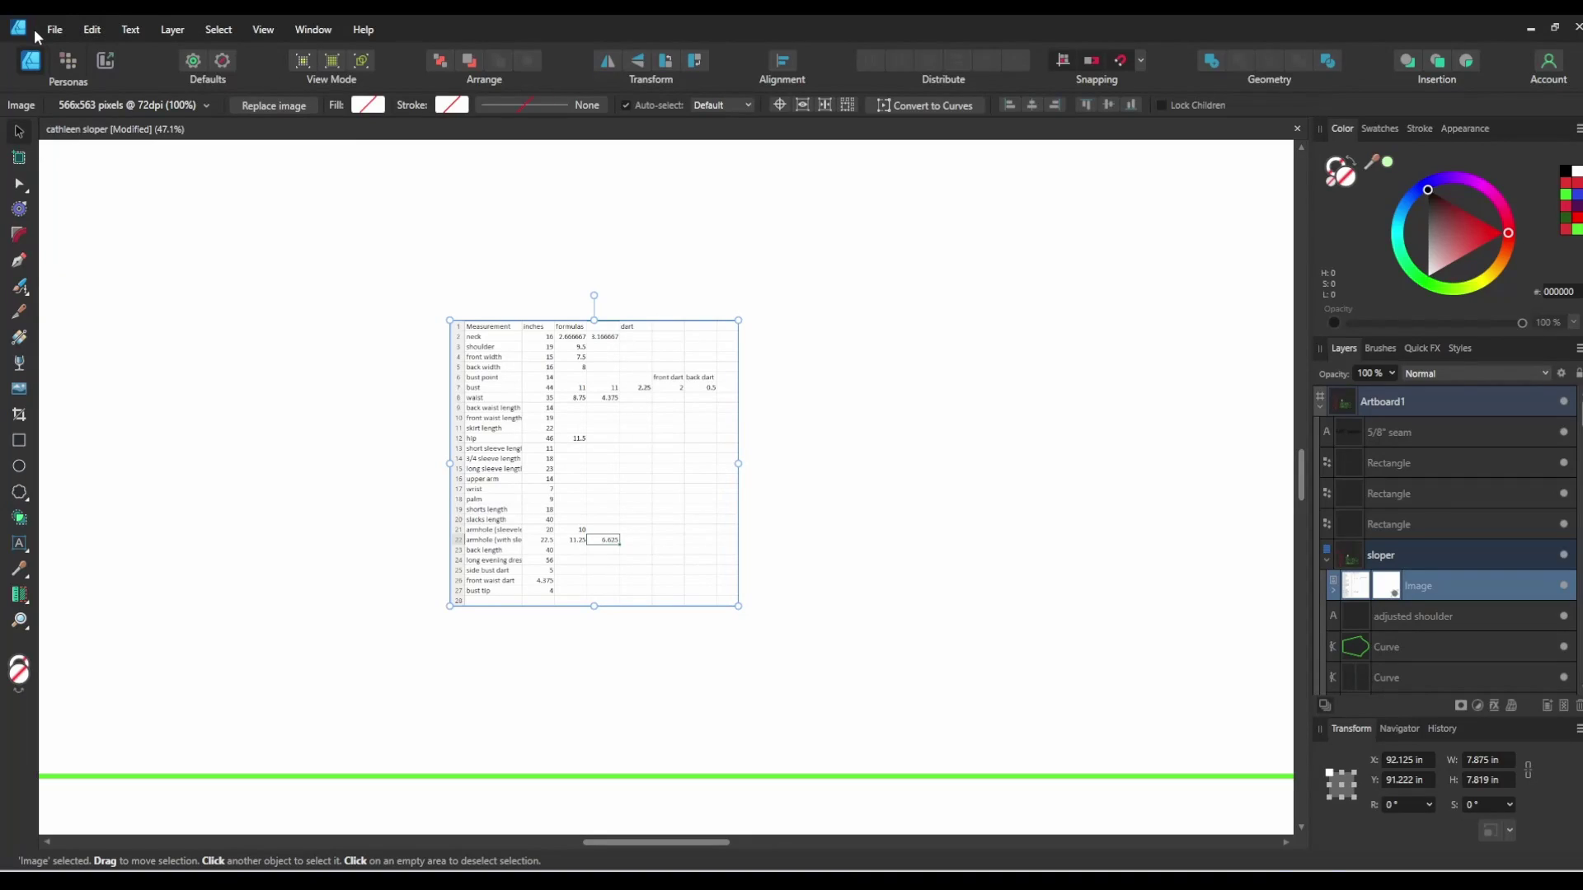
Step: Create a new 200 × 200 in document with Inches as the document units
click(54, 29)
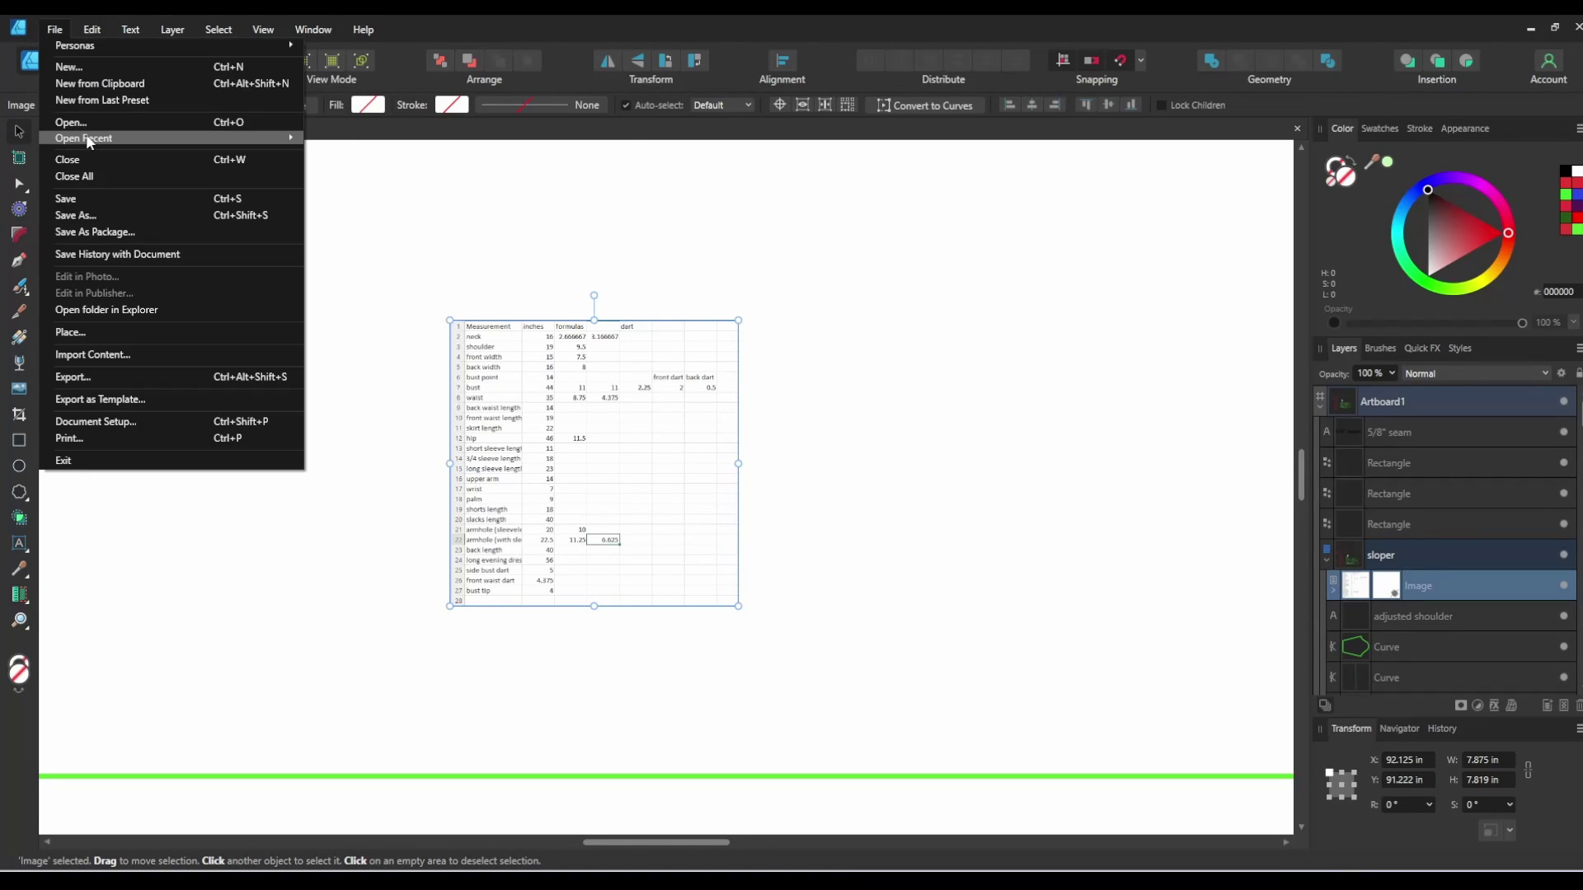
click(97, 69)
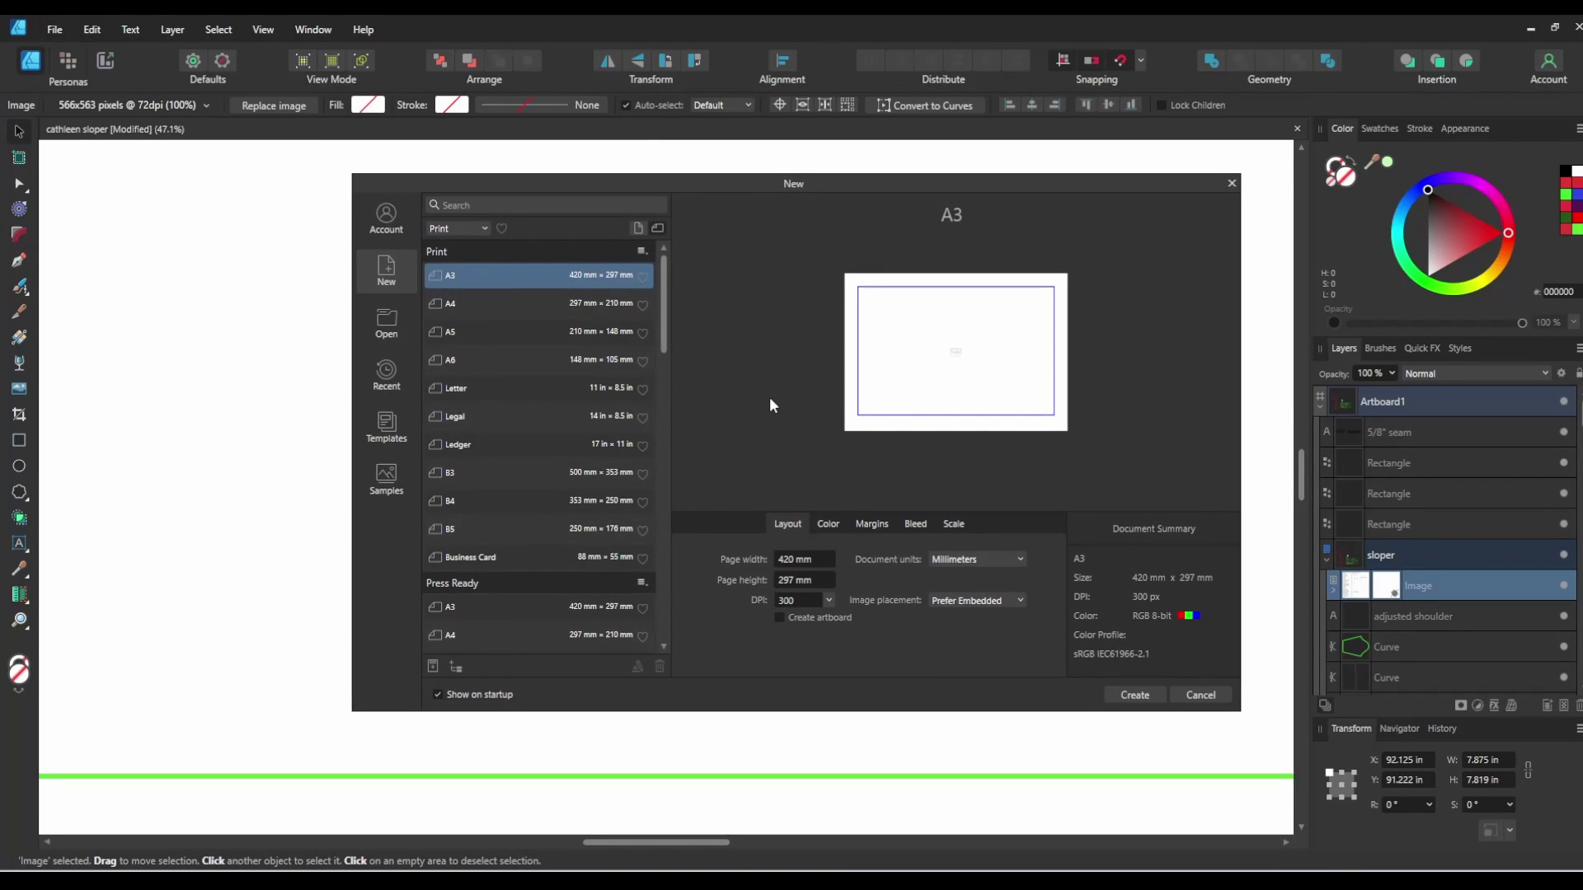
click(799, 558)
text(200in)
key(Tab)
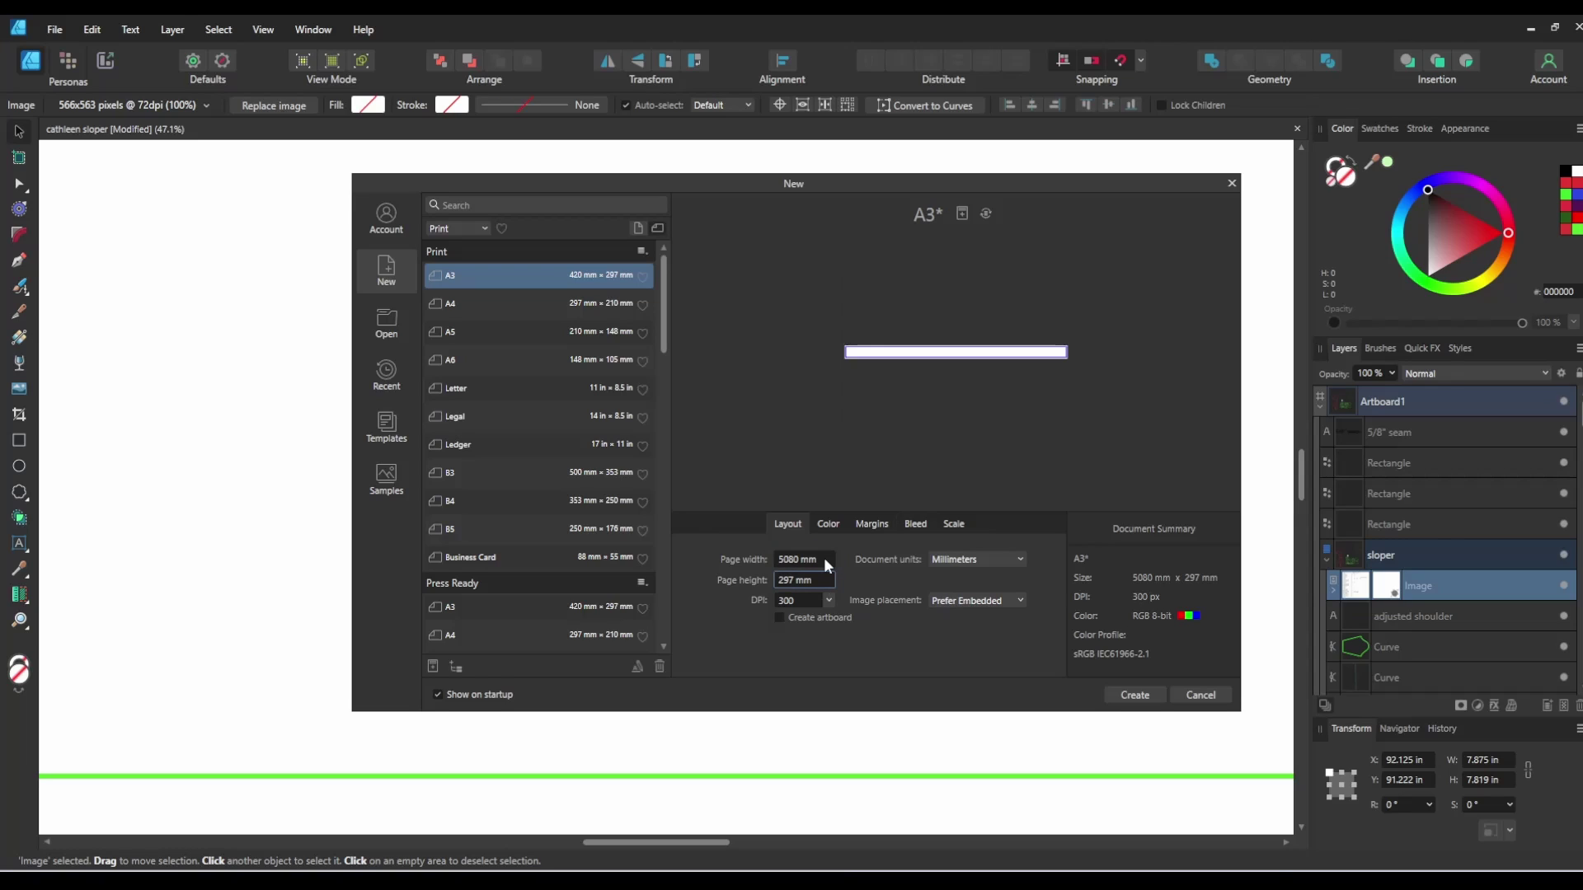
click(822, 578)
text(200")
key(Tab)
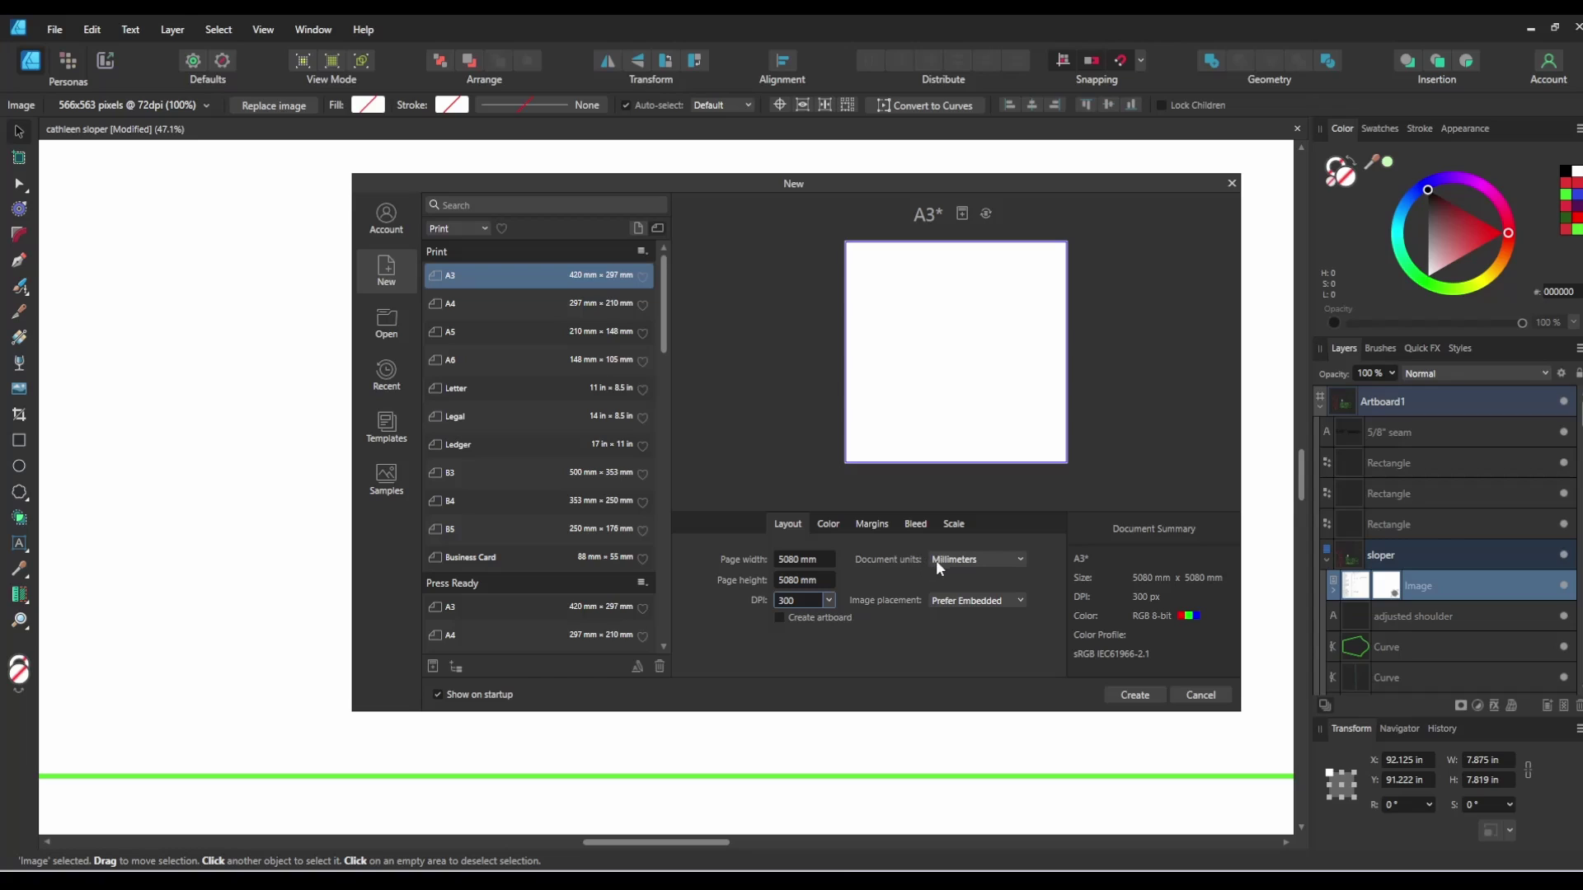
click(988, 561)
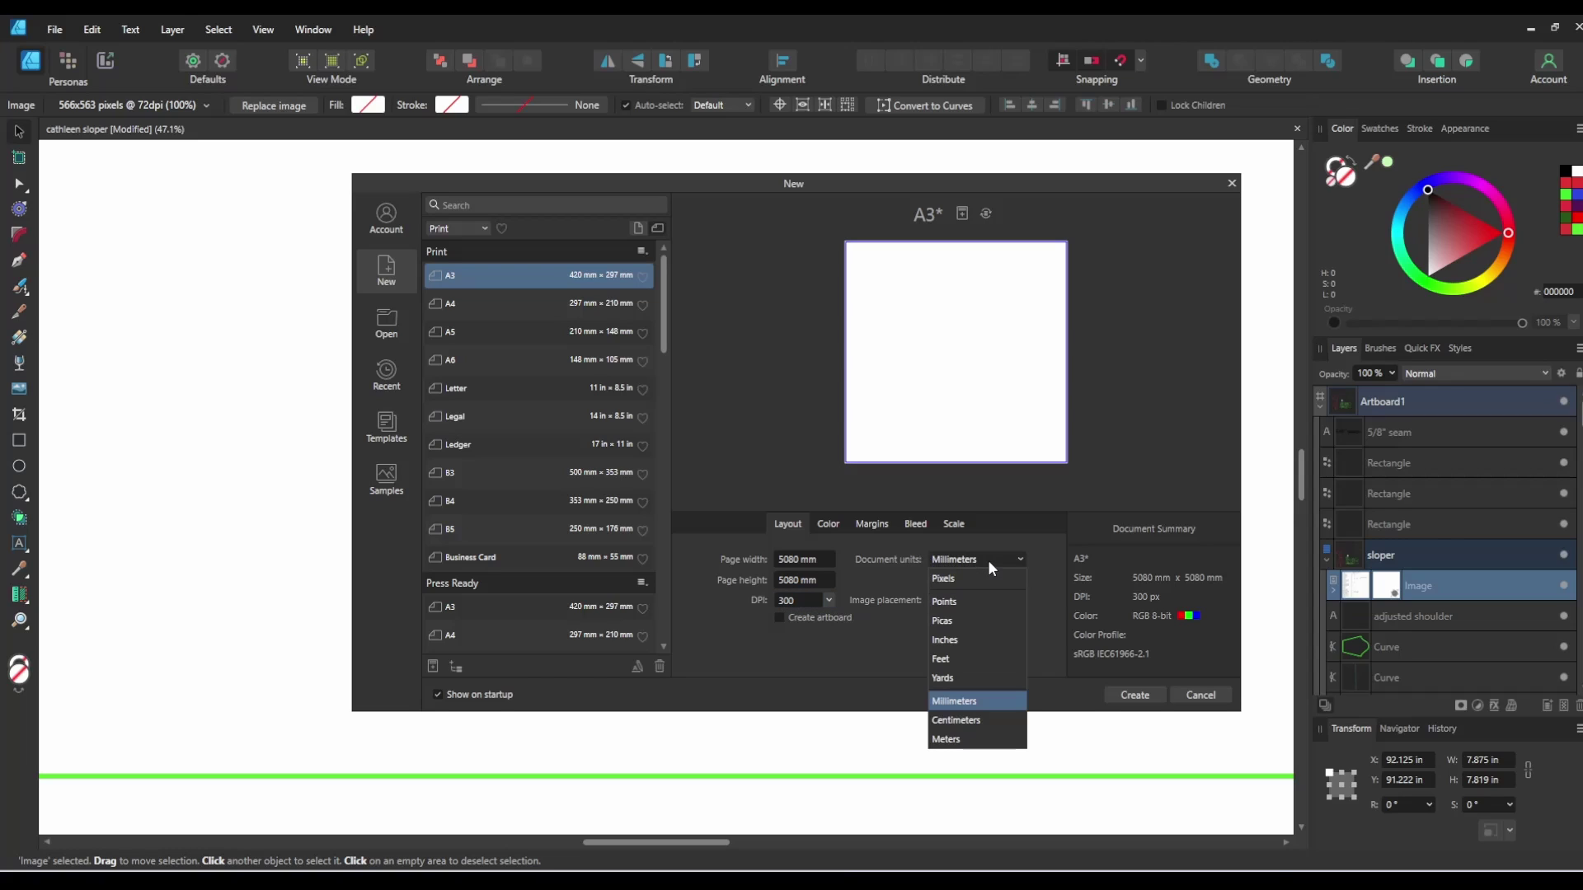
click(955, 640)
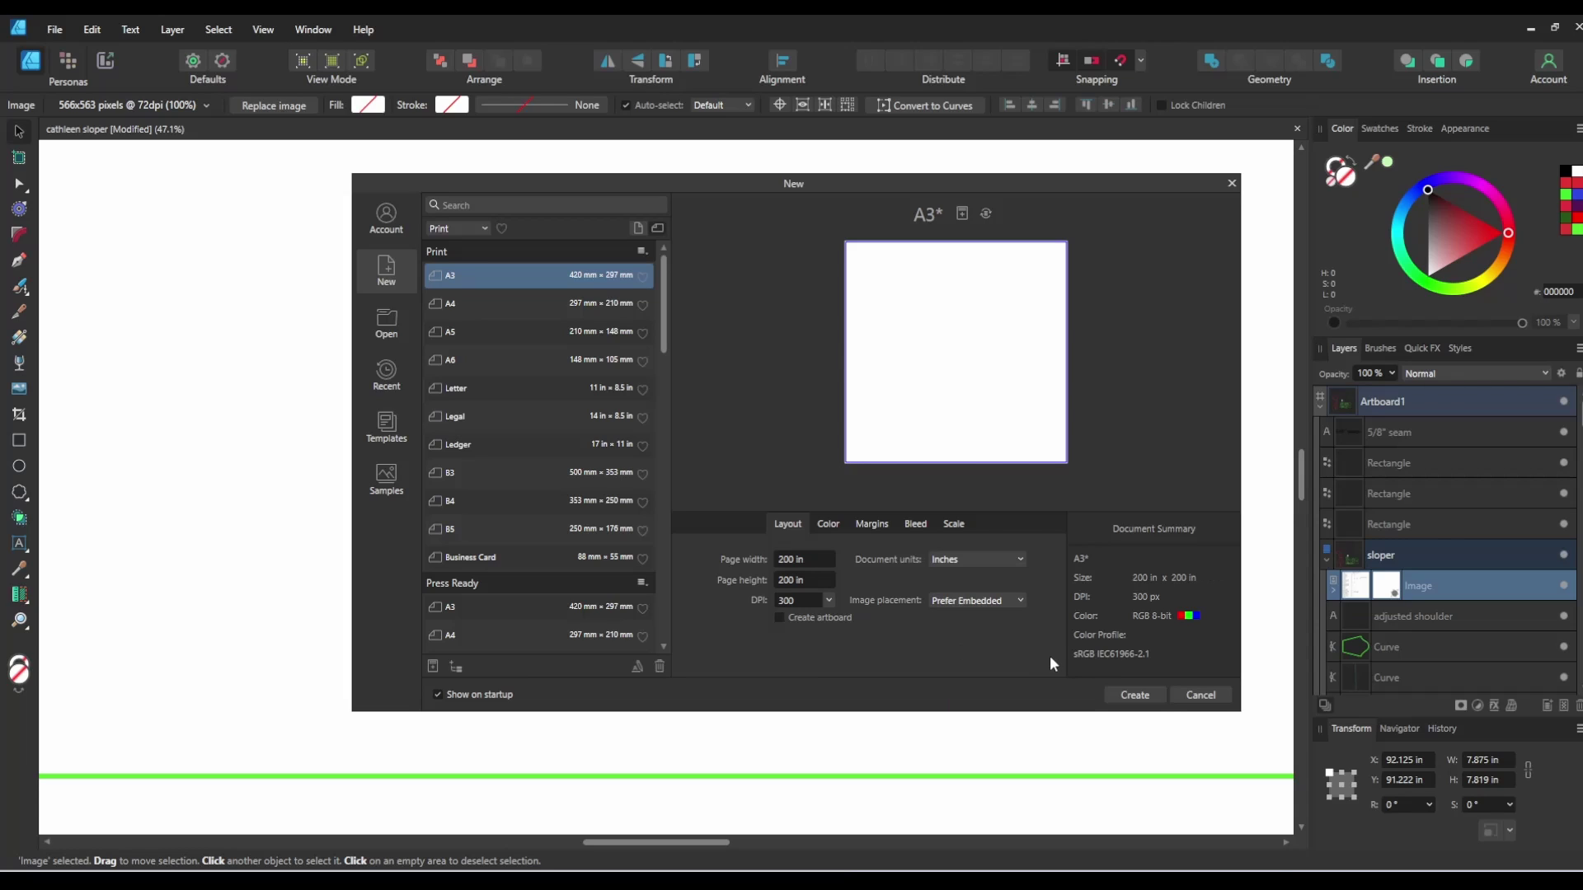
click(1125, 699)
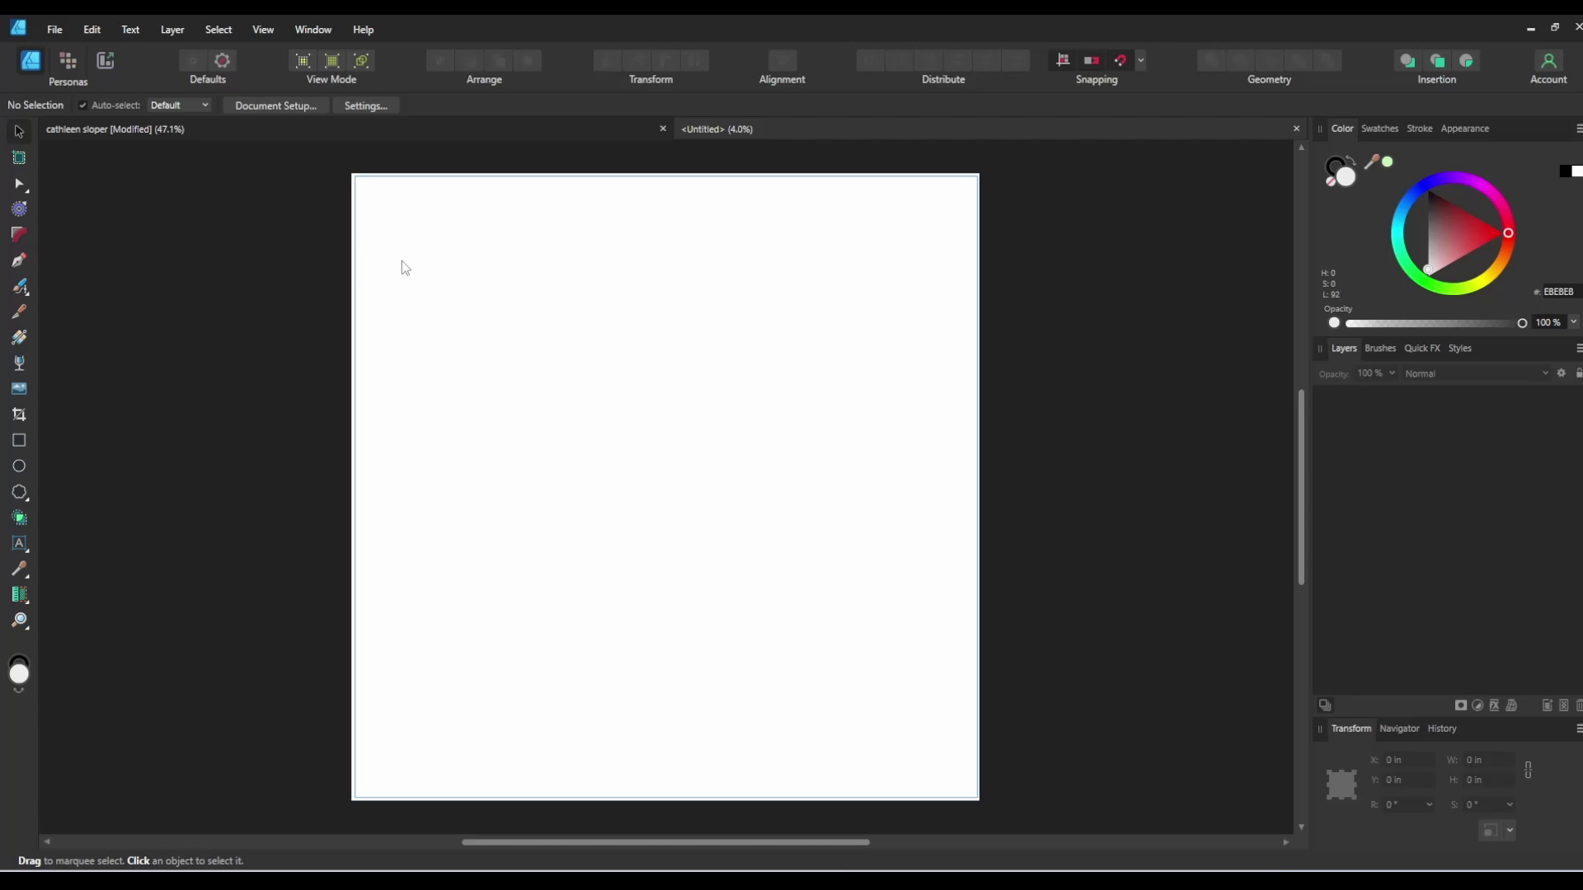
Step: Paste the measurement chart image and enlarge it to about 19.7 inches wide
key(ctrl+v)
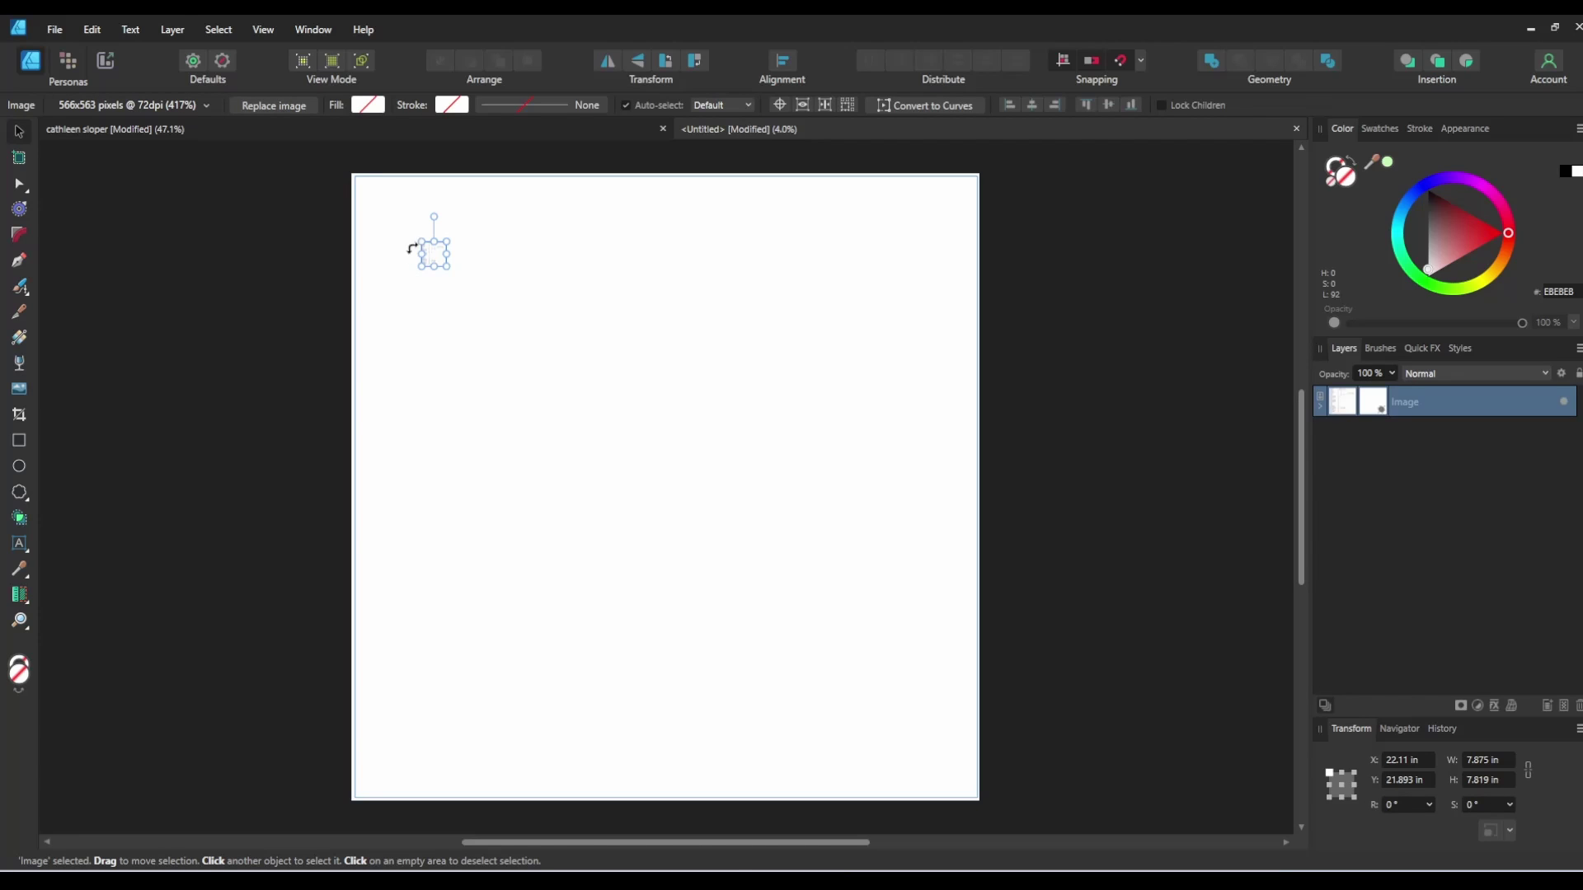
scroll(420, 244, up, 2)
scroll(423, 249, up, 5)
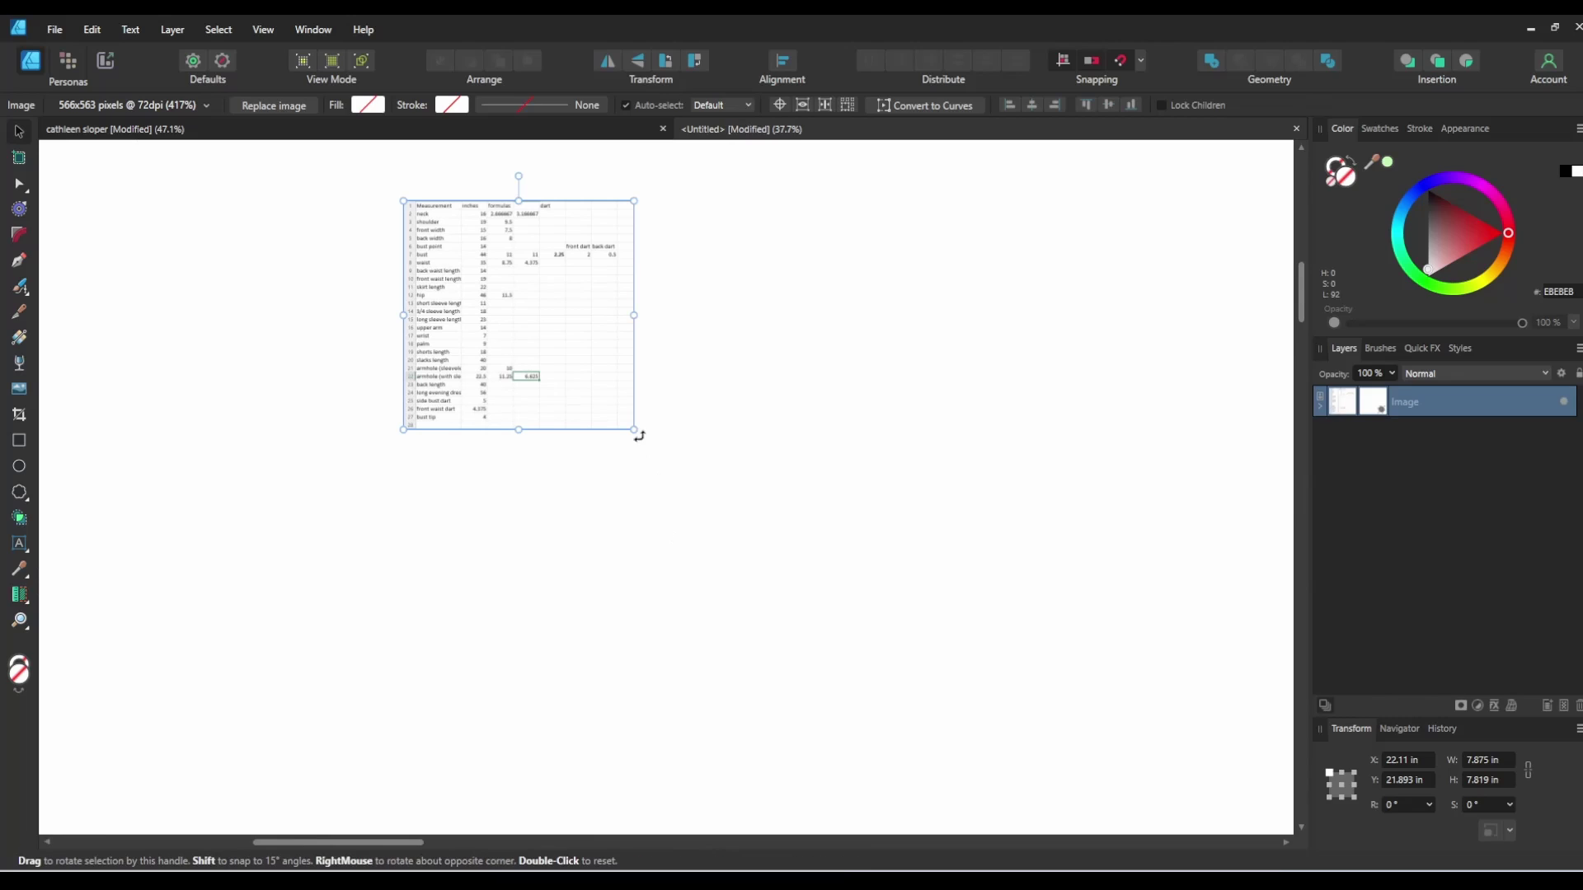
drag(631, 429, 981, 689)
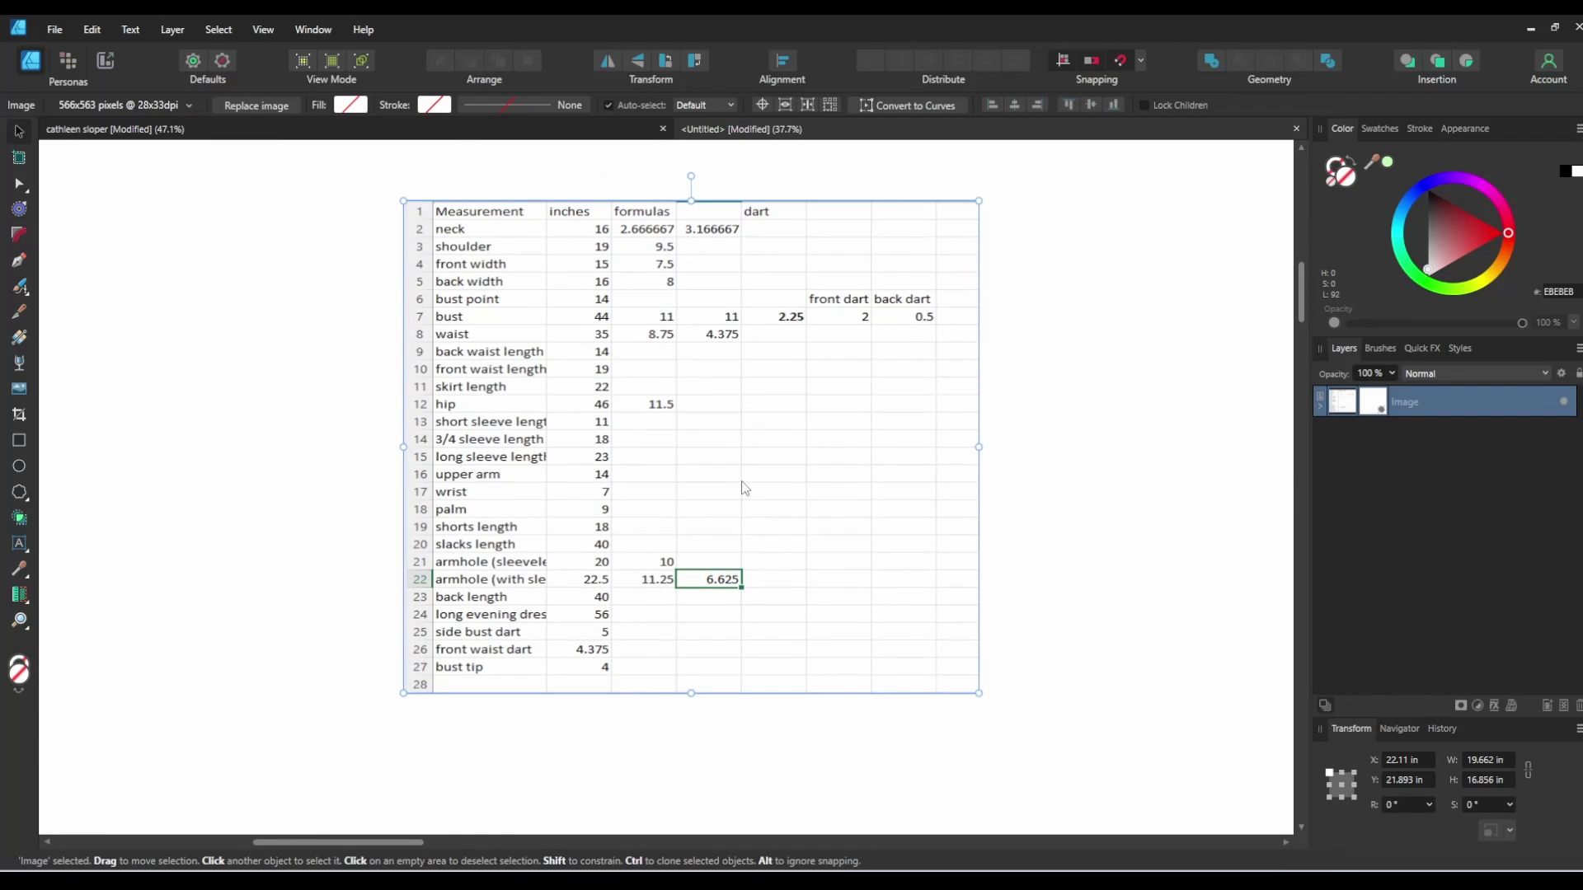
scroll(750, 489, down, 2)
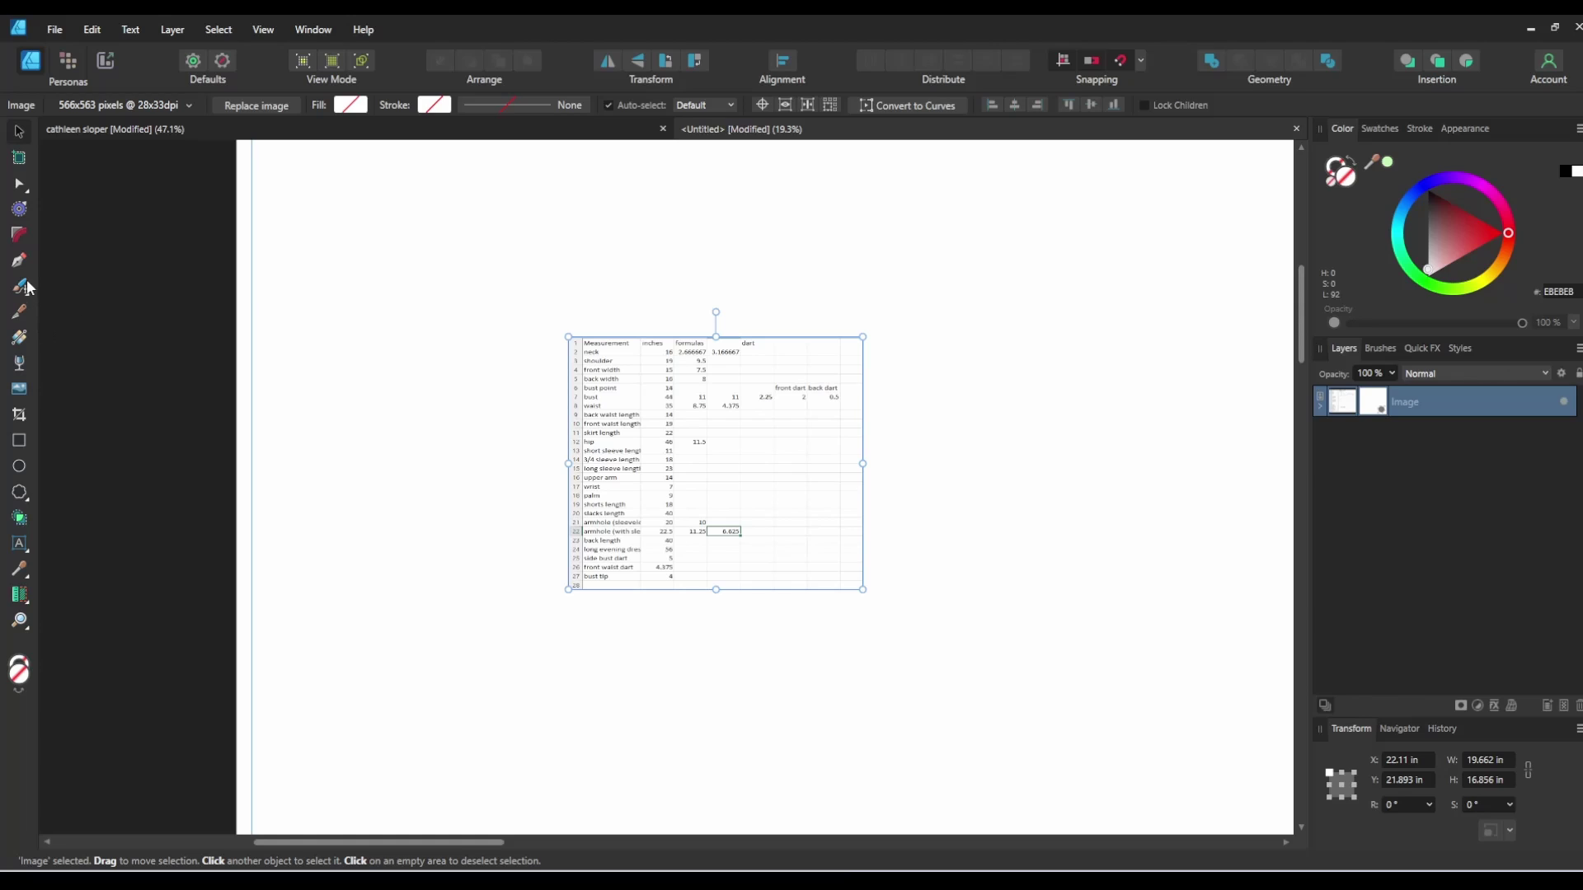
Step: Add art text with the lines 'T=text' and 'scroll wheel ctrl =zoom in or out'
key(t)
drag(289, 184, 354, 219)
text(T=)
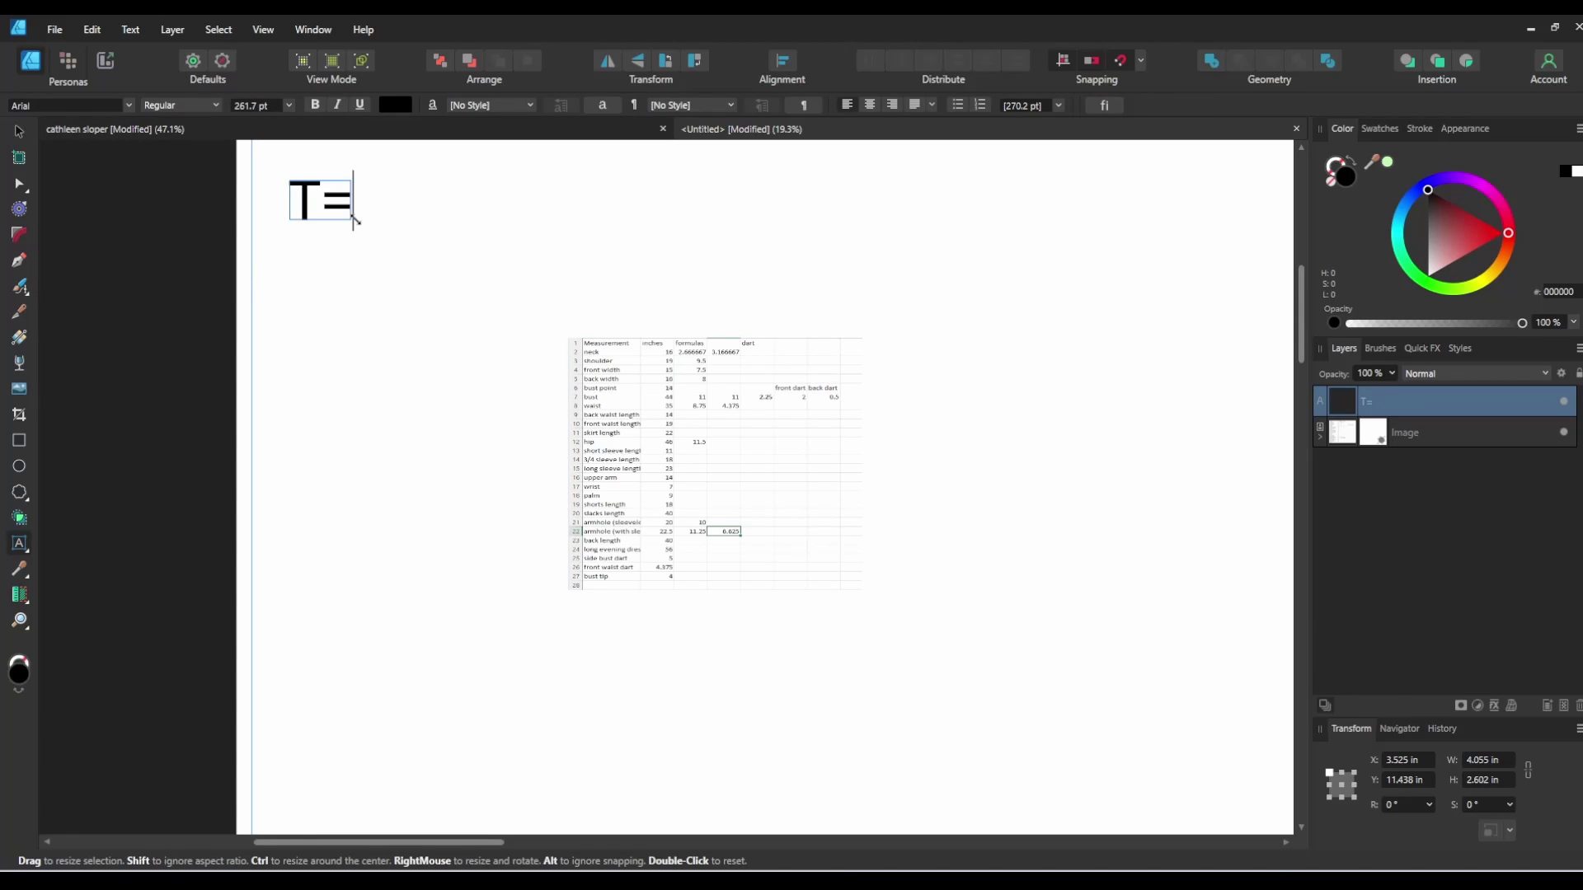
text(text)
key(Return)
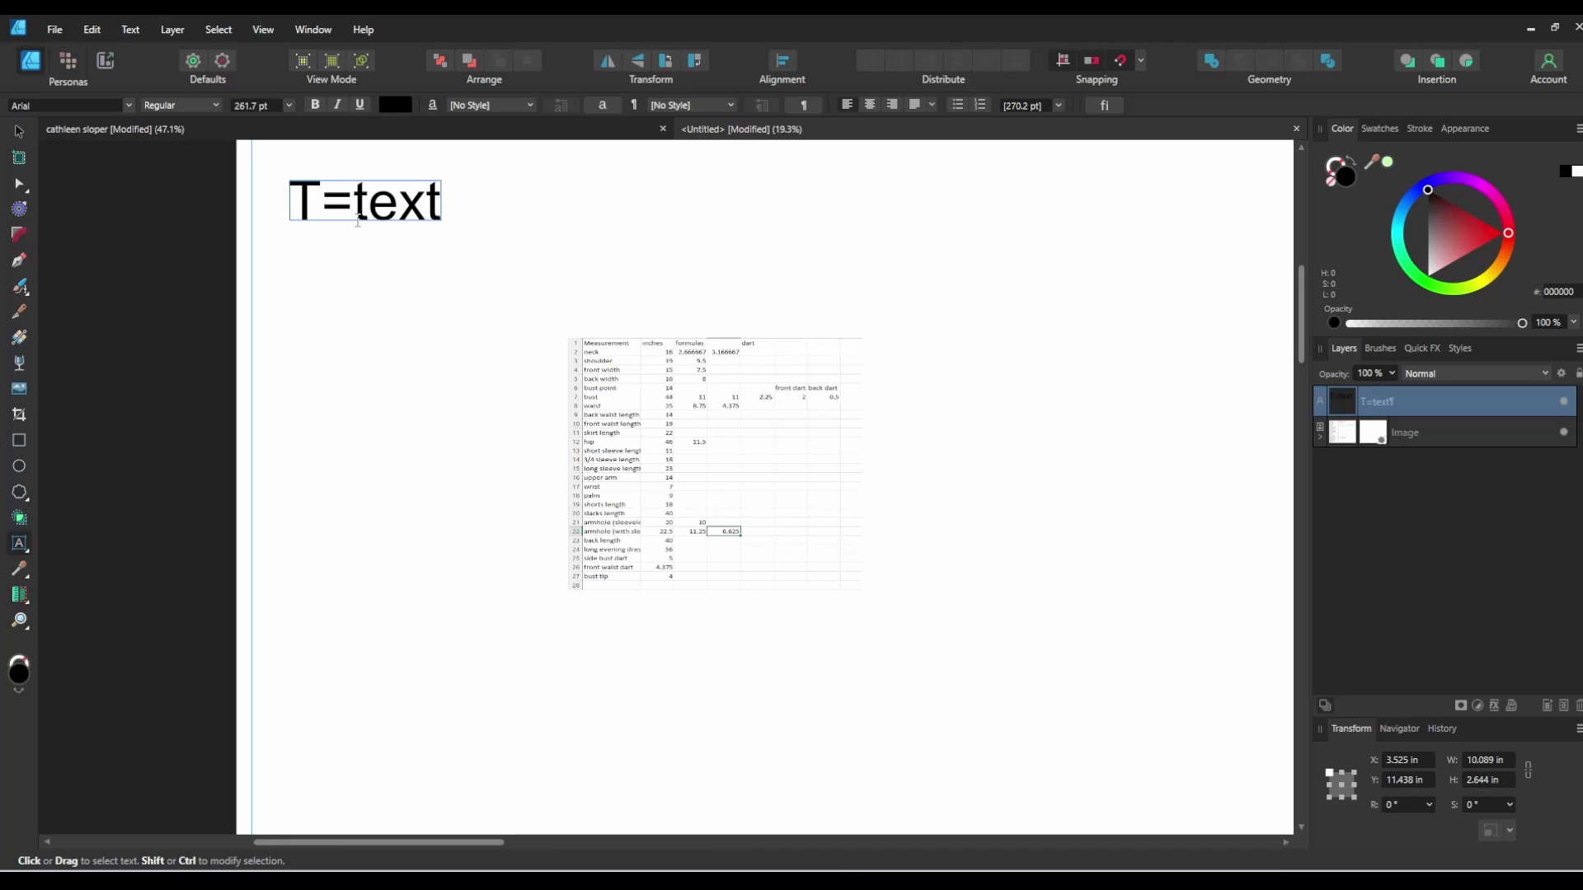
text(zoo)
key(BackSpace)
key(BackSpace)
key(BackSpace)
text(sc)
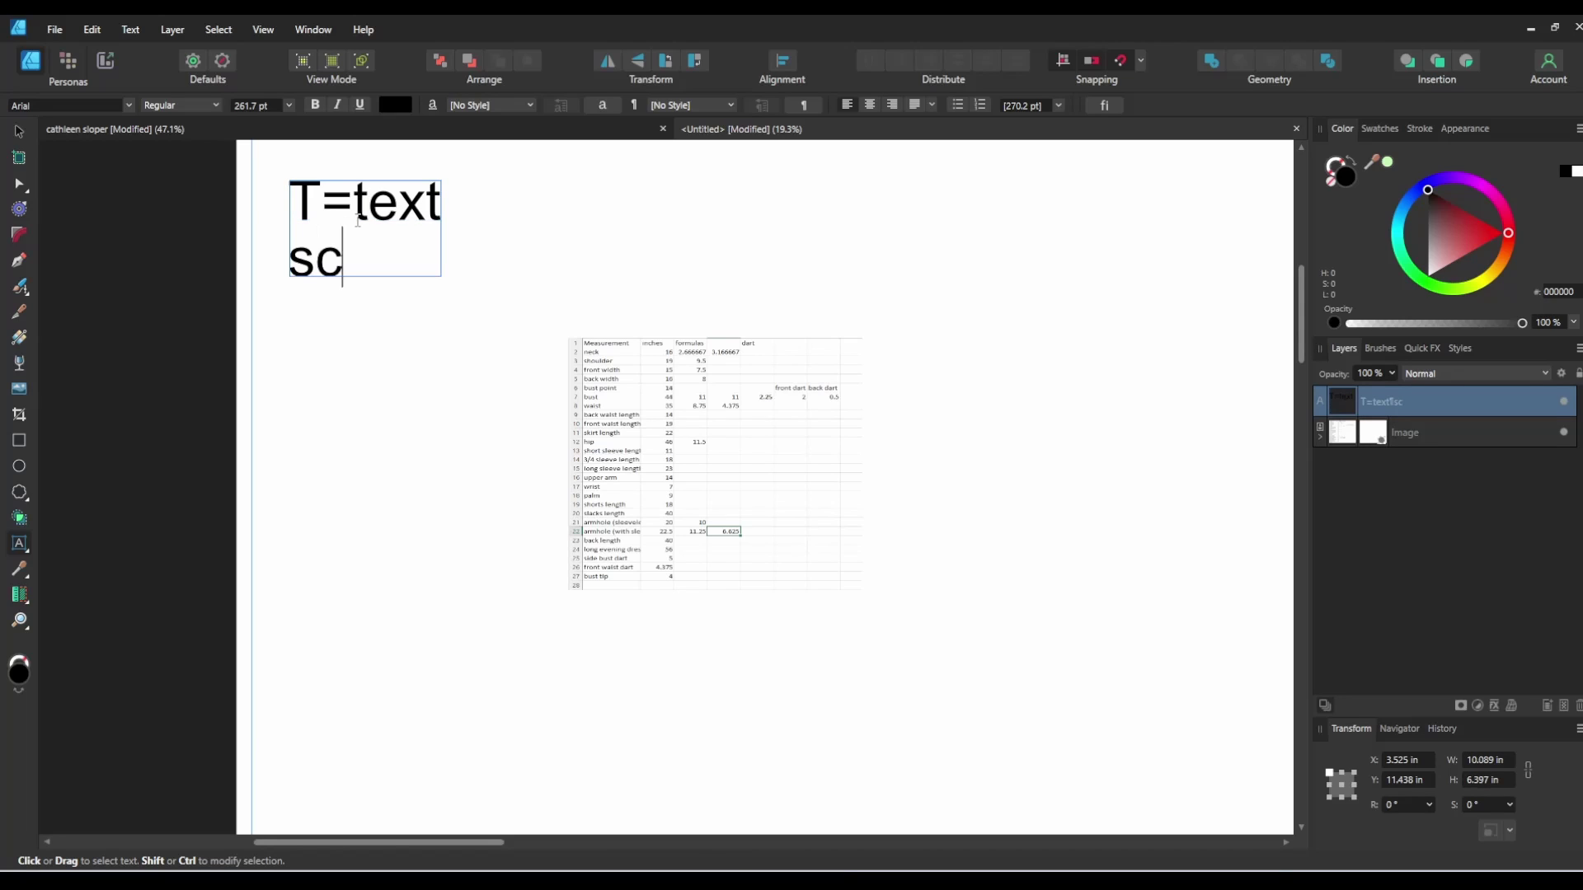
text(roll qwh)
key(BackSpace)
key(BackSpace)
key(BackSpace)
text(wh)
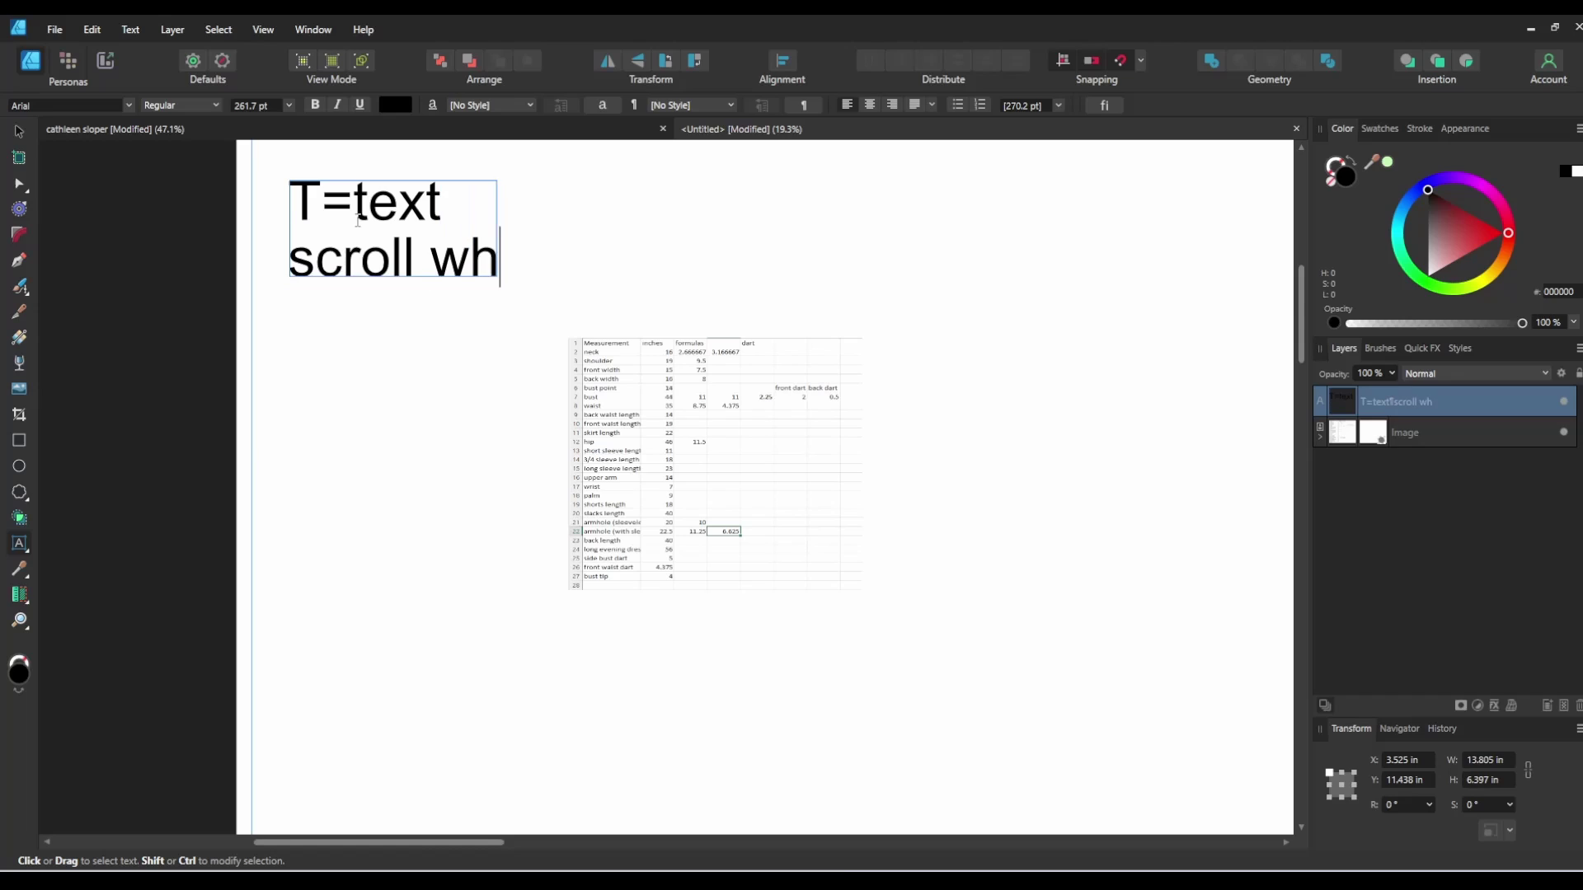
text(eel ctr)
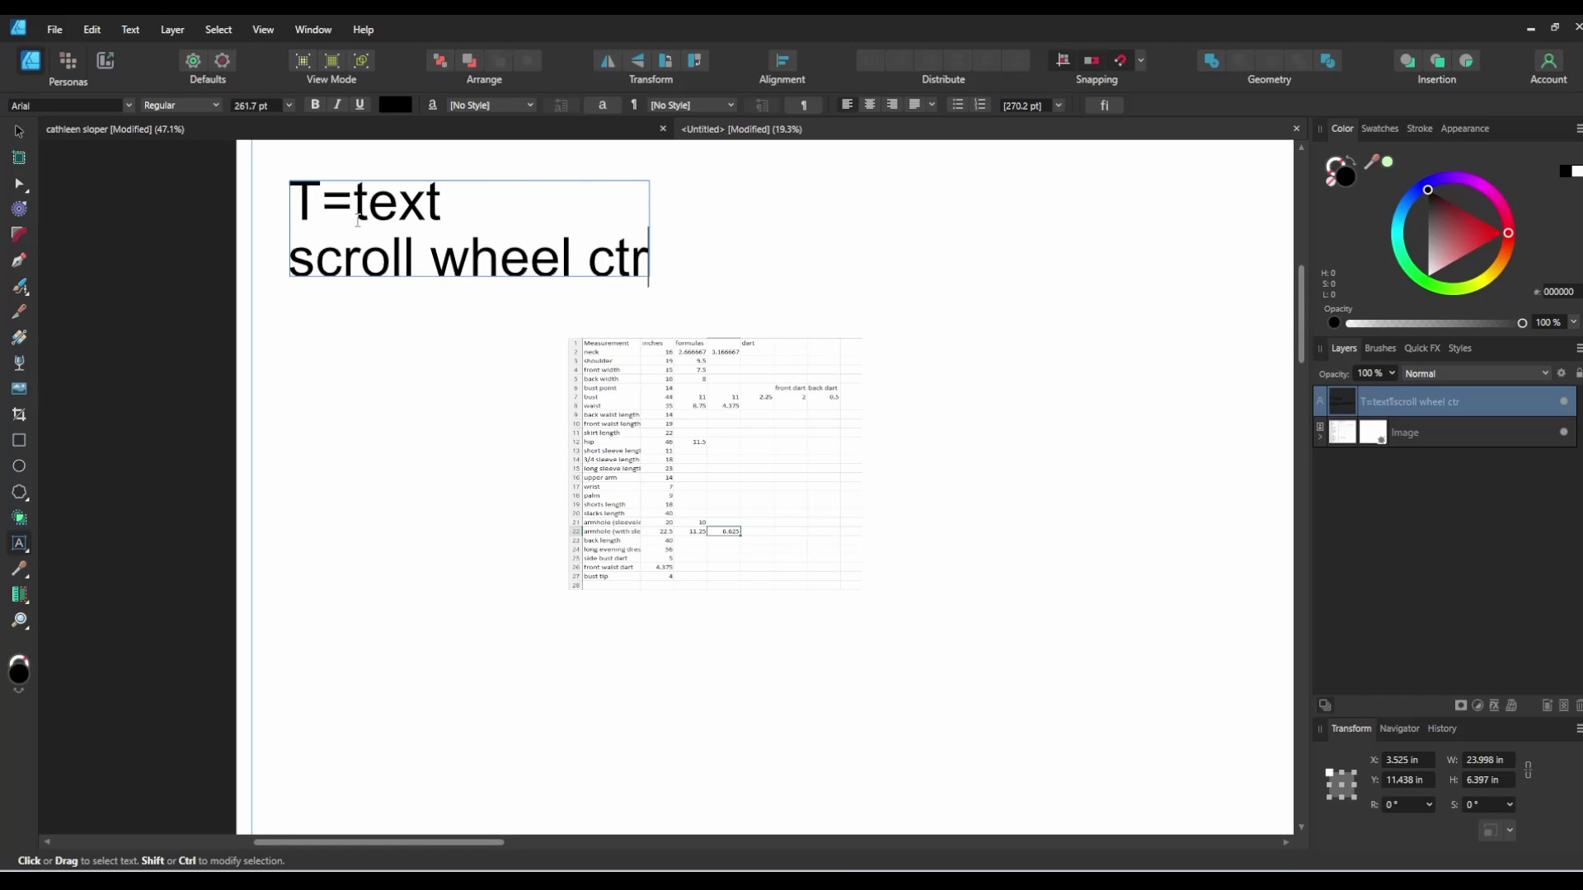
text(l =)
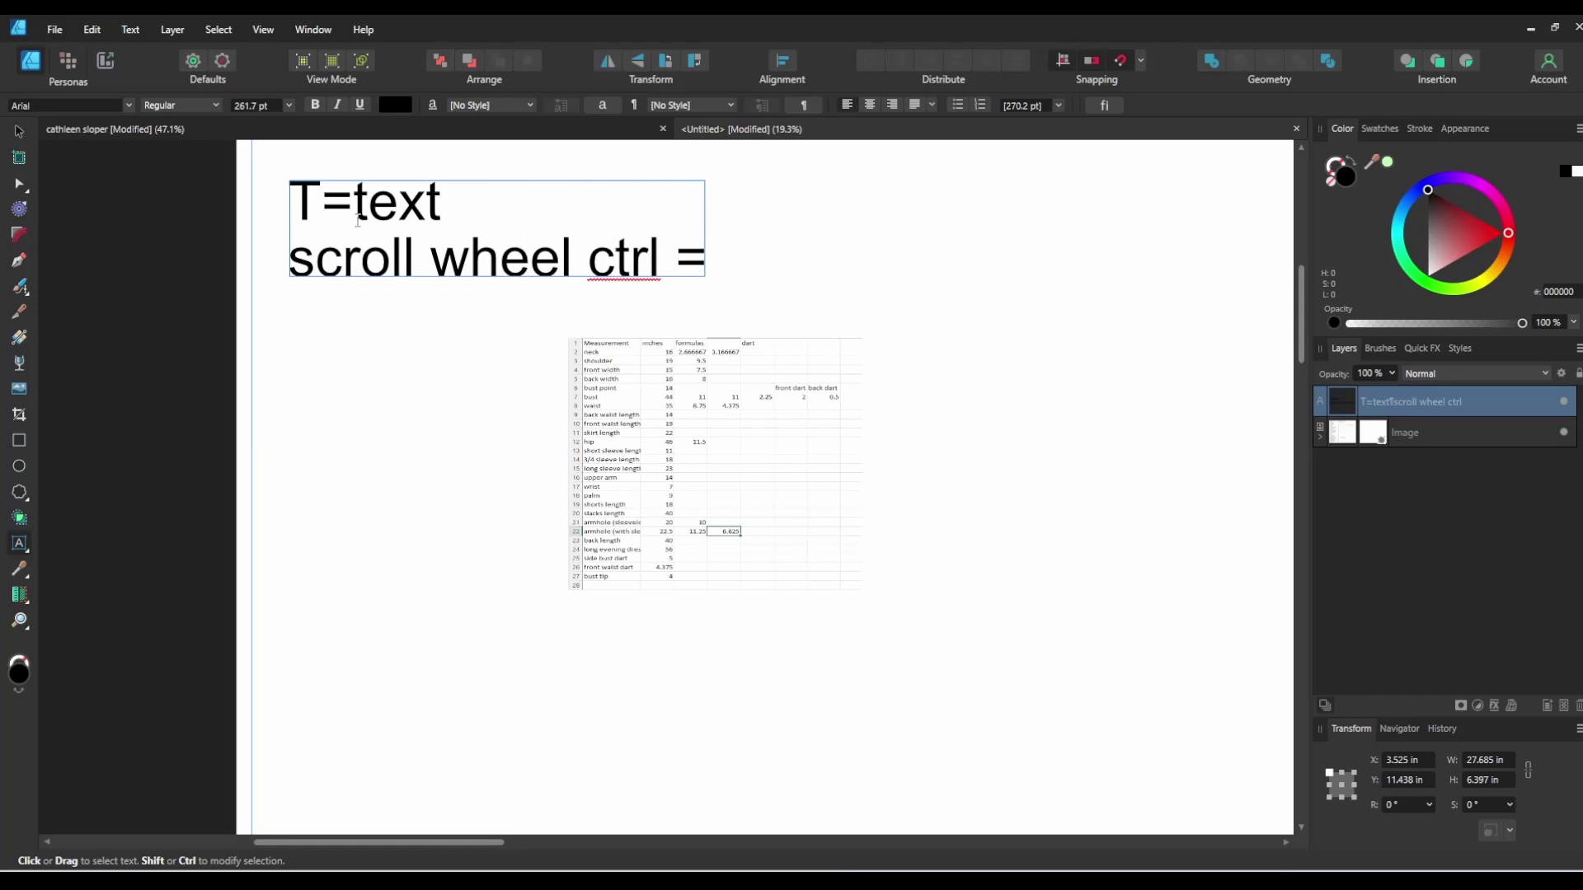
text(zoo)
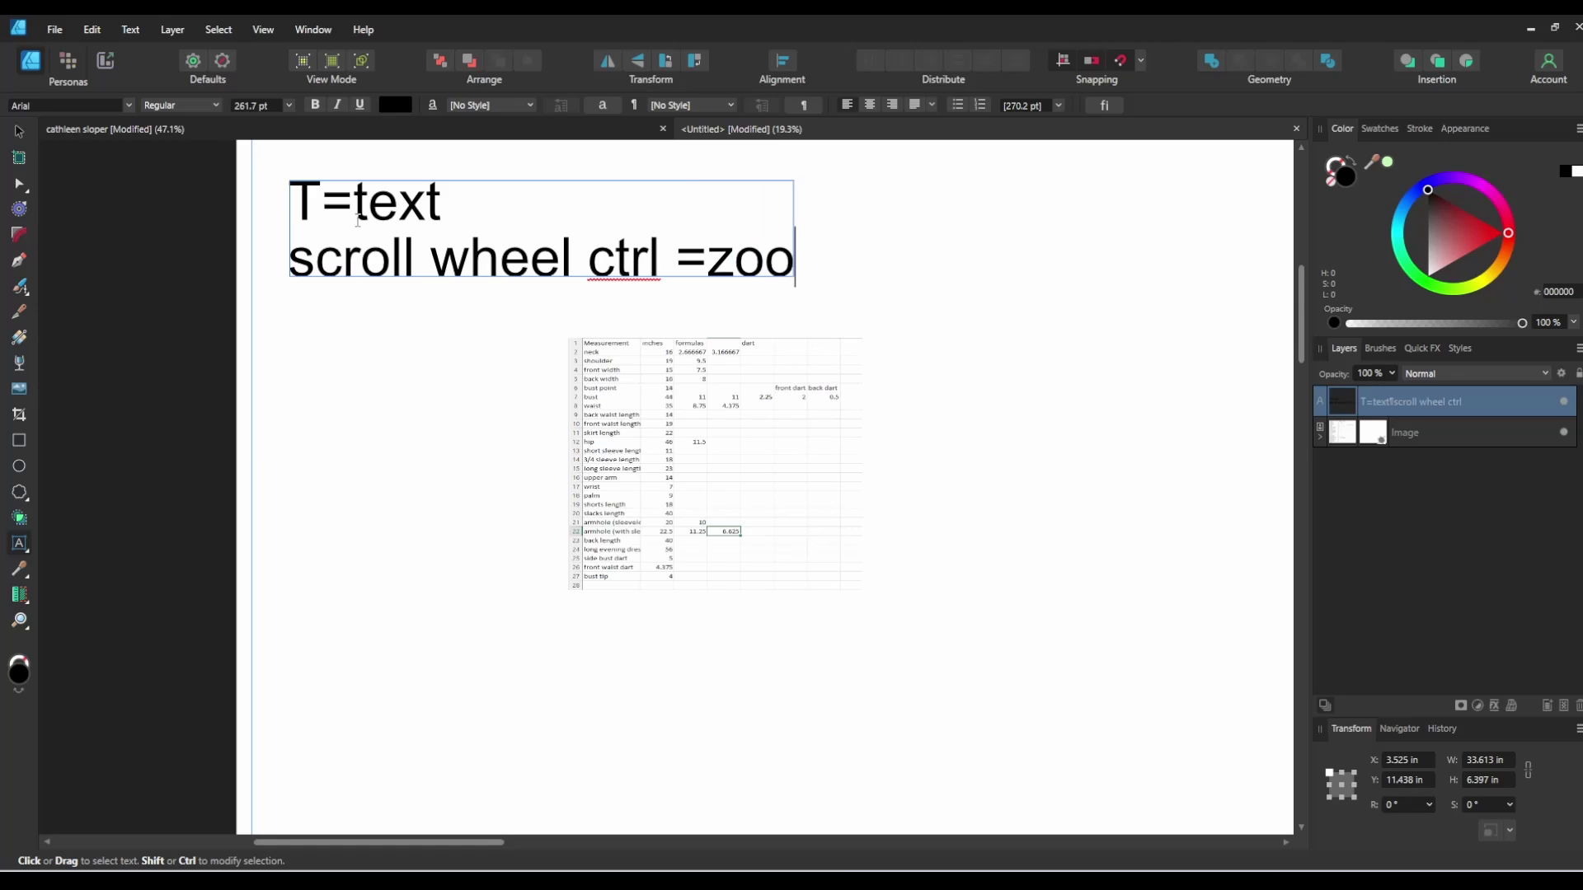
text(m in our)
key(BackSpace)
key(BackSpace)
key(BackSpace)
text(r )
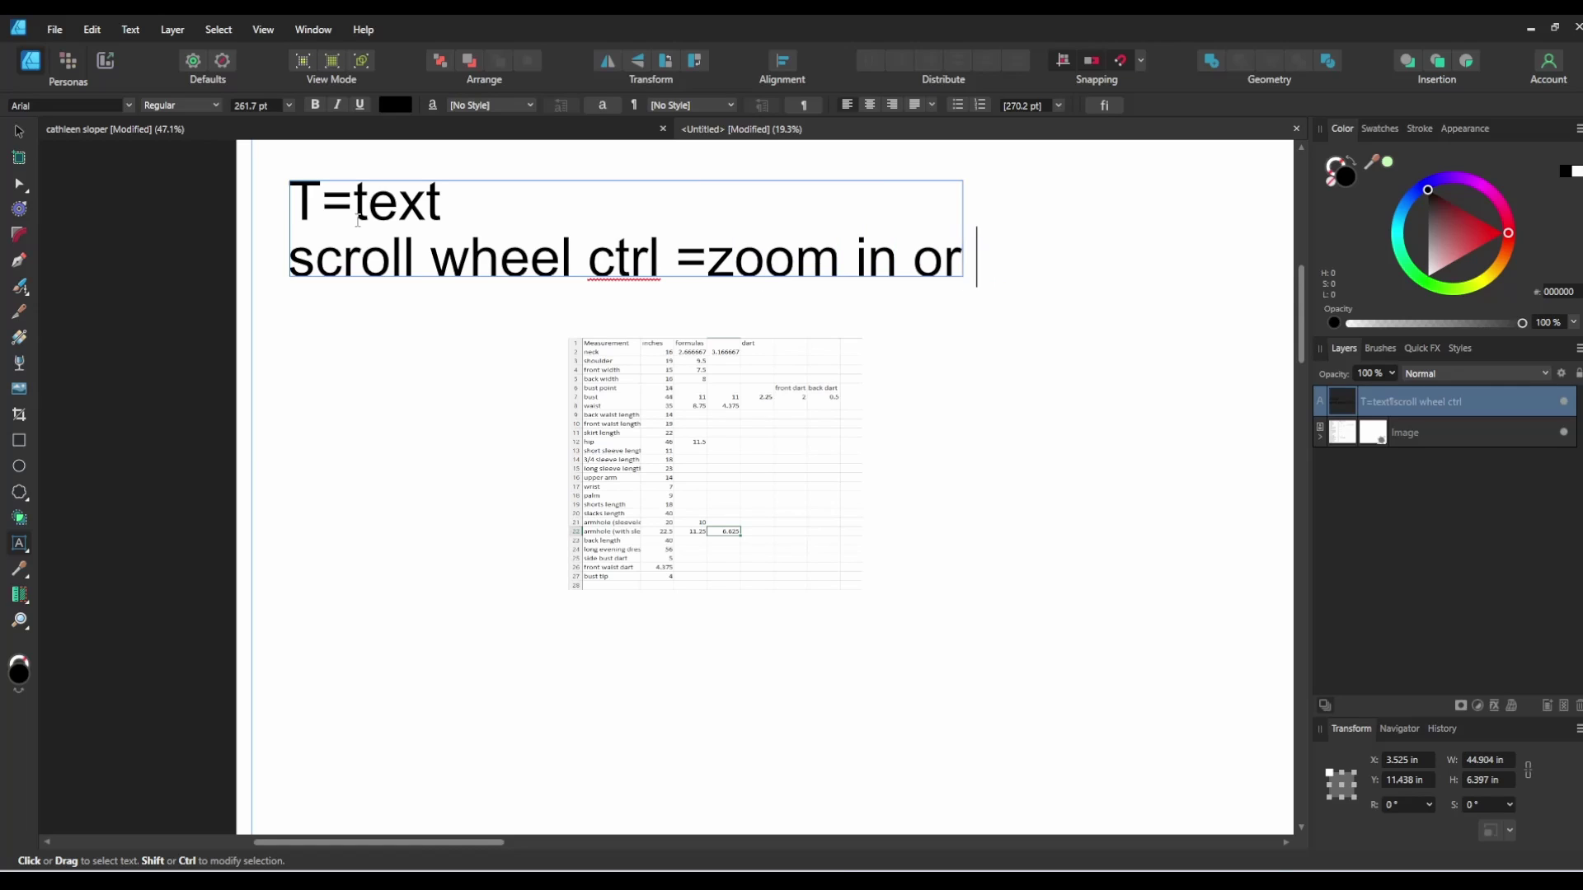
text(out)
Step: Add the lines 'scroll wheel + shft=pan left or right' and 'scroll wheel=pan up or down'
key(Return)
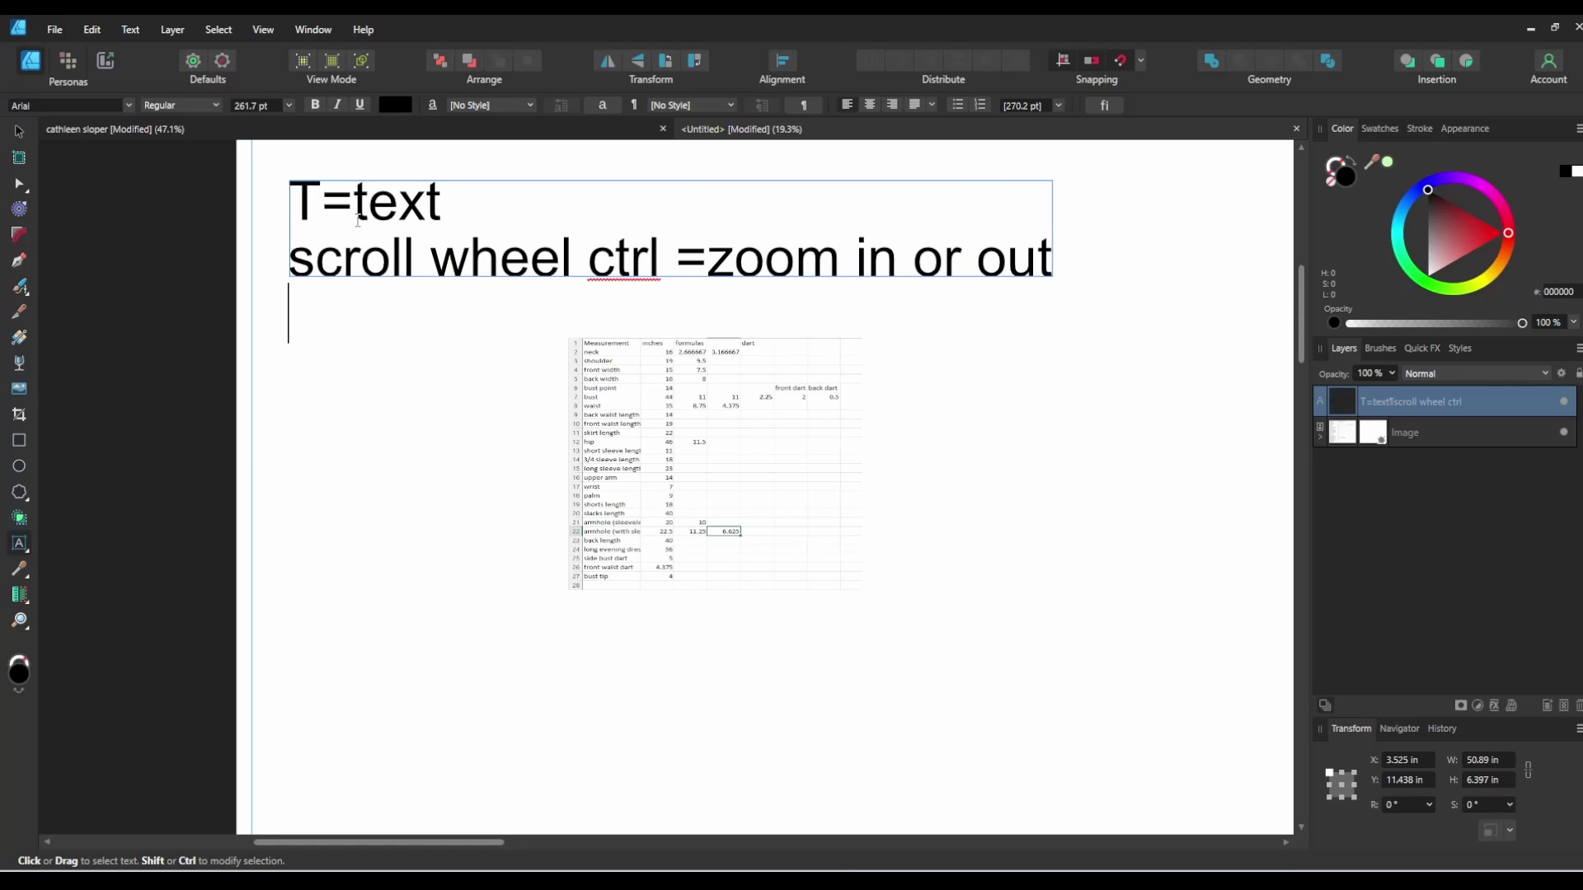
text(scros)
key(BackSpace)
text(l)
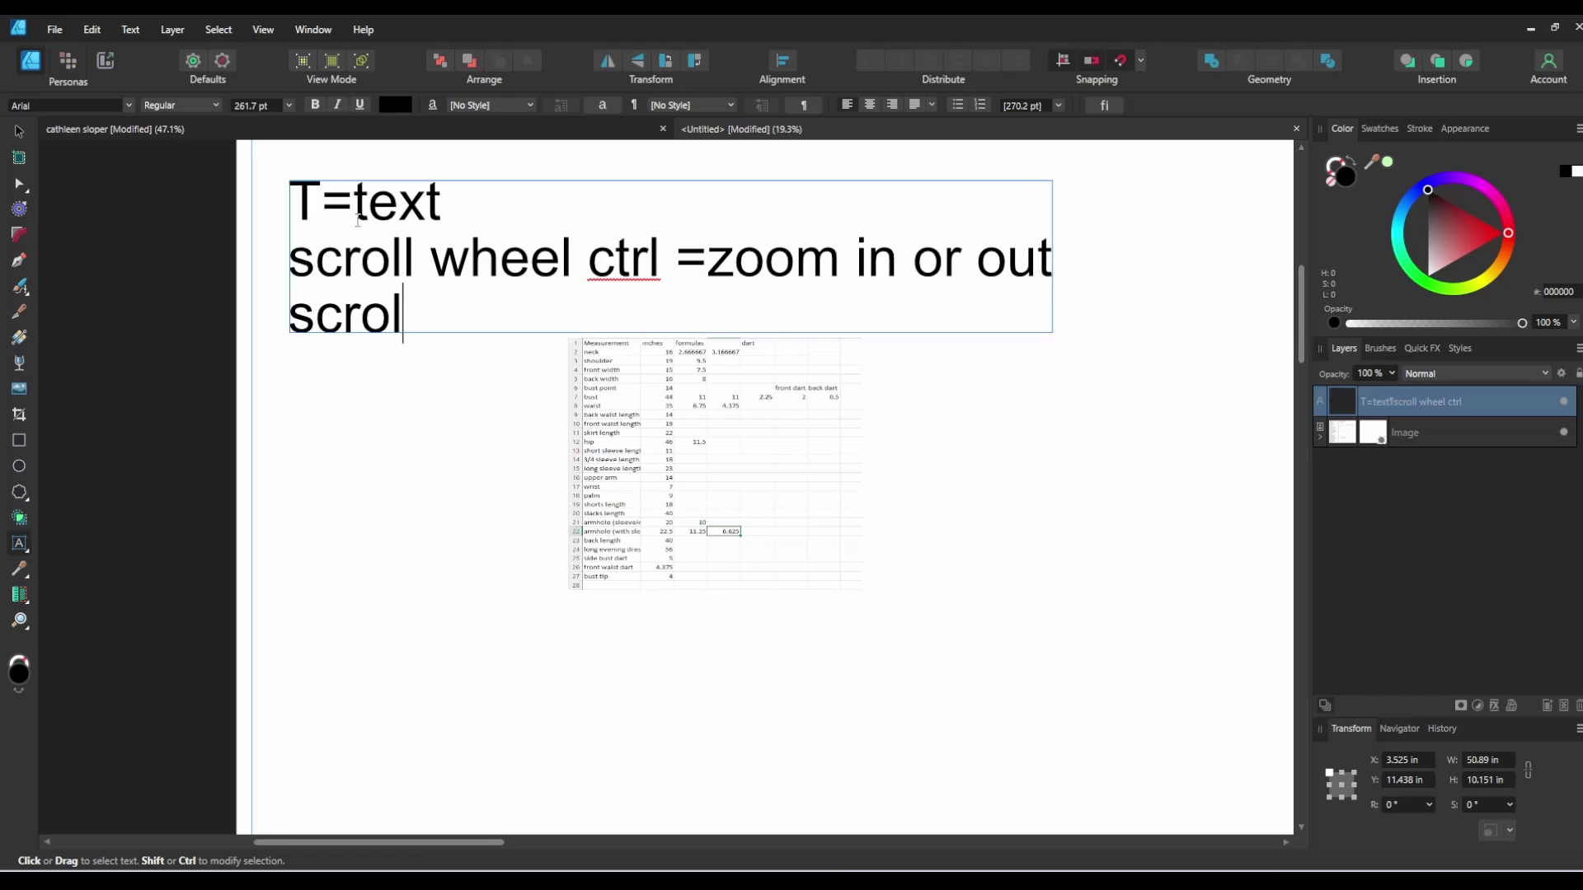
text(l wheel + )
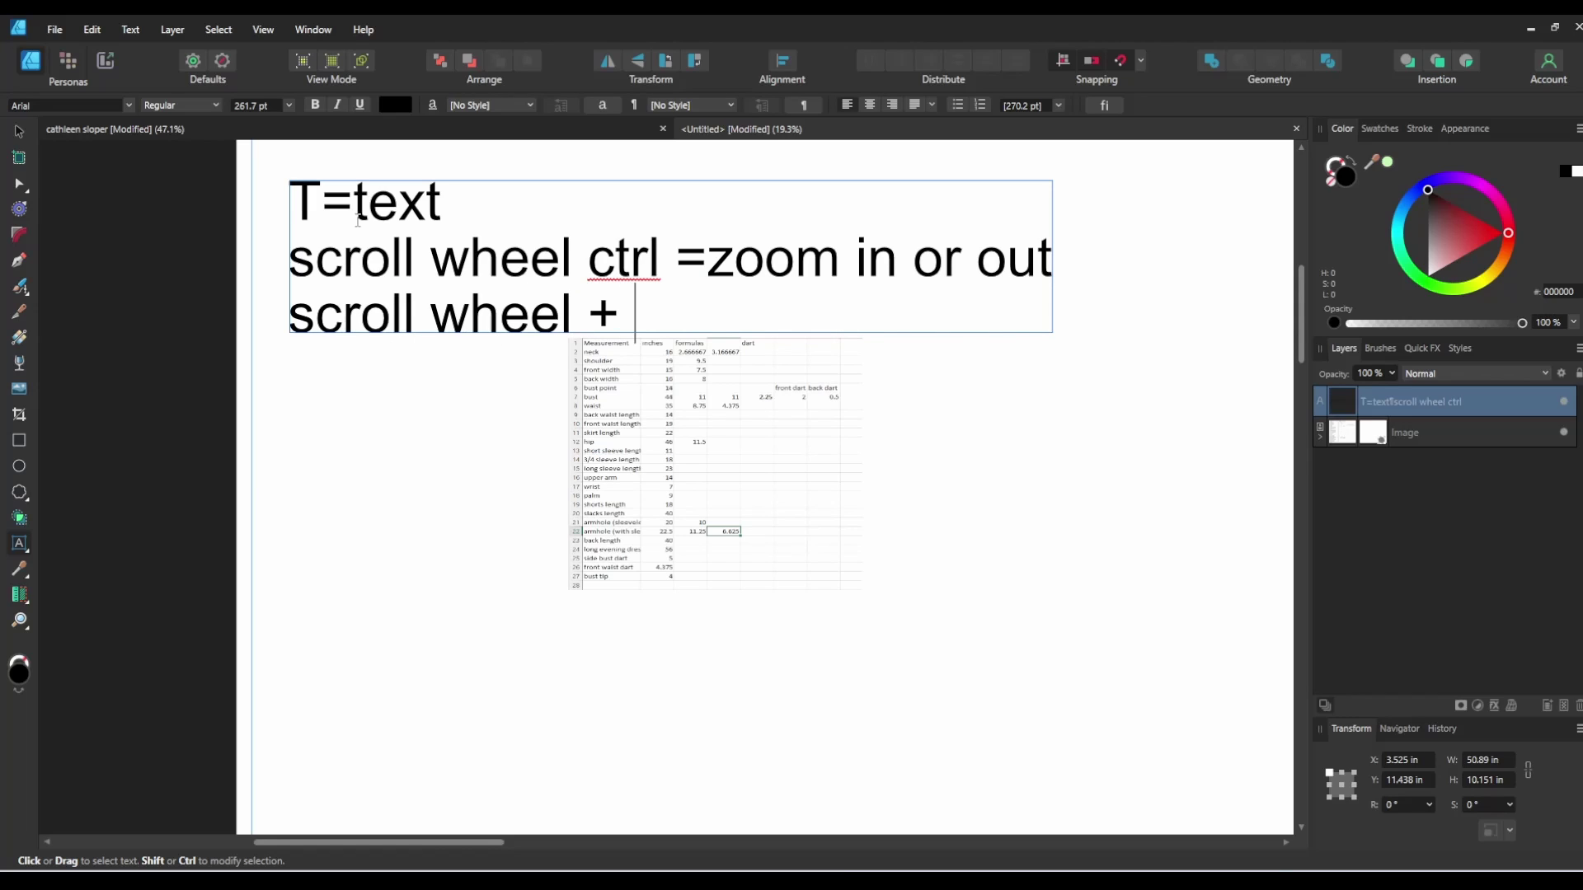
text(shft=)
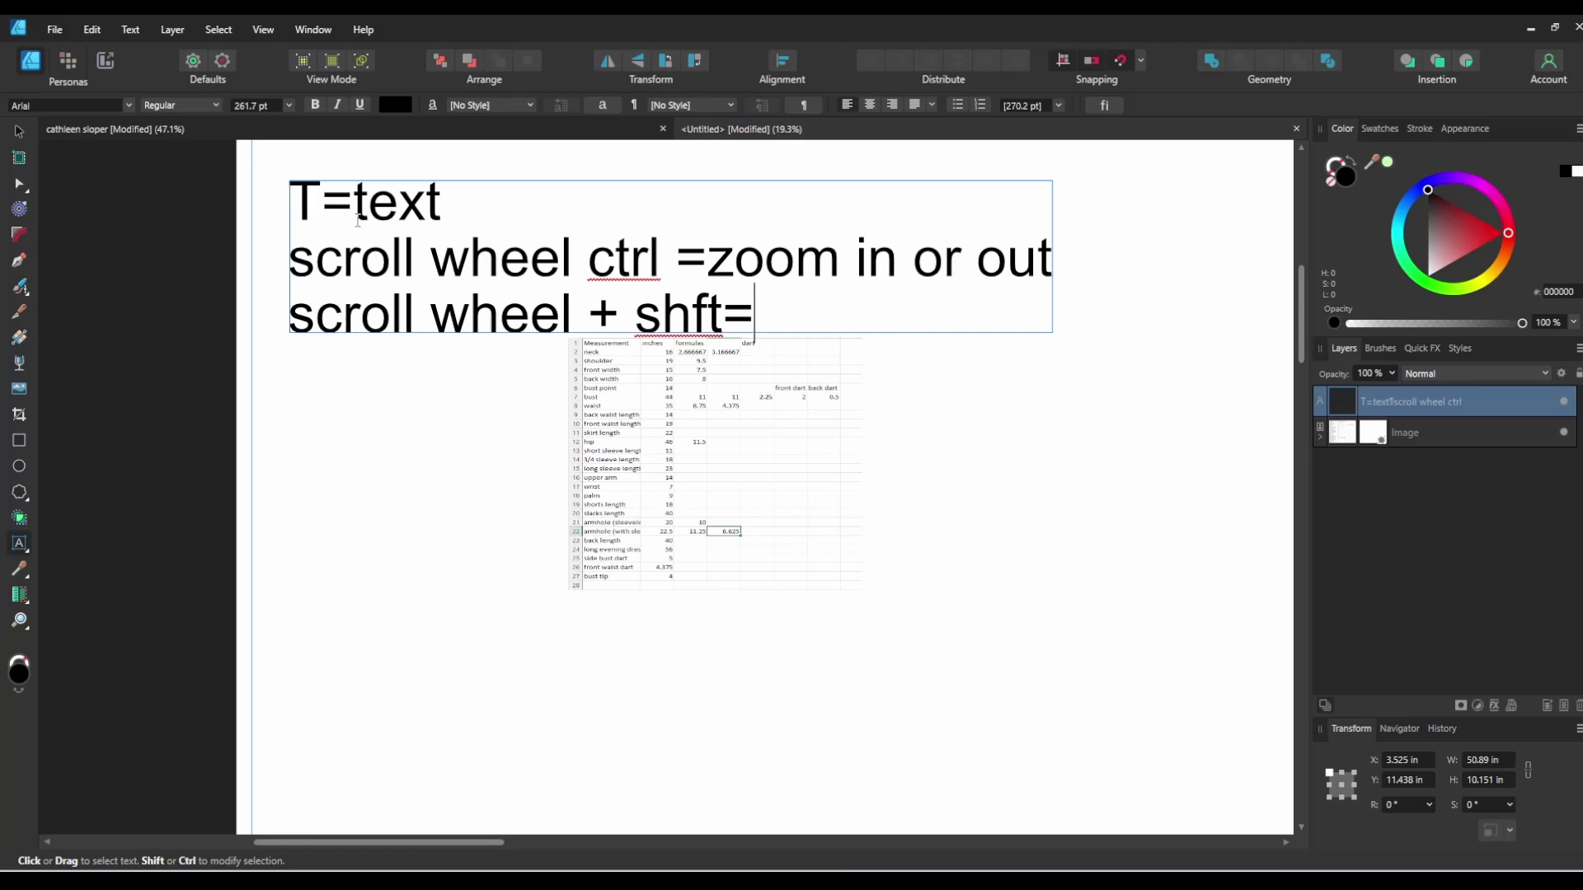
text(pan left o)
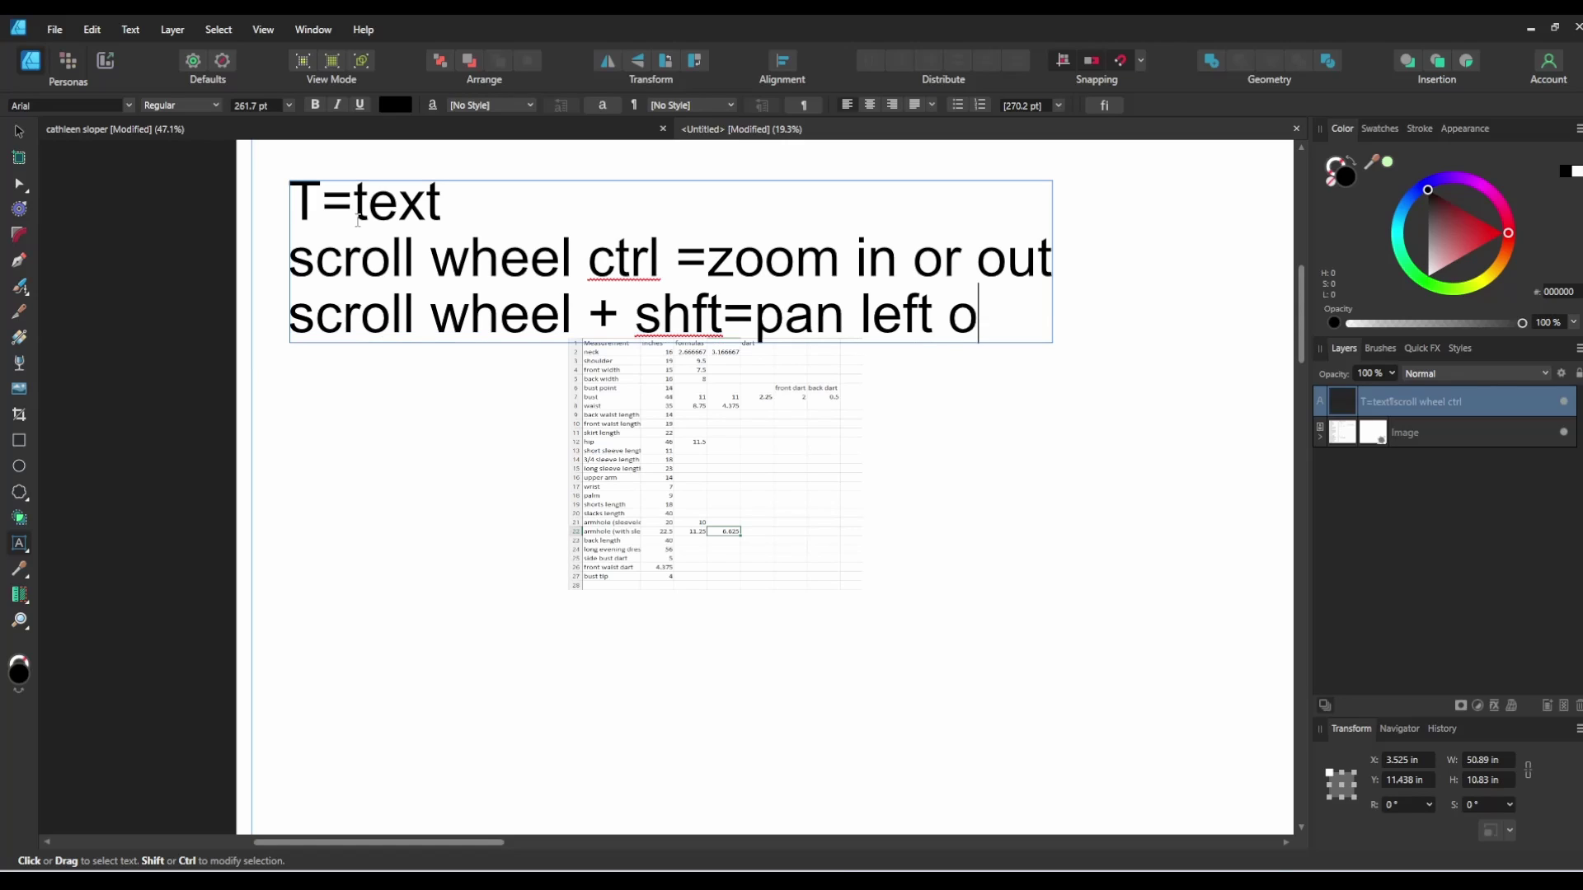
text(r right)
key(Return)
text(scro)
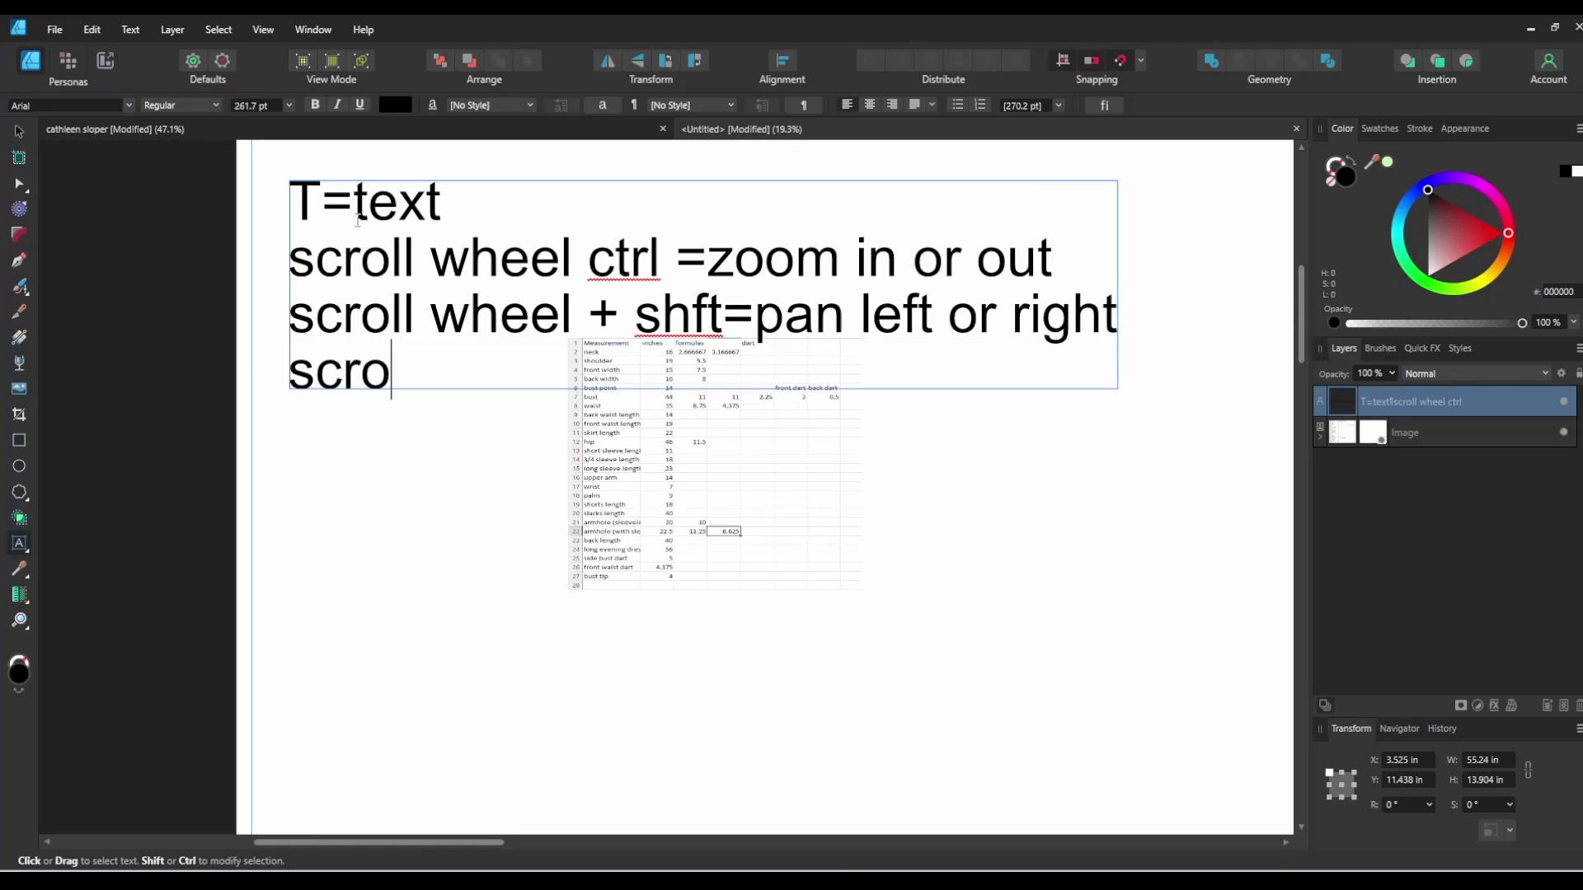
text(ll wheel=)
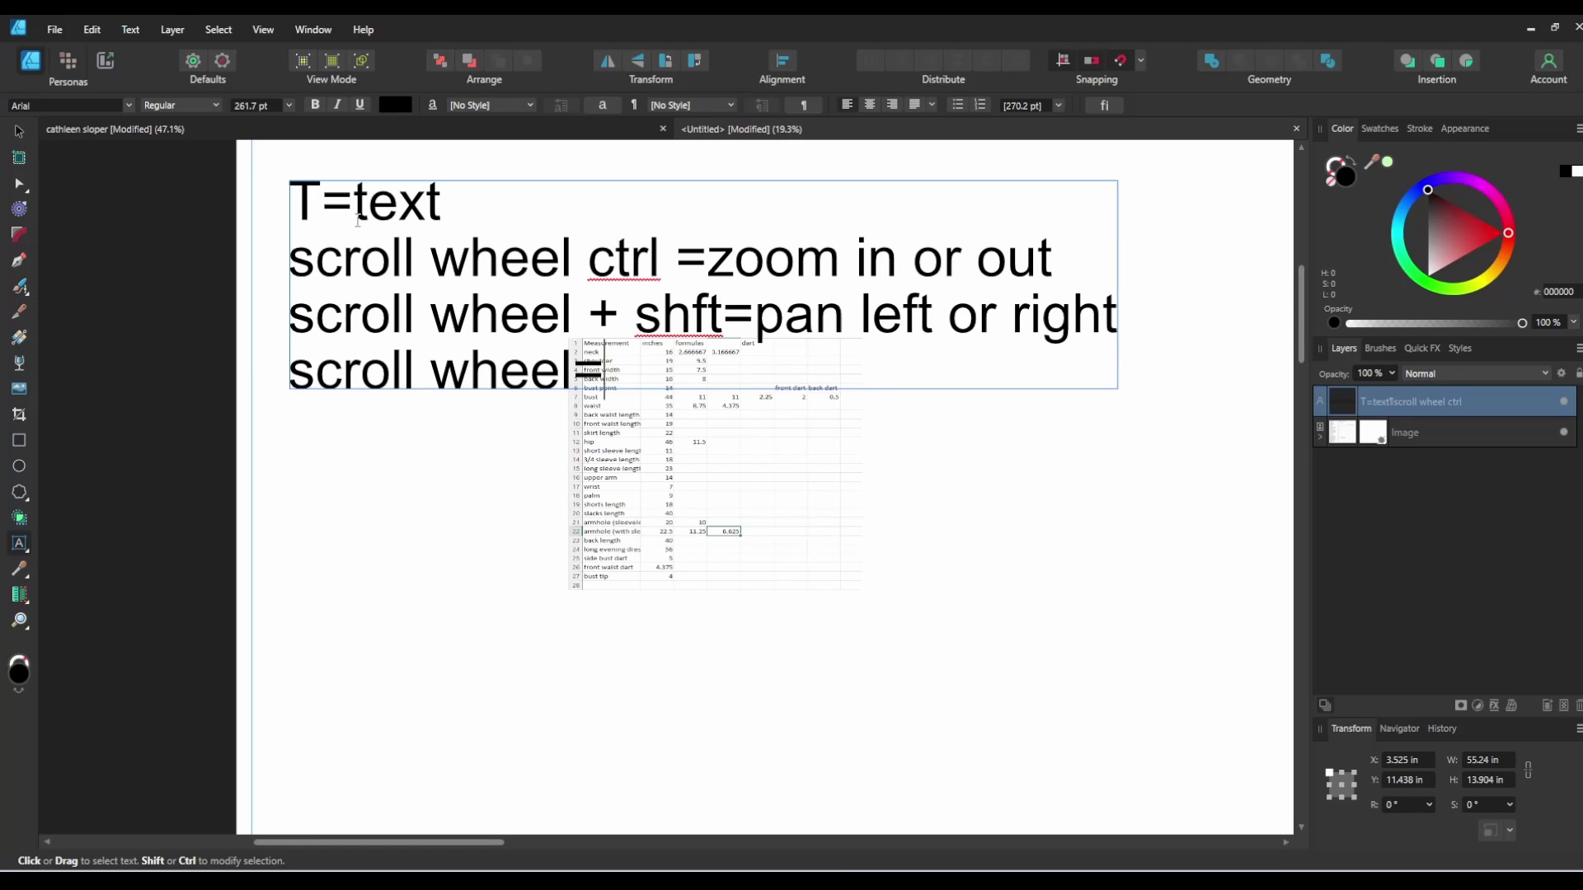
text(pan up or down)
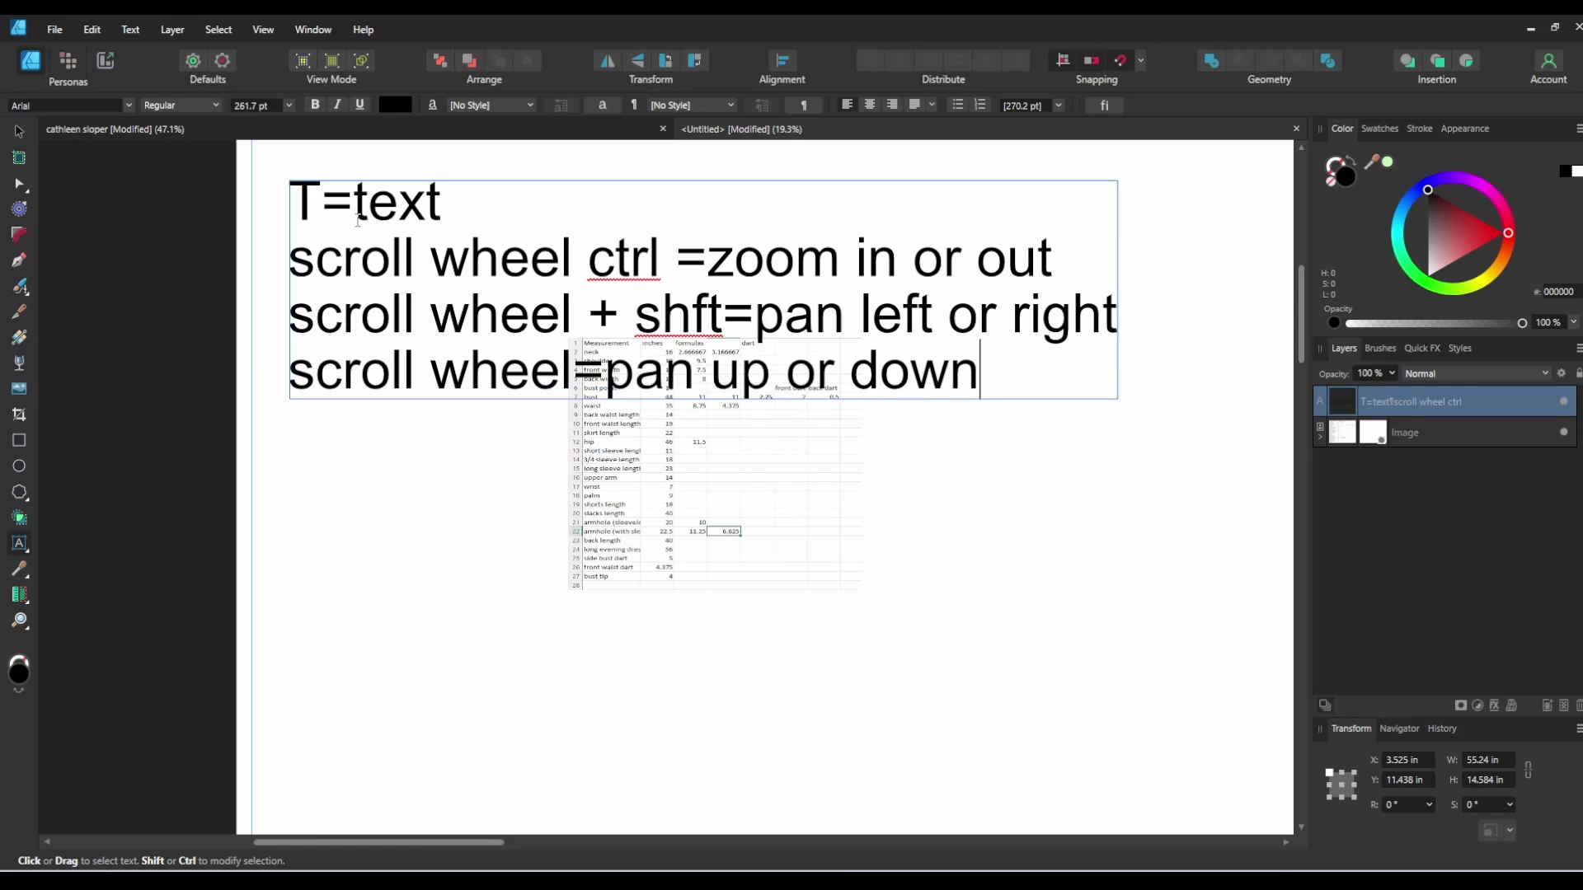
key(Escape)
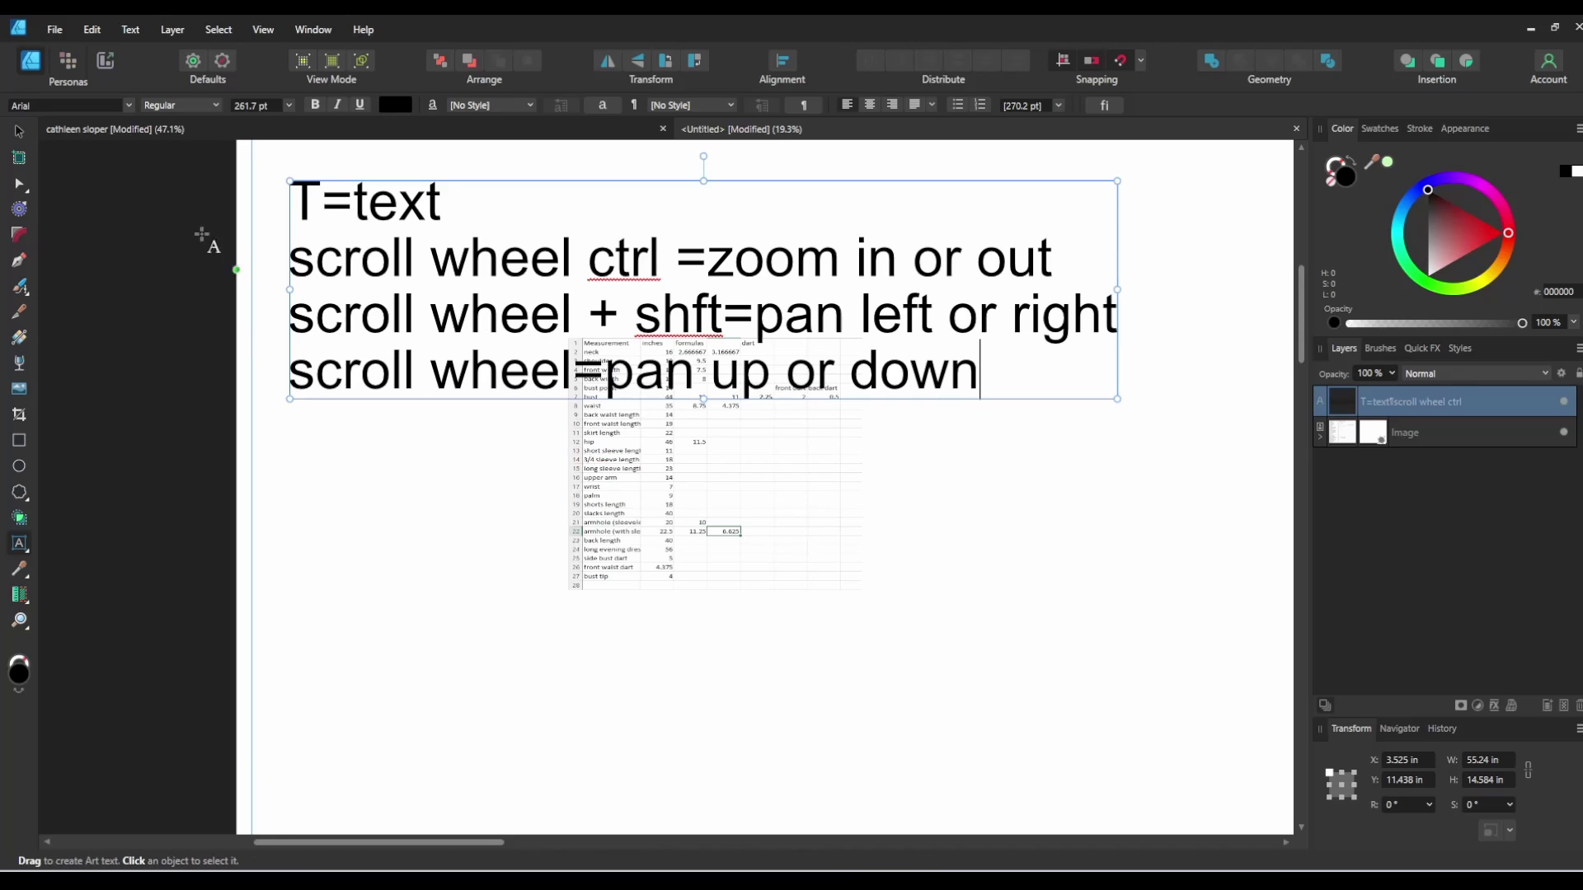
Step: Move the spreadsheet image down and right, below the shortcut notes
click(20, 130)
drag(627, 450, 646, 574)
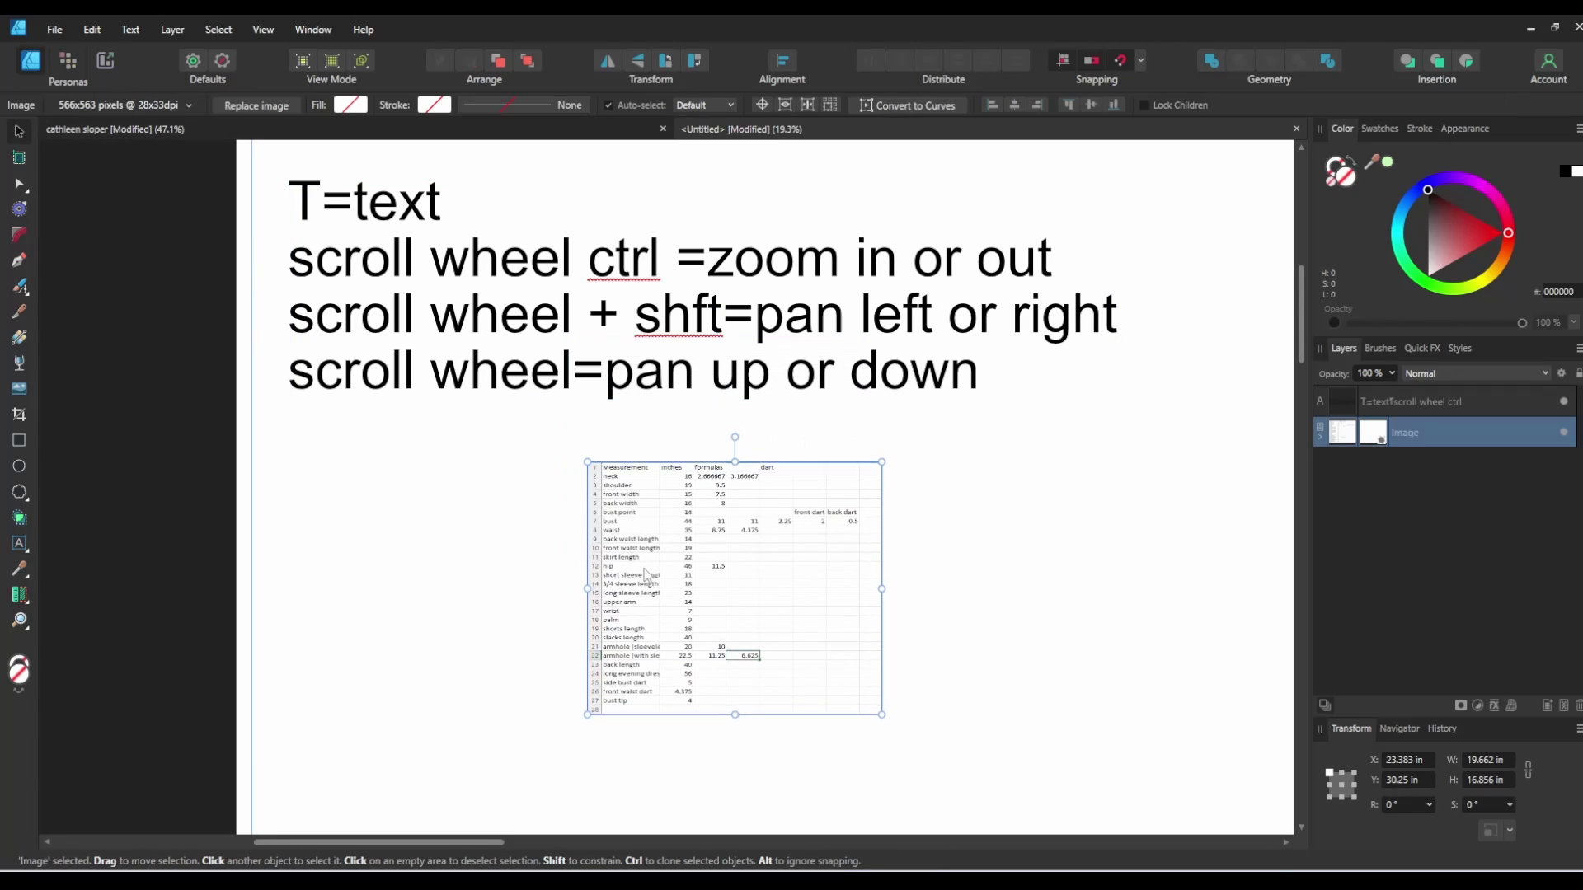
click(455, 507)
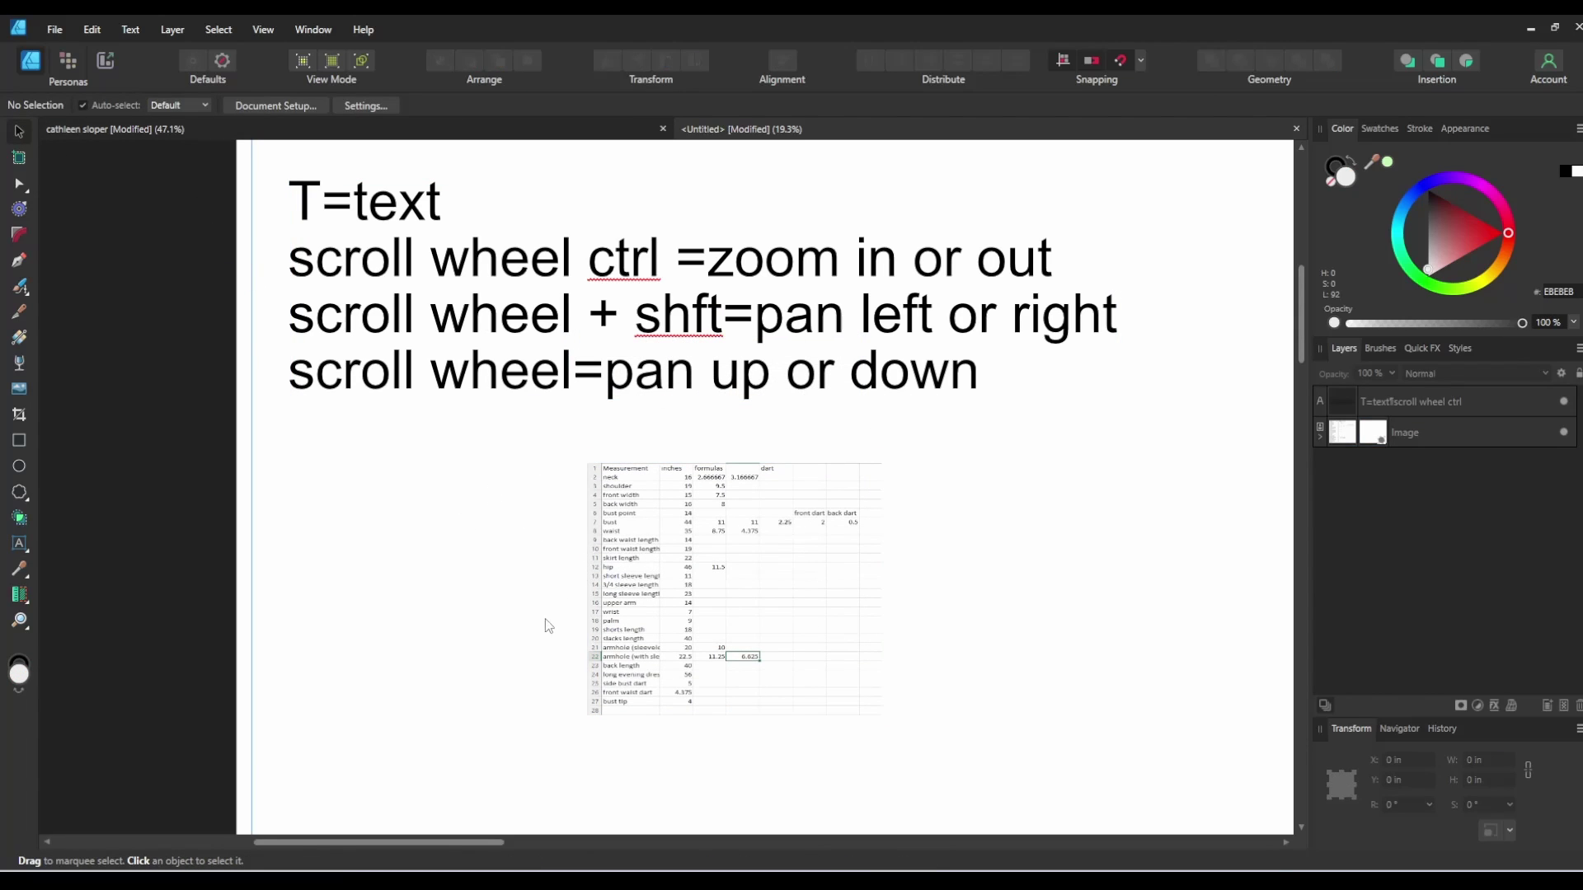
Step: Reopen the shortcut notes and add a new line reading 'p= pen'
double_click(419, 382)
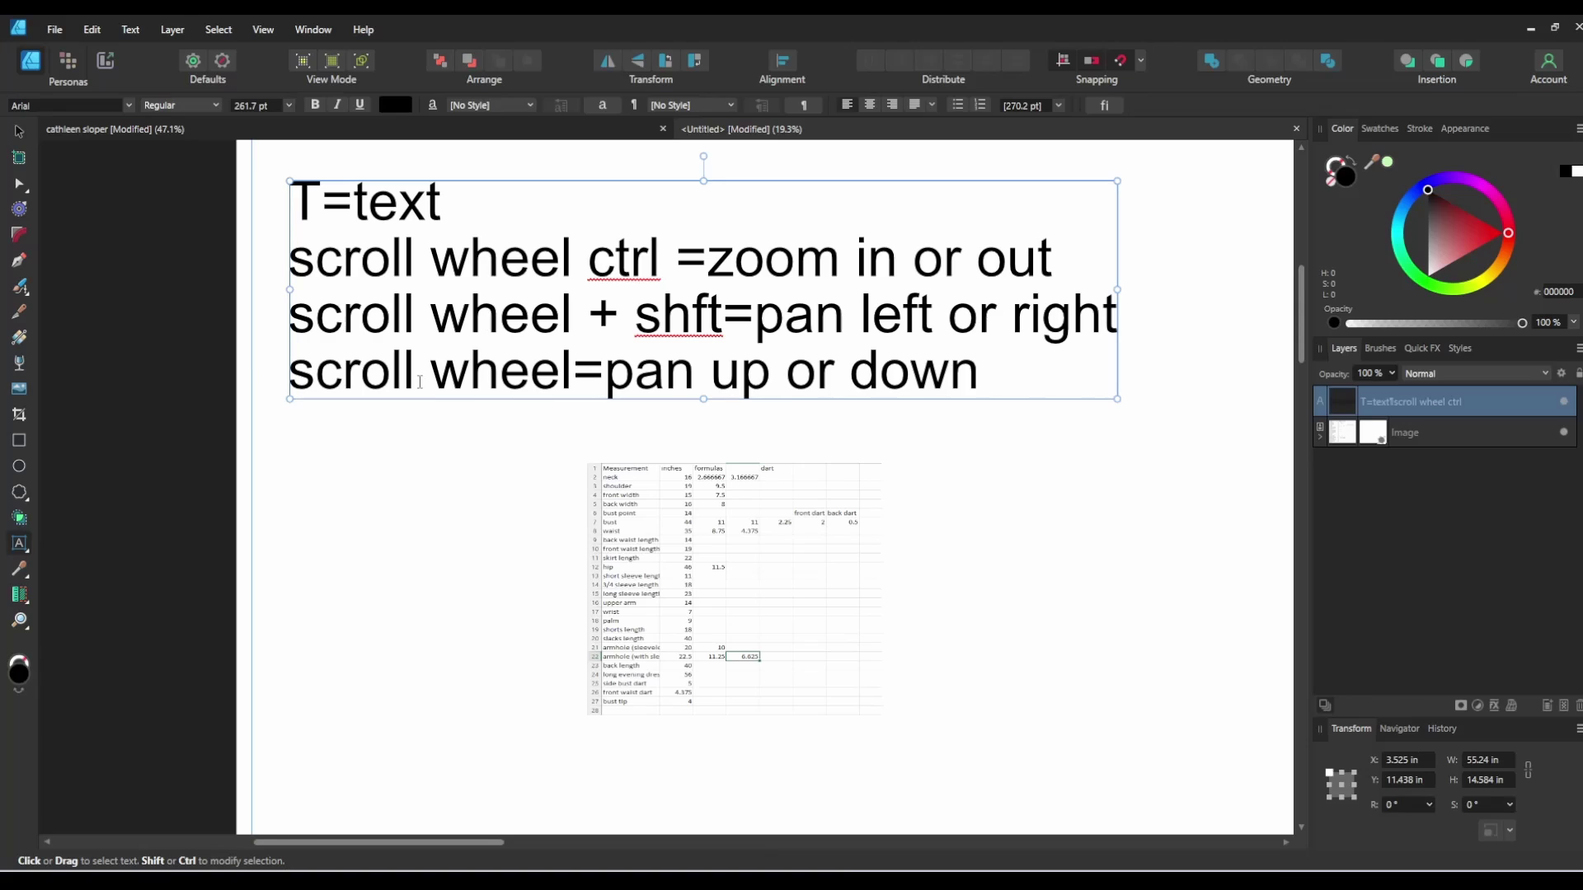
key(End)
key(Return)
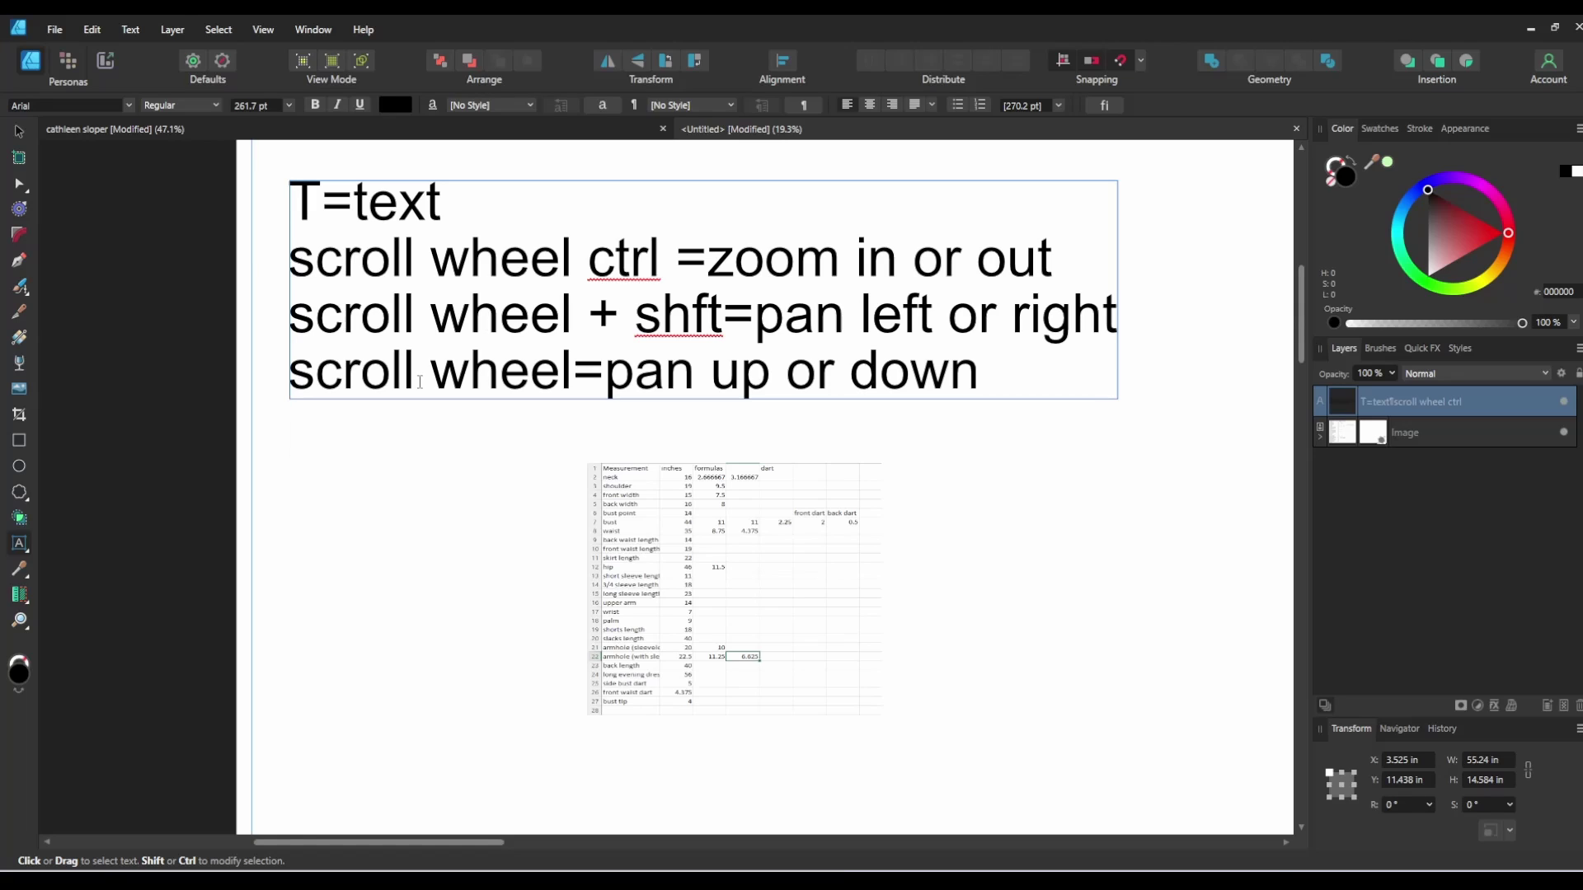
key(Escape)
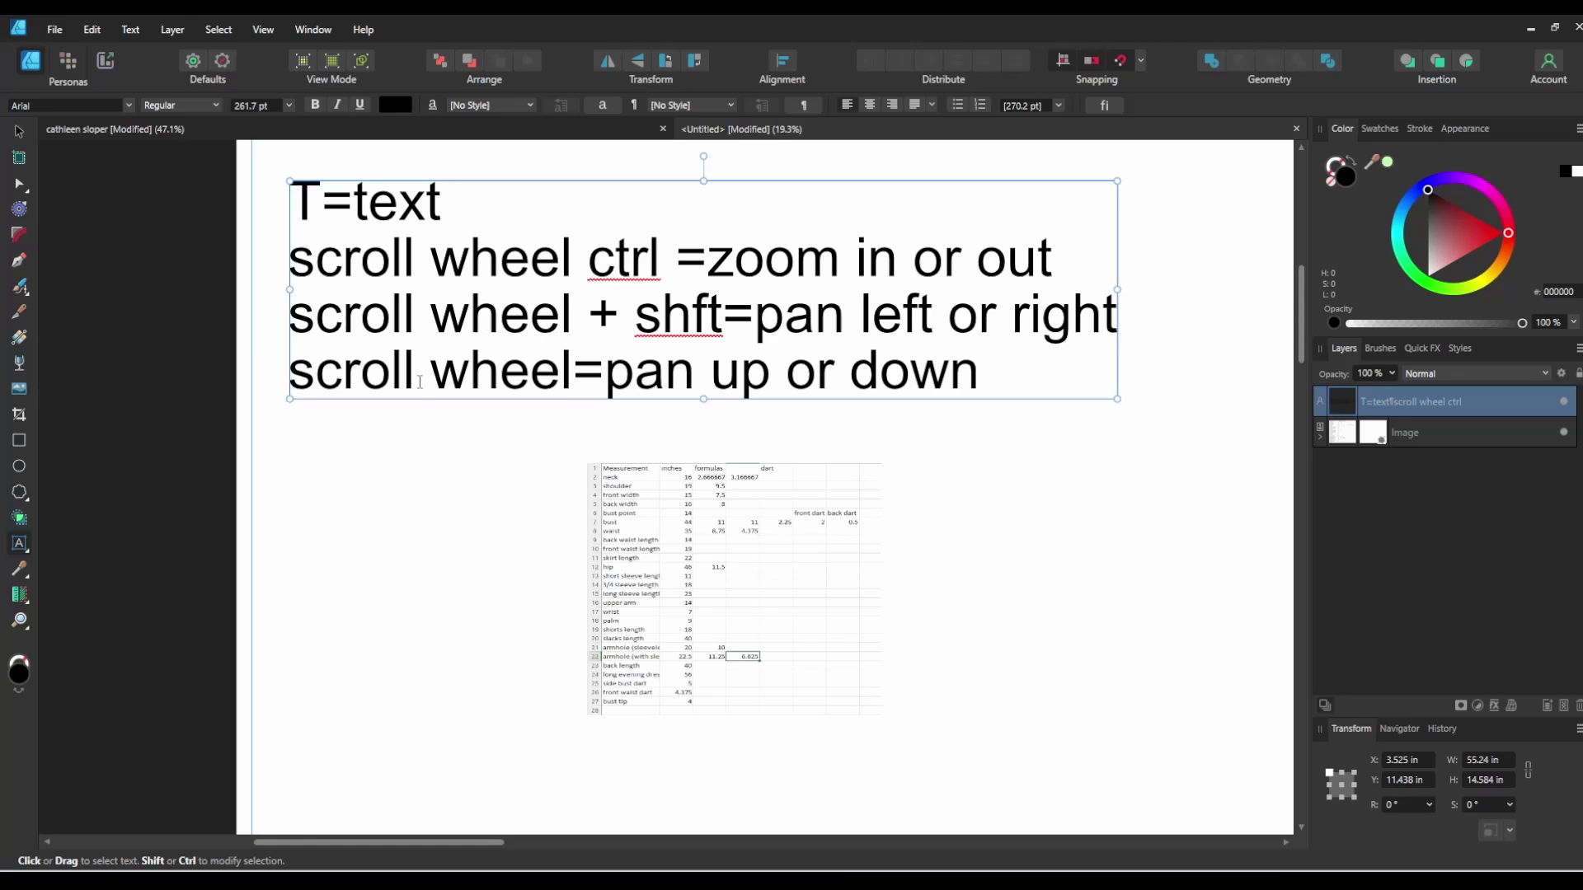
text(op)
key(BackSpace)
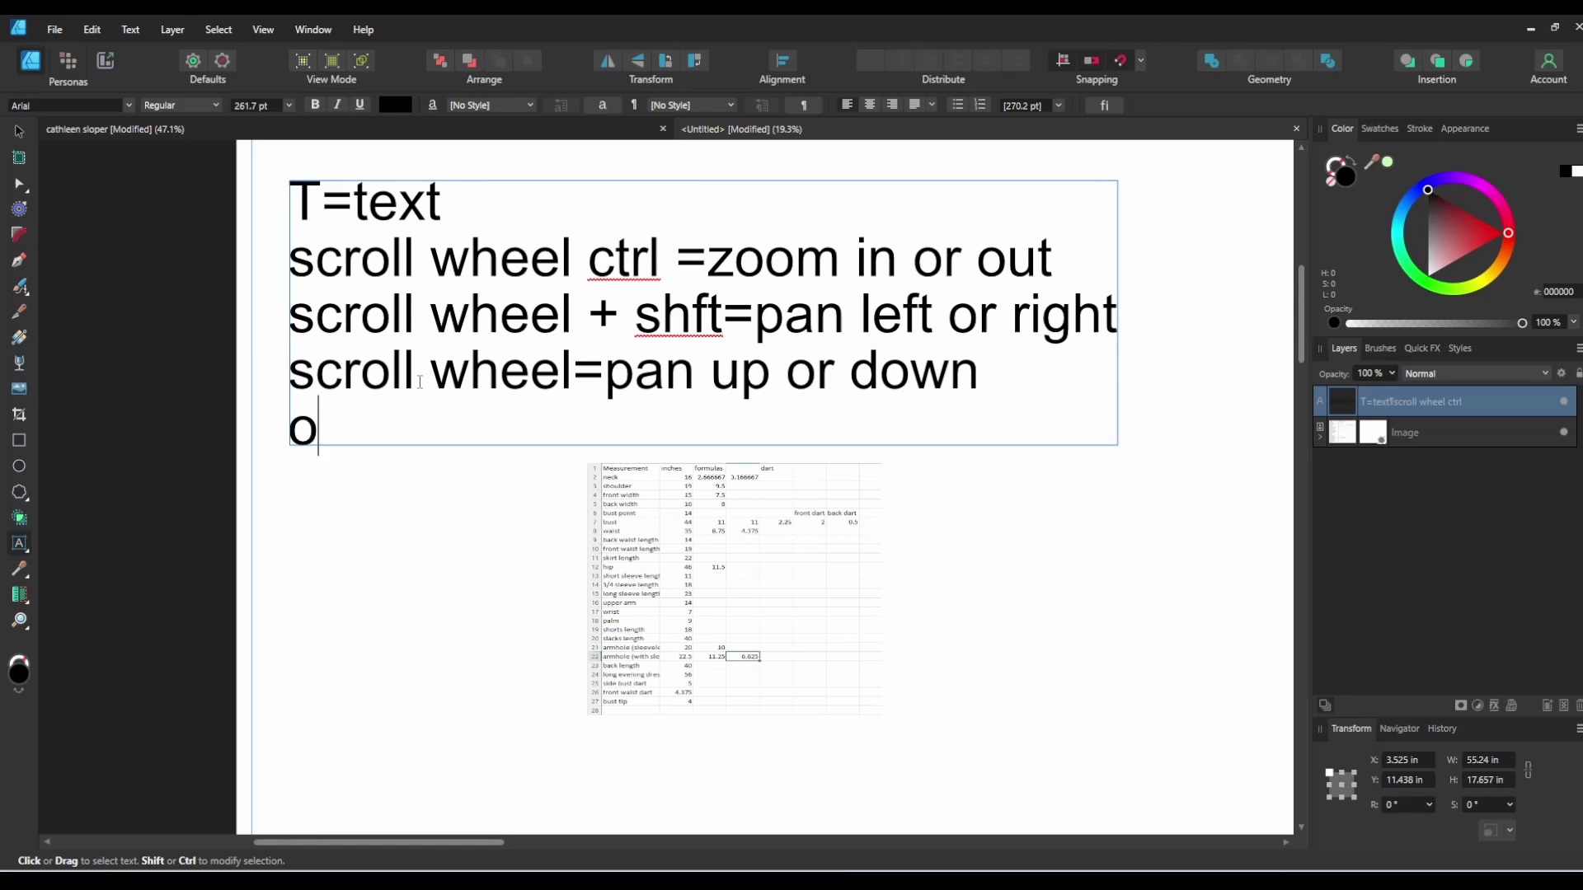
key(BackSpace)
text(p= [e)
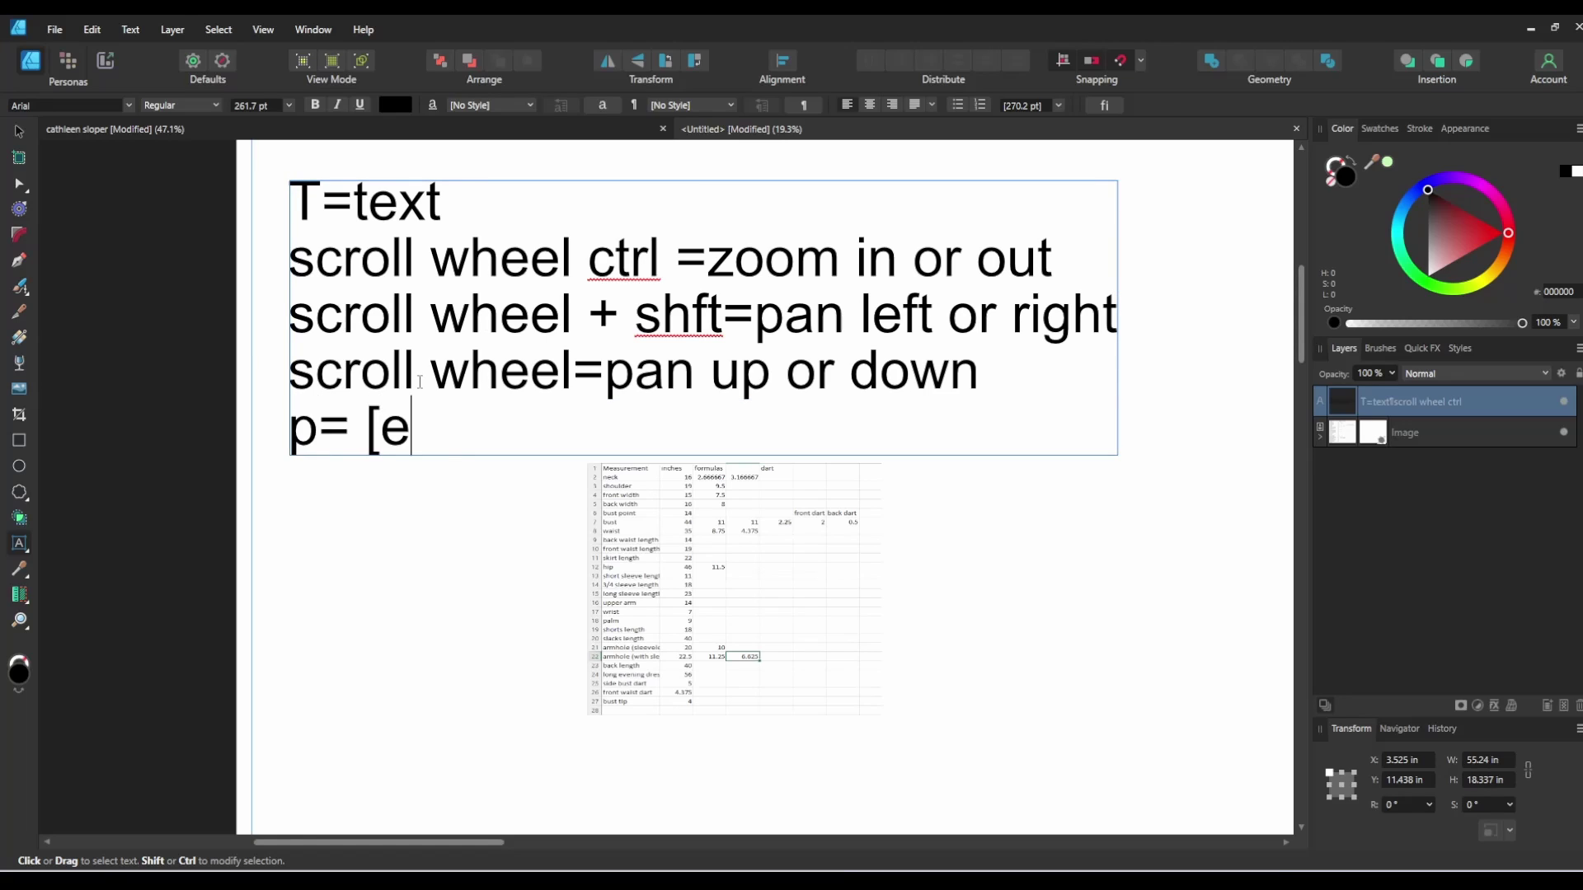
key(BackSpace)
key(BackSpace)
text(pen)
Step: Add the lines 'v=selector' and 'a=corner selector' to the notes
key(Return)
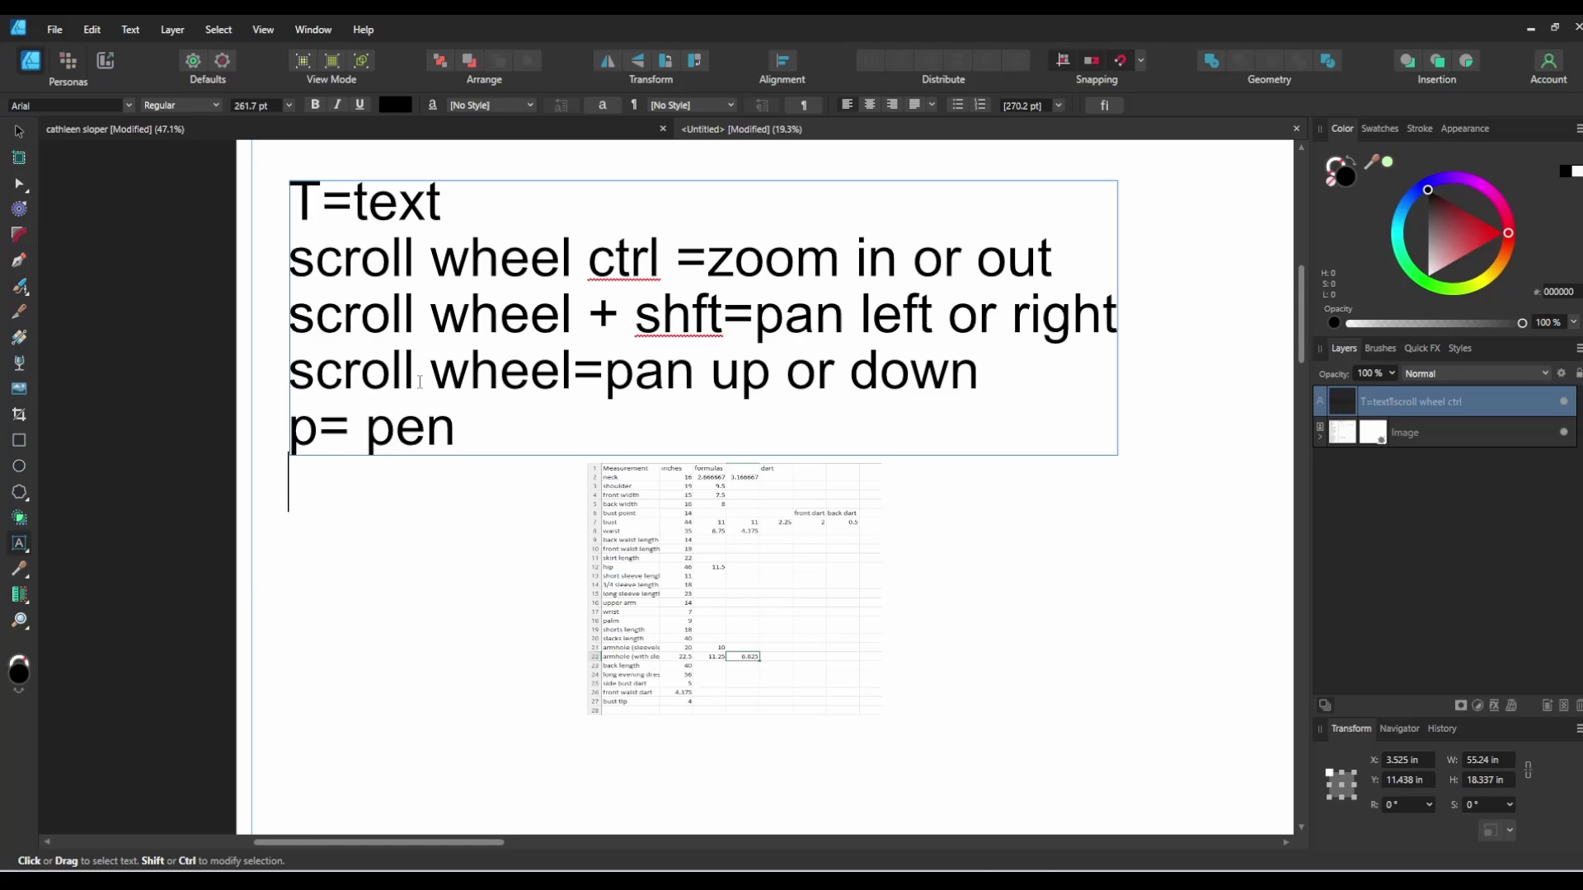
text(v)
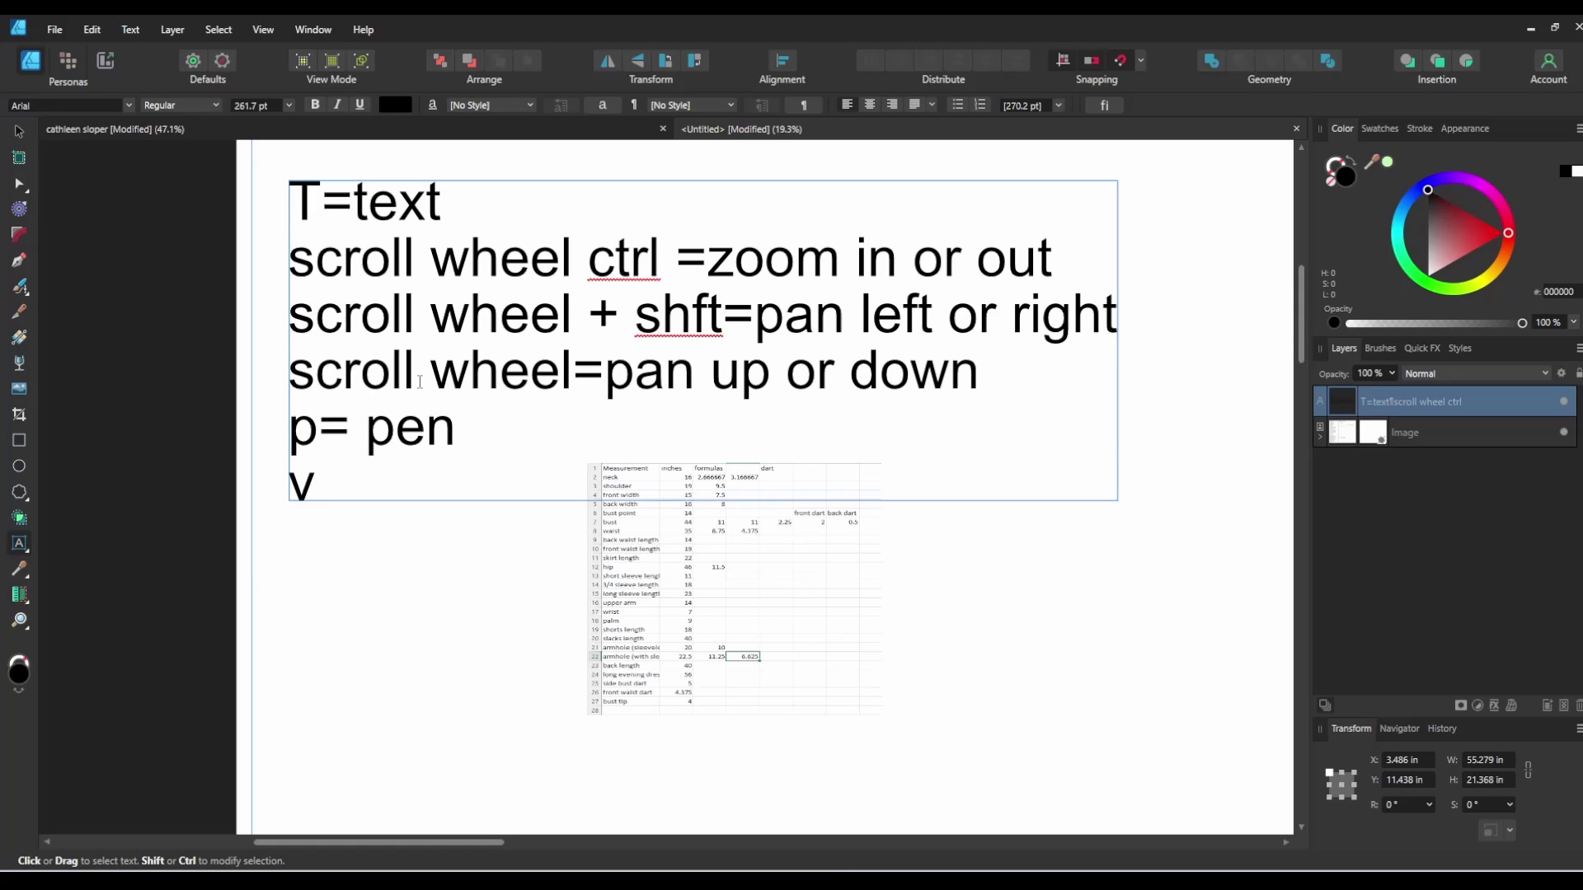
text(=)
text(selec)
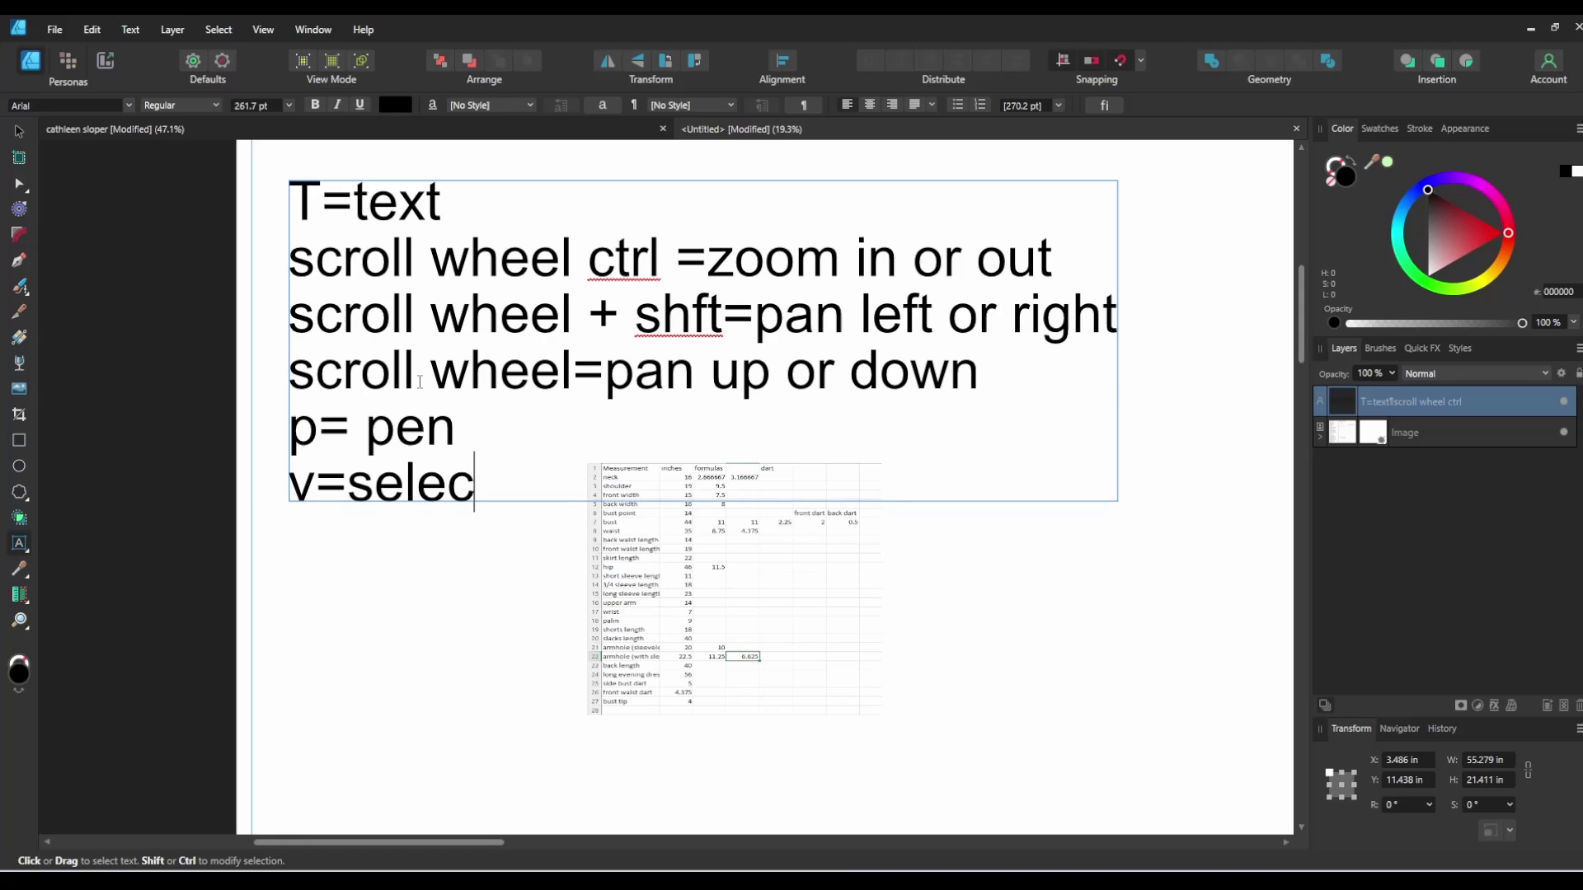
text(tor)
key(Return)
text(a)
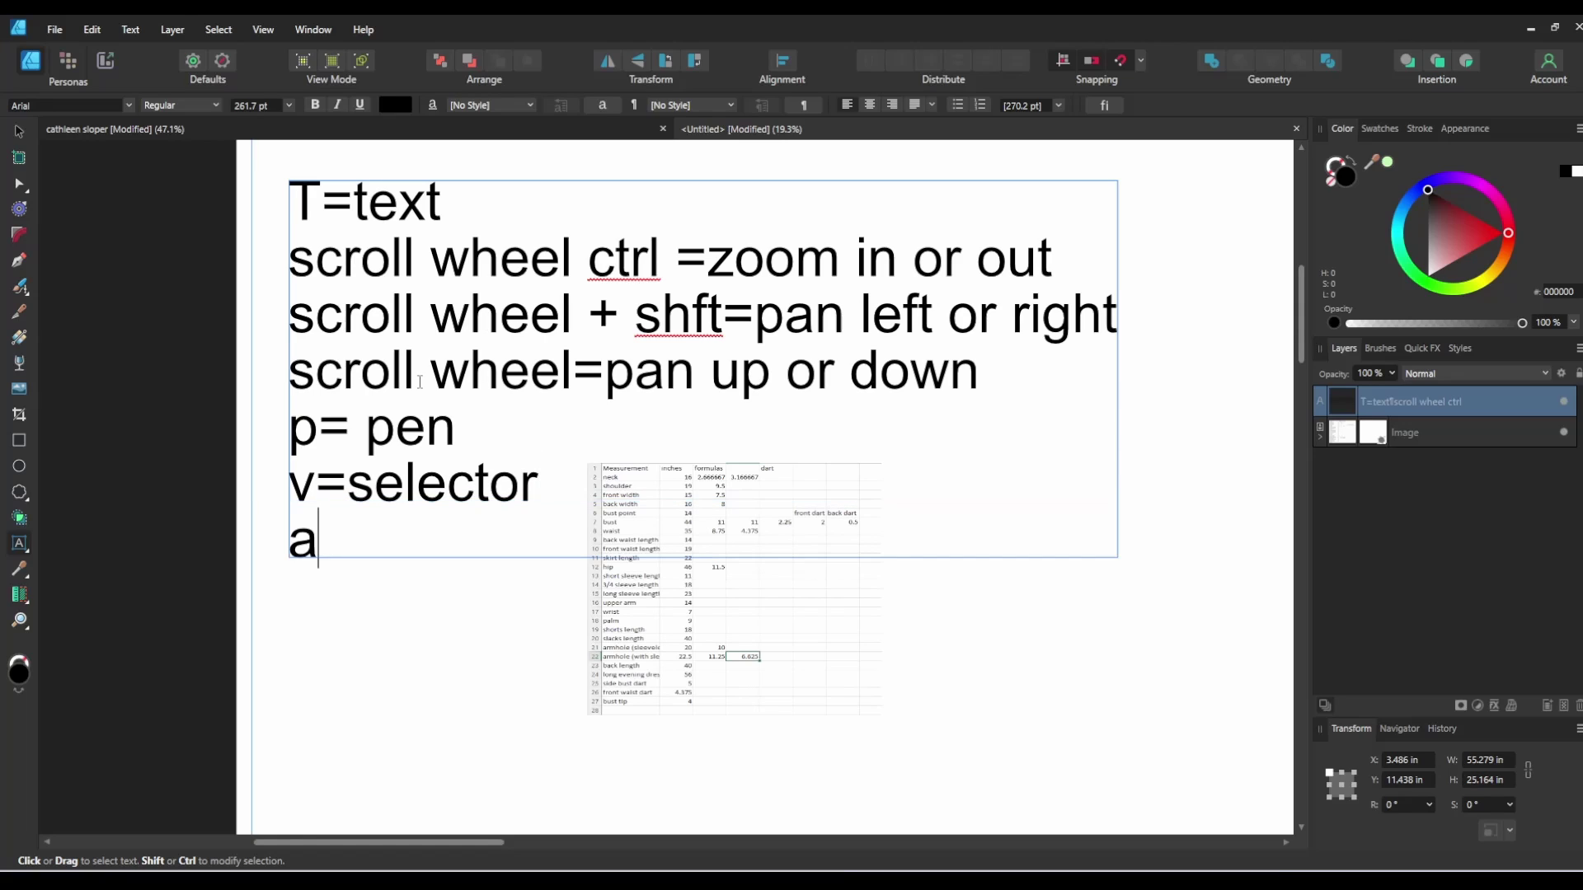
text(=)
text(corner e)
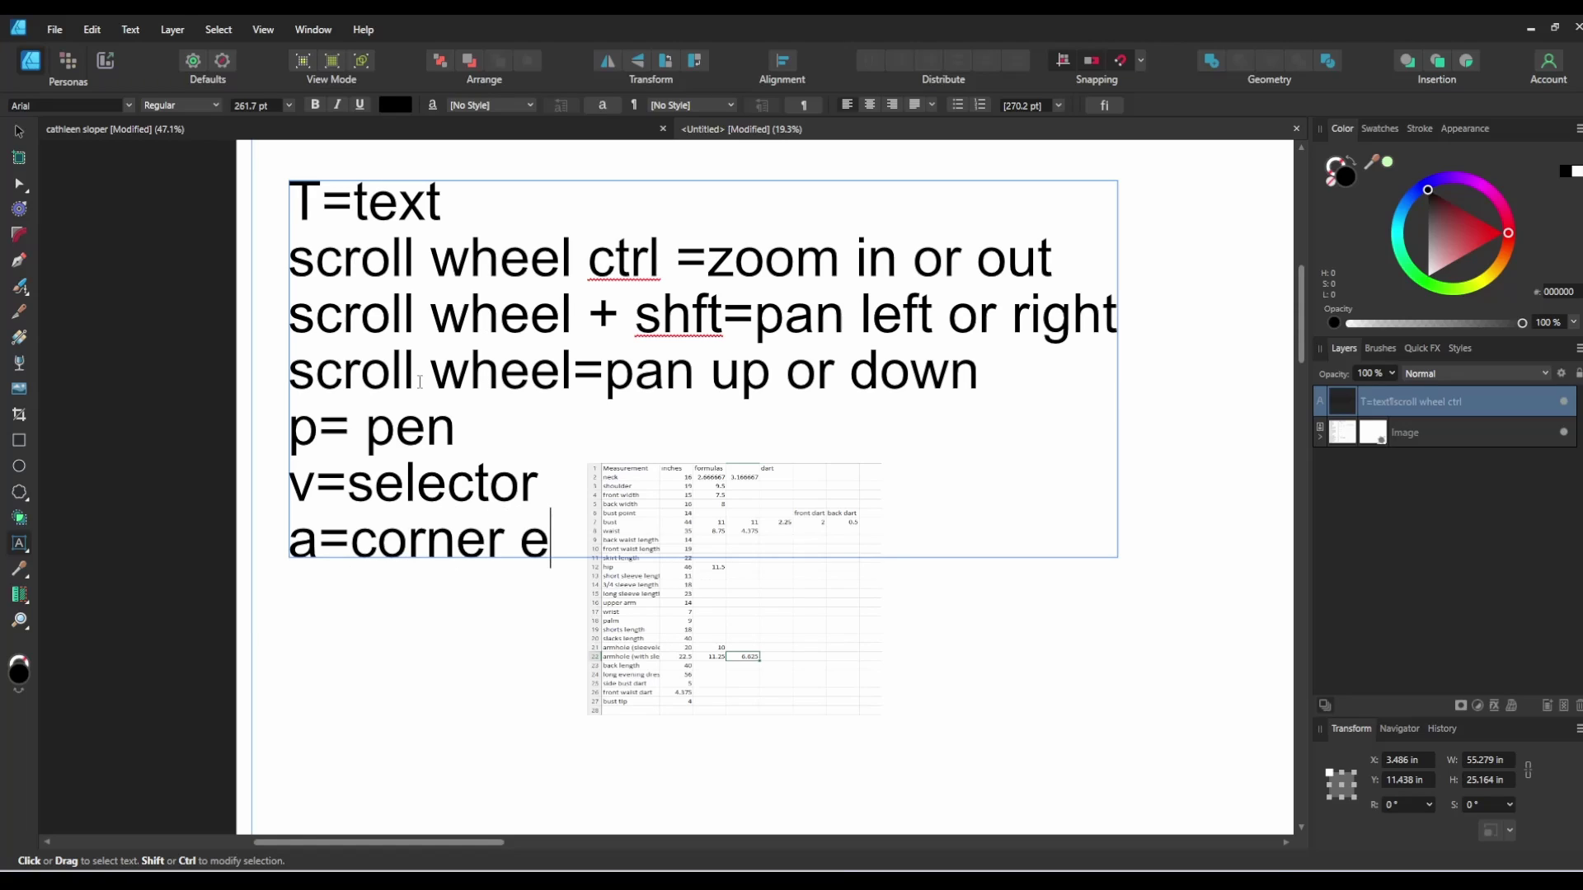
key(BackSpace)
text(selector)
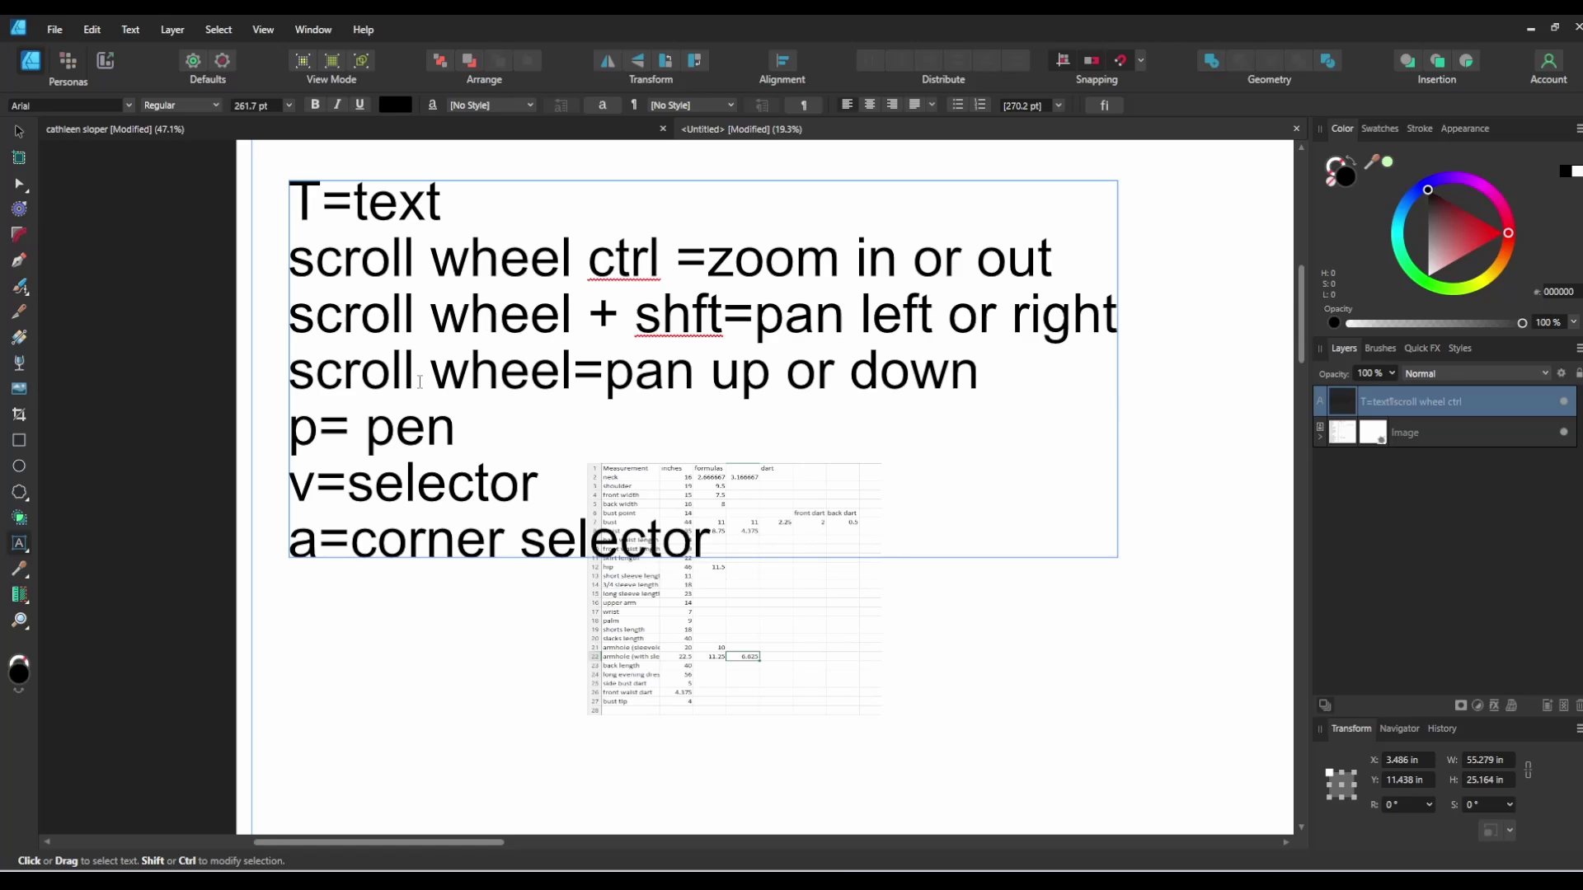
key(Escape)
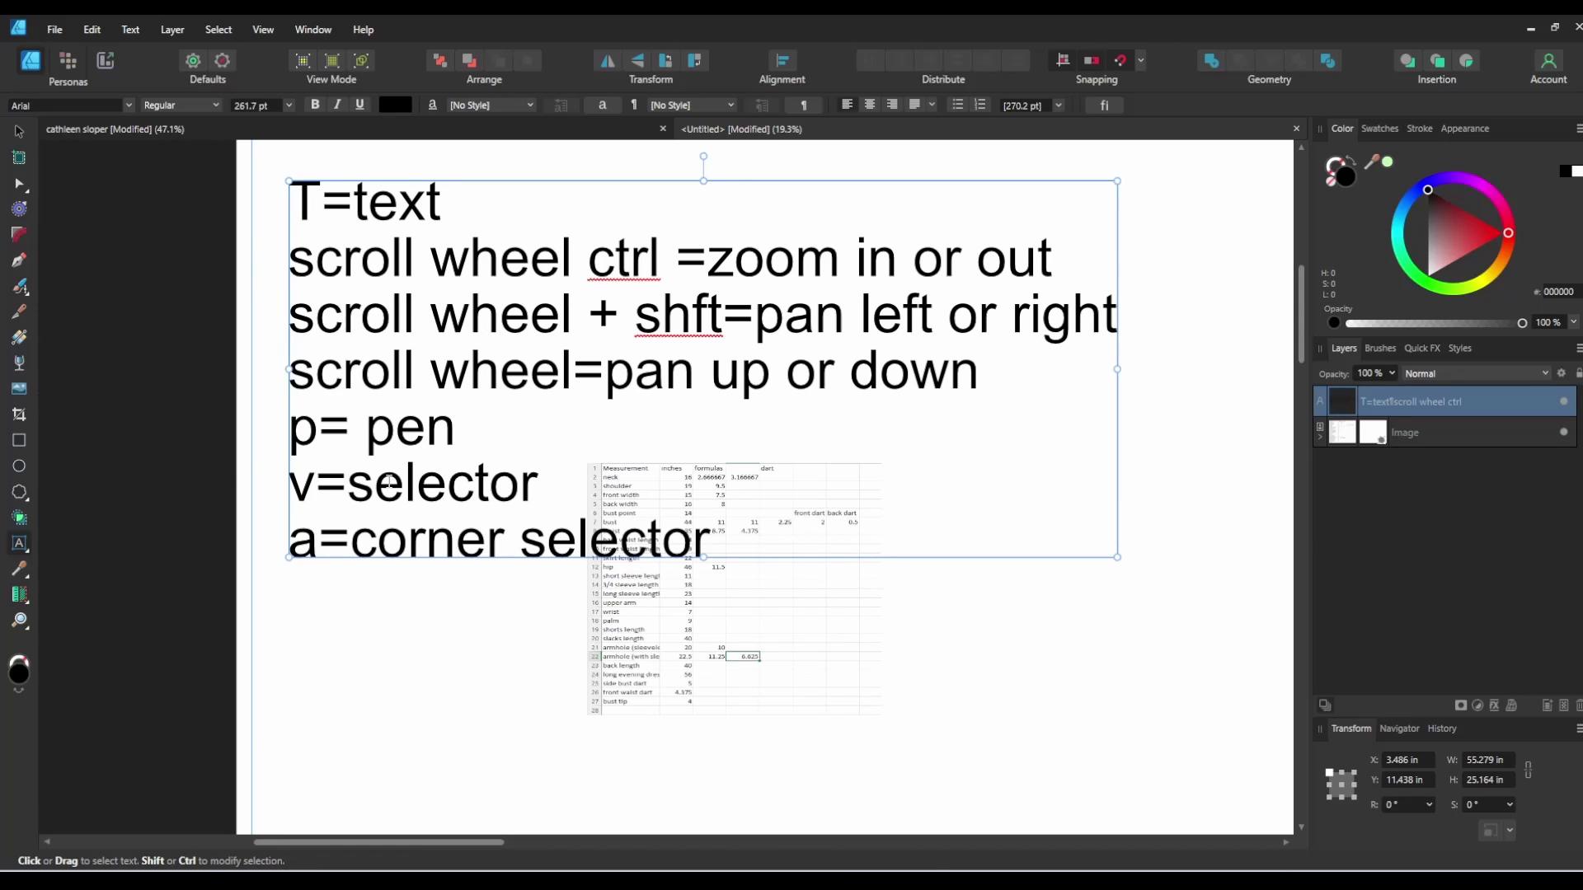
Step: Select the measurements spreadsheet image and move it further left on the page
key(v)
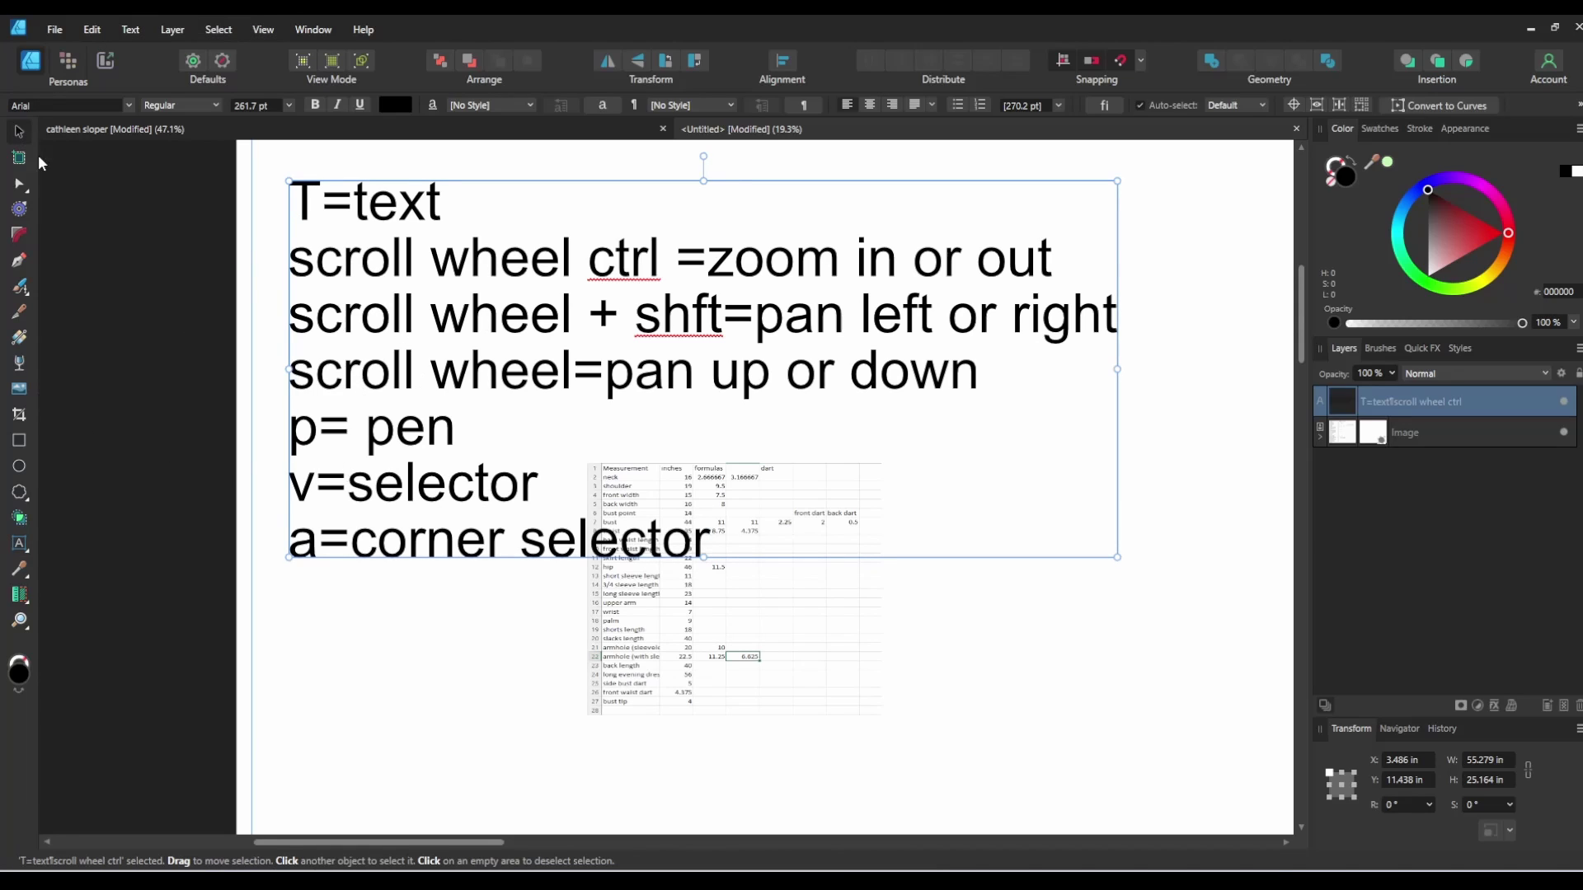
click(388, 590)
scroll(554, 403, down, 4)
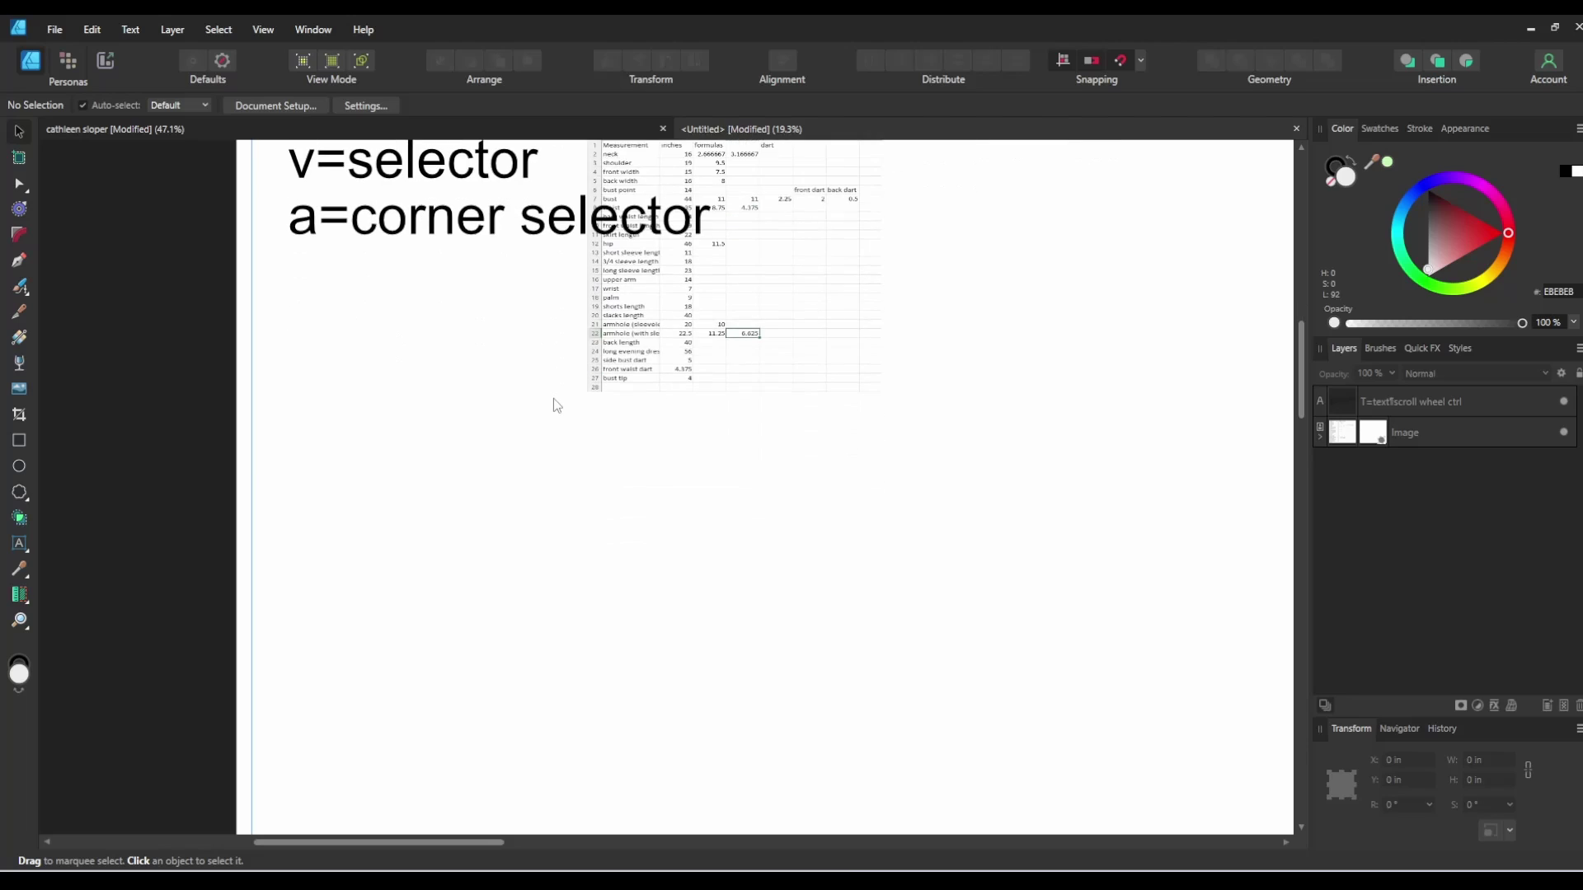
scroll(555, 408, down, 4)
drag(434, 843, 514, 844)
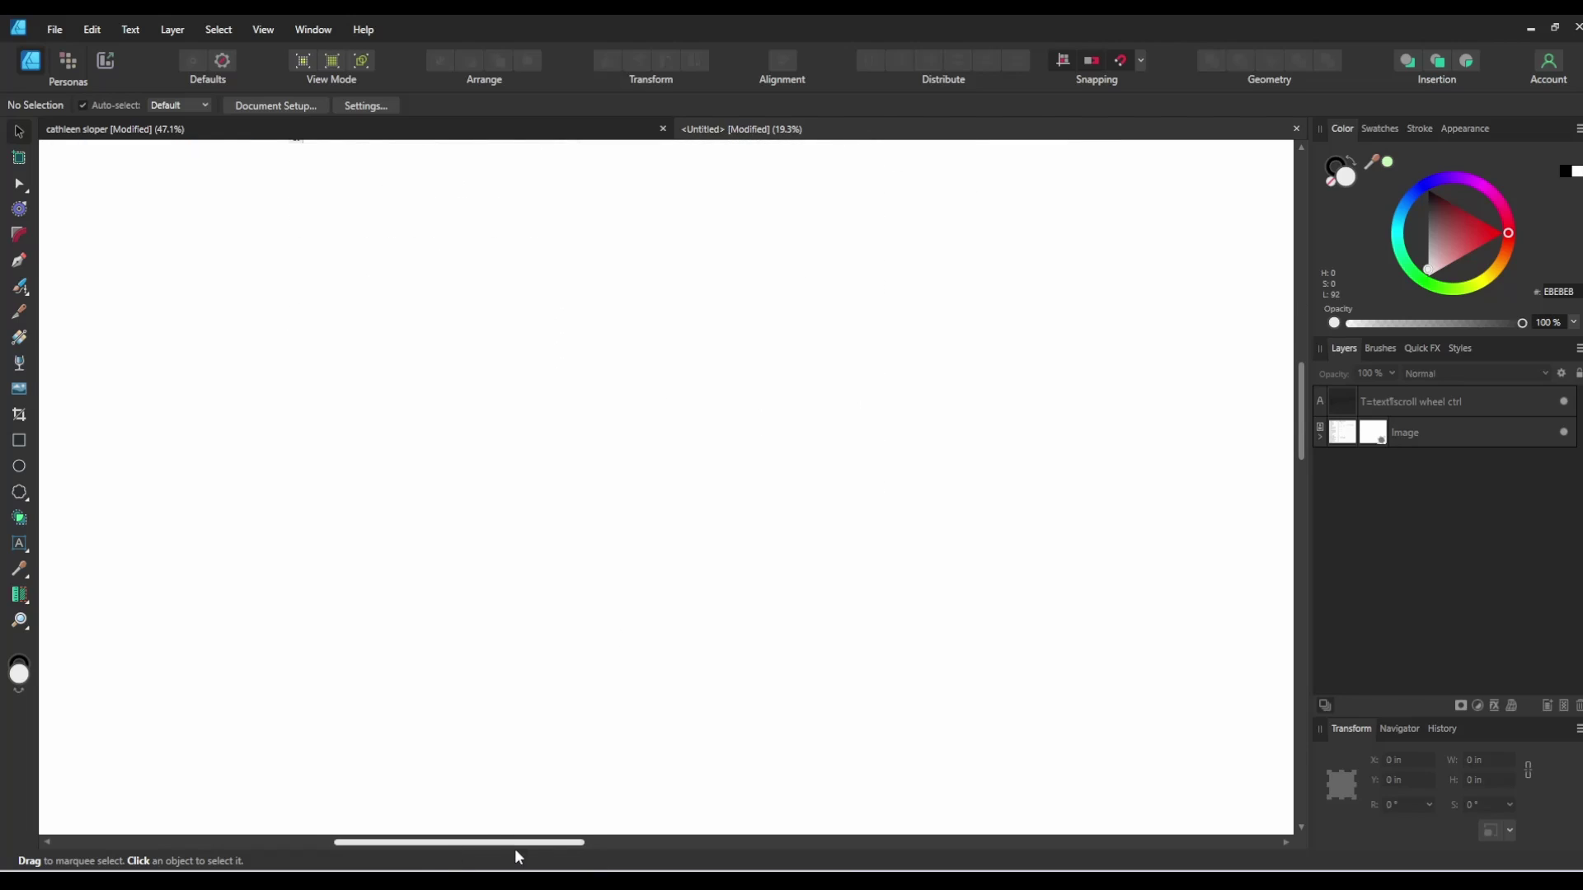
scroll(357, 558, up, 5)
click(399, 445)
scroll(399, 518, up, 1)
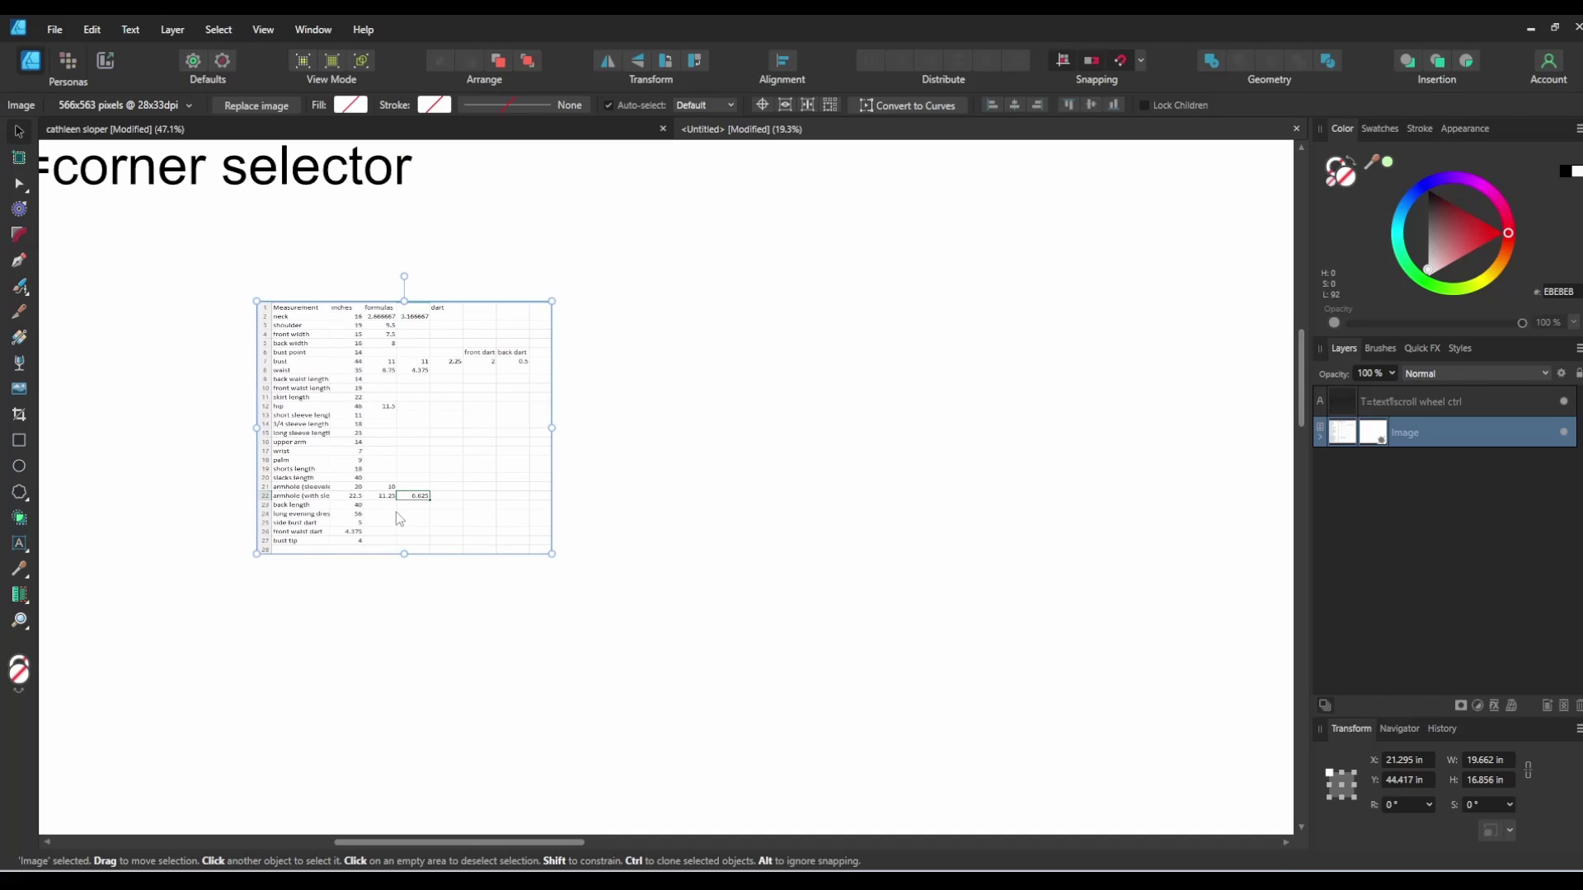
drag(431, 423, 330, 444)
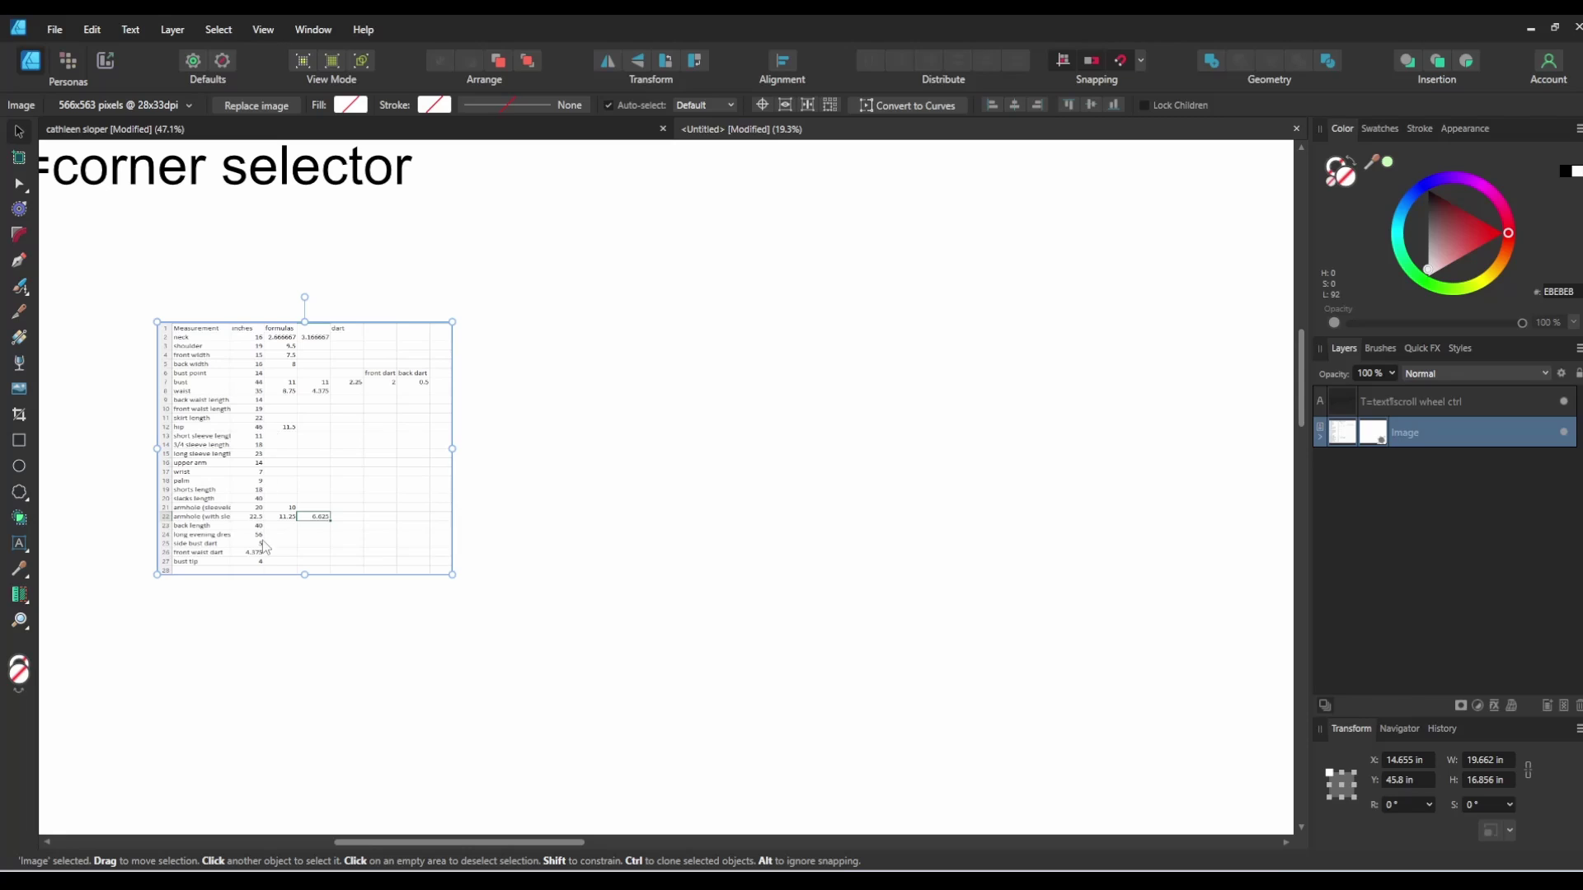
click(14, 443)
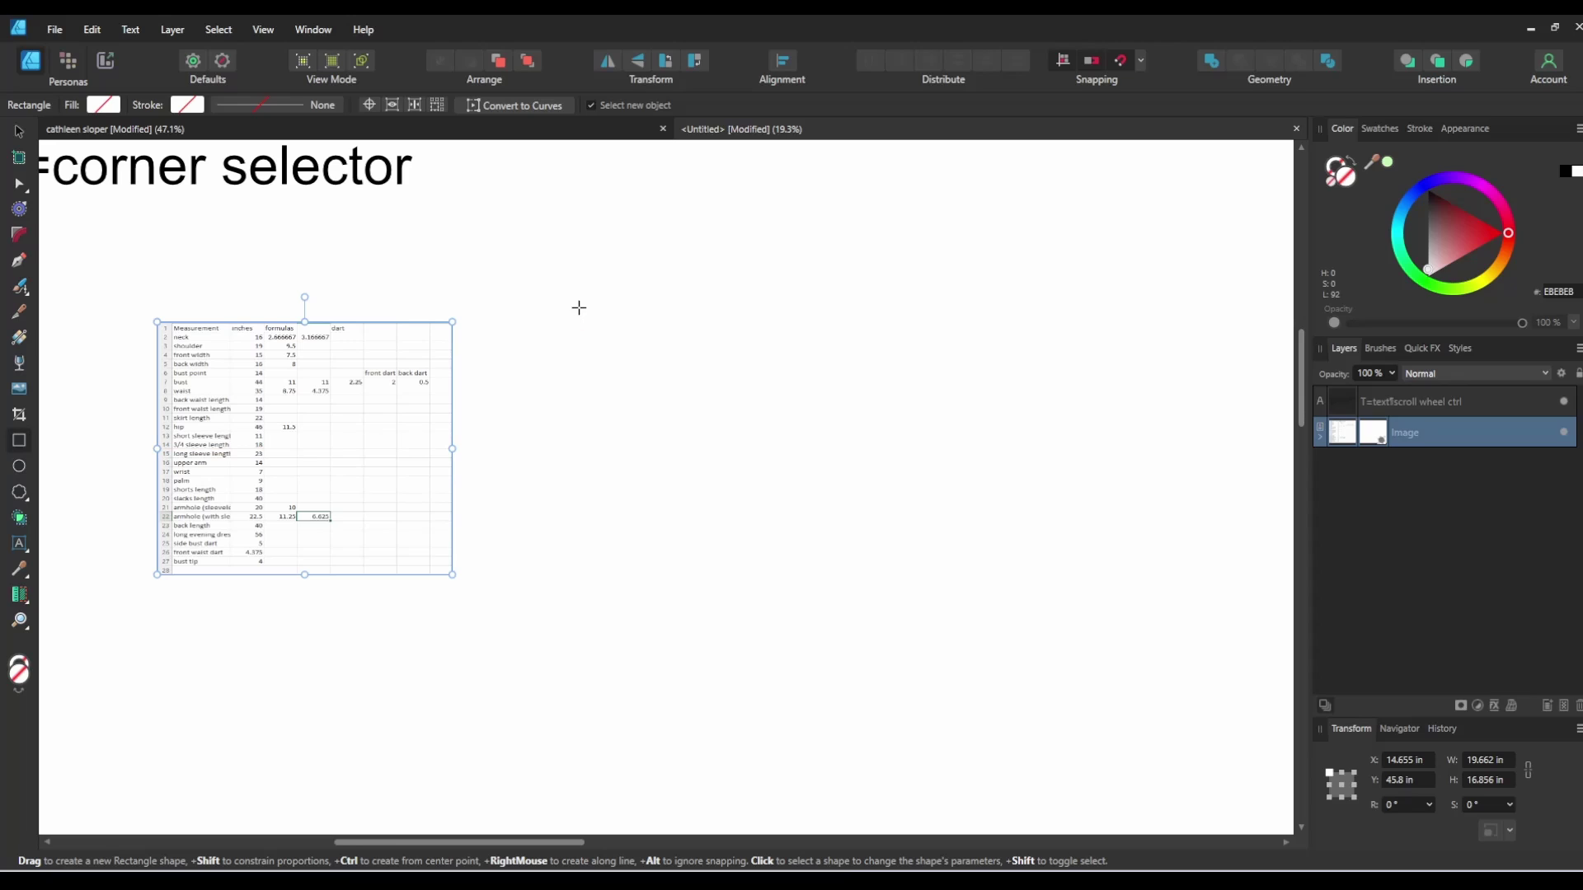
mouse_move(578, 307)
mouse_down()
mouse_move(731, 661)
mouse_move(916, 758)
mouse_up()
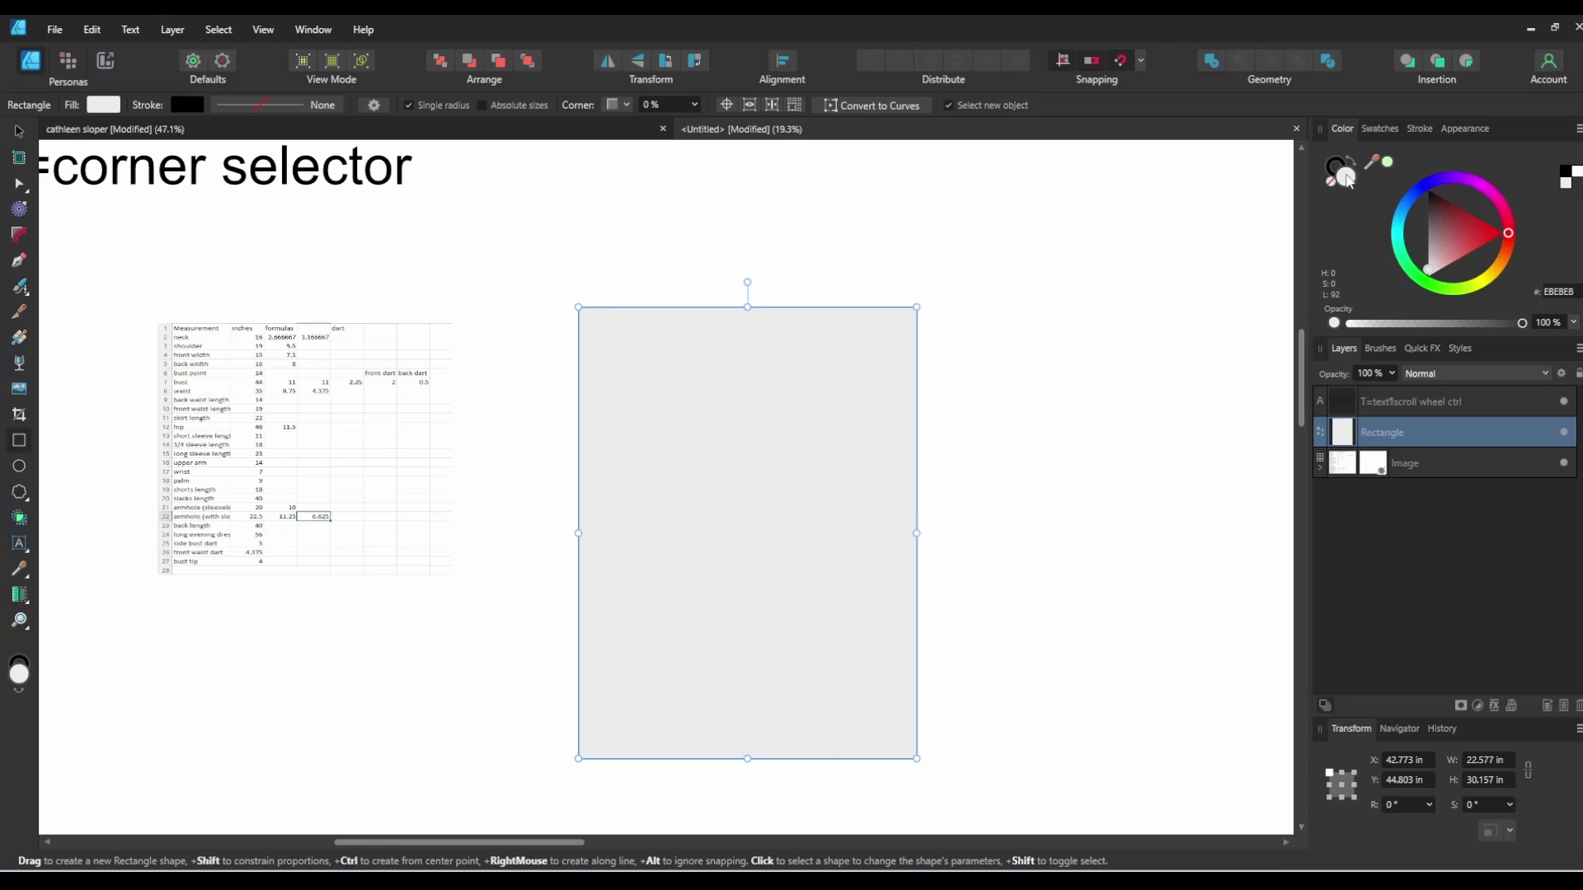
click(1328, 184)
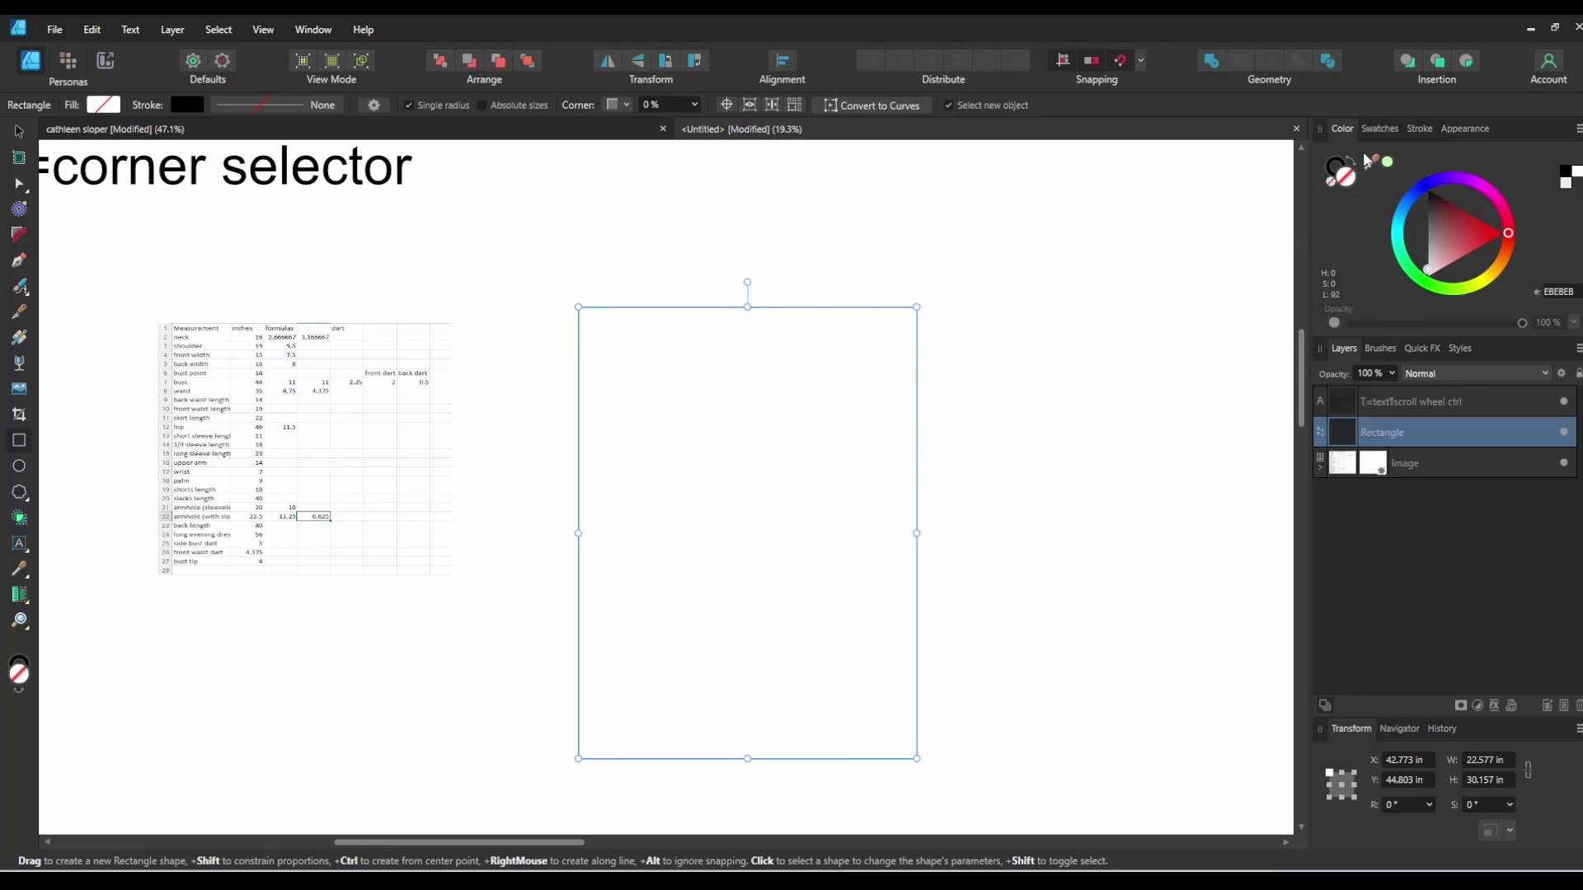
click(1064, 399)
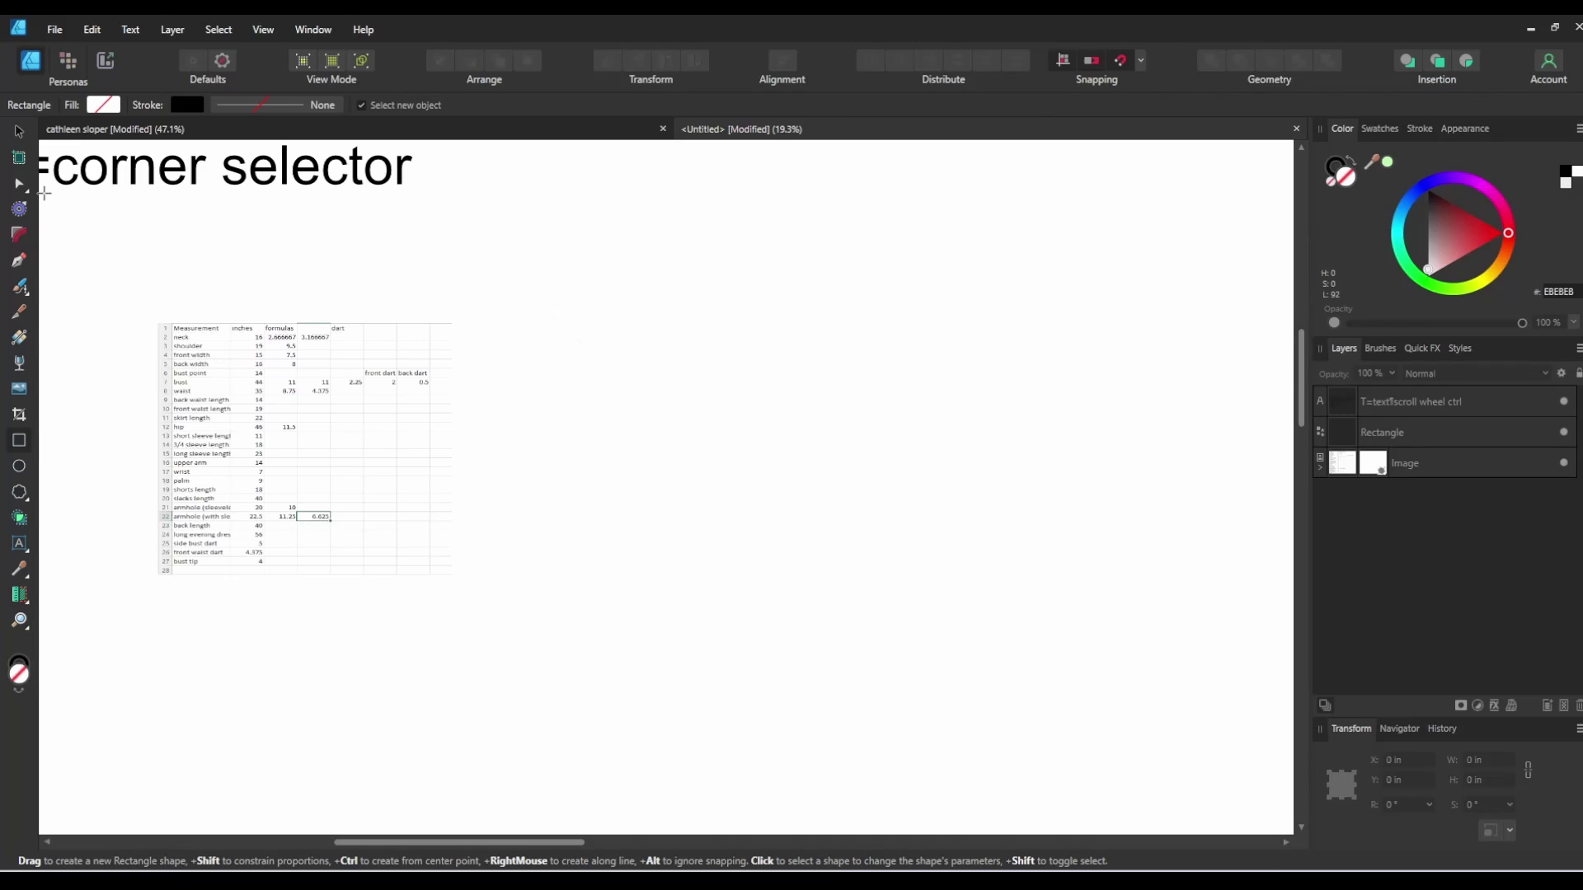
click(19, 131)
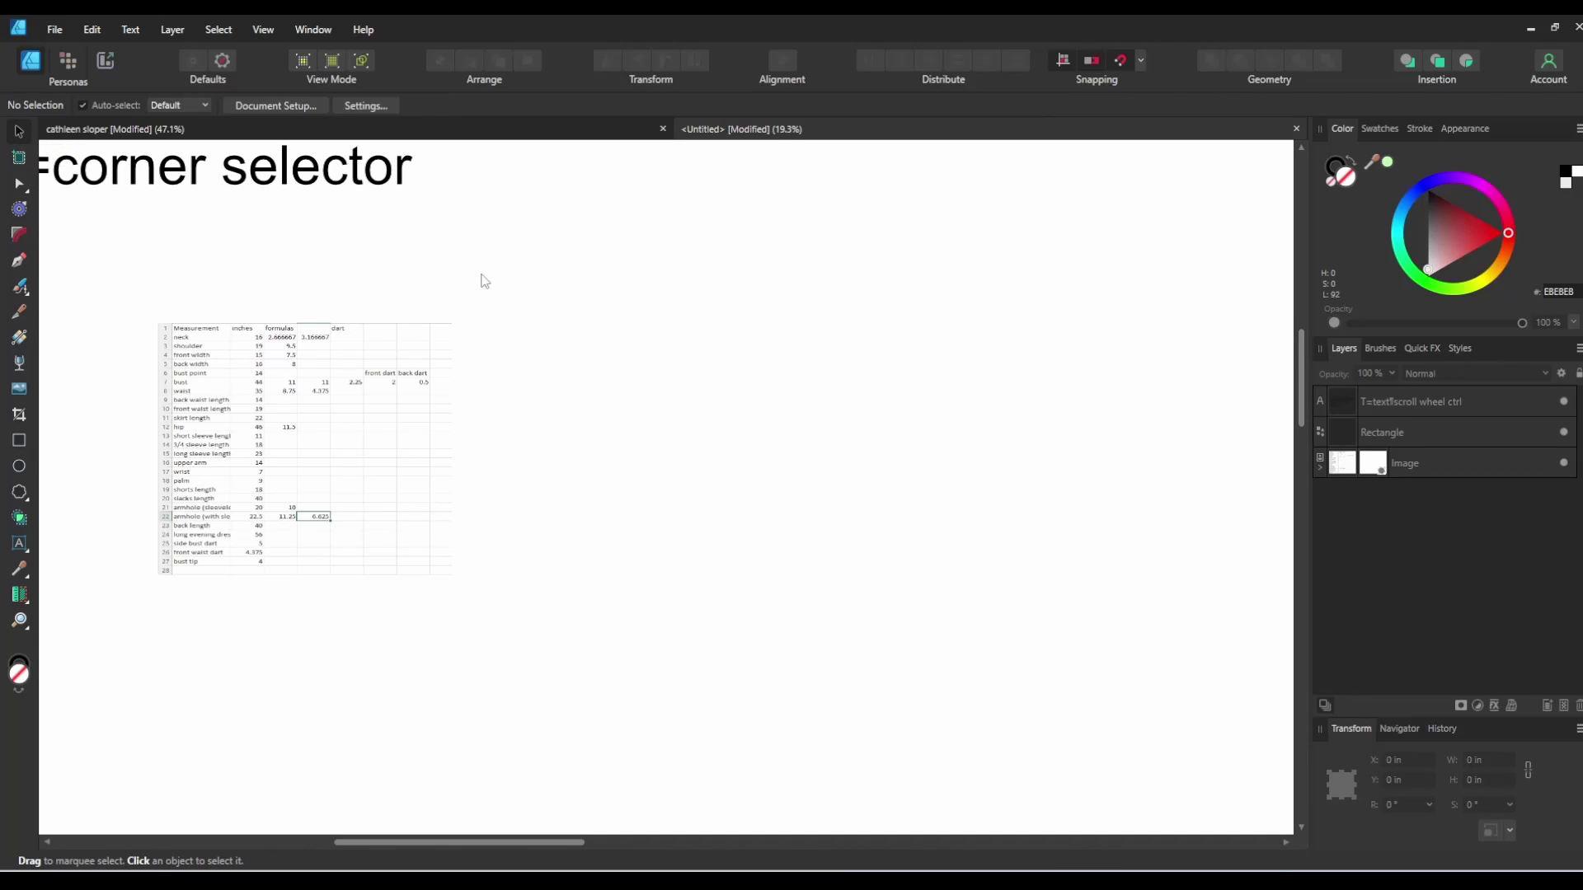
drag(467, 253, 1045, 834)
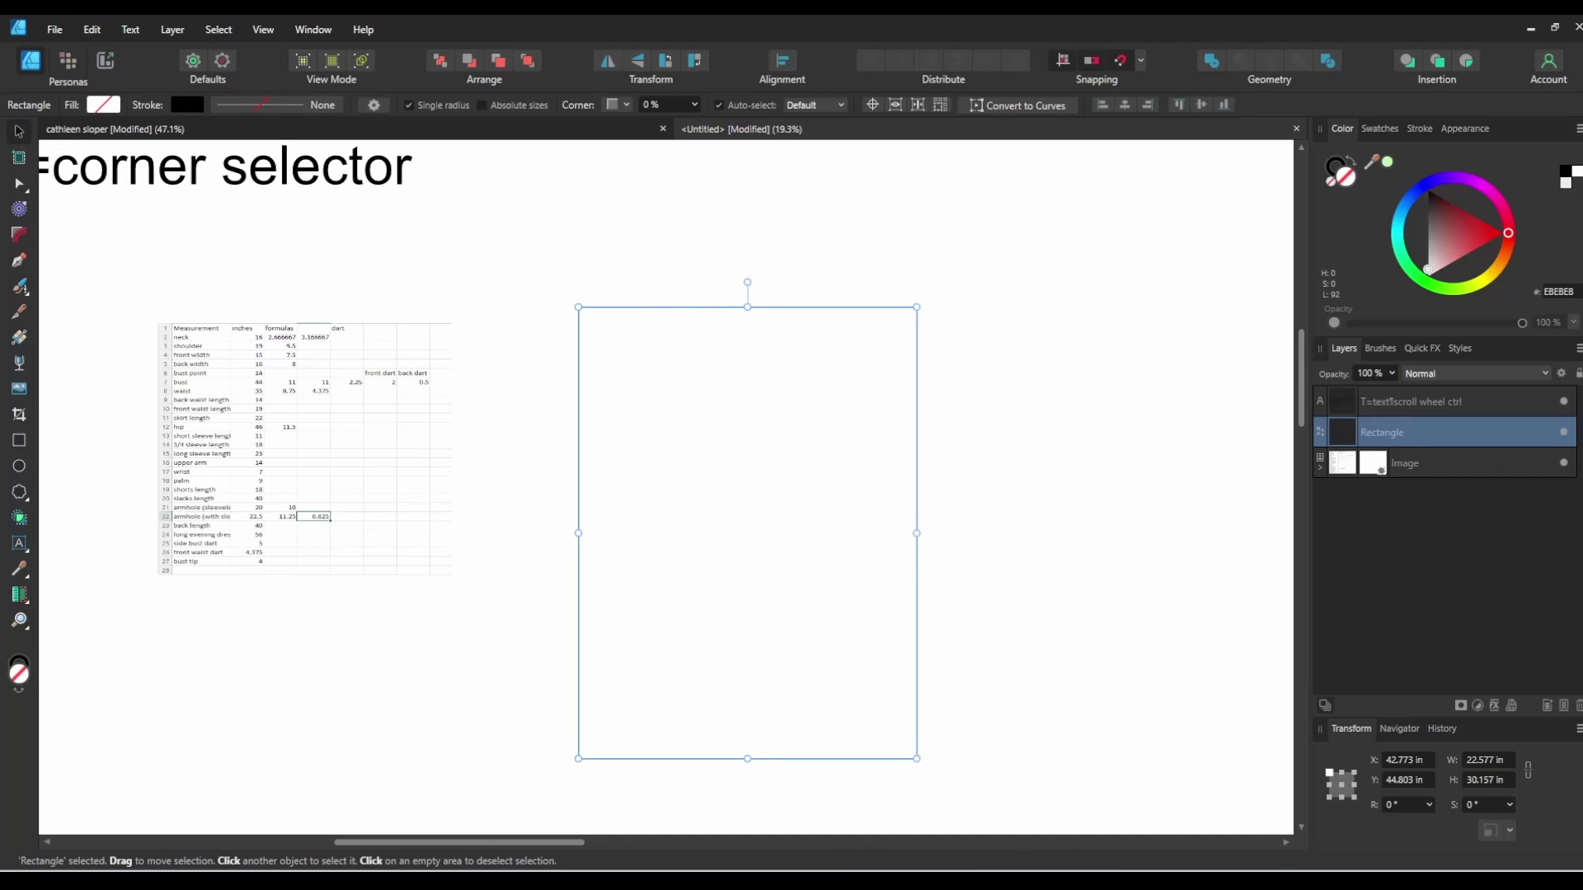
click(1337, 165)
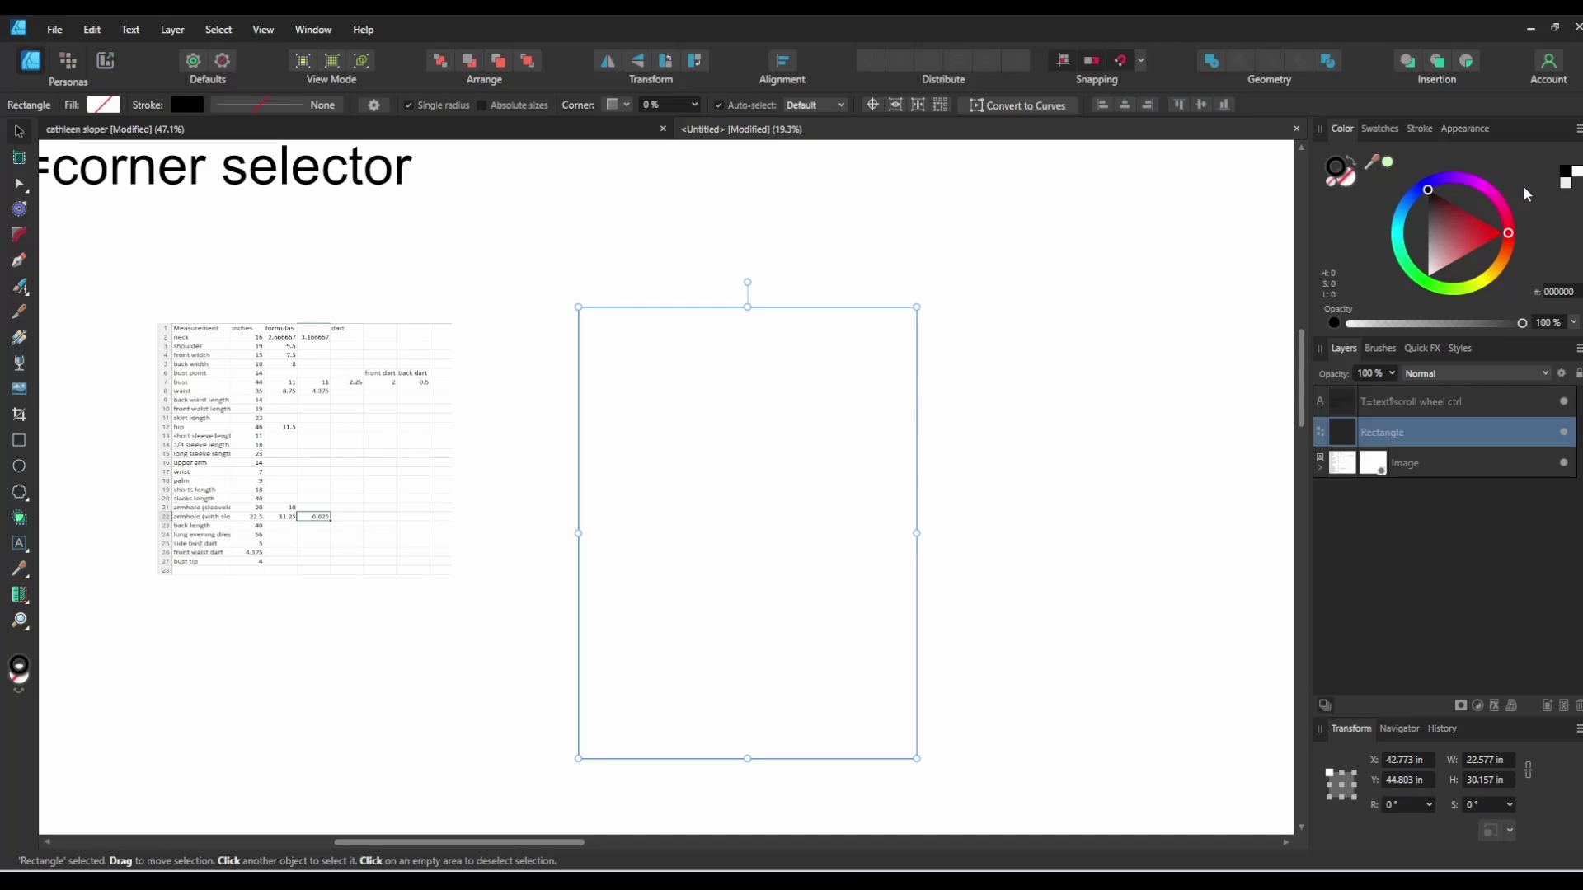
click(1419, 130)
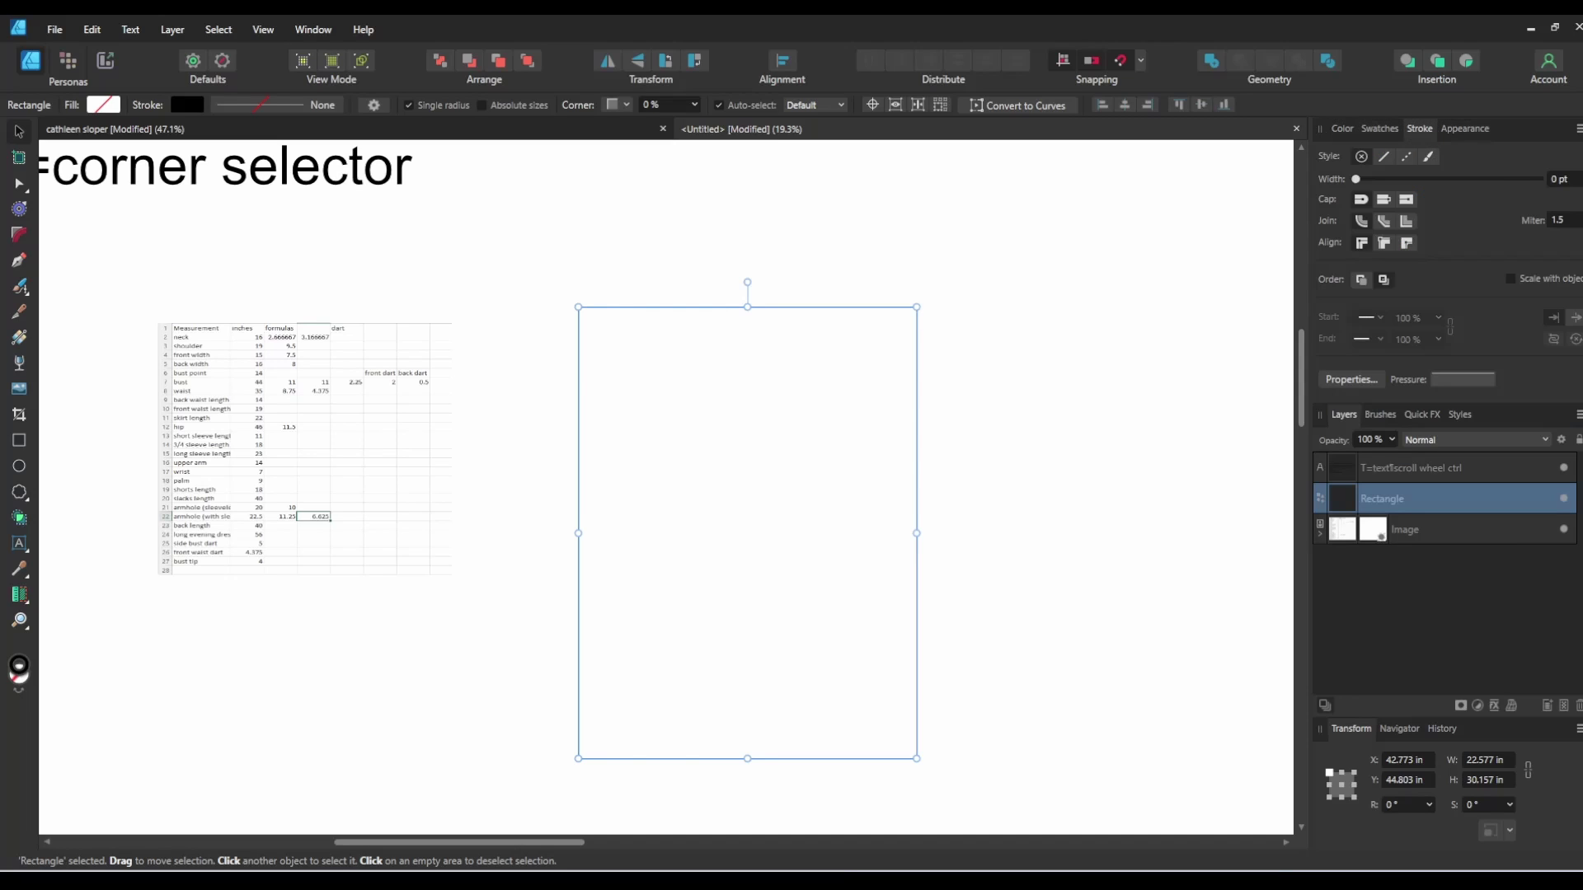
click(1576, 180)
text(14)
text(p)
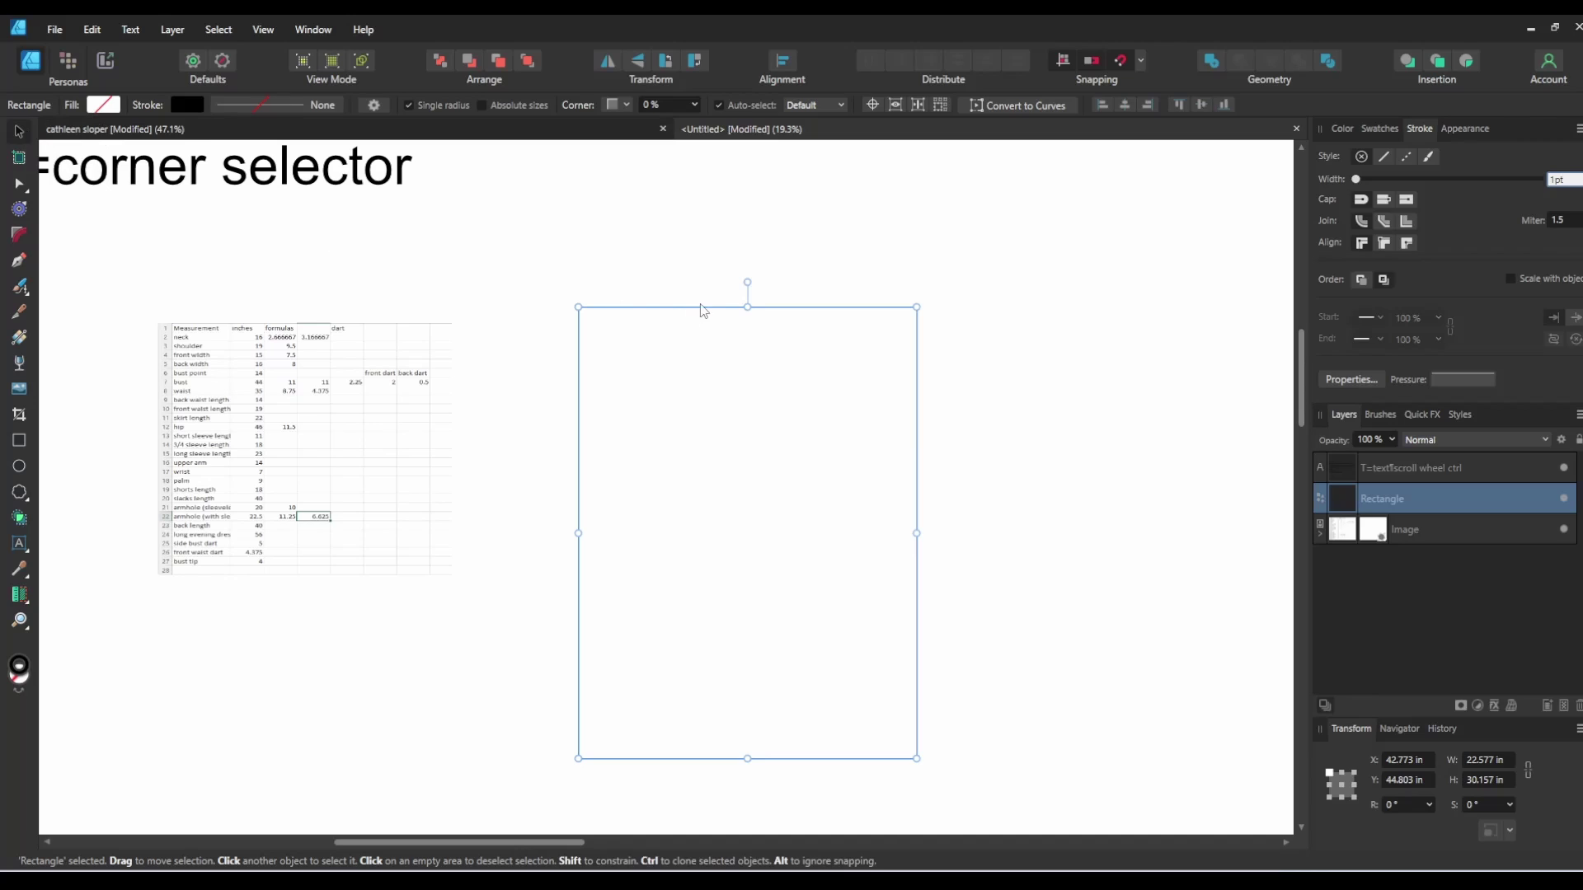
click(654, 247)
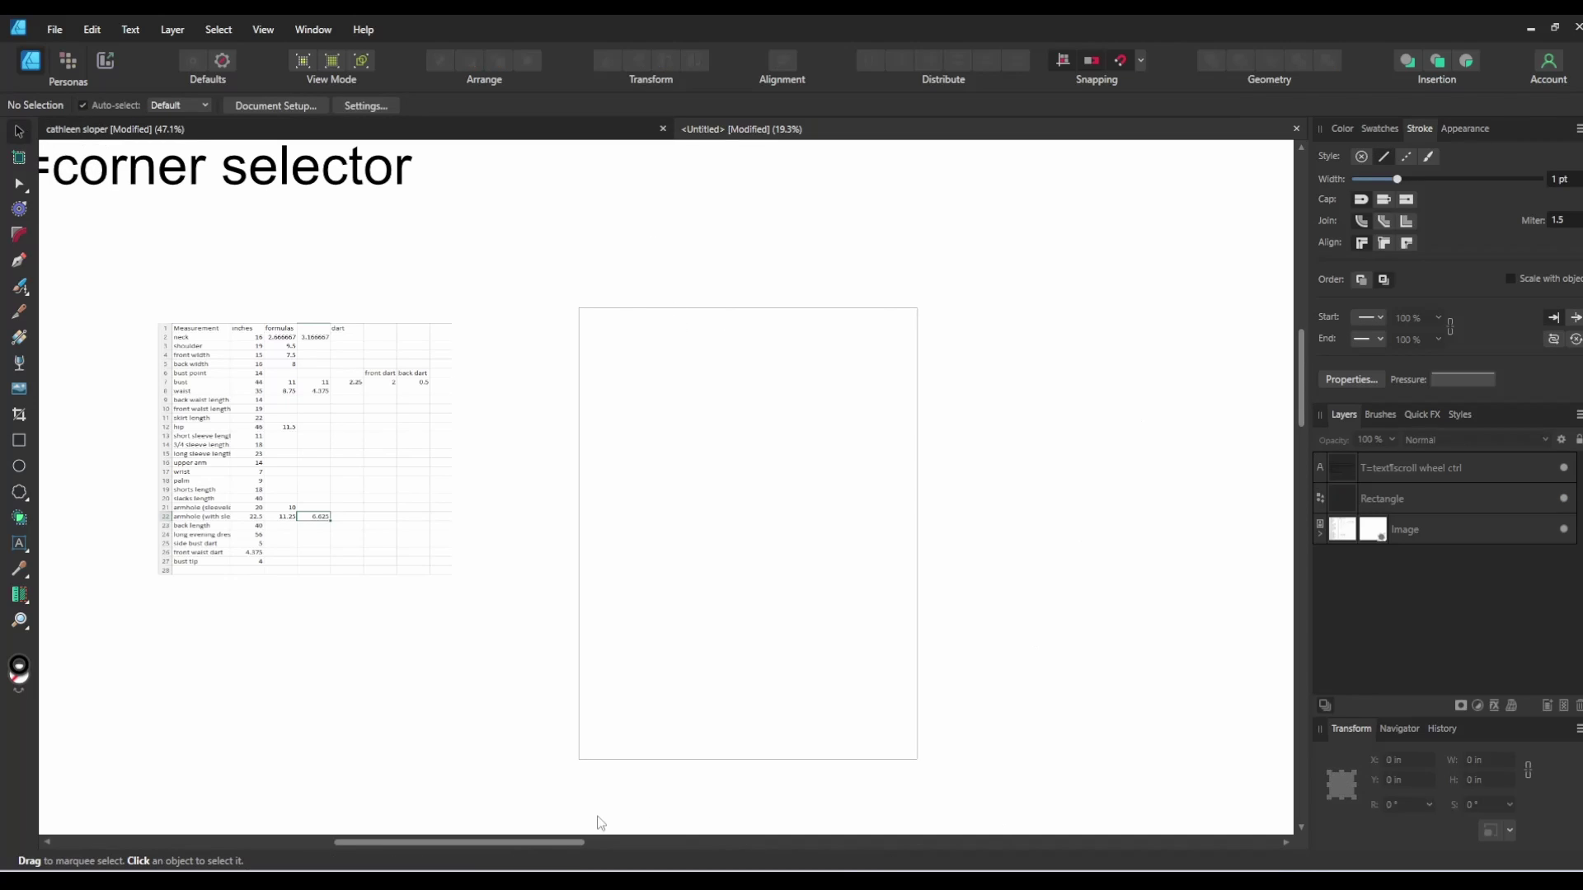
click(697, 309)
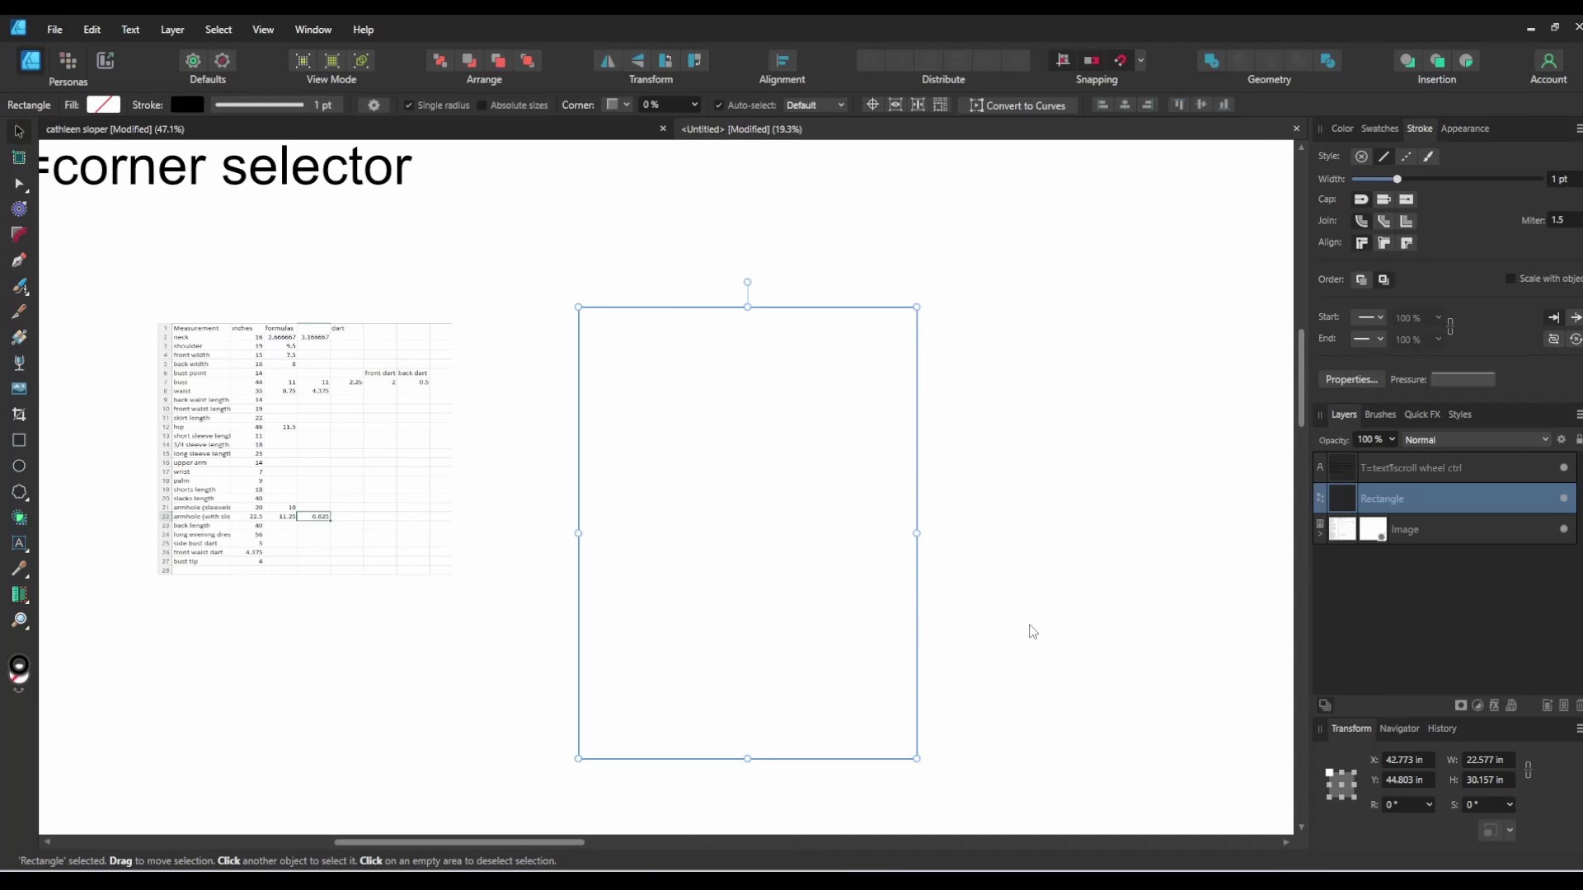
click(1514, 760)
drag(131, 304, 464, 594)
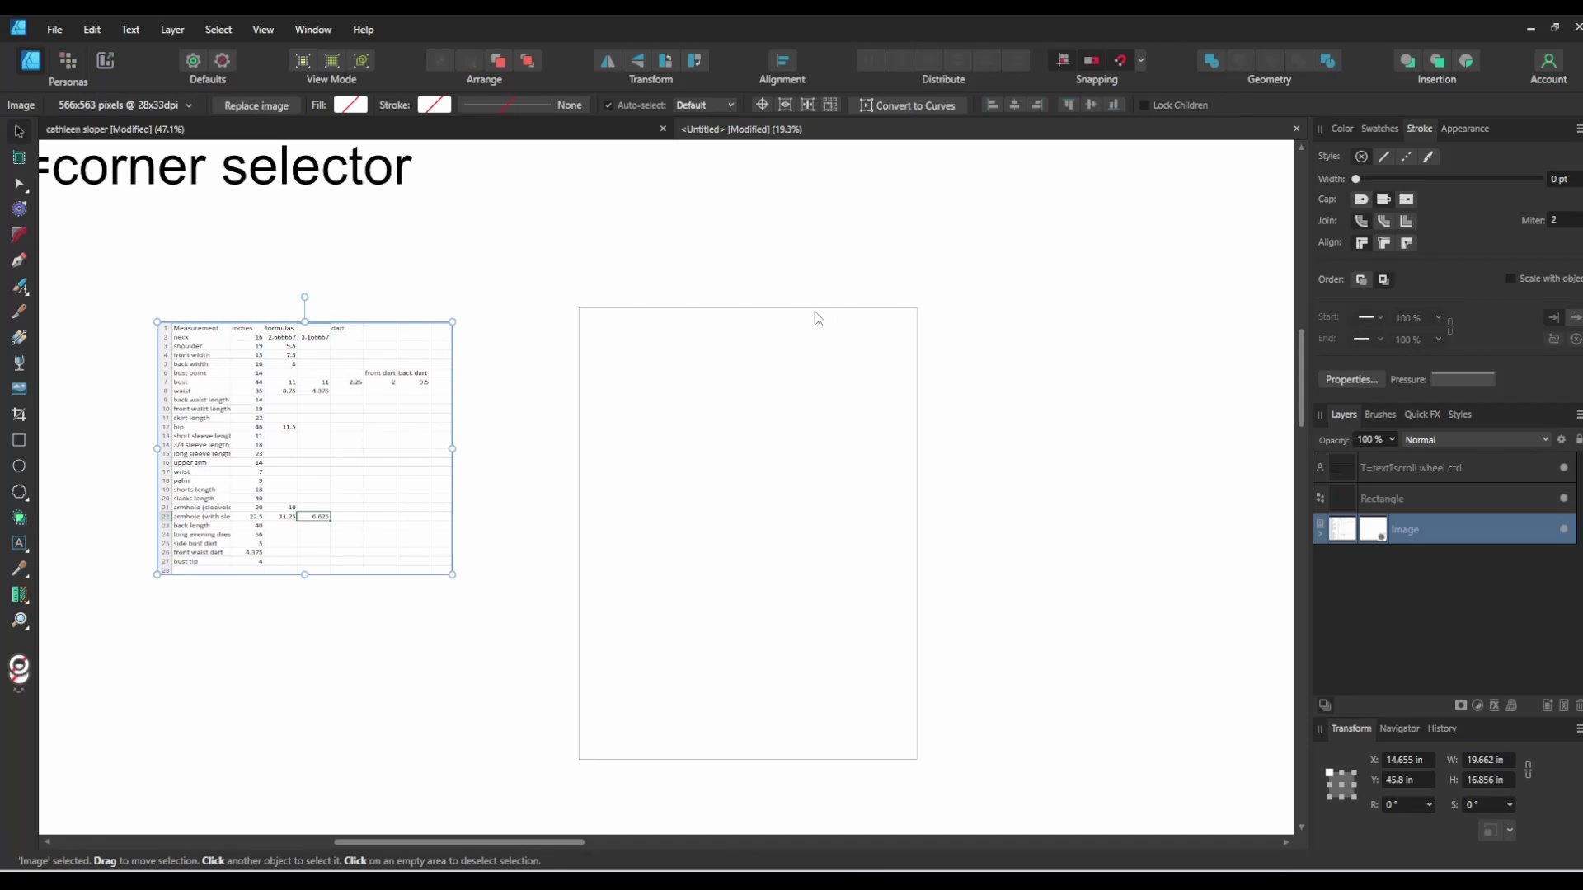
click(819, 319)
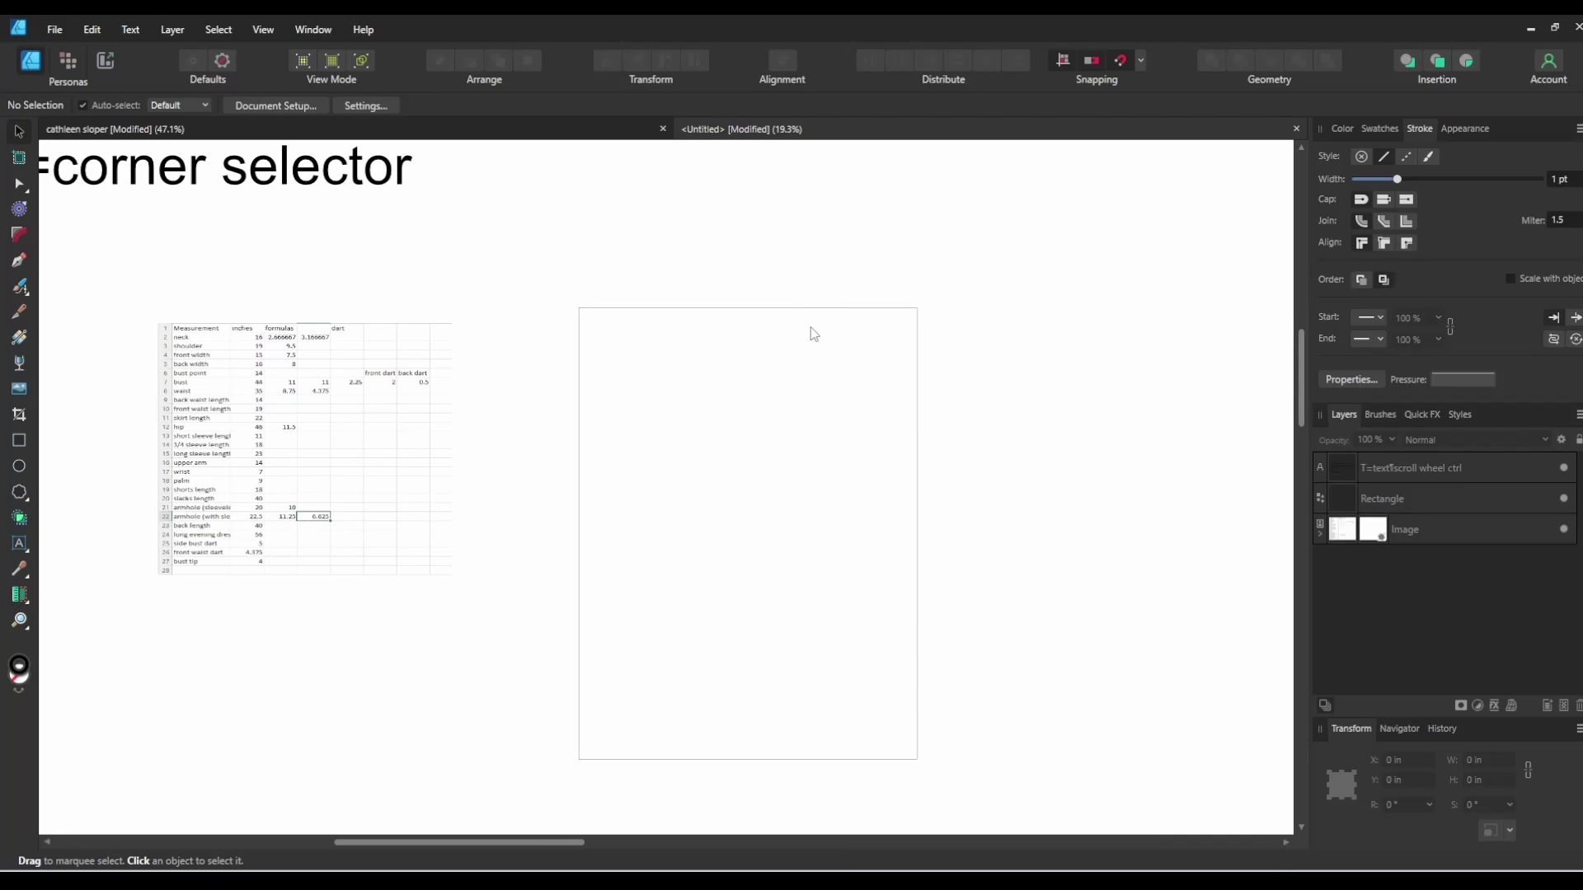
click(768, 310)
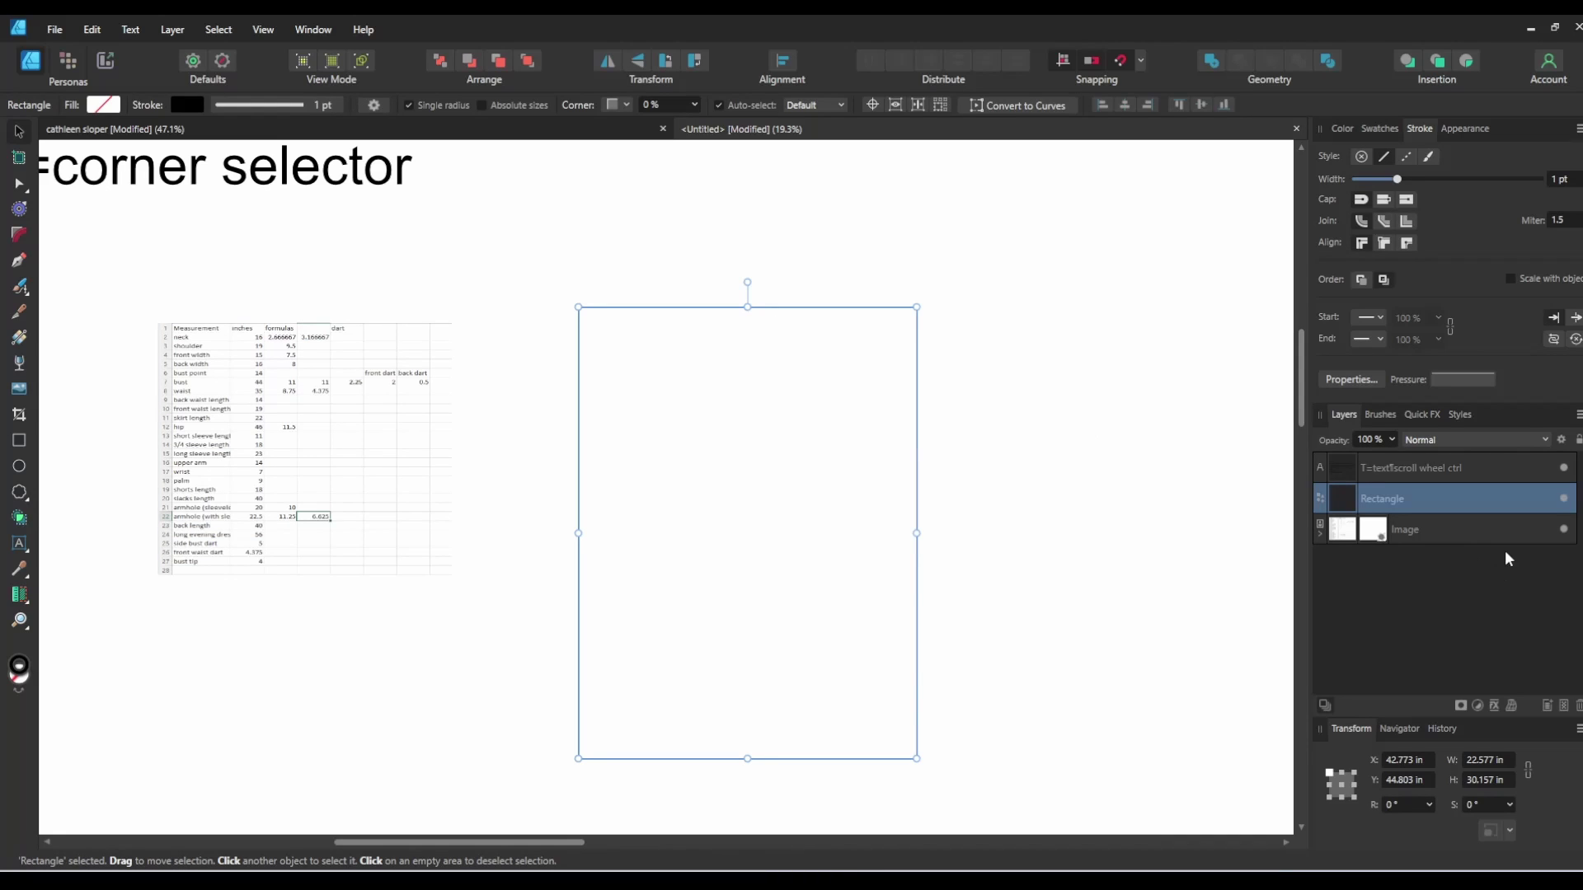
Step: Resize the large rectangle to 7.75 in wide by 17.5 in tall
click(1515, 760)
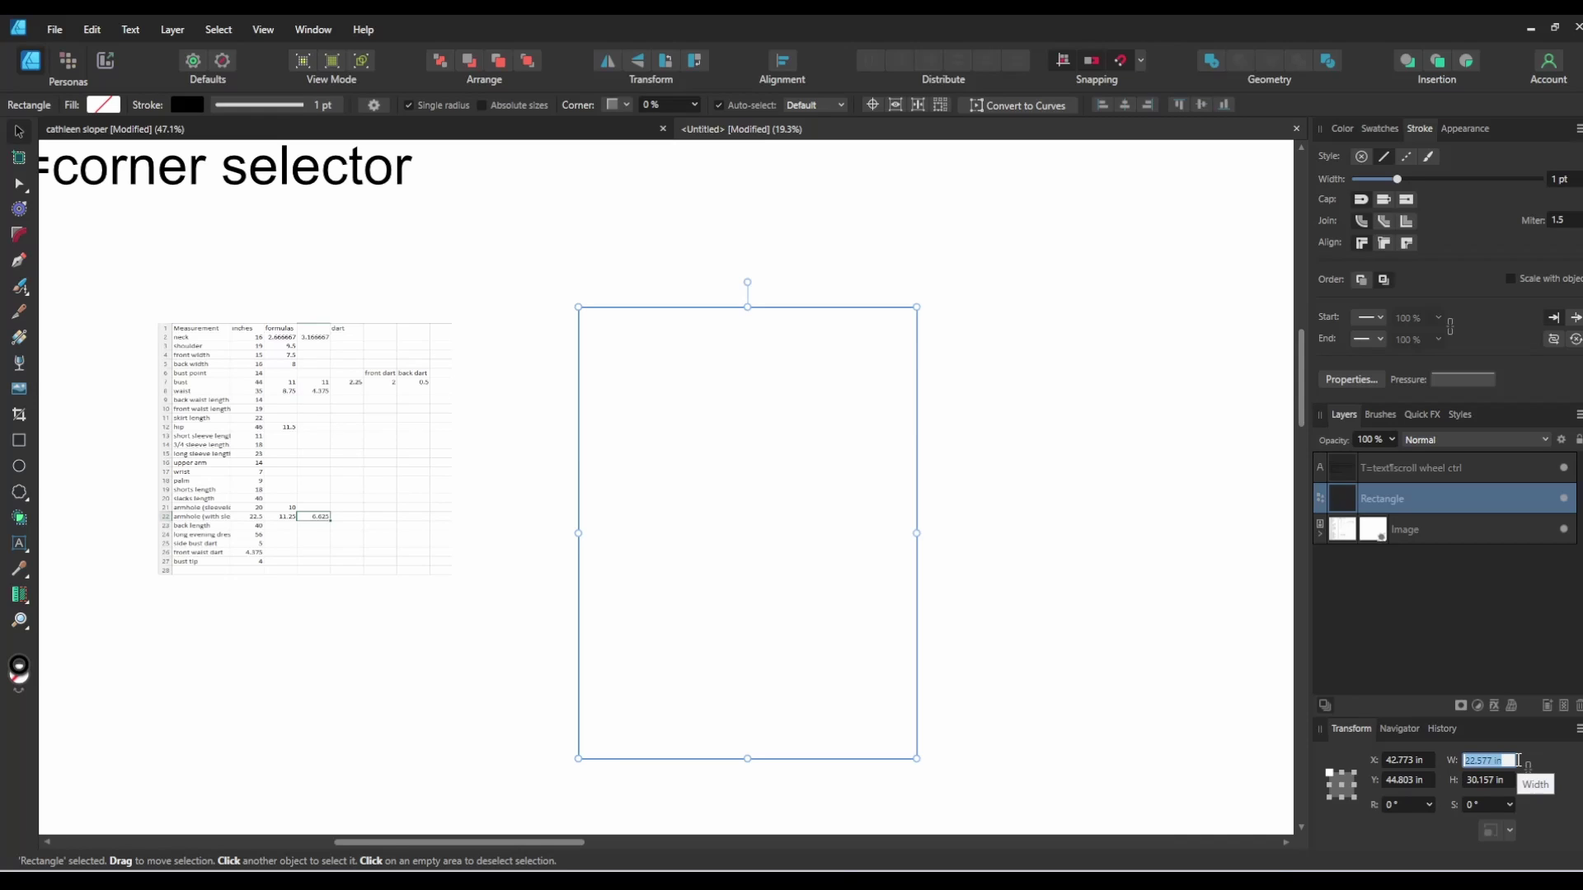
text(7.75)
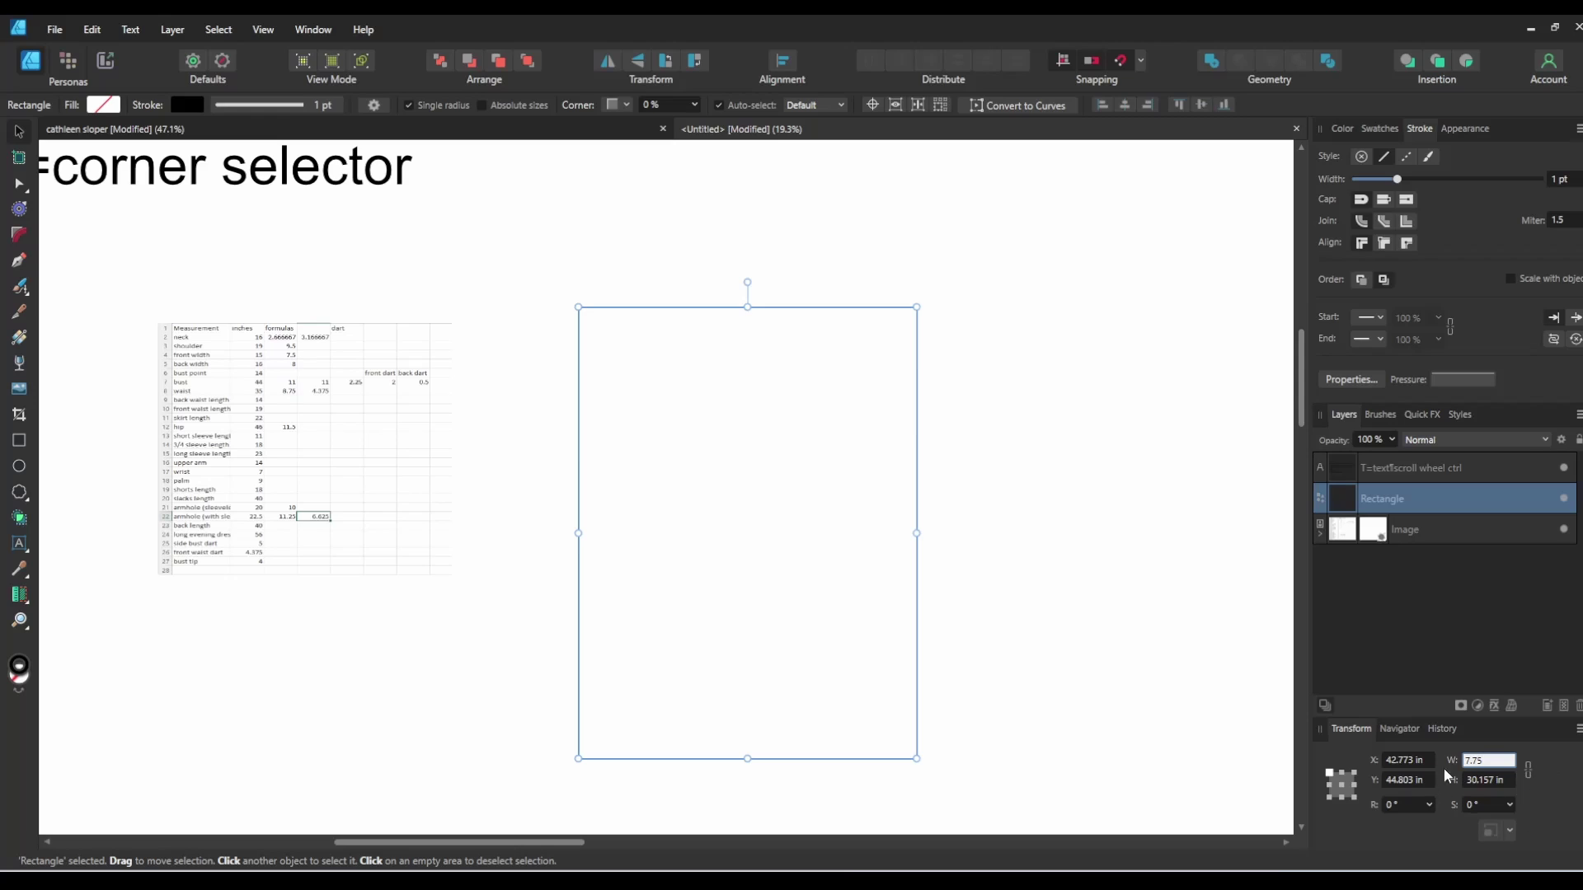
click(1507, 781)
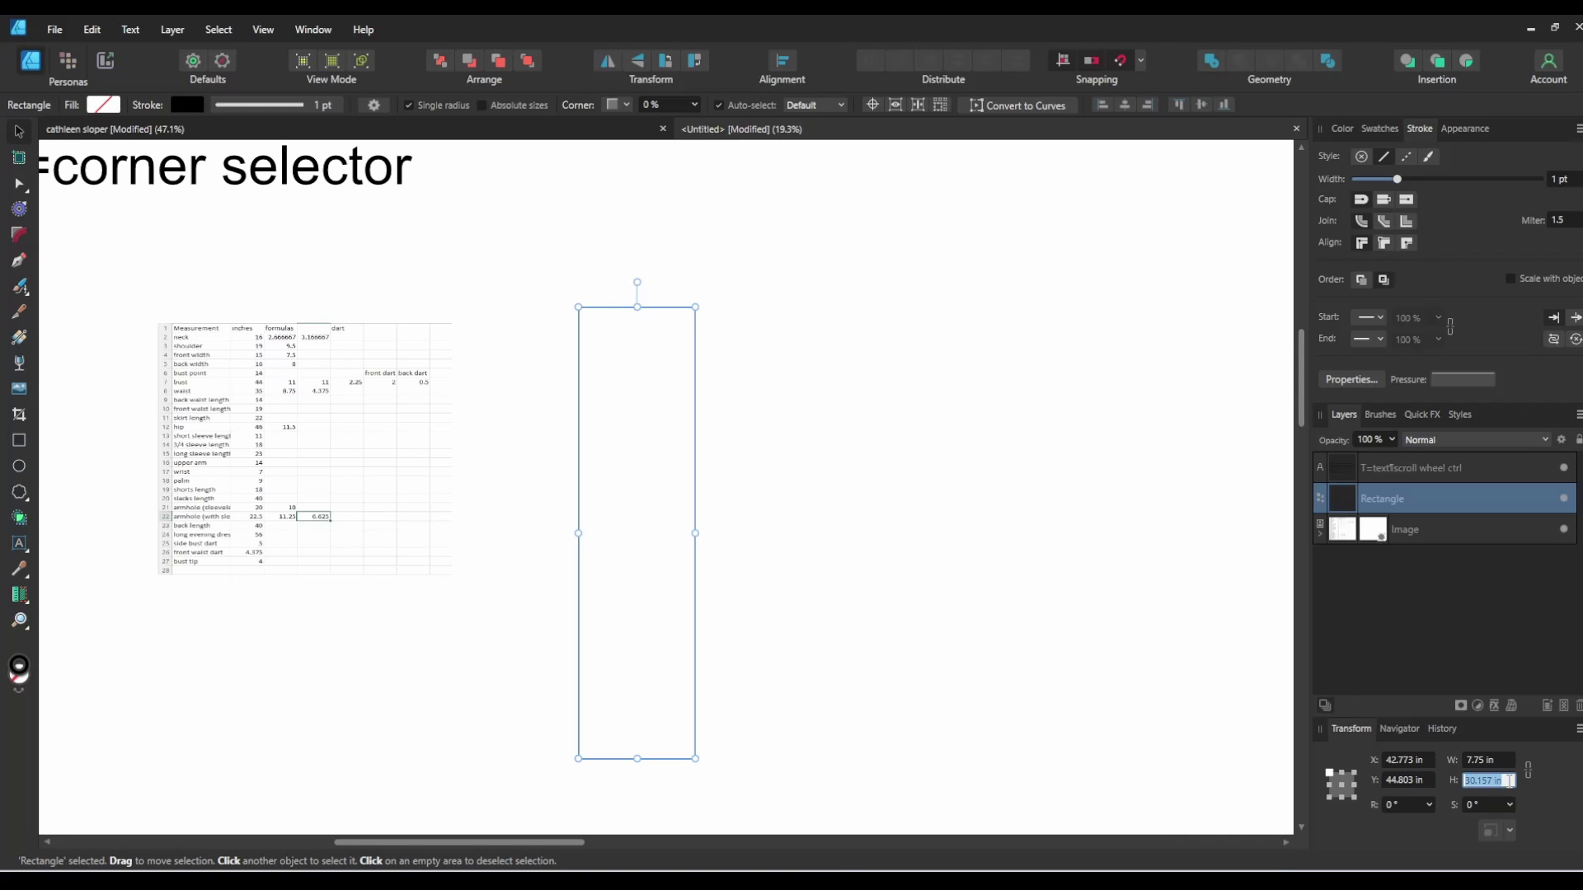
text(17.5)
key(Return)
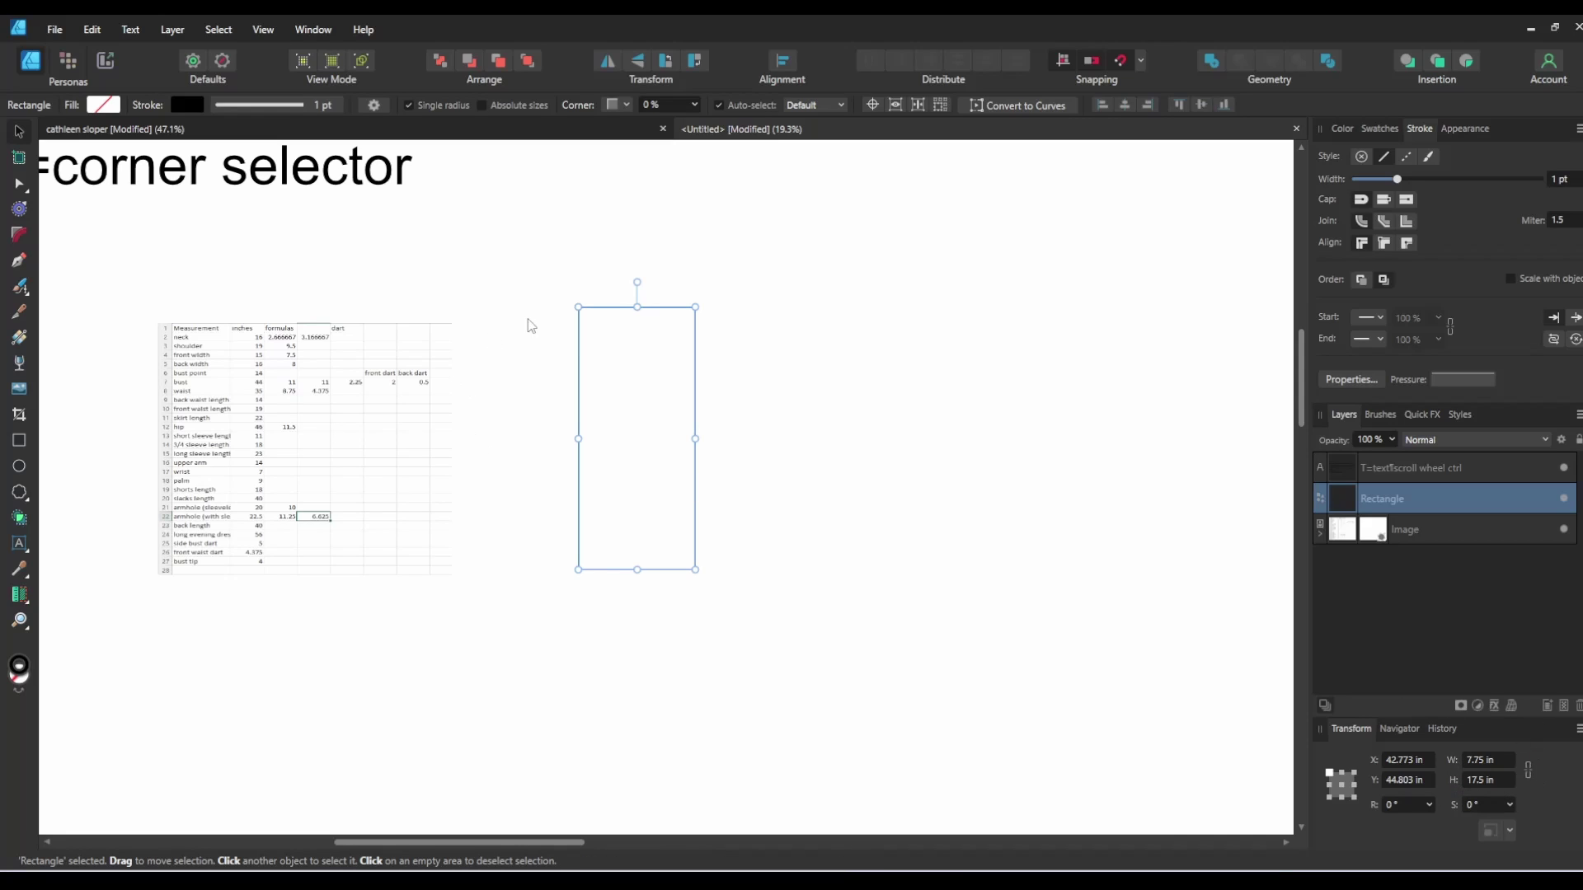
click(746, 375)
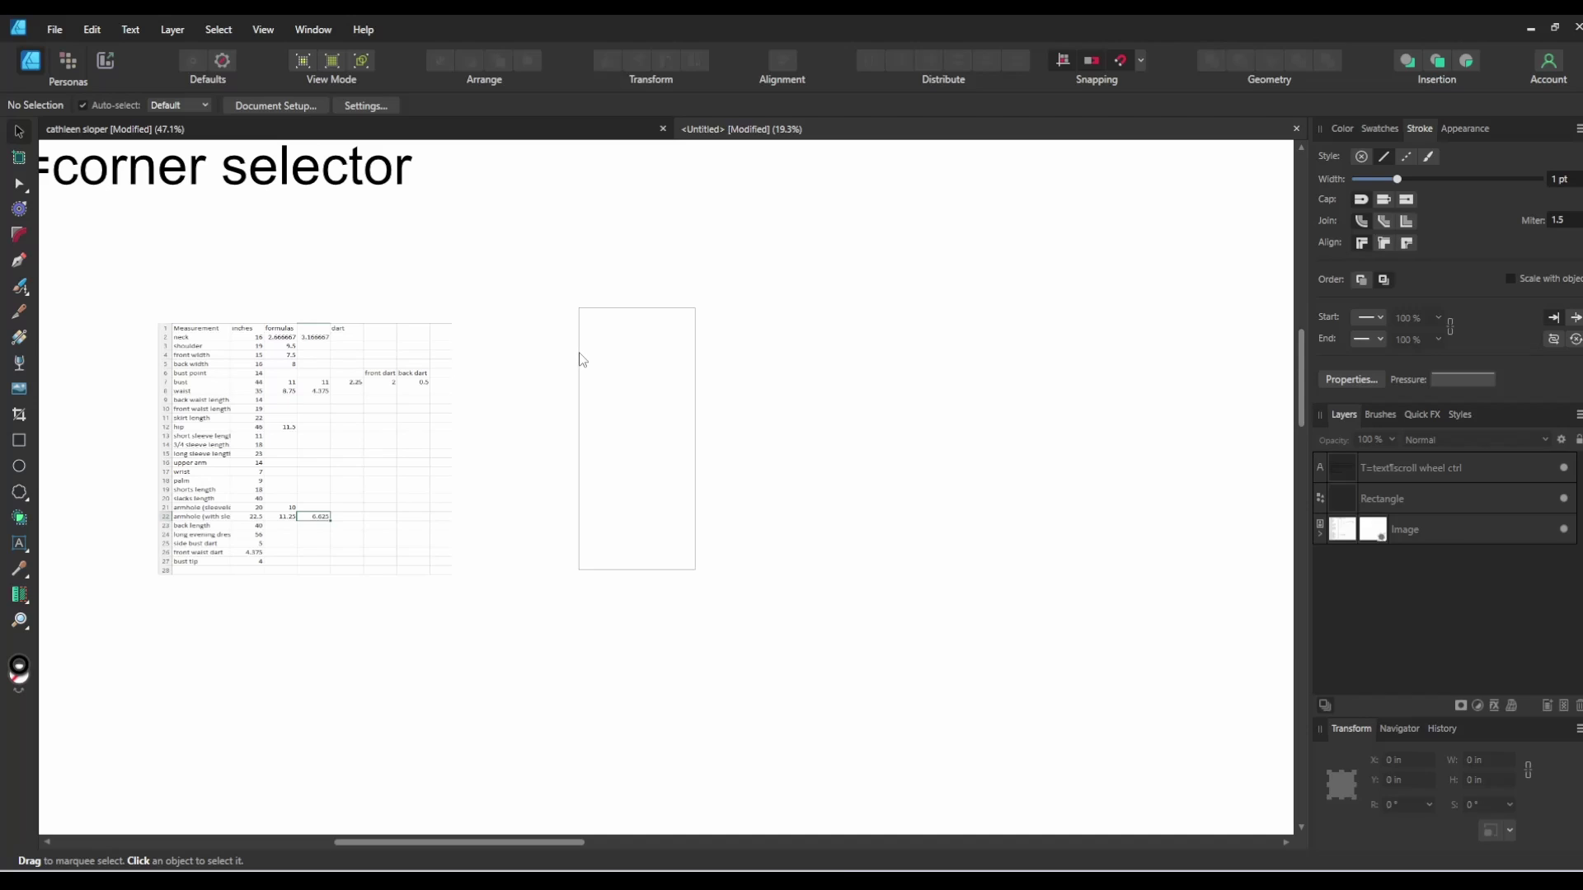
scroll(572, 308, up, 5)
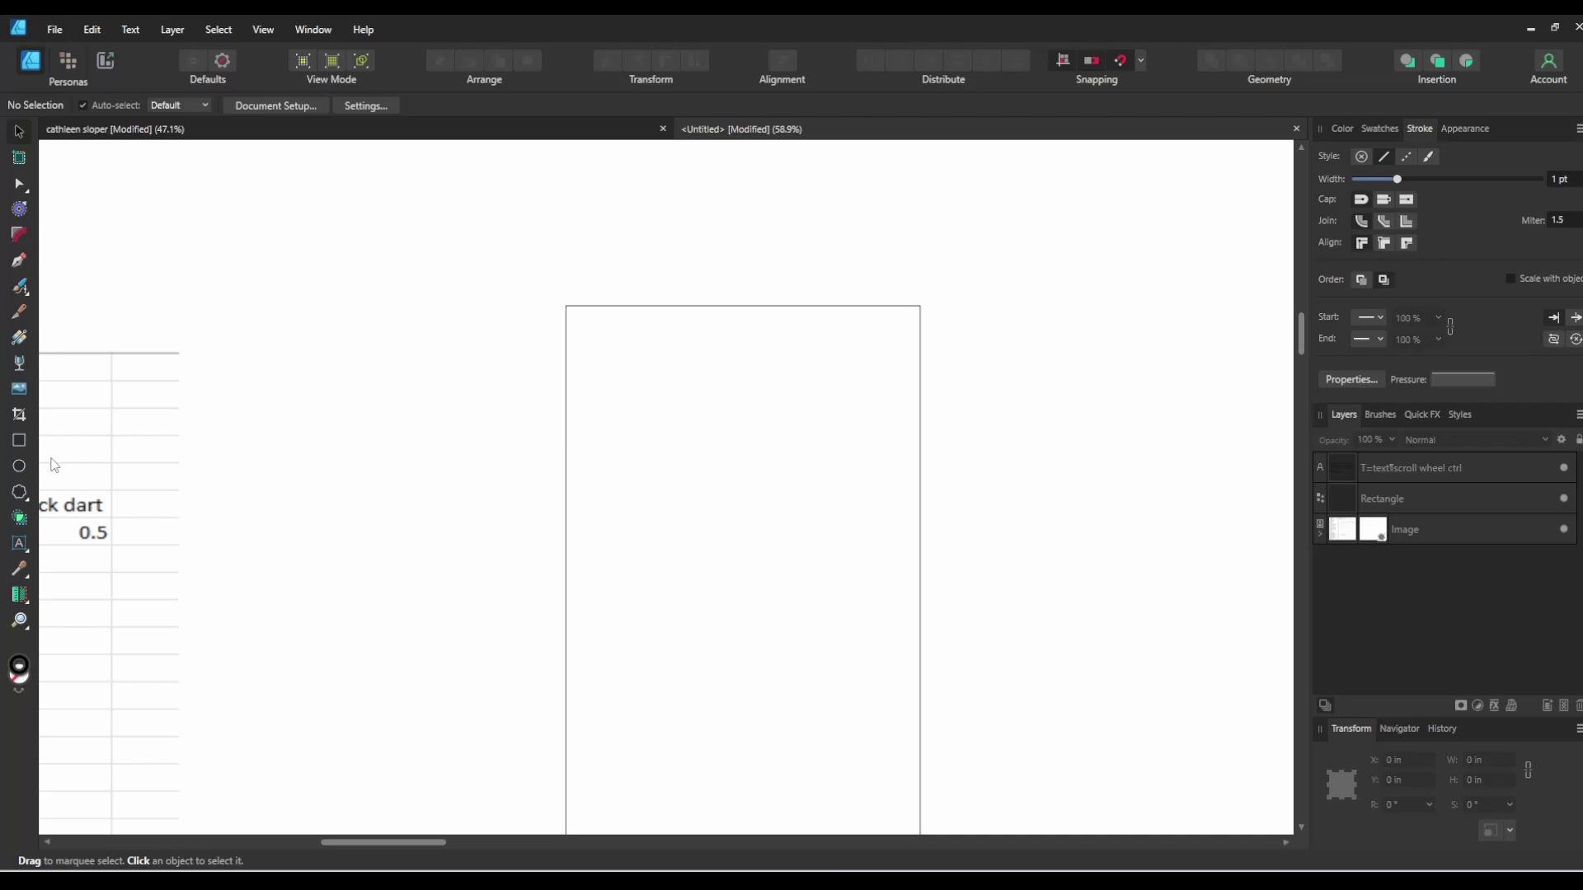
click(19, 466)
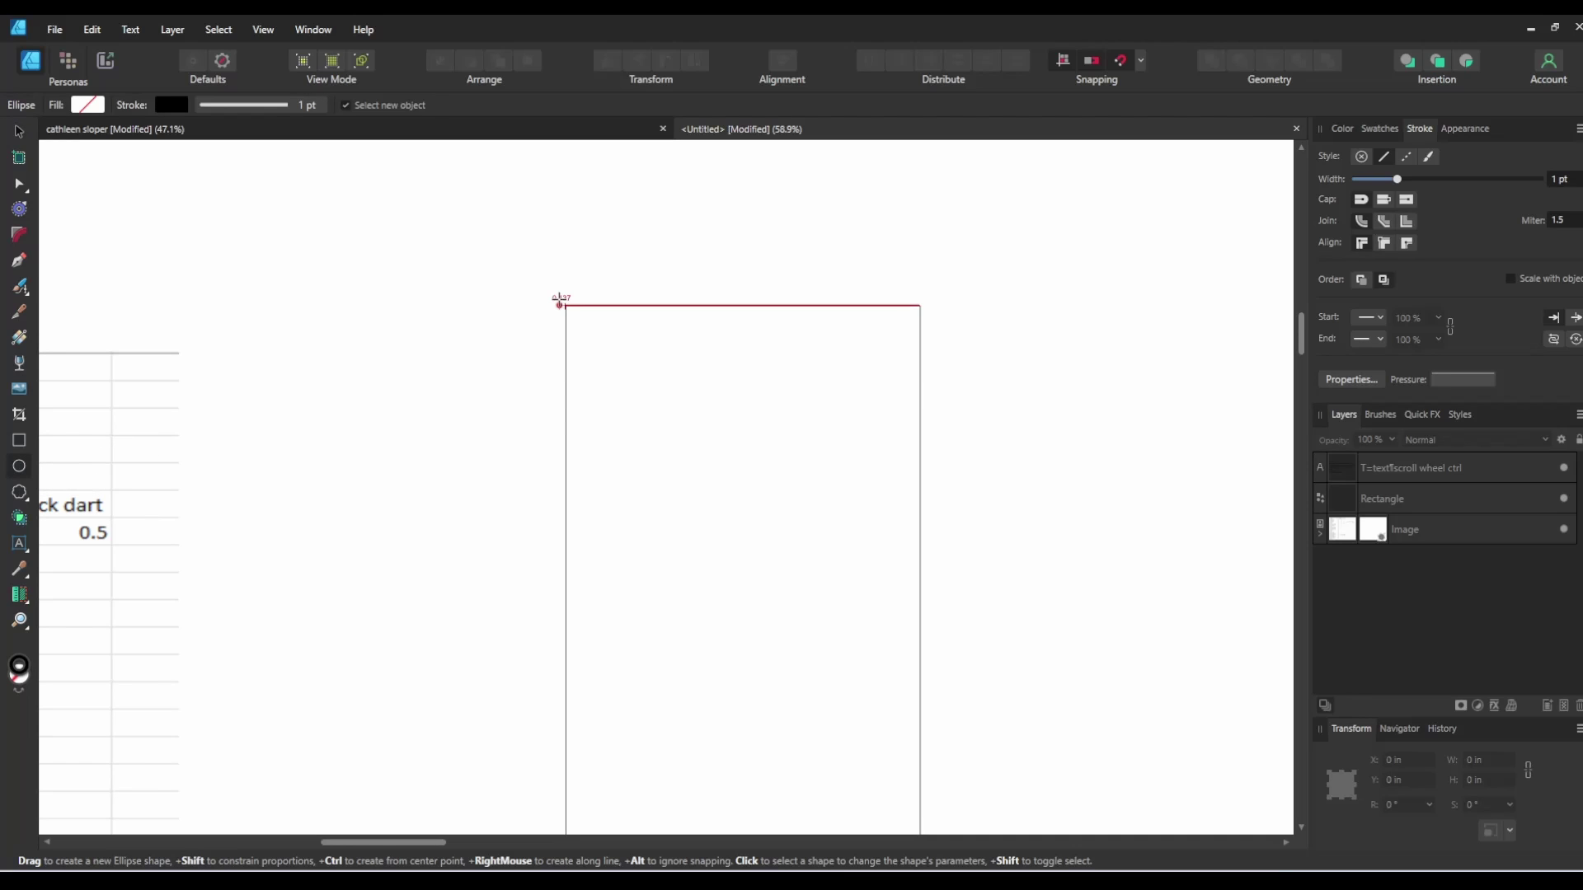
drag(558, 306, 567, 310)
key(v)
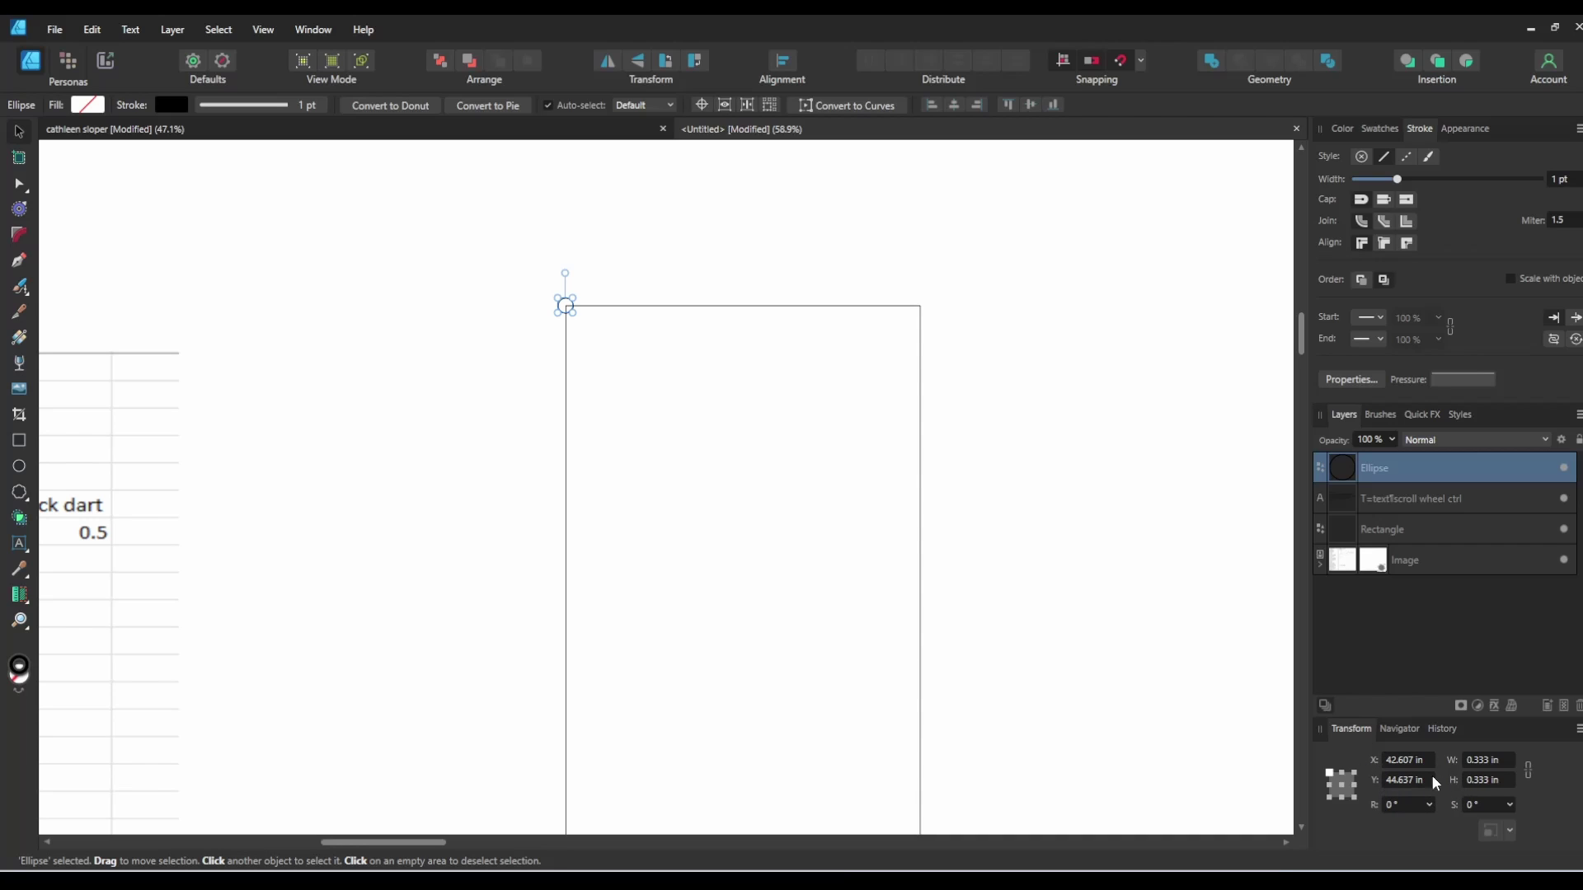
key(Delete)
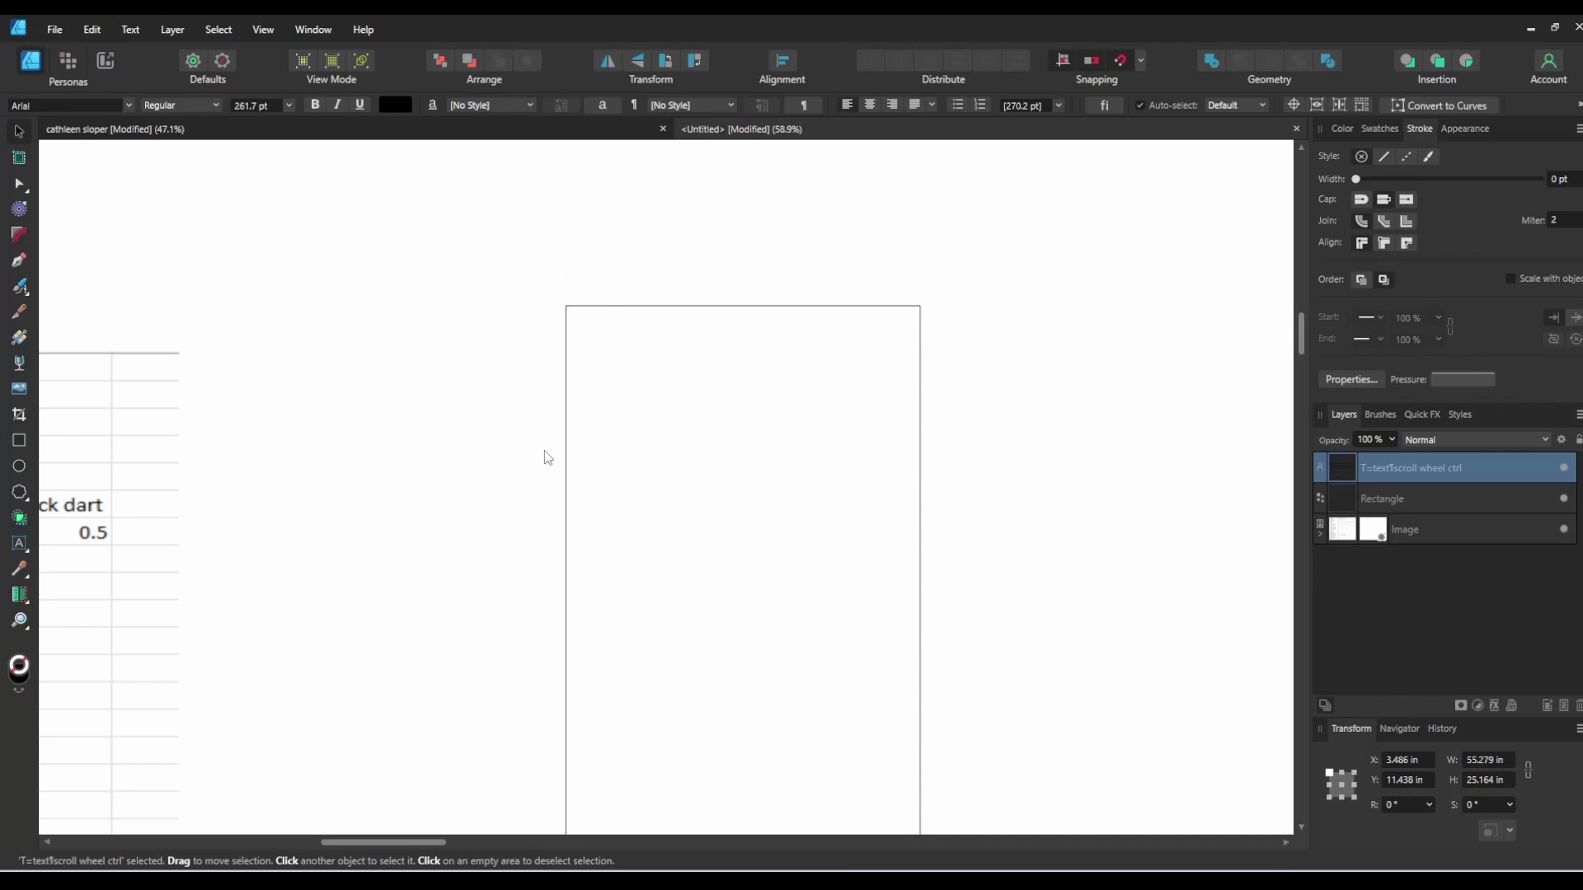
Step: Draw a small rectangle and set its width to 2.375 in, computing 3/8 in a calculator
click(18, 441)
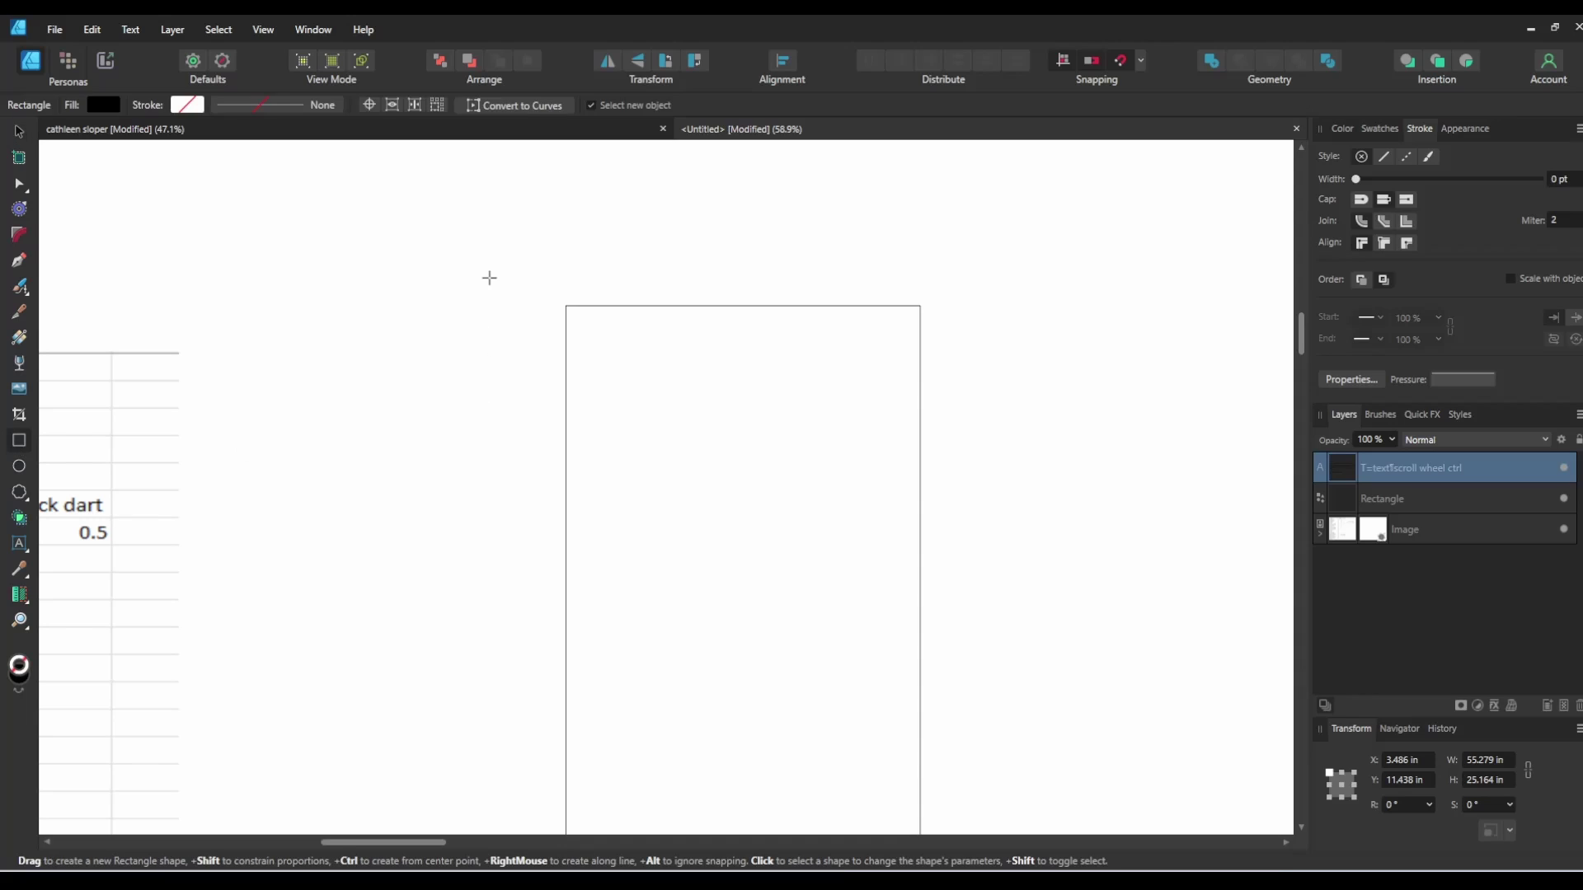
drag(490, 261, 566, 306)
click(1487, 760)
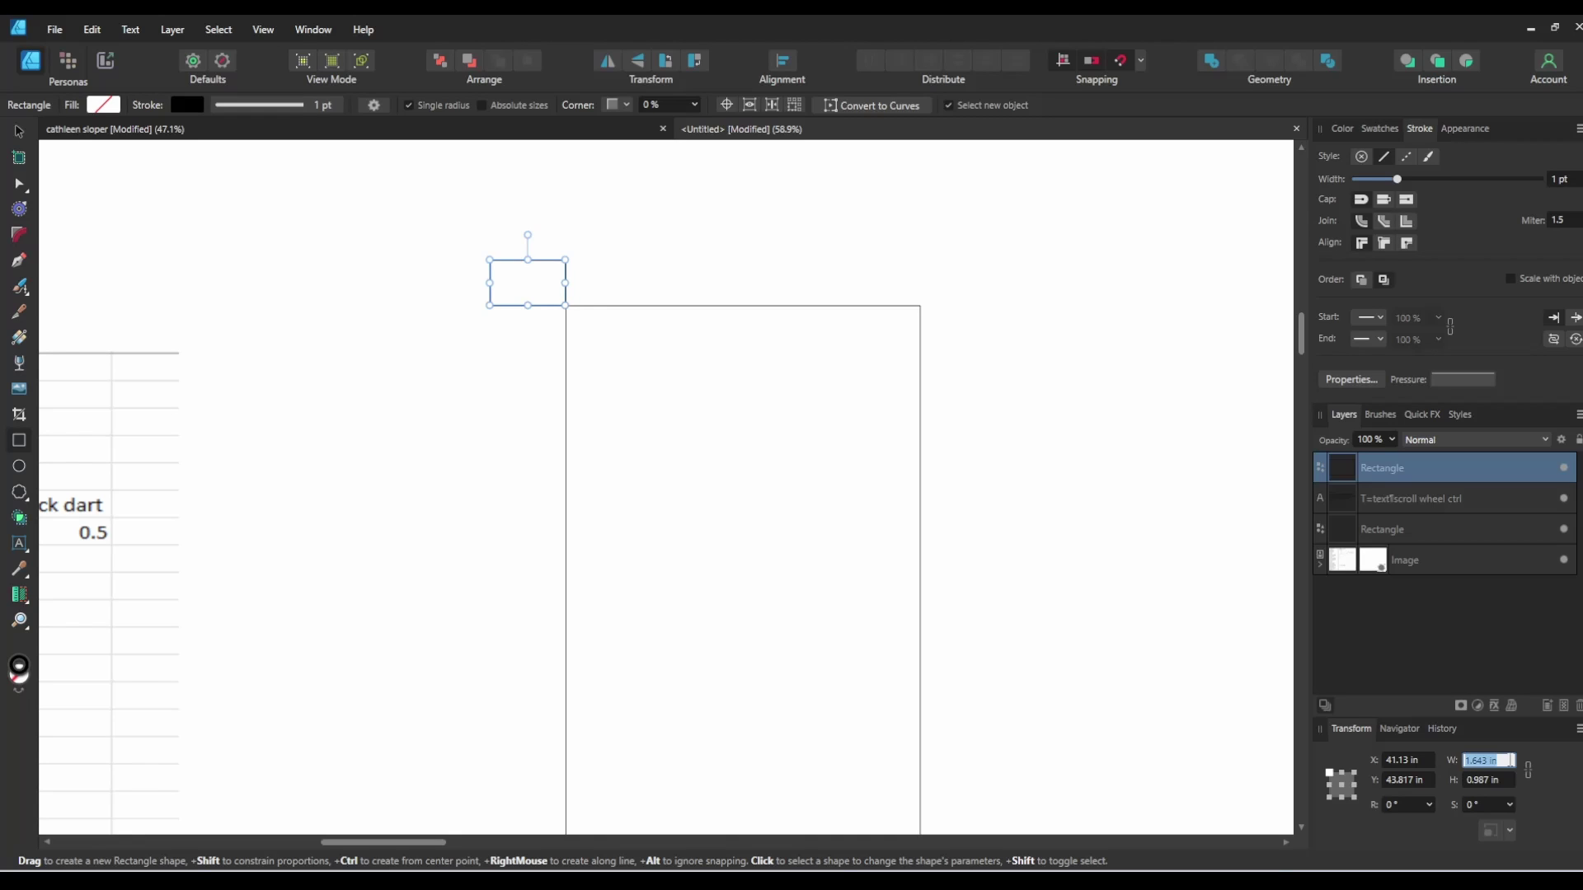
text(2.)
key(super+r)
key(Return)
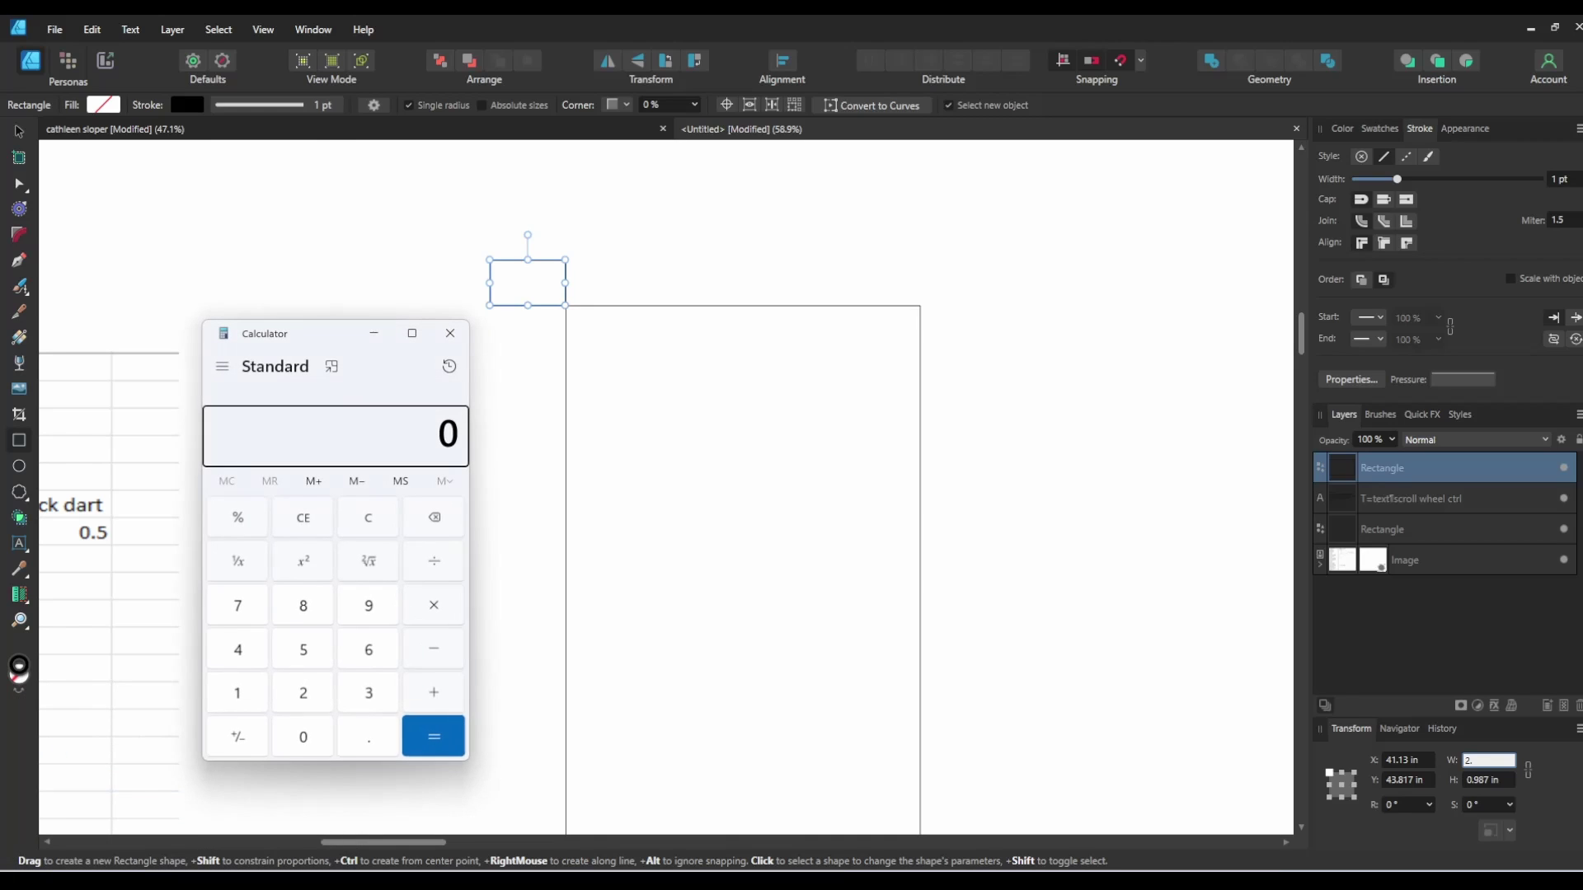
text(3/8=)
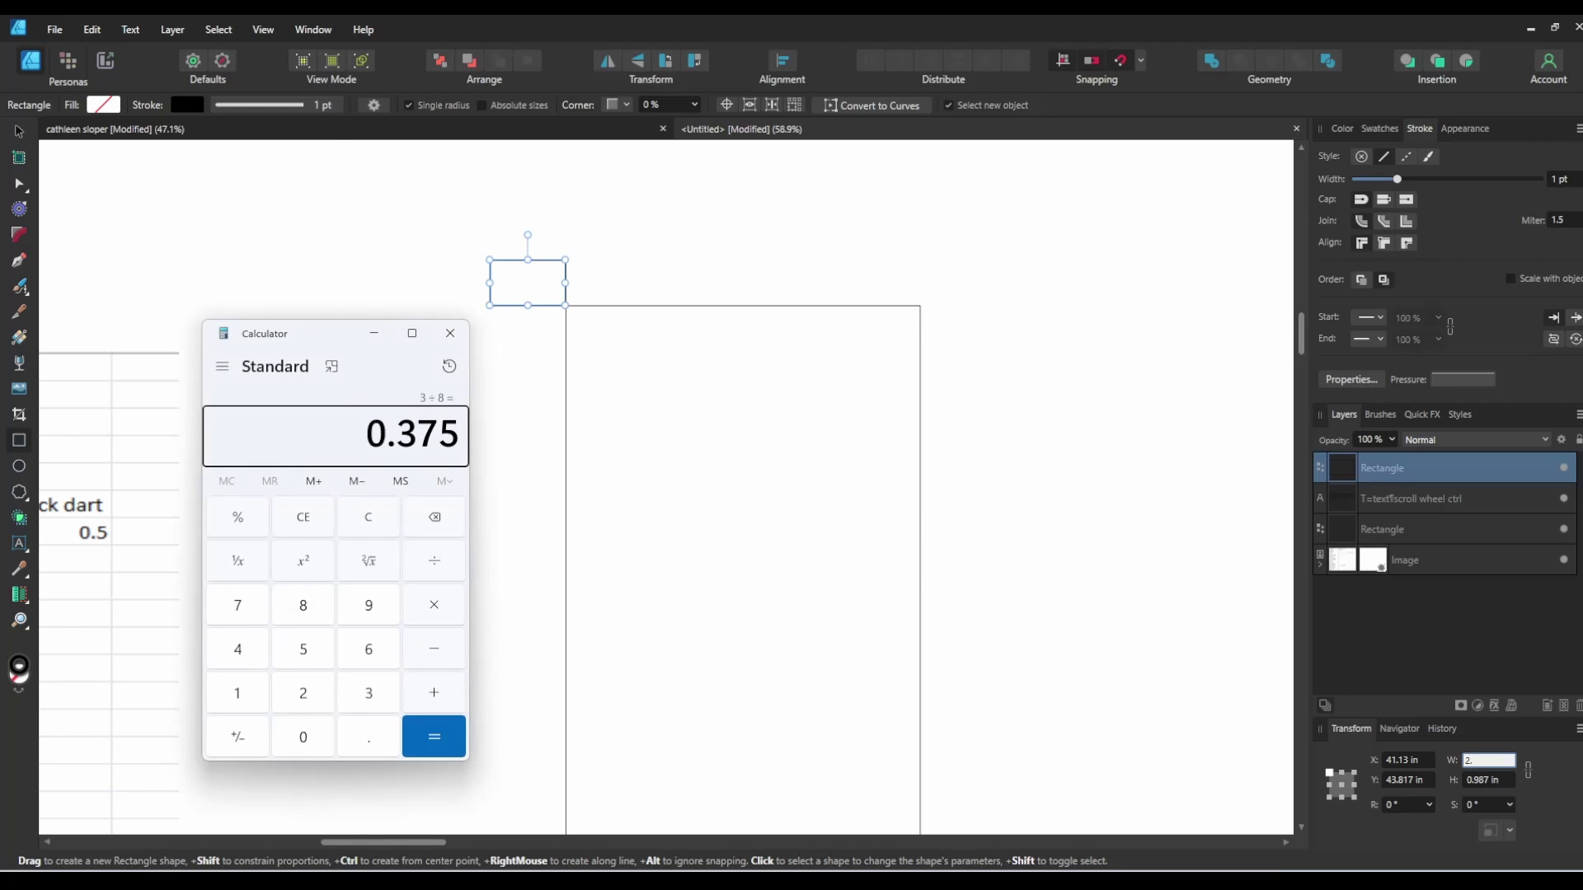
click(1505, 763)
text(2.375)
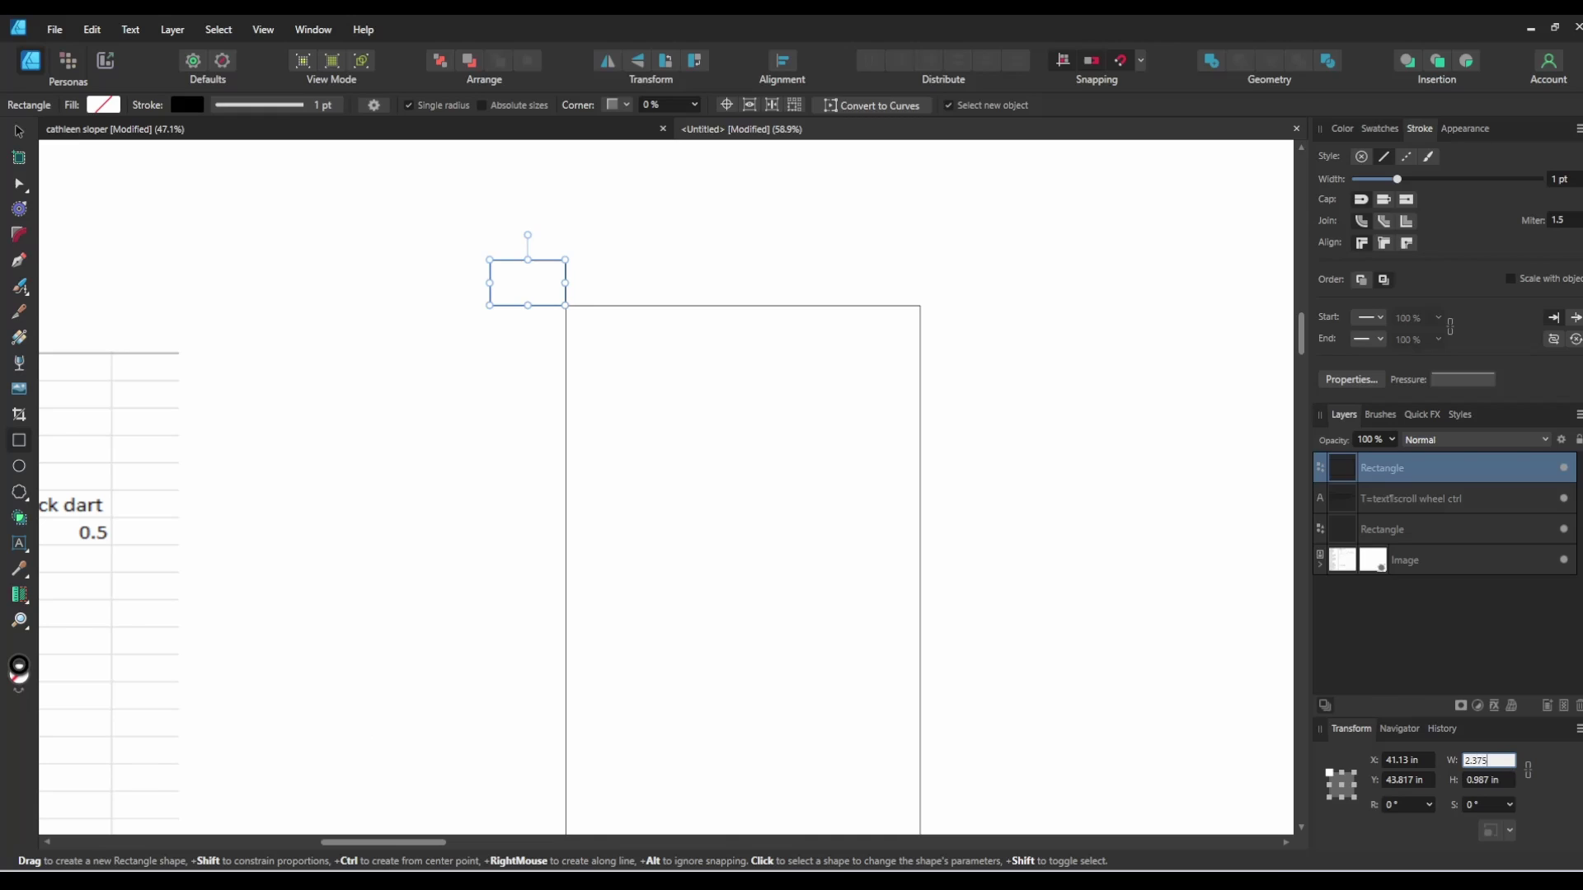
key(Return)
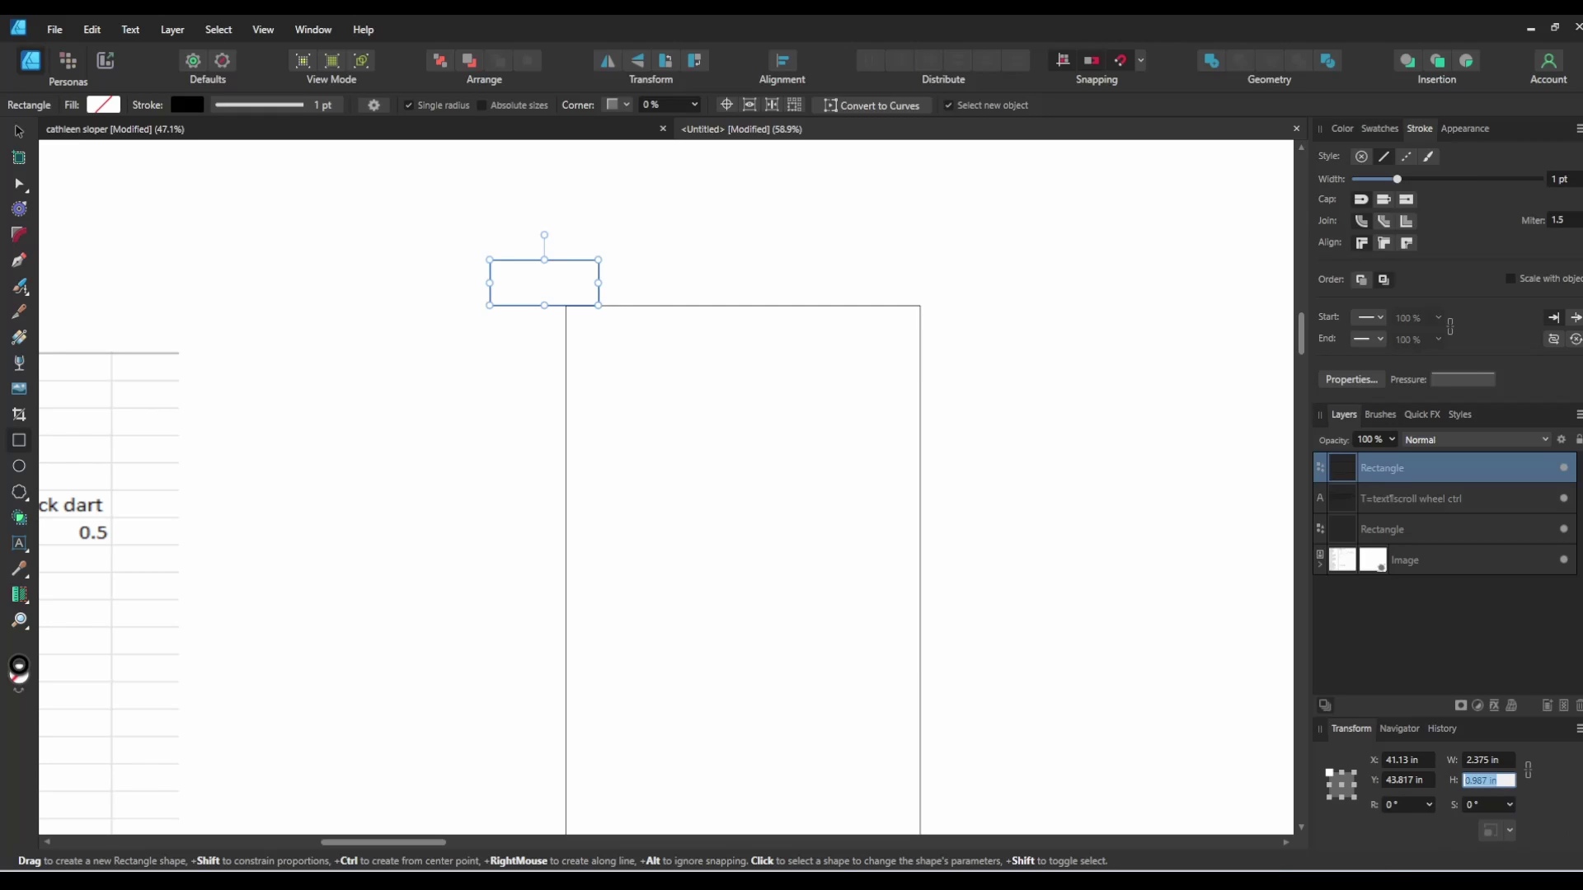
Step: Set the small rectangle's height to 2.875 in after calculating 2.375 + 0.5
click(1034, 795)
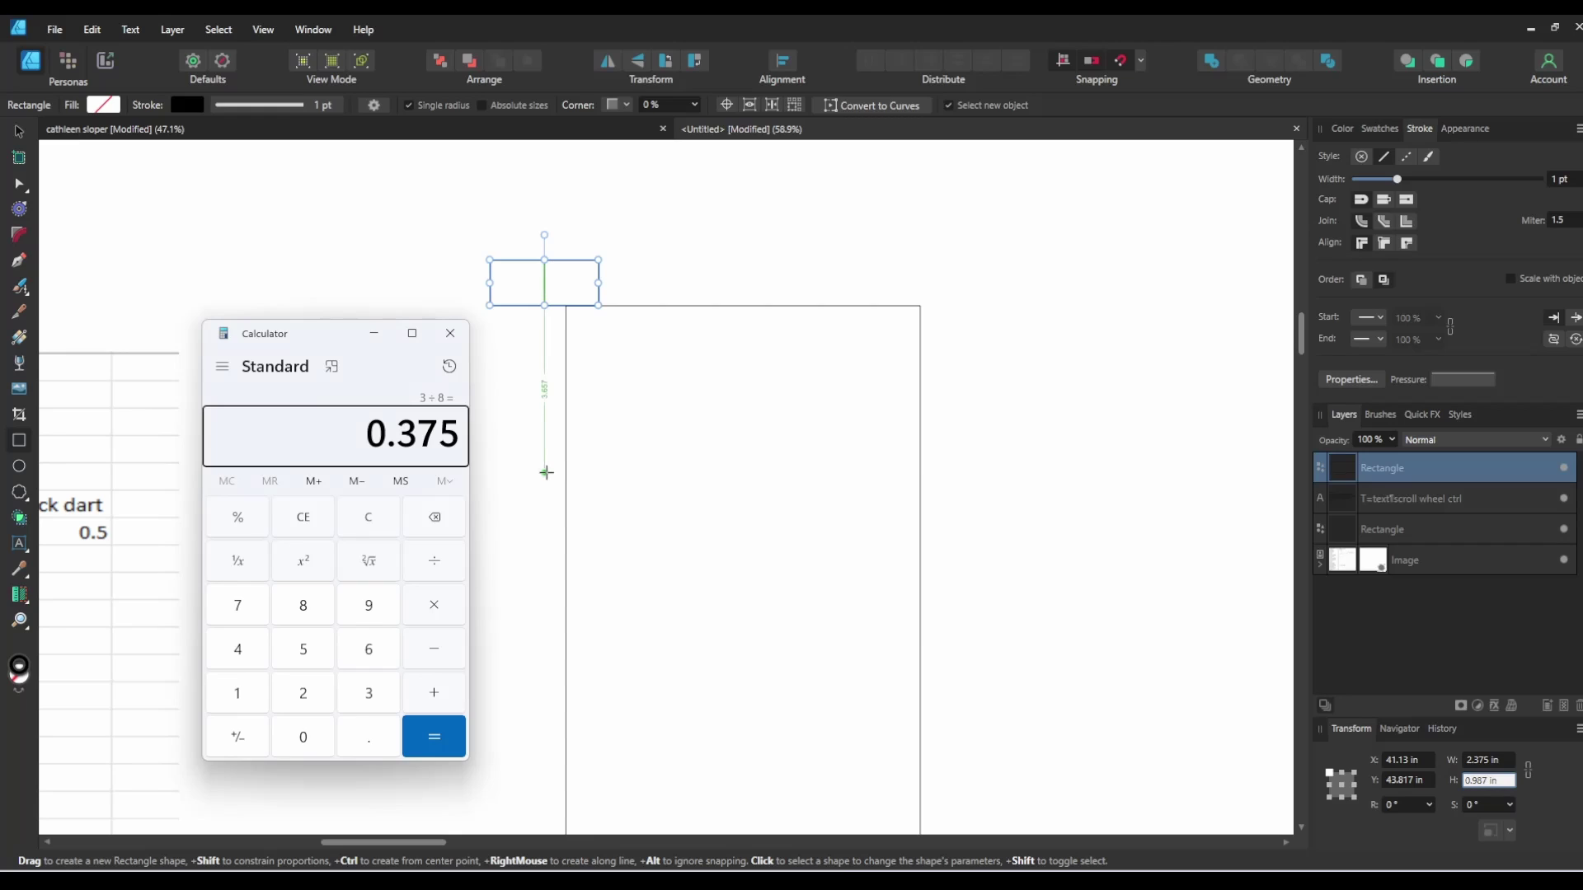
key(plus)
text(2)
key(Return)
key(plus)
text(0.5)
key(Return)
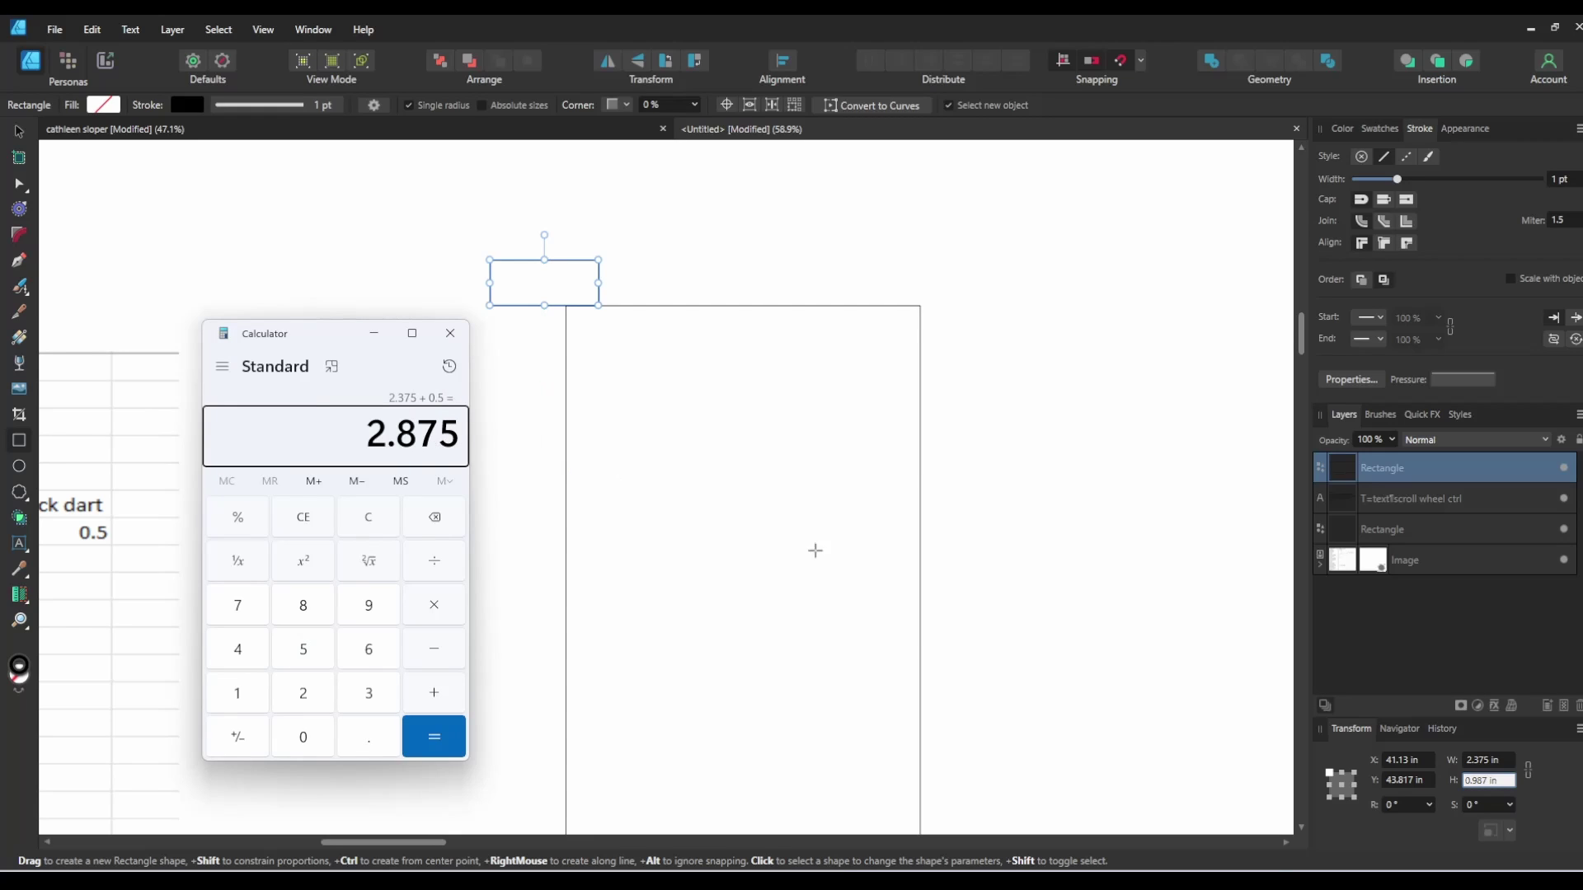
click(1472, 781)
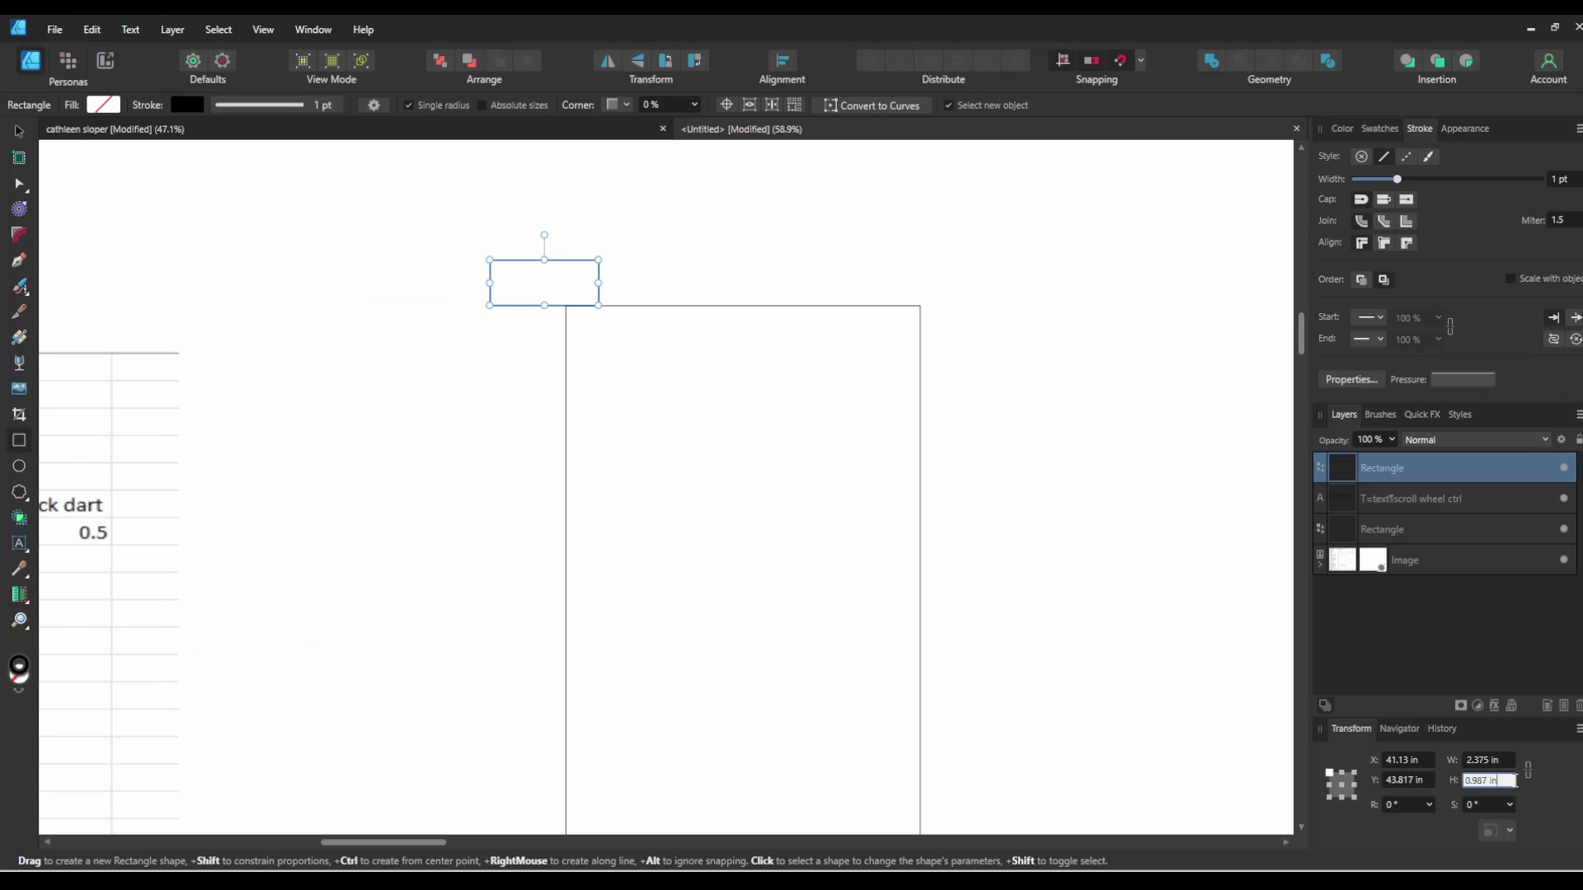
key(ctrl+a)
text(2.875)
key(Return)
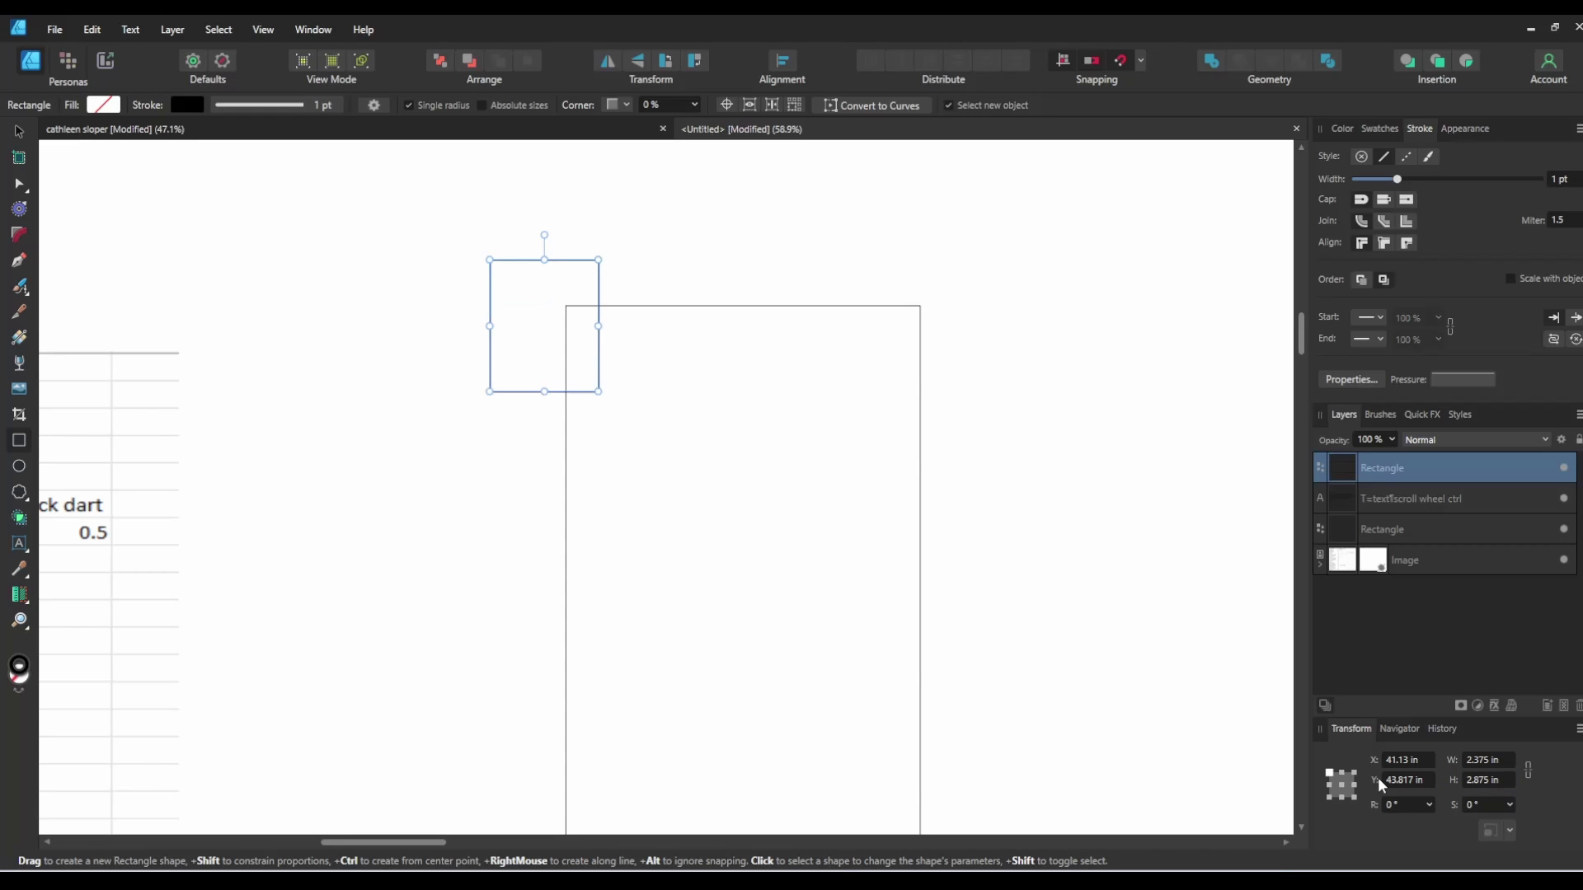
click(18, 130)
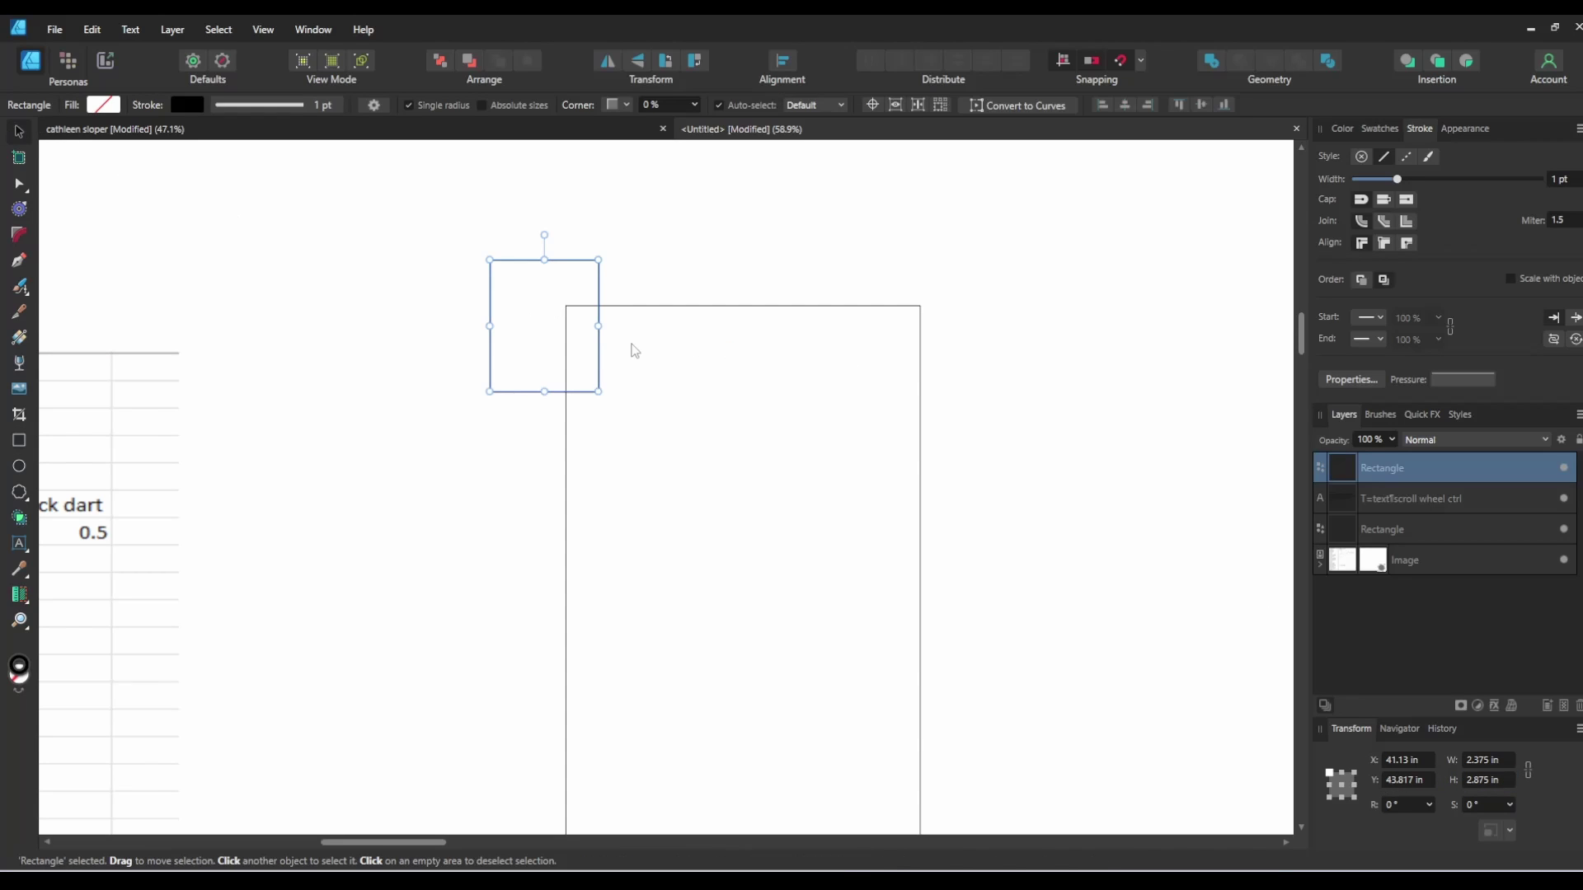
Step: Drag the small rectangle until it snaps into the large rectangle's top-left corner
drag(557, 264, 635, 314)
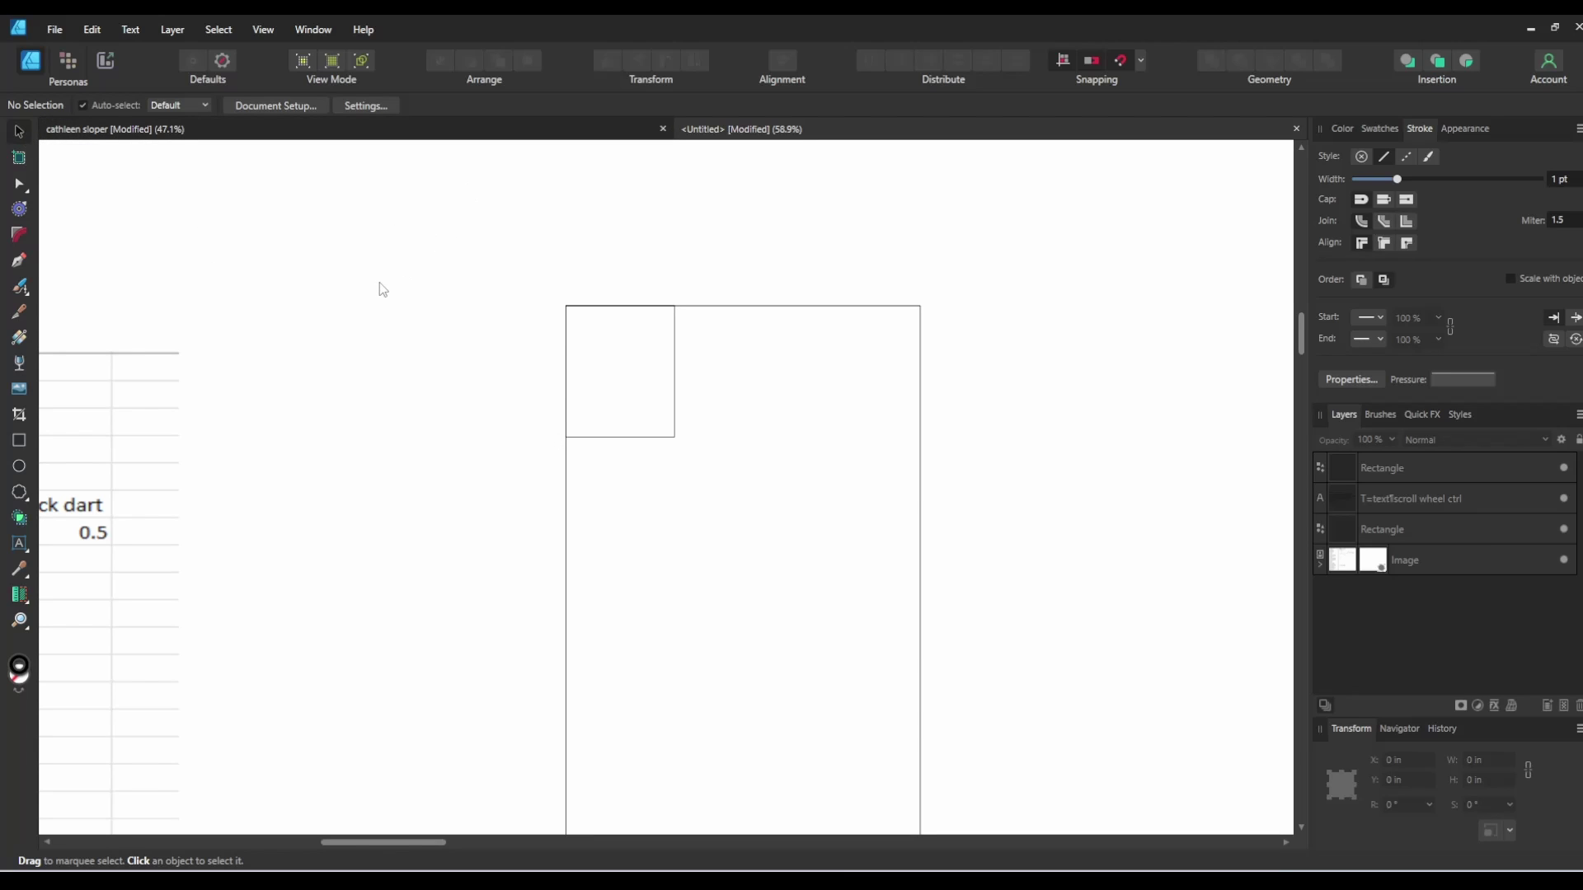
Step: Draw a closed zig-zag outline with the Pen tool across the rectangles
click(20, 261)
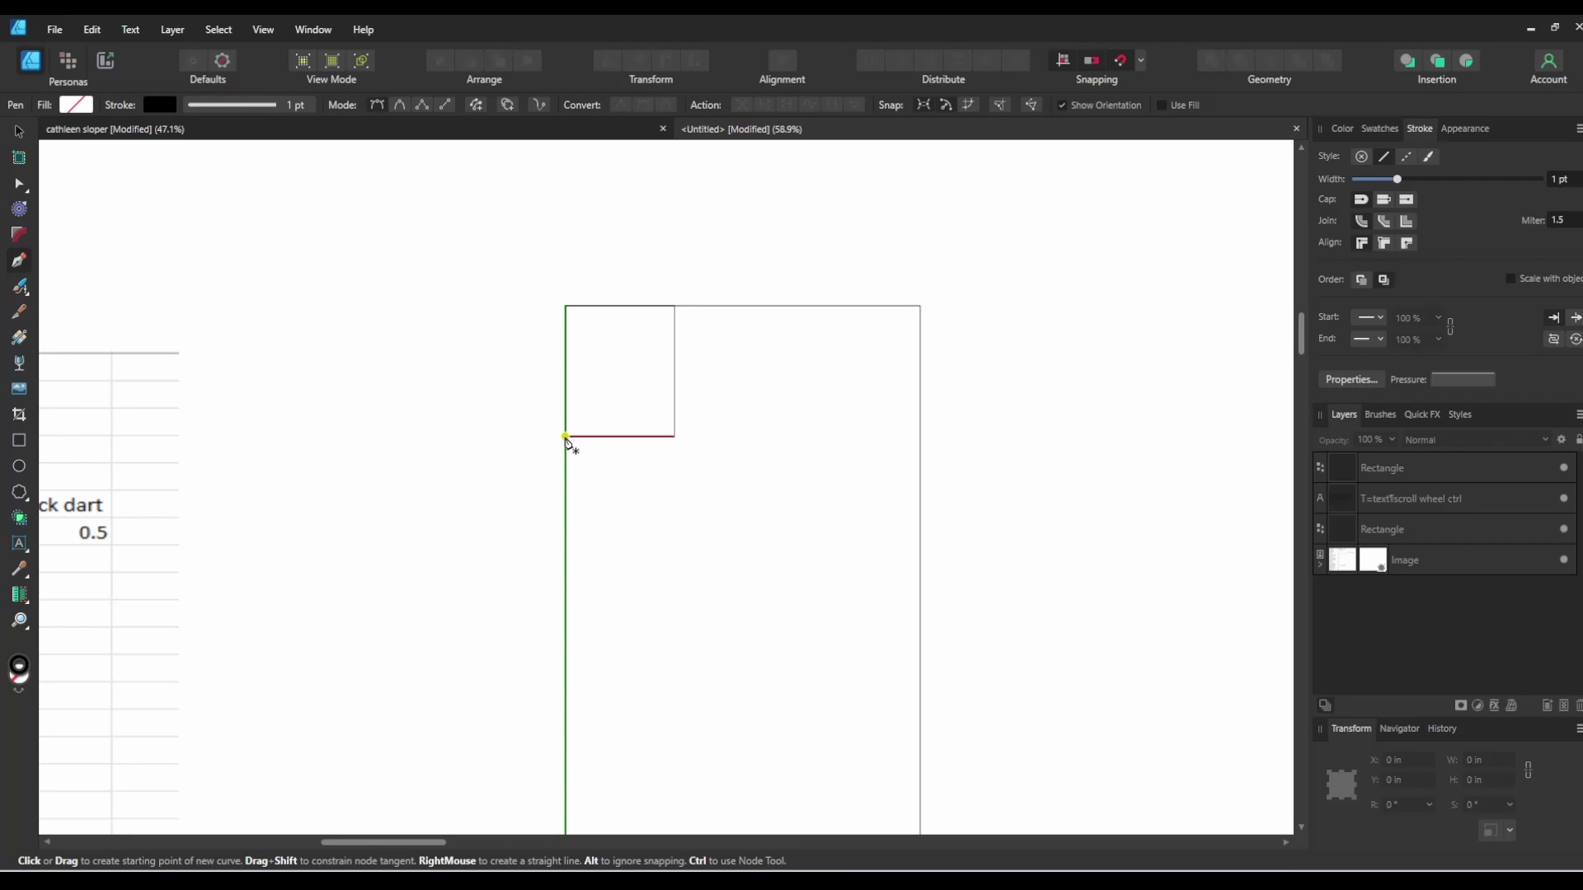
click(312, 424)
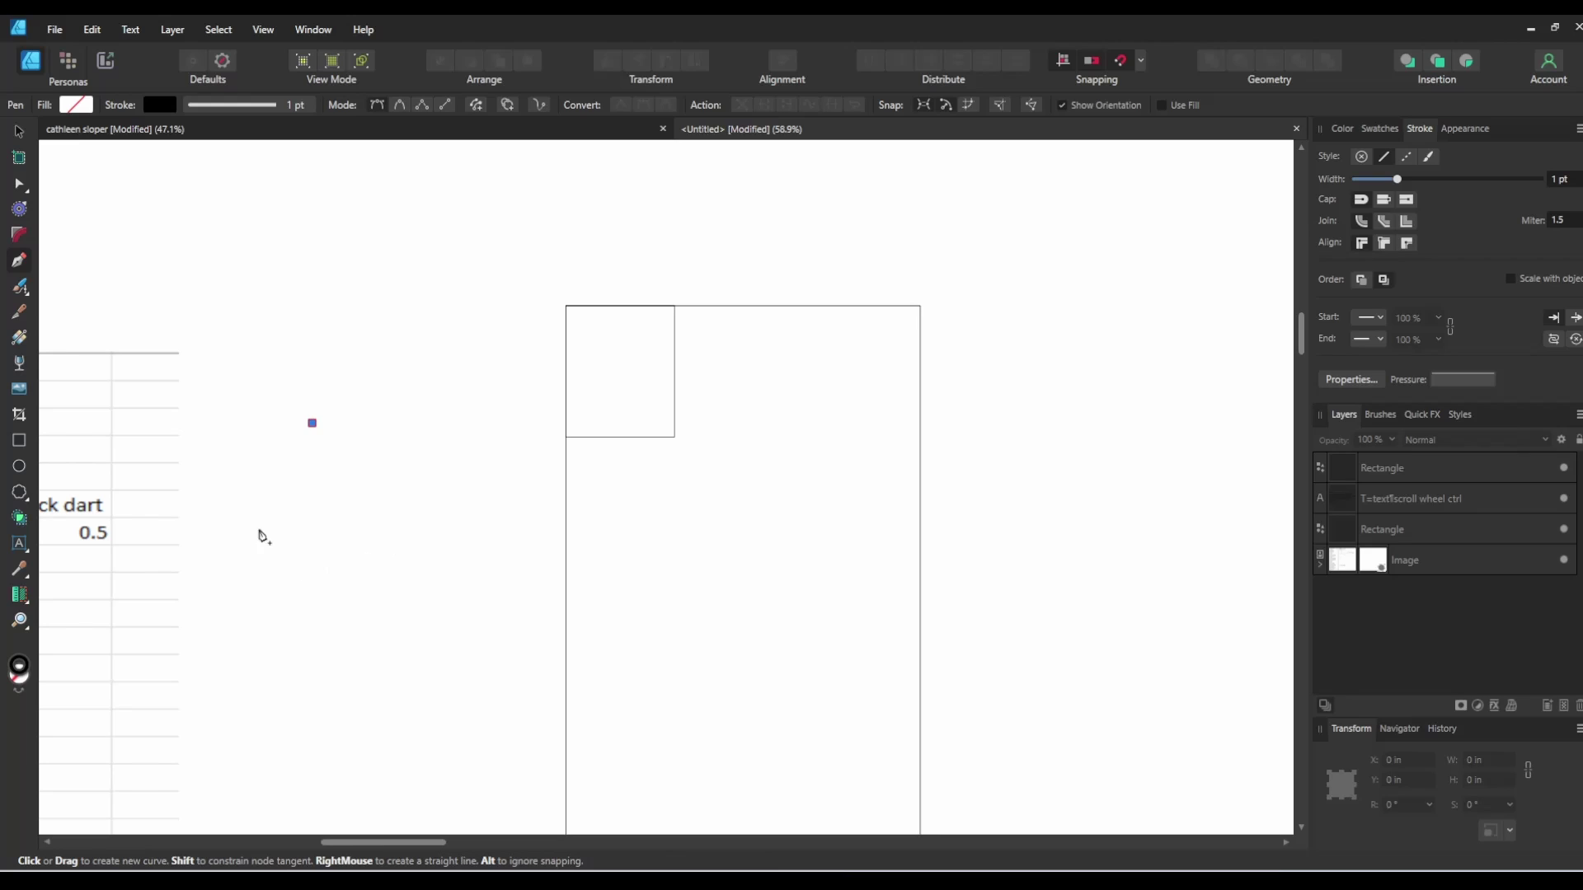
click(484, 227)
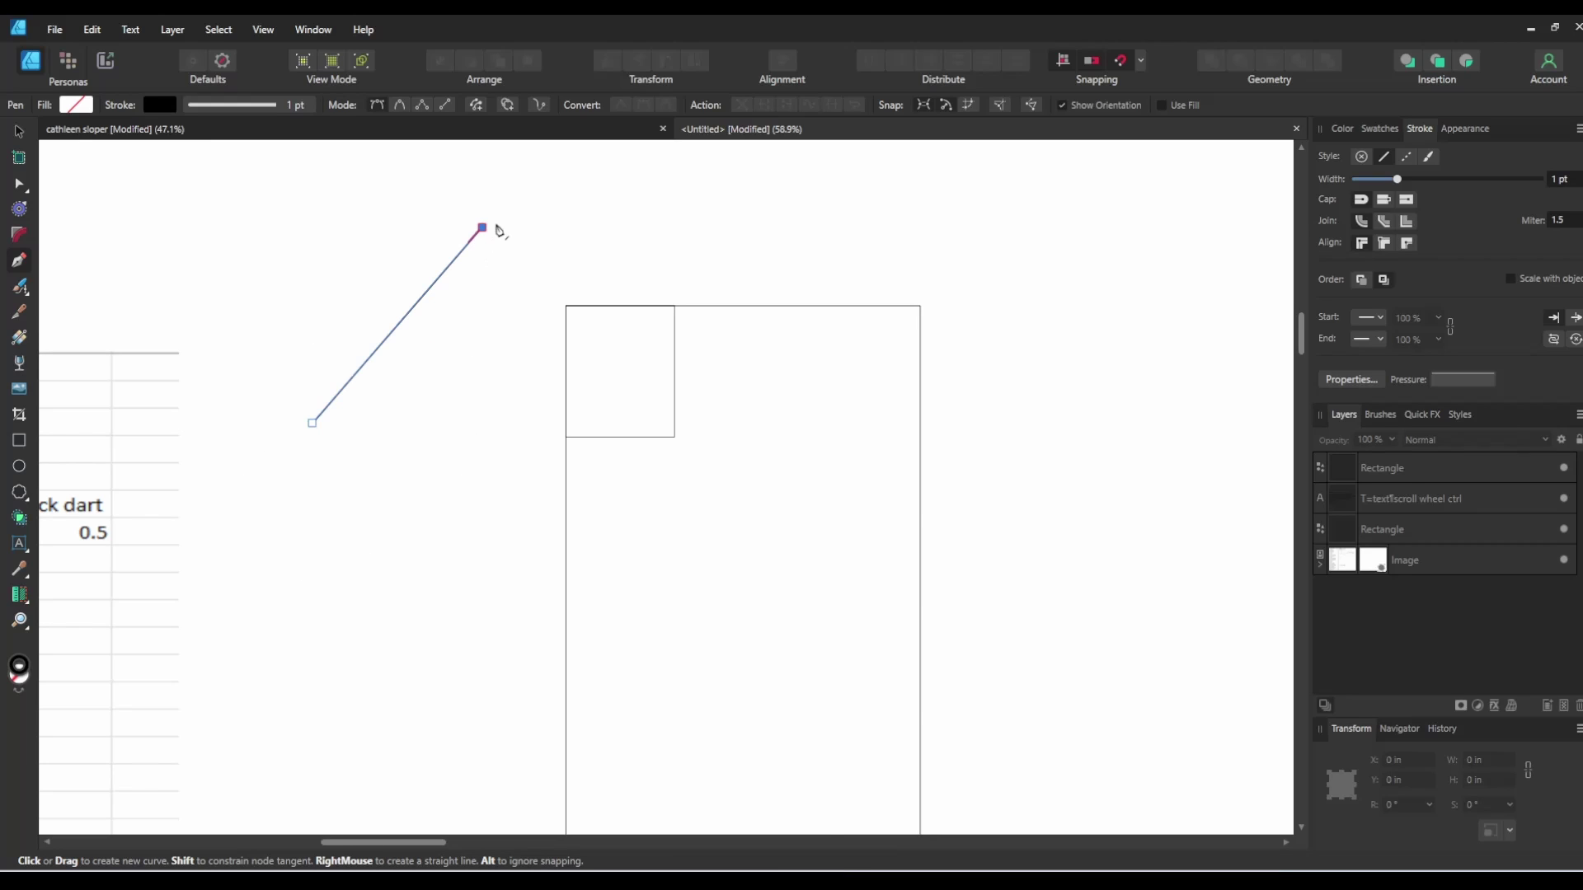
click(742, 391)
click(539, 655)
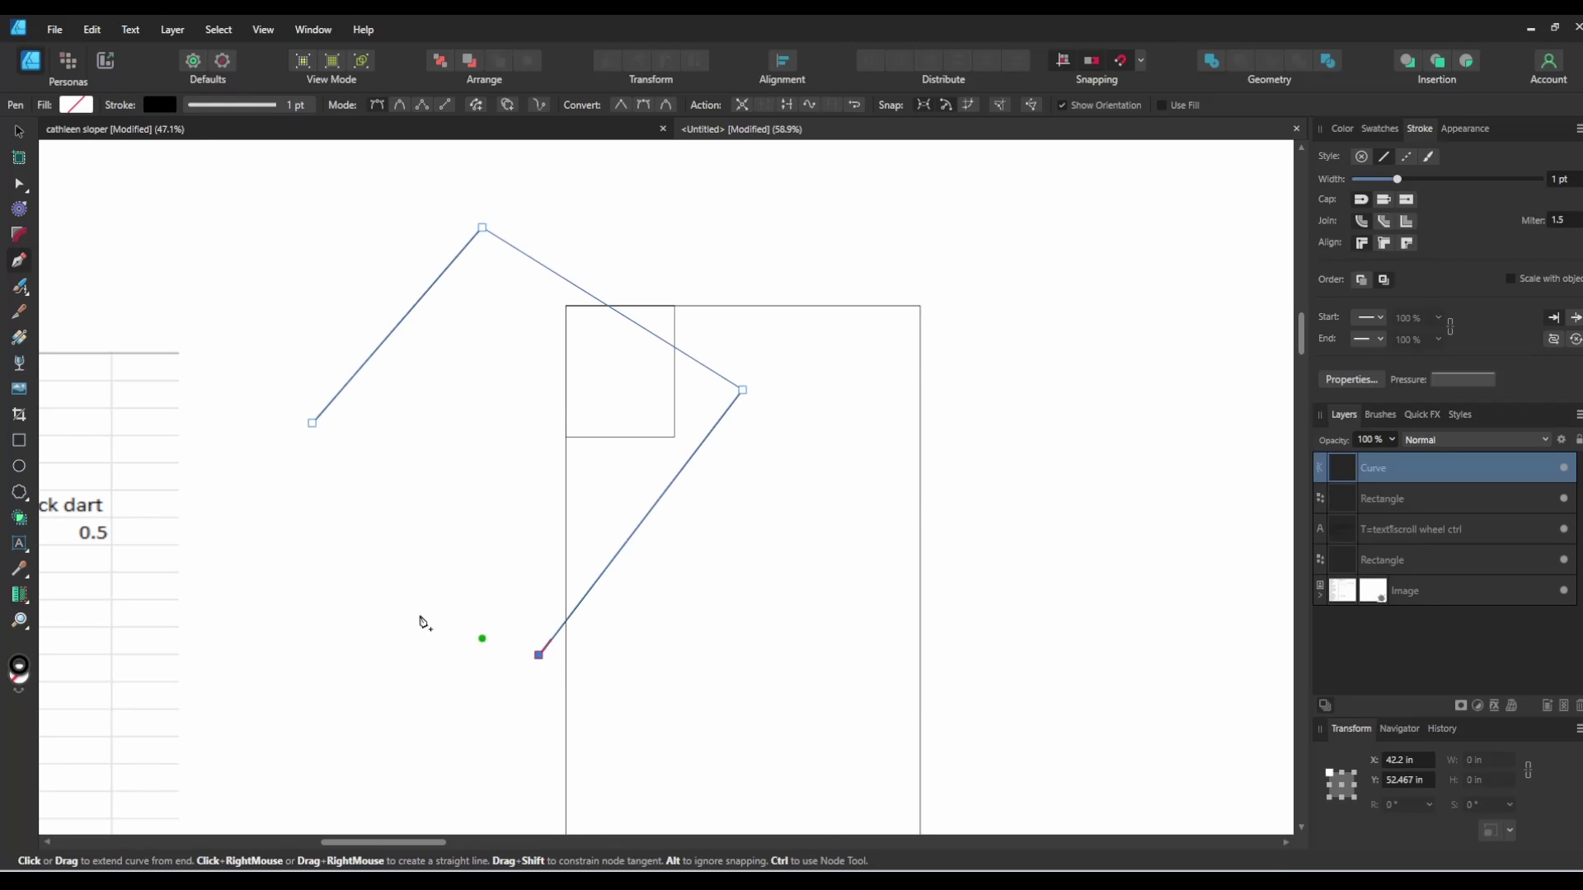
click(344, 558)
click(505, 445)
click(529, 339)
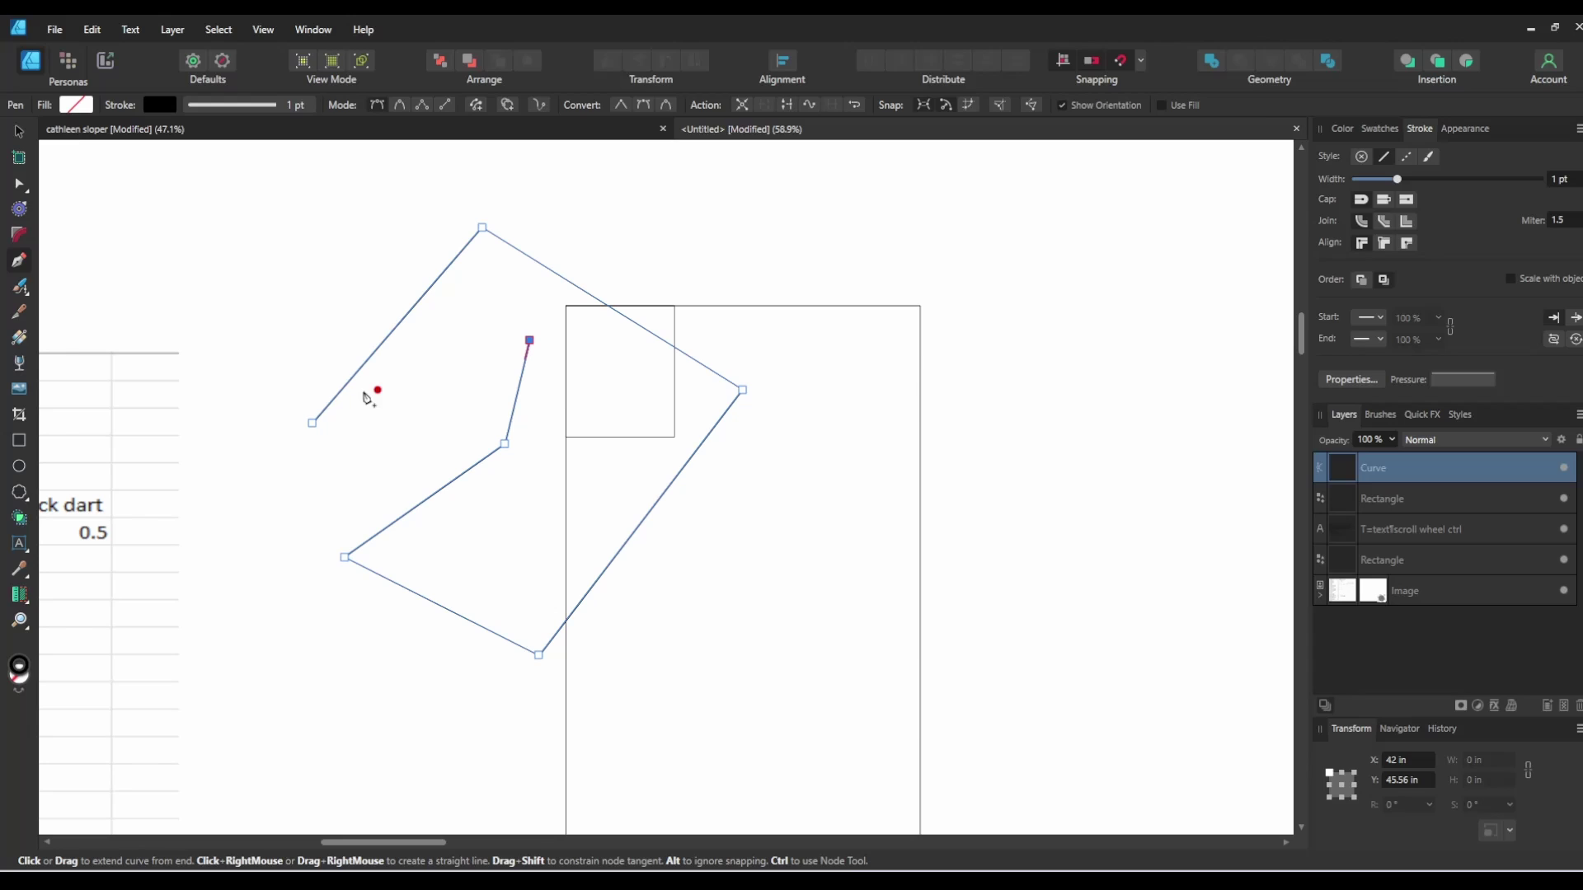
click(313, 424)
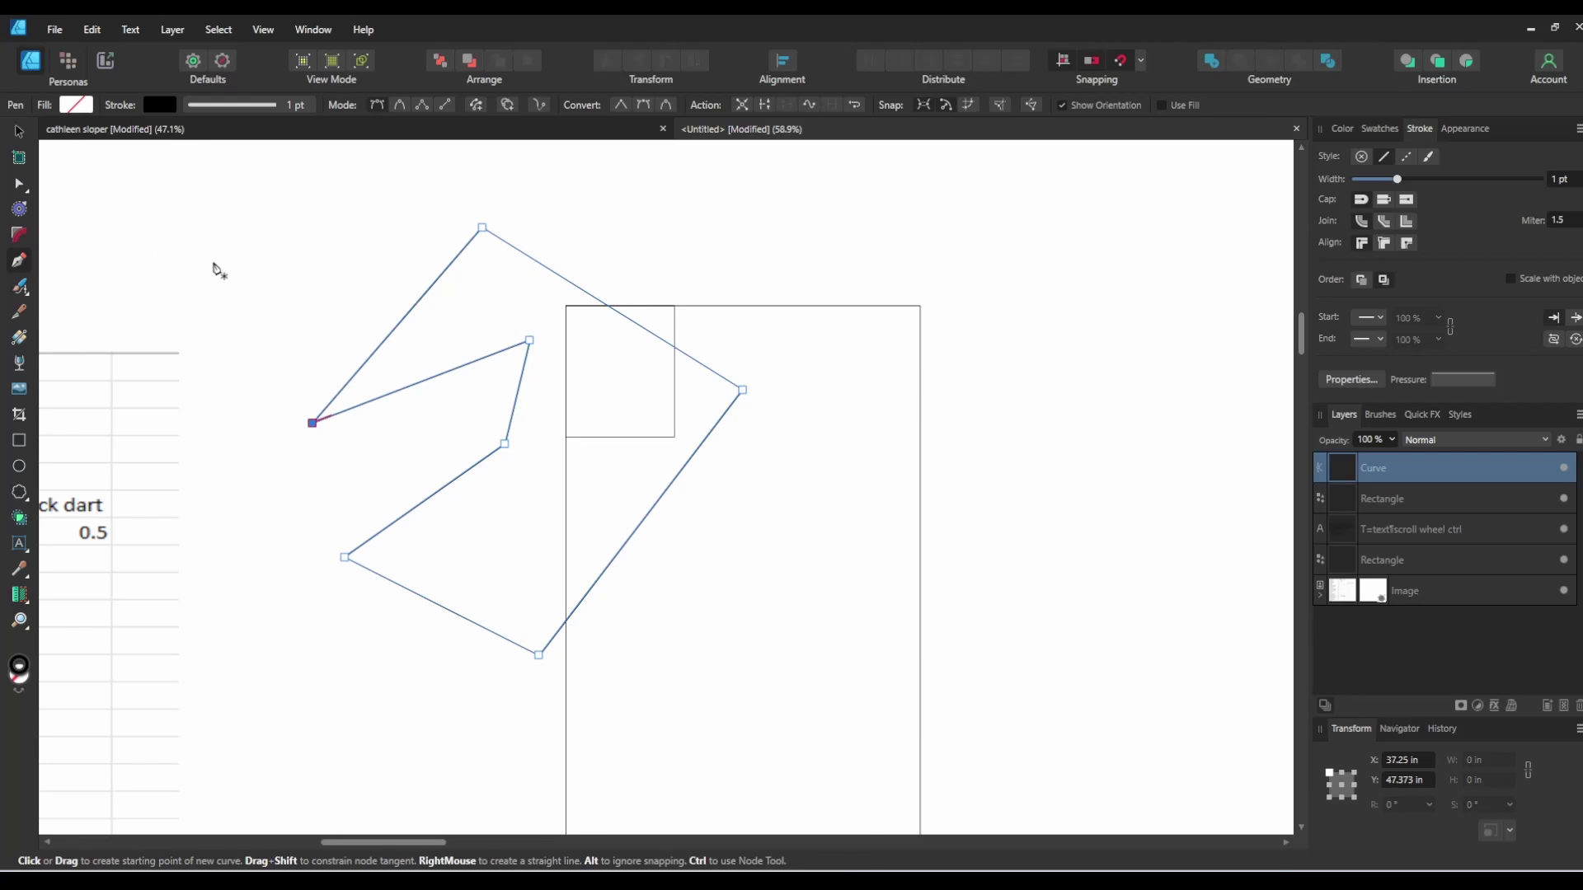
Step: Undo the closing point and delete the zig-zag outline
key(ctrl+z)
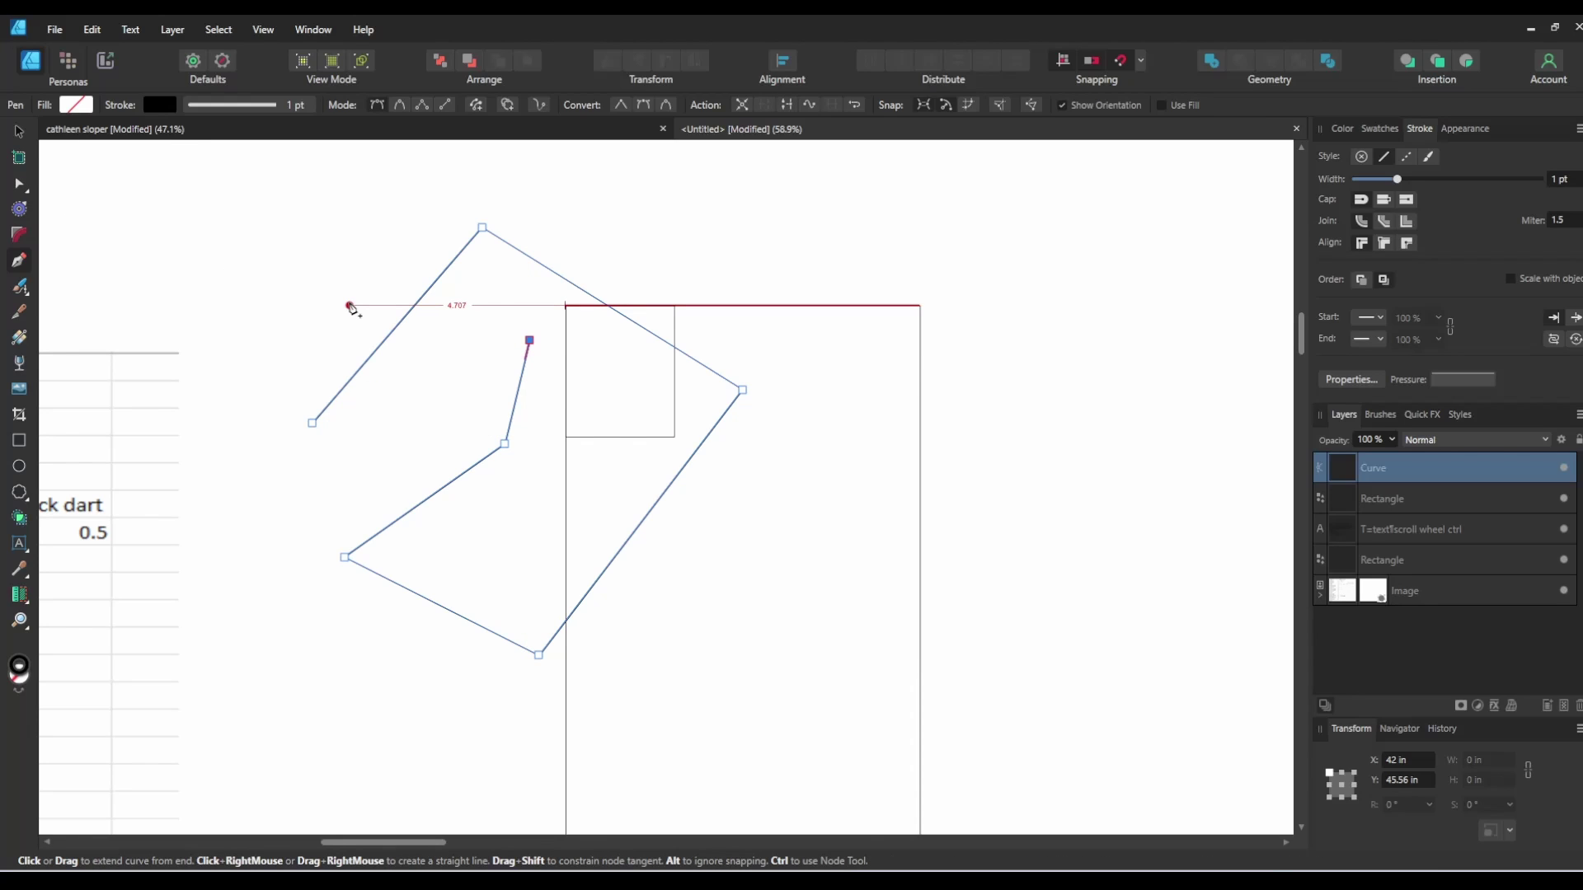
click(19, 131)
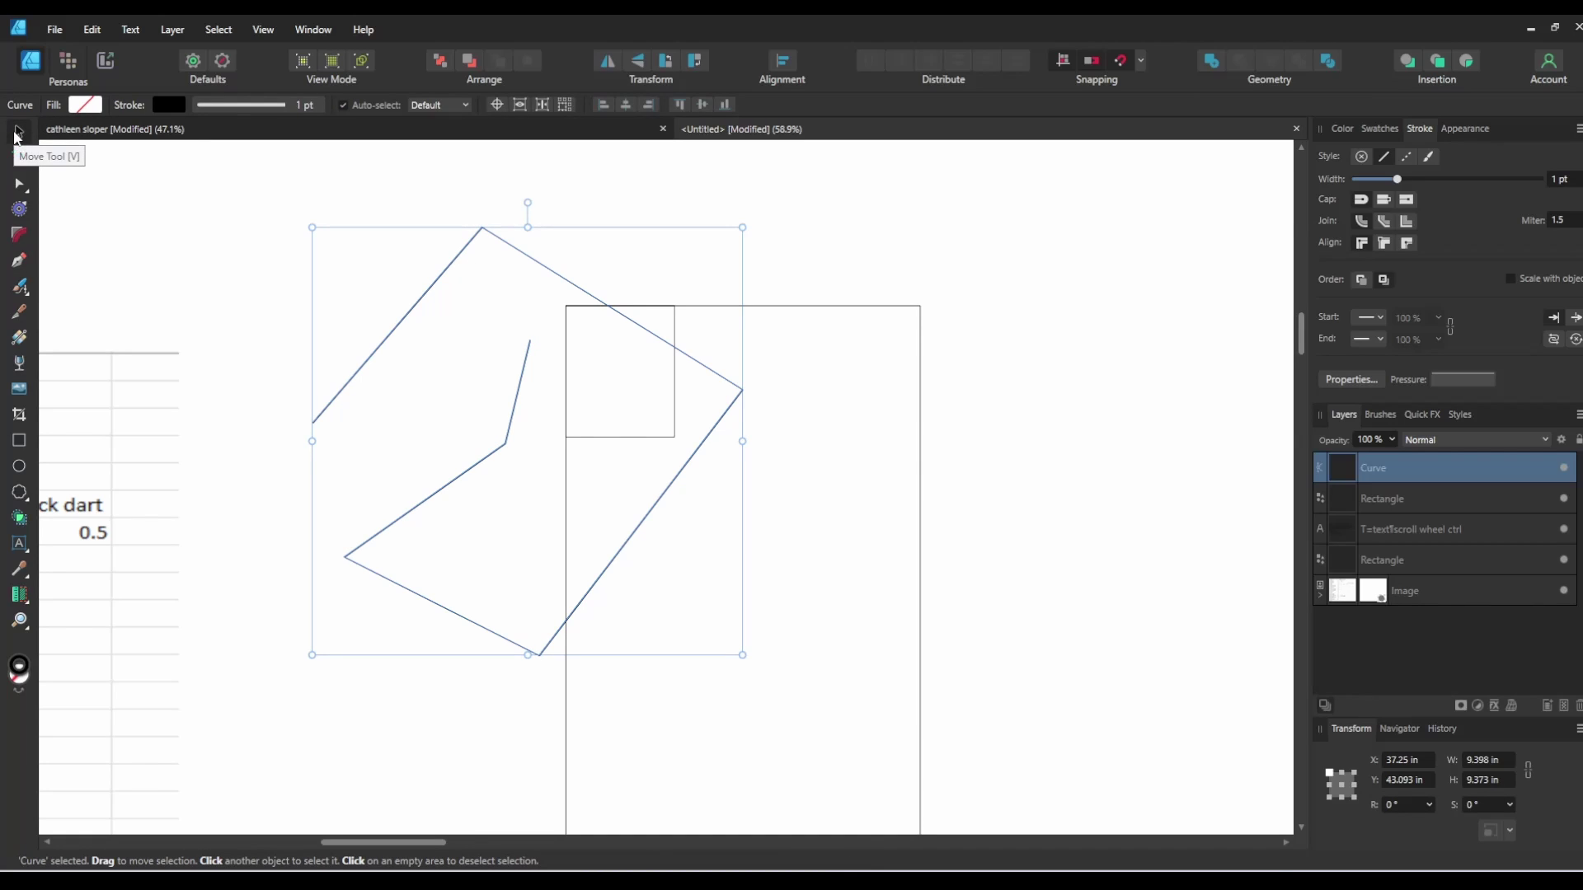
key(Delete)
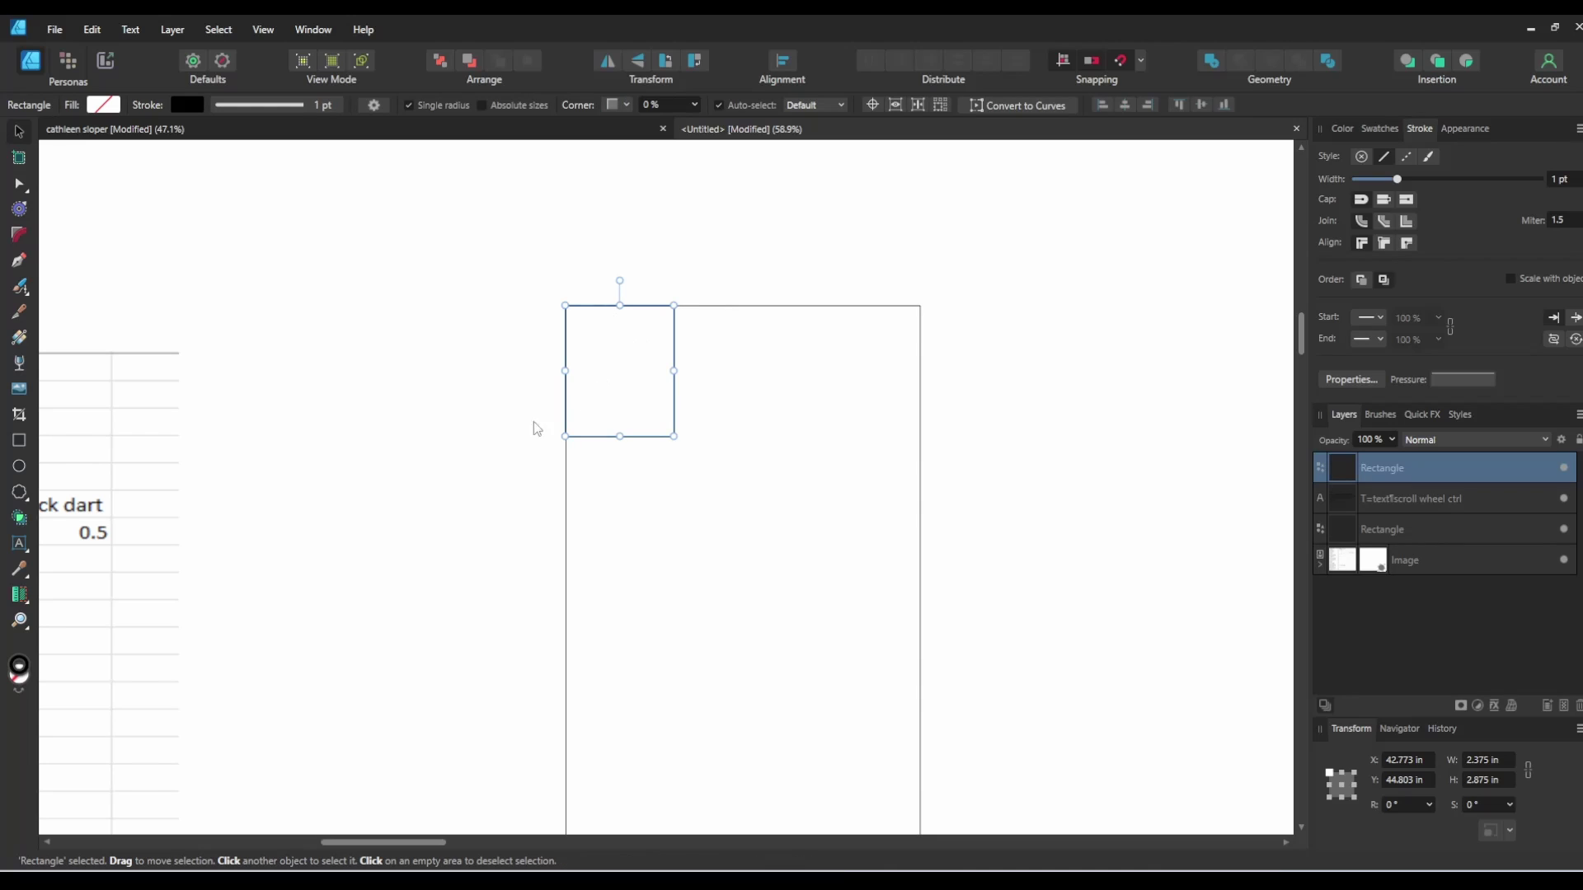
key(p)
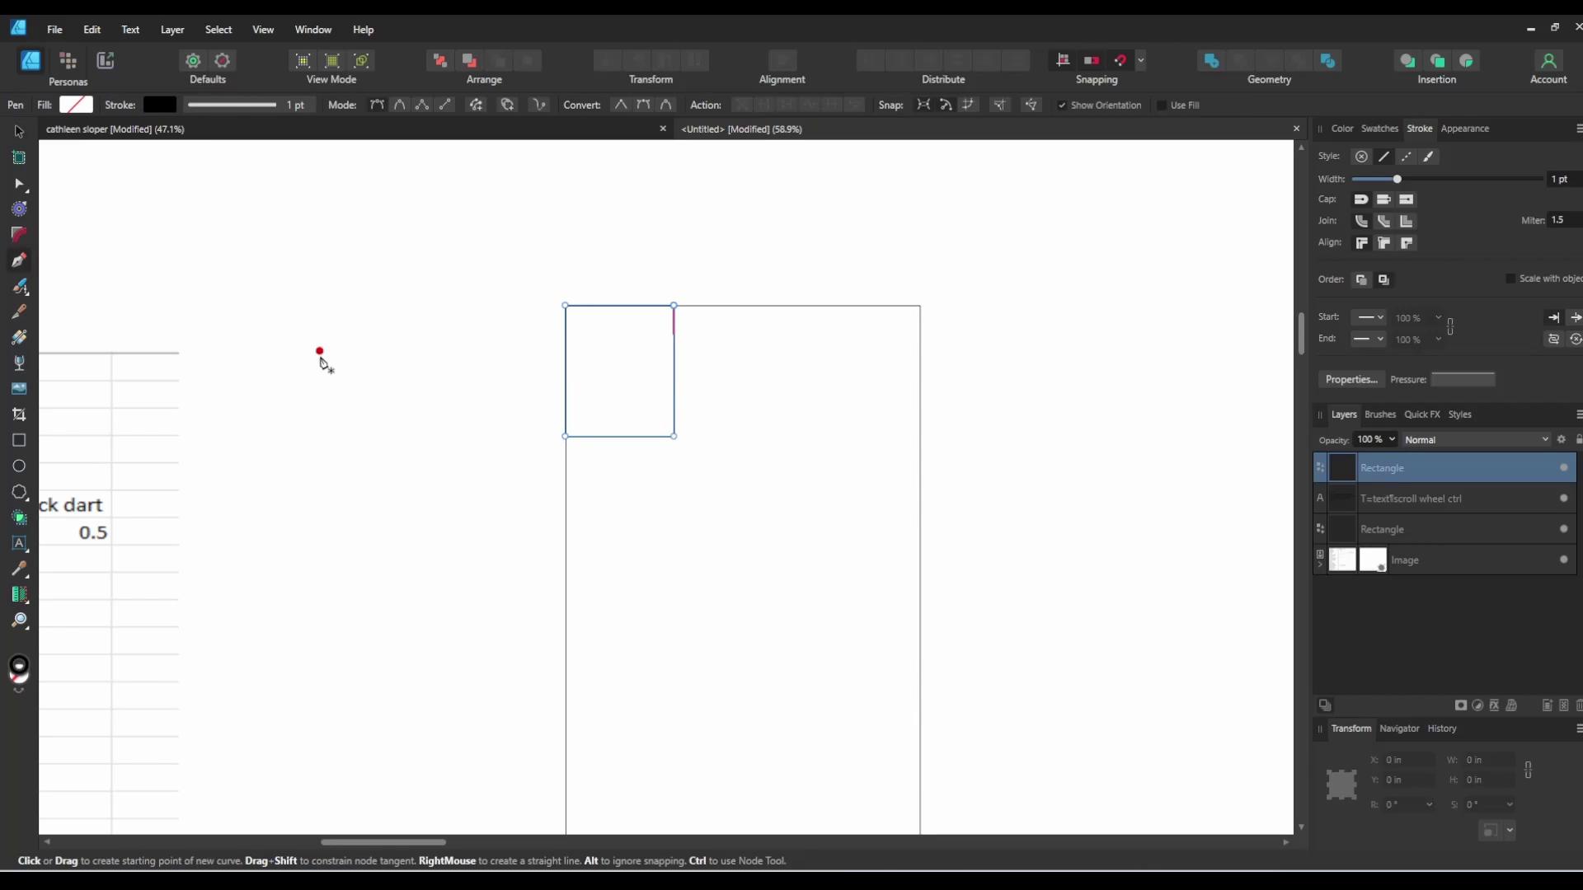
click(342, 402)
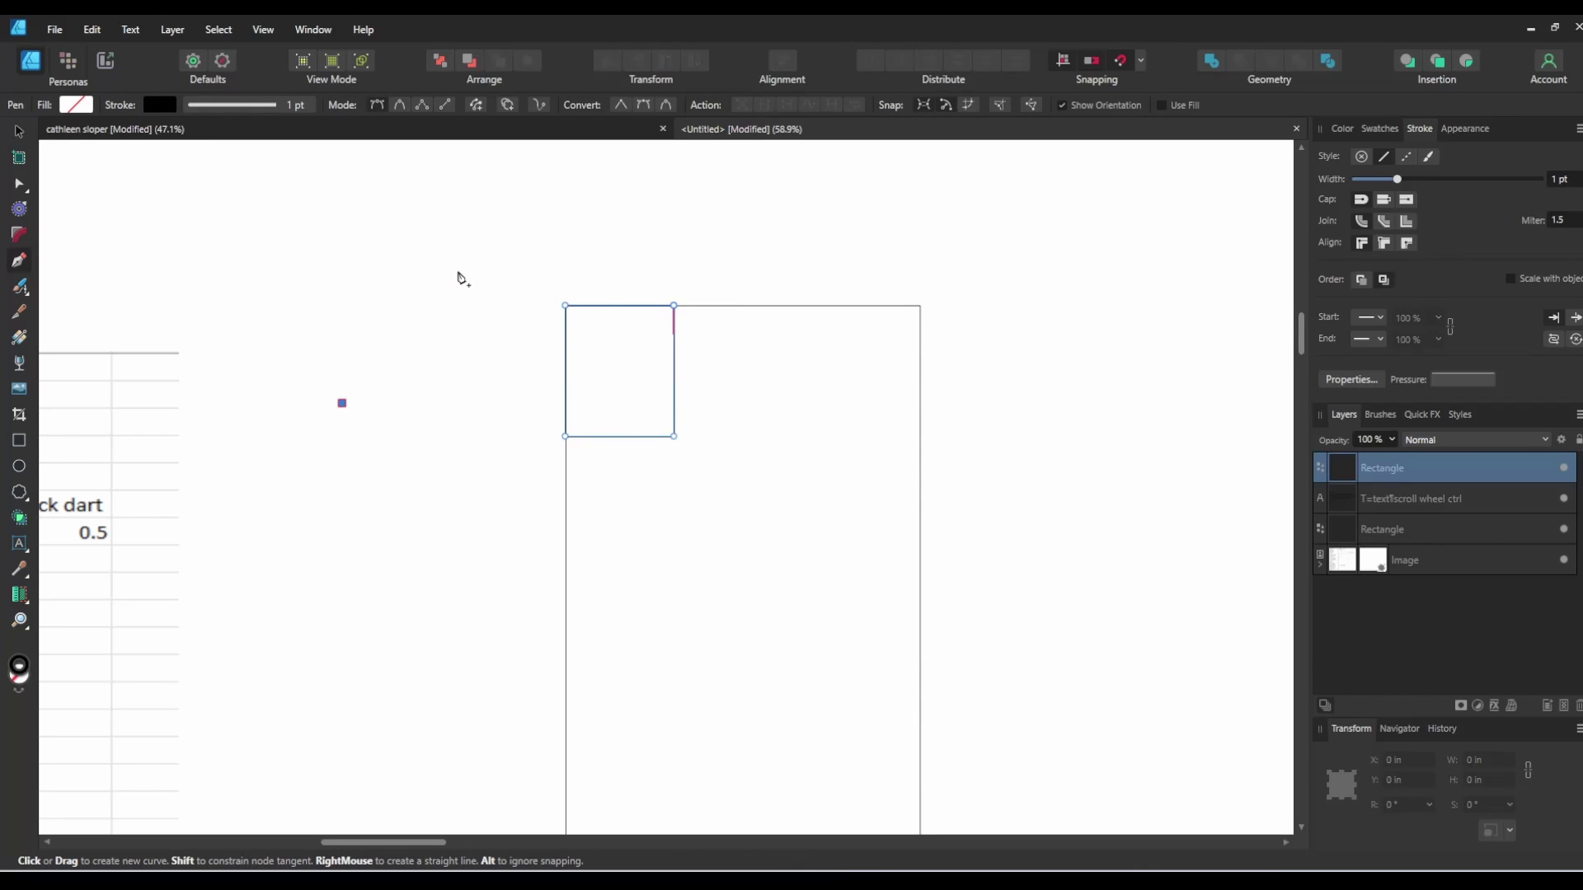
drag(460, 270, 614, 279)
scroll(477, 170, up, 1)
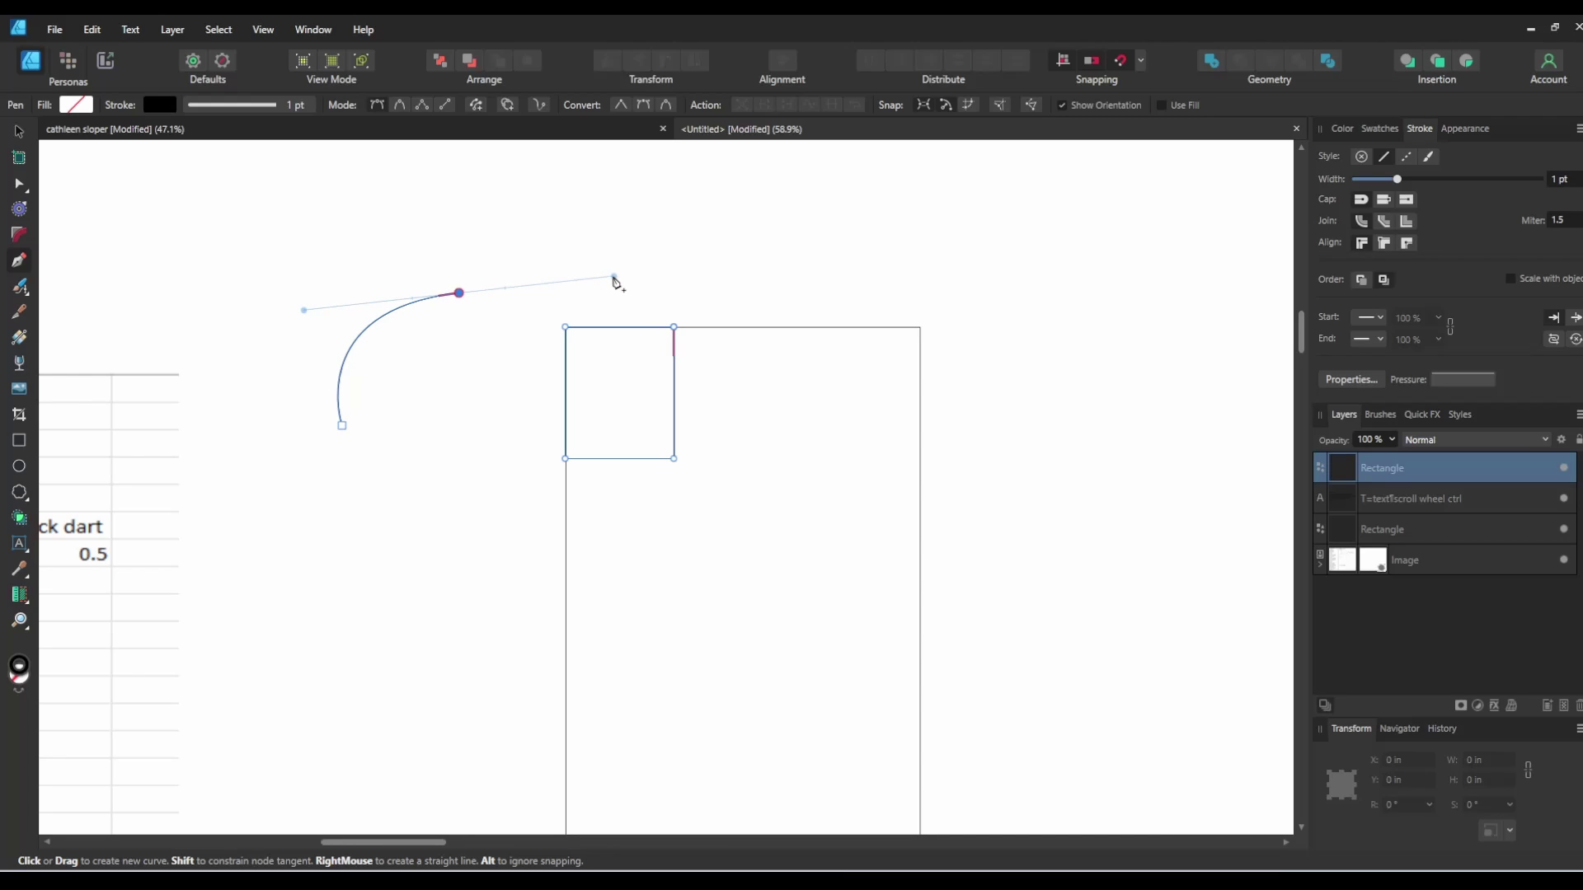
drag(614, 280, 540, 359)
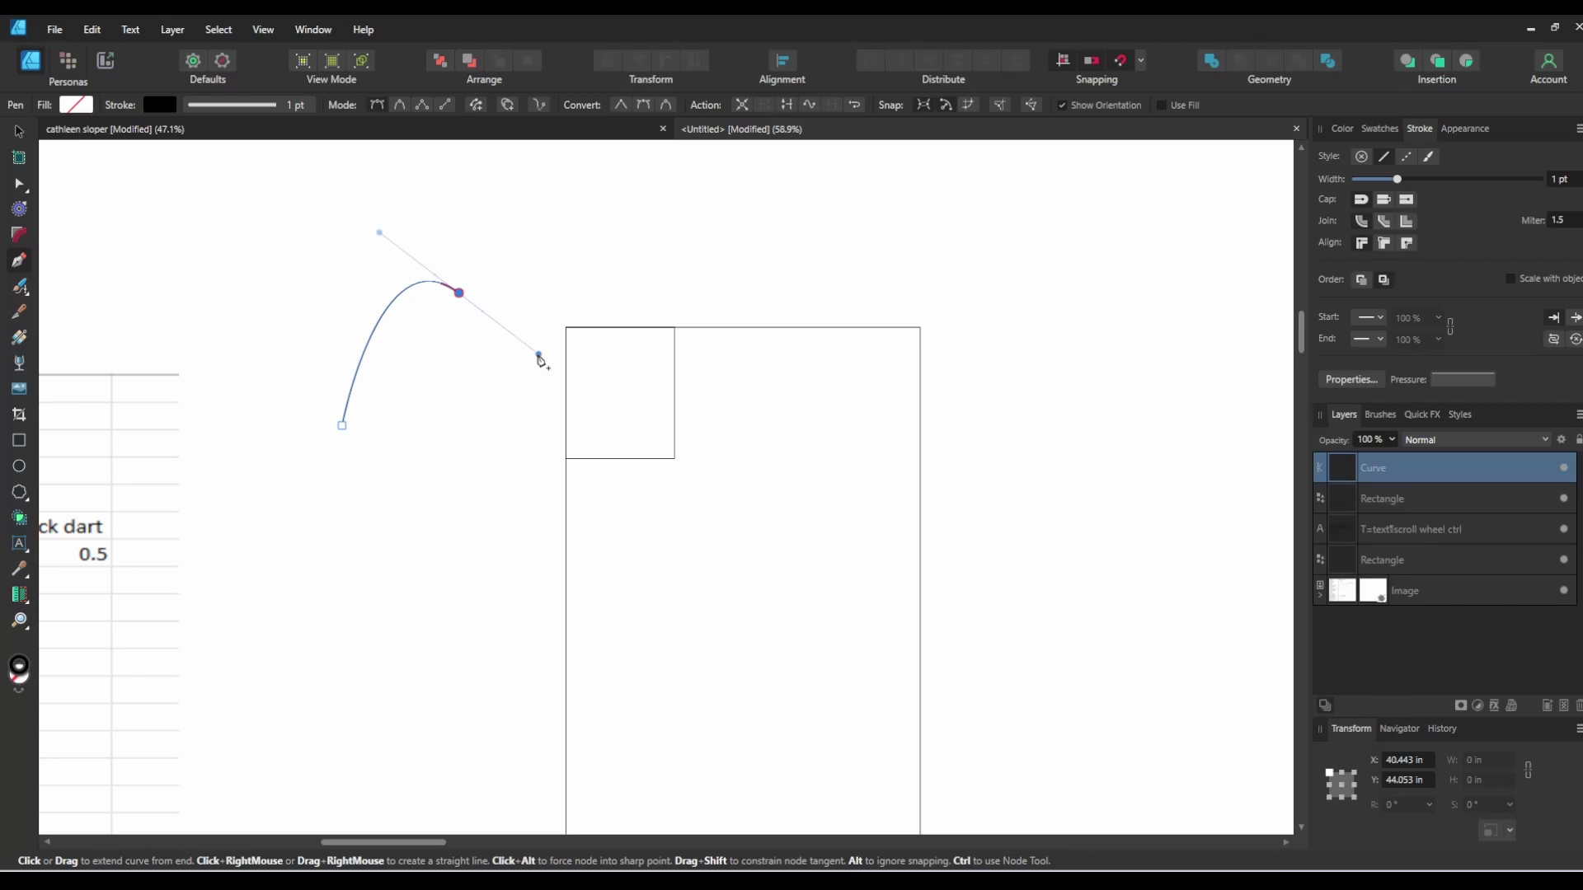
key(ctrl+z)
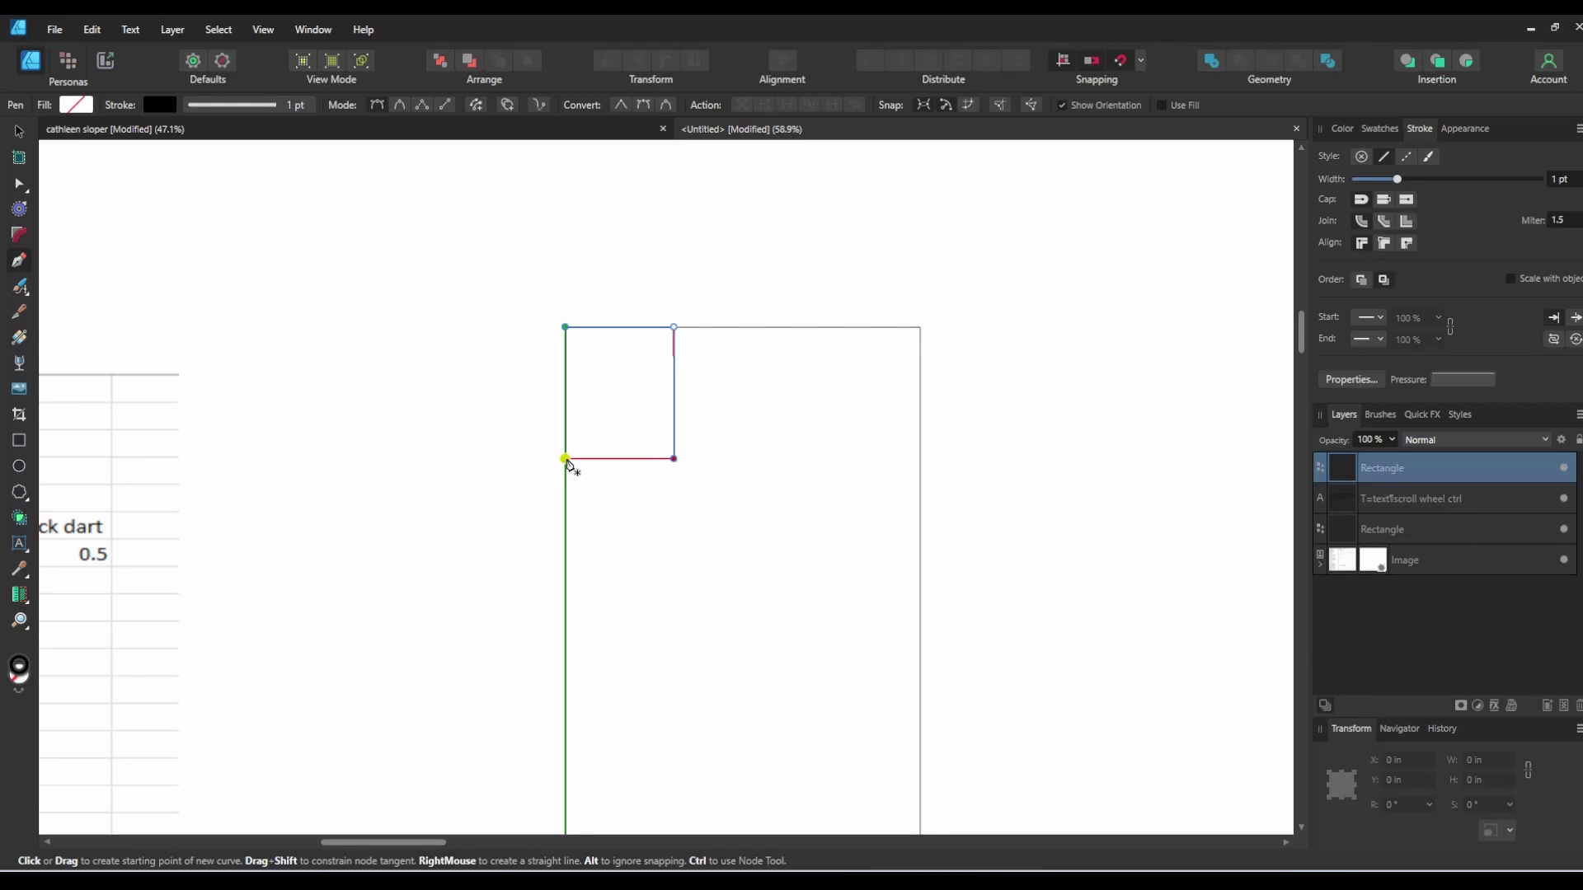
Step: Draw a bowed Pen curve from the small square's bottom-left to its top-right corner
click(565, 458)
drag(674, 327, 678, 188)
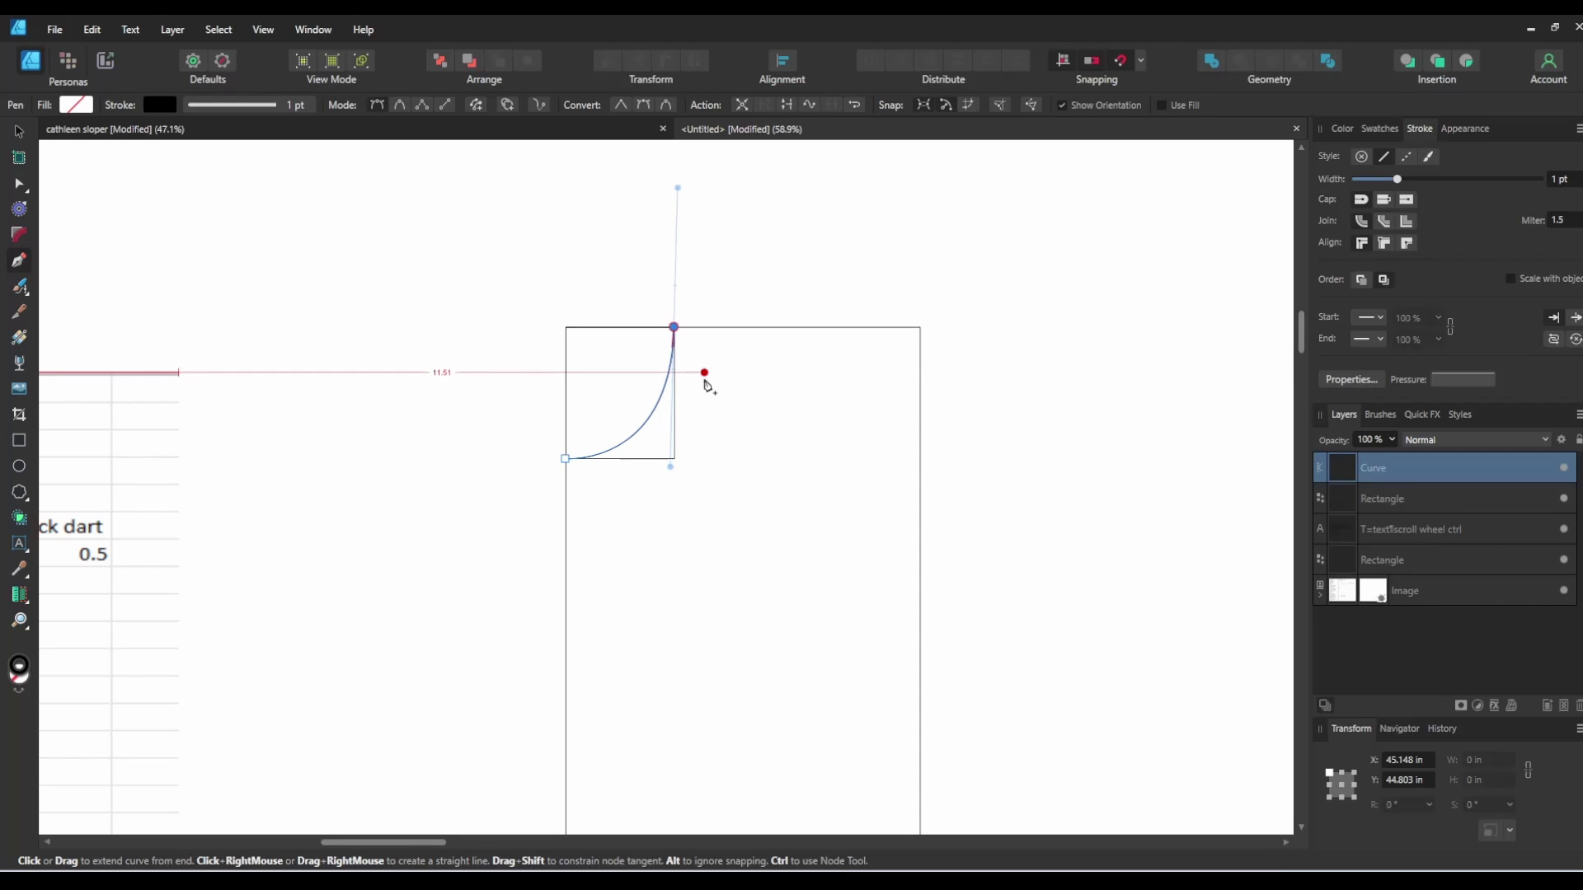
click(18, 131)
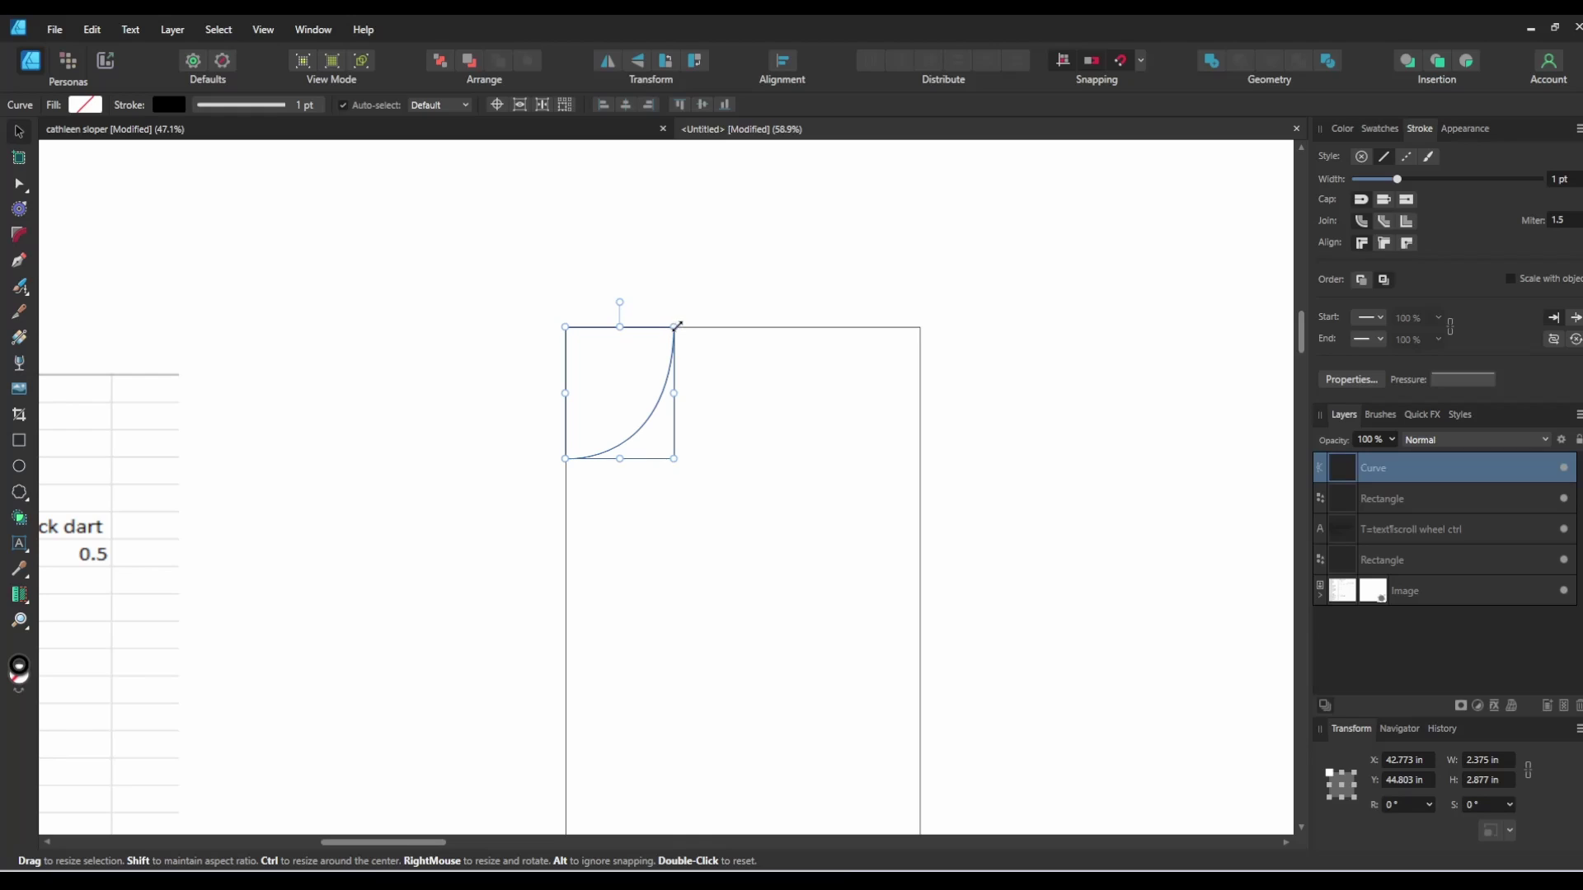
click(682, 338)
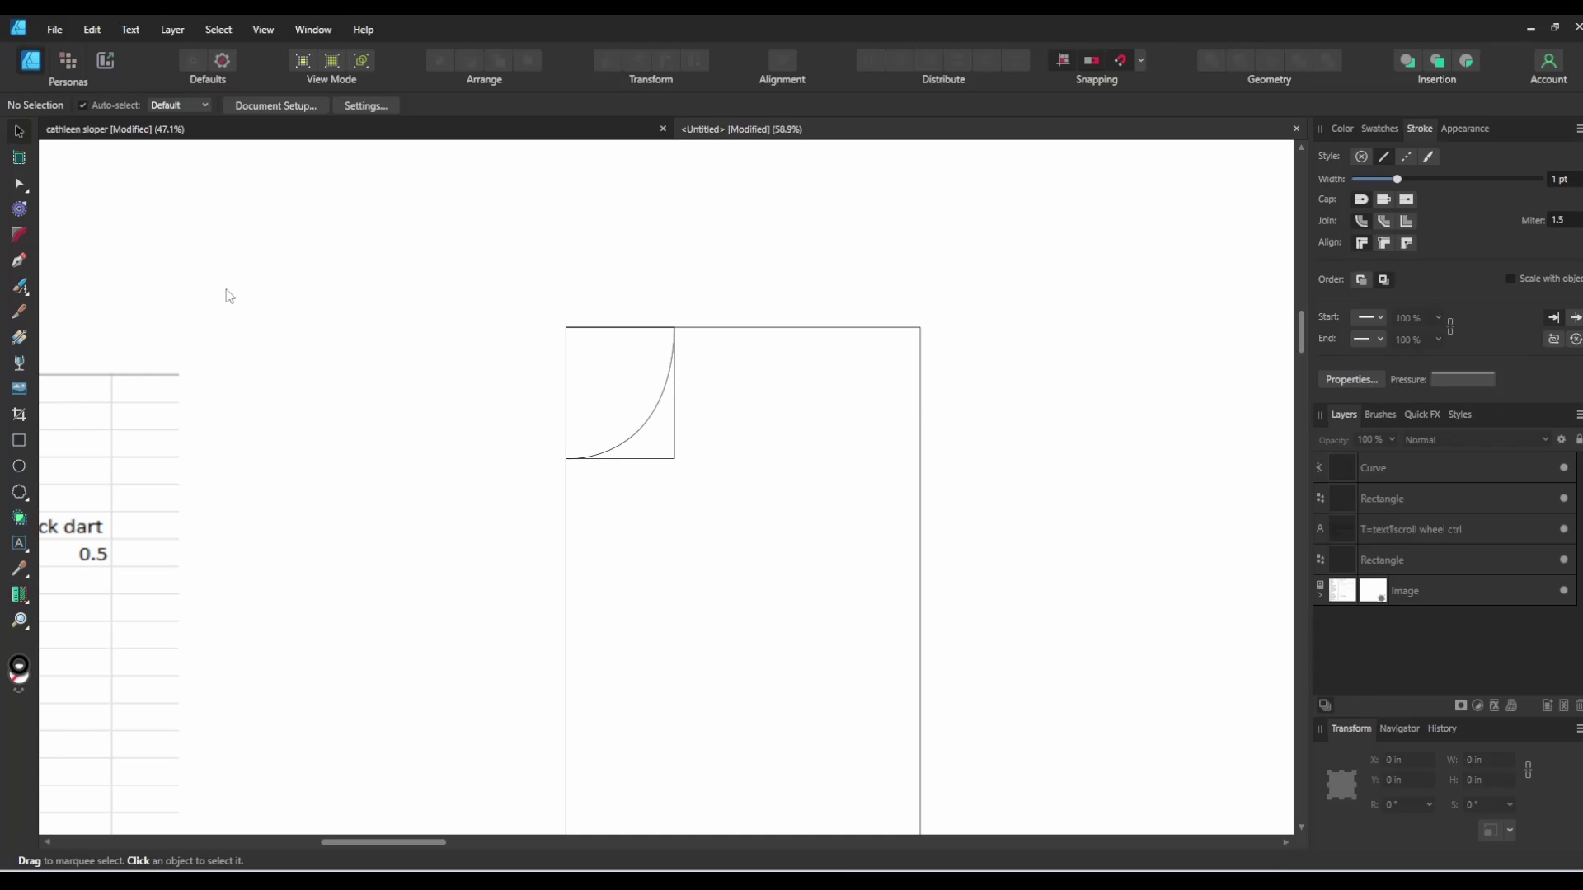
Step: Draw a narrow rectangle at the large rectangle's top-right corner and set its height to 2 in
click(20, 442)
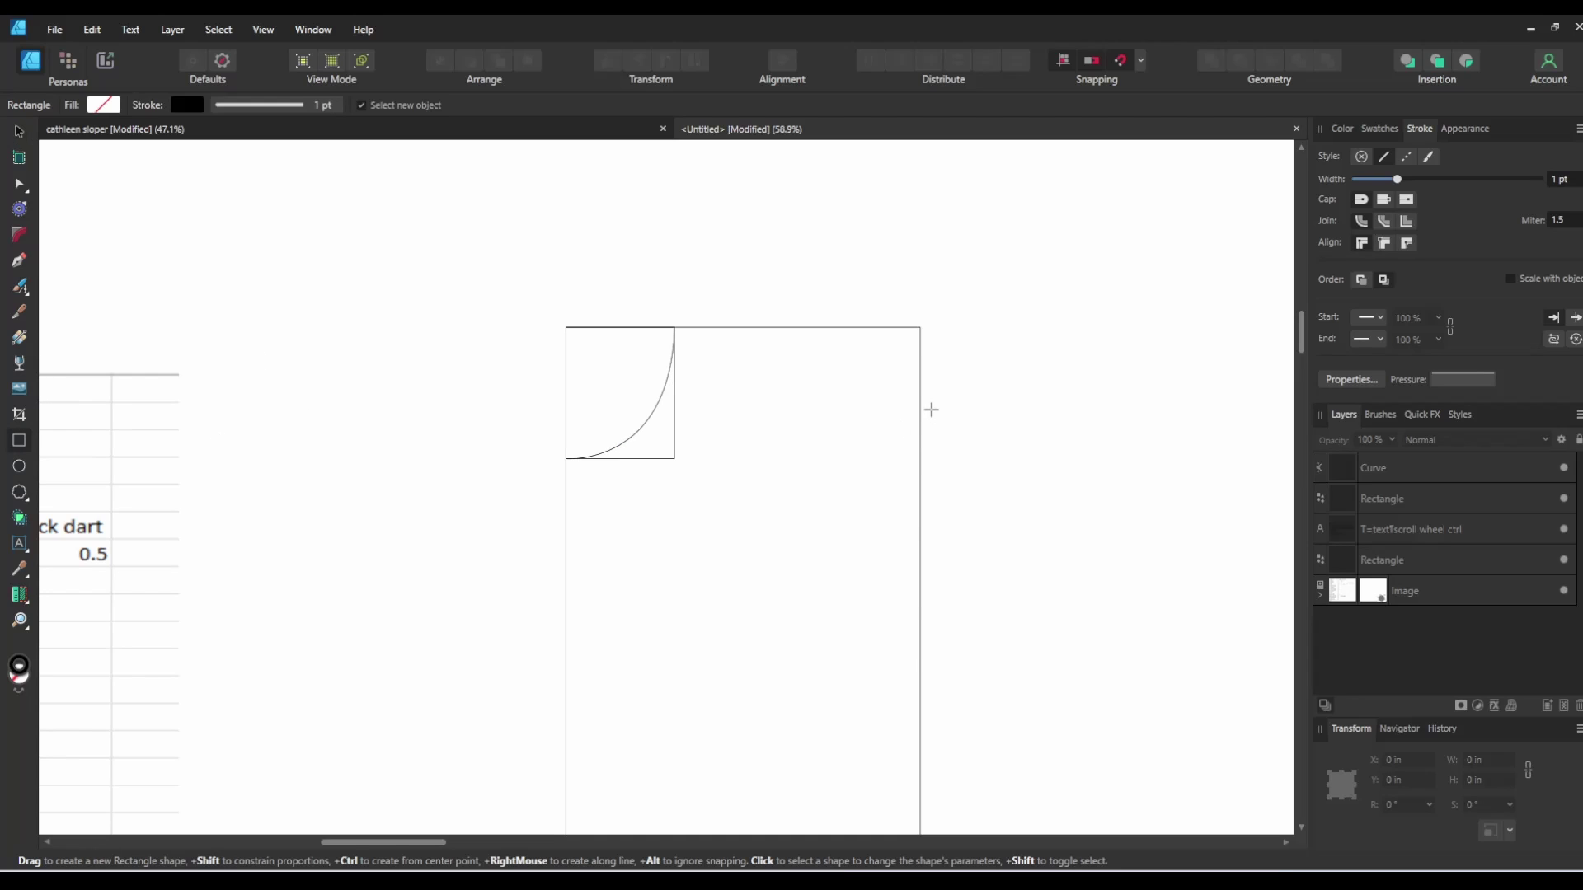
drag(895, 327, 917, 372)
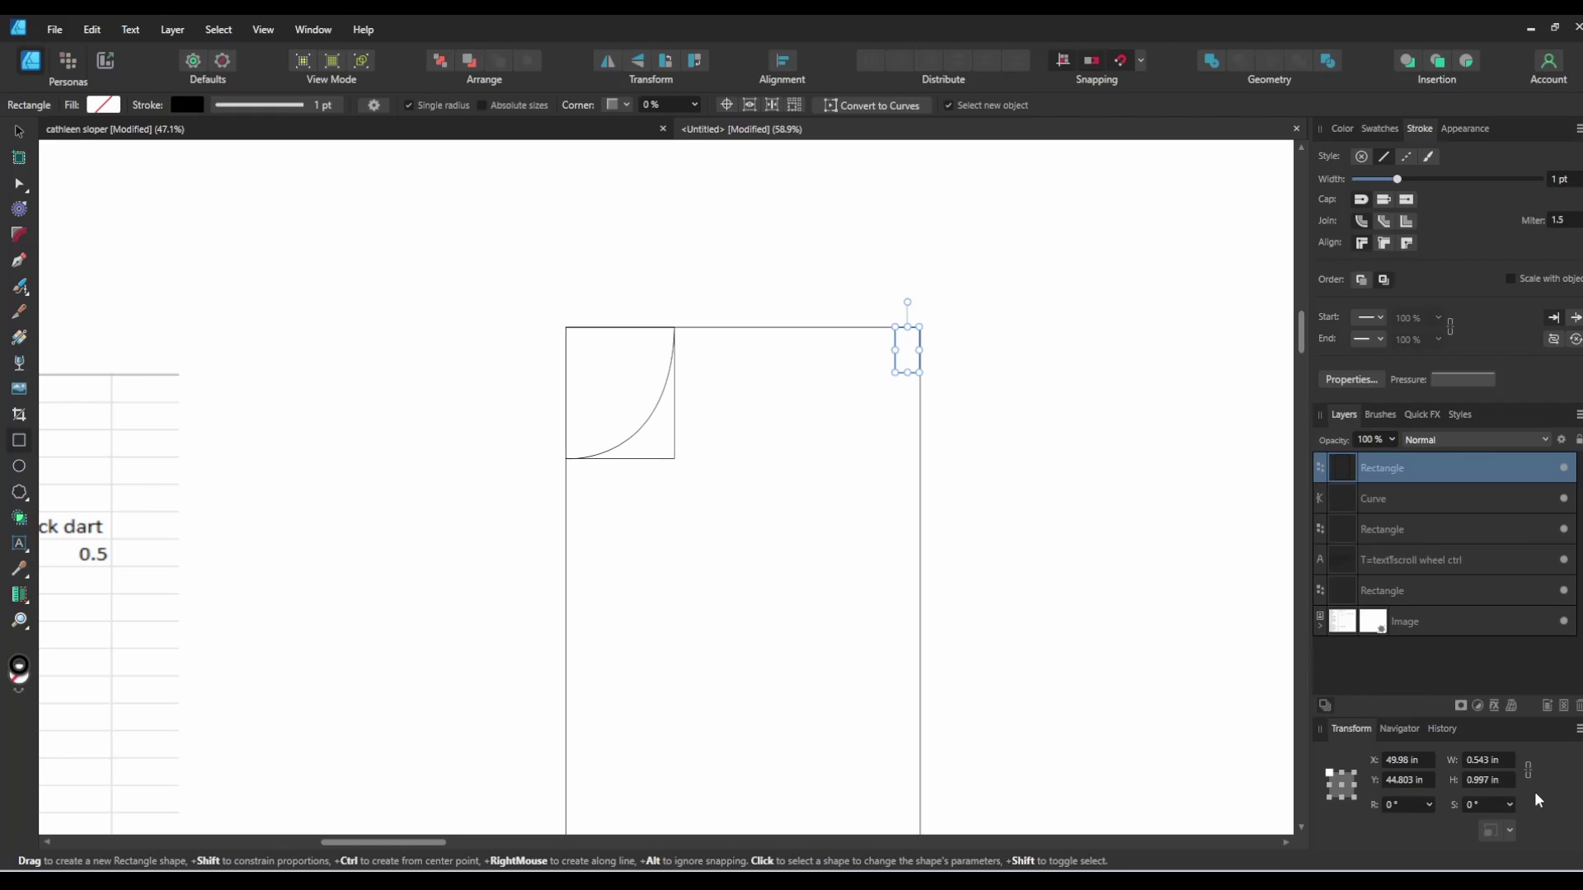
click(1505, 760)
click(1507, 780)
text(2)
key(Return)
click(18, 131)
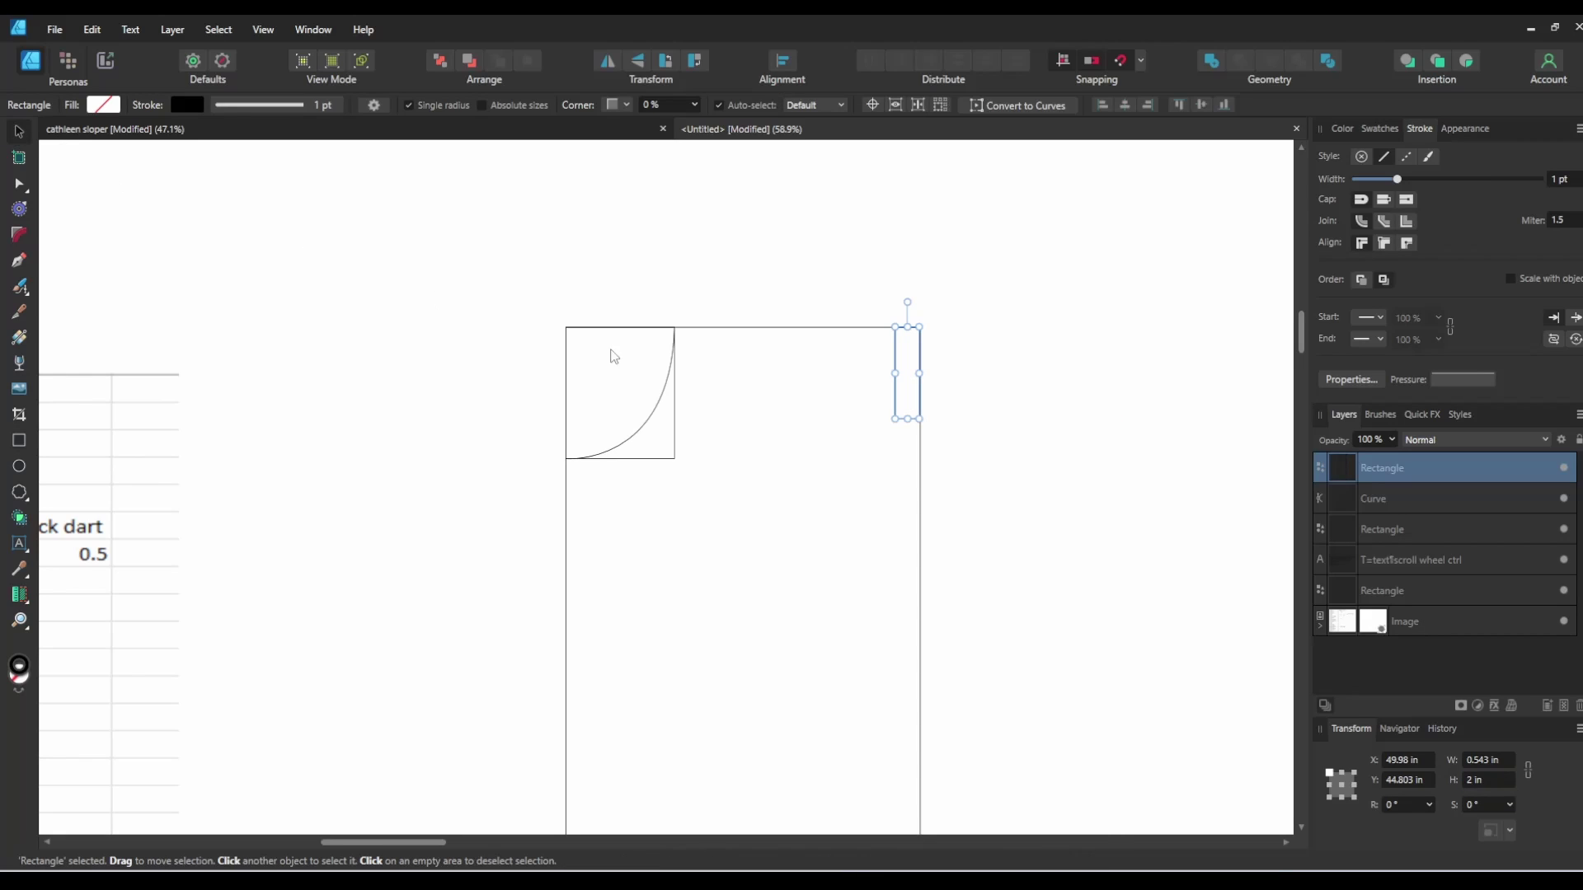
click(645, 417)
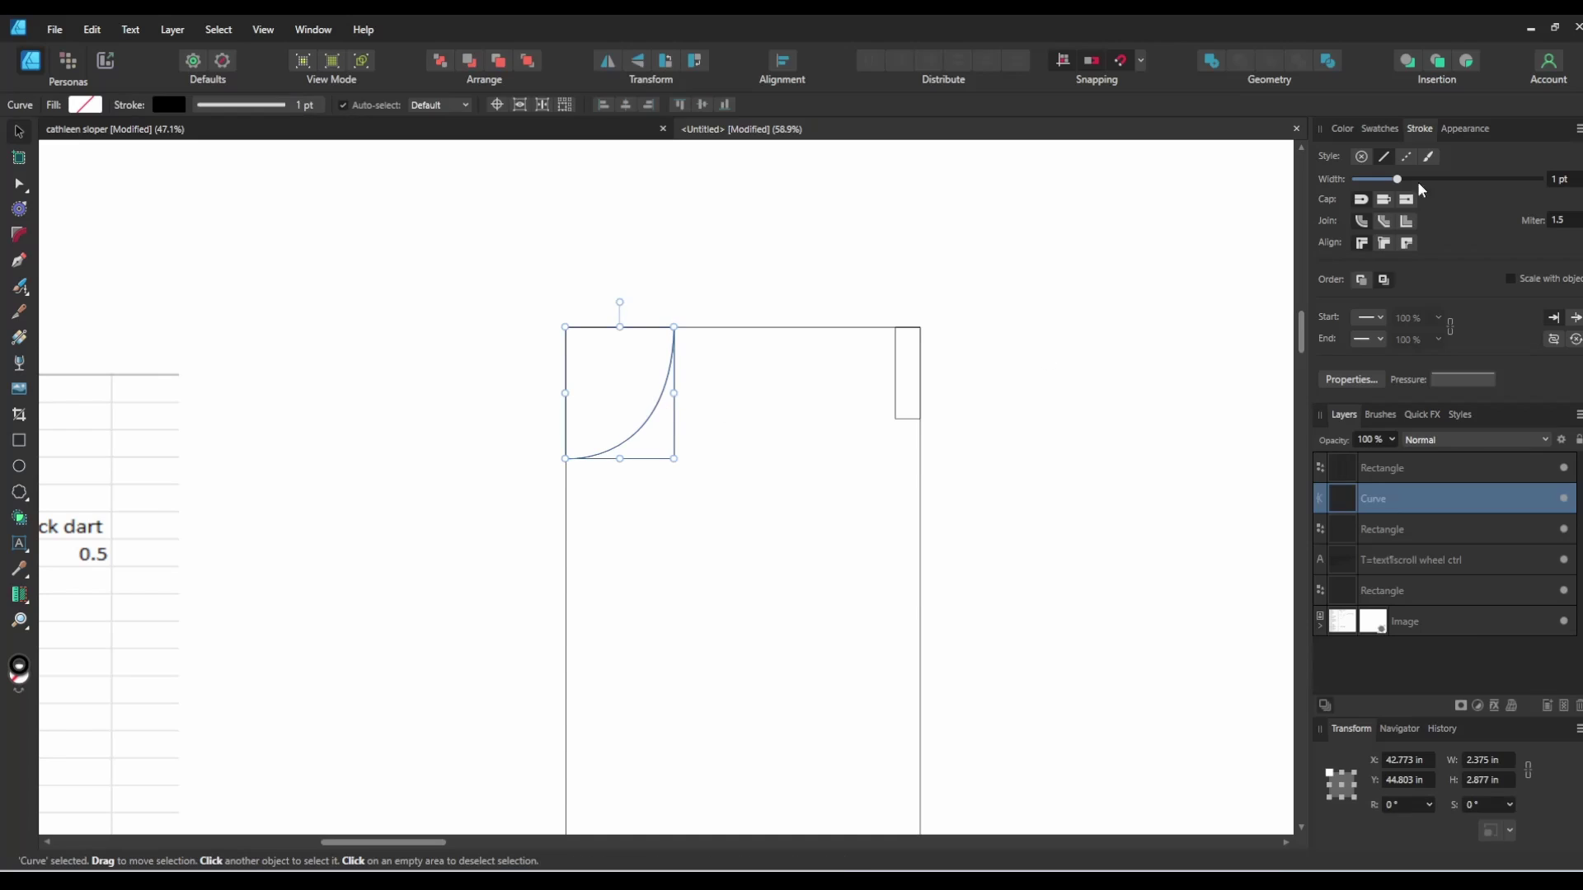
Step: Set the selected neckline curve's stroke colour to red (D62424)
click(1342, 130)
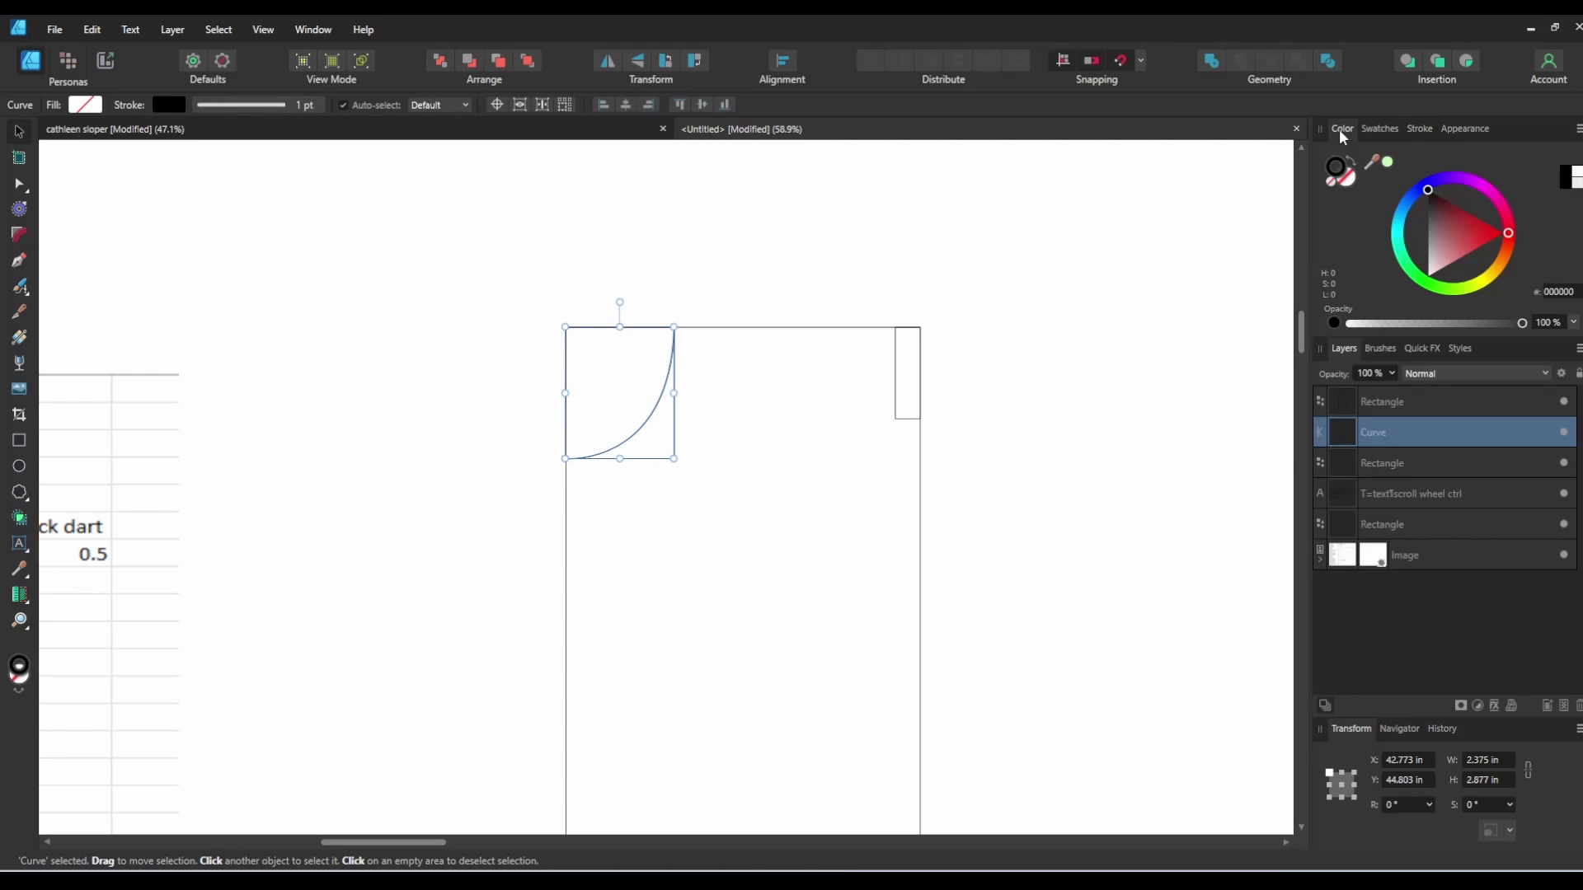
click(1480, 231)
click(404, 205)
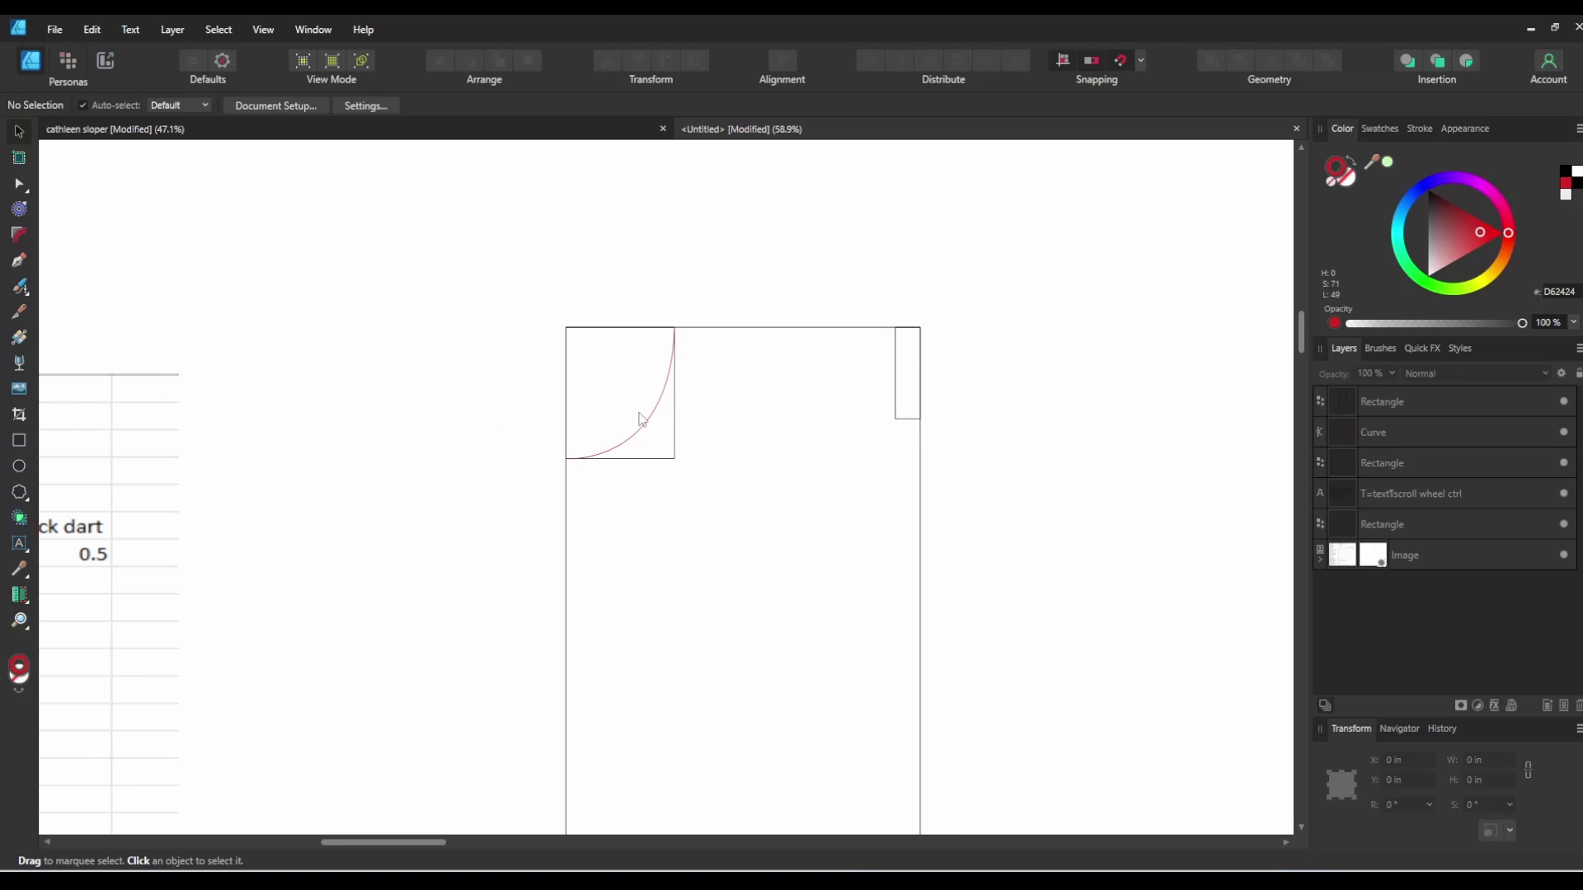
click(18, 260)
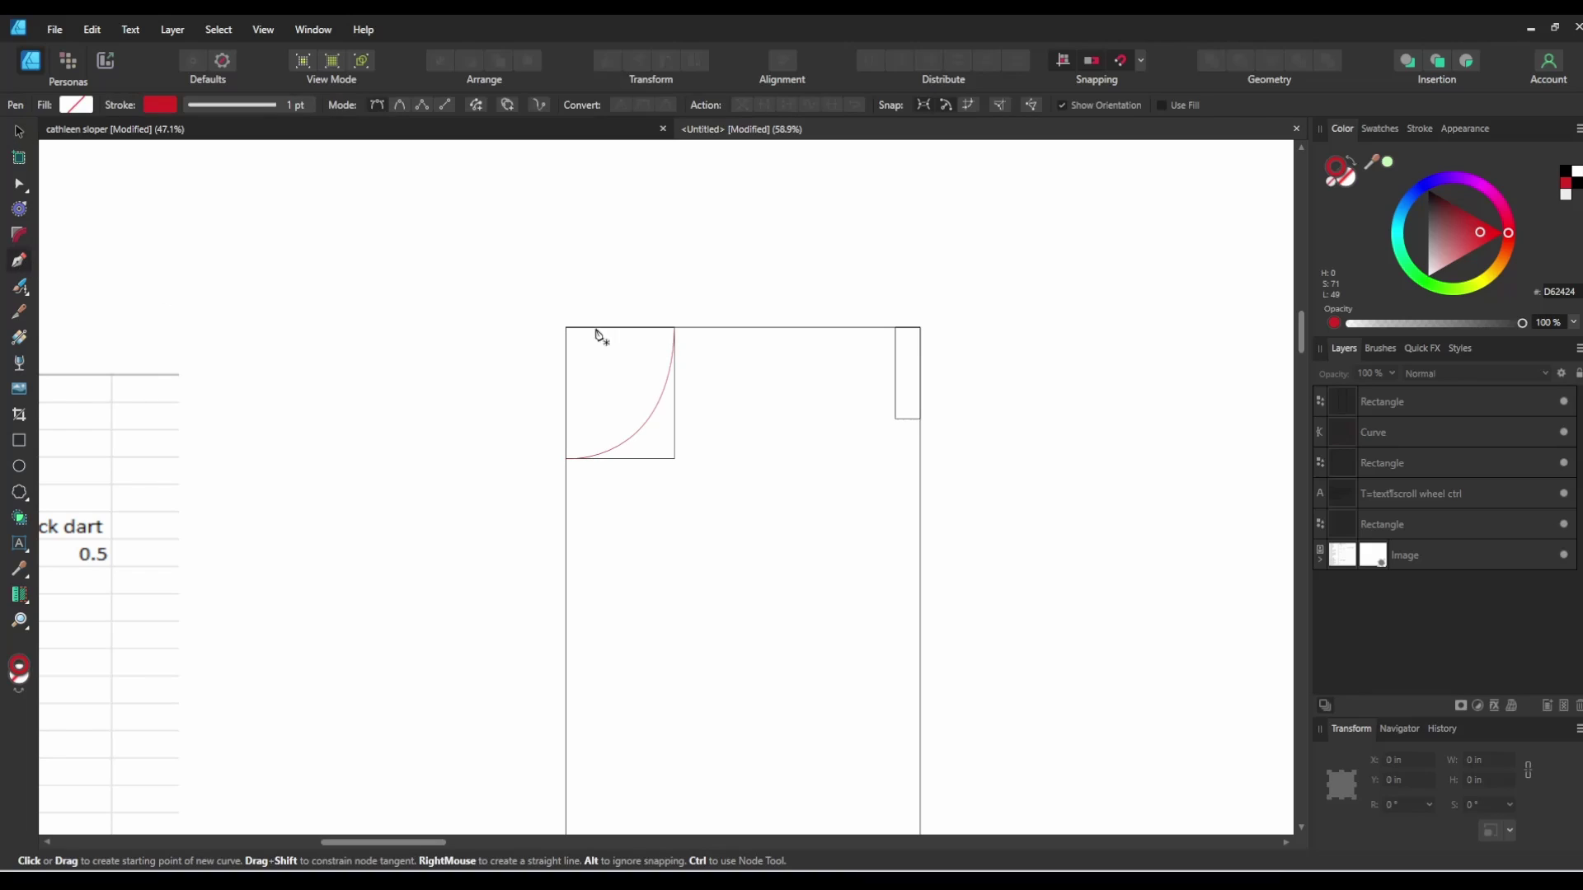
Step: Draw a straight line from the neckline's top end to the narrow rectangle's bottom-right corner
click(674, 327)
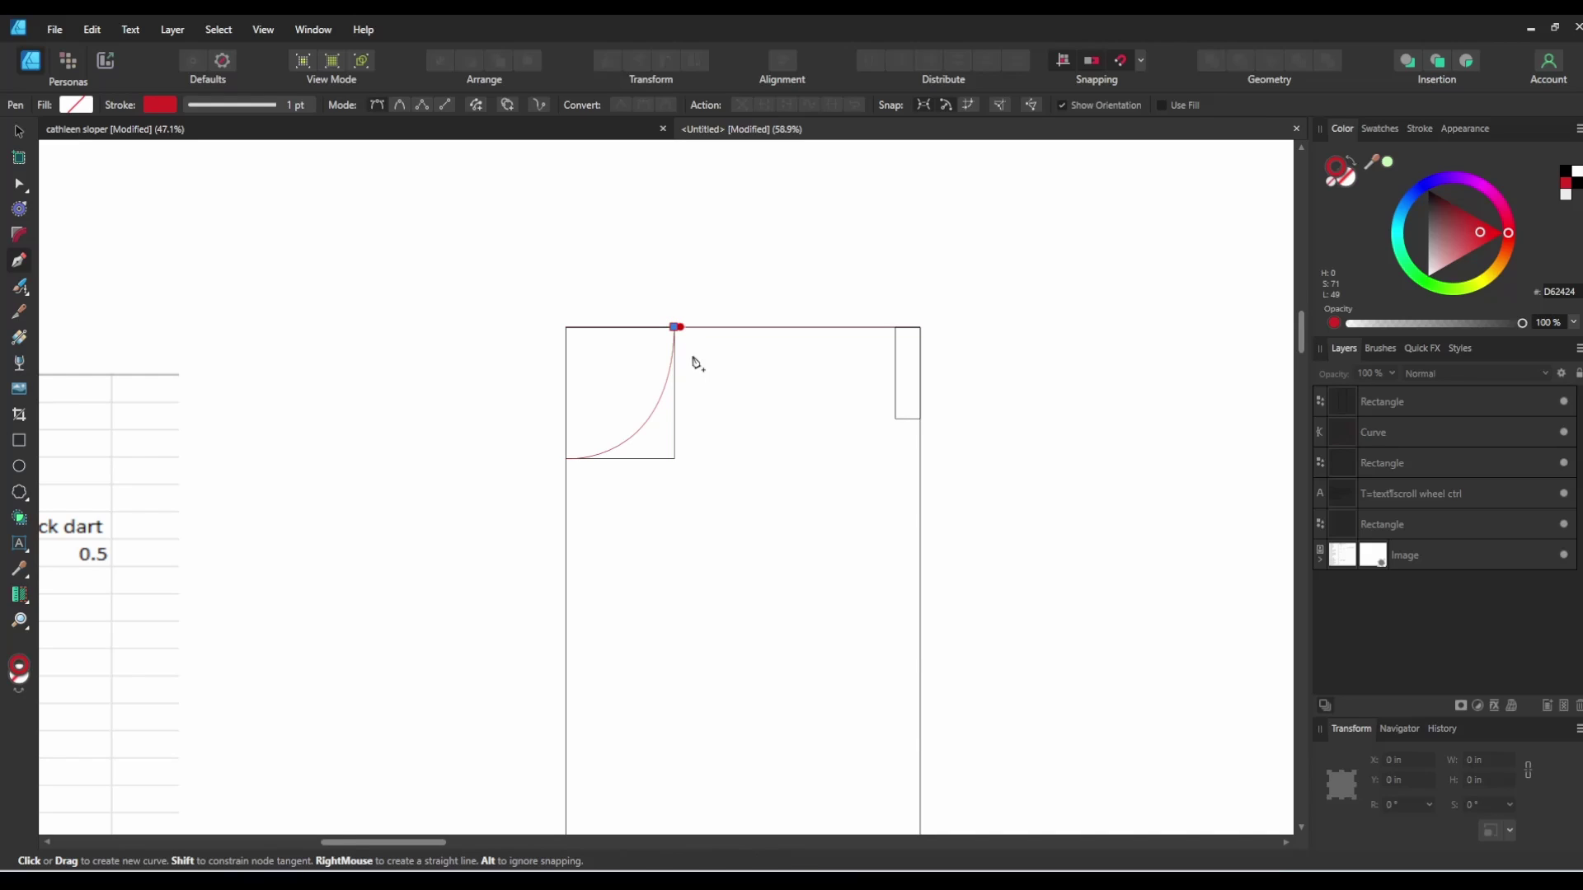
click(919, 419)
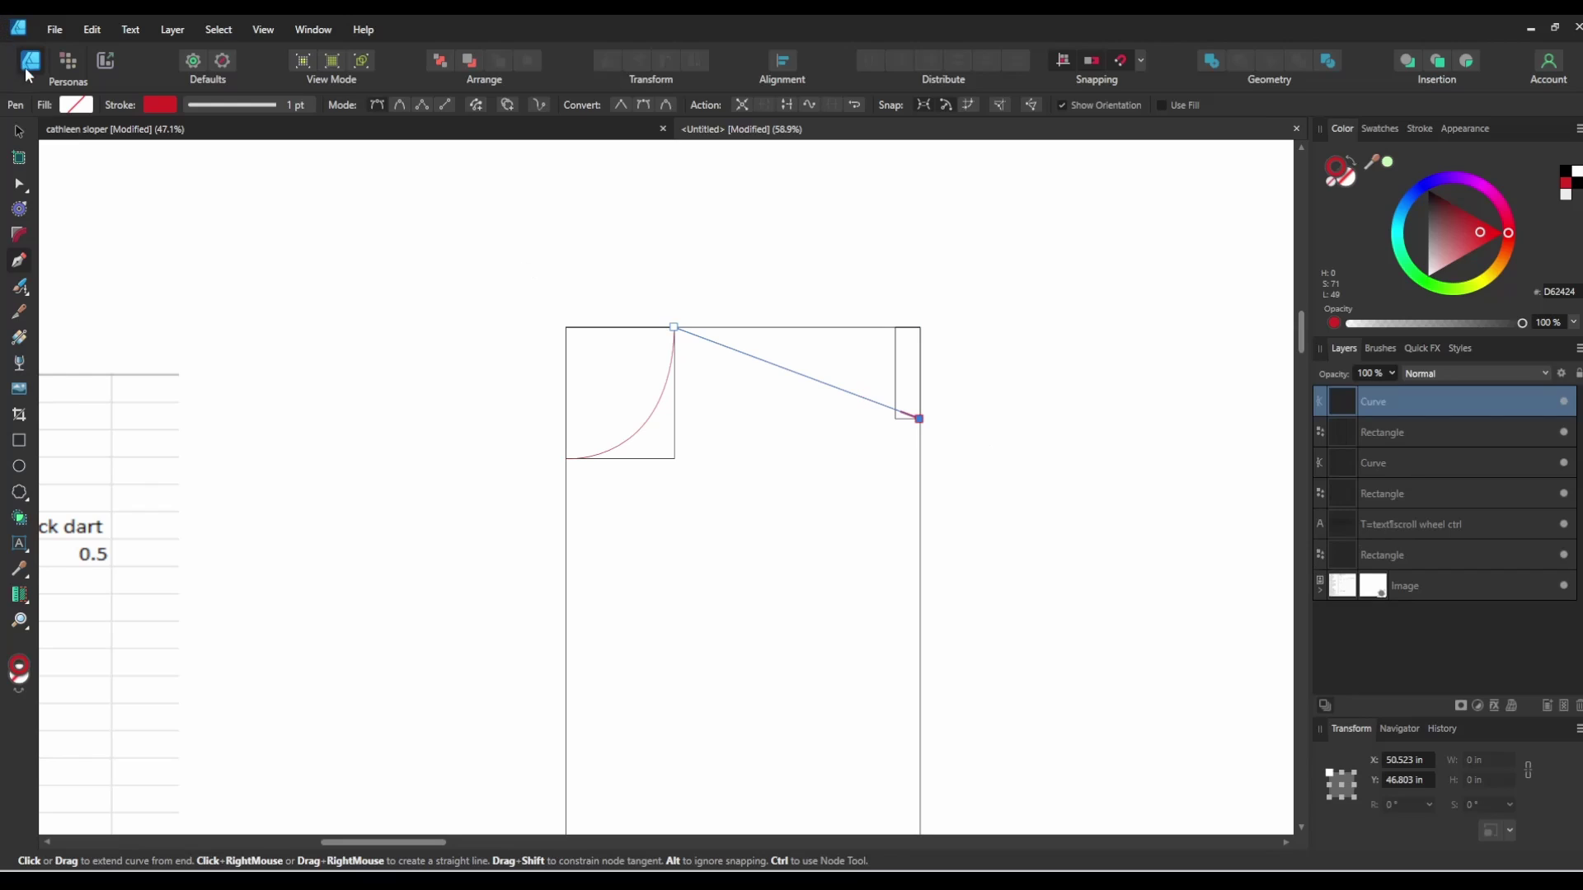
click(19, 132)
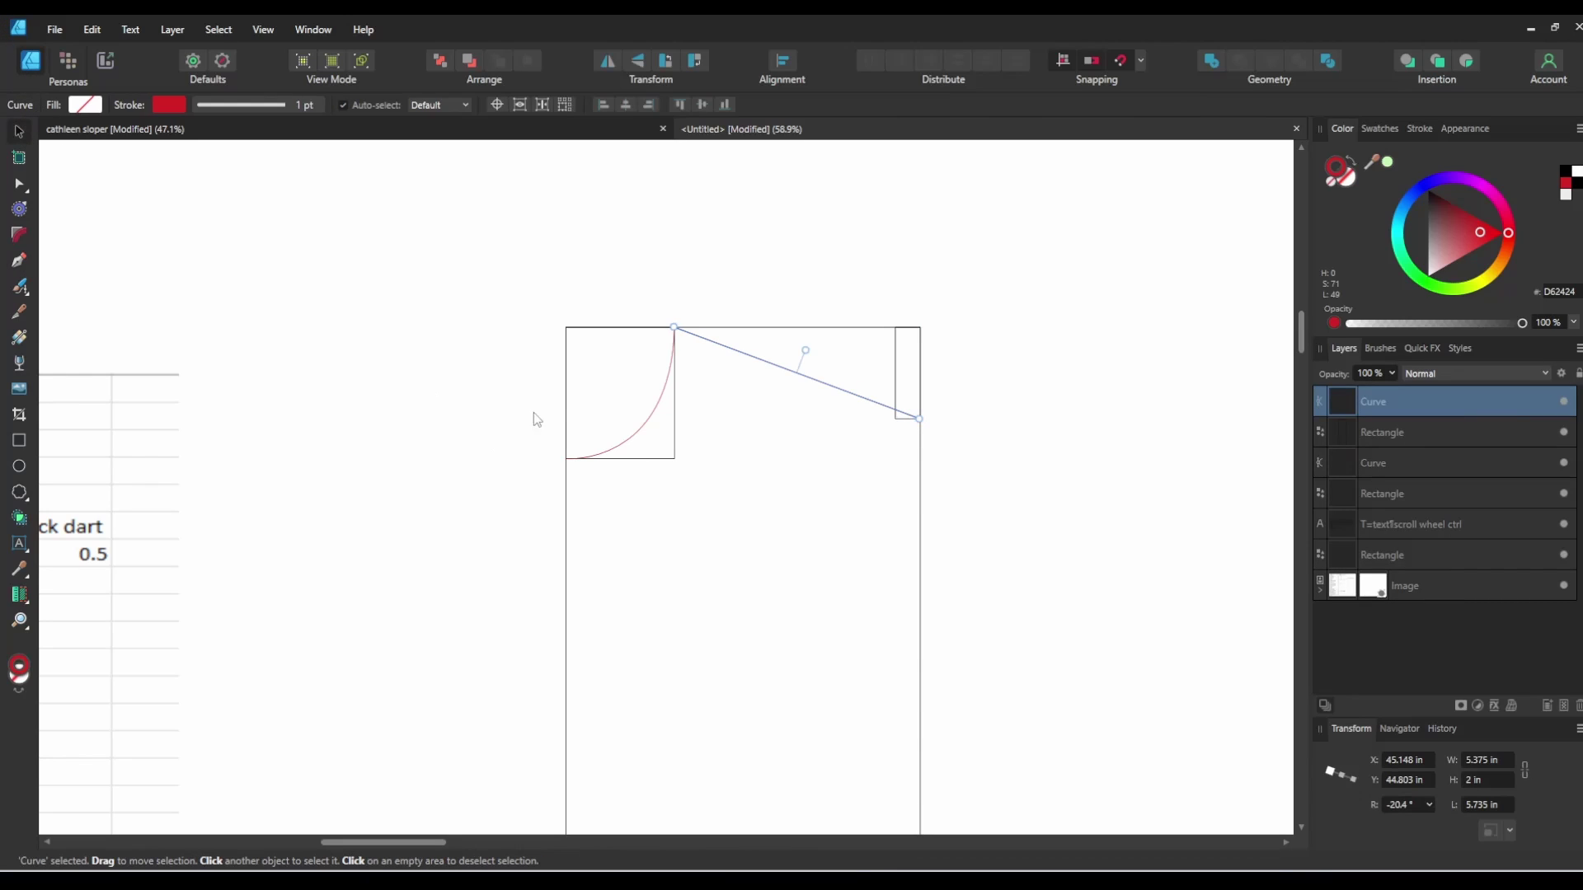
click(1037, 390)
click(858, 402)
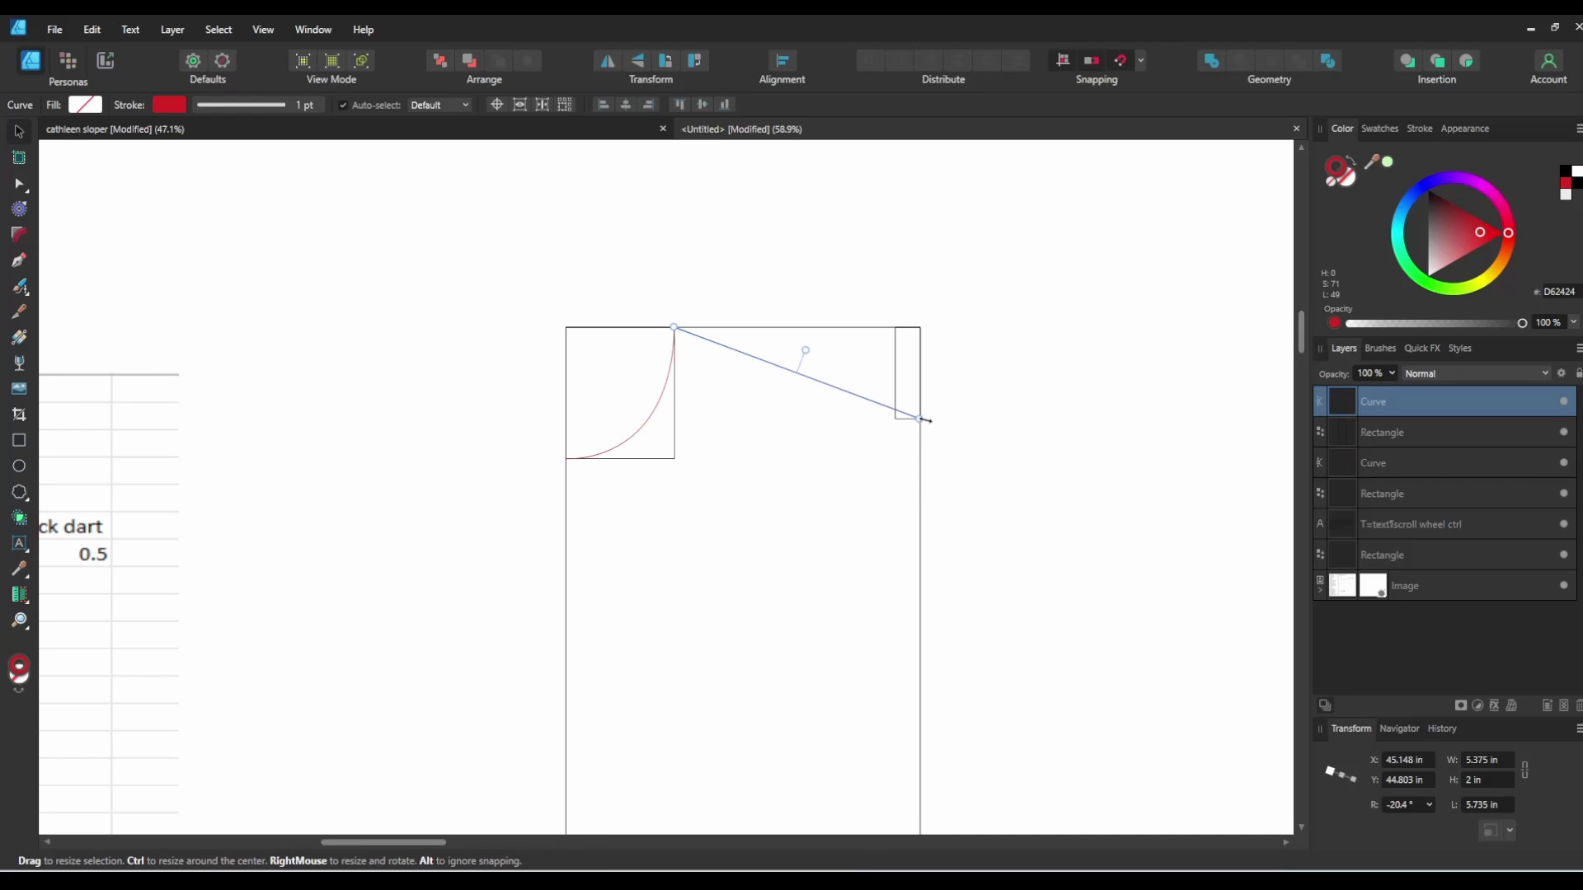
click(805, 541)
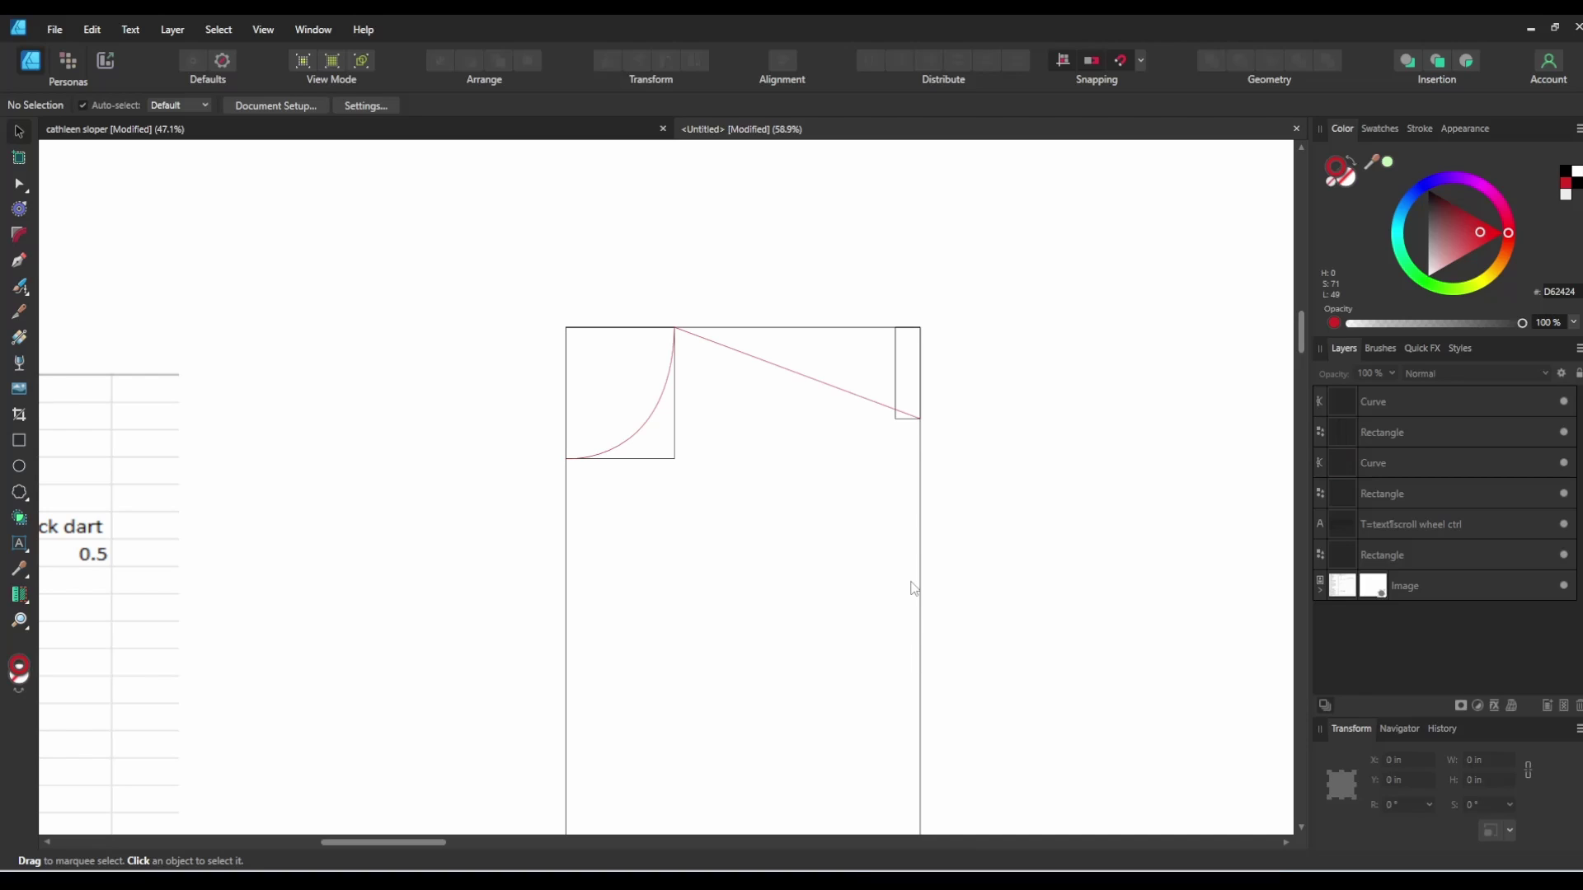
scroll(827, 334, down, 2)
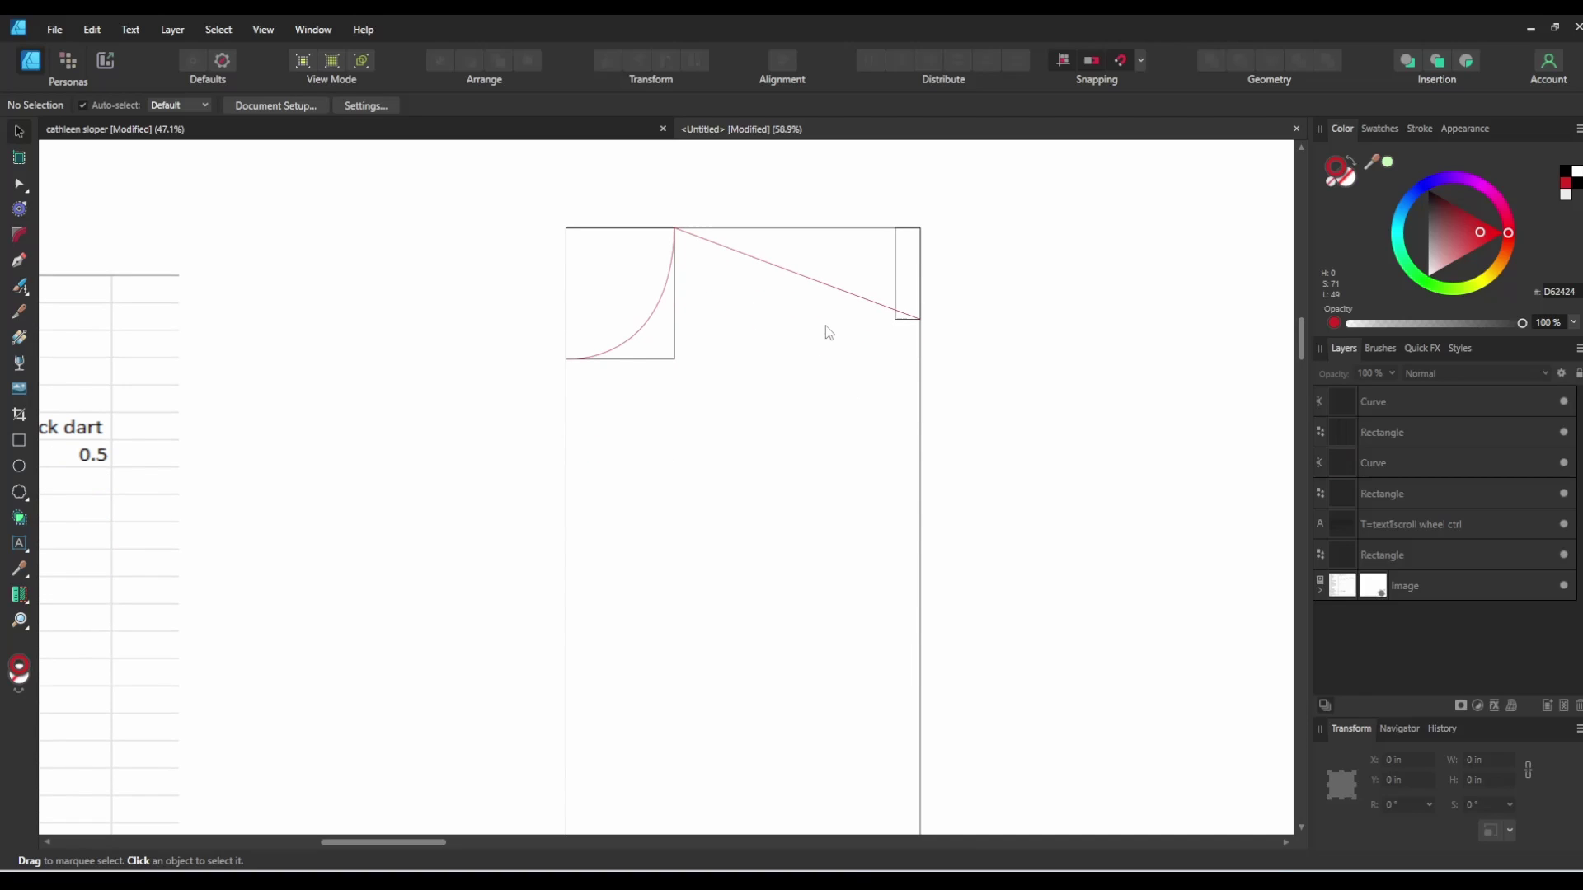
click(853, 229)
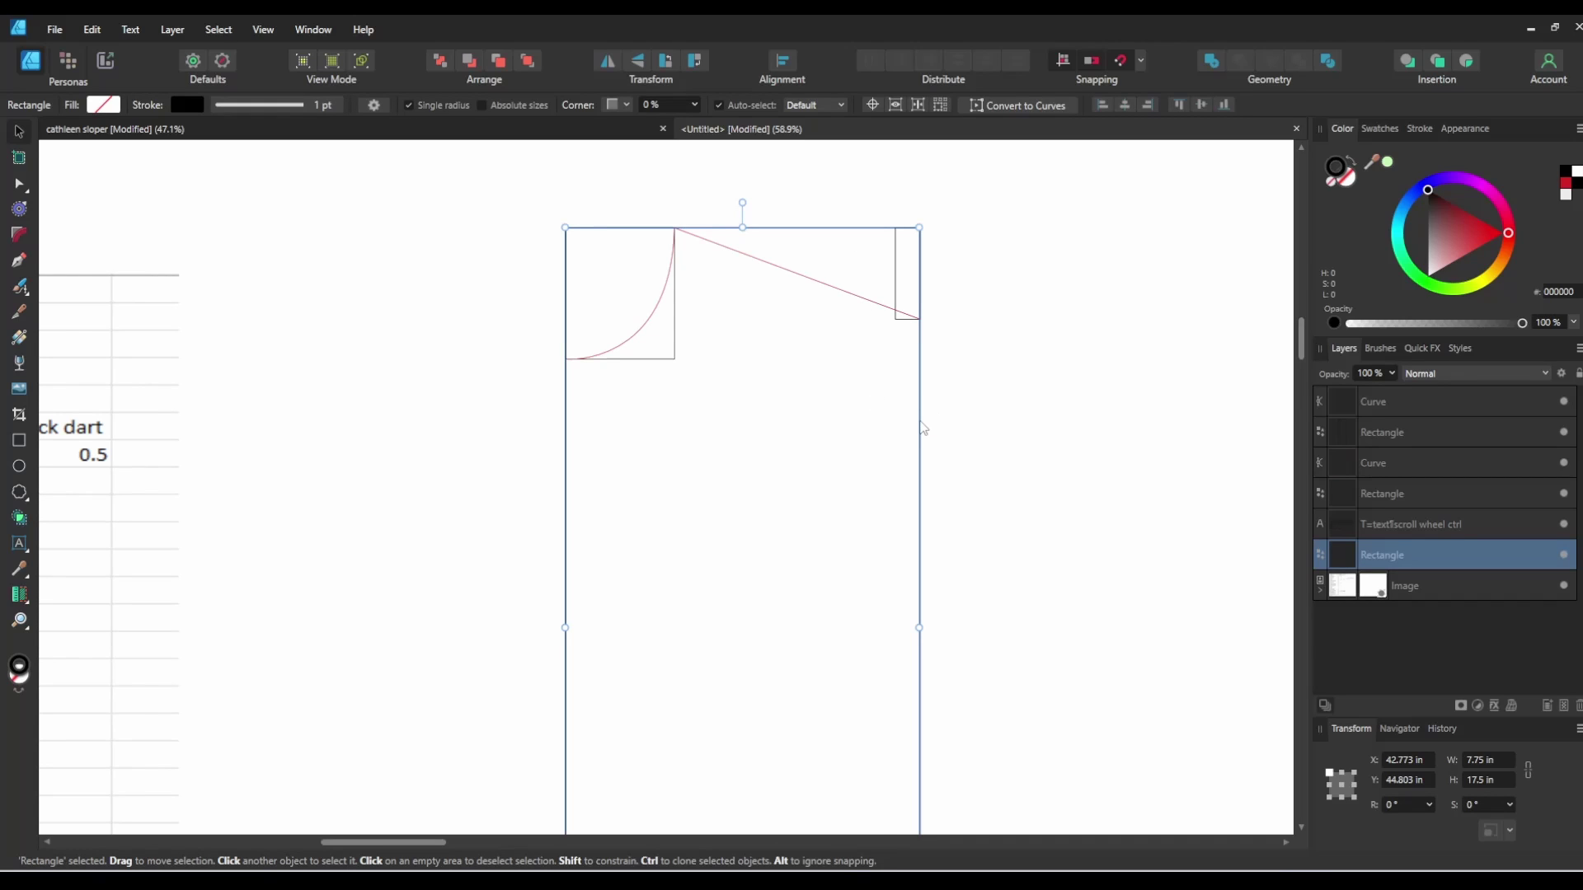
scroll(923, 428, down, 2)
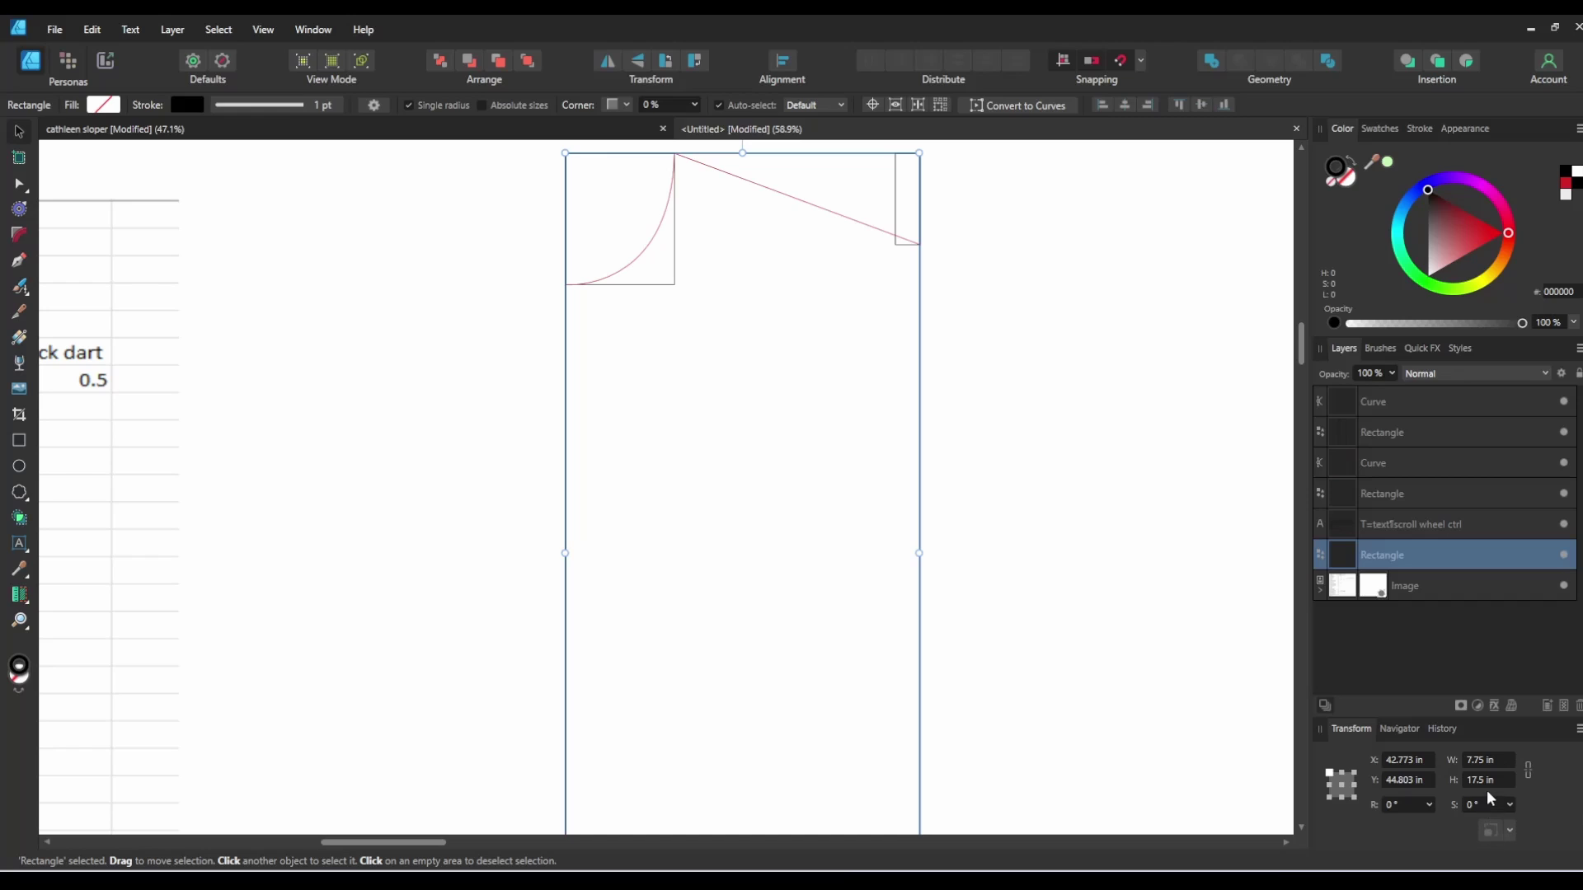
click(1505, 760)
text(9)
key(Return)
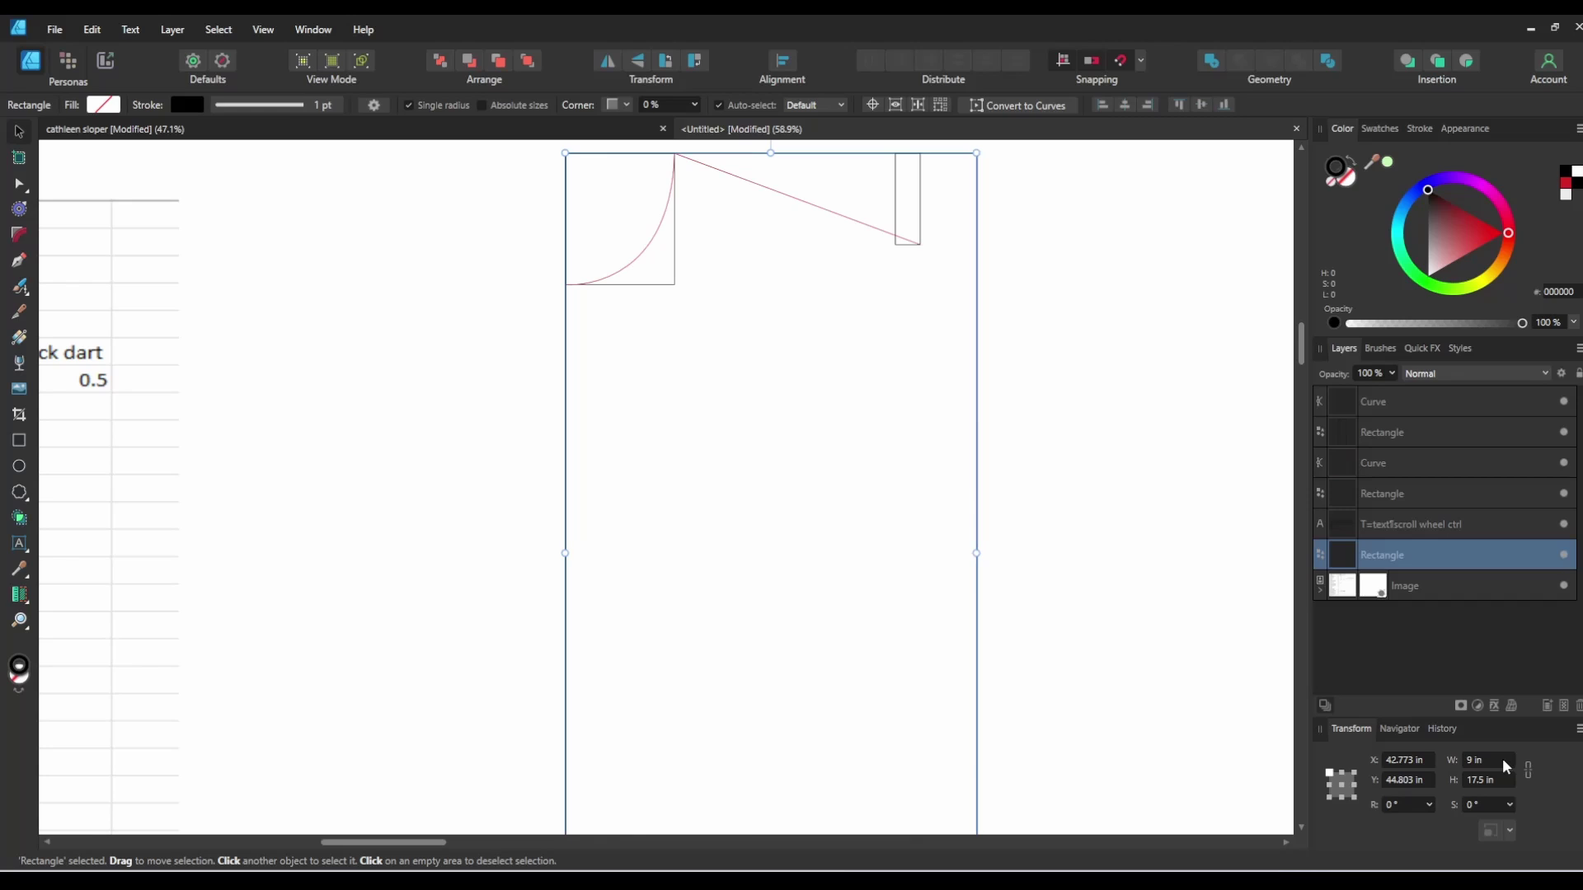
click(1025, 506)
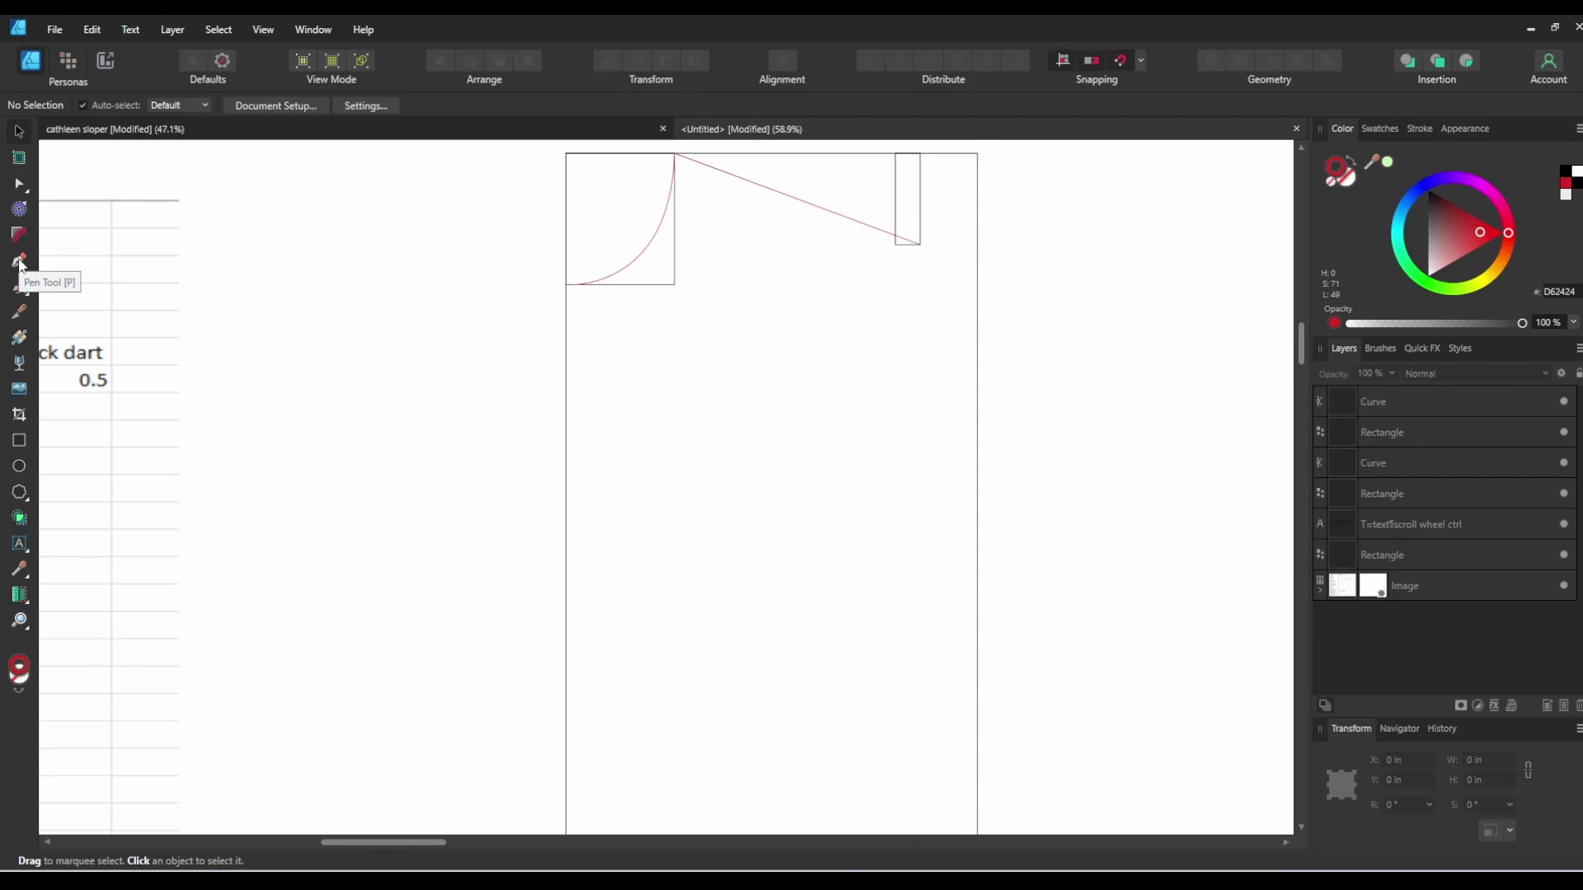
Step: Draw a rectangle from the draft's top-left corner and size it to 9 in wide by 10 in tall
click(19, 440)
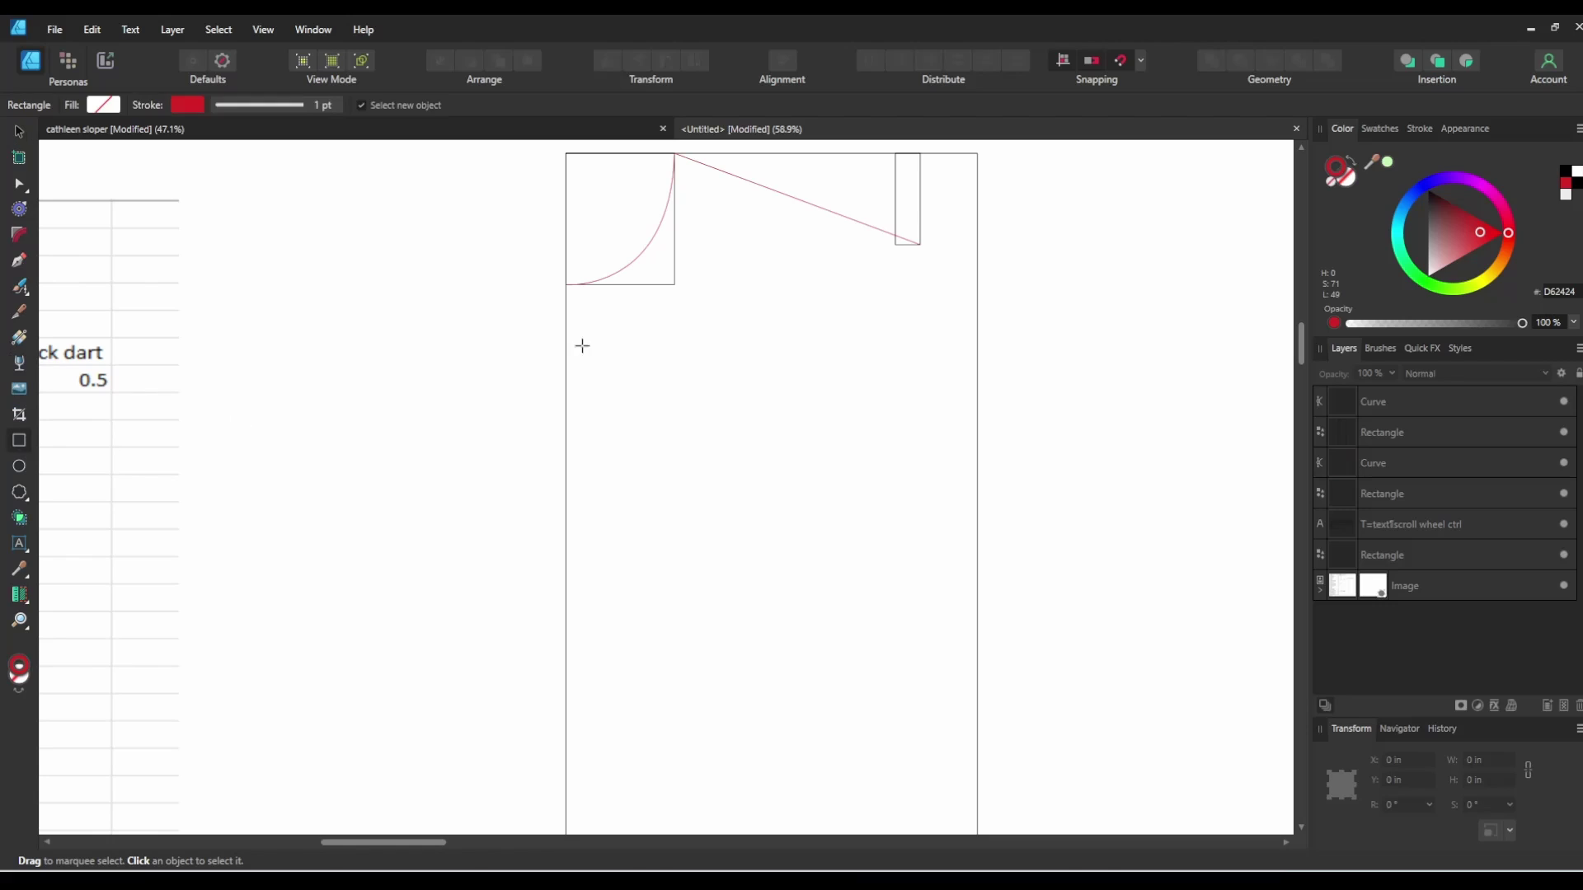
drag(568, 167, 976, 481)
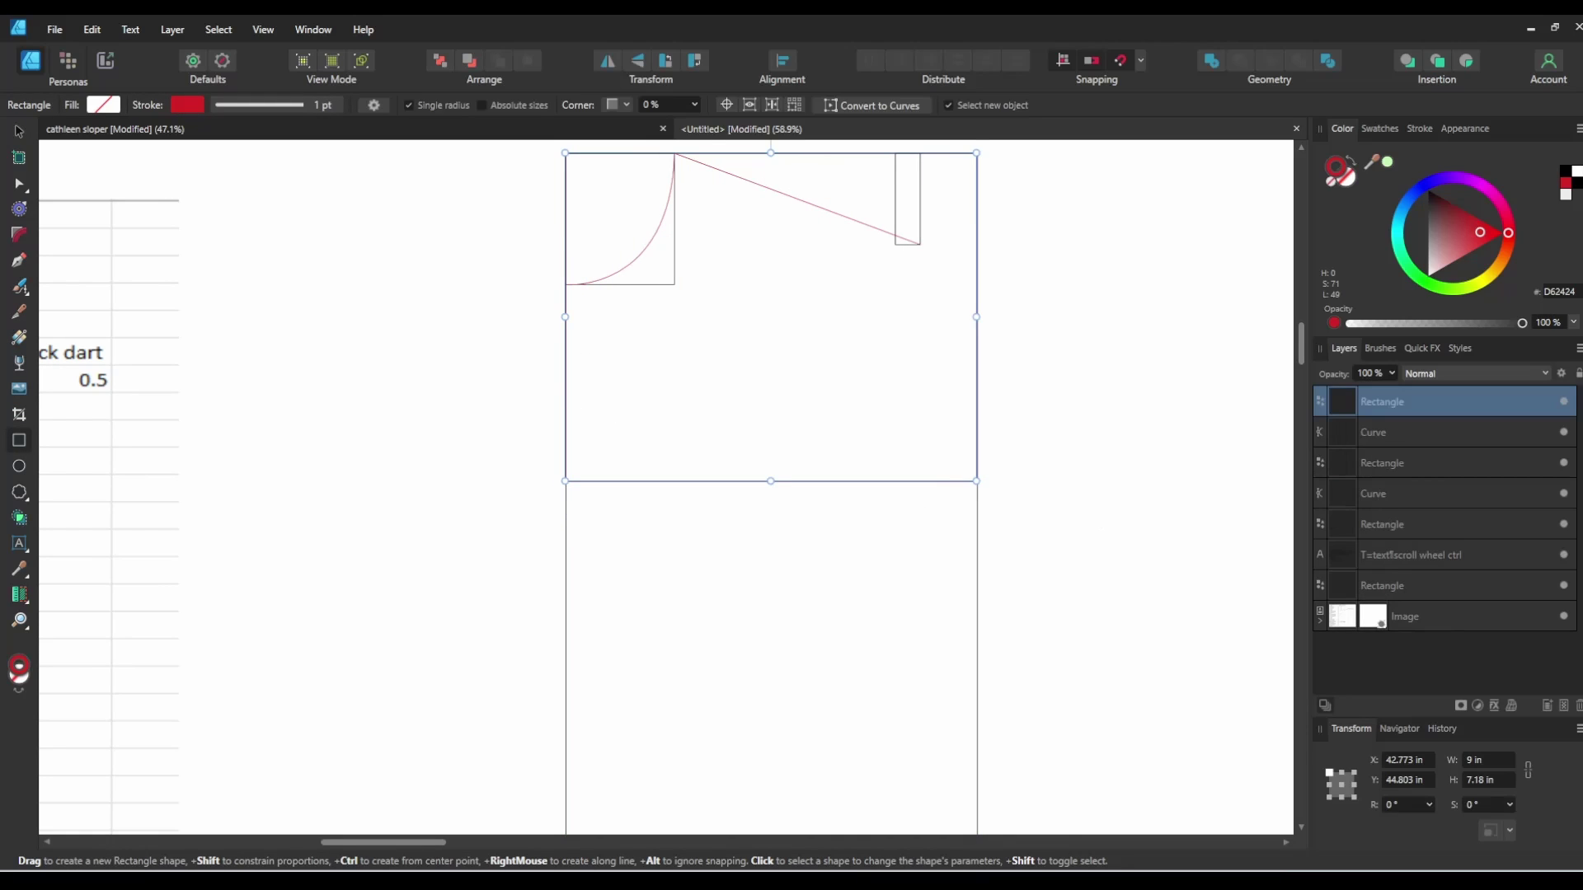
click(1488, 780)
text(10)
key(shift+Tab)
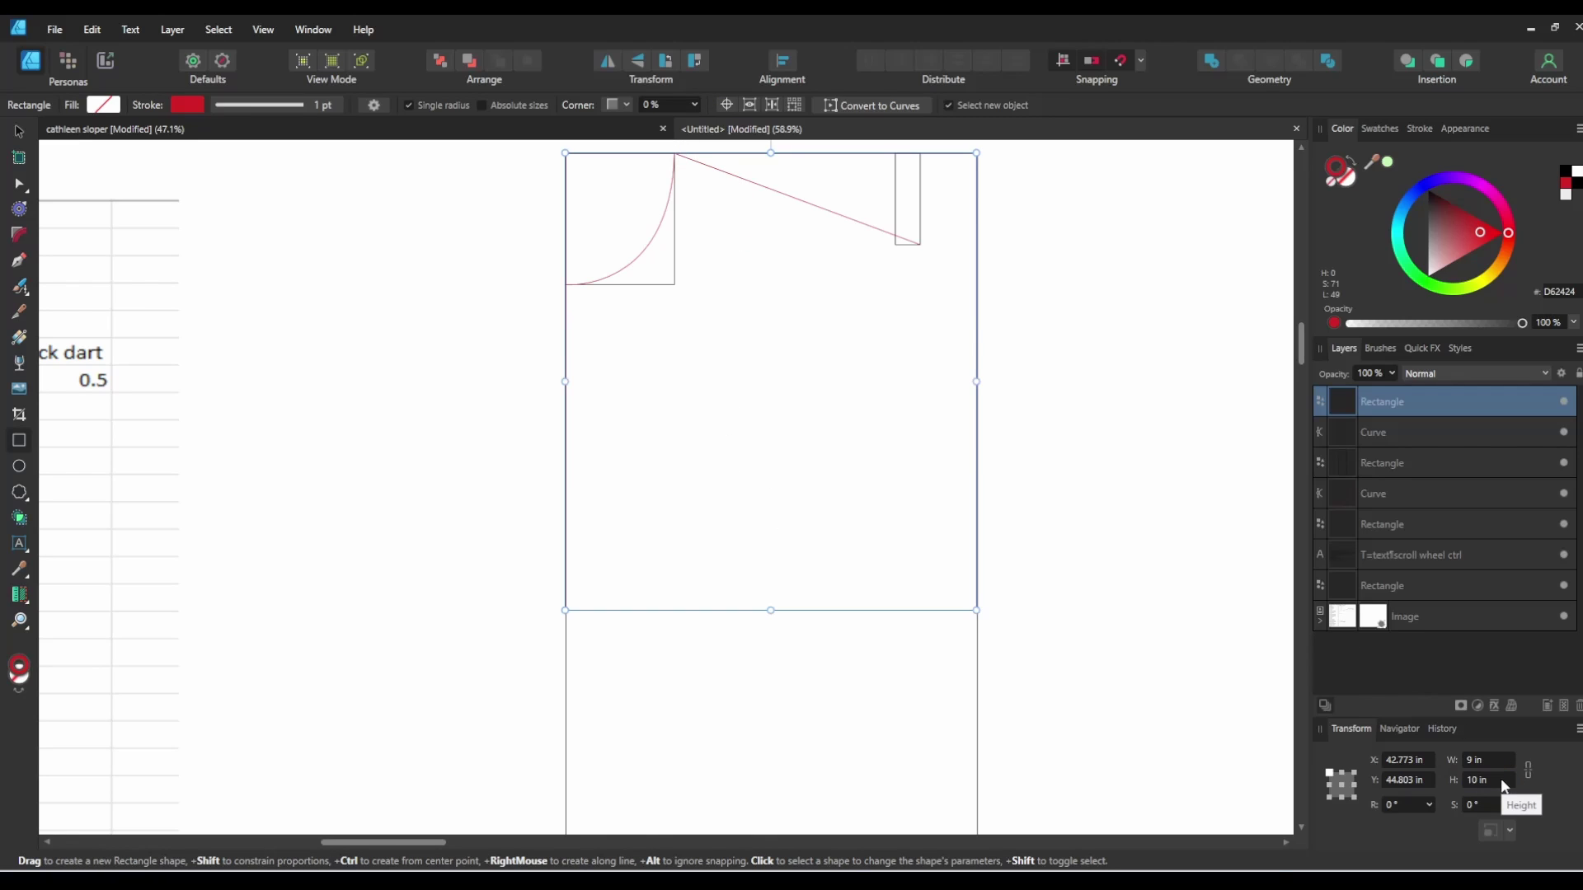
text(10)
key(Return)
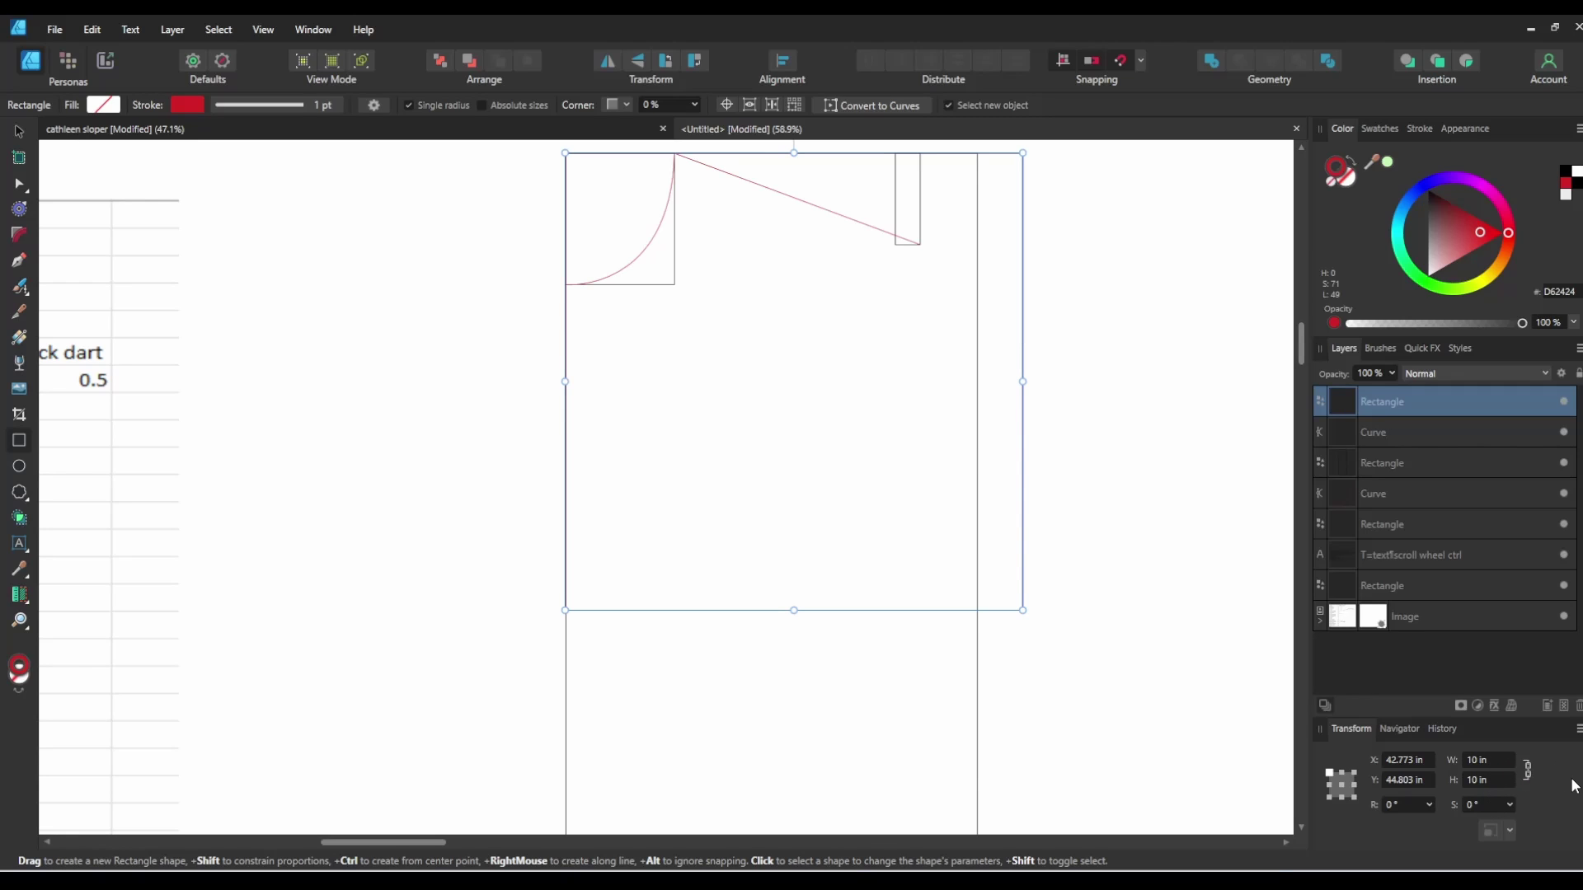
click(1496, 760)
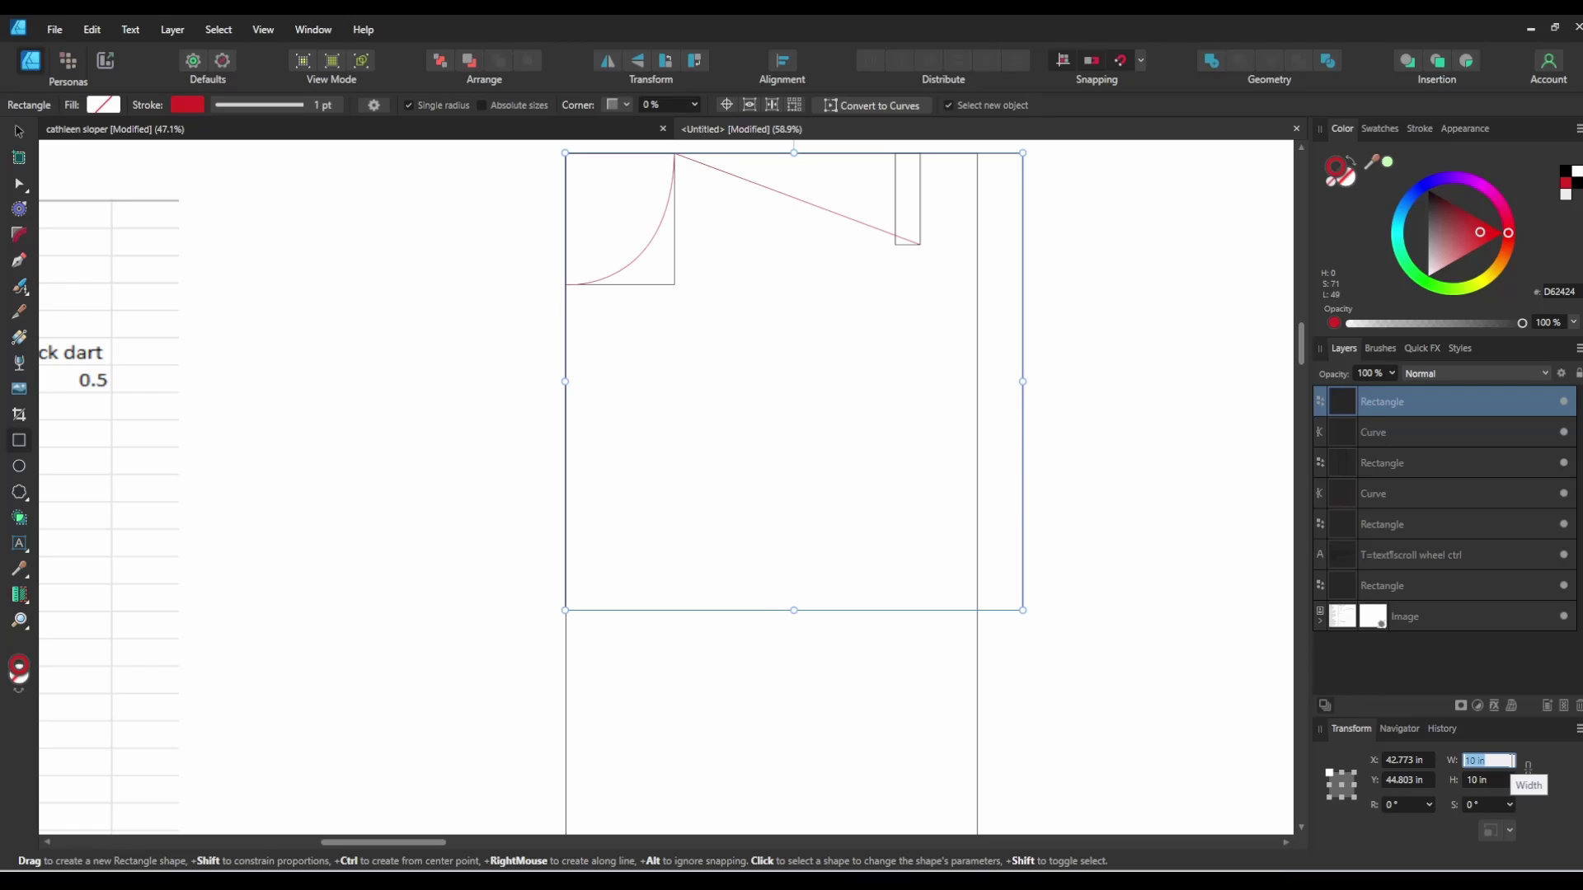
text(9)
key(Return)
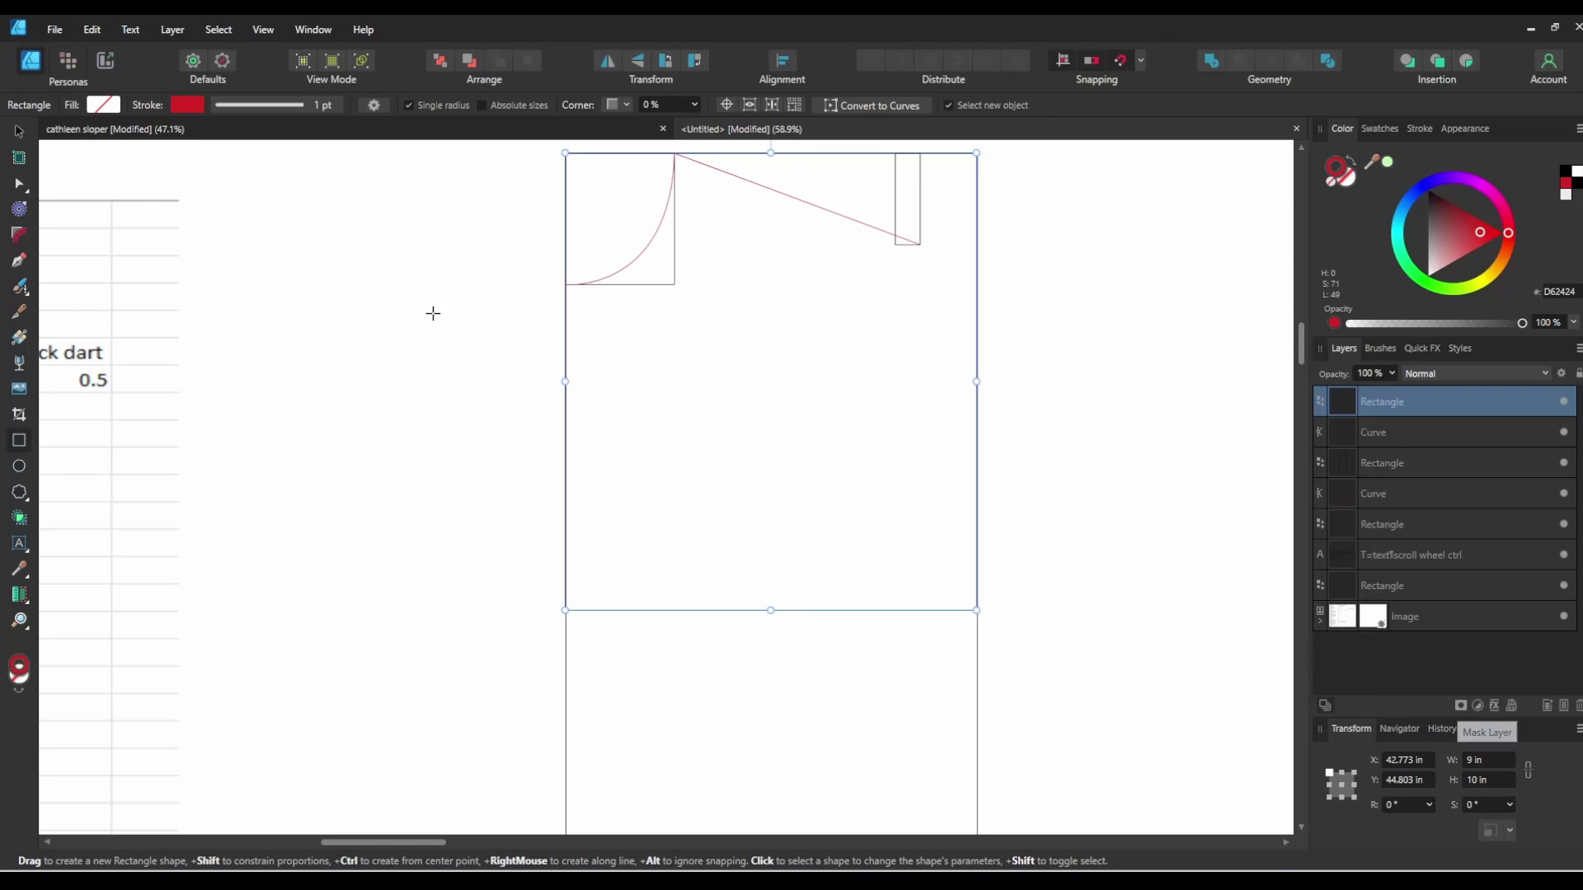
click(18, 130)
click(281, 371)
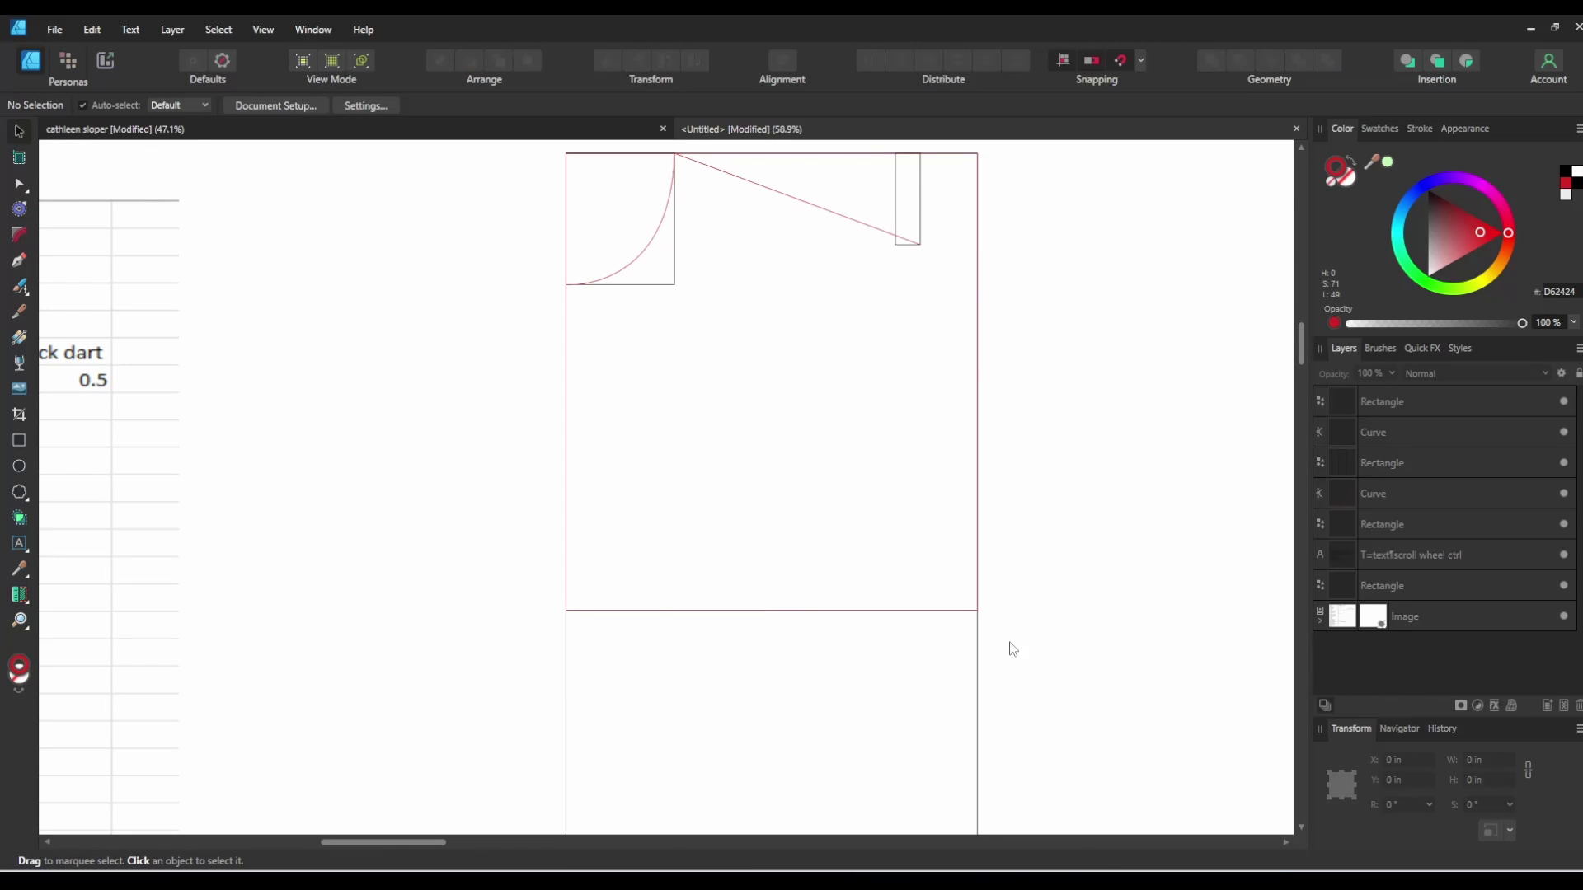
Step: Give the 9 × 10 in rectangle a black outline
click(697, 611)
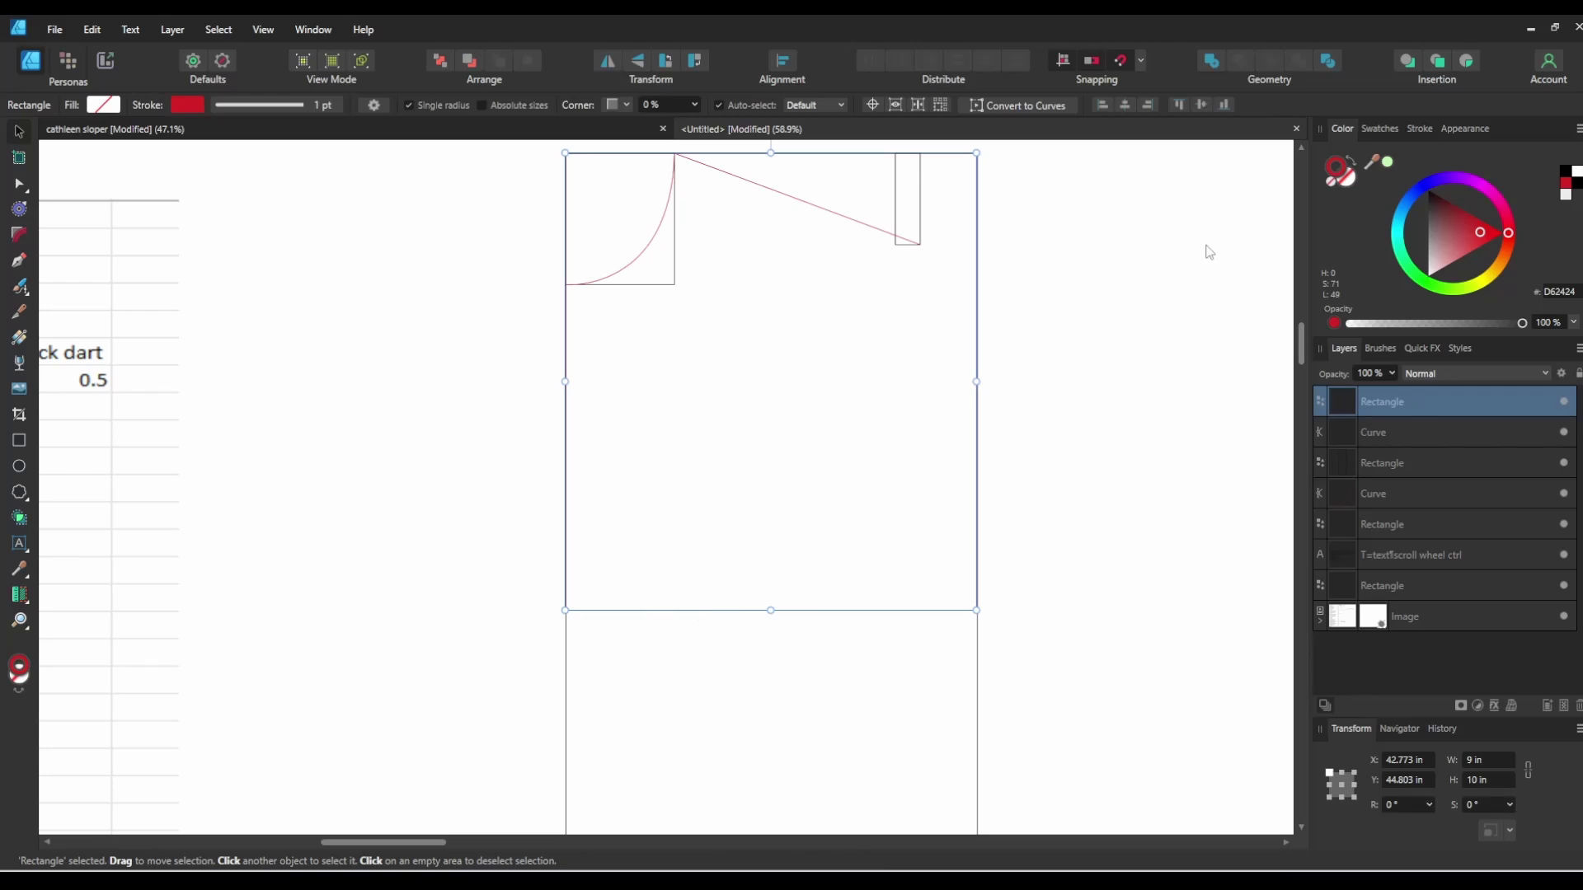
click(1566, 171)
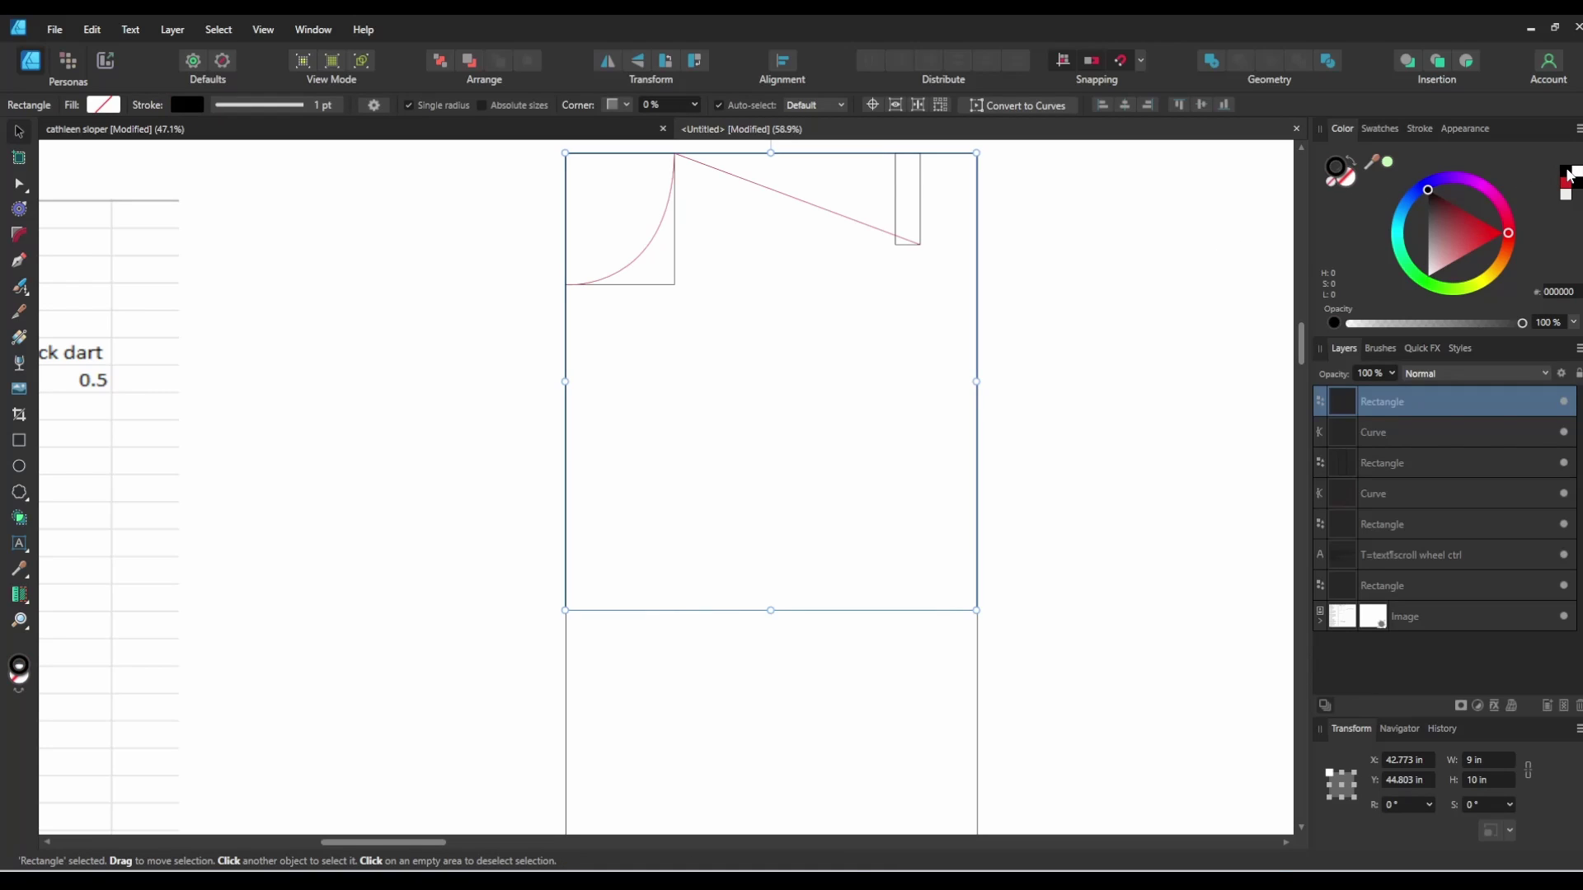
click(1050, 377)
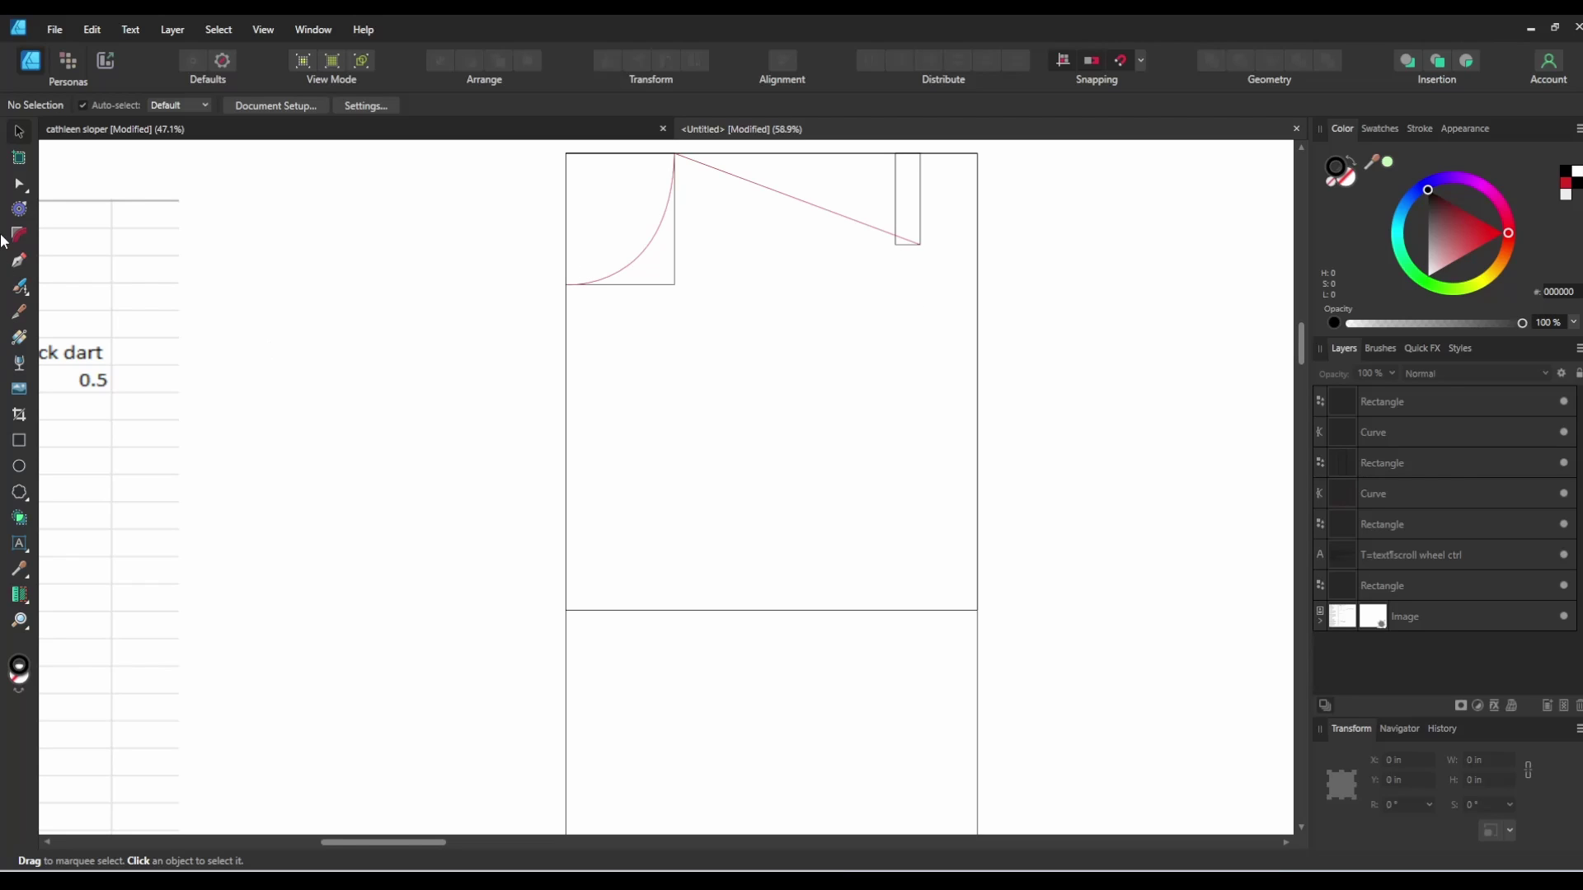
click(765, 610)
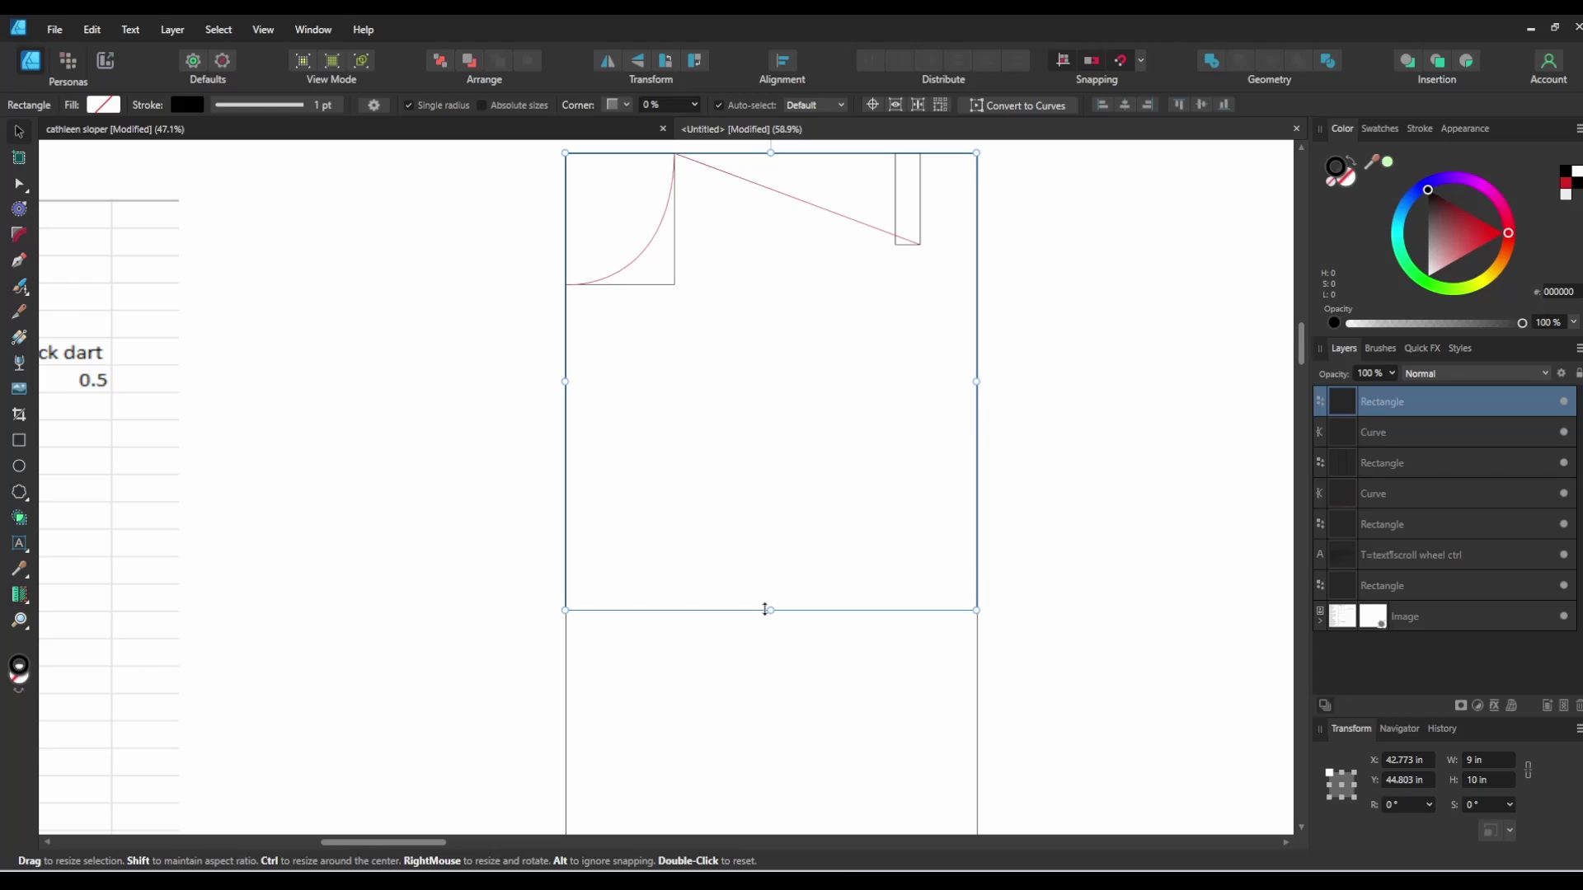
Step: Duplicate the rectangle, resize the copy to 7 × 3 in and lower it to the neck curve's base
key(ctrl+j)
drag(770, 609, 781, 449)
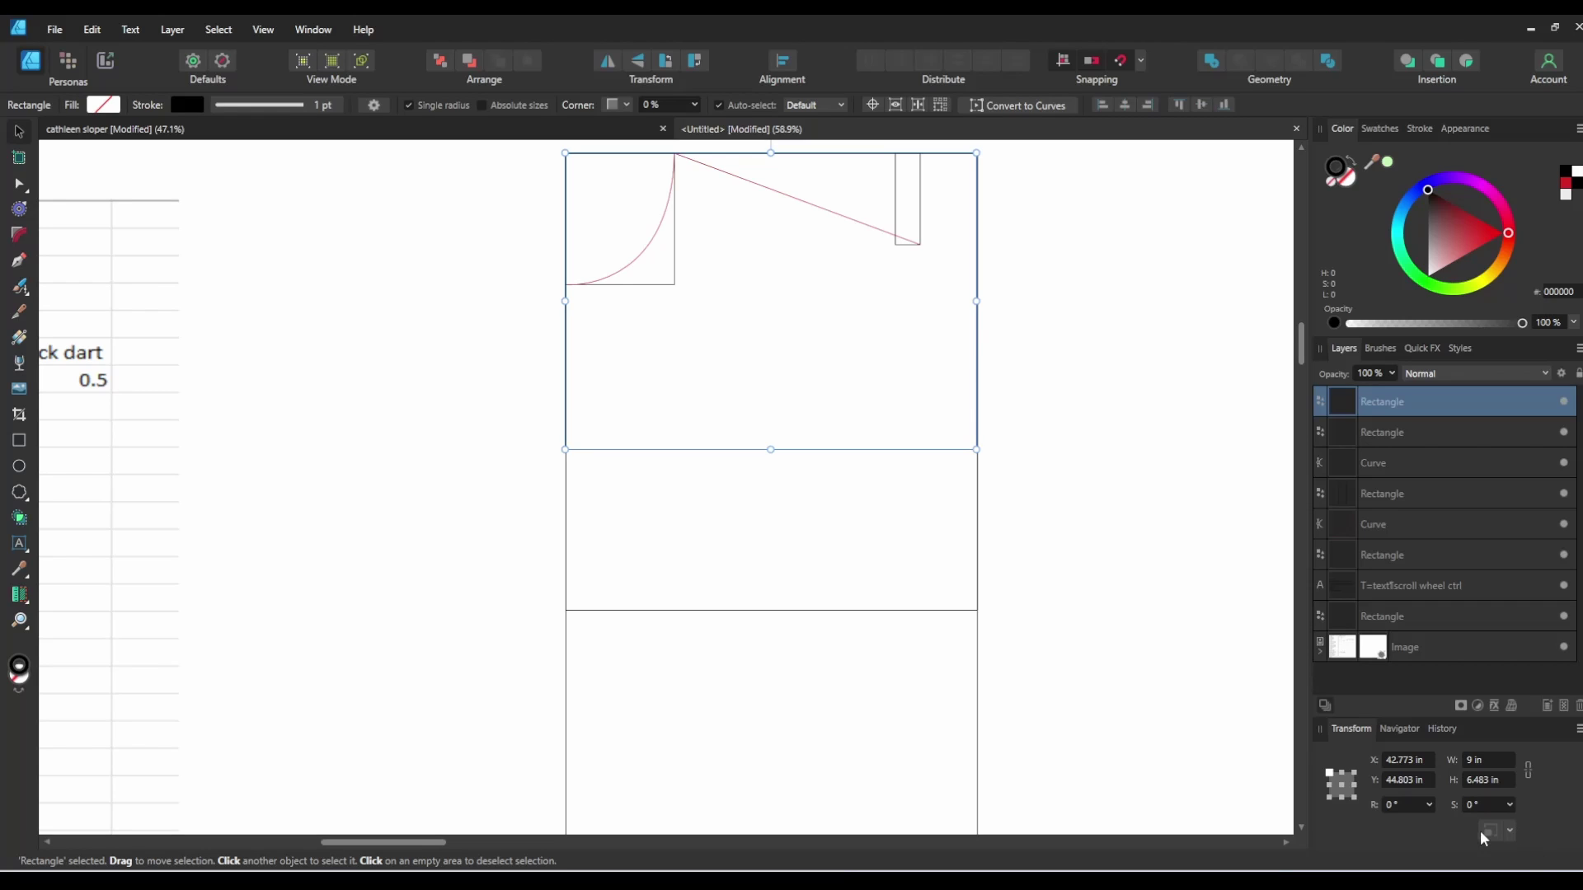
click(1508, 760)
text(7)
key(Return)
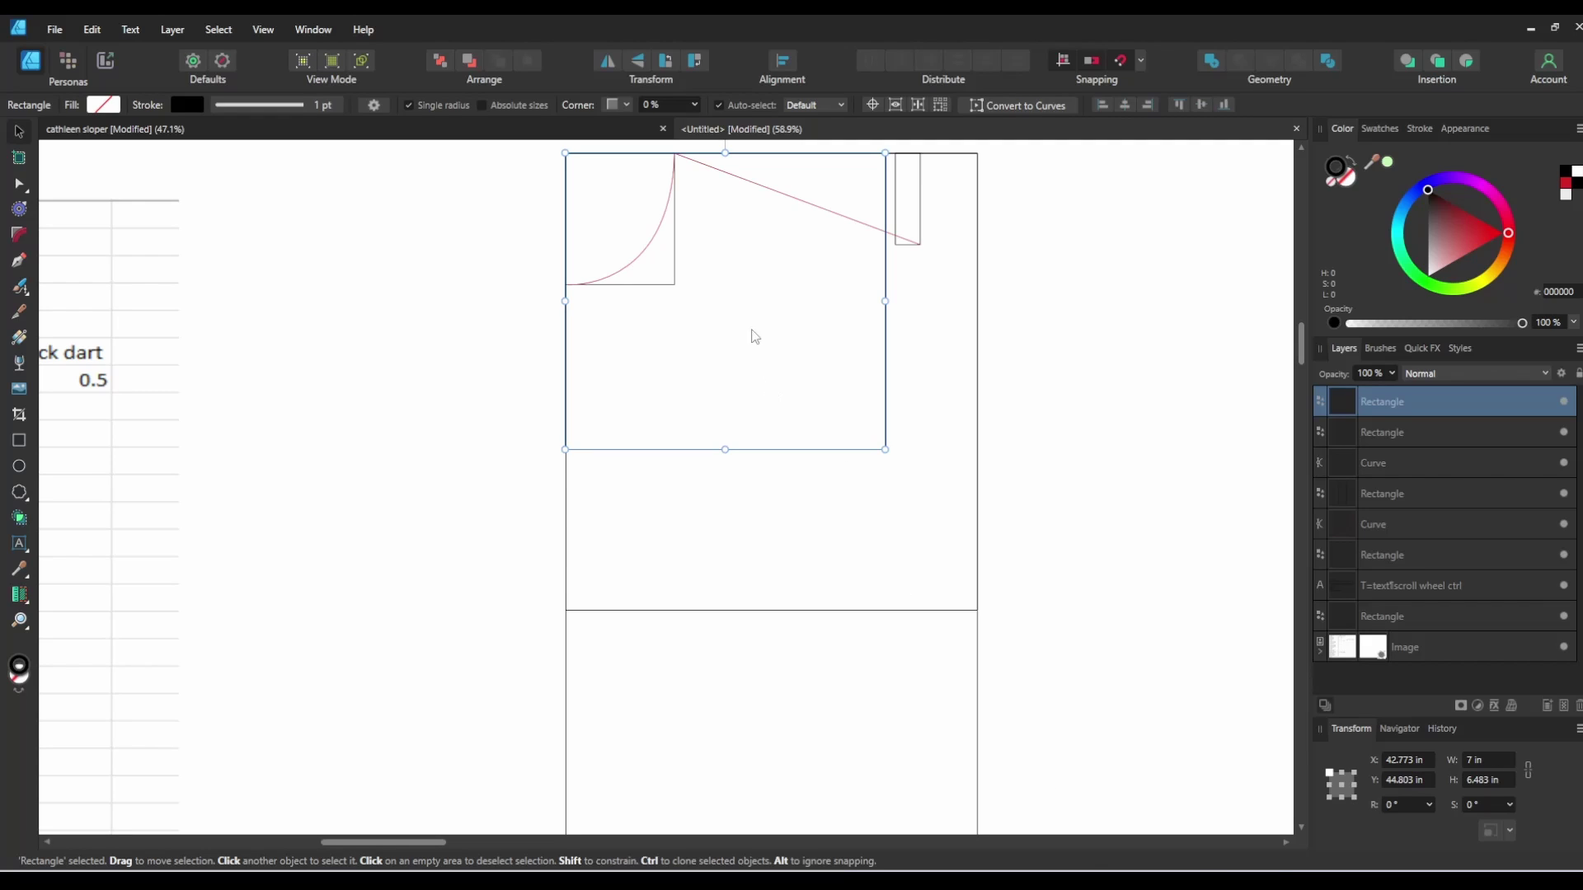
drag(760, 177, 751, 286)
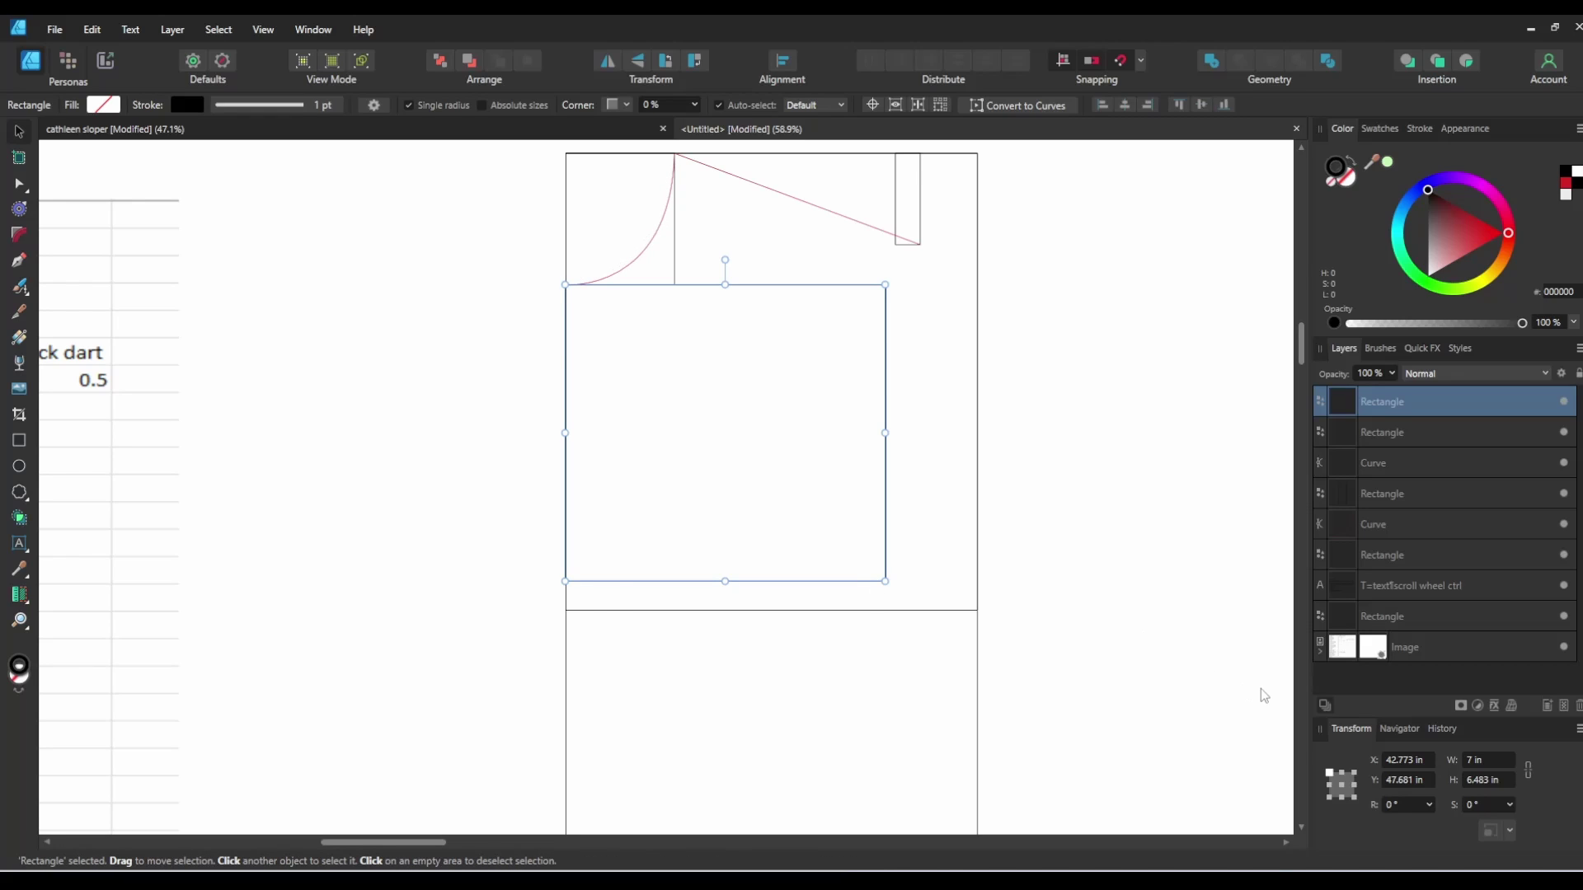
click(1508, 780)
text(3)
key(Return)
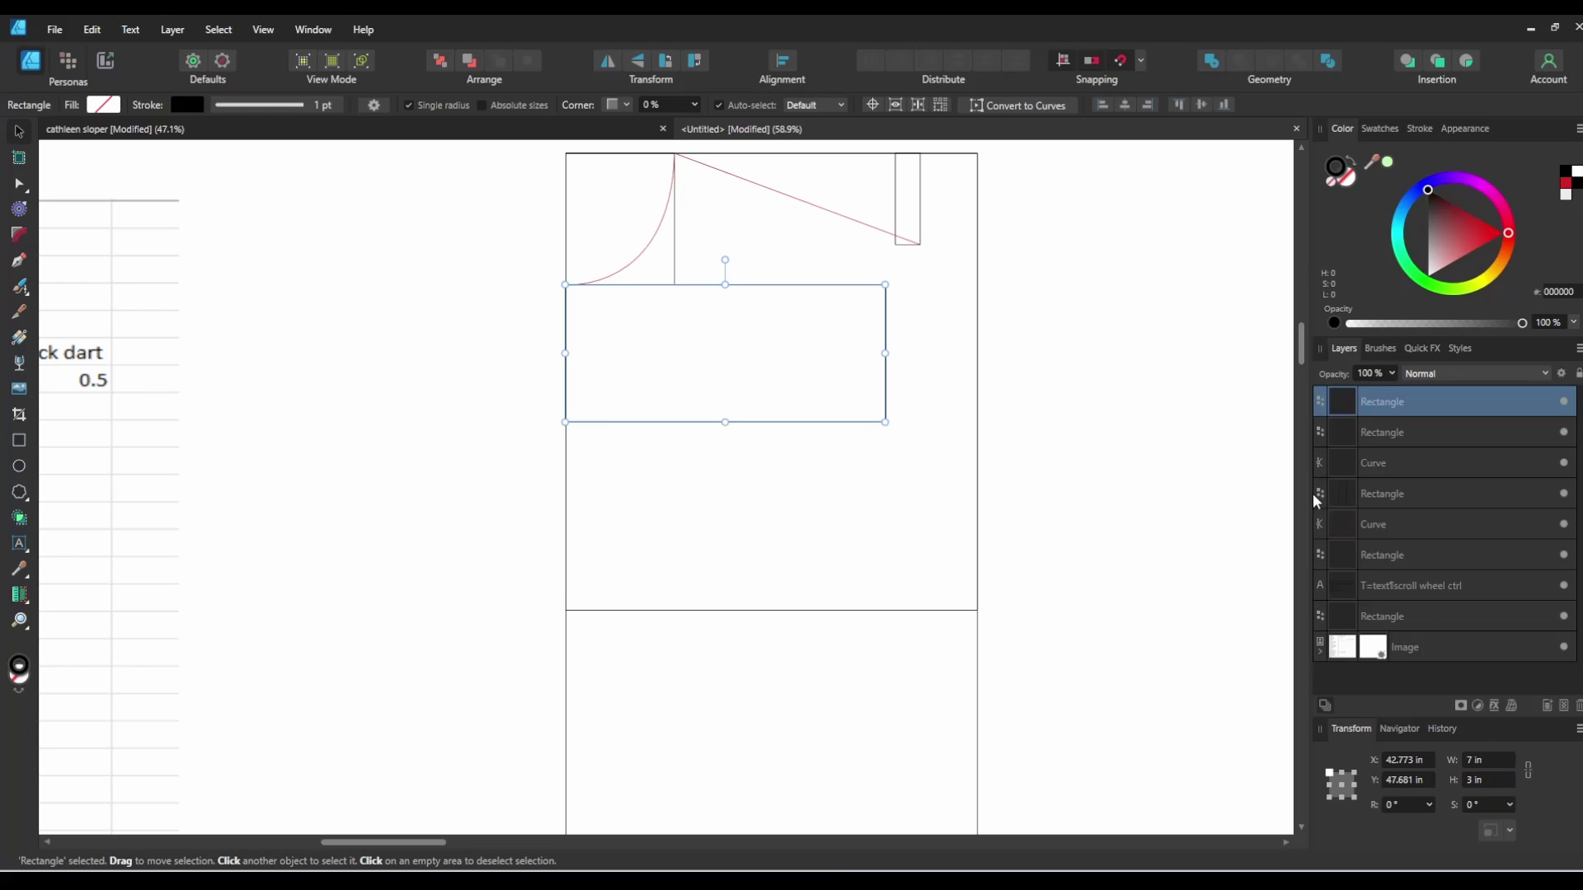
Step: Check that the short rectangle snaps to the neck line, then select the large outer rectangle
click(1060, 431)
click(825, 285)
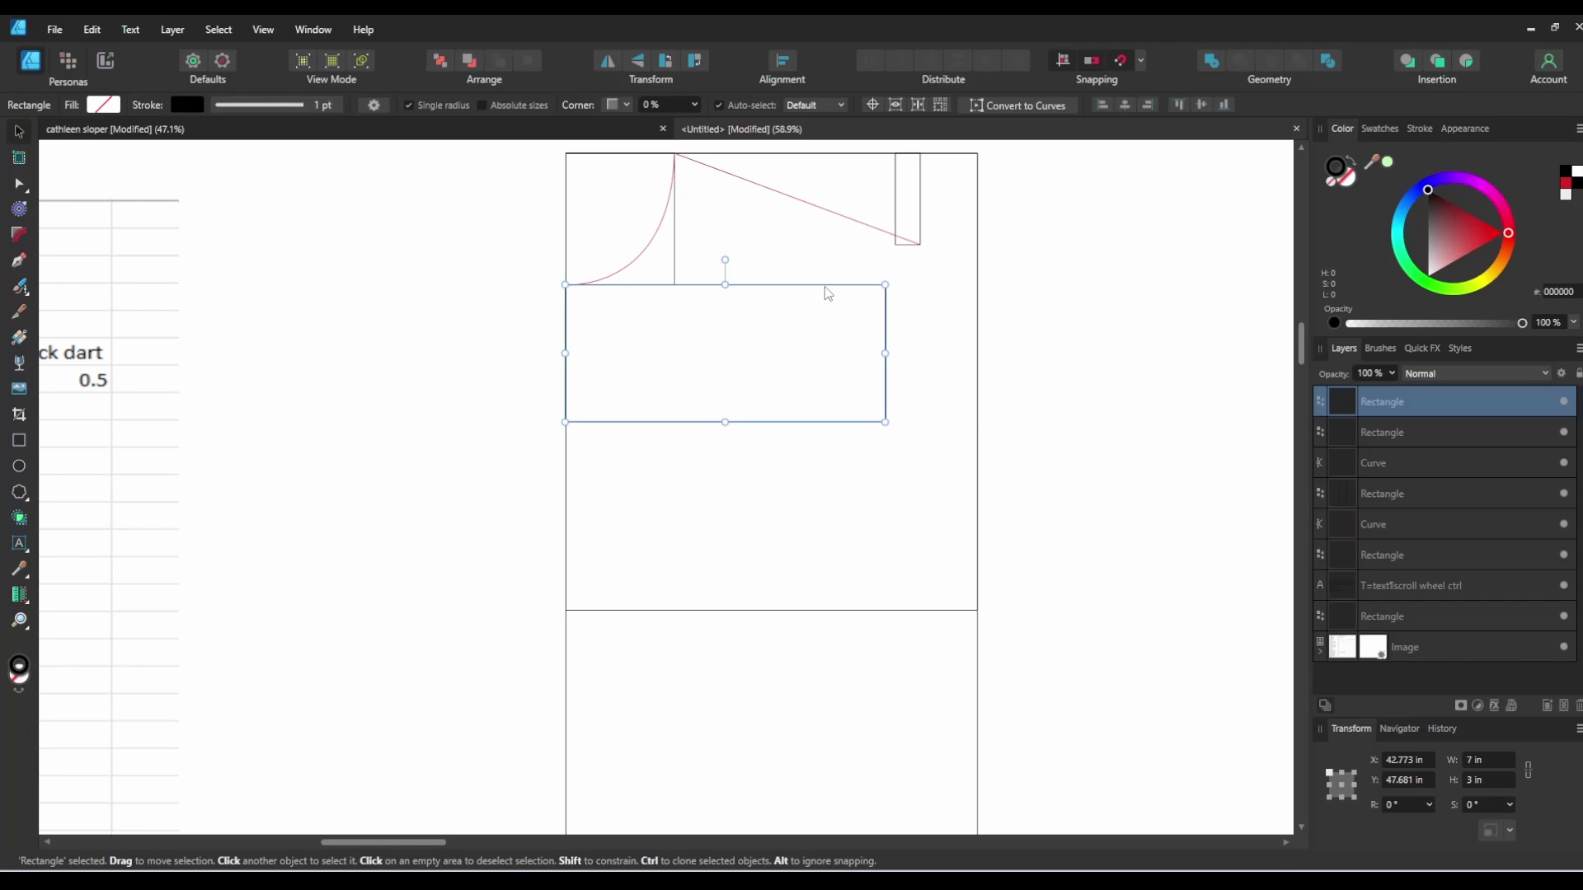
mouse_move(746, 291)
mouse_down()
mouse_move(747, 325)
mouse_move(746, 291)
mouse_up()
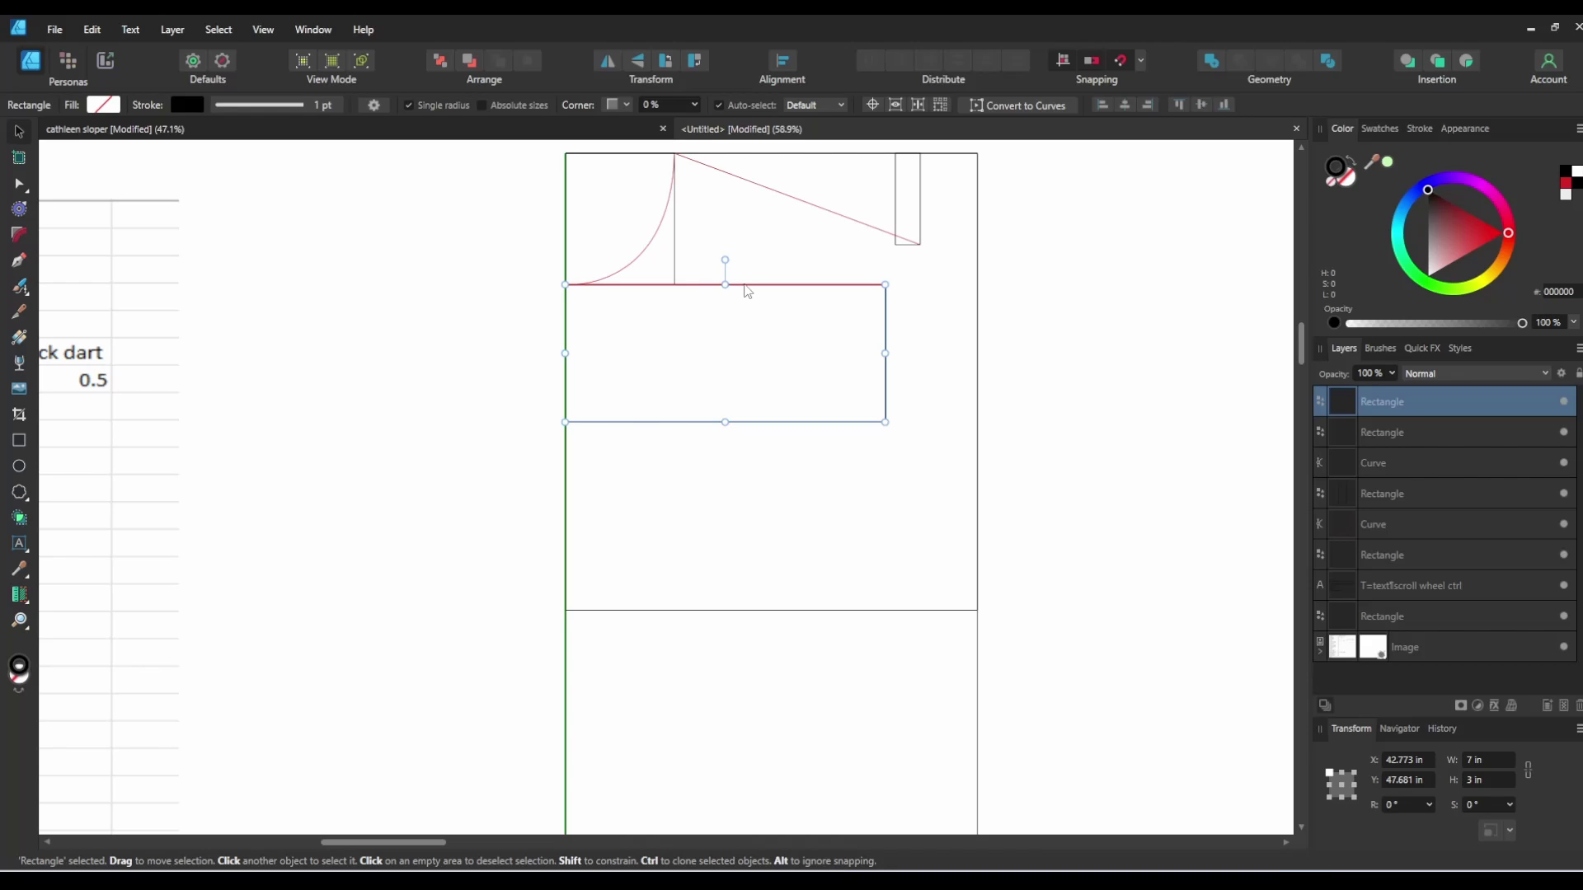
drag(746, 291, 747, 291)
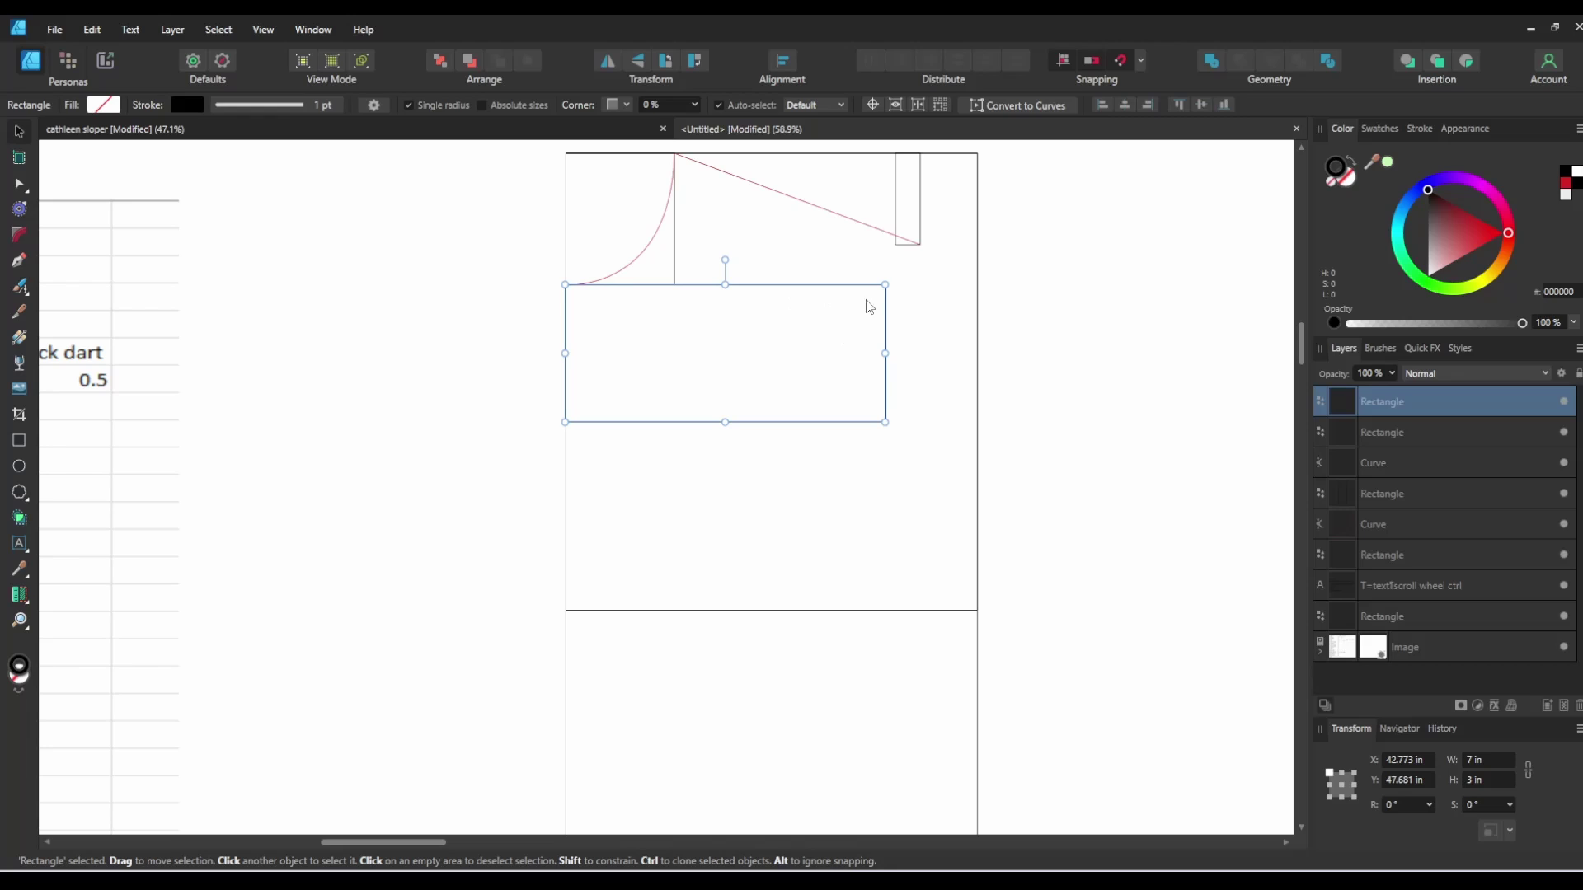
click(1108, 332)
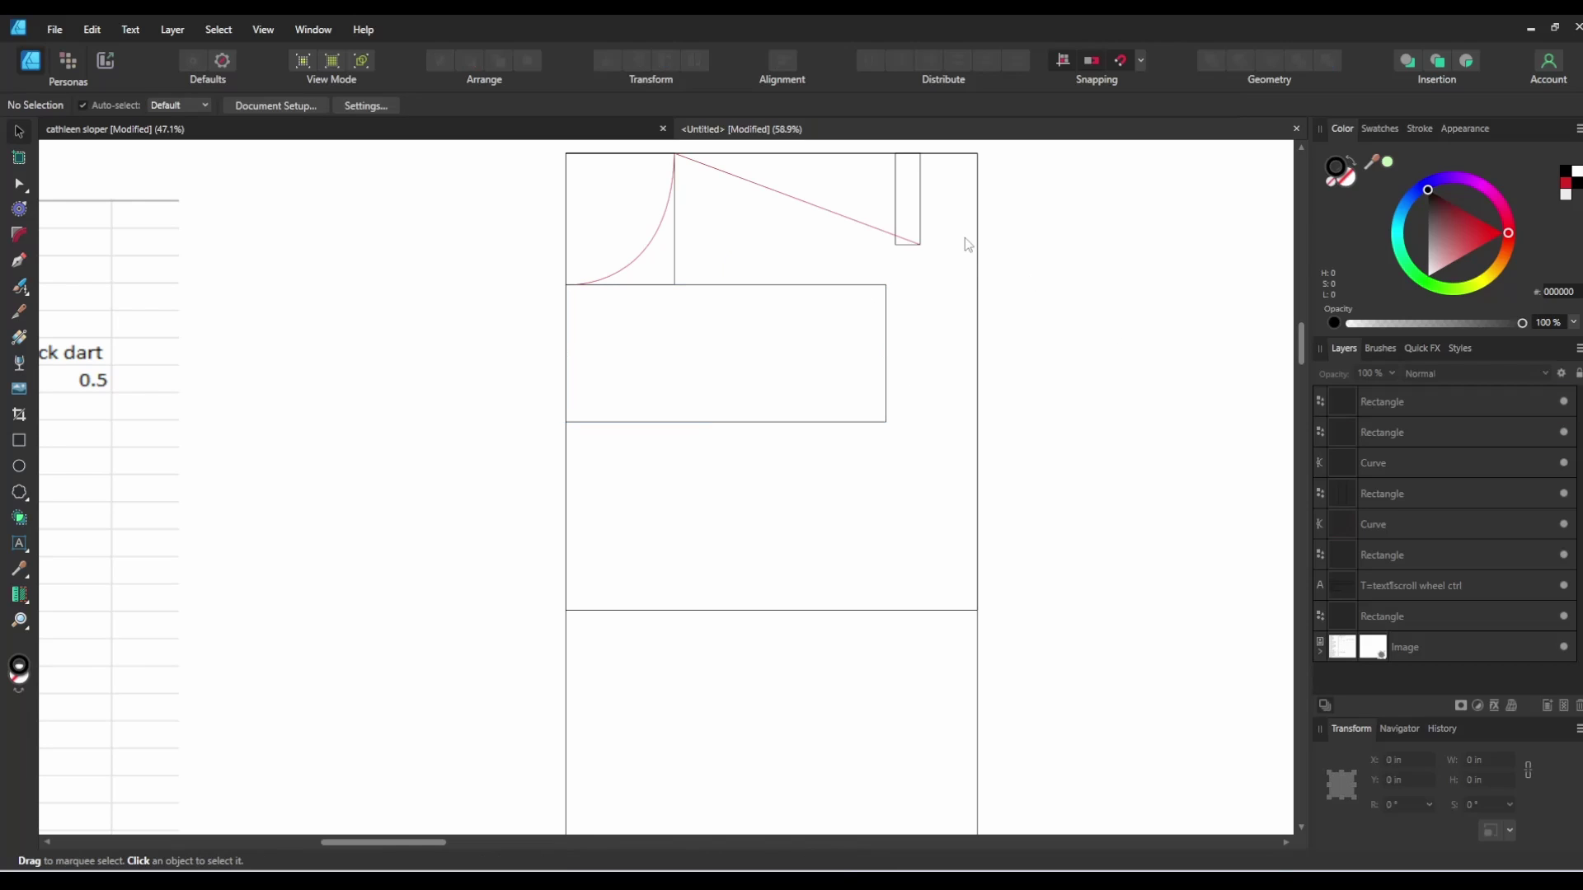
click(884, 422)
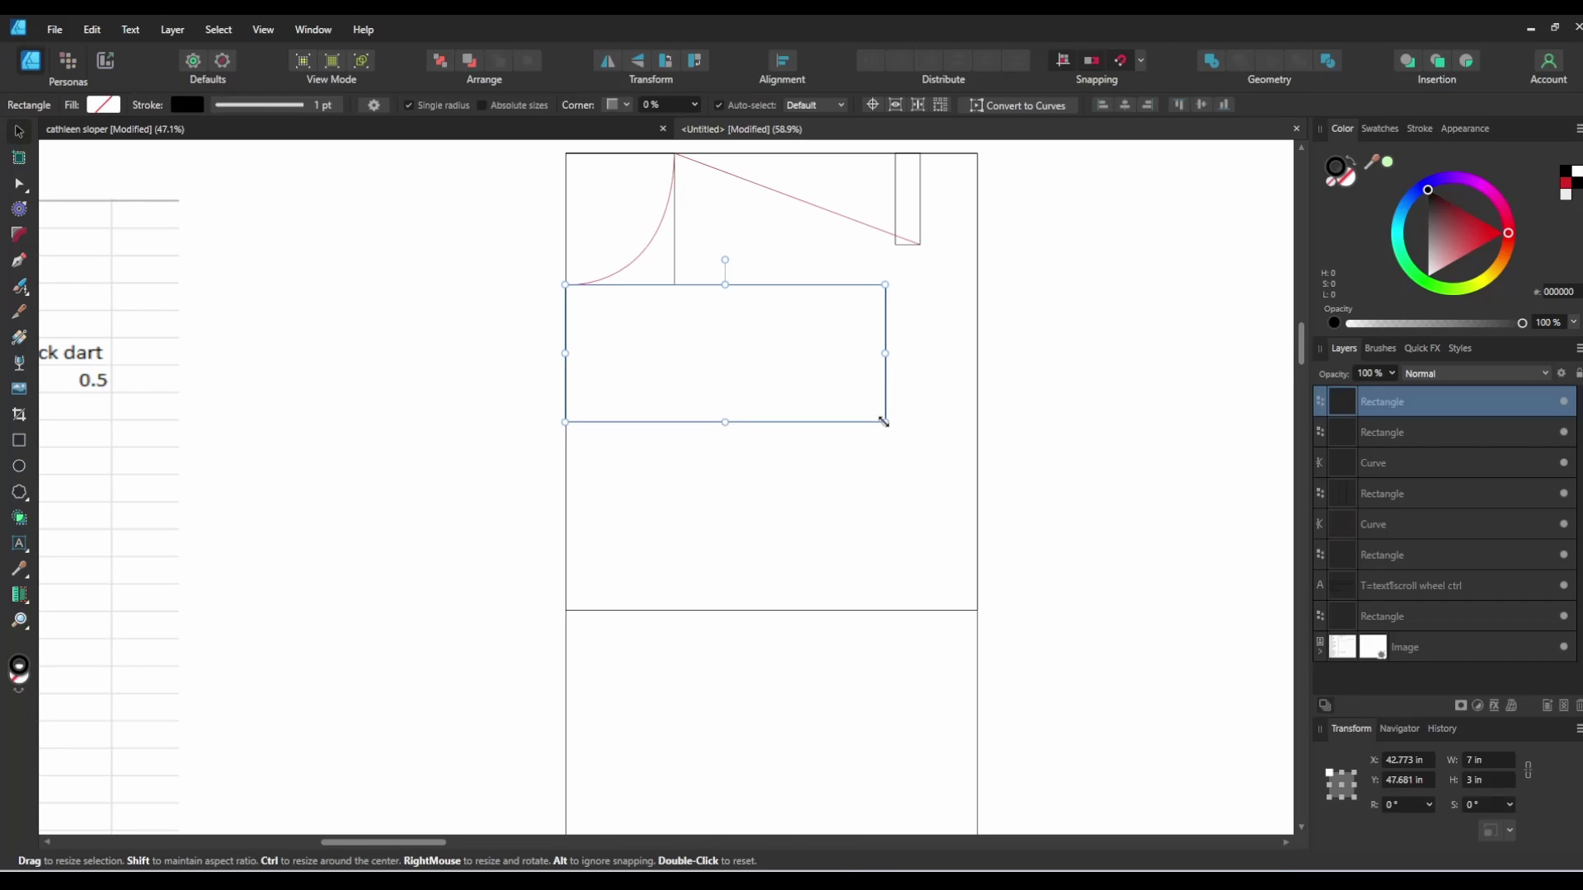
click(917, 247)
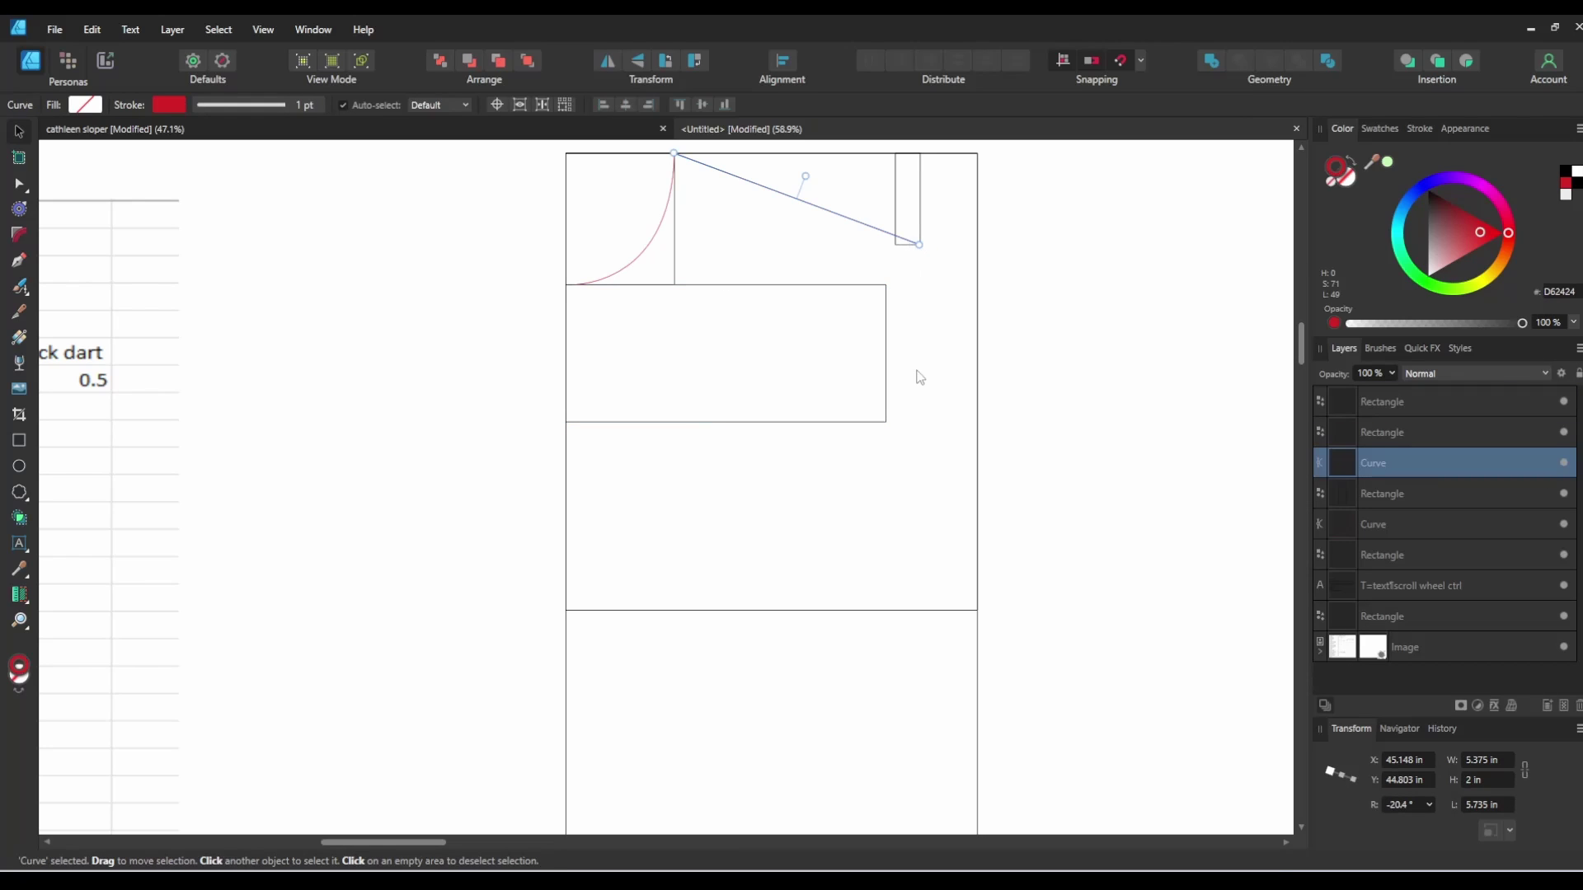
click(884, 421)
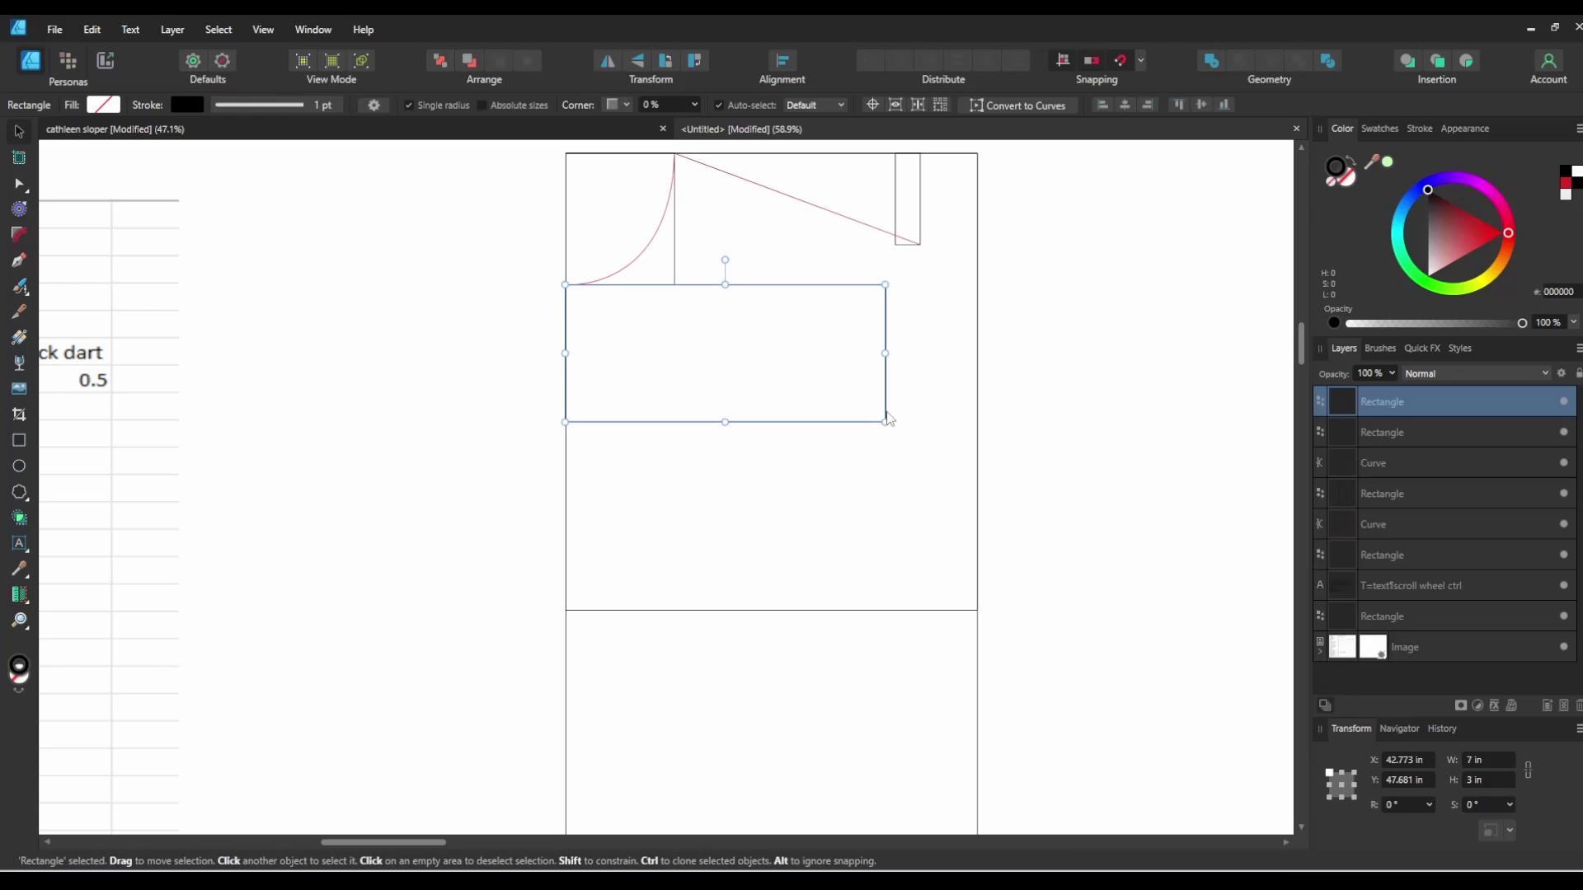
click(975, 608)
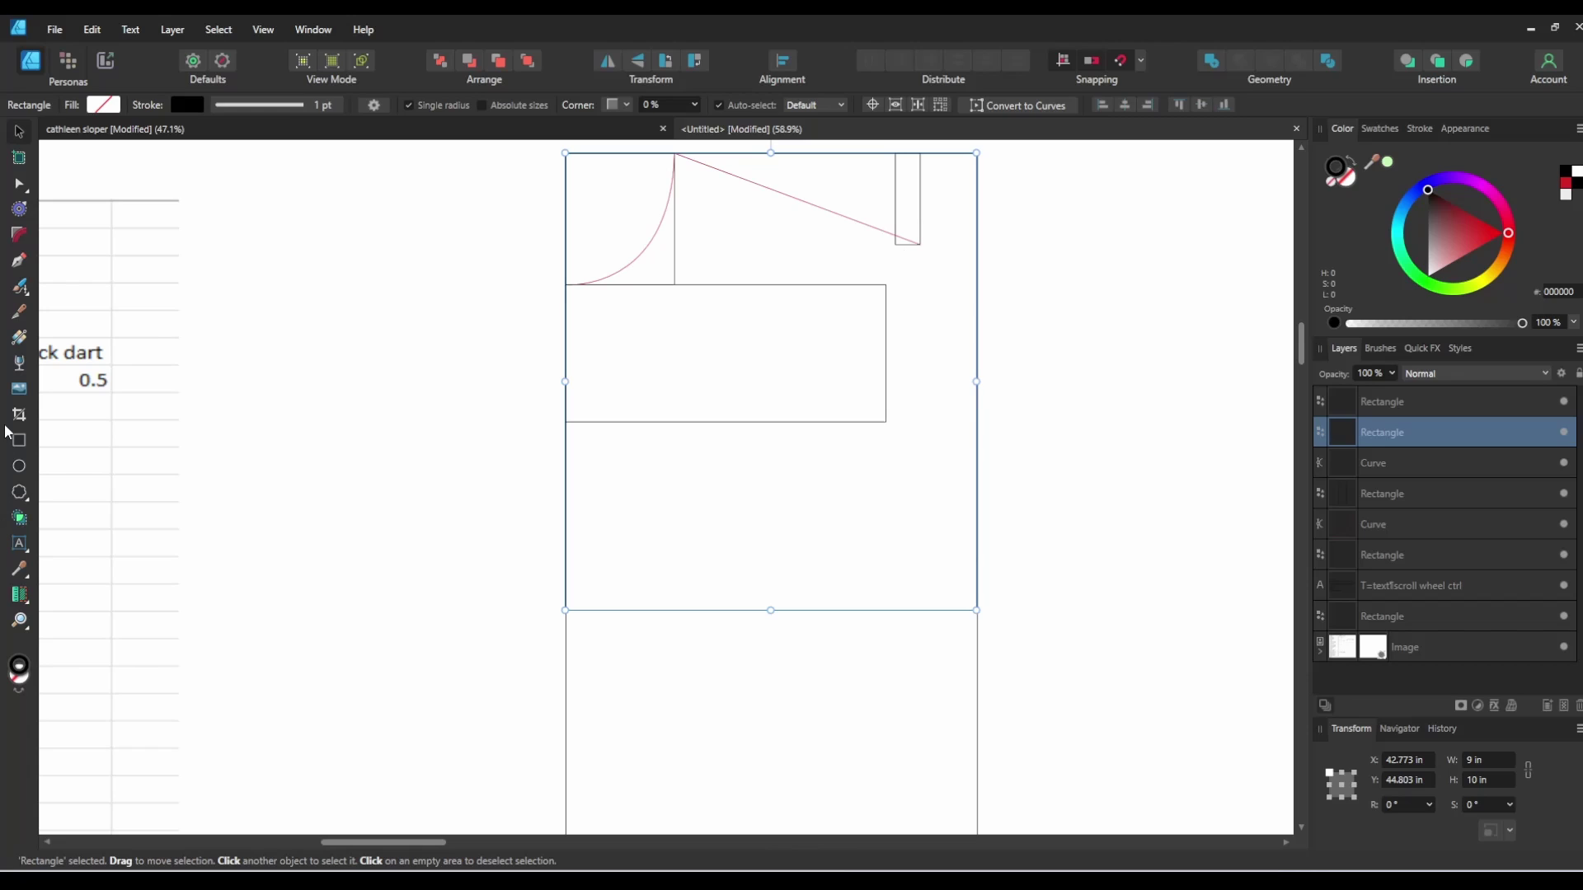
Step: Draw a red curve from the shoulder end via the short rectangle's corner to the bottom-right corner
click(20, 262)
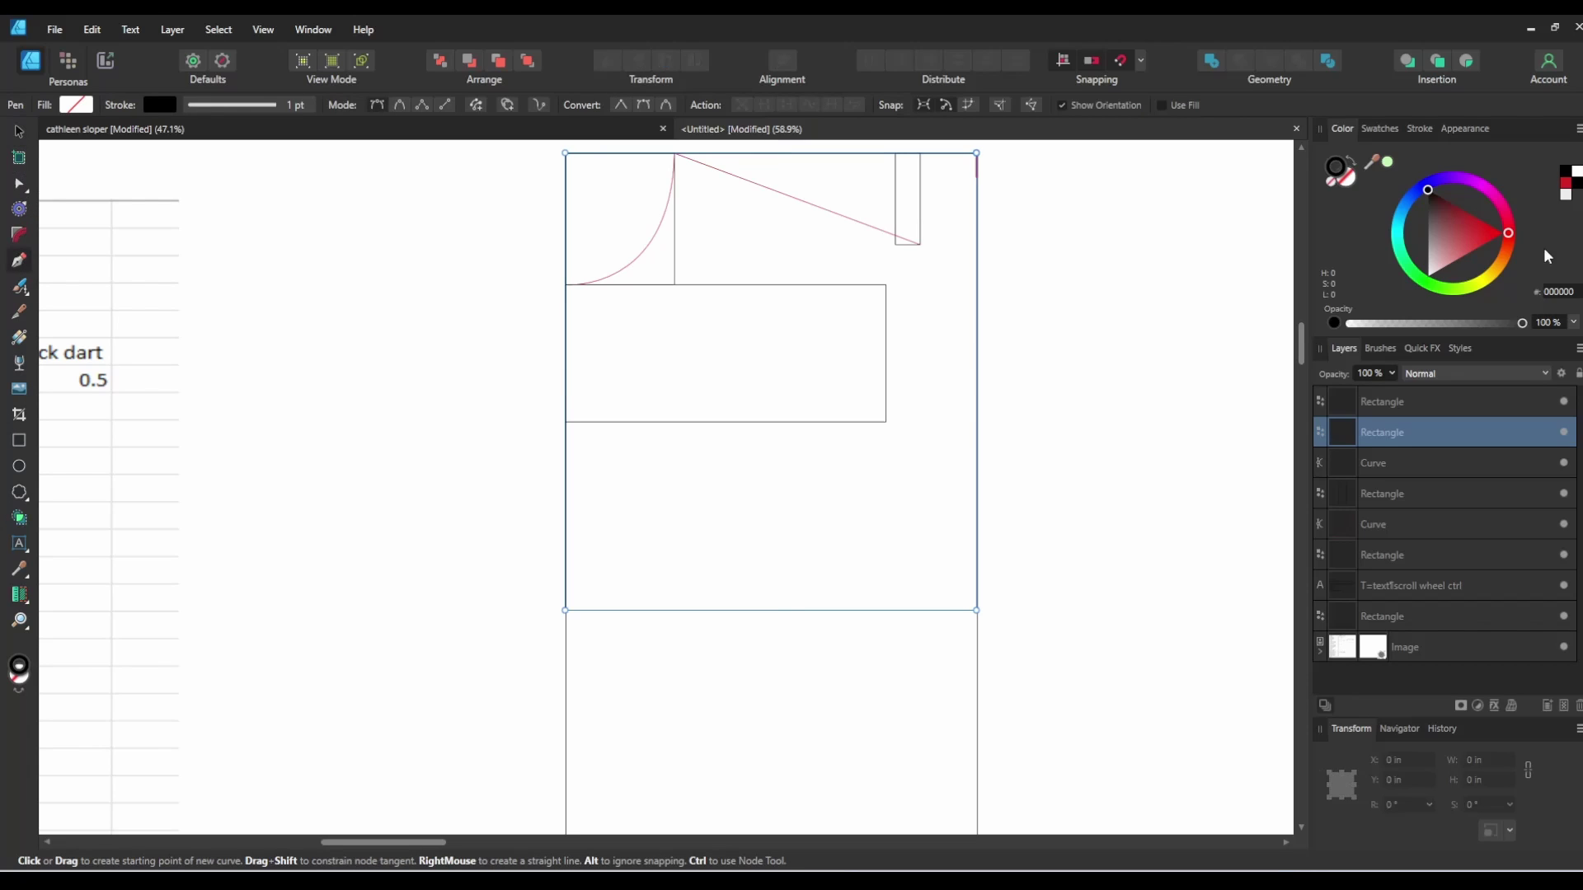
click(1506, 234)
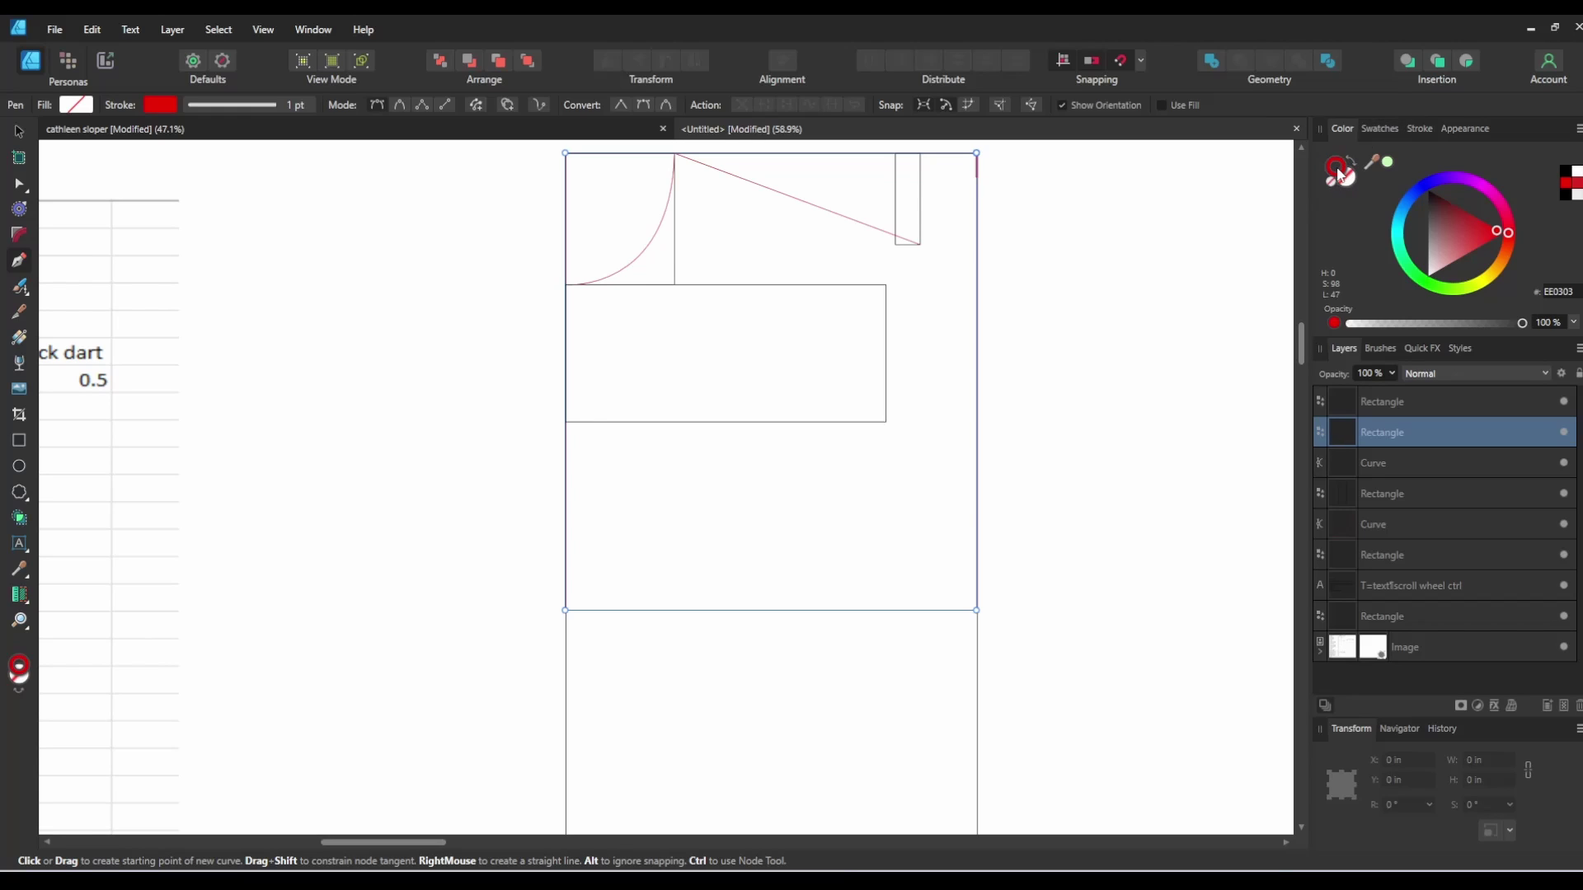
click(919, 245)
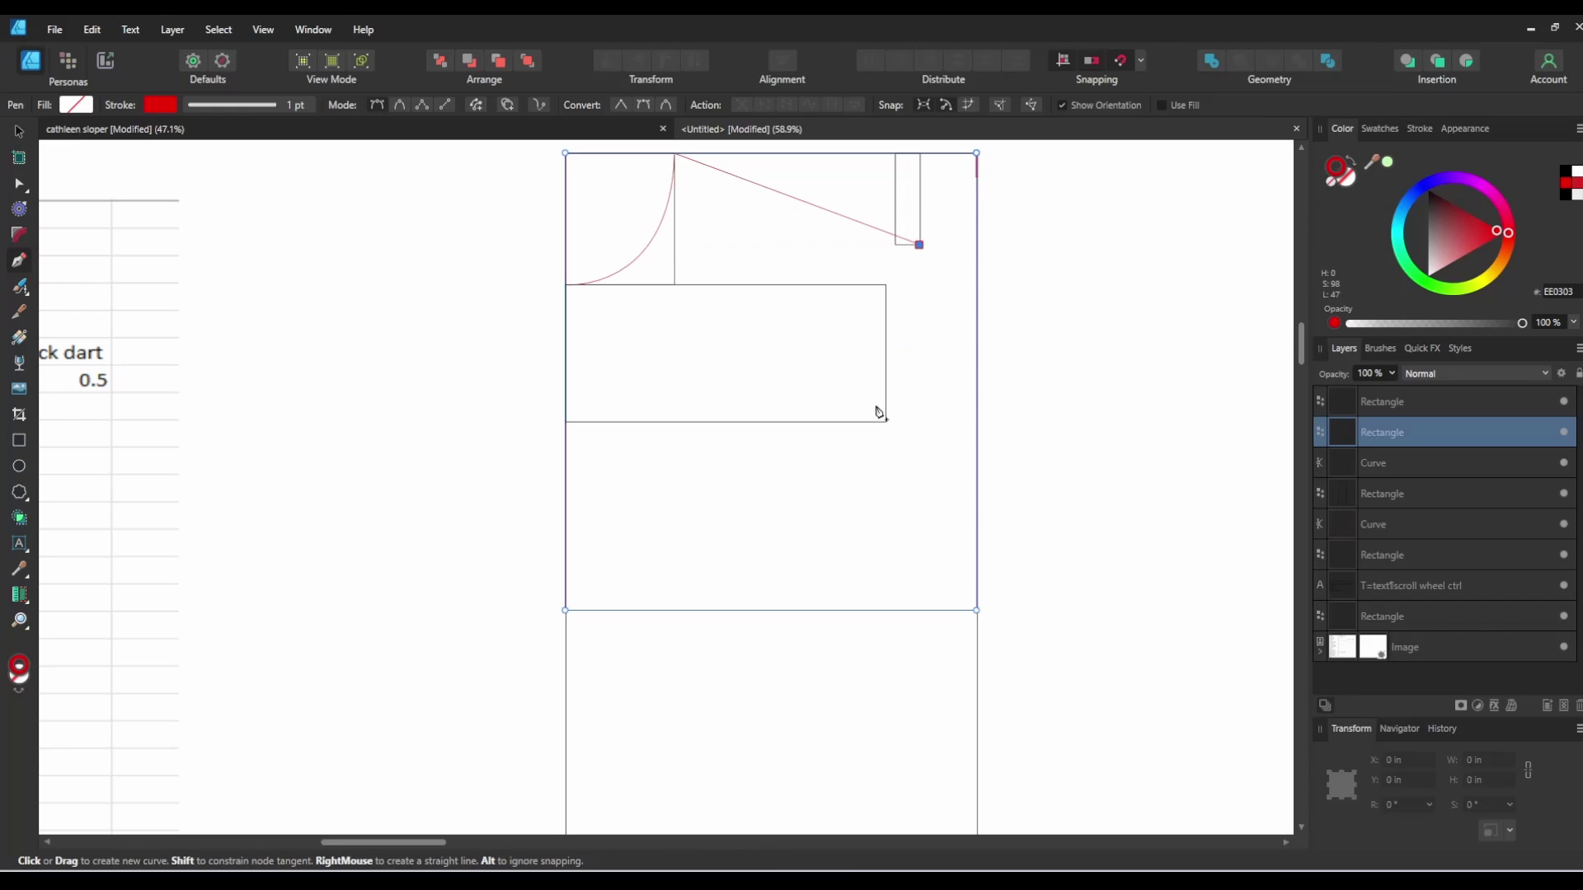
drag(885, 422, 903, 504)
drag(977, 610, 1081, 636)
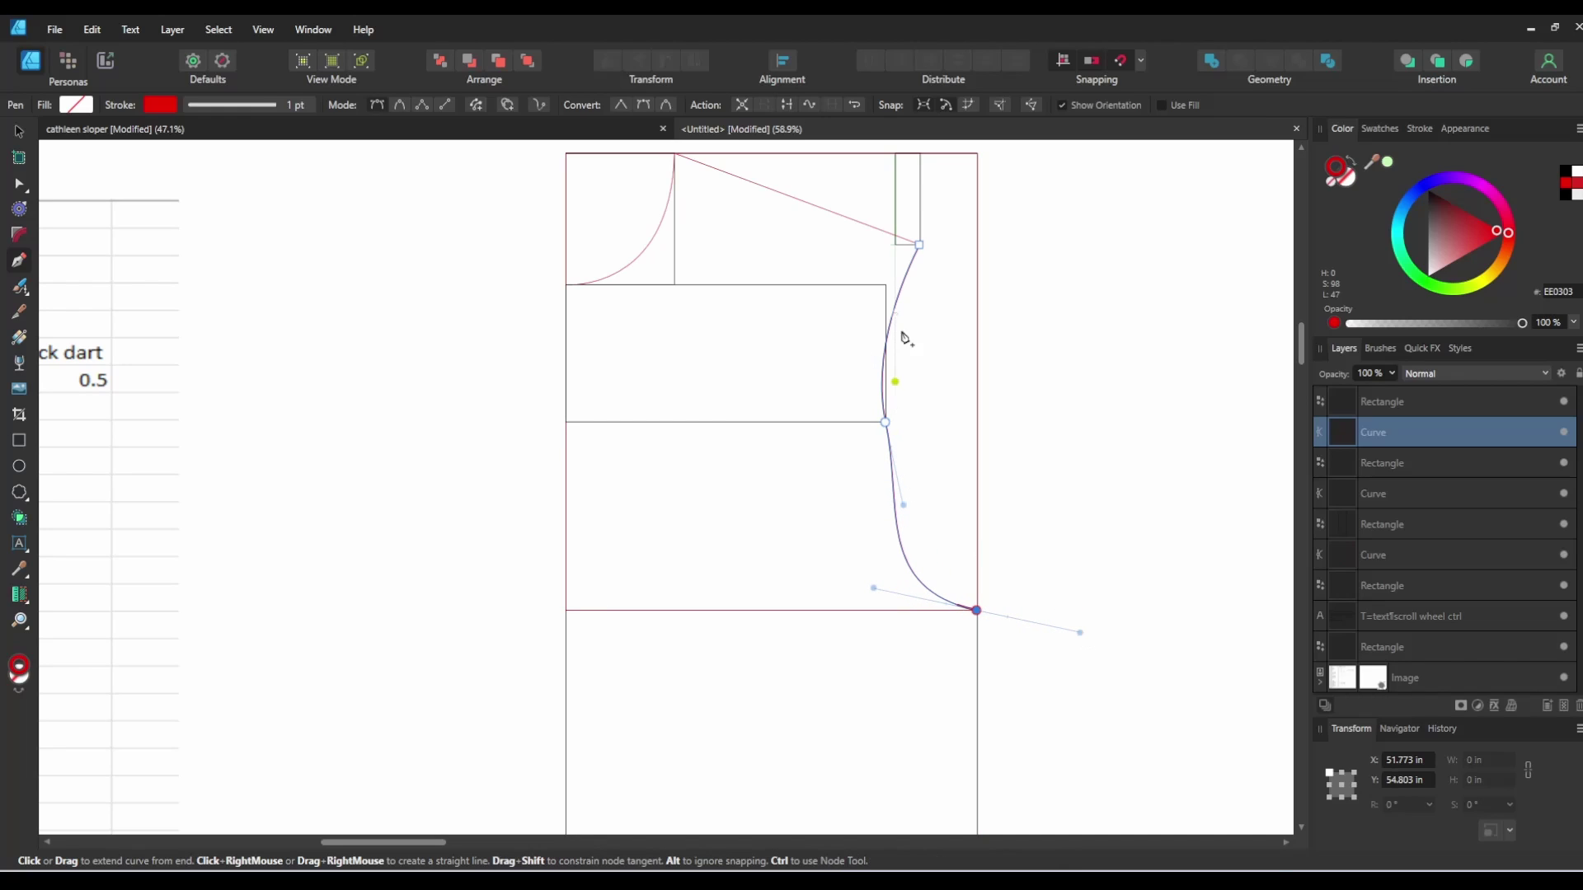
click(14, 132)
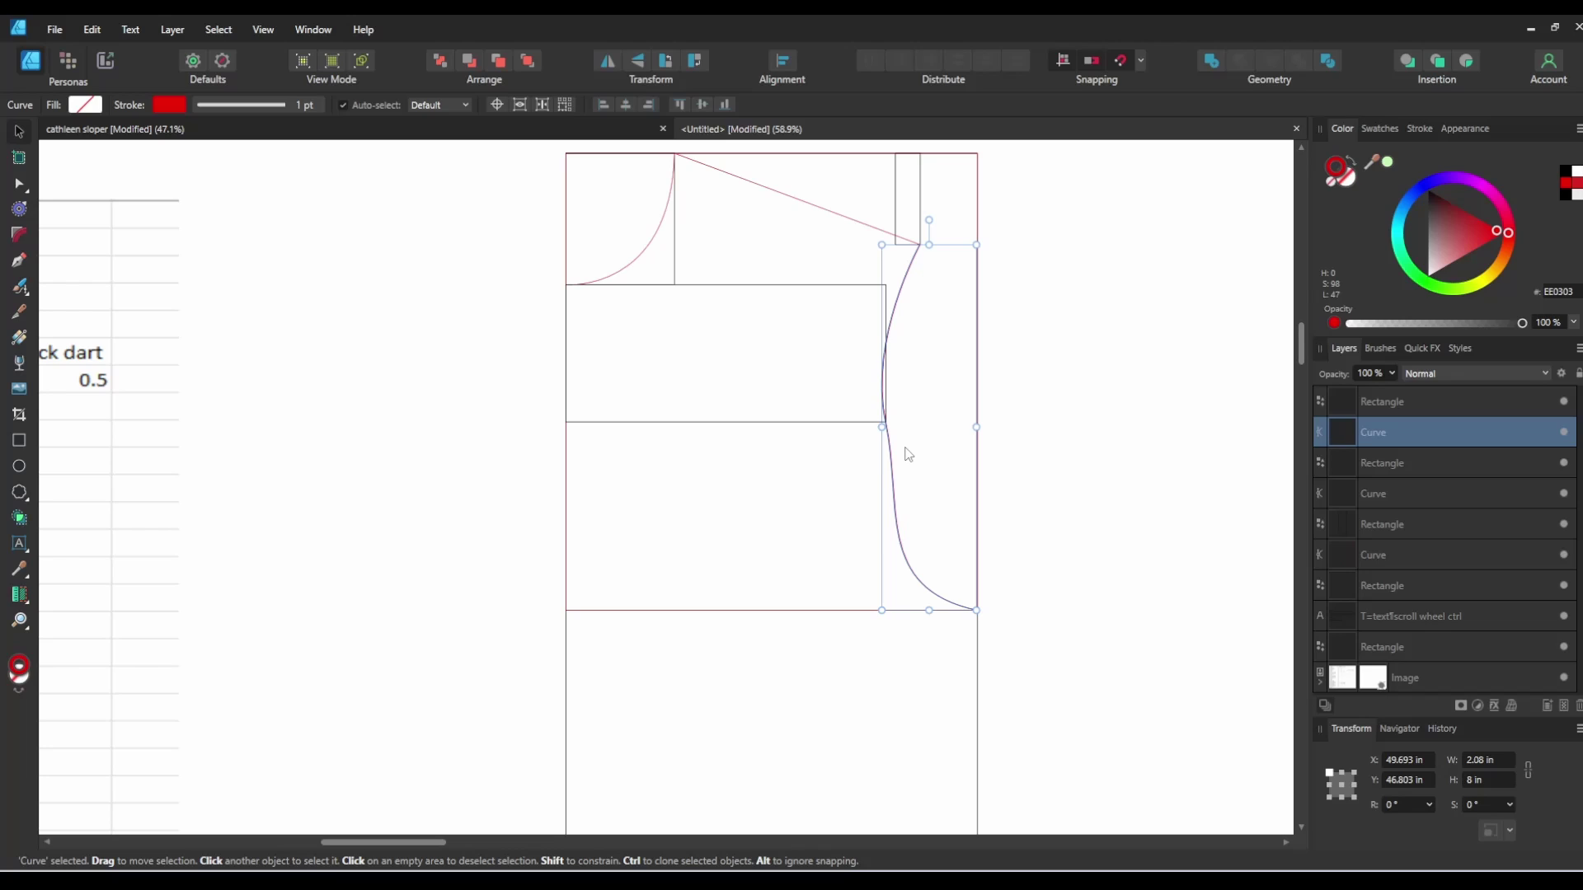
key(a)
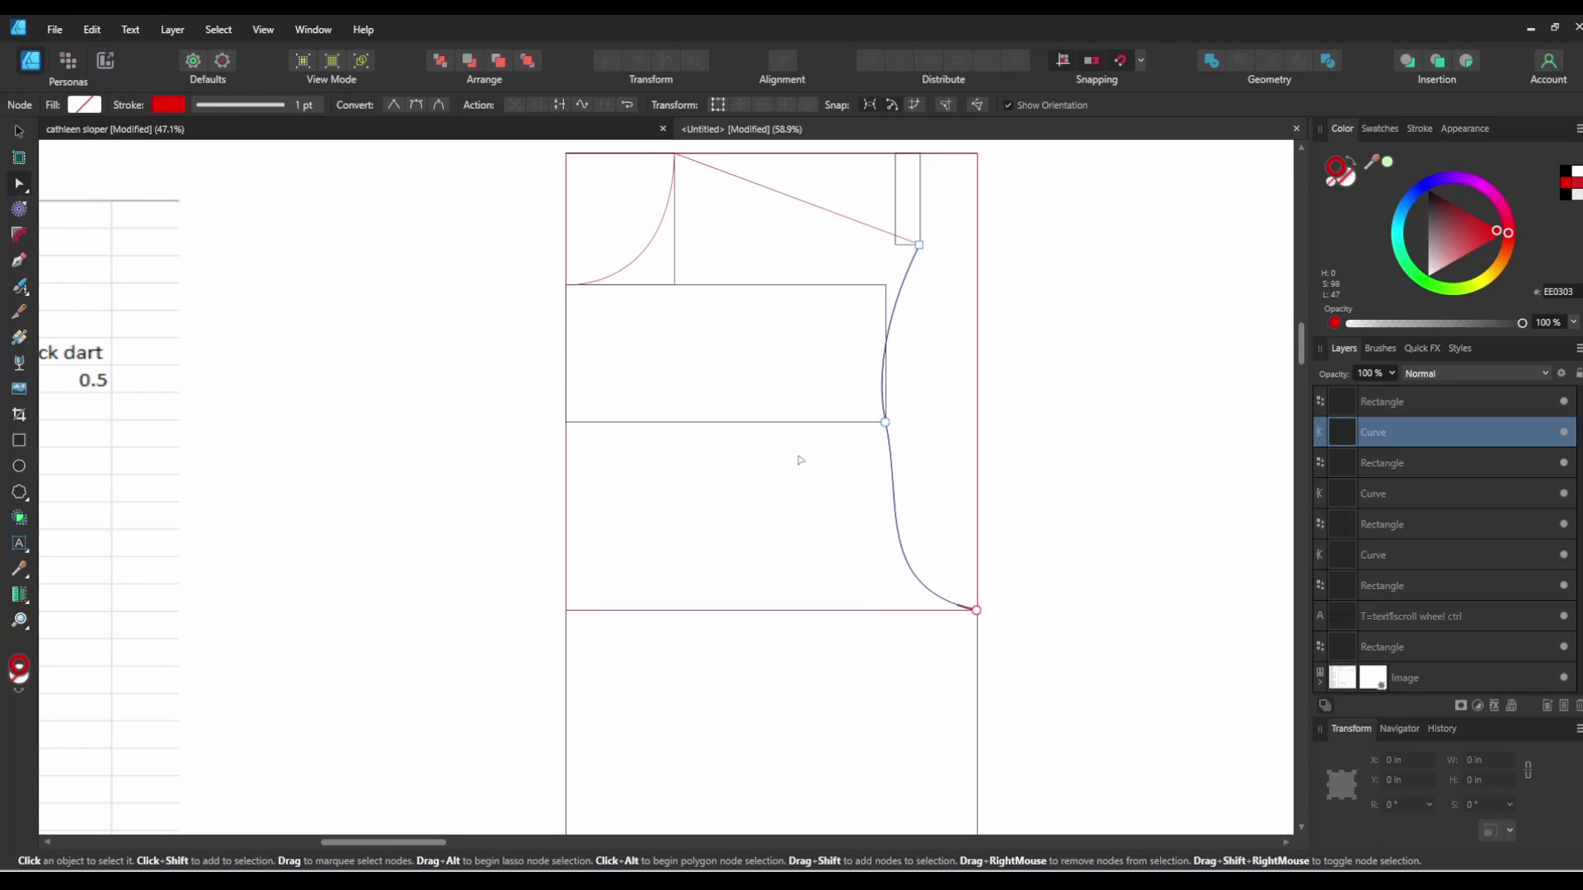
Step: Smooth the armhole curve by dragging the handles of its middle and bottom nodes
click(885, 422)
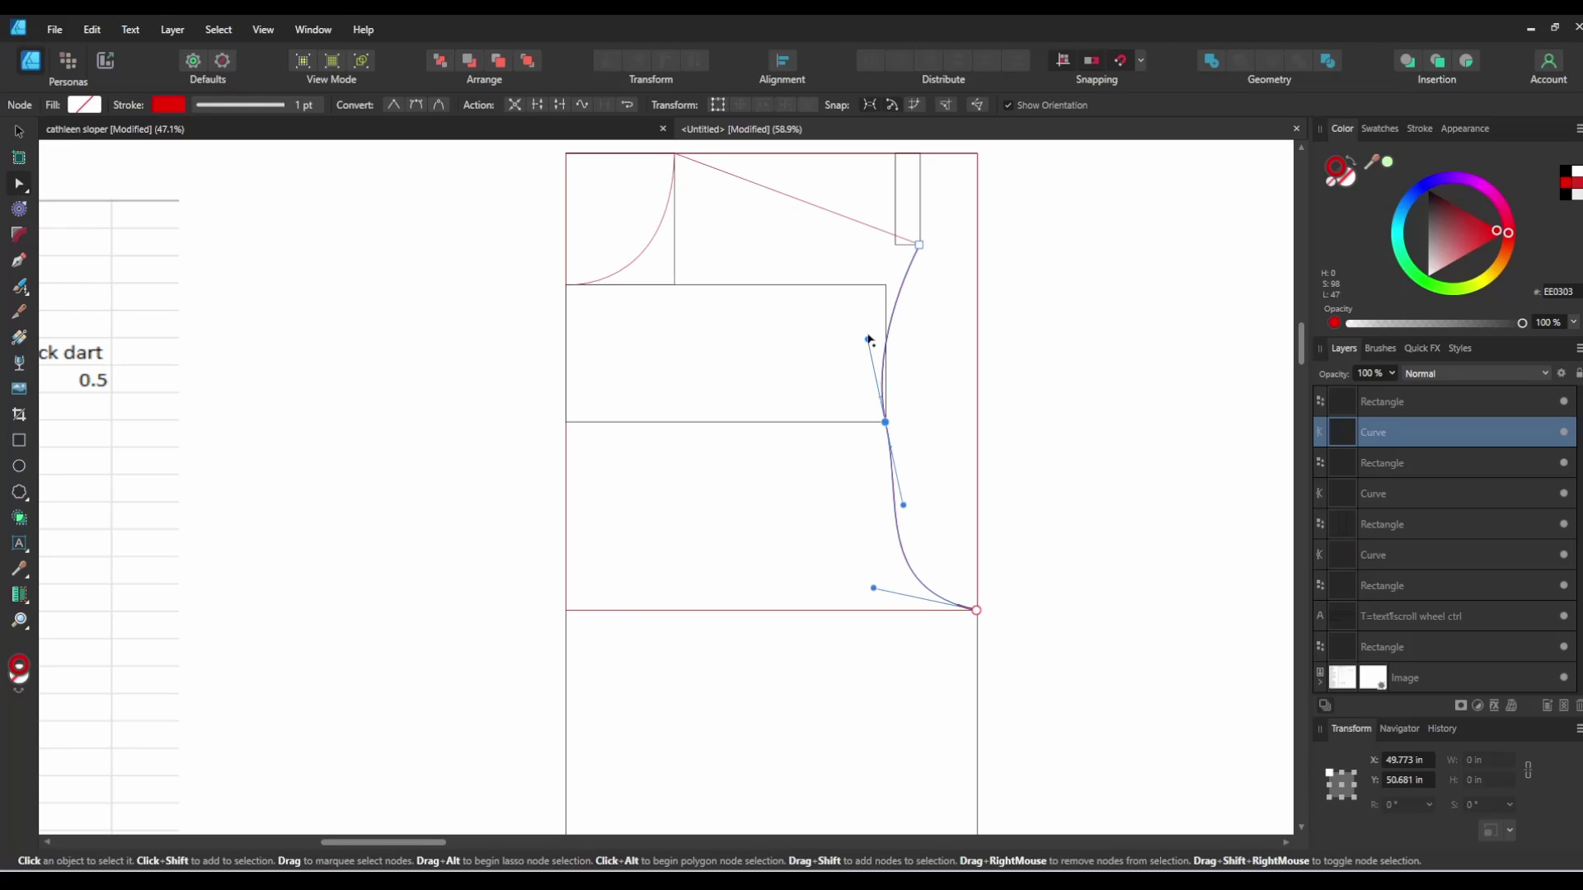
drag(868, 339, 885, 327)
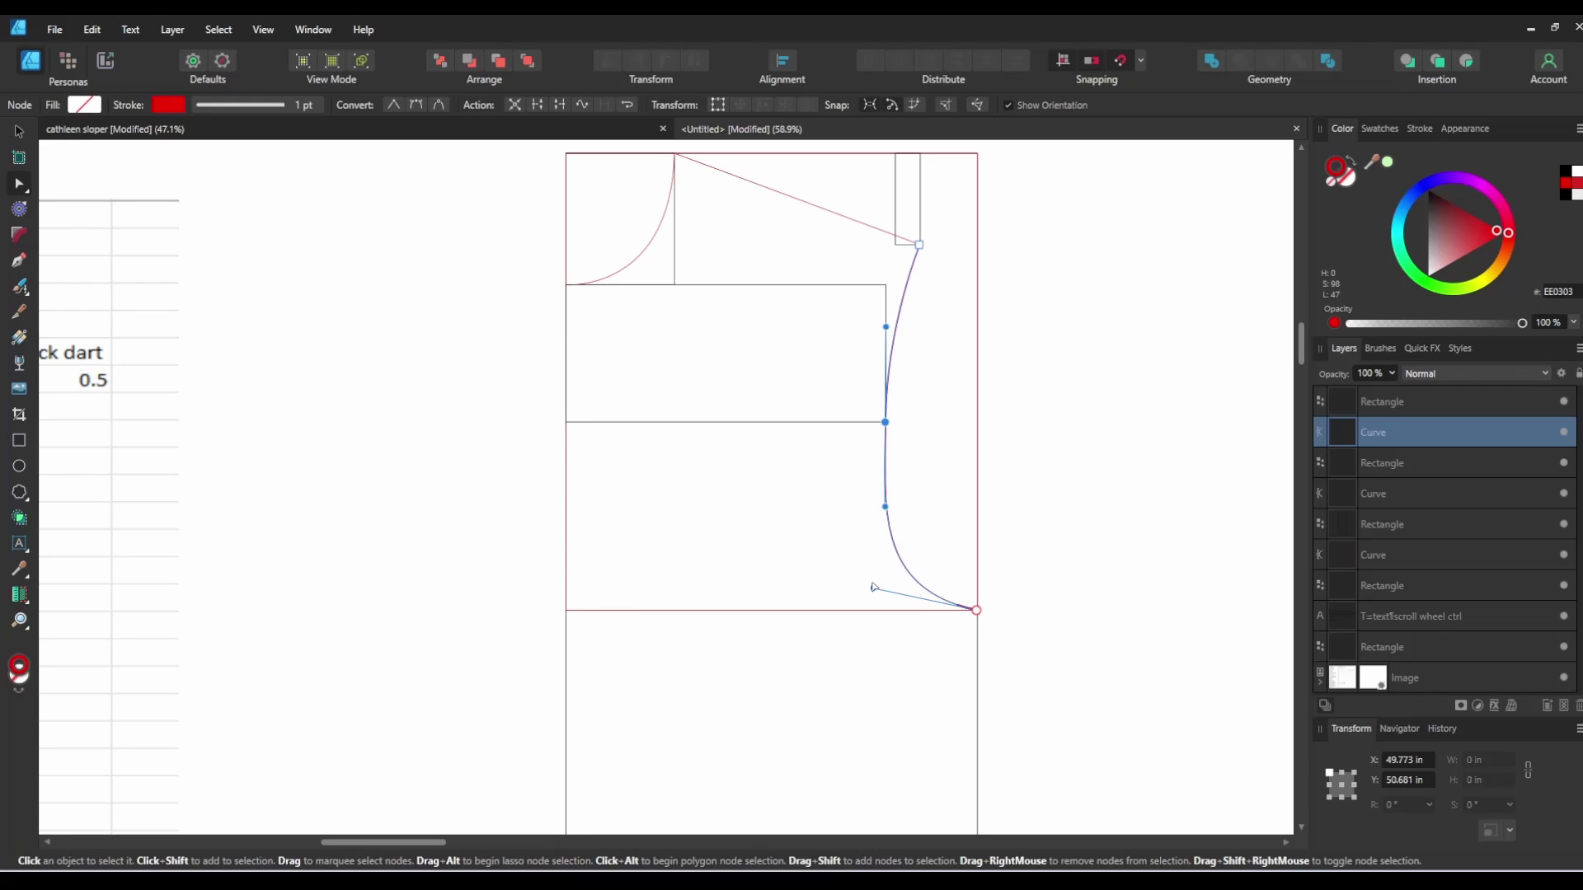
drag(872, 588, 870, 588)
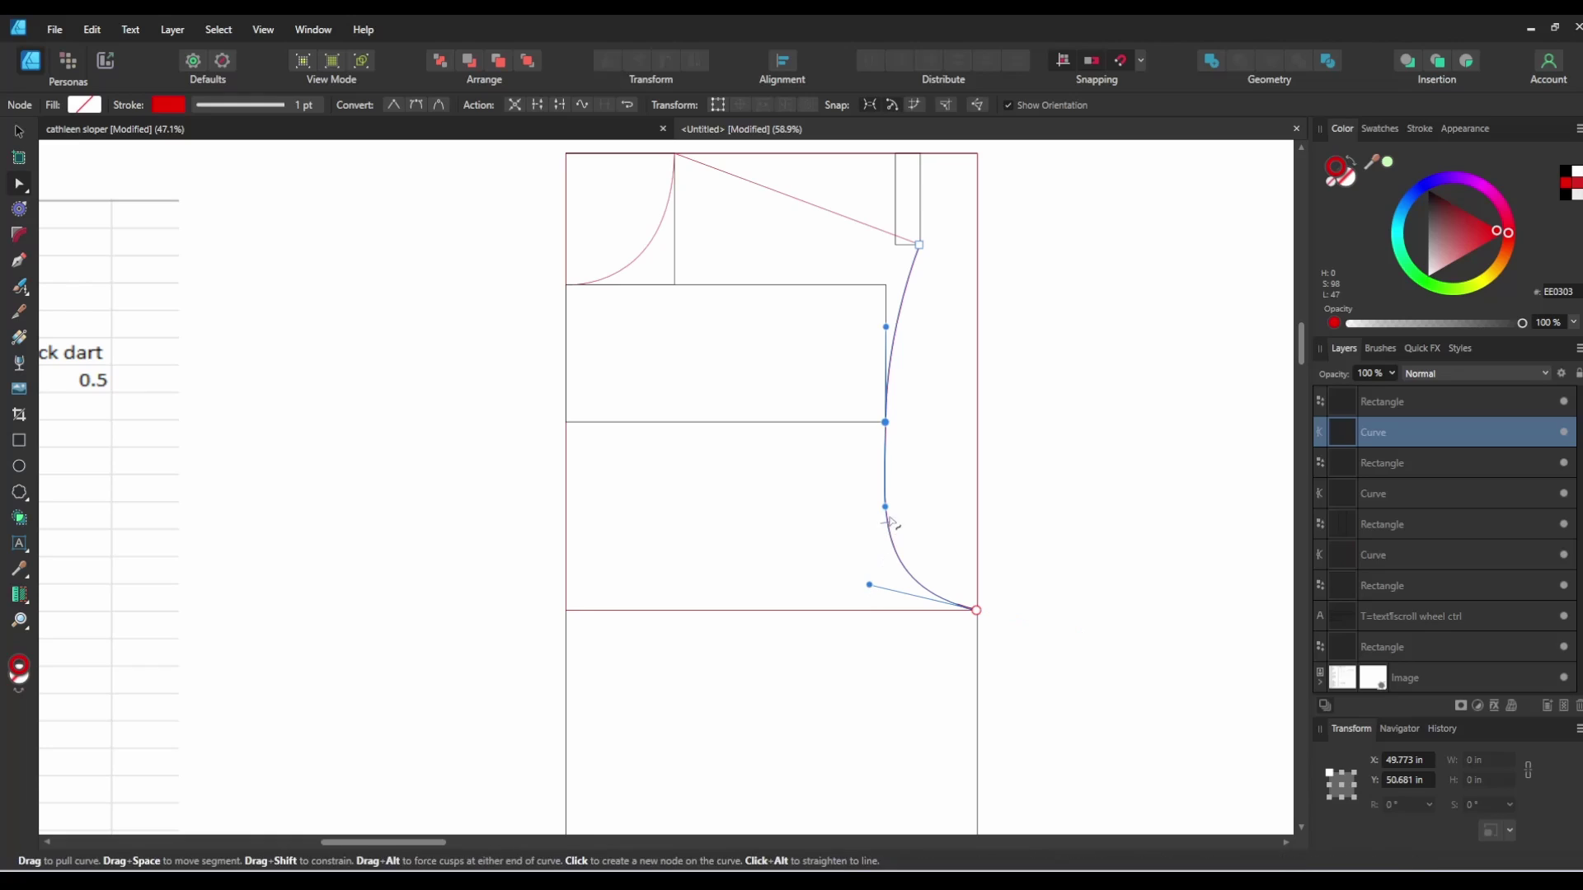
drag(885, 507, 880, 480)
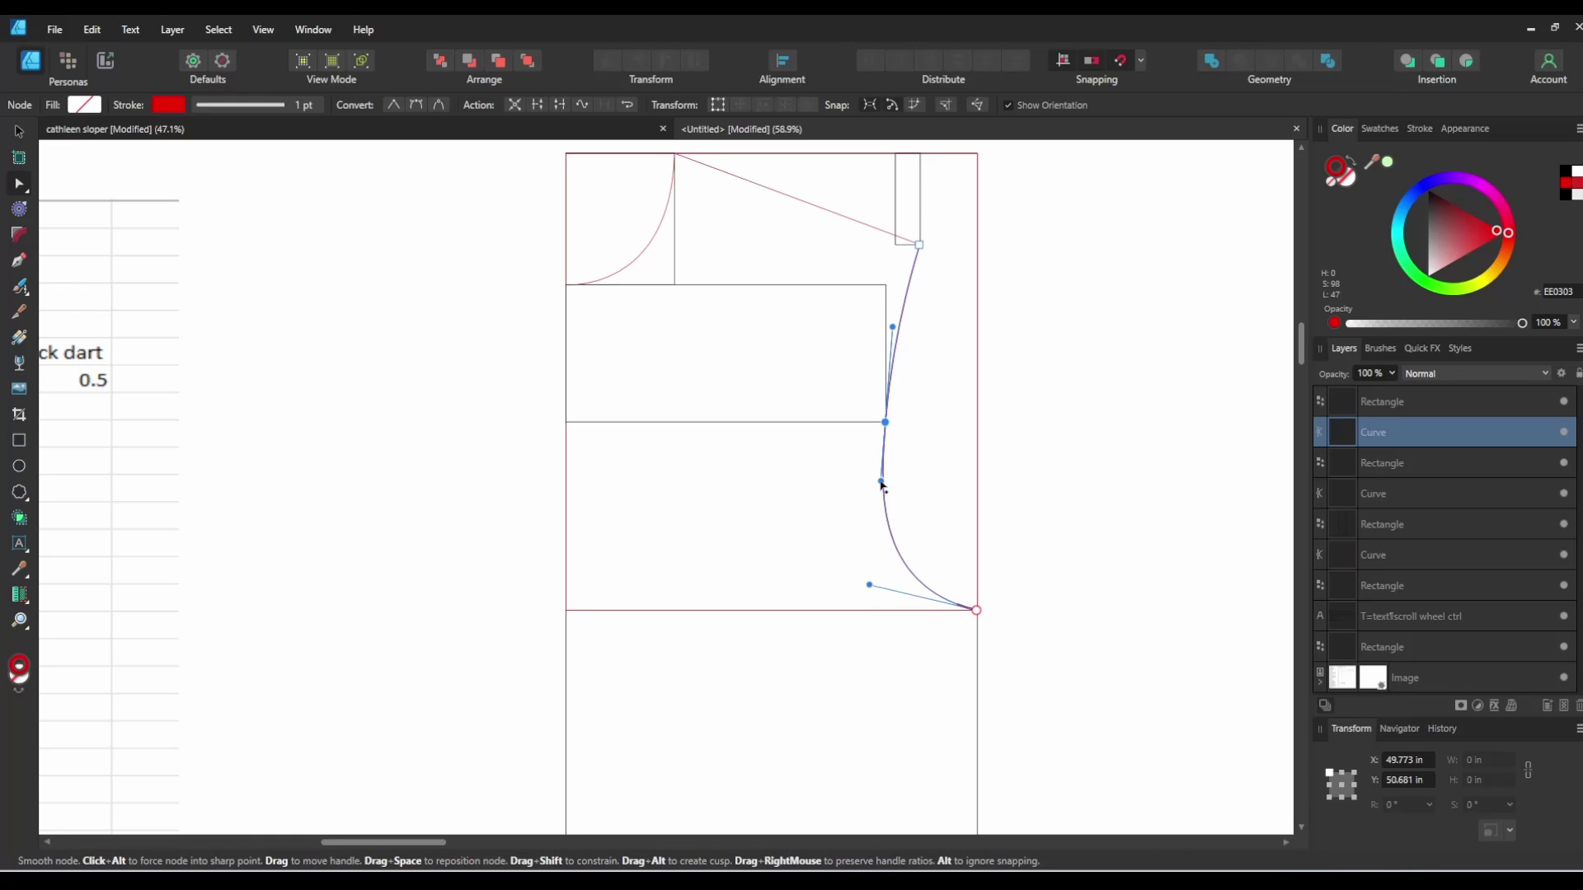
click(865, 586)
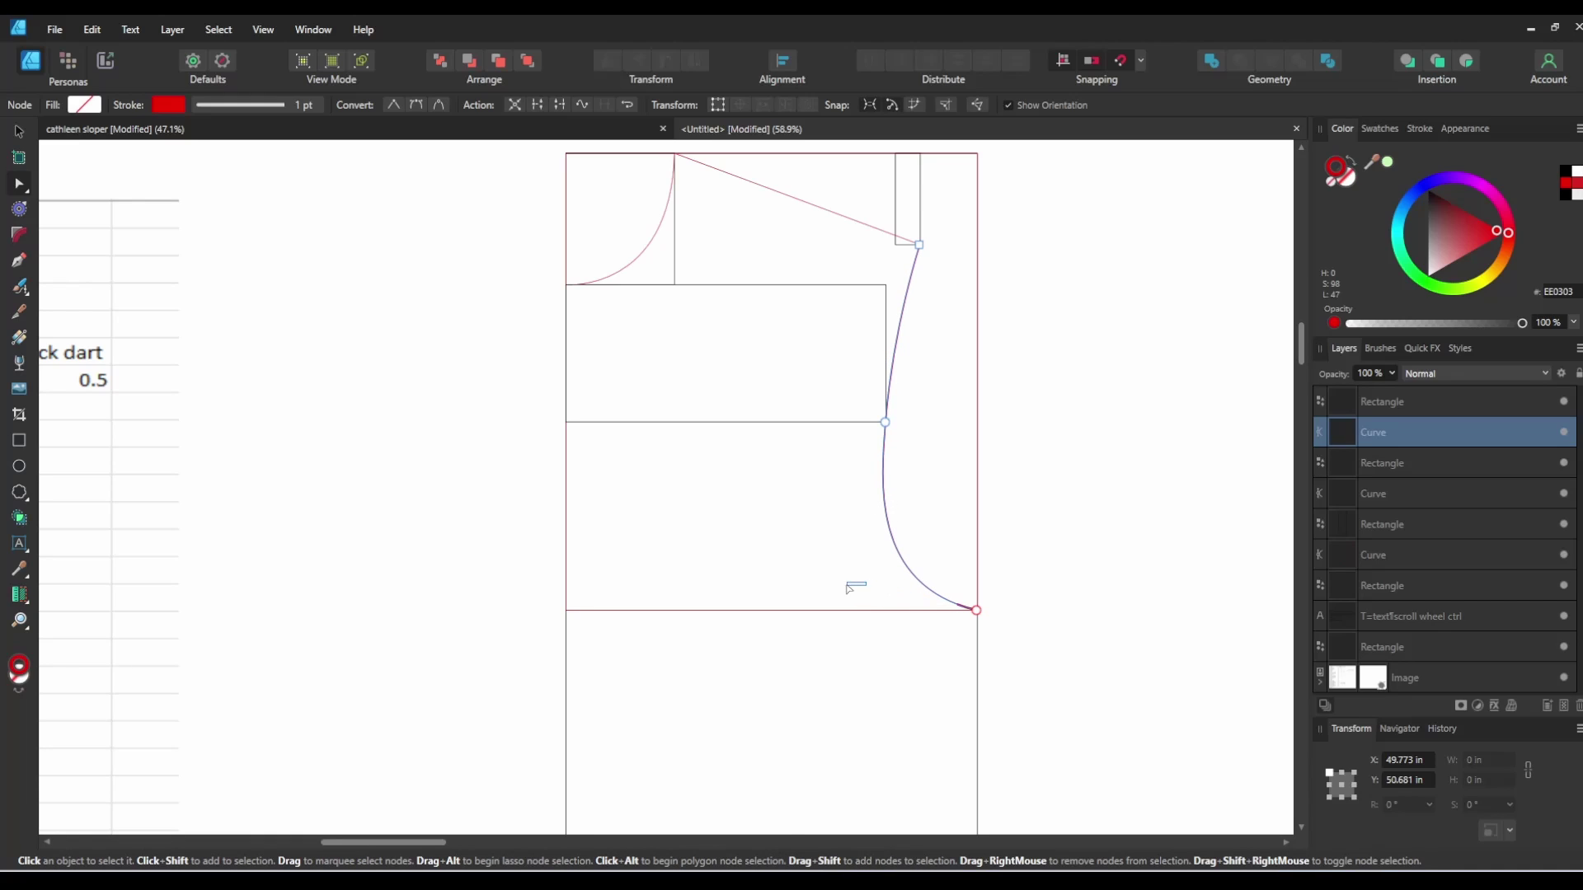
click(976, 611)
drag(869, 586, 847, 587)
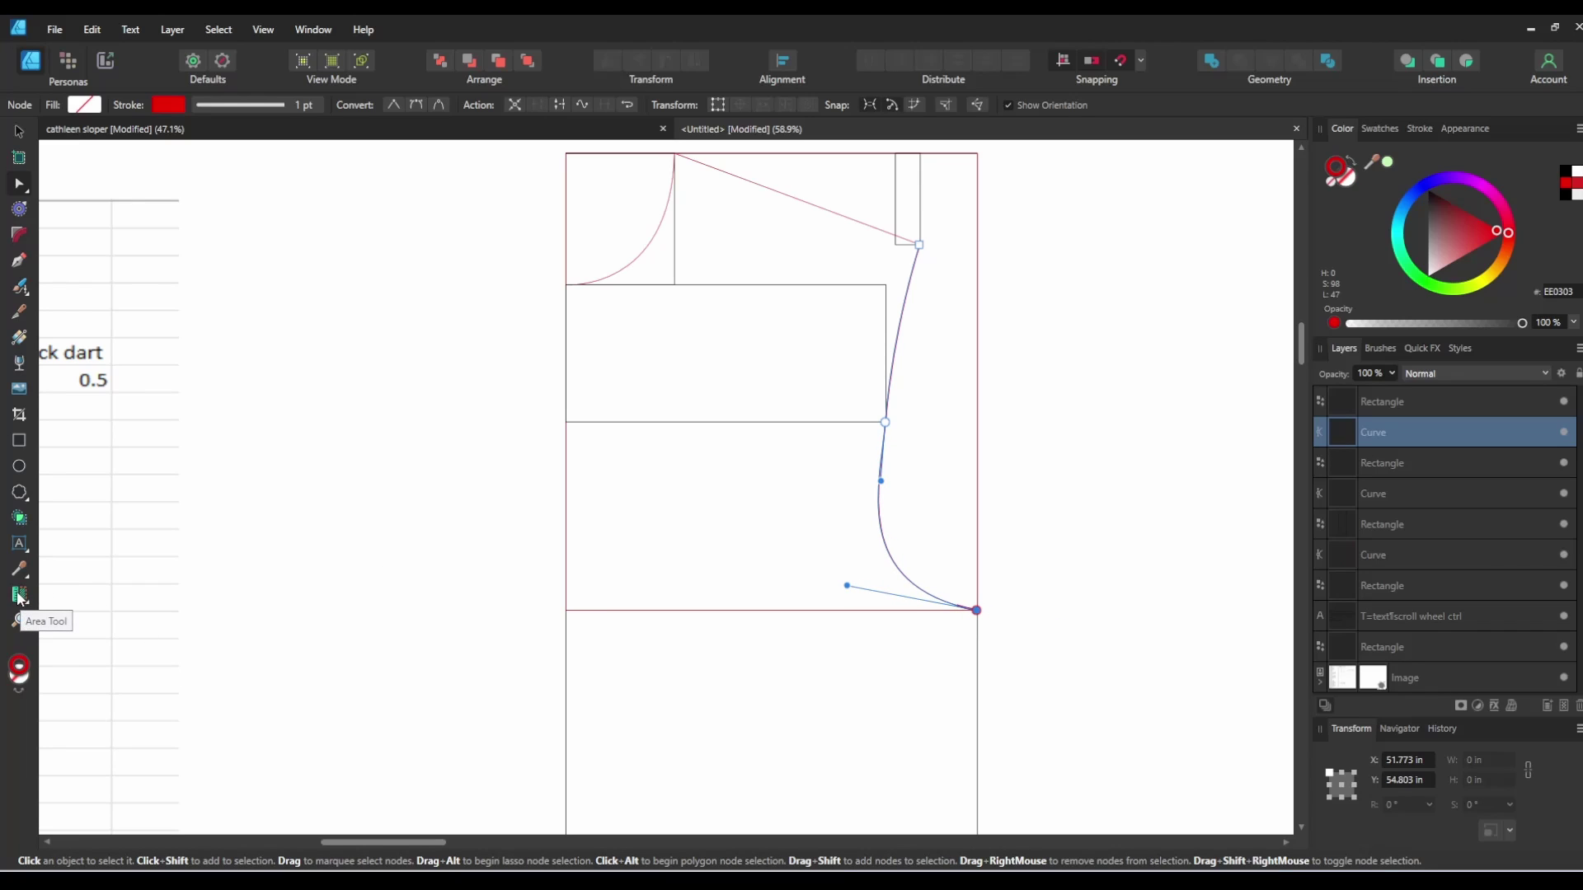
click(18, 596)
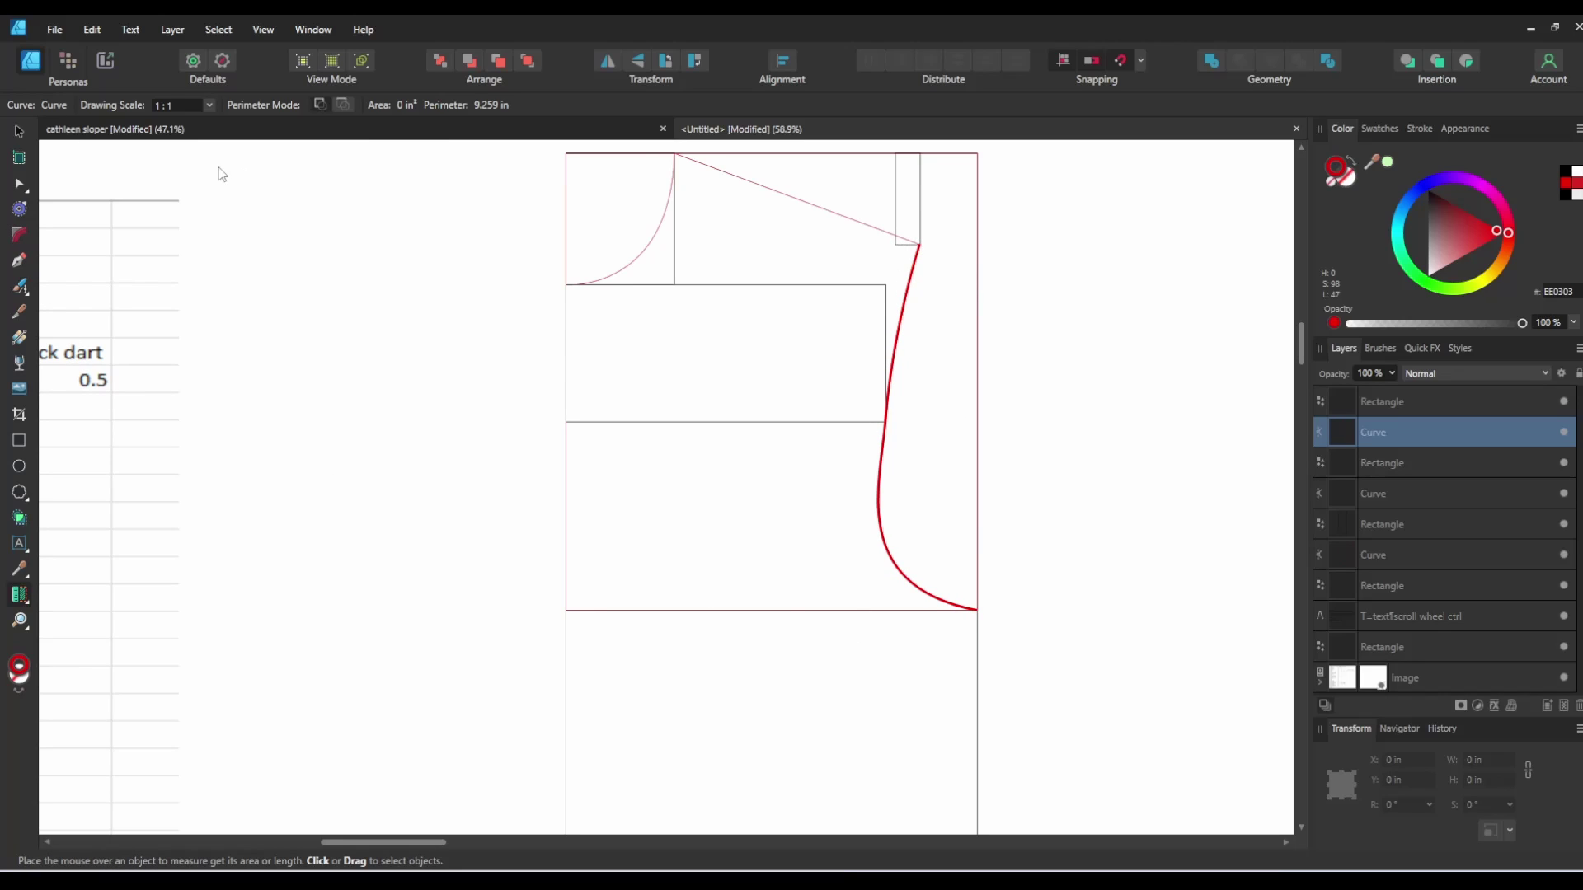
Step: Adjust the armhole's middle node handles so the upper curve bows out, giving a 2.229 × 8 in curve
click(18, 131)
click(872, 229)
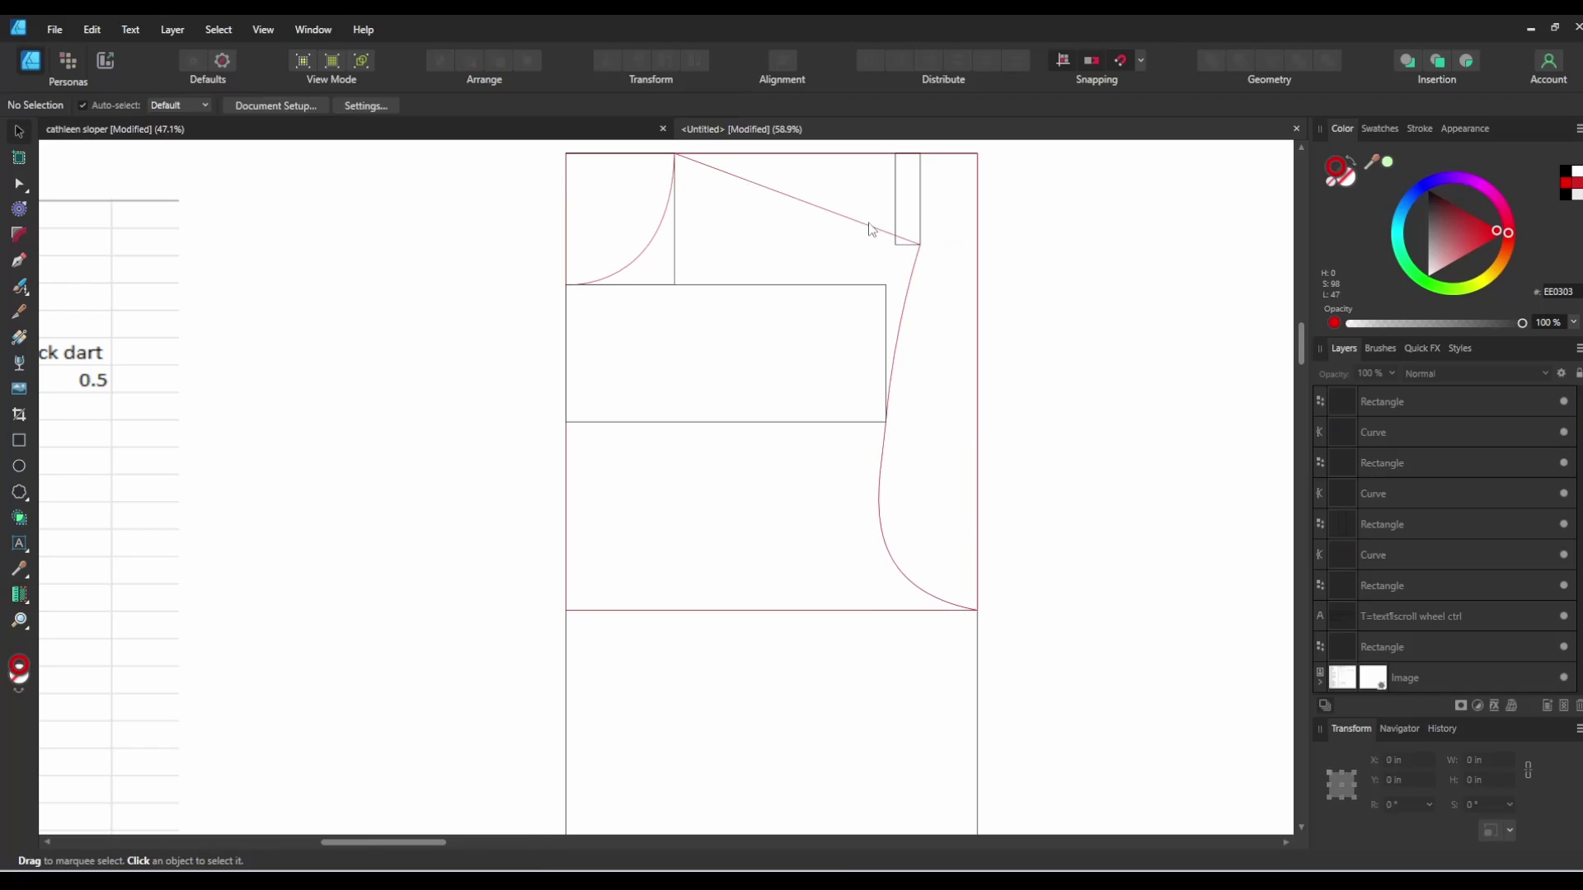
click(871, 229)
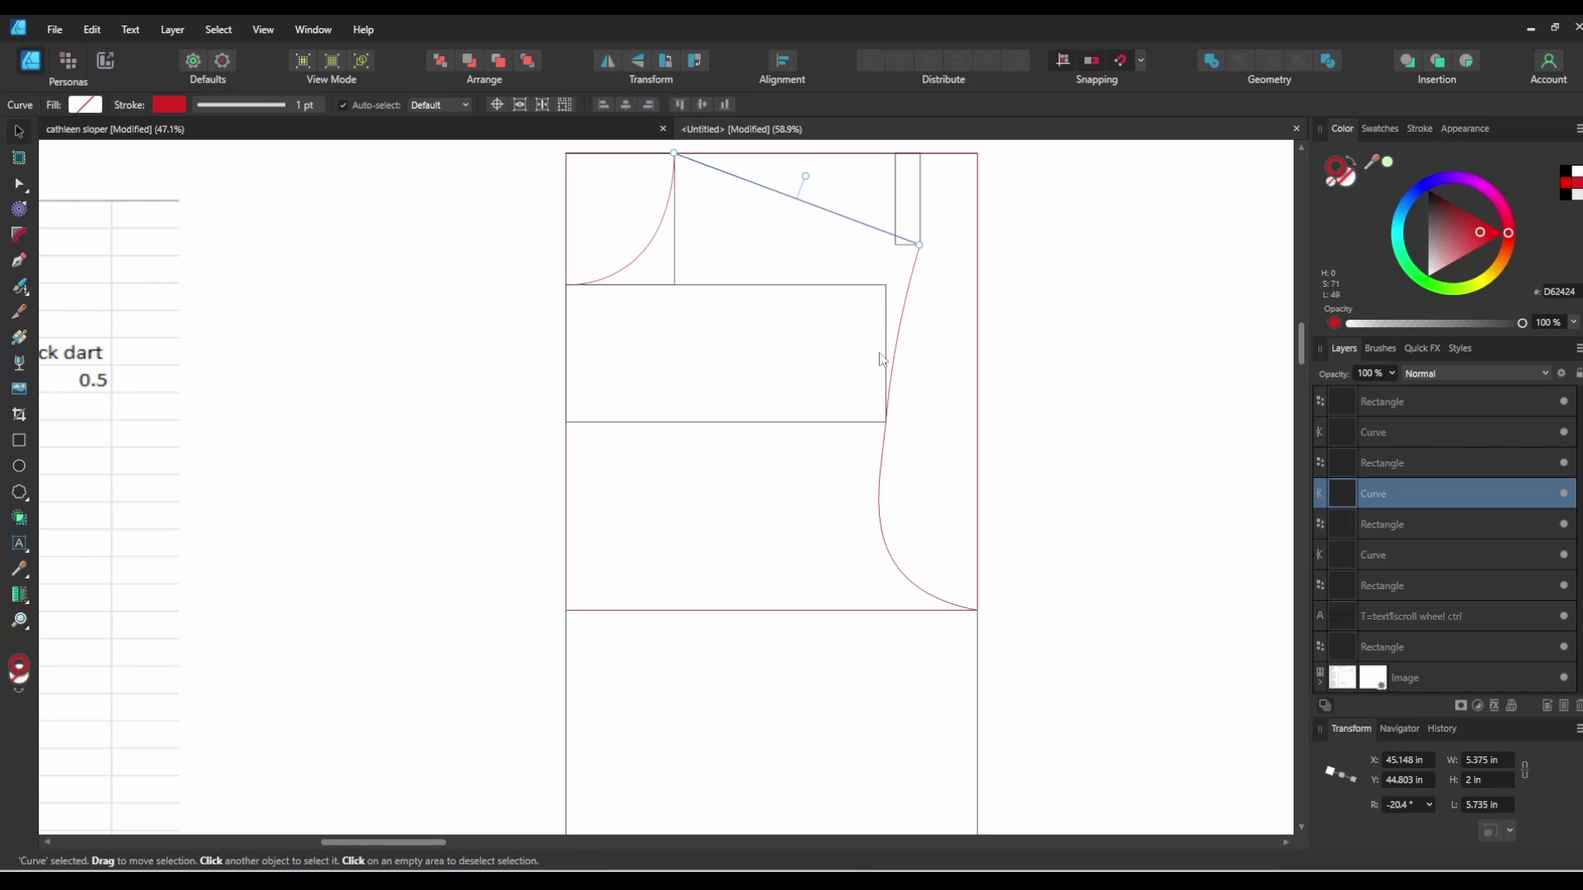
click(900, 330)
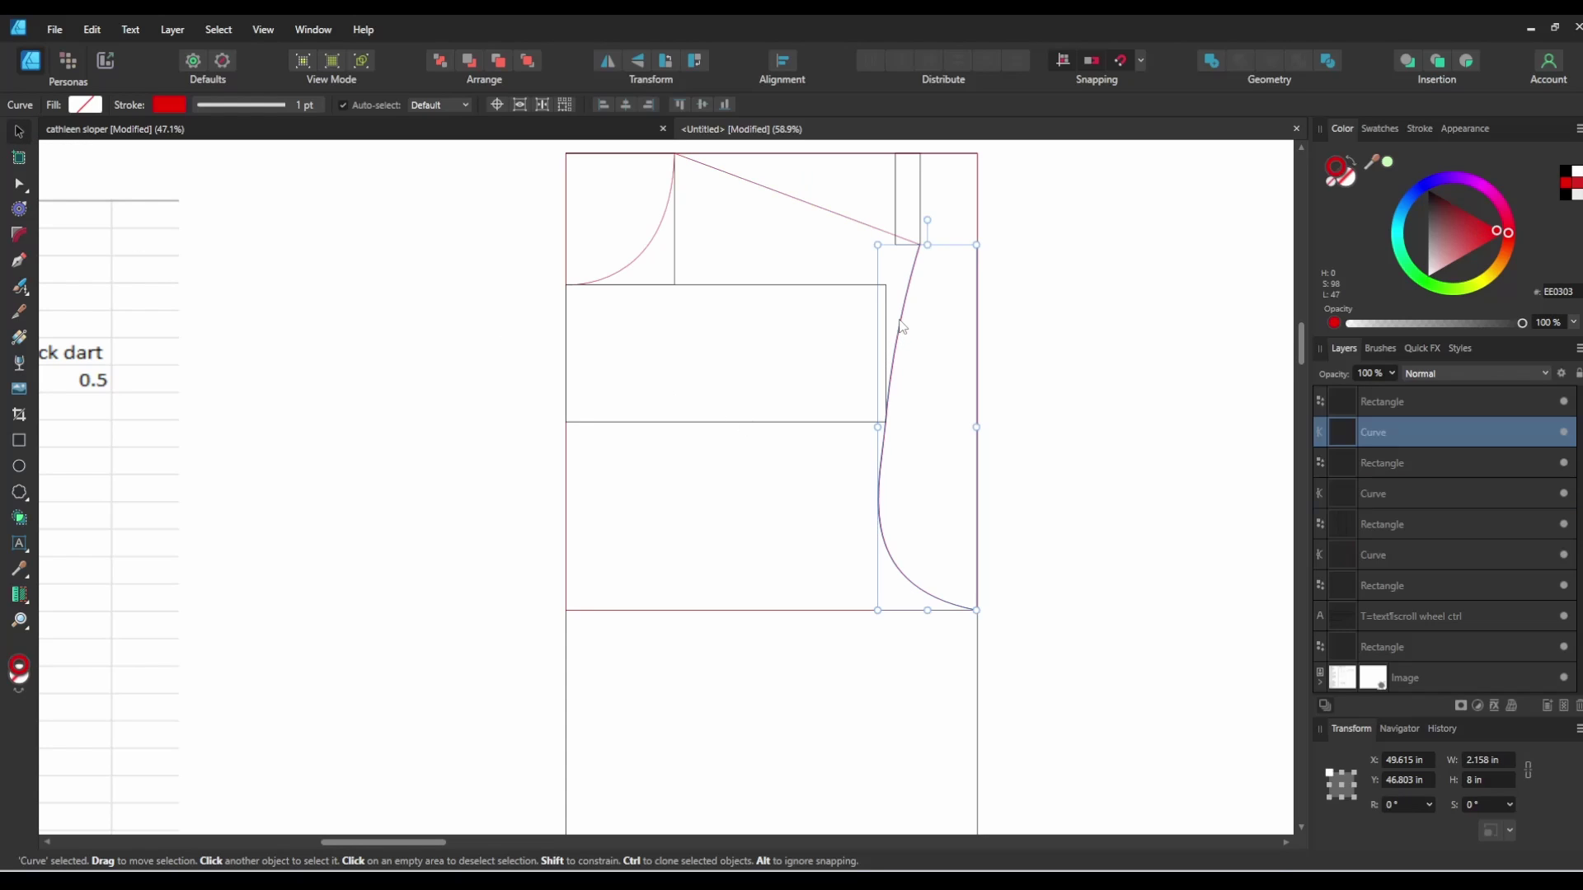
double_click(888, 432)
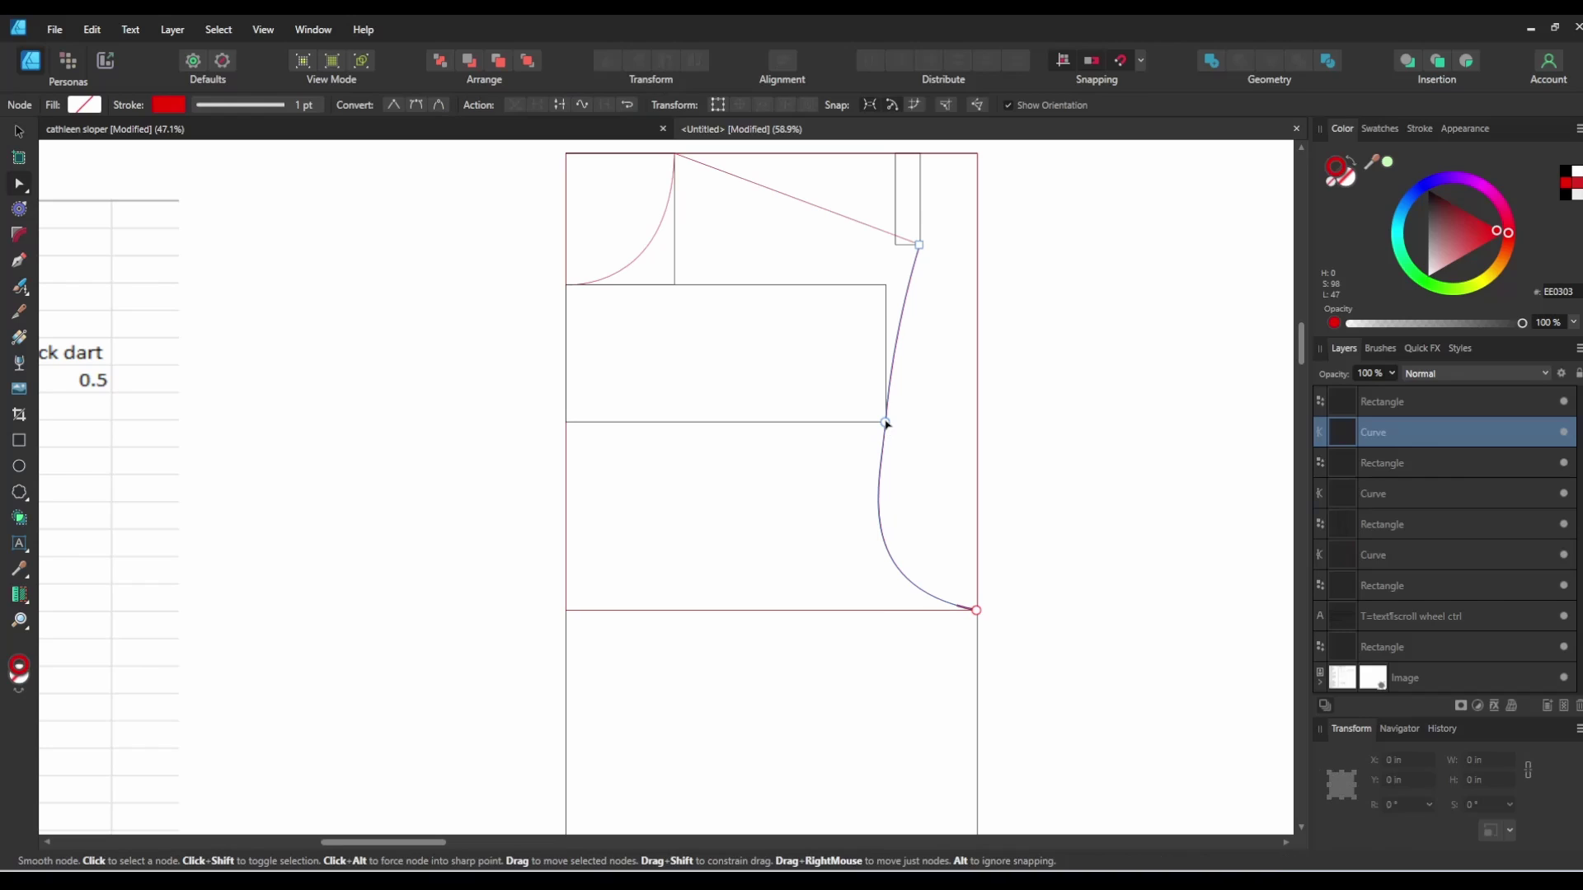
click(884, 422)
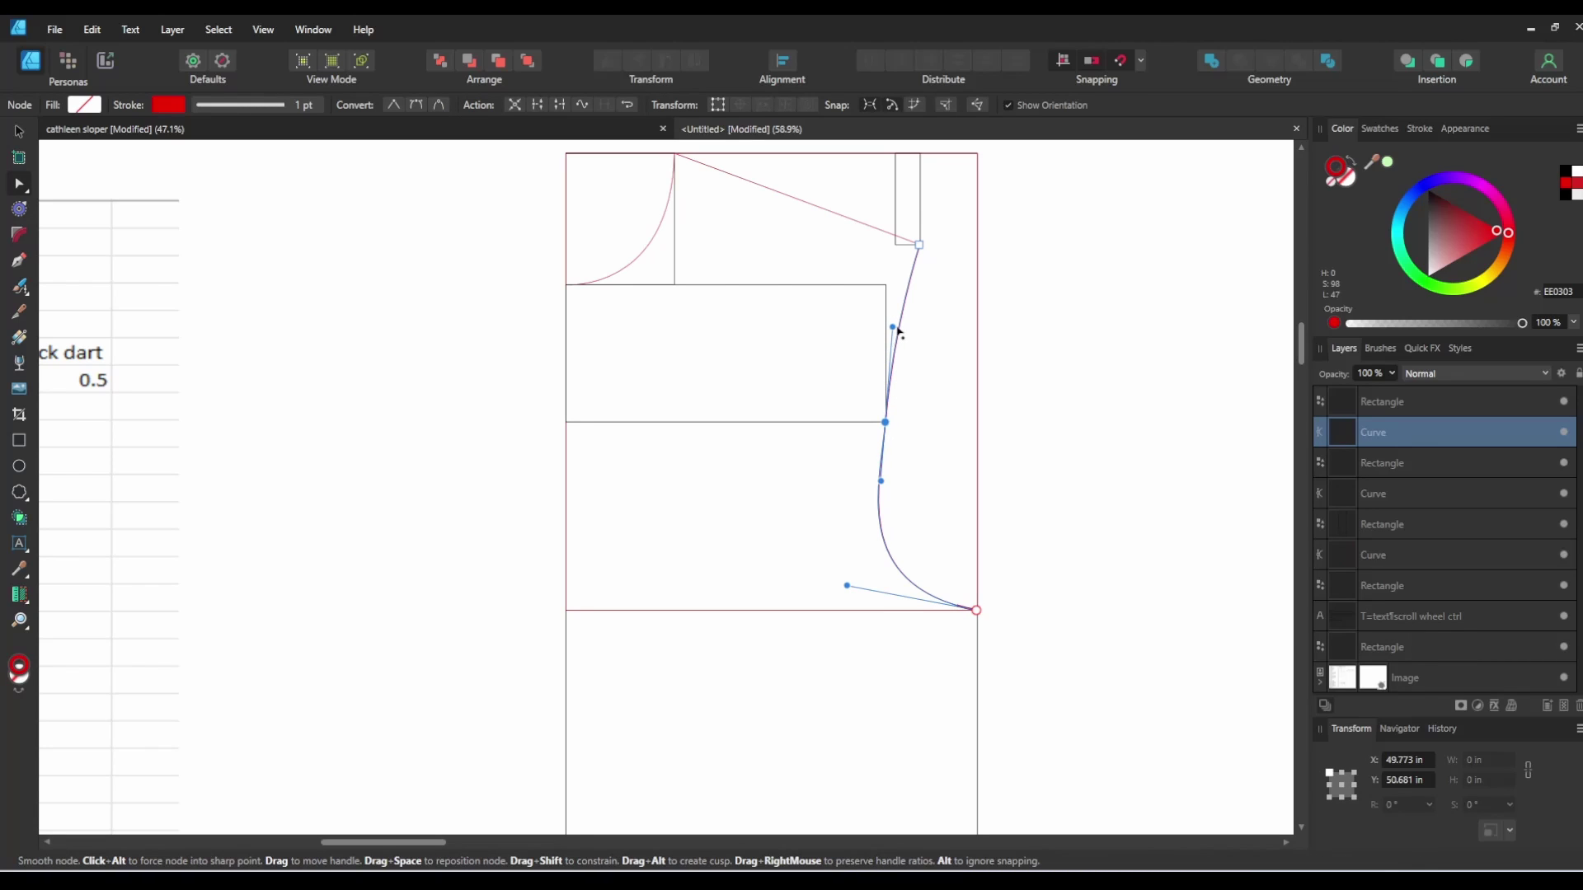
drag(897, 327, 898, 327)
drag(876, 482, 873, 492)
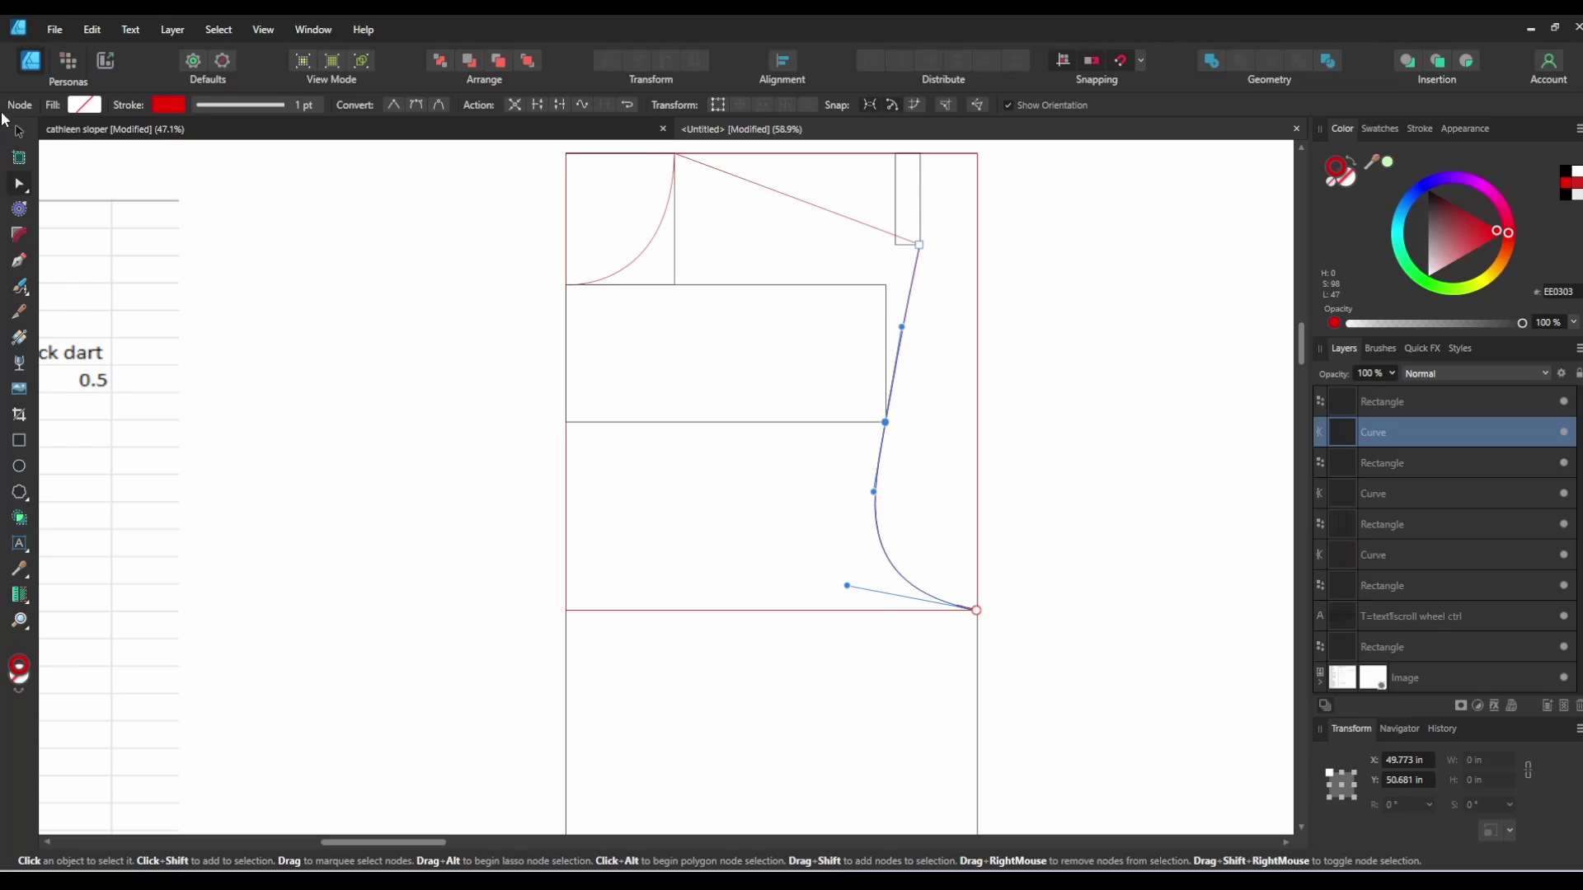
click(18, 131)
click(1006, 499)
scroll(943, 368, down, 5)
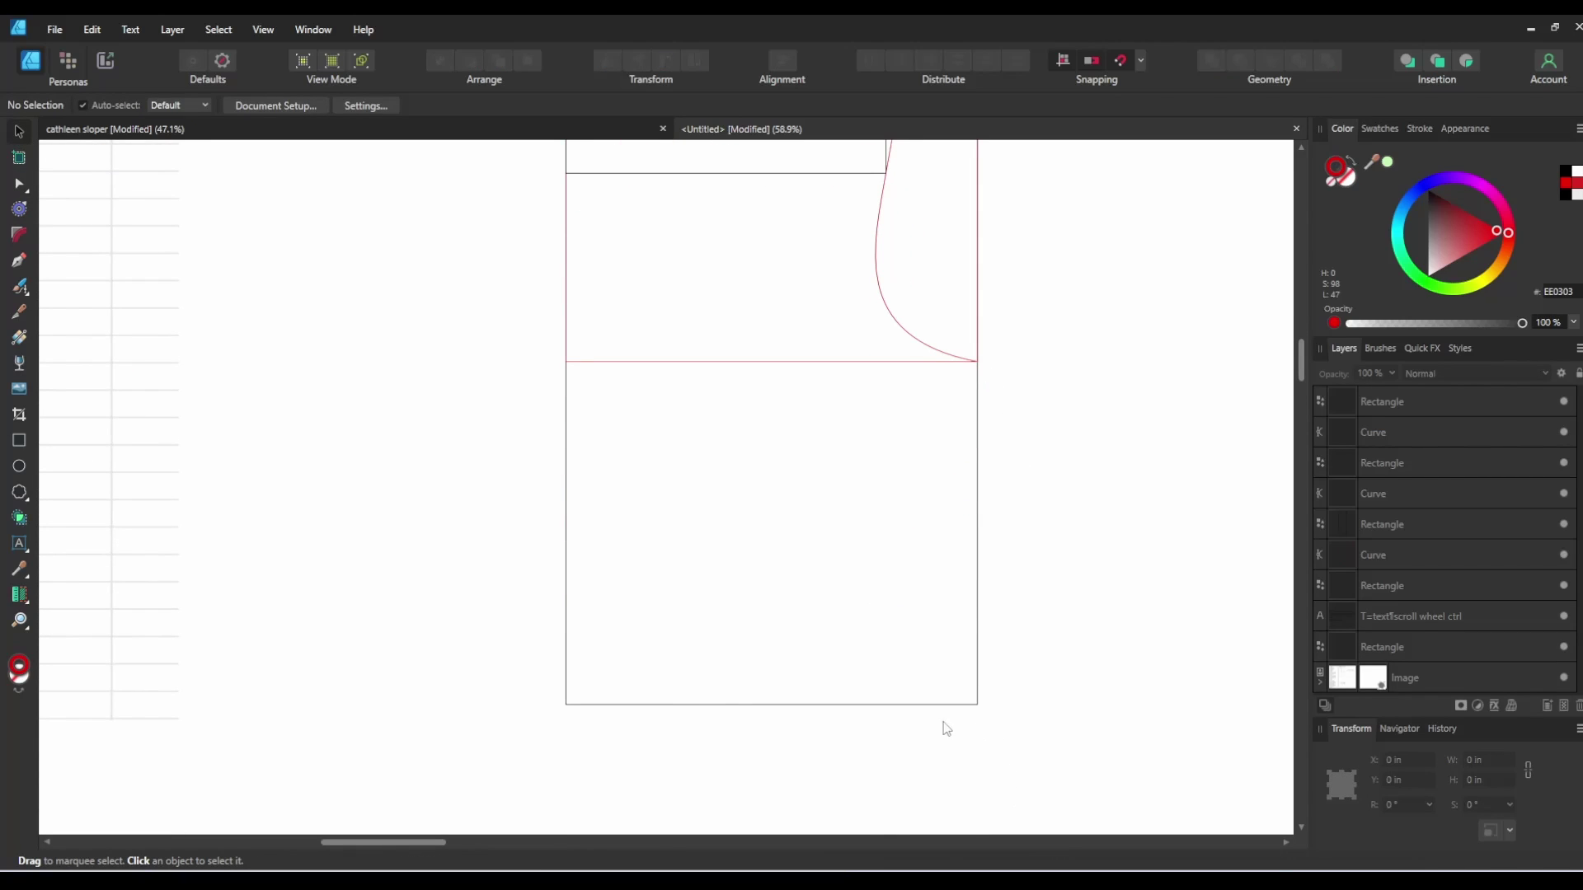
click(974, 361)
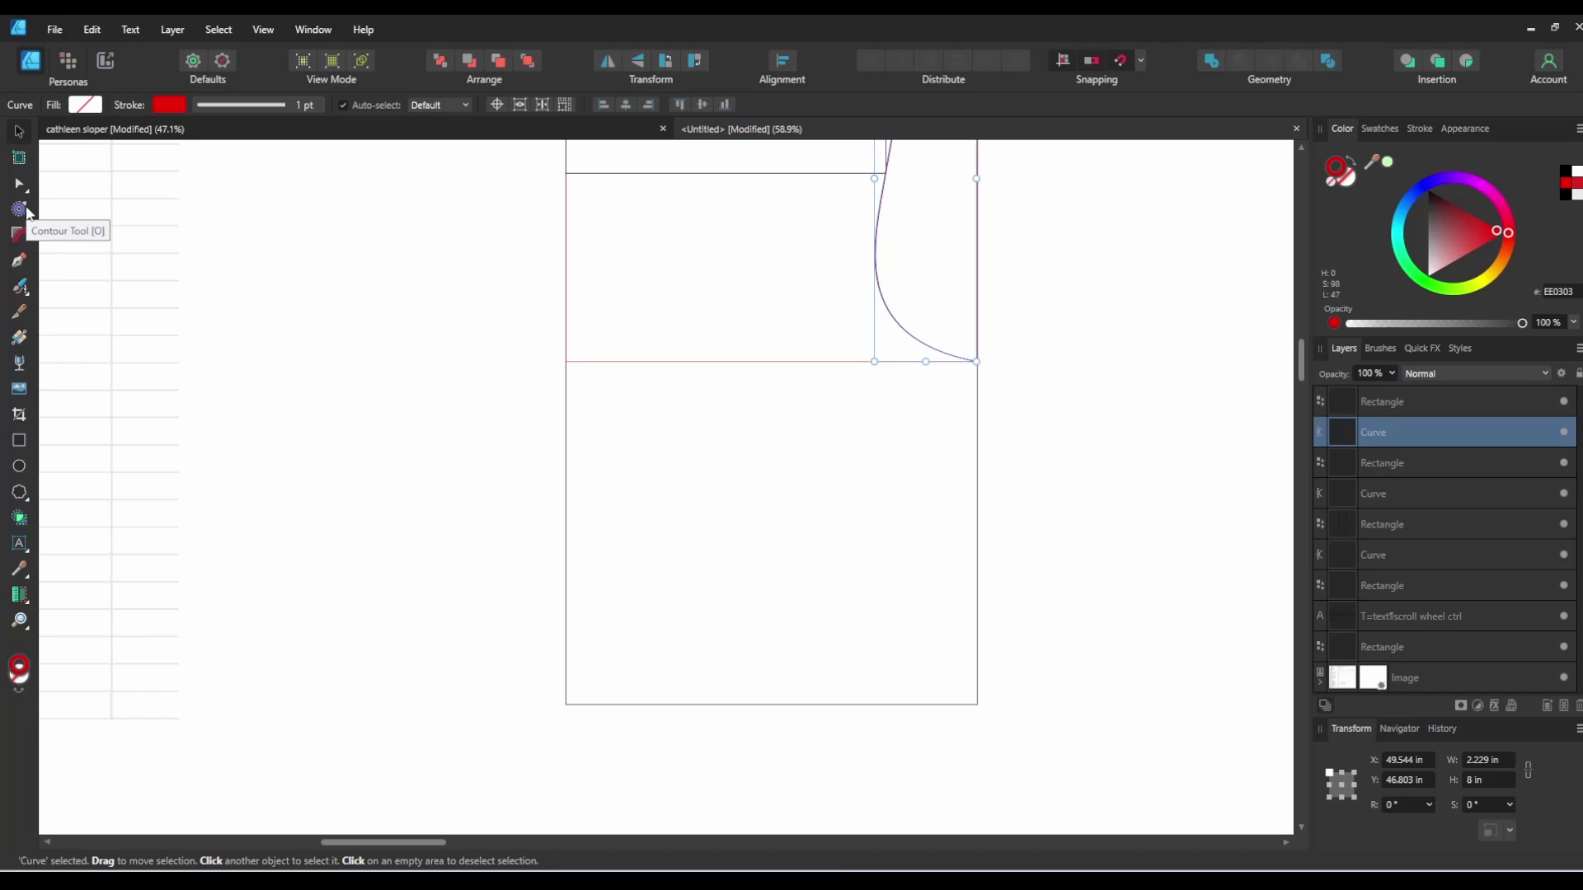
Step: Draw a line from the armhole's end down the right edge, across the bottom and up to the neckline
key(p)
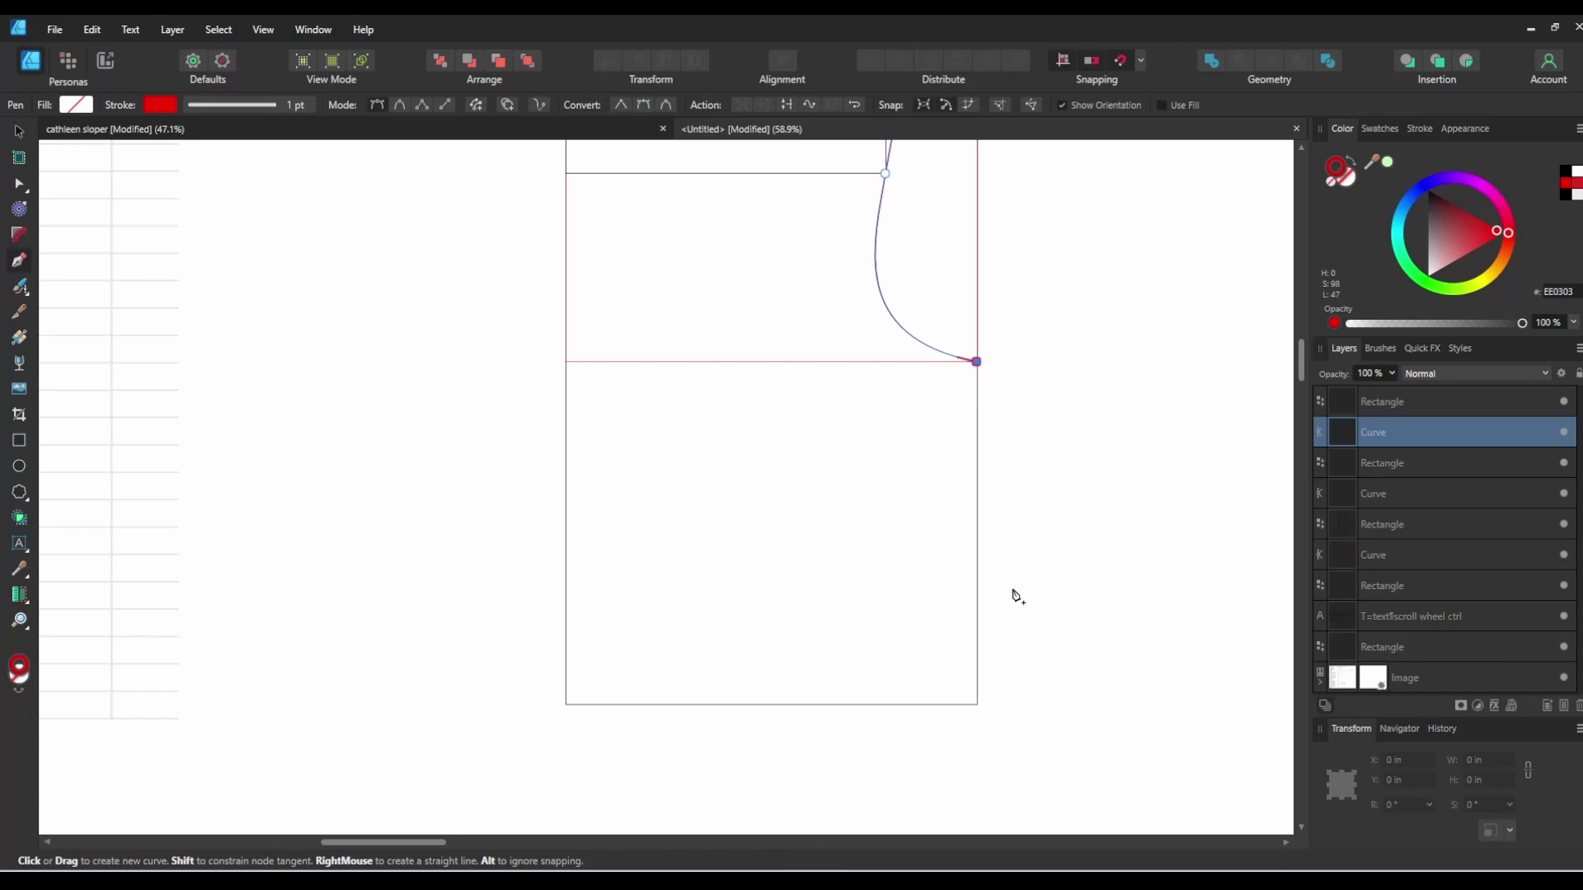
click(977, 704)
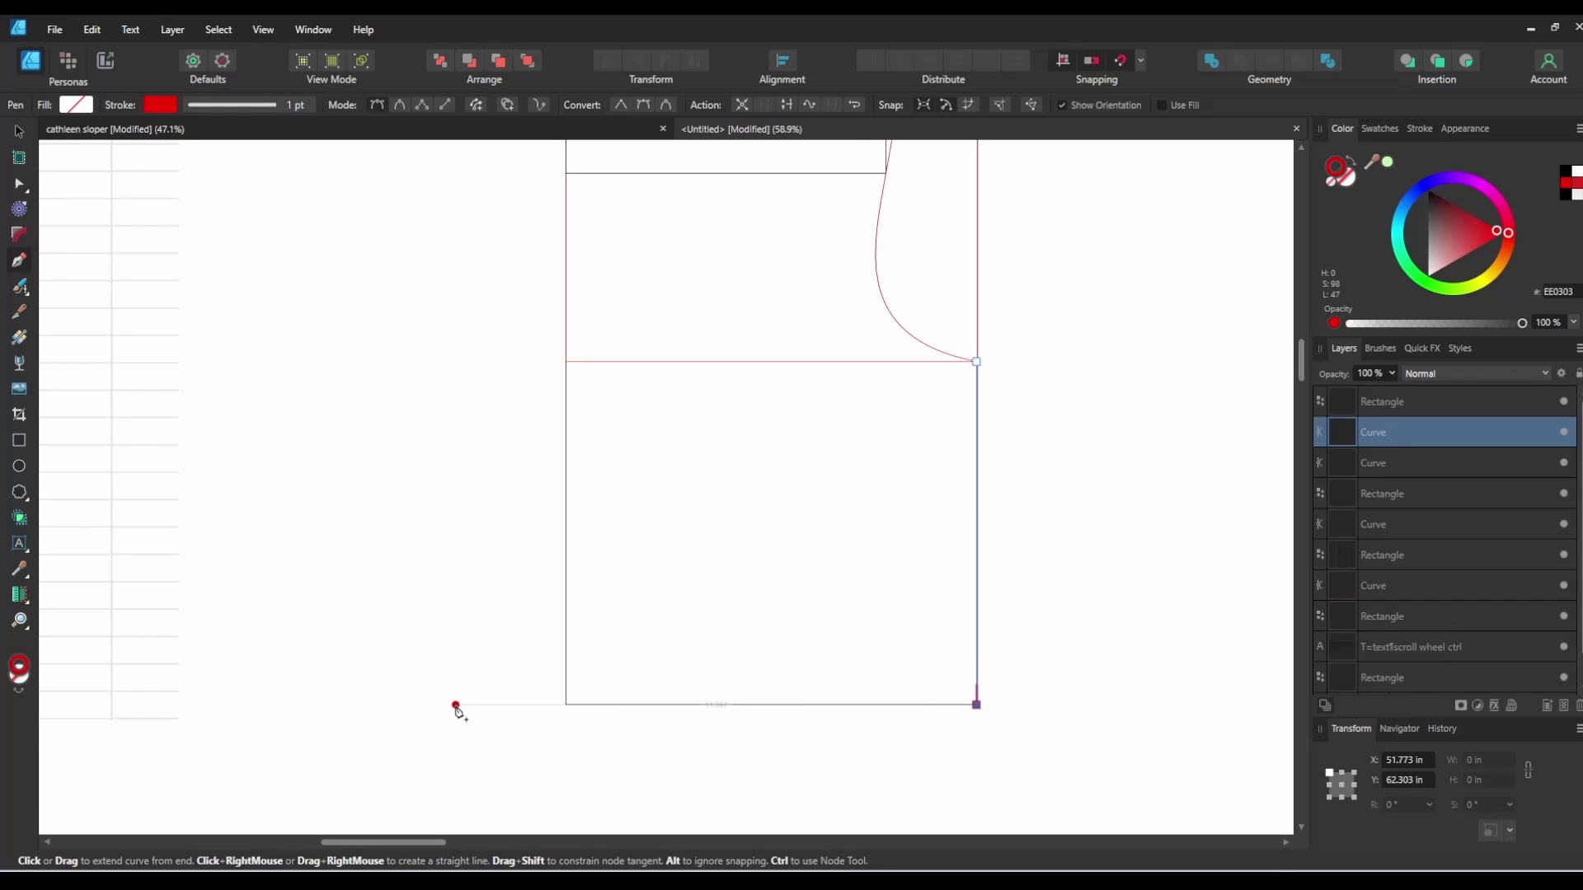
click(565, 705)
scroll(581, 626, up, 5)
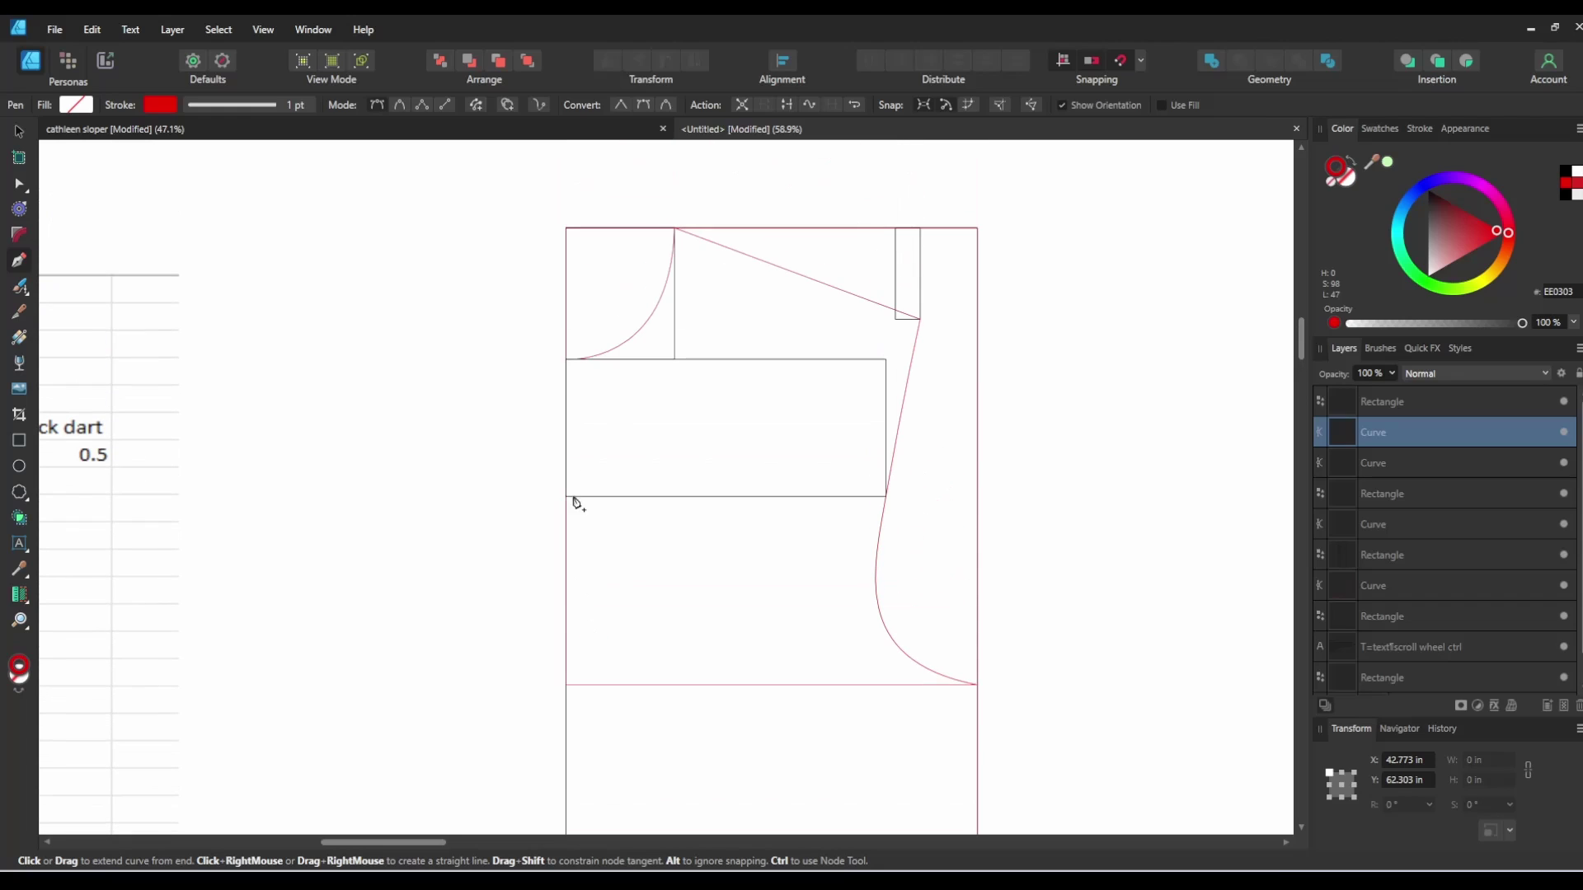
click(565, 359)
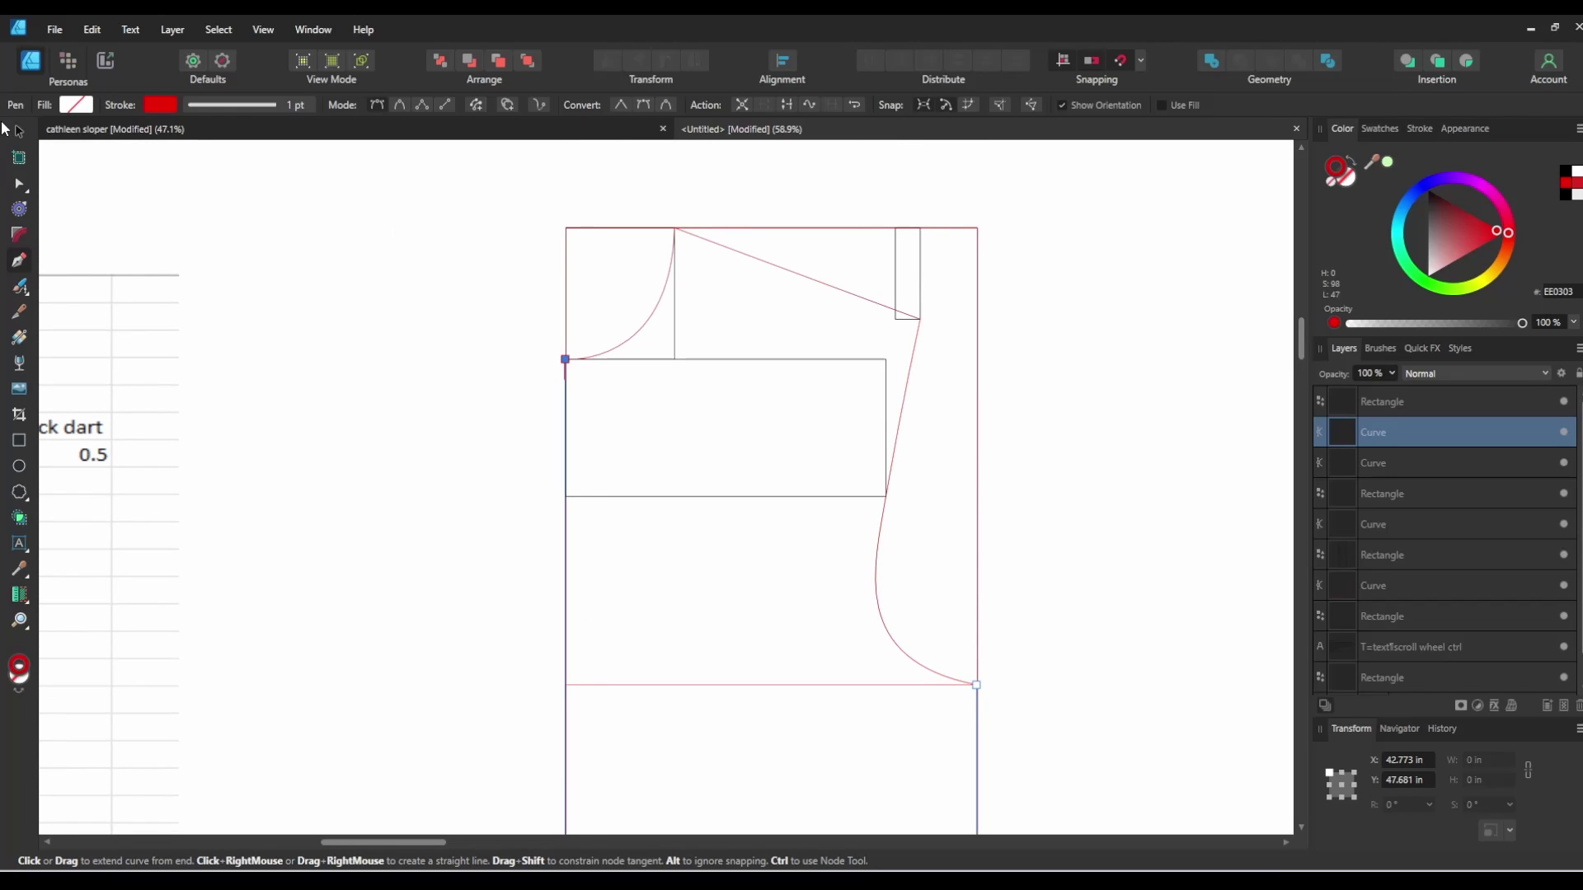
click(19, 130)
scroll(775, 375, down, 1)
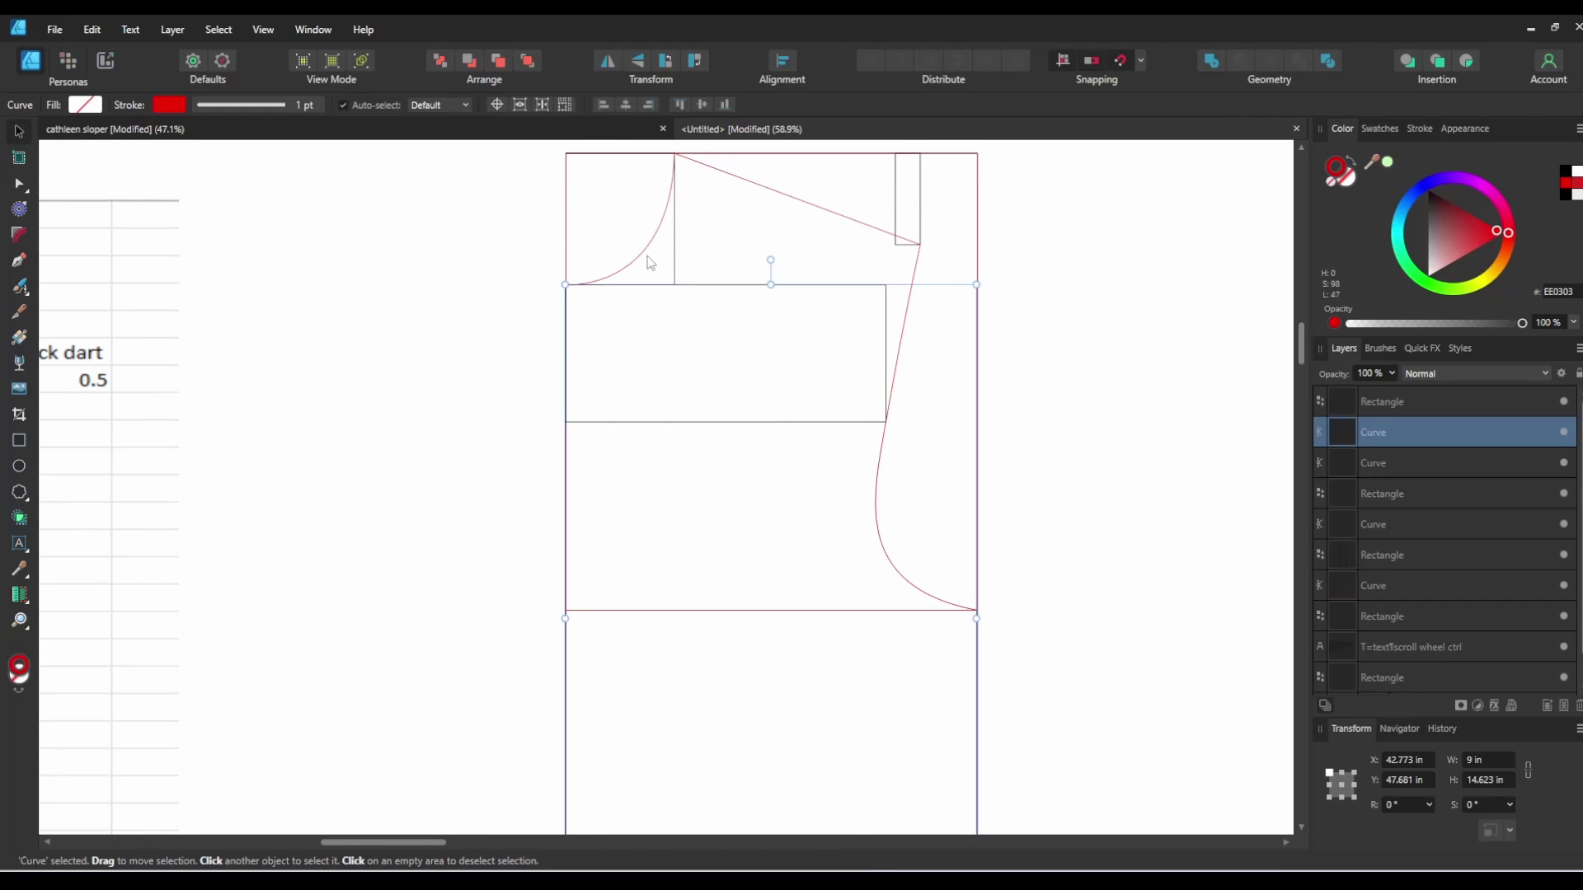
click(915, 260)
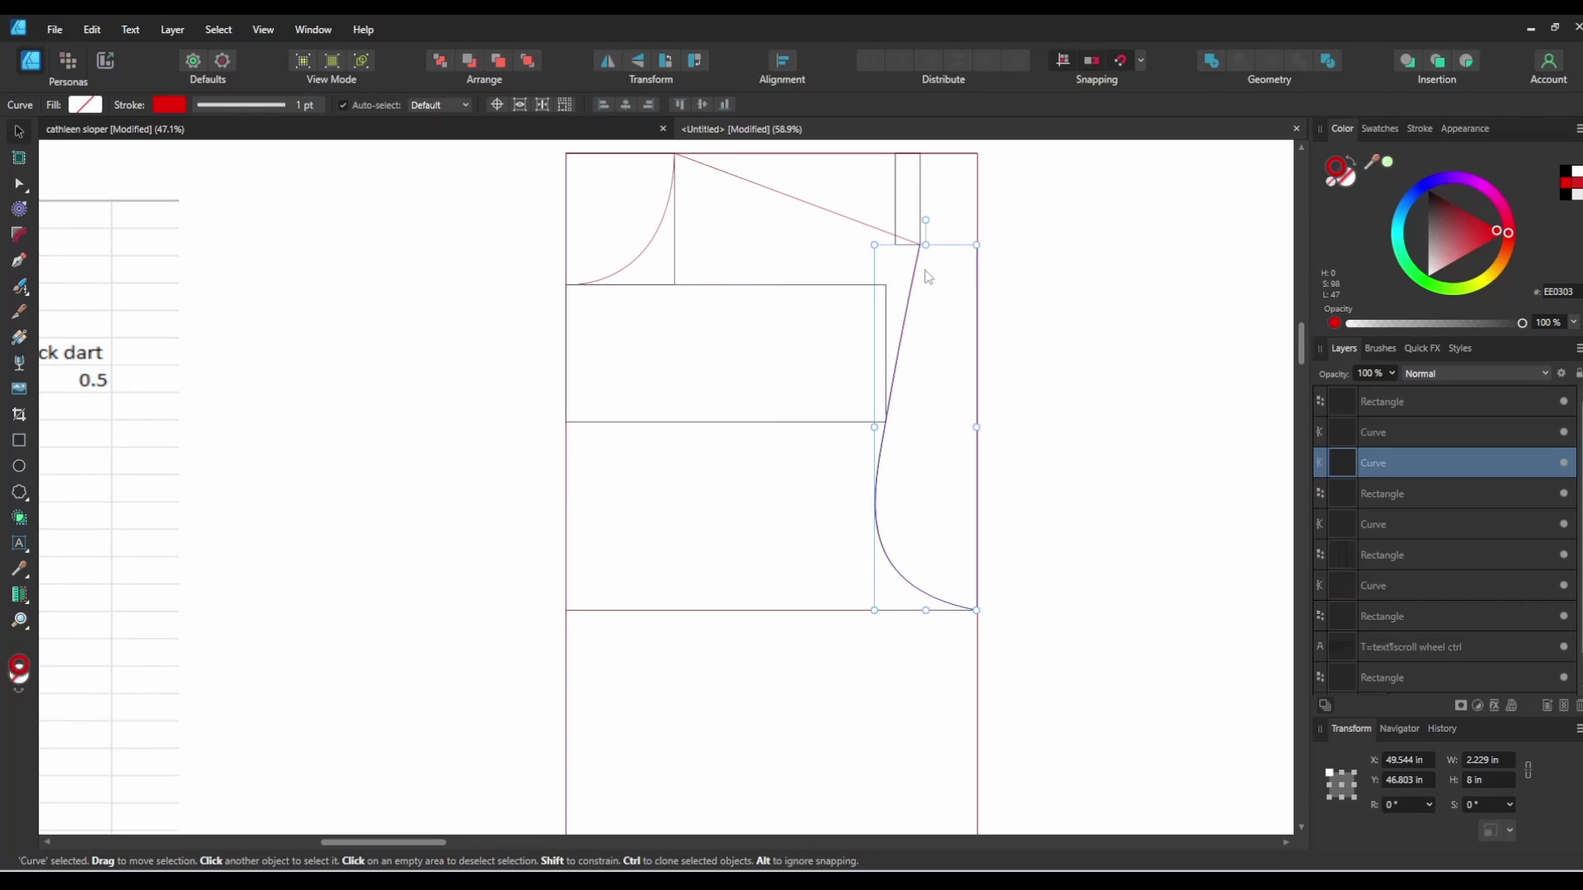
click(873, 229)
click(915, 295)
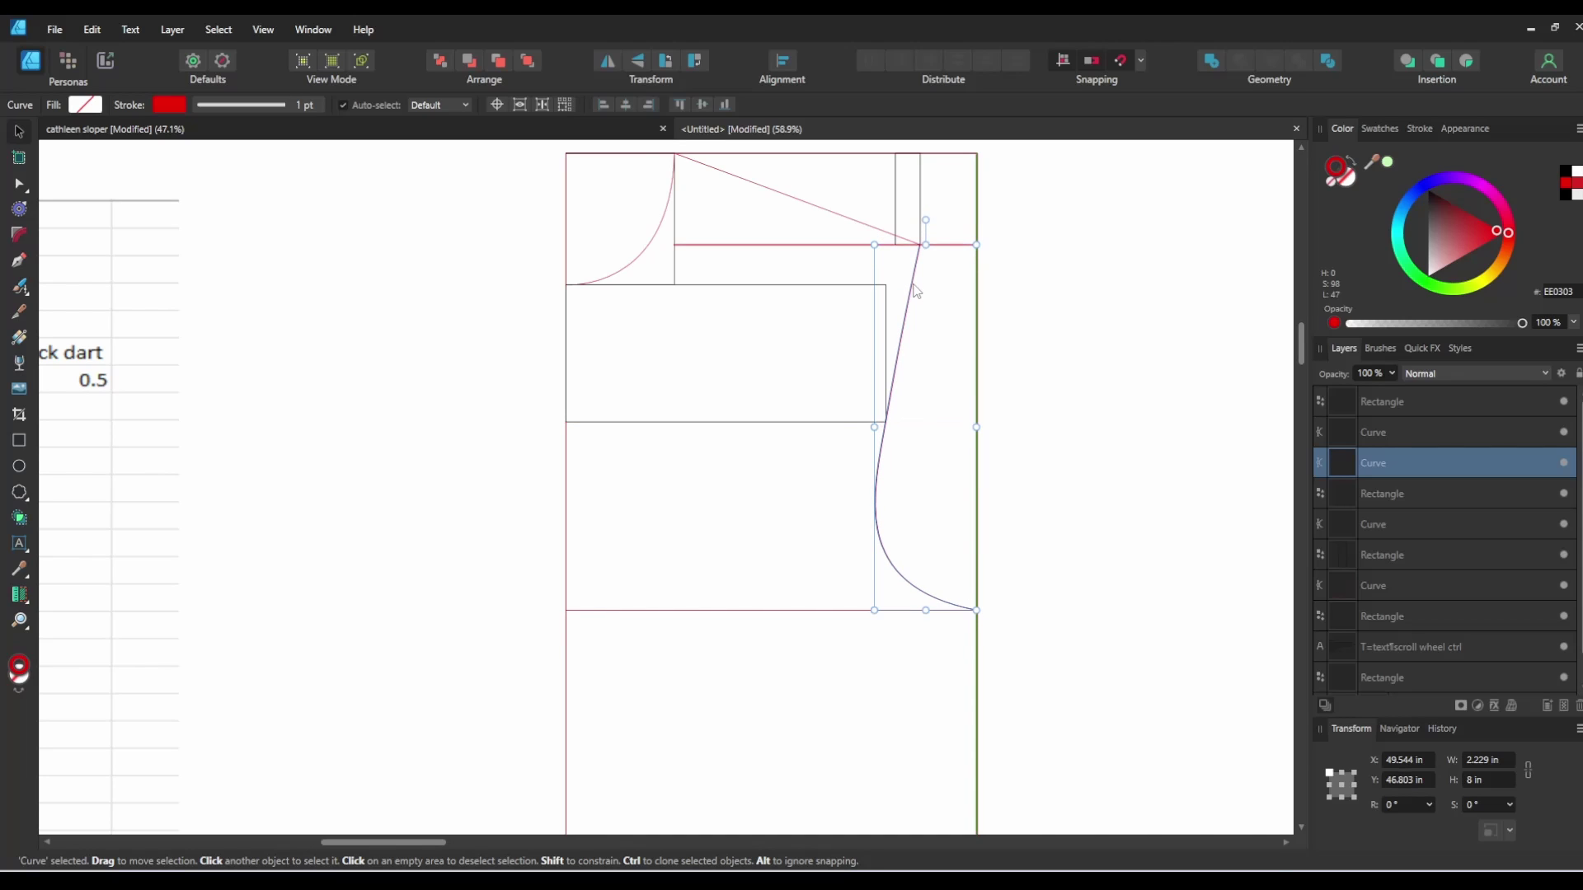
double_click(913, 290)
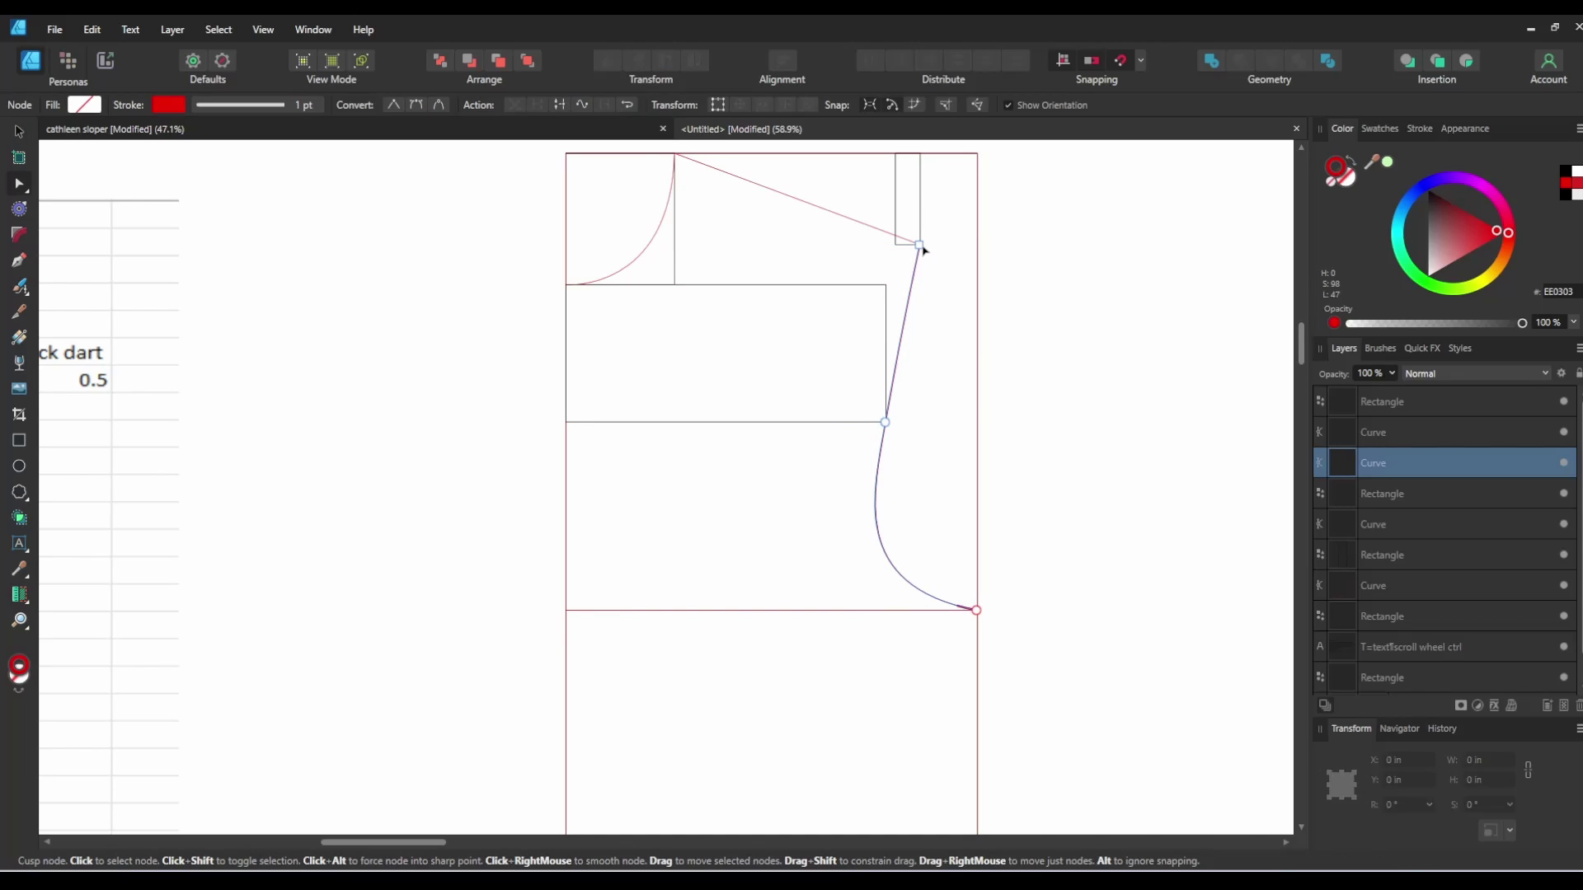
click(920, 246)
scroll(920, 248, up, 8)
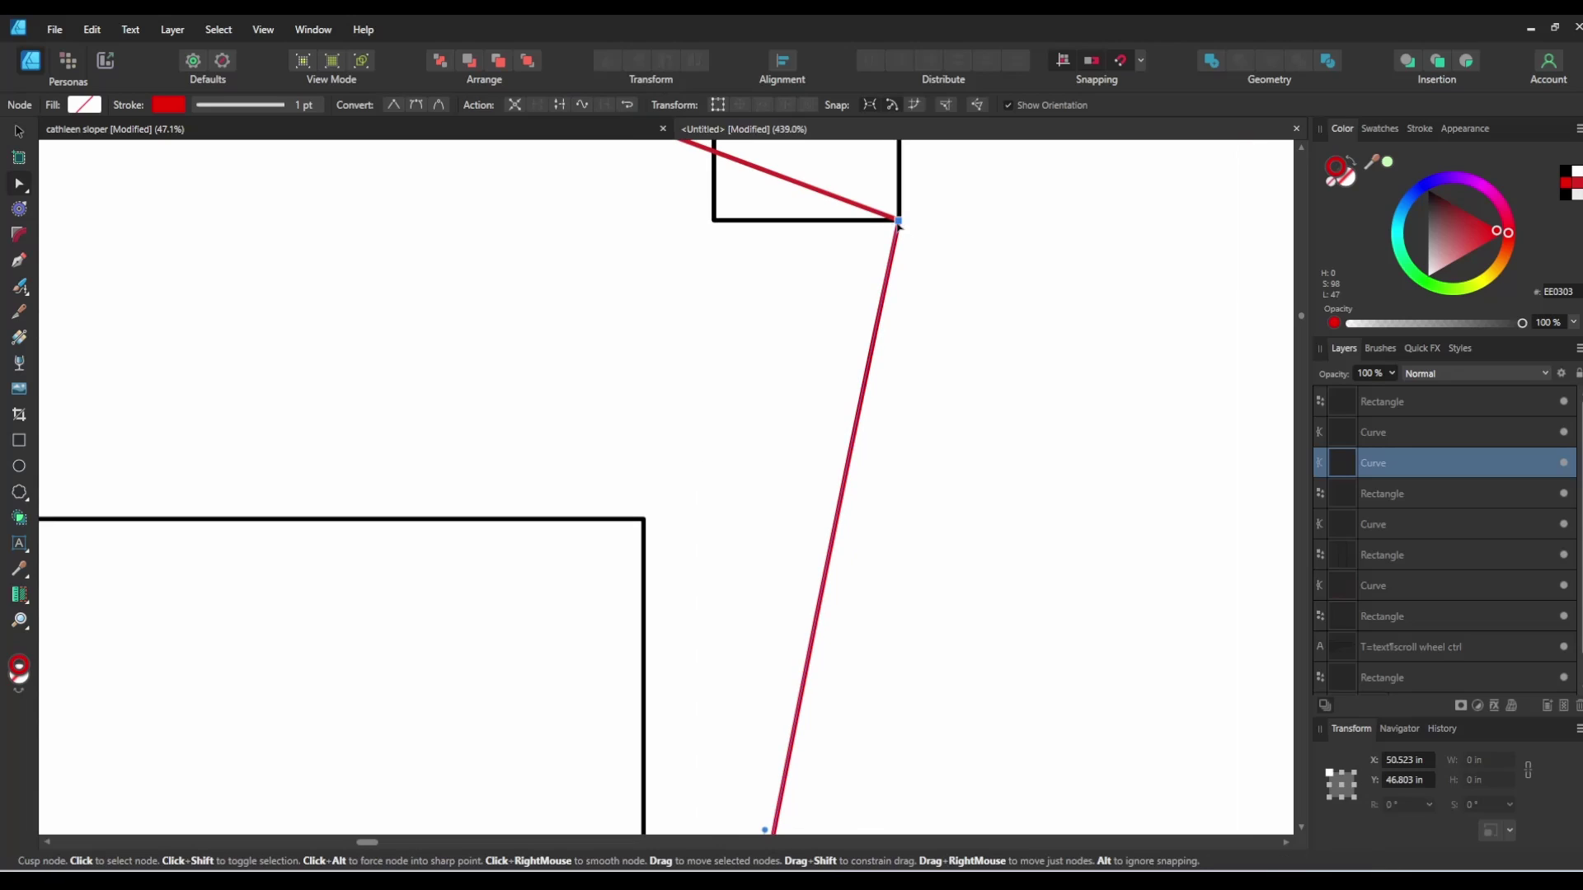
key(ctrl+d)
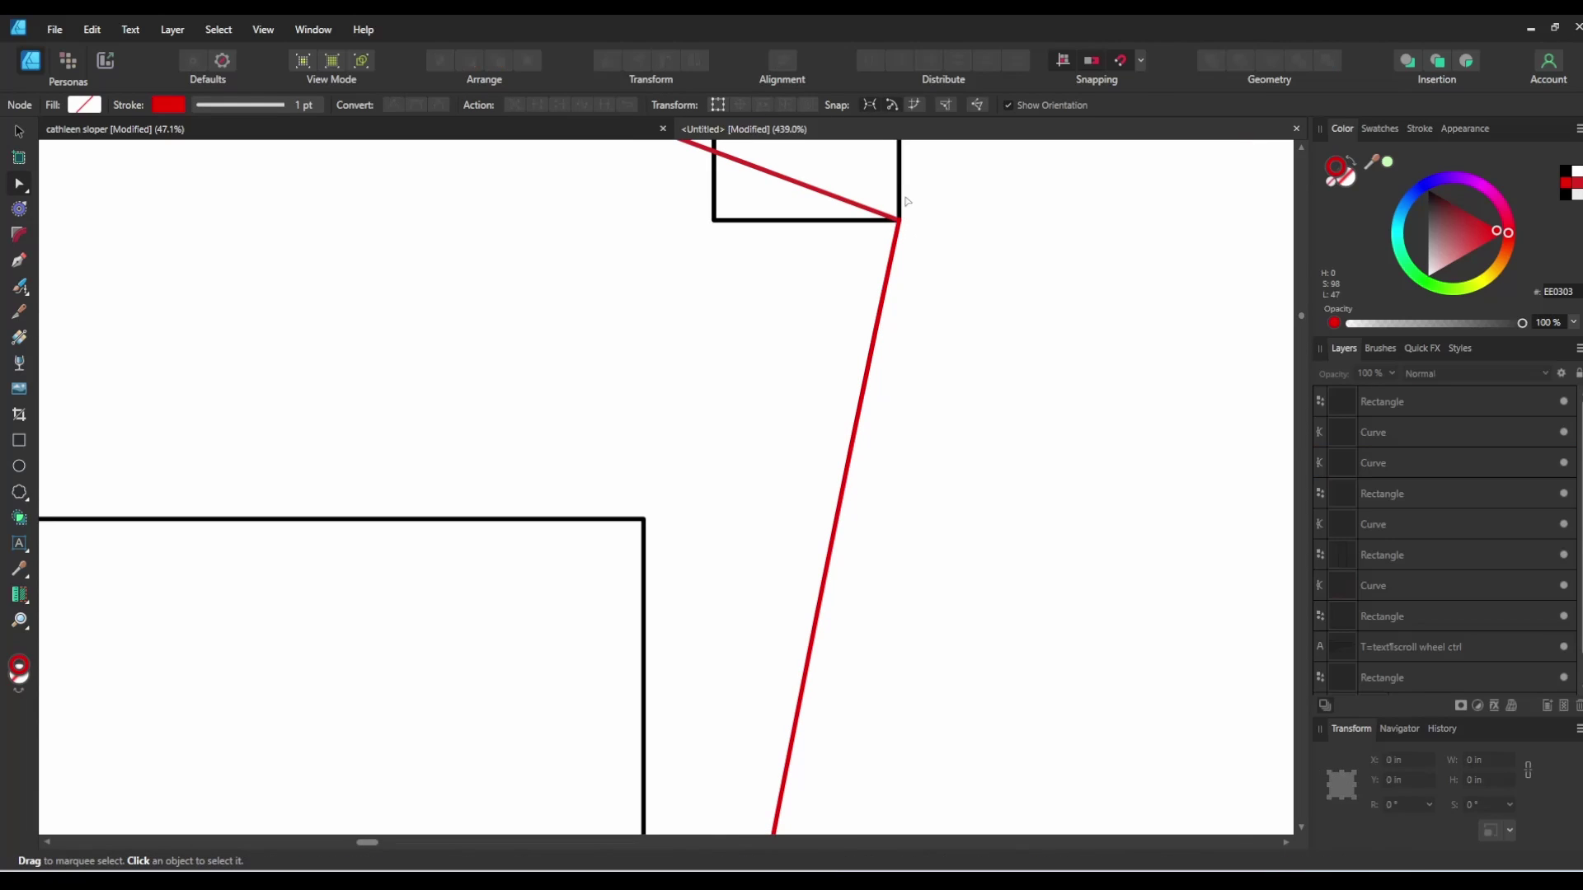
scroll(906, 200, down, 5)
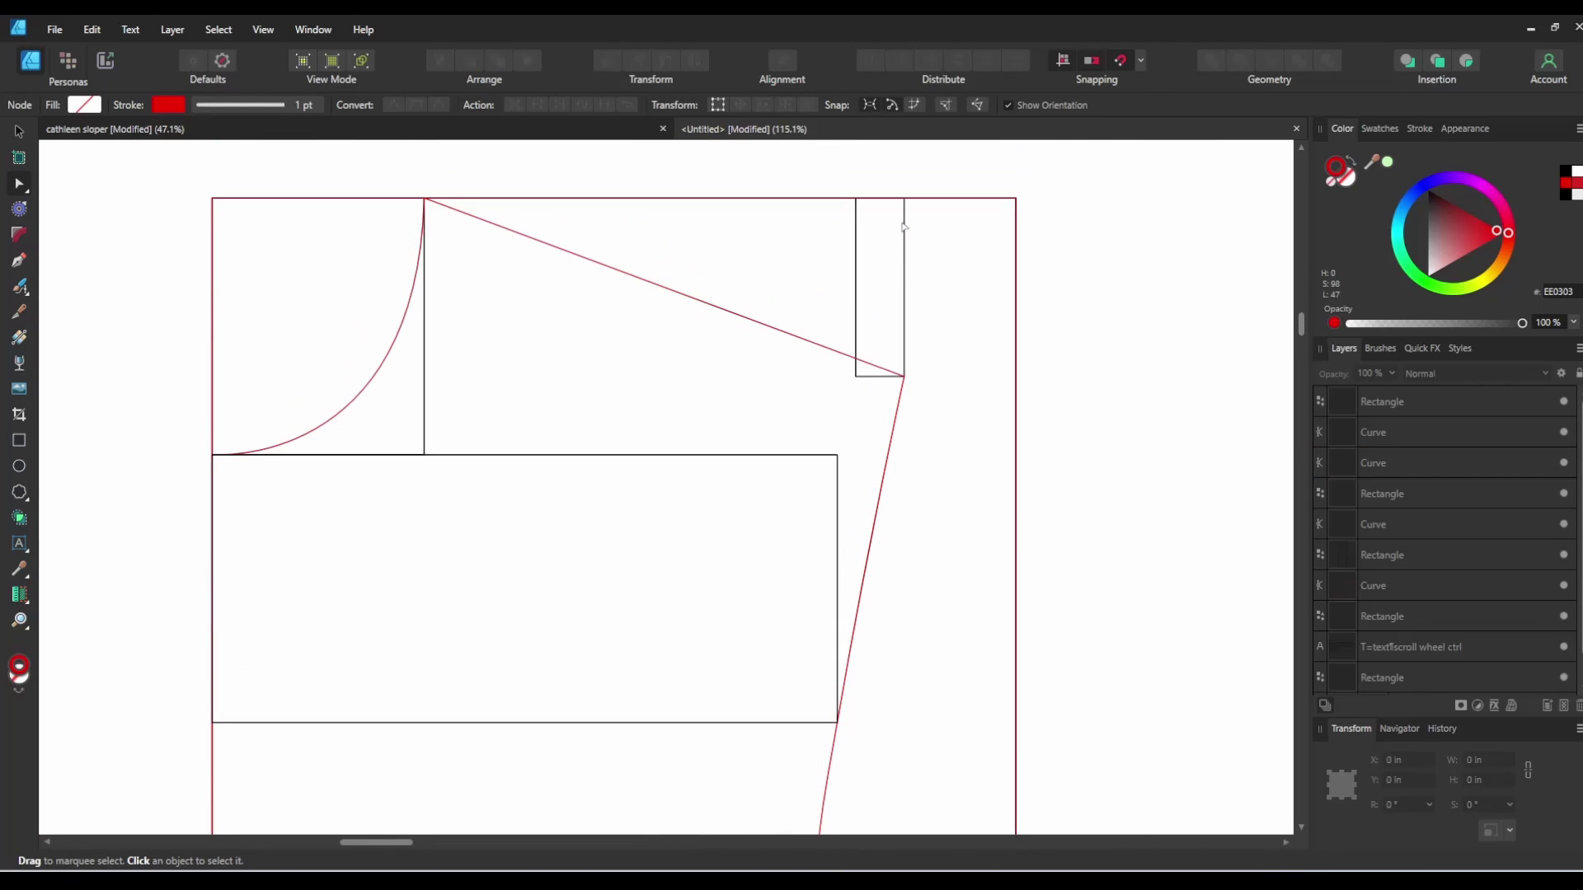
key(v)
click(904, 248)
key(Delete)
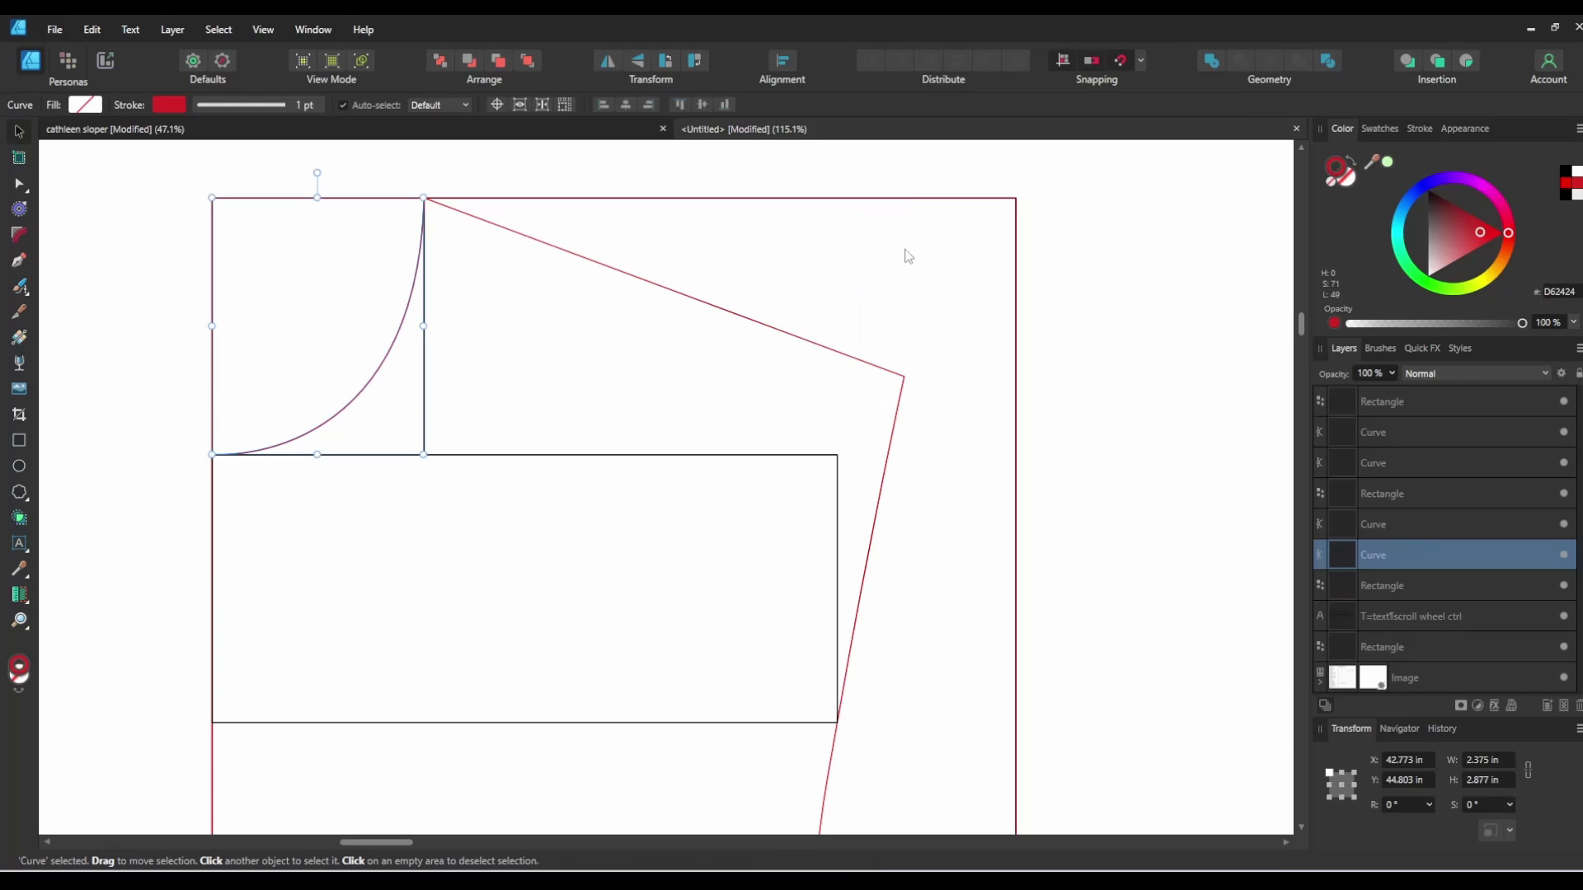
drag(868, 342, 949, 451)
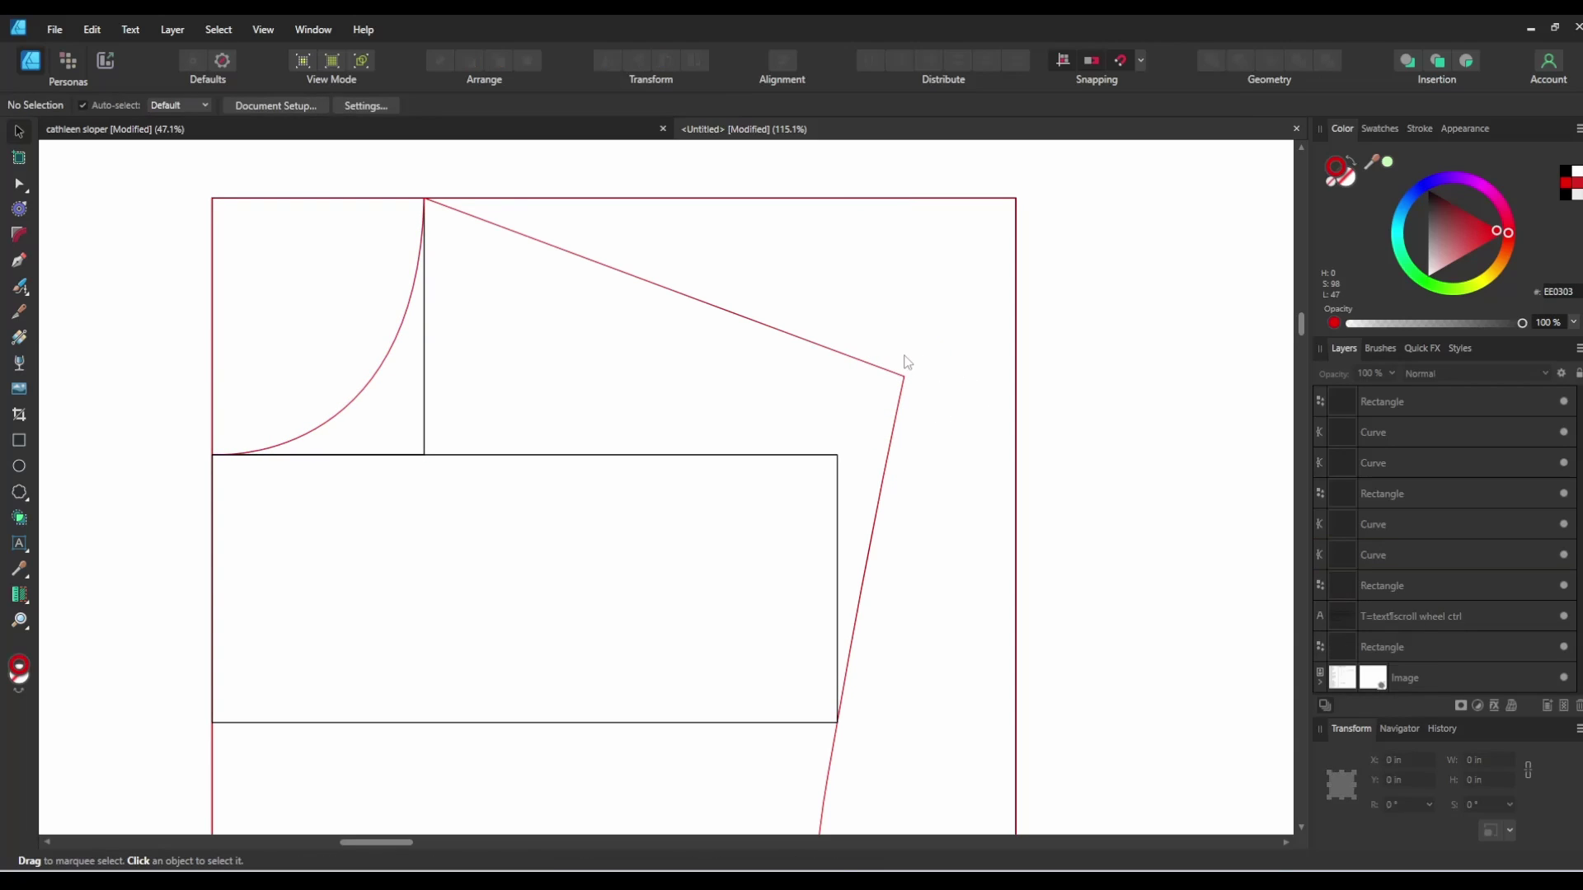
key(a)
drag(864, 346, 947, 421)
click(901, 387)
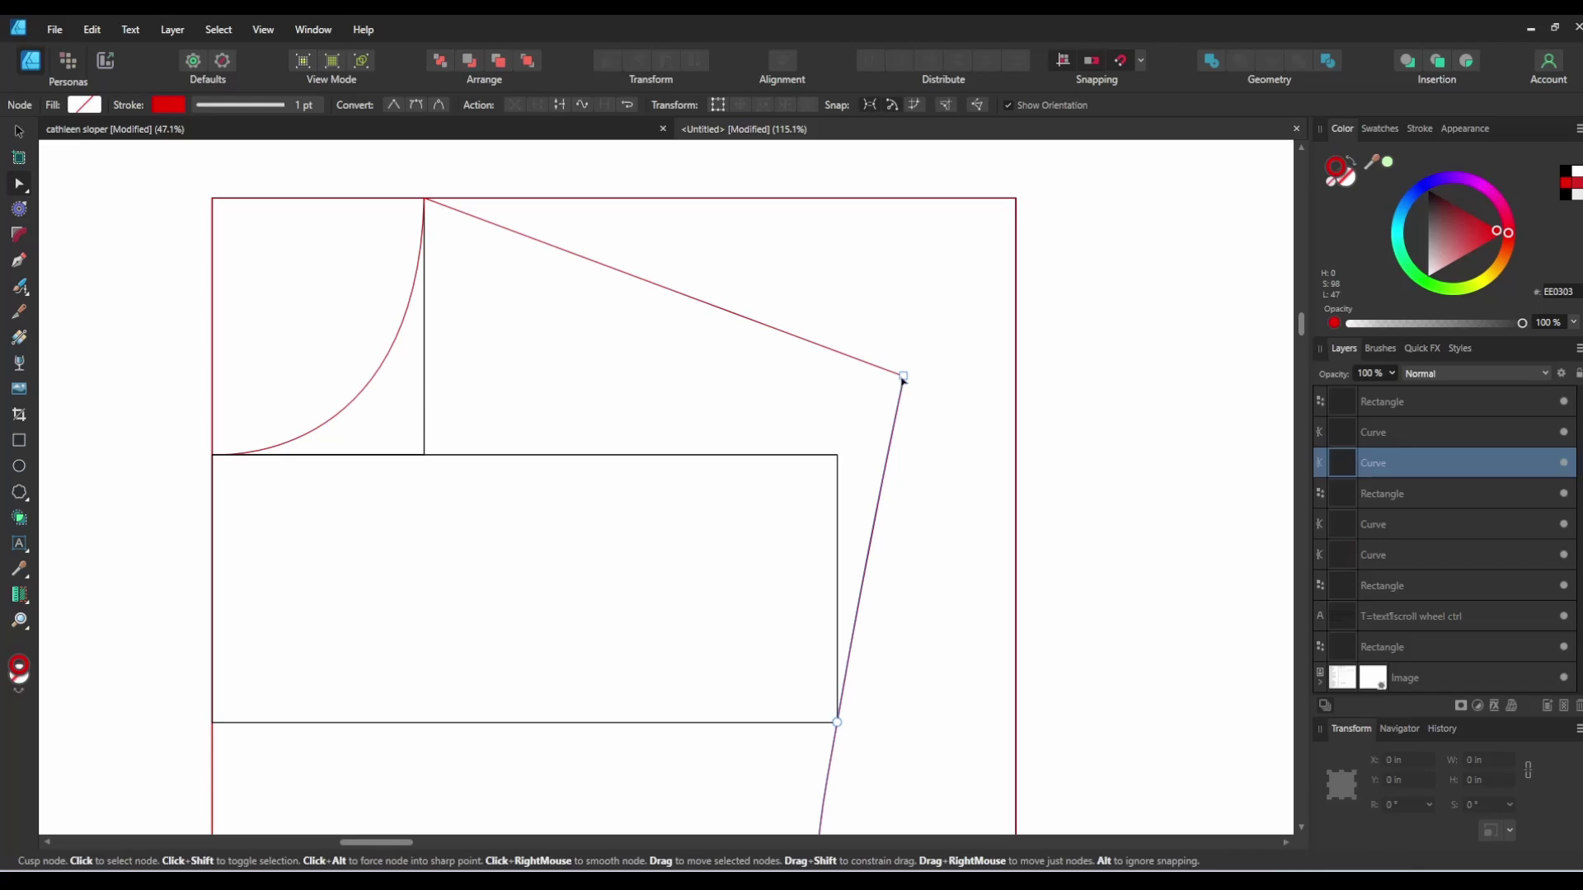
drag(885, 355, 940, 414)
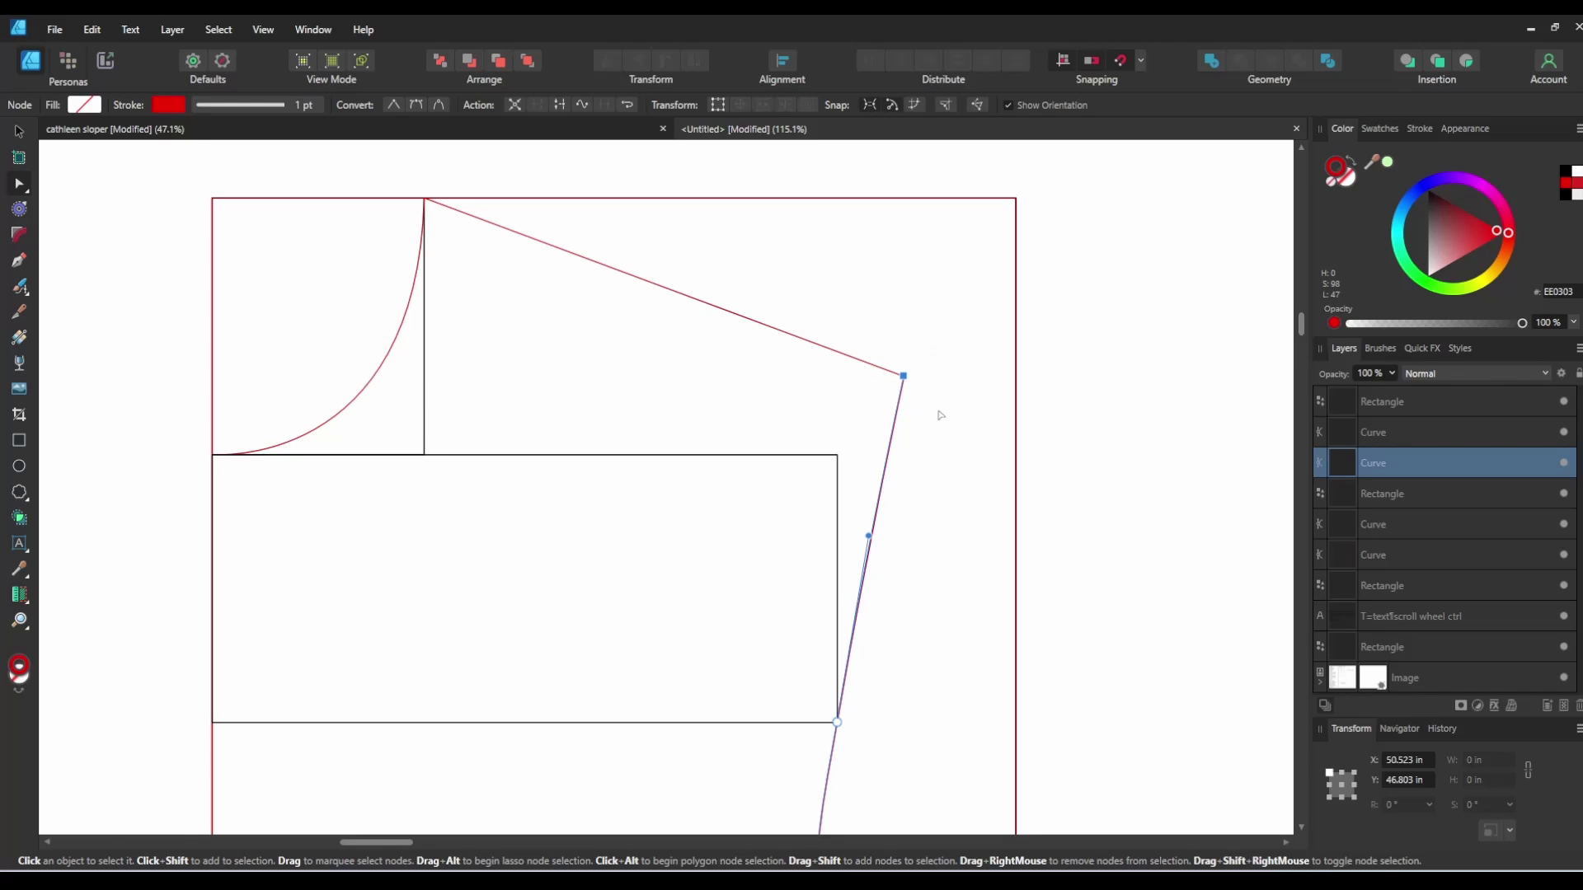
shift+click(884, 368)
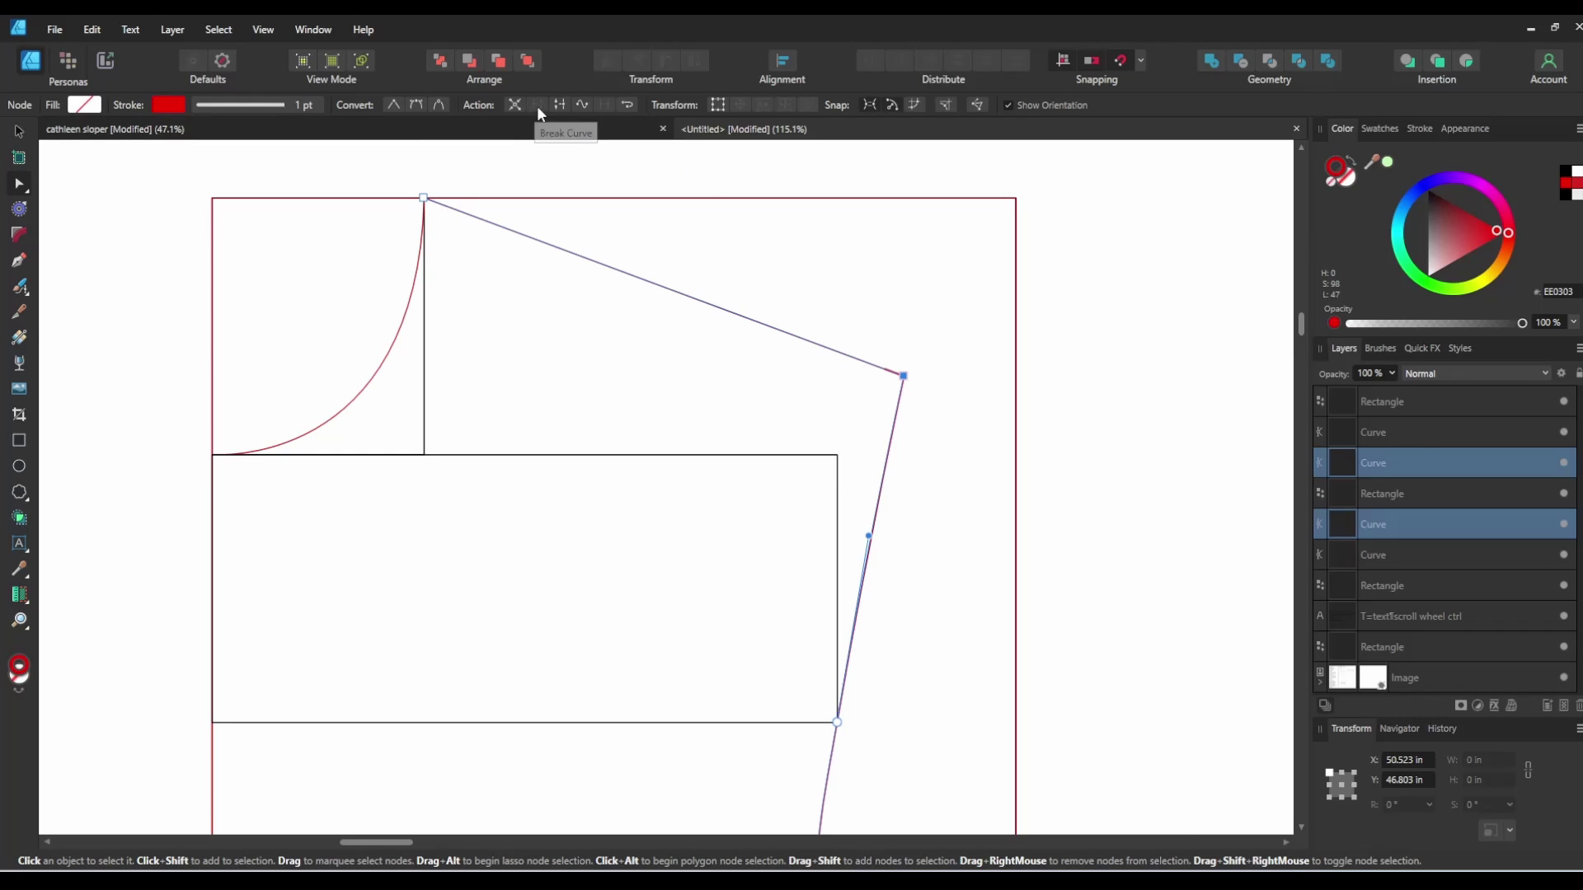
click(558, 108)
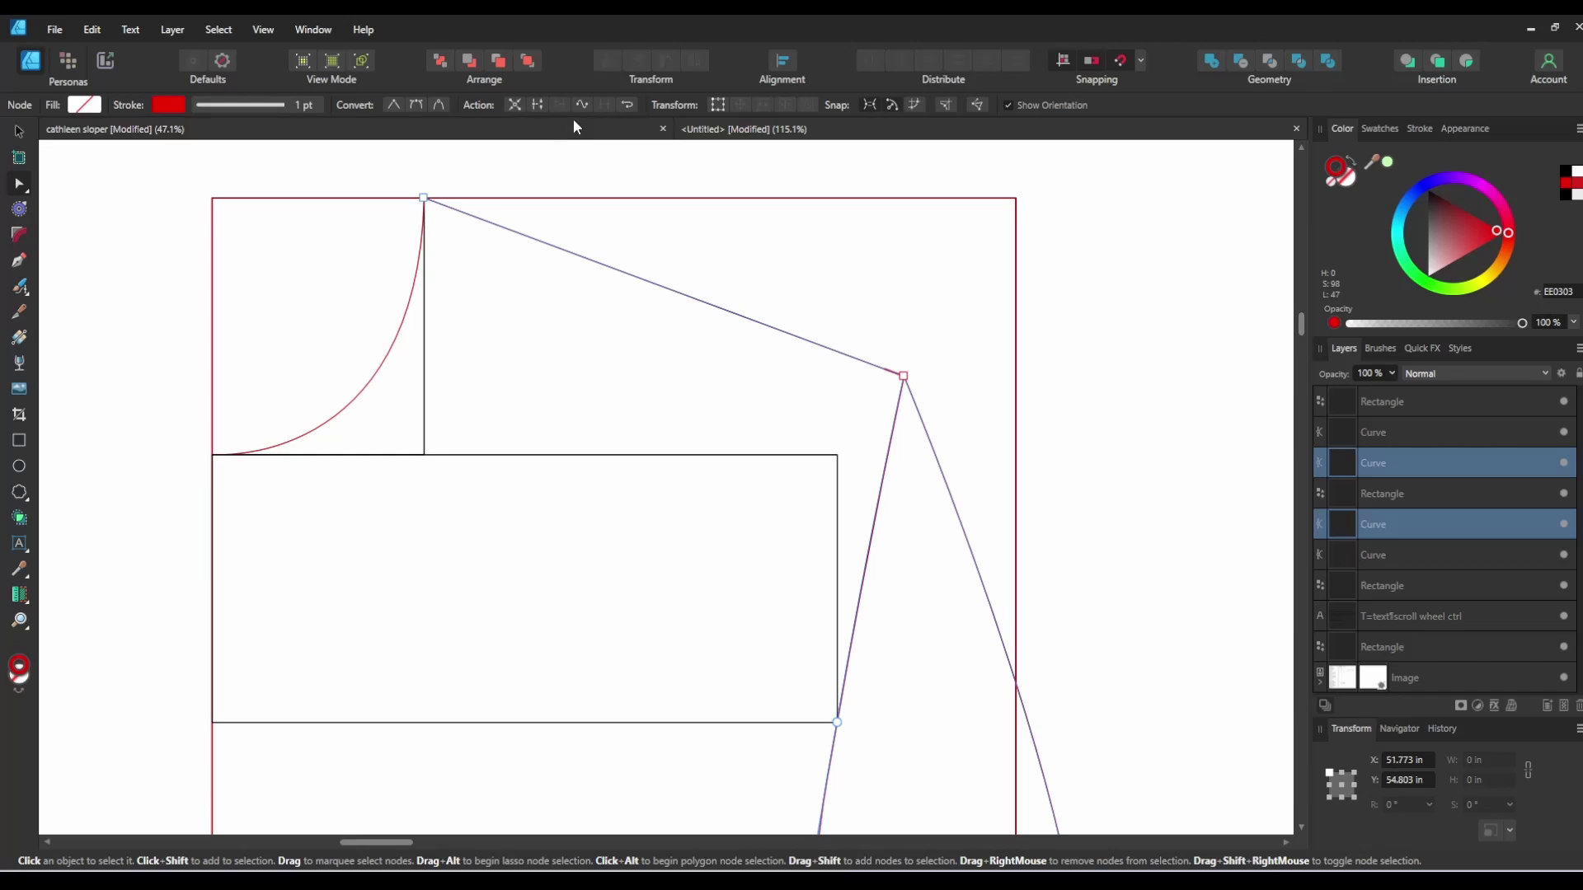
scroll(1061, 472, down, 3)
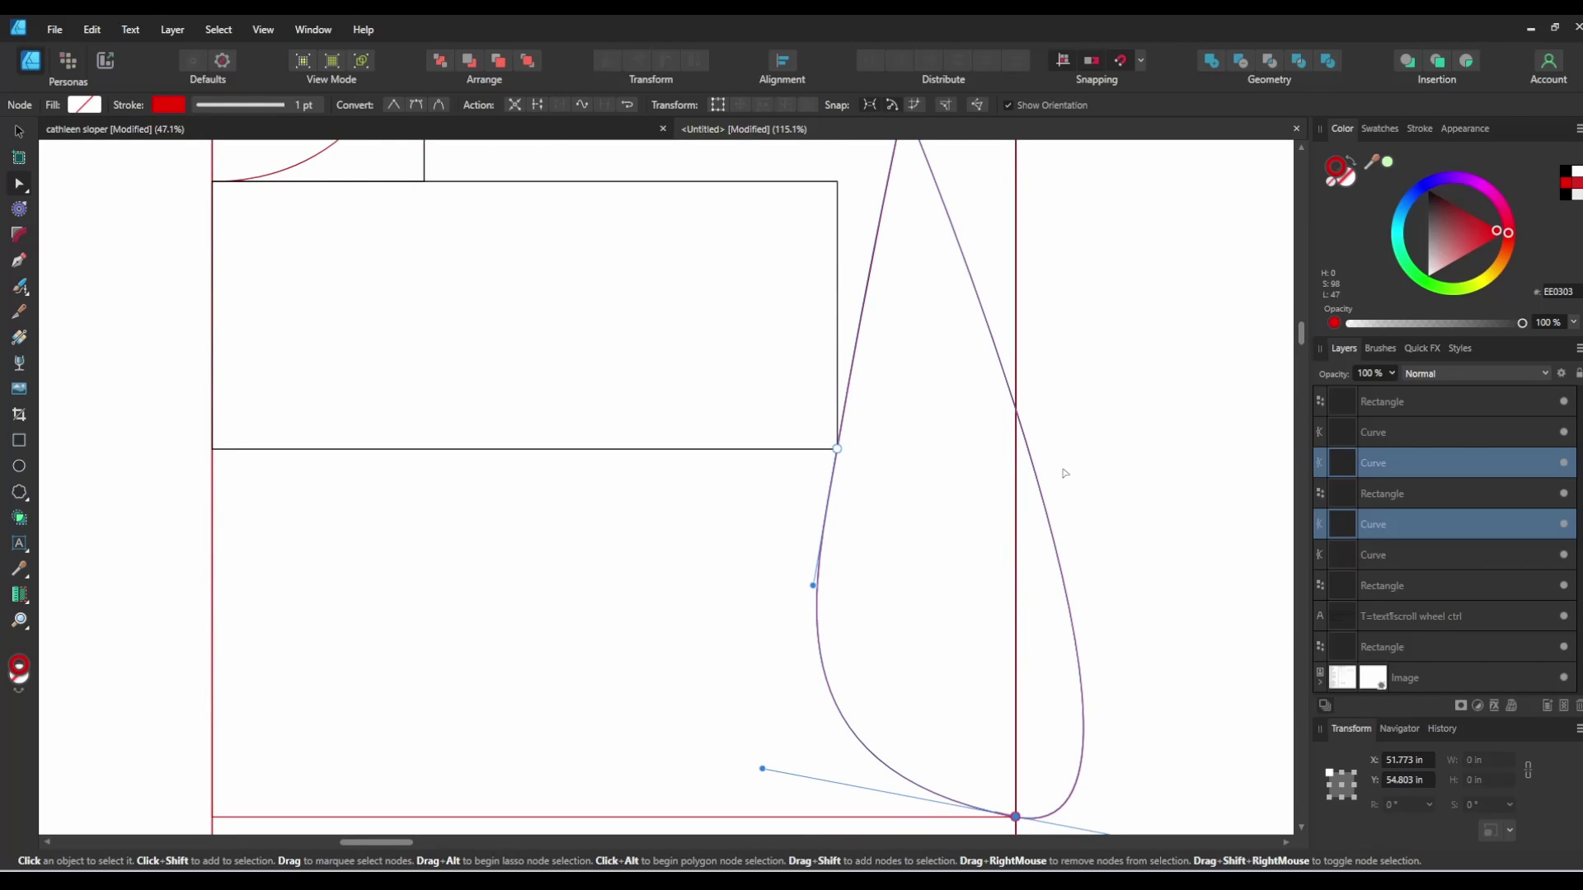
key(ctrl+z)
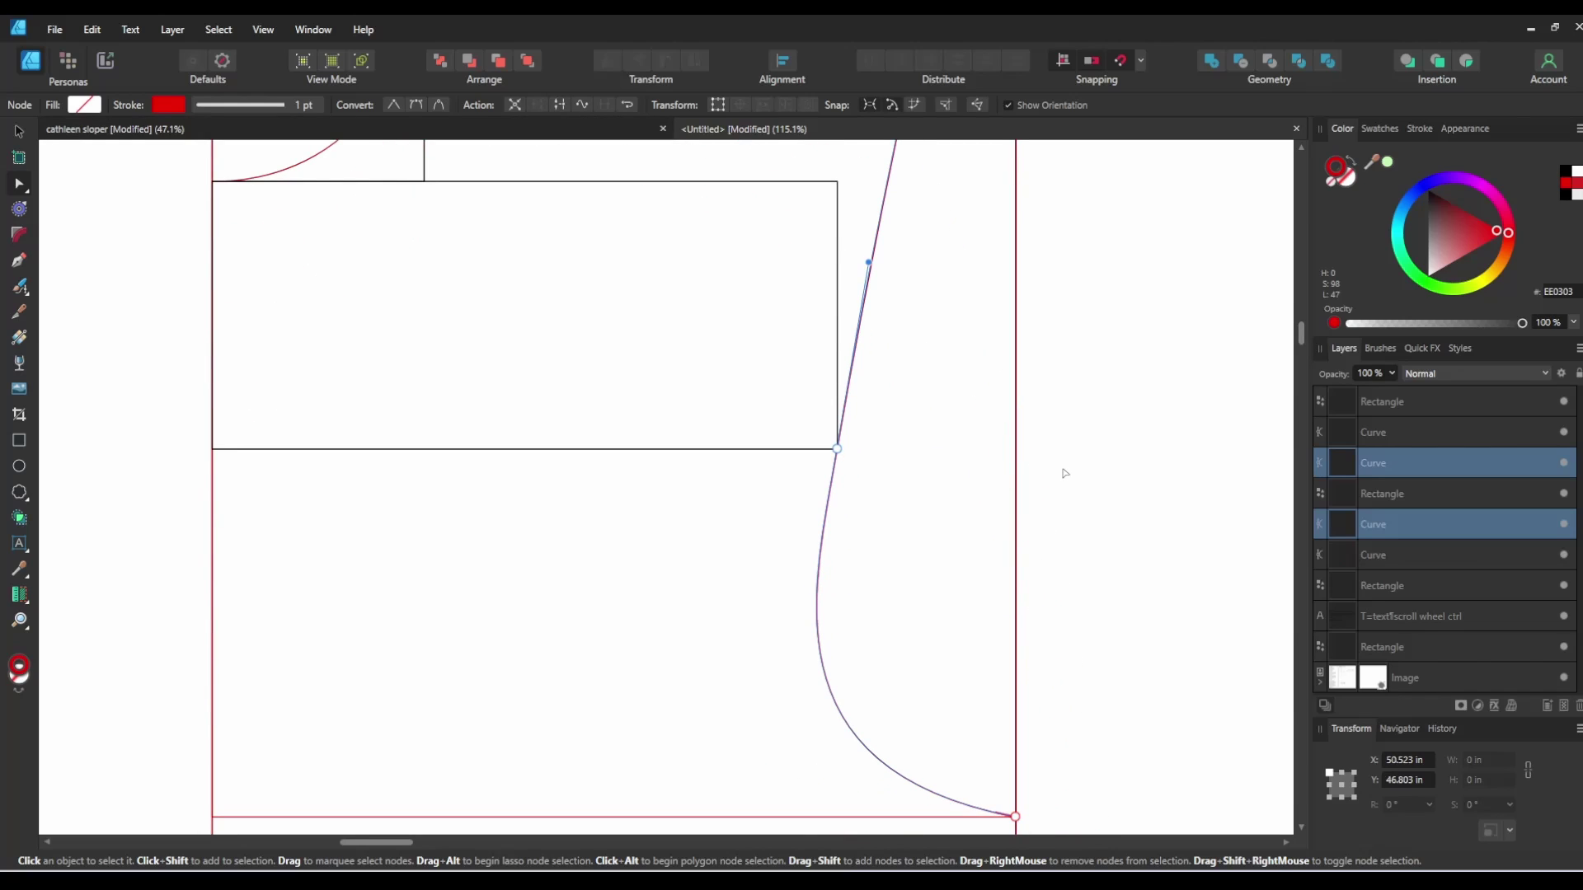
click(19, 132)
Step: Check the slanted shoulder line, then clear the selection before tracing
scroll(861, 385, down, 3)
scroll(866, 387, down, 2)
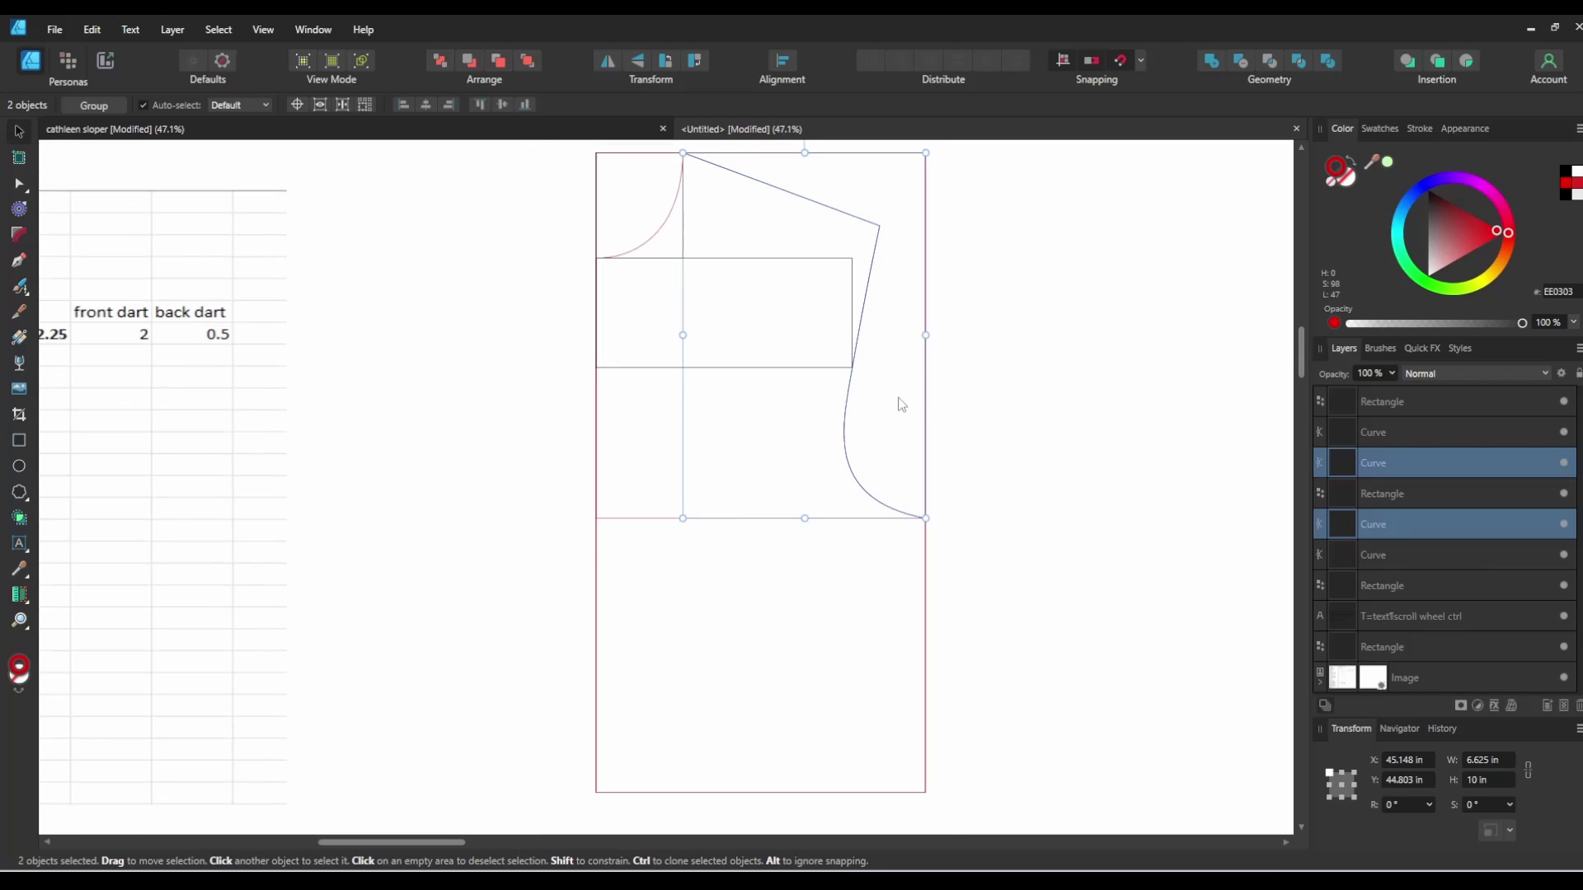
scroll(958, 400, down, 1)
scroll(958, 401, up, 3)
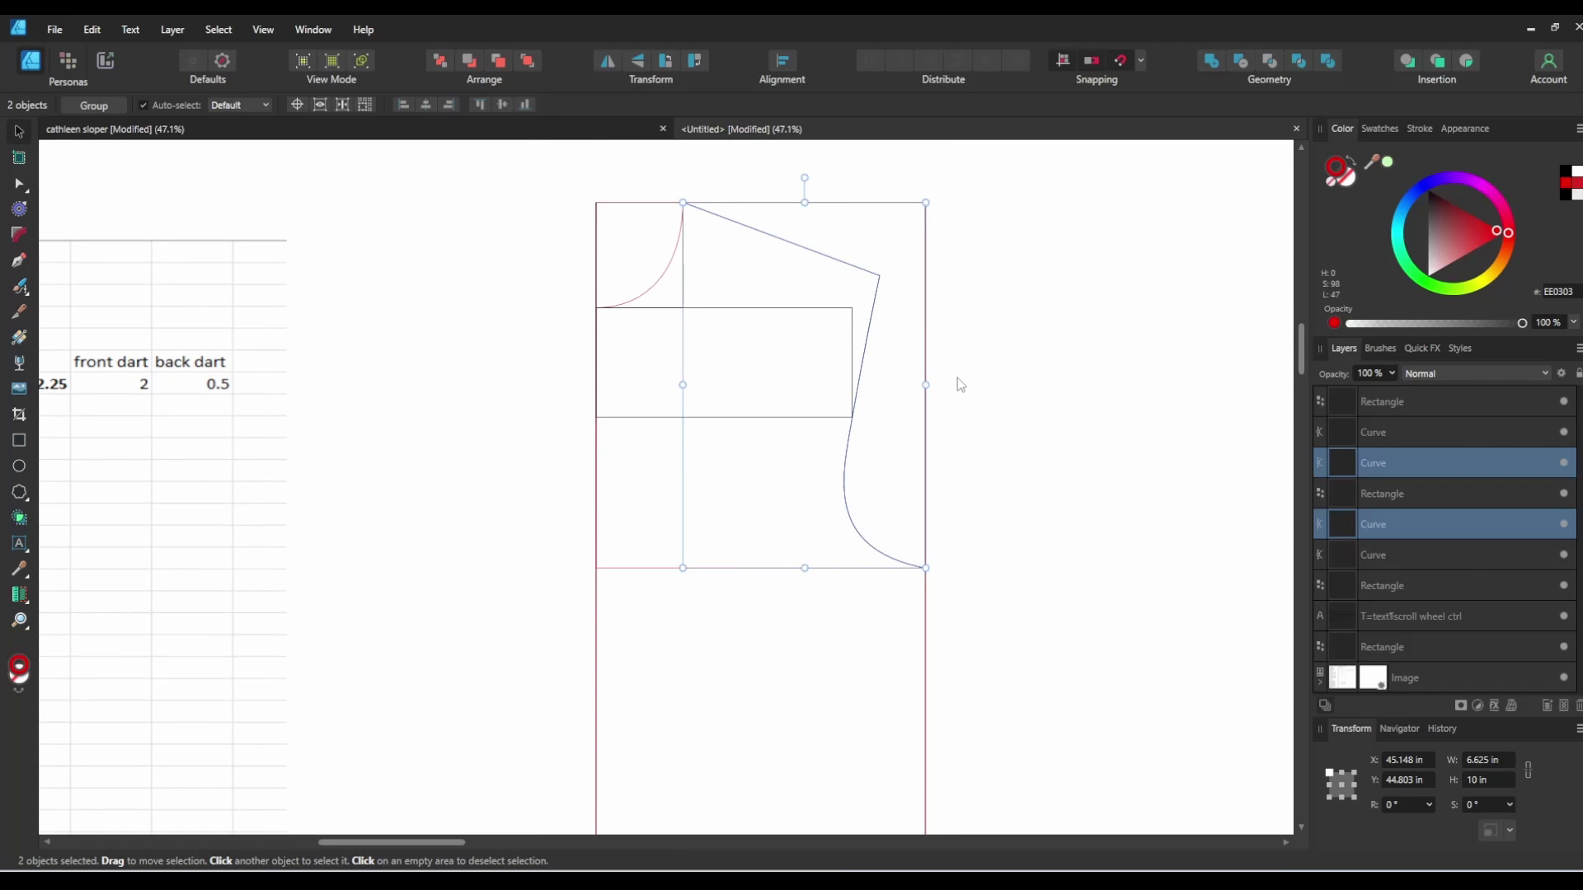
scroll(957, 377, up, 1)
click(876, 295)
click(1095, 391)
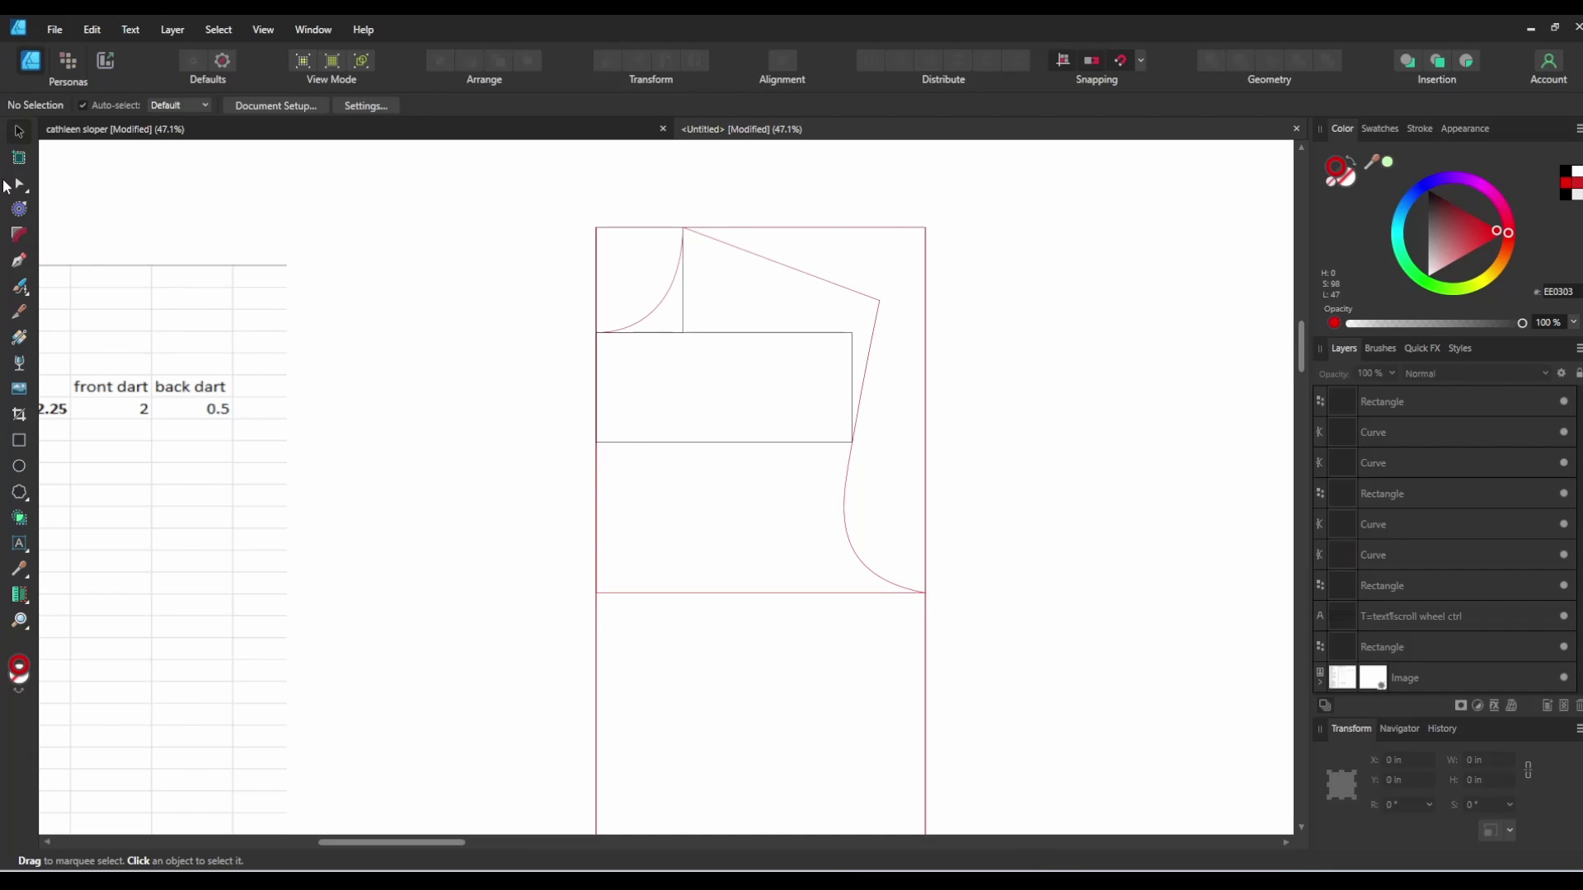
Step: Start a pen outline at the front neck point, curving over the neck corner to the shoulder
click(19, 261)
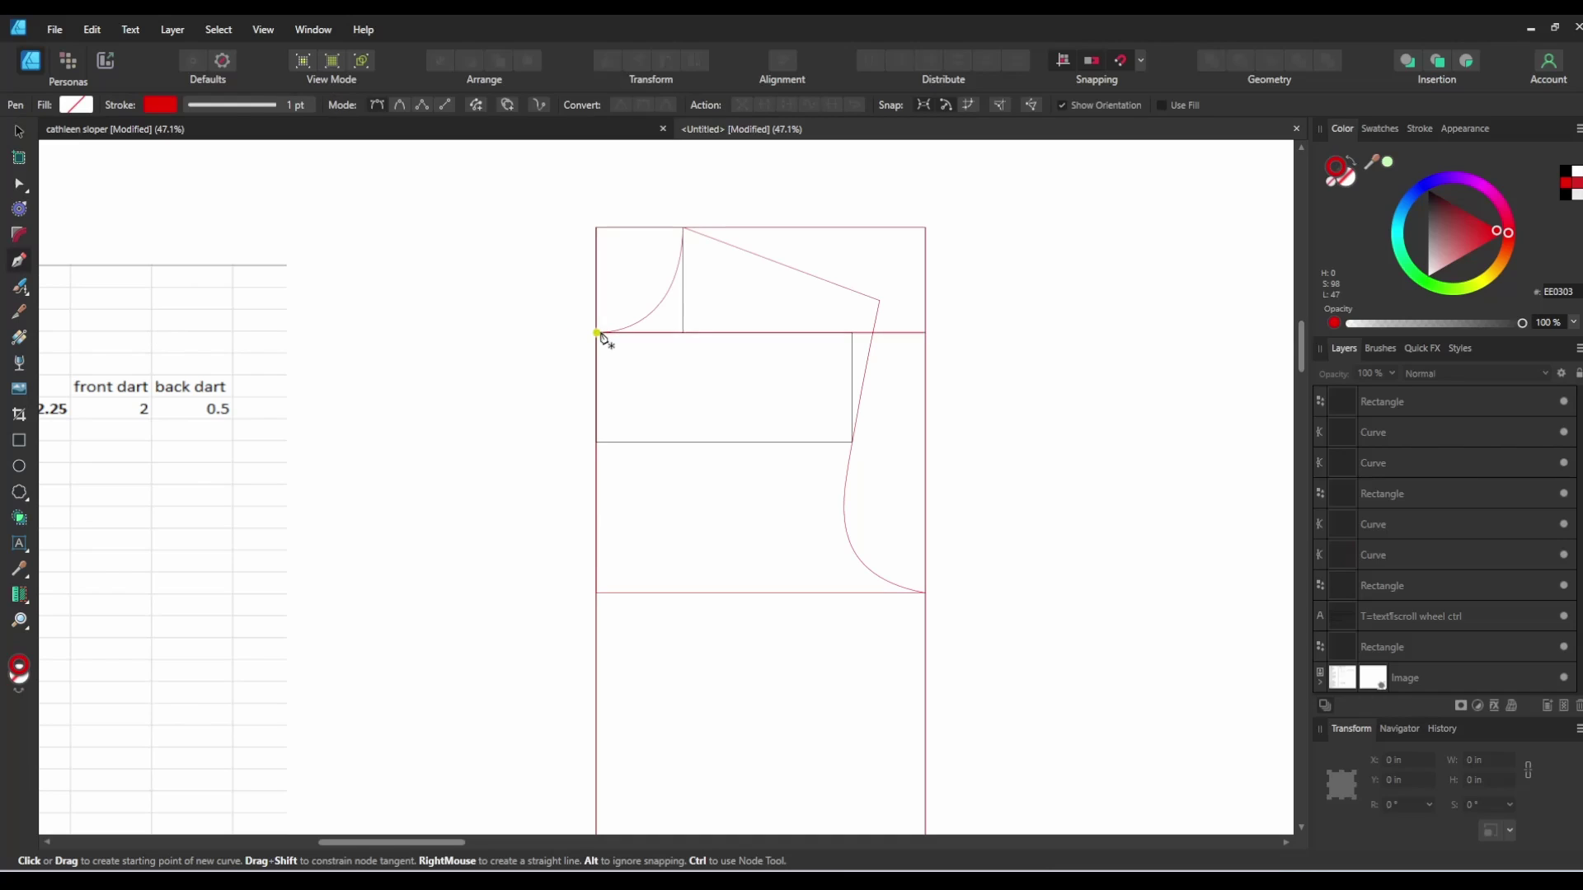
click(596, 333)
click(692, 233)
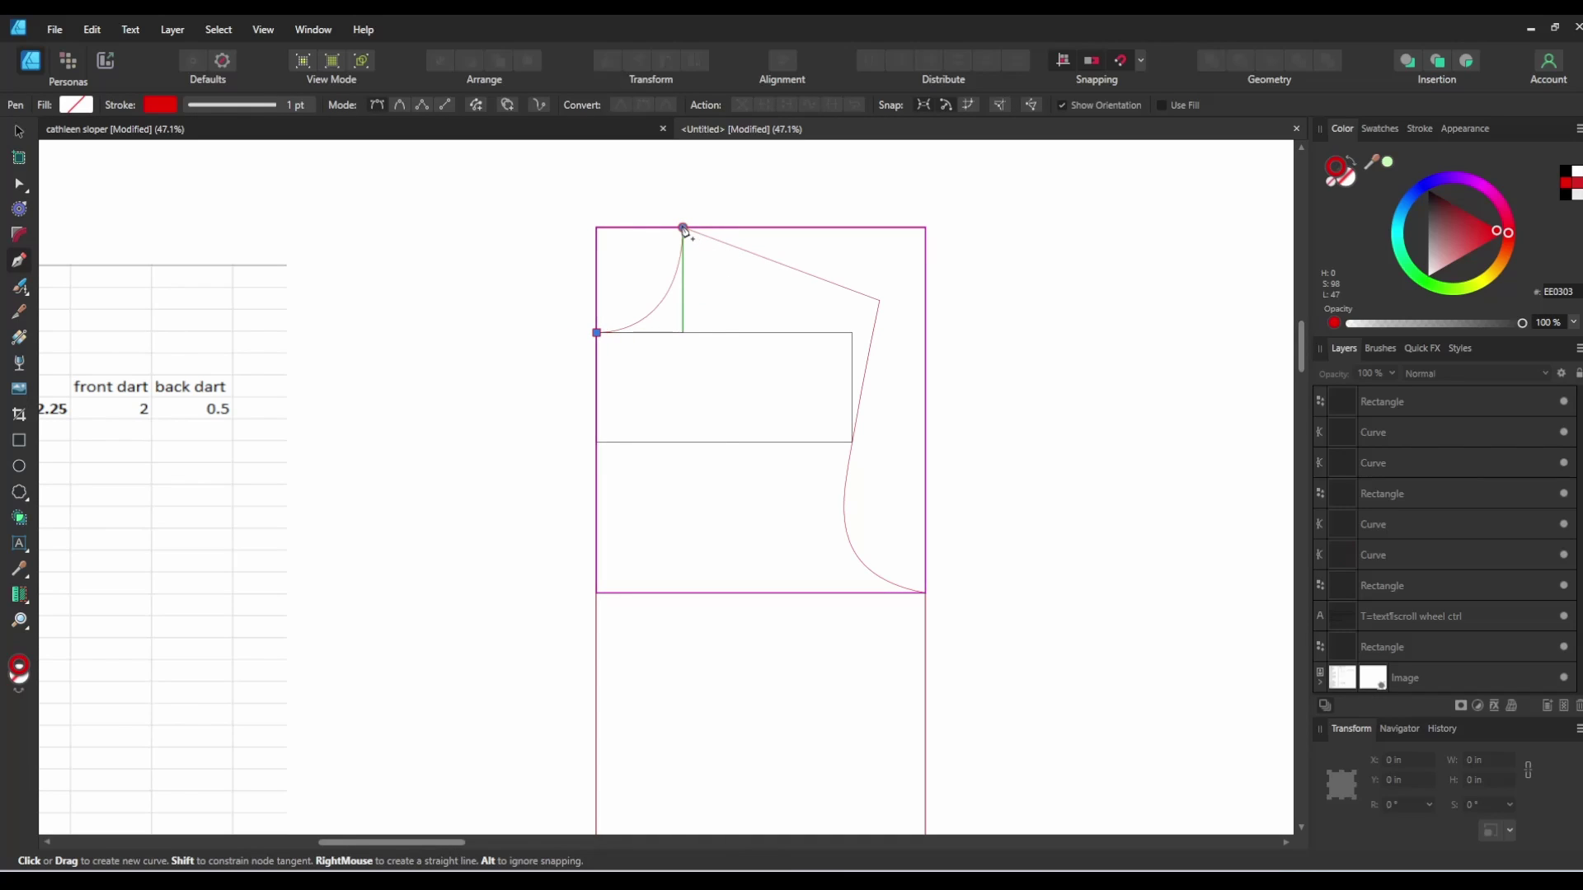
key(Escape)
scroll(701, 161, up, 2)
drag(682, 319, 686, 206)
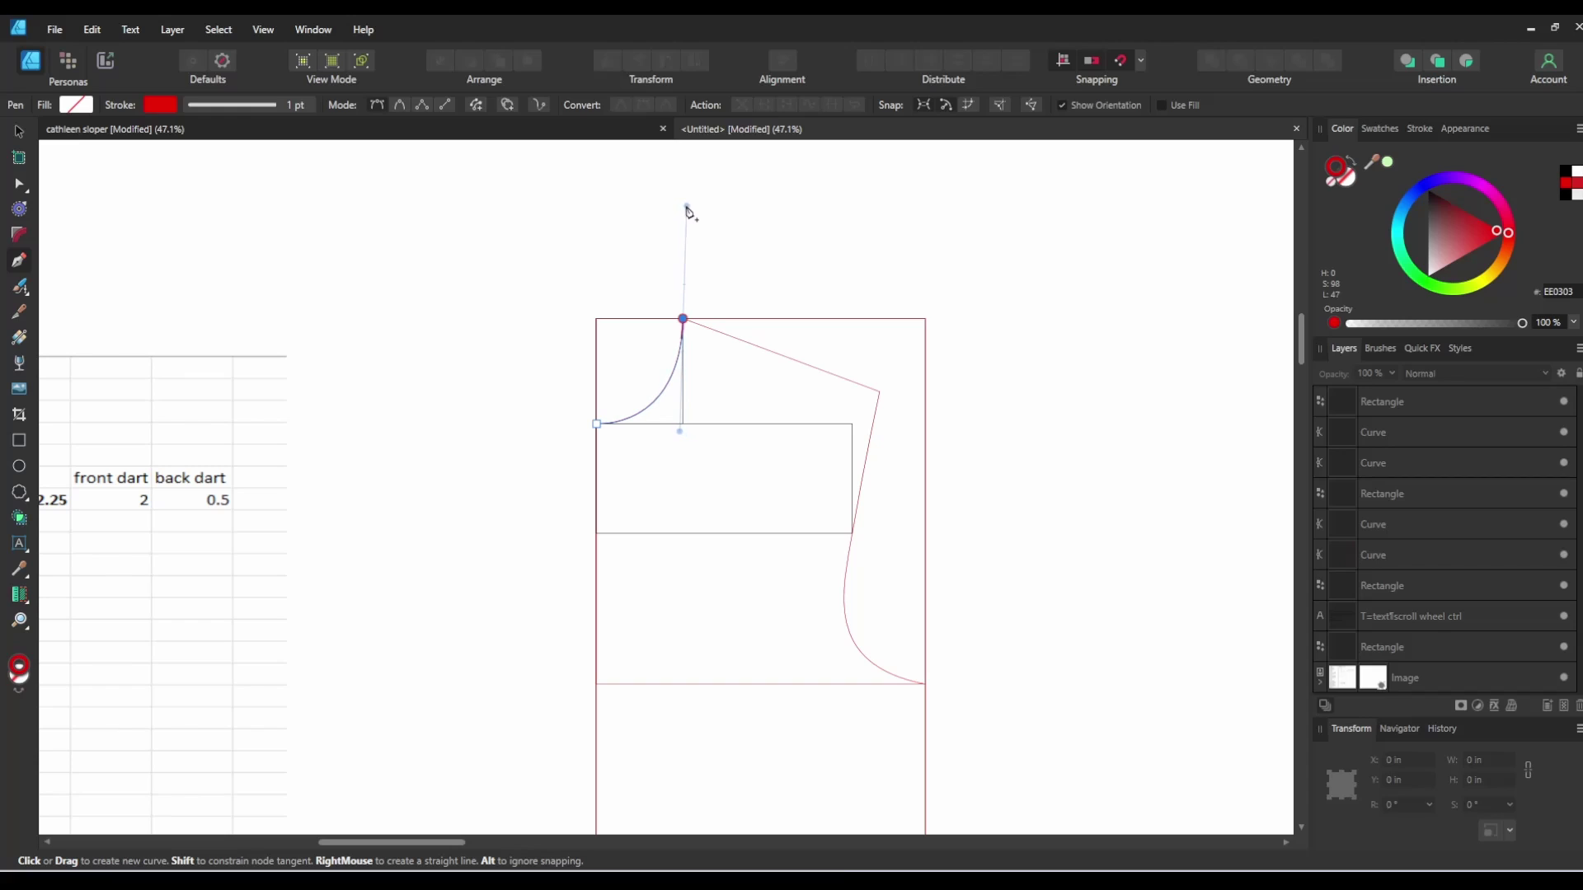
click(975, 536)
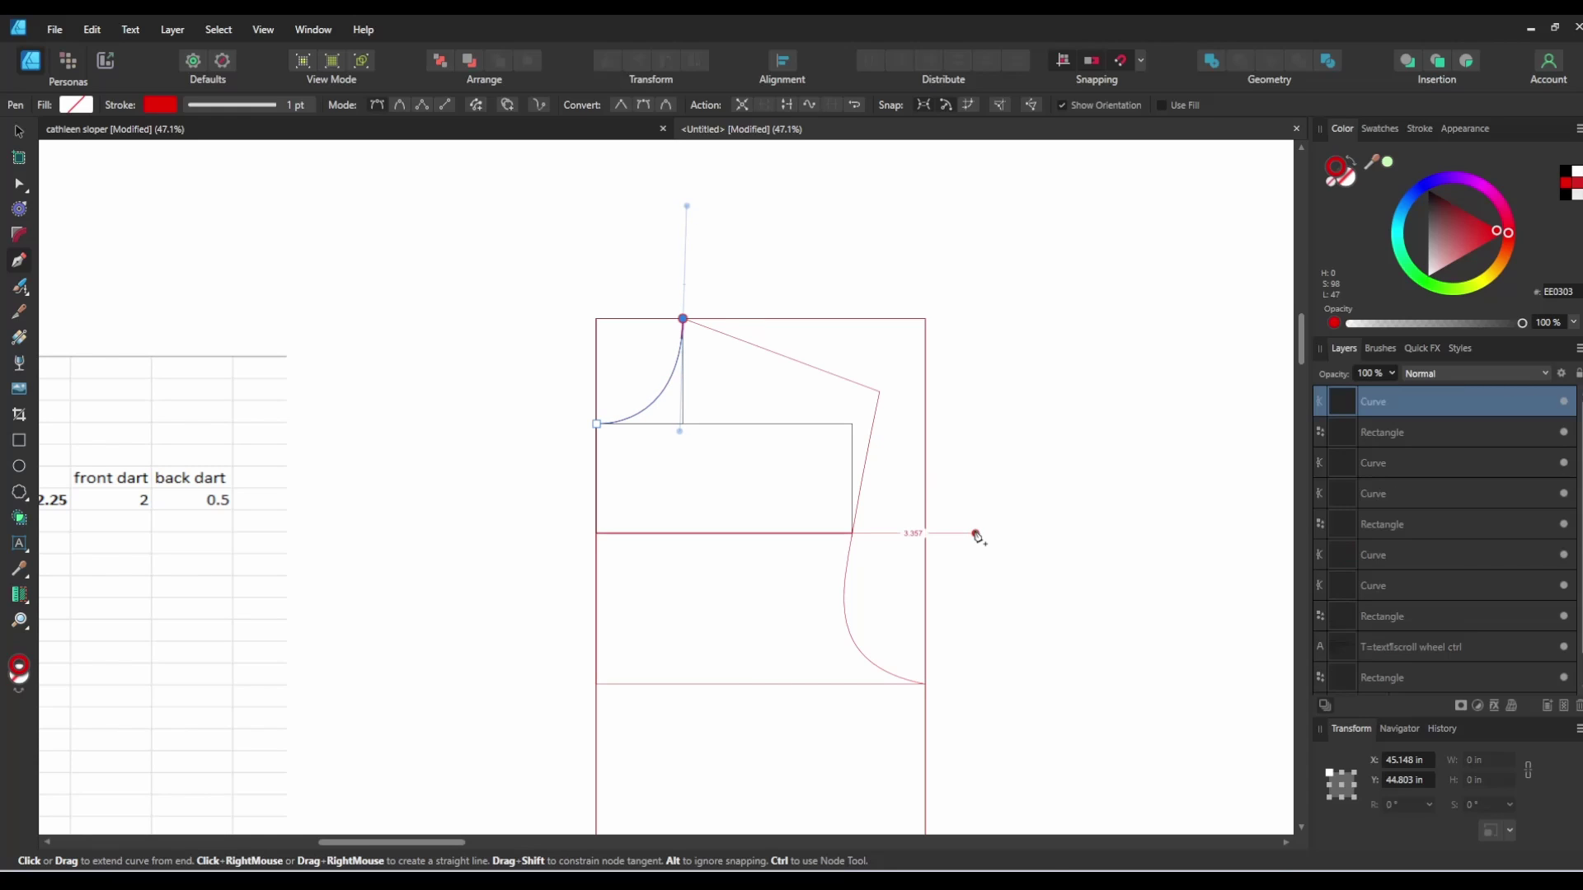
click(880, 391)
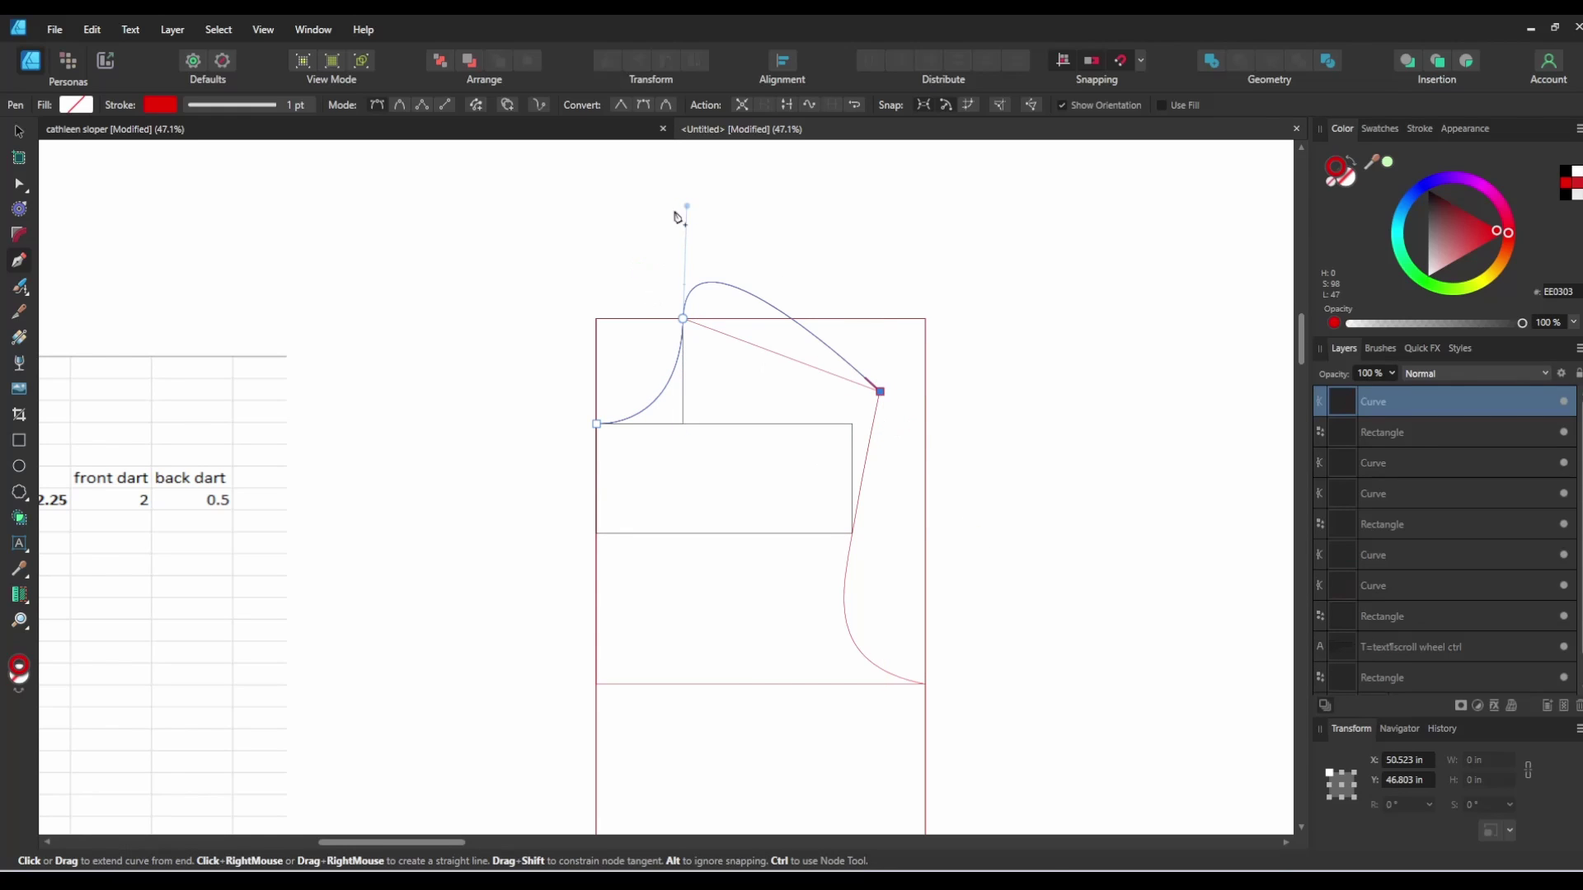
Step: Continue through the armhole corner, a smooth waist point and both hem corners, closing at the neck
scroll(923, 449, down, 2)
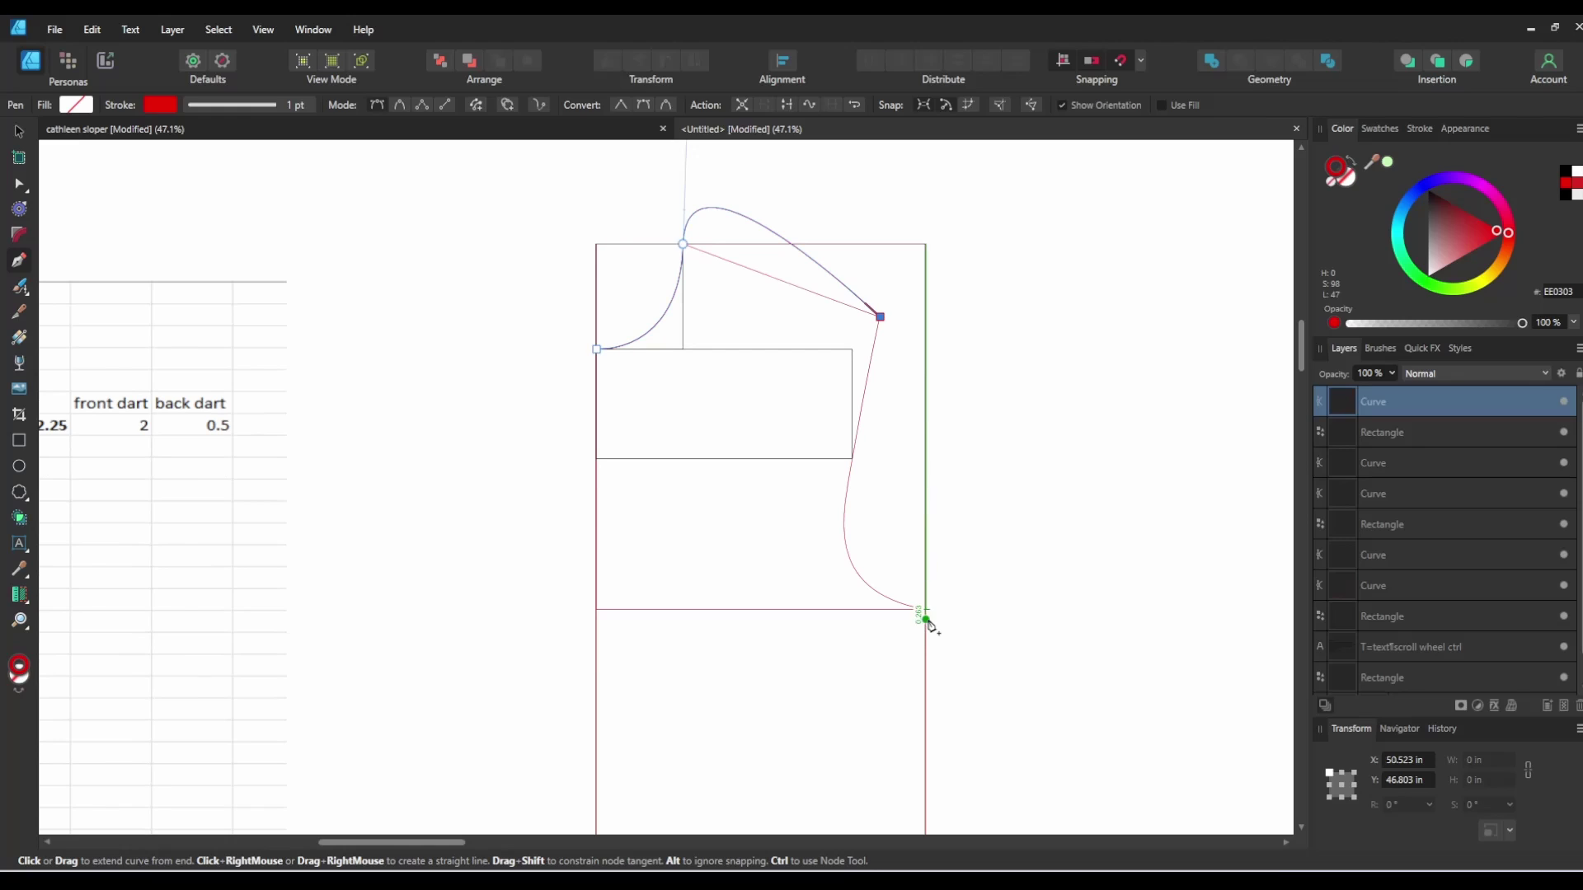
scroll(929, 618, down, 1)
drag(925, 585, 1085, 597)
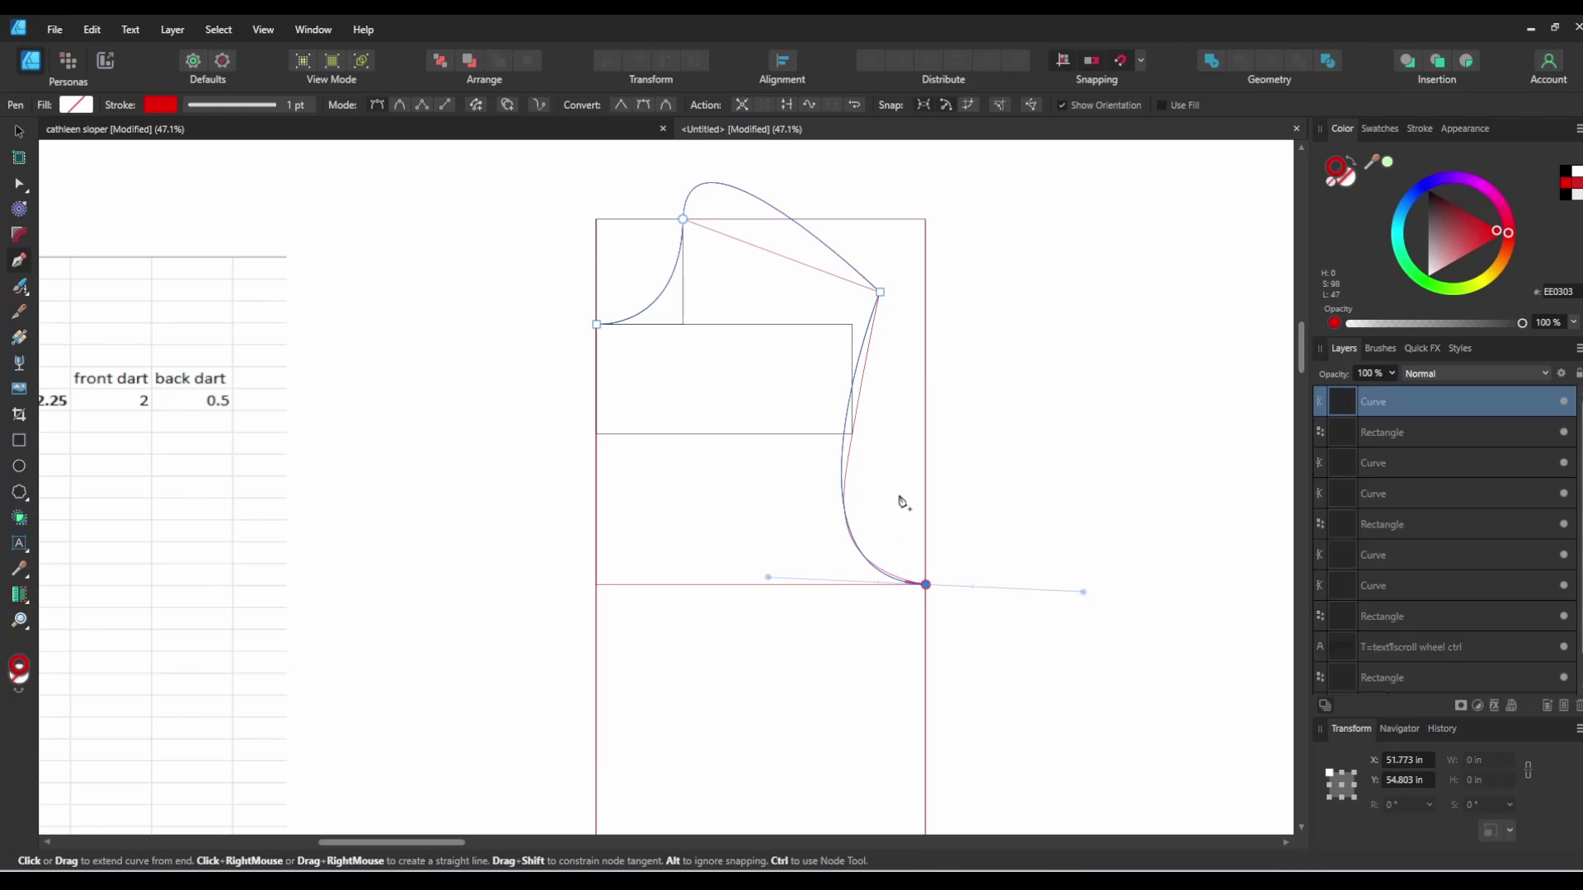
ctrl+click(852, 451)
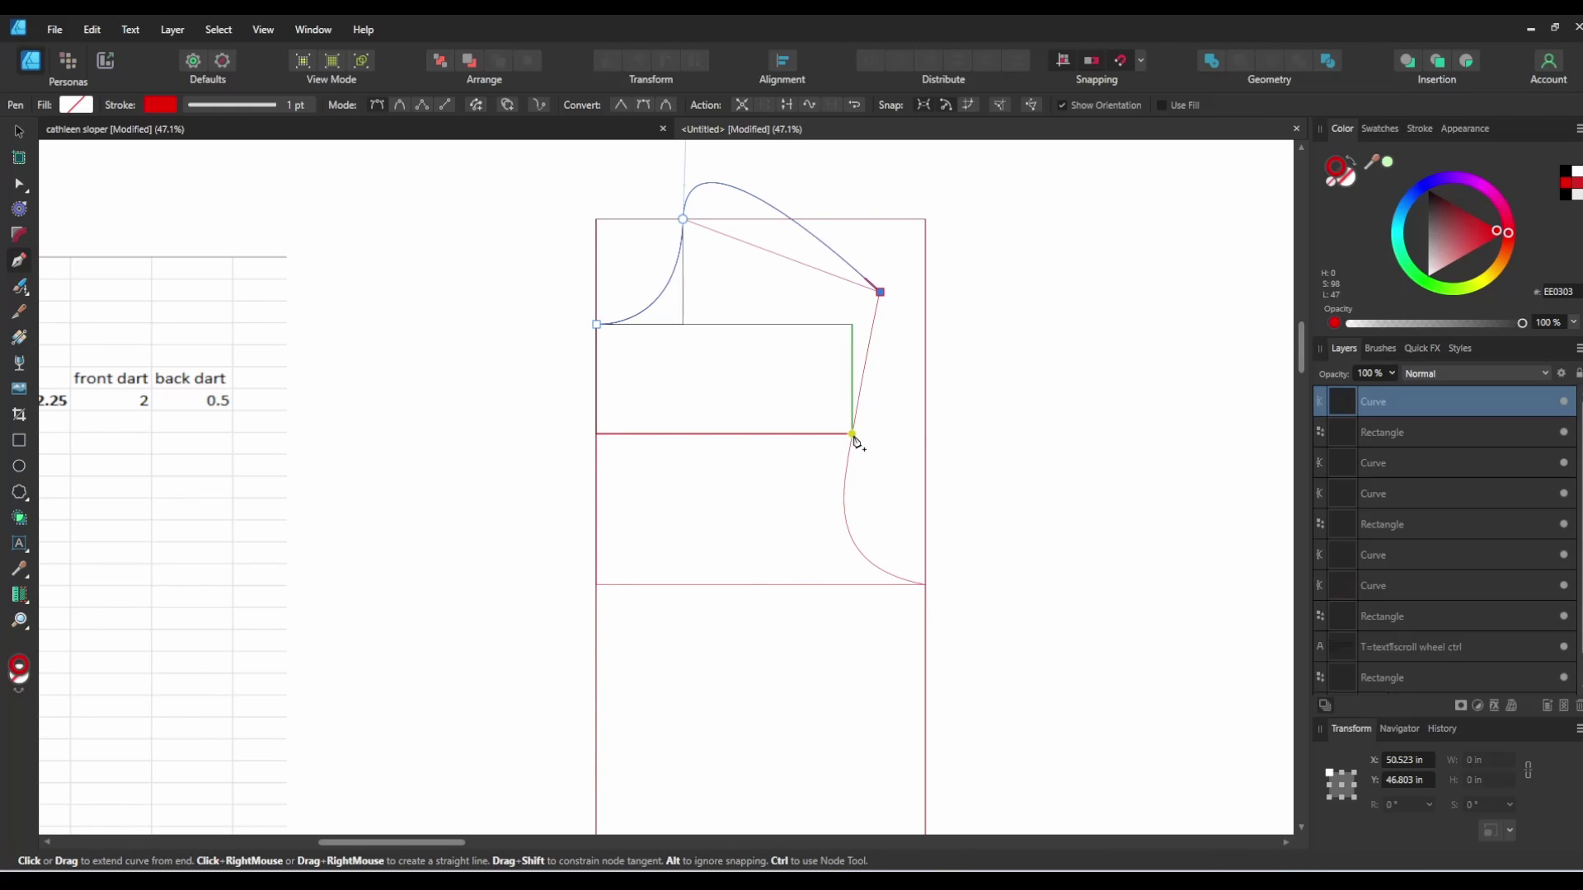
click(852, 433)
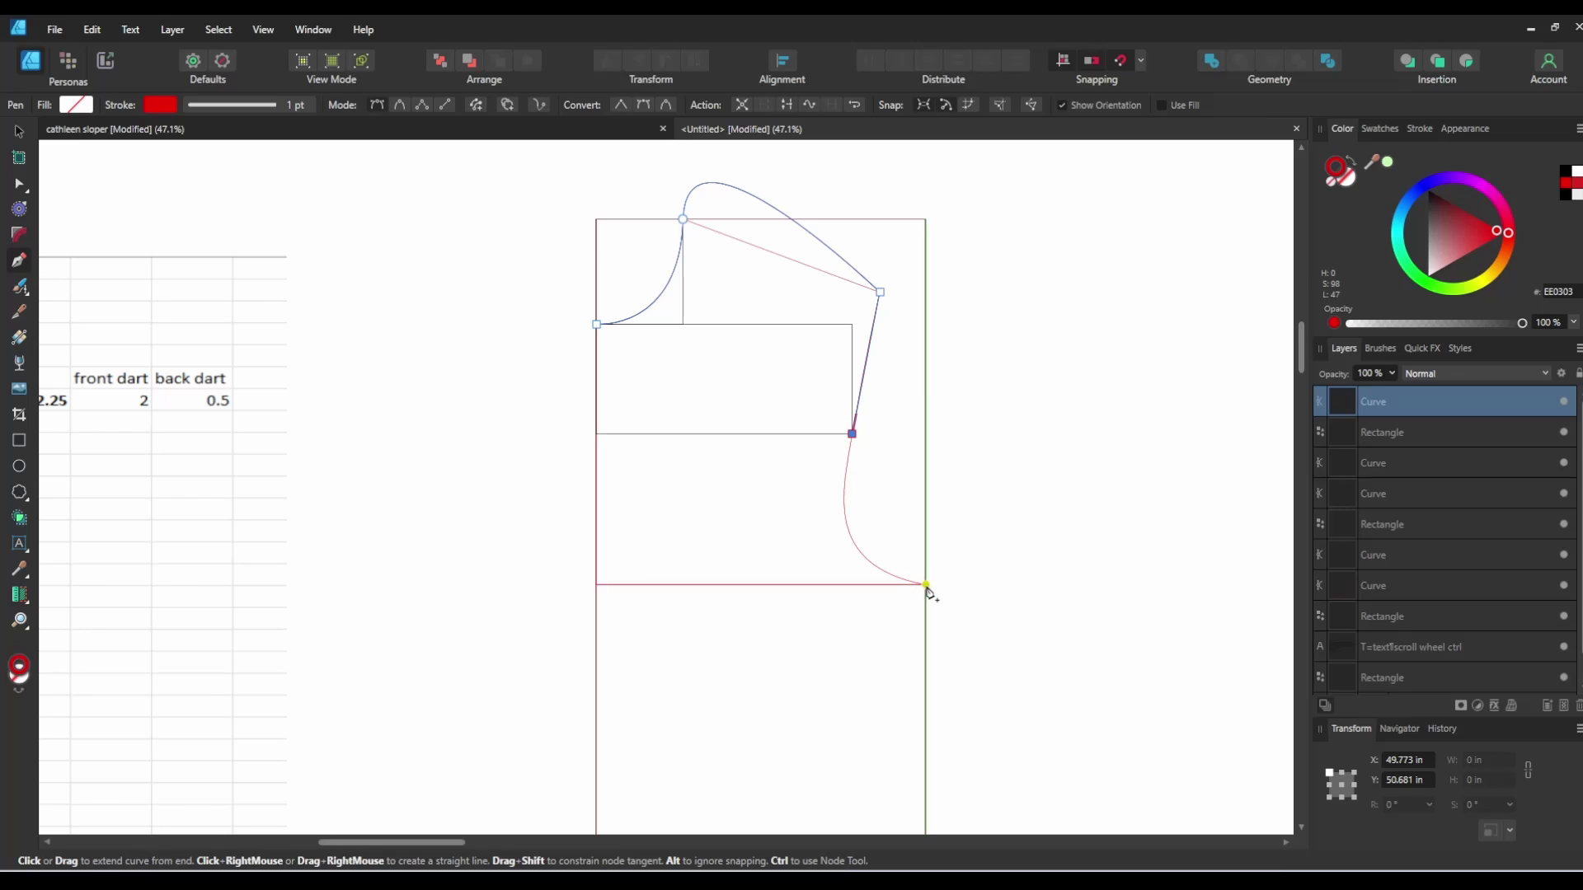
drag(925, 585, 1045, 596)
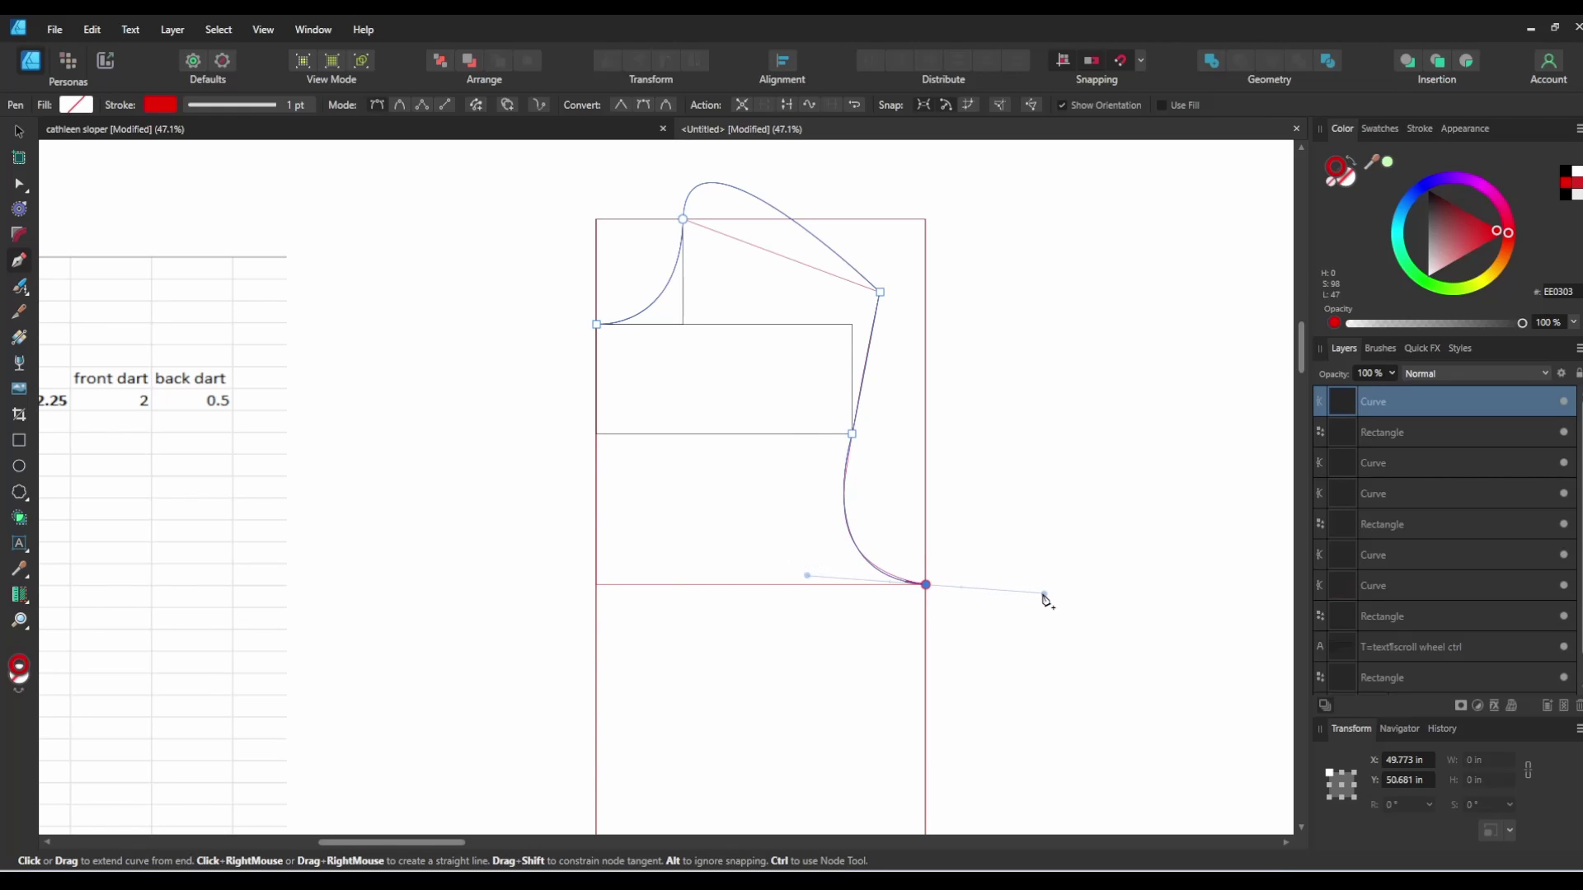
scroll(940, 541, down, 3)
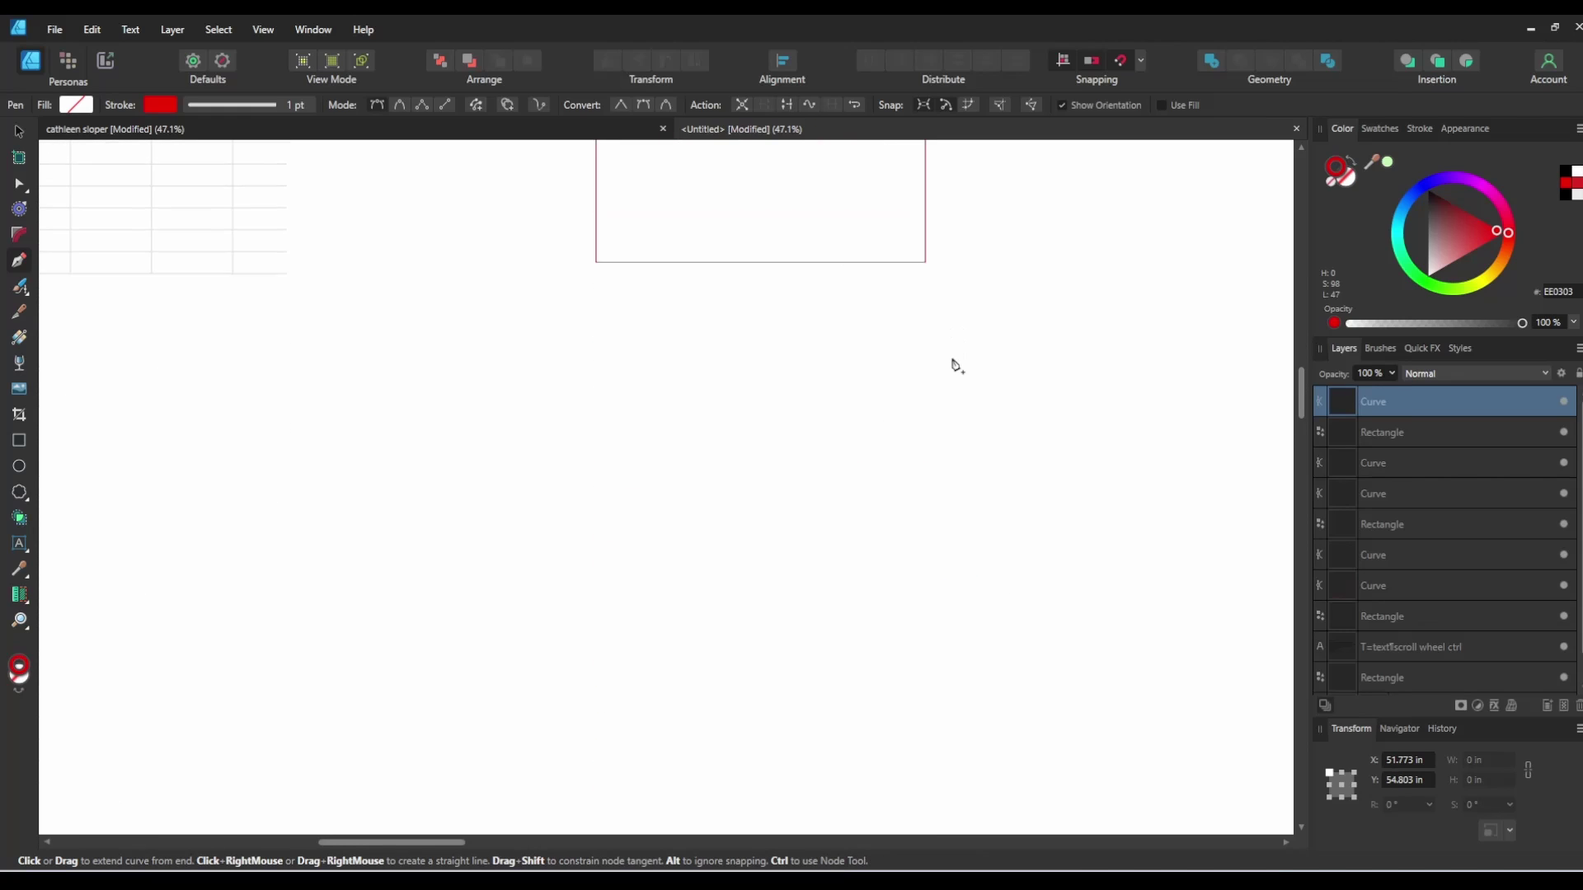
scroll(952, 360, up, 1)
click(927, 337)
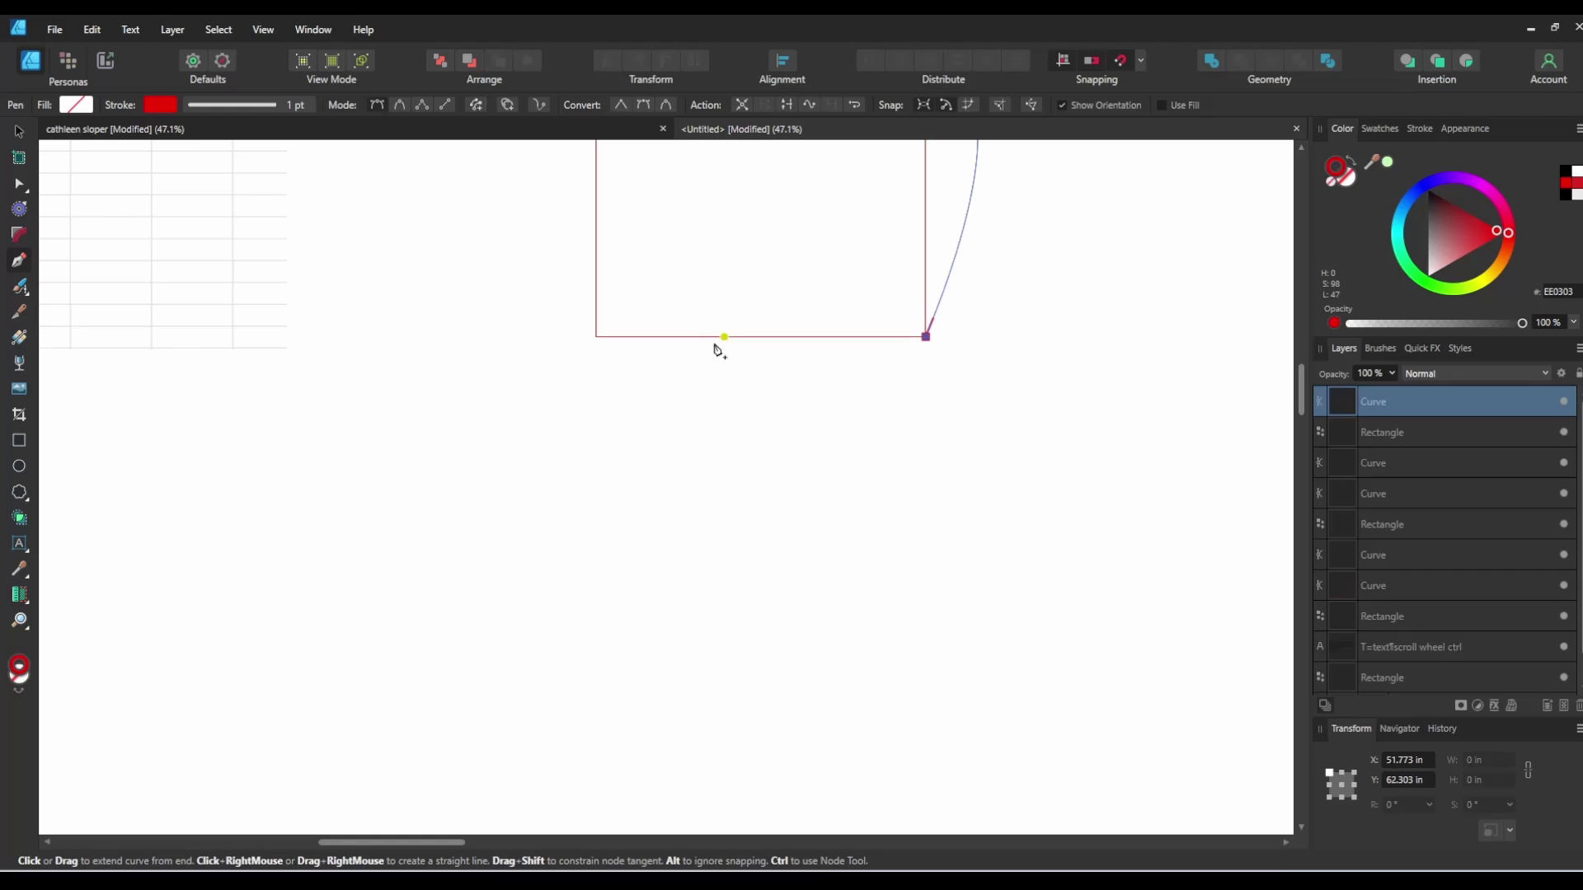
click(597, 336)
scroll(597, 338, up, 3)
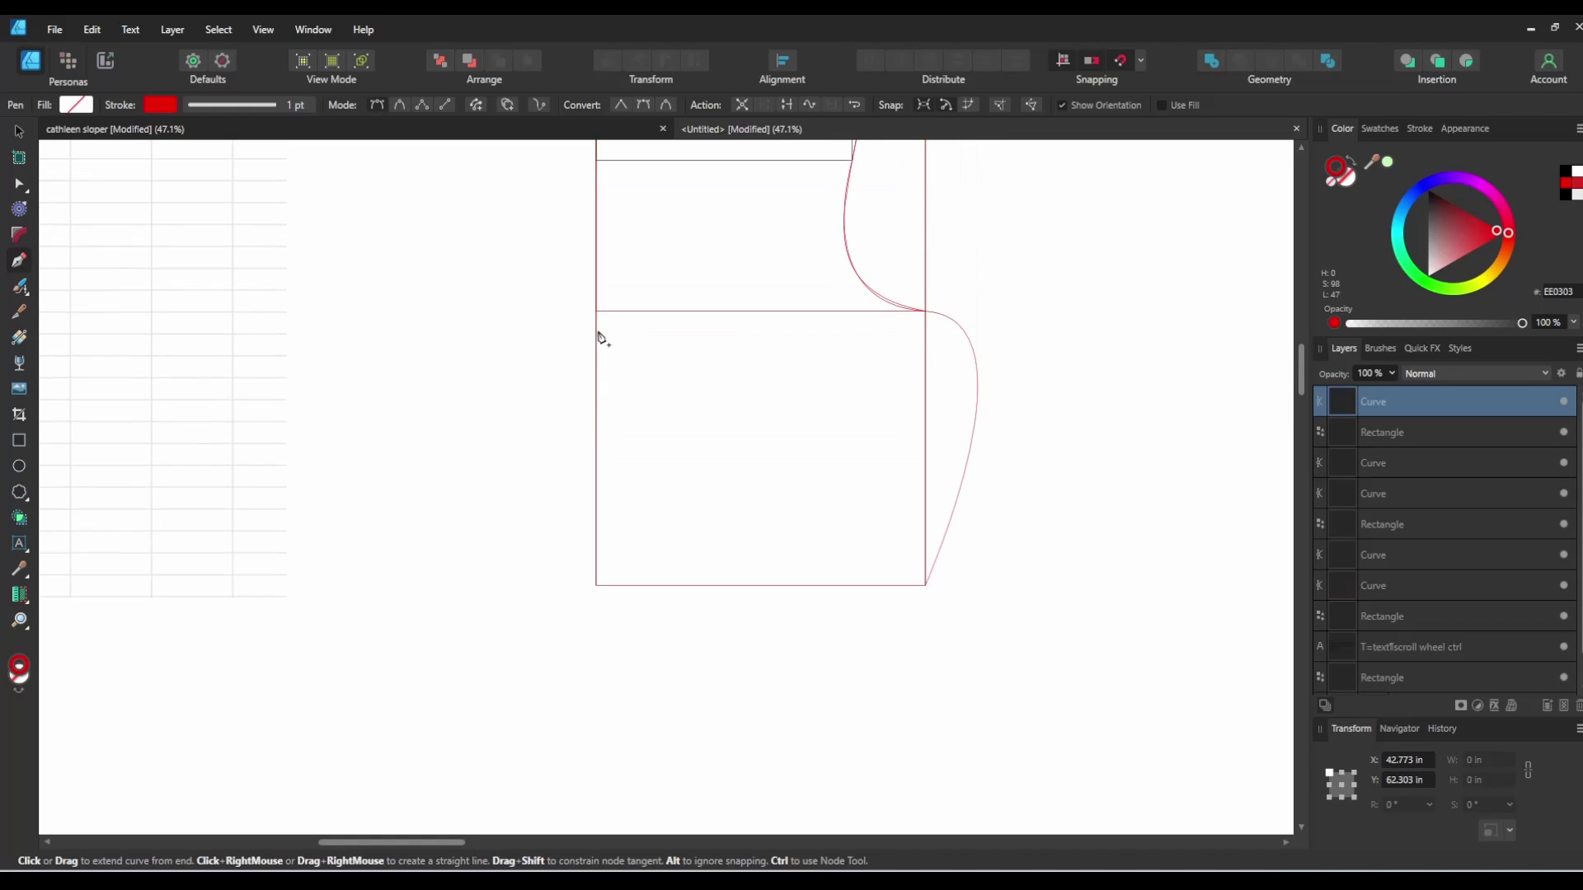
click(597, 325)
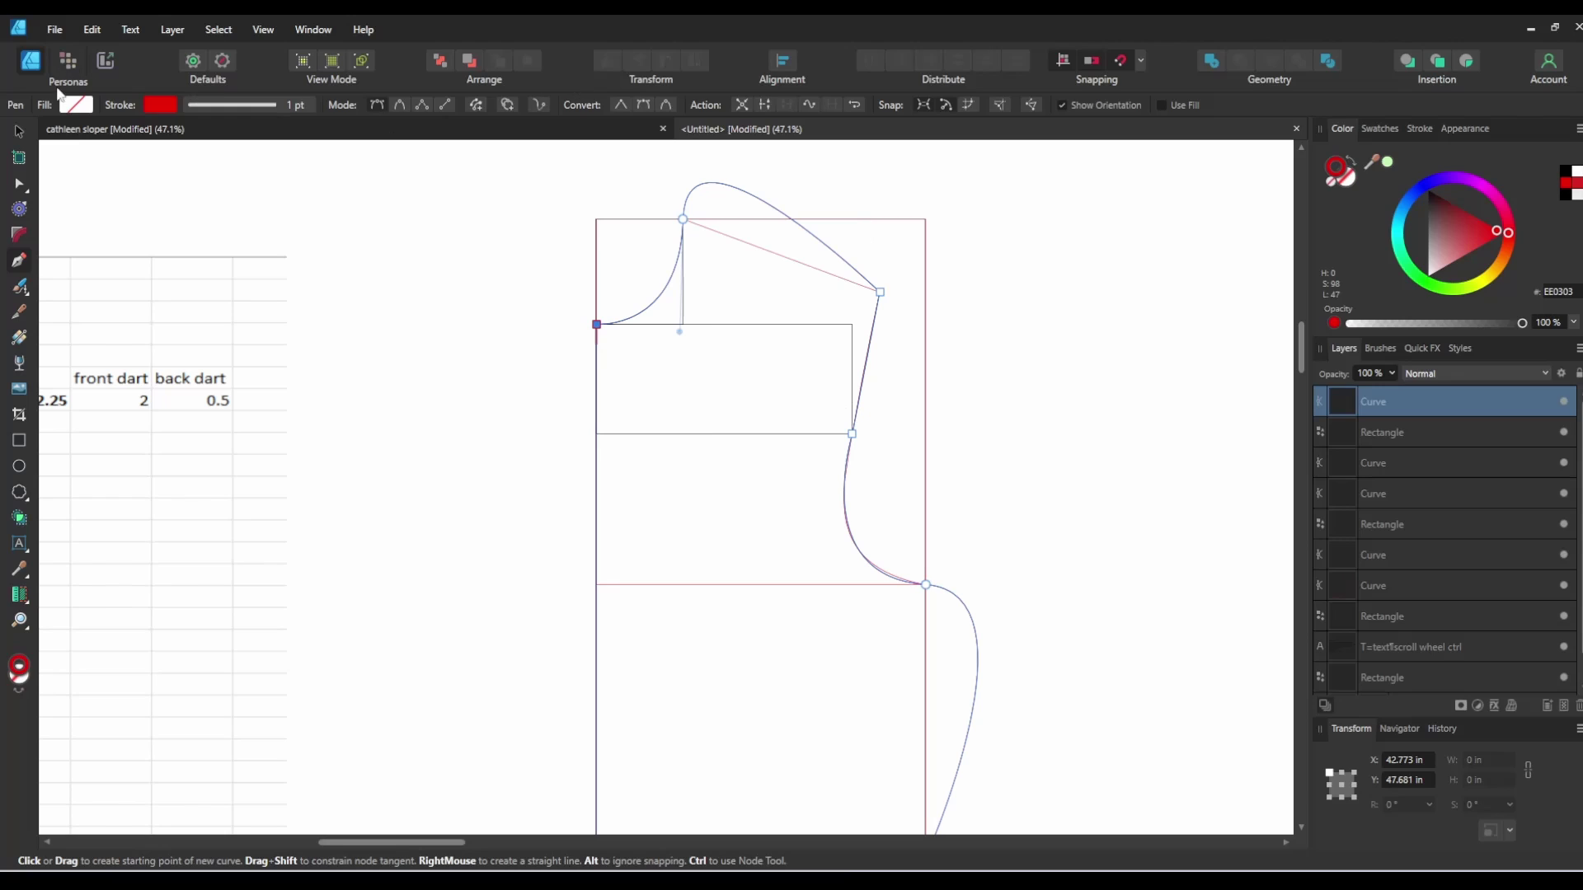
Step: Flatten the shoulder bulge by laying the neck-shoulder node's handles along the shoulder line
click(17, 131)
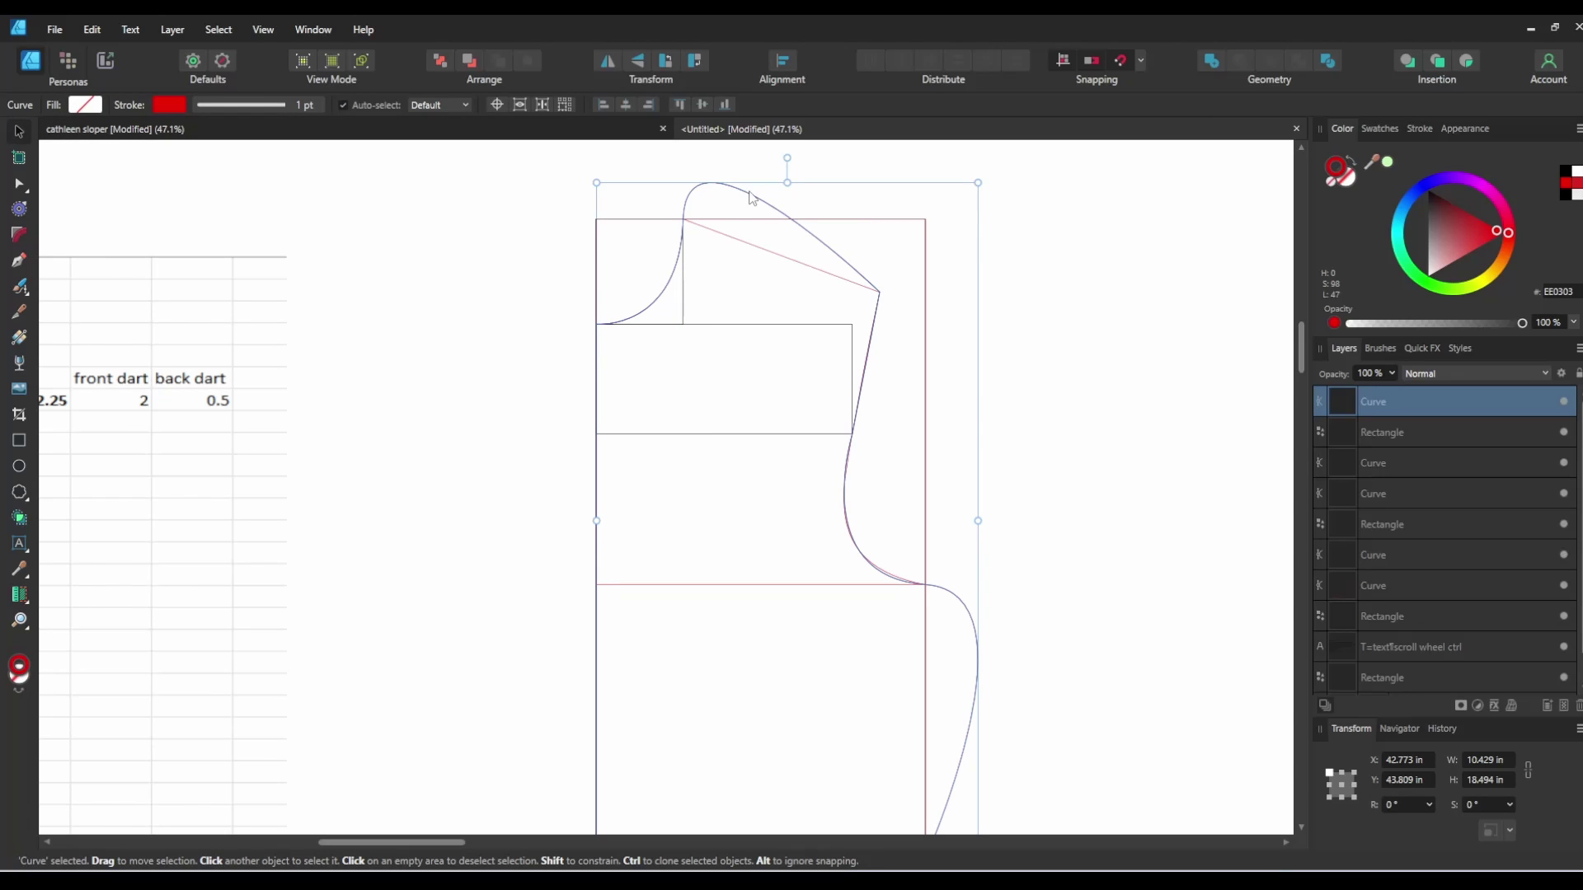
key(a)
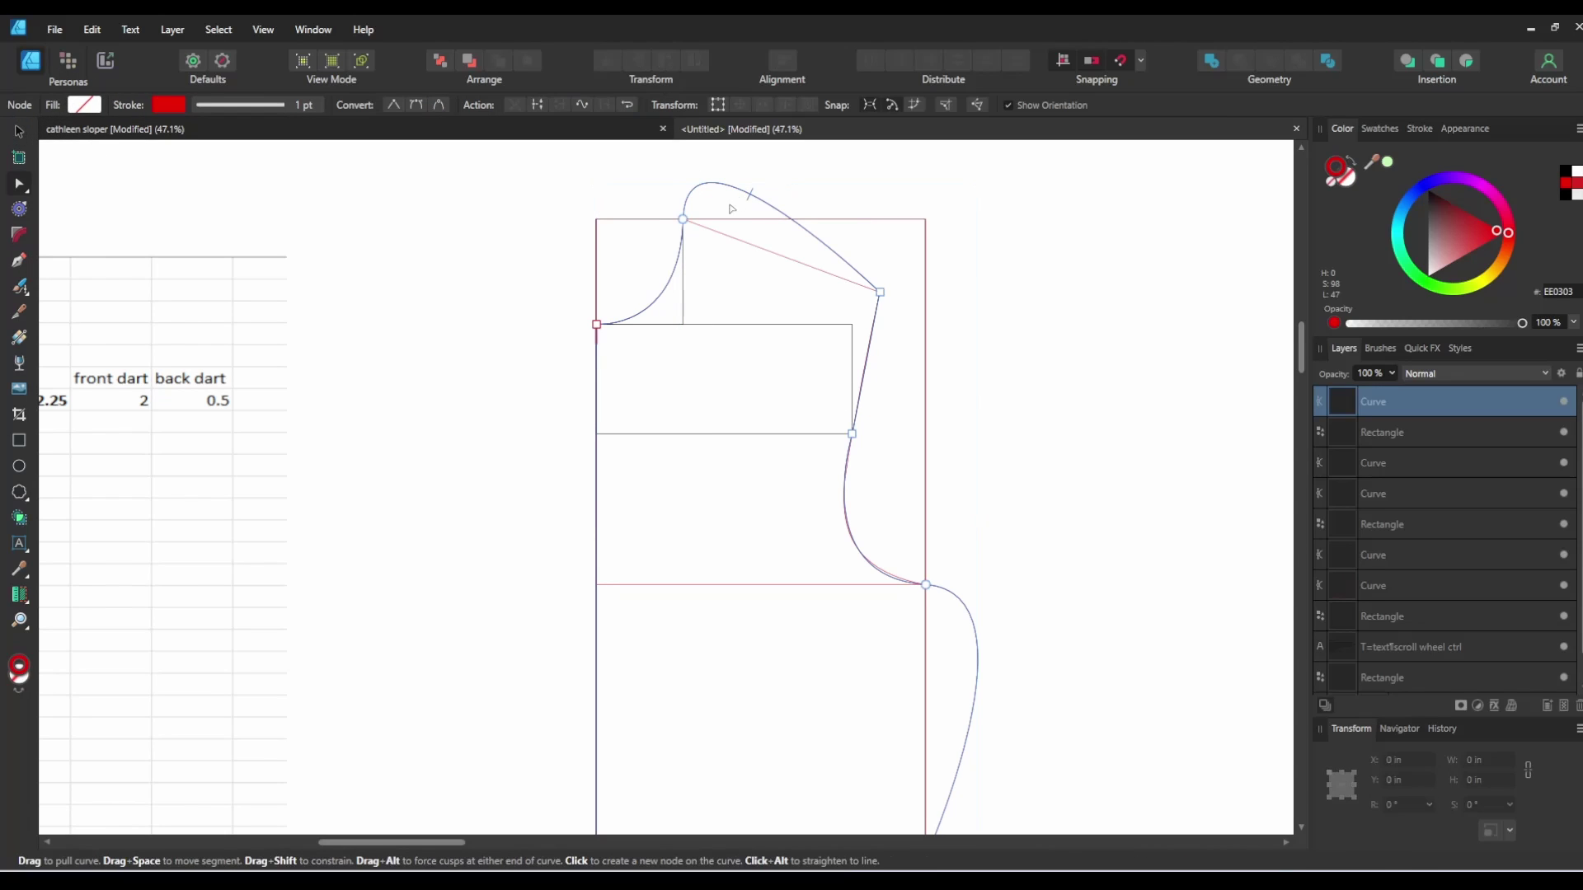
click(683, 220)
scroll(688, 198, up, 2)
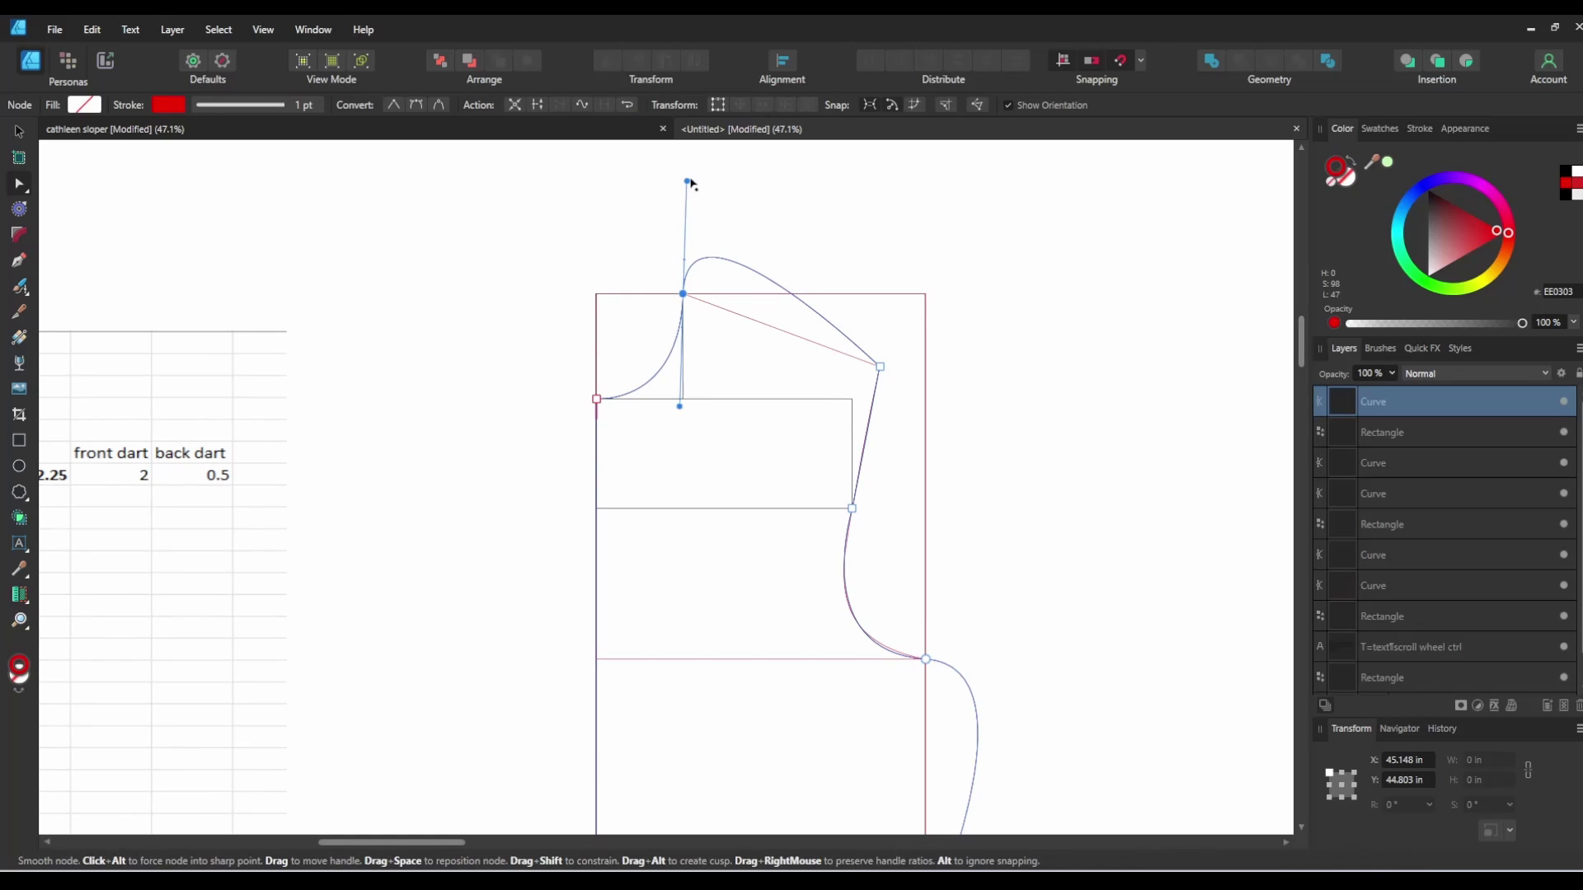
drag(687, 182, 686, 297)
drag(750, 384, 679, 405)
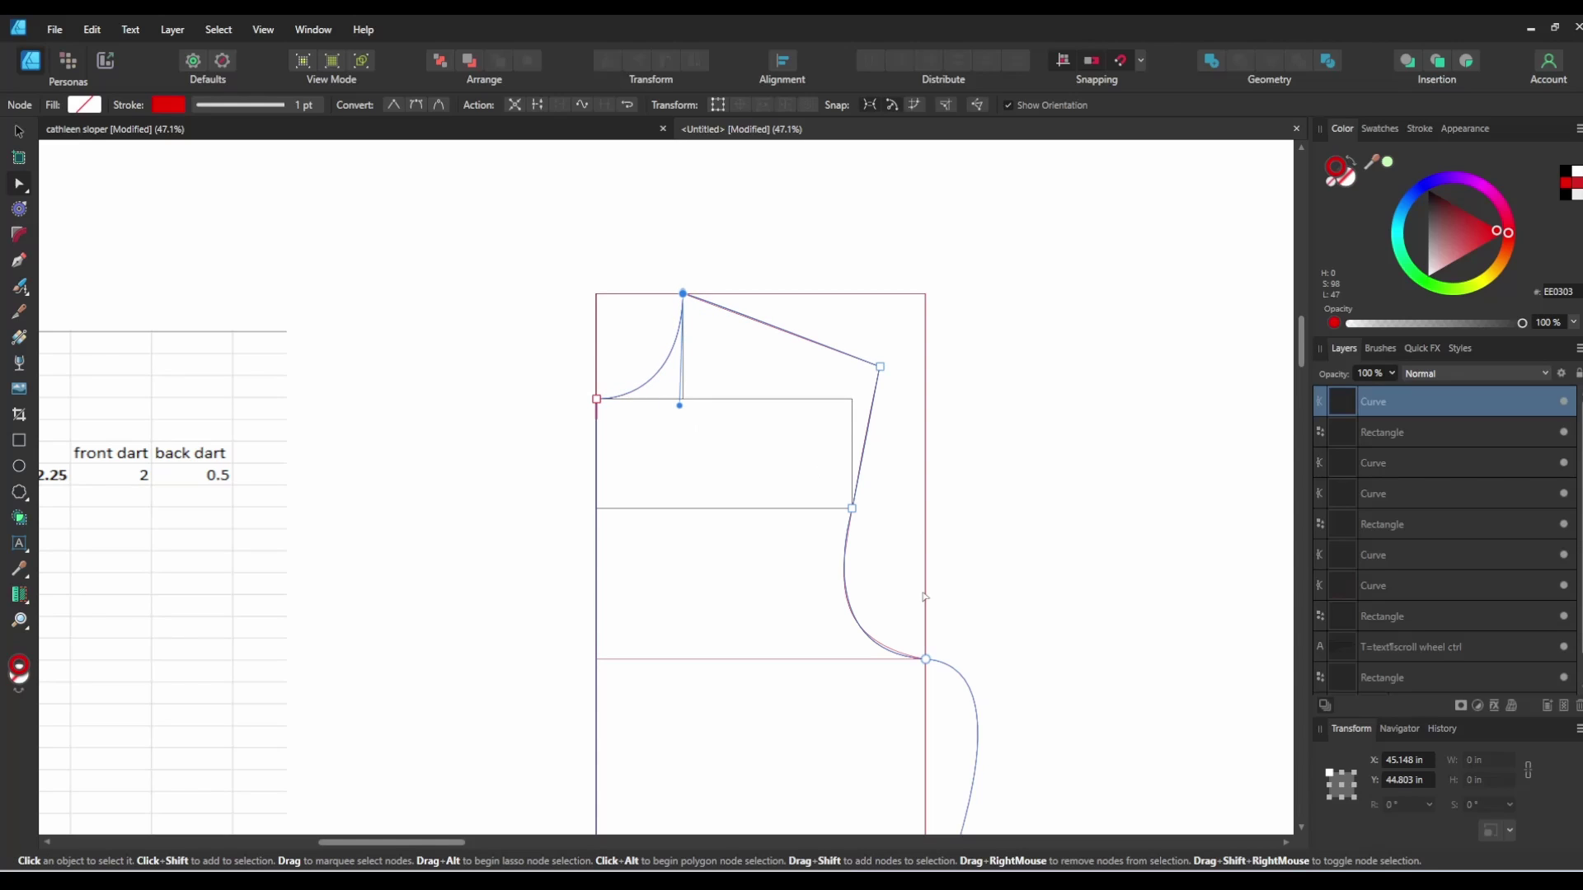
Step: Shorten and redirect the waist node's handles so the side seam runs straight below the waist
click(926, 660)
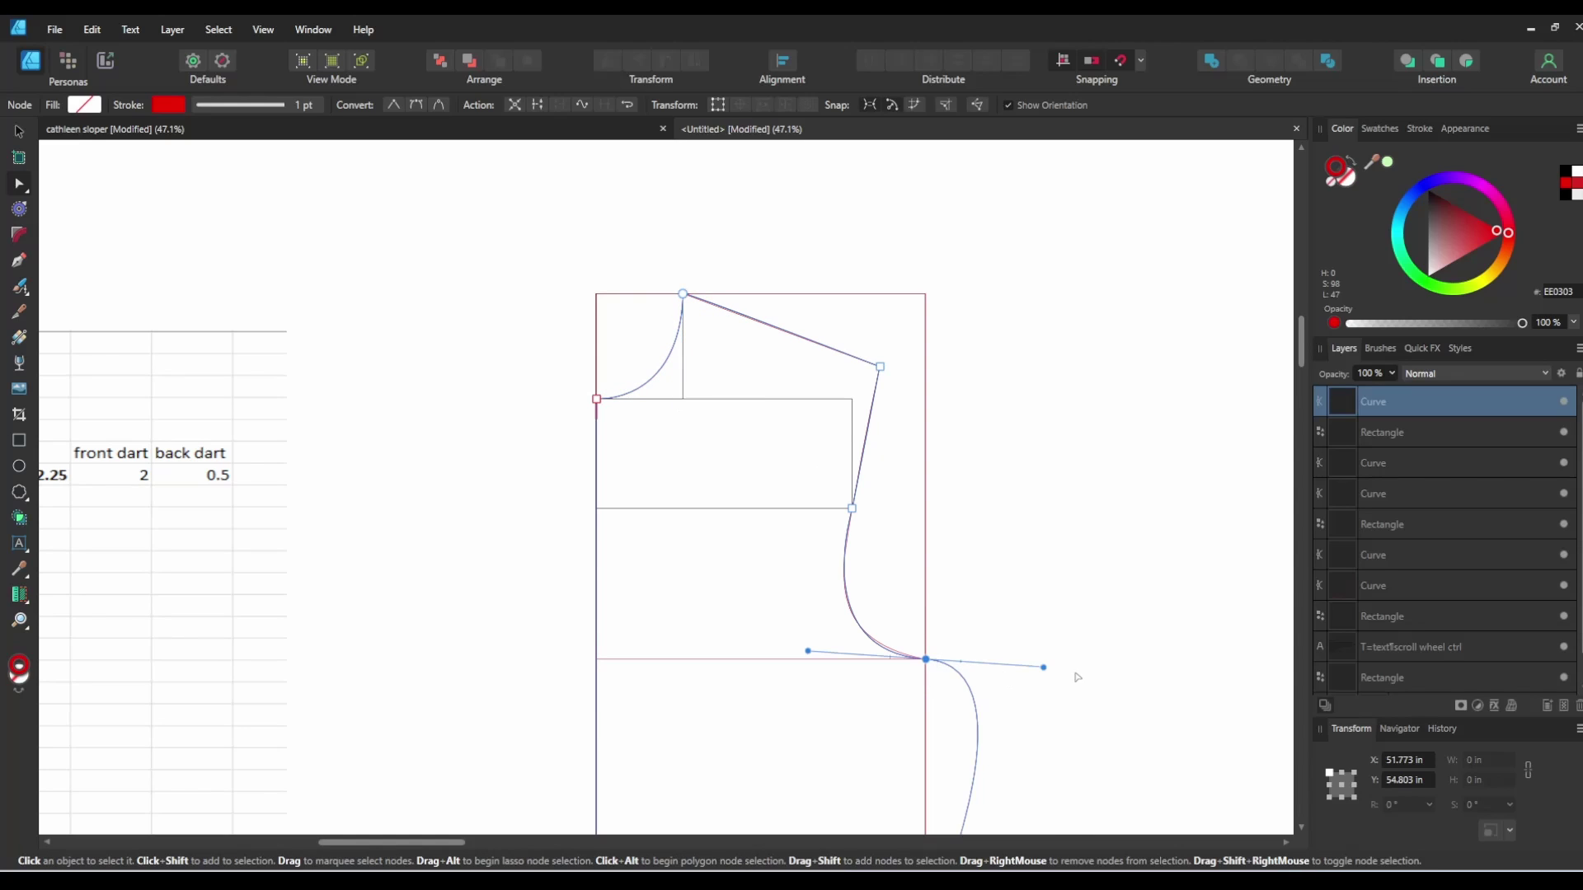
drag(1042, 668, 926, 659)
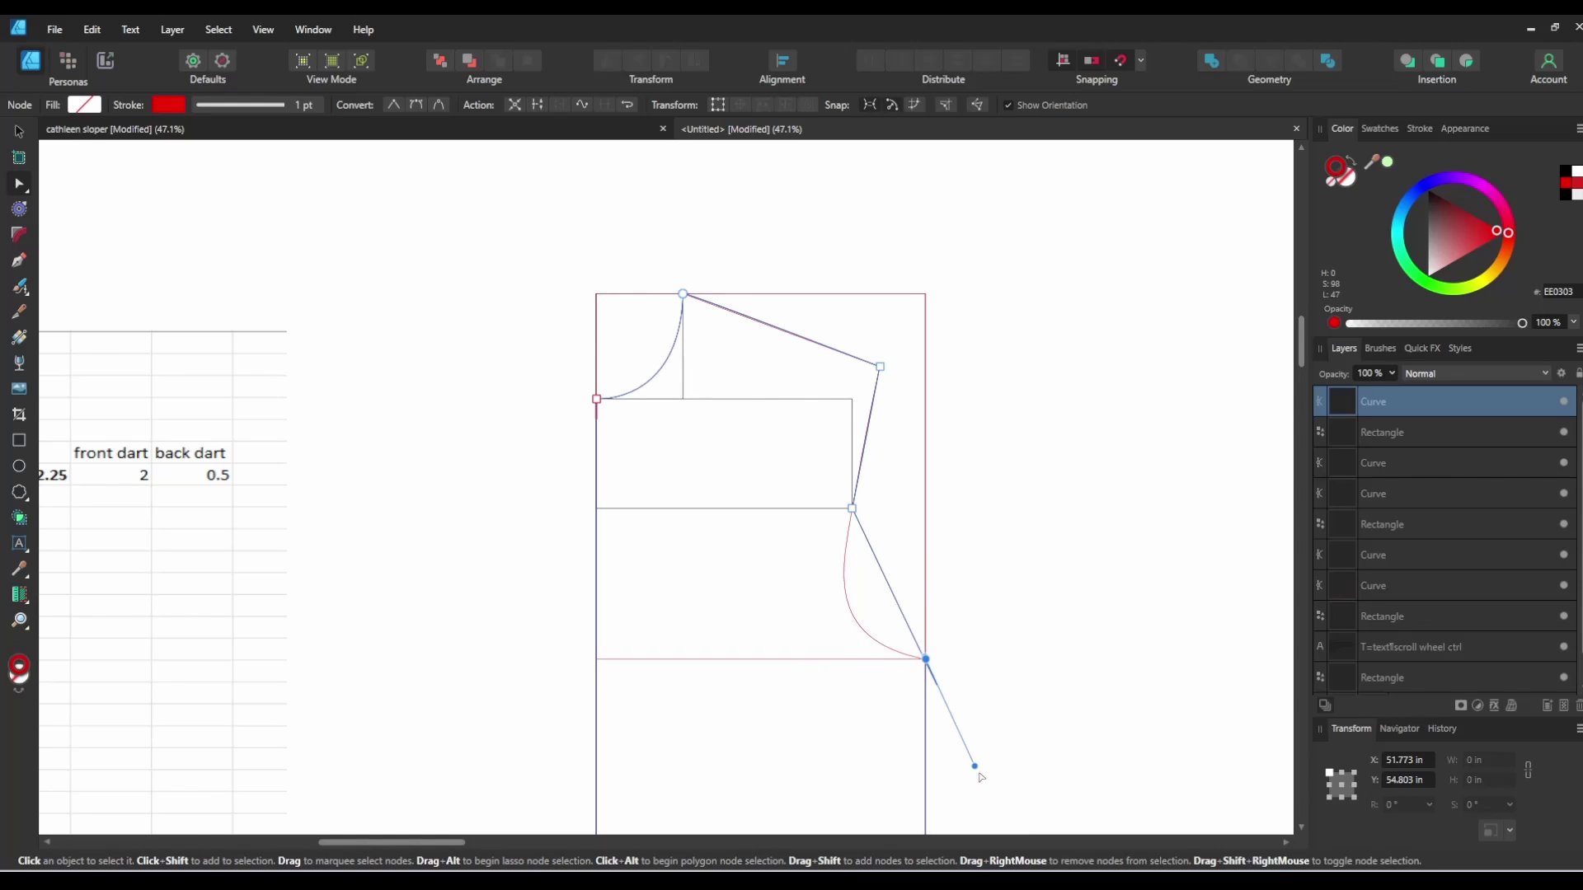
drag(975, 767, 808, 646)
scroll(1013, 501, down, 5)
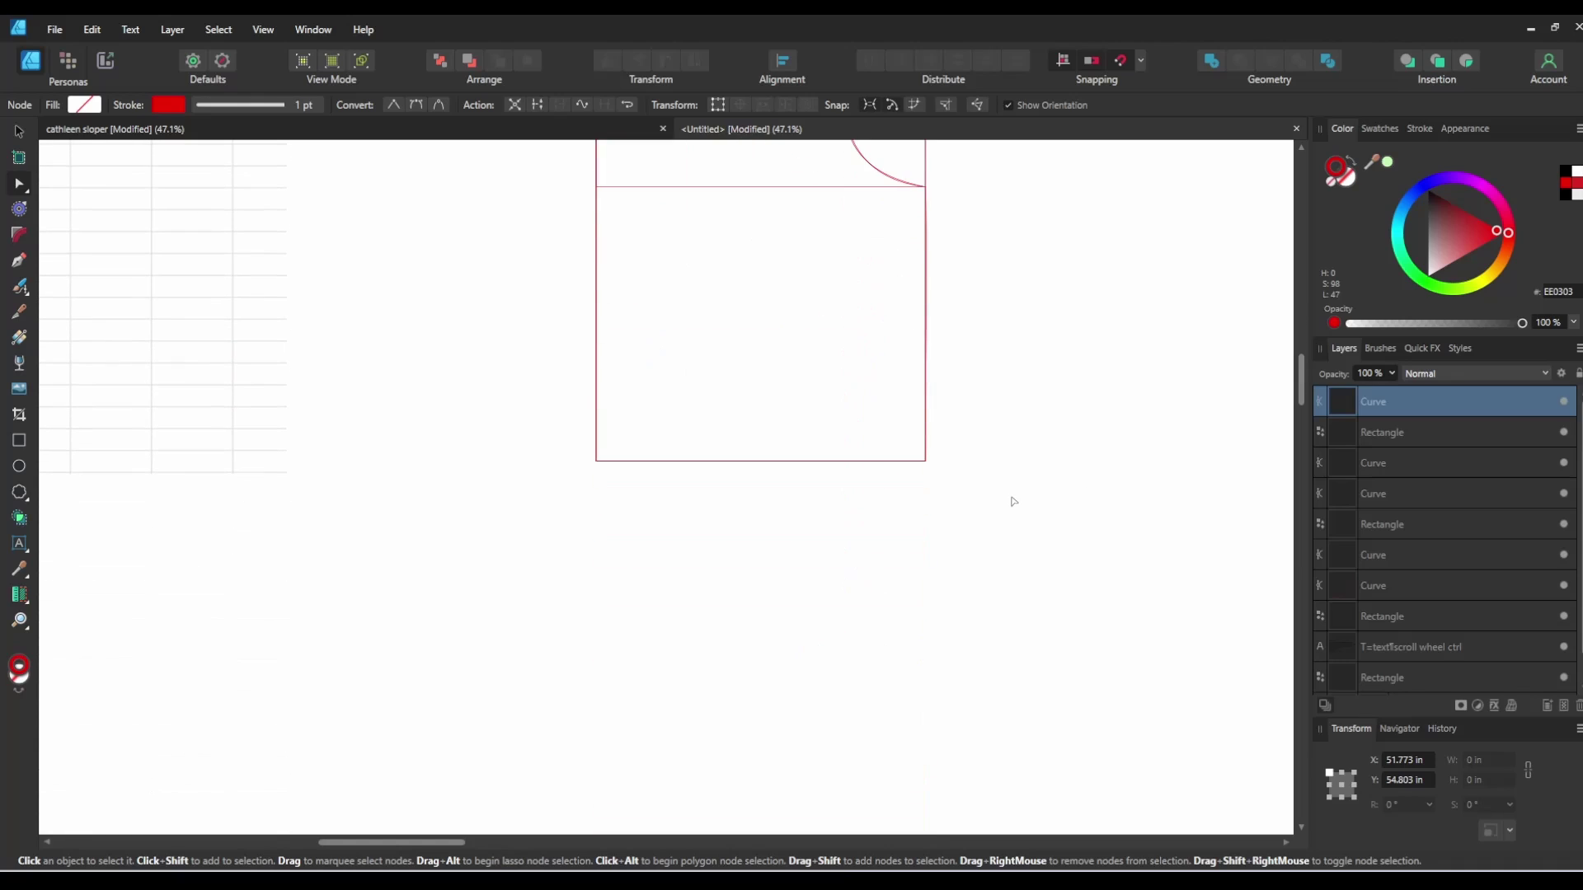
scroll(176, 226, up, 1)
click(20, 132)
Step: Alt-drag a trial copy of the 9.027 × 17.502 in outline, then undo it
scroll(788, 367, up, 2)
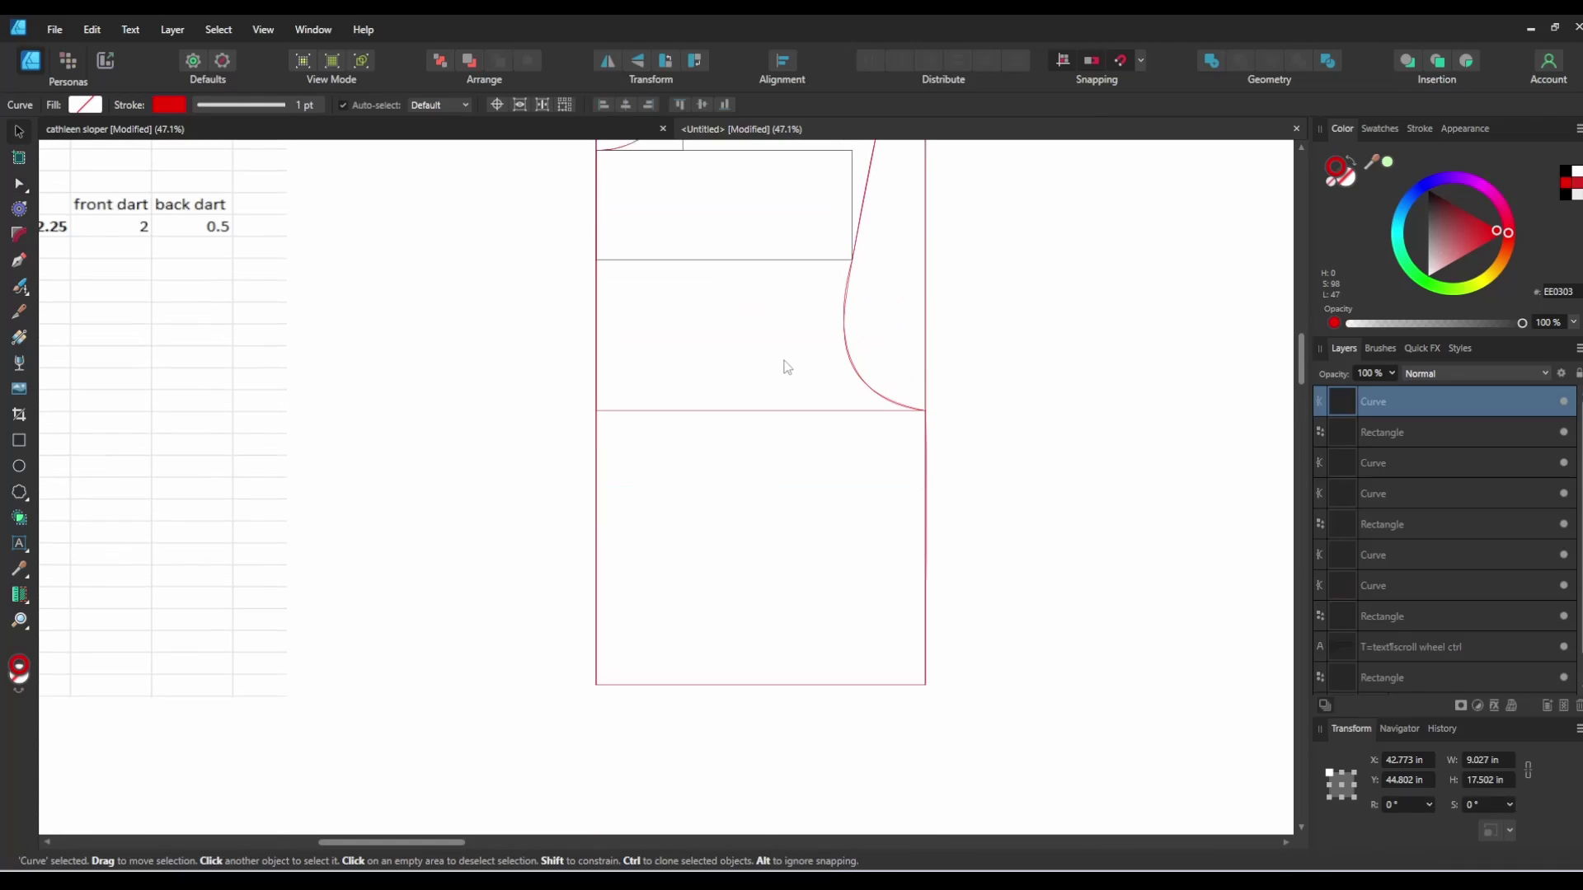
scroll(787, 367, up, 1)
mouse_move(858, 253)
mouse_down()
mouse_move(890, 328)
mouse_move(1275, 429)
mouse_move(1242, 356)
mouse_up()
key(ctrl+z)
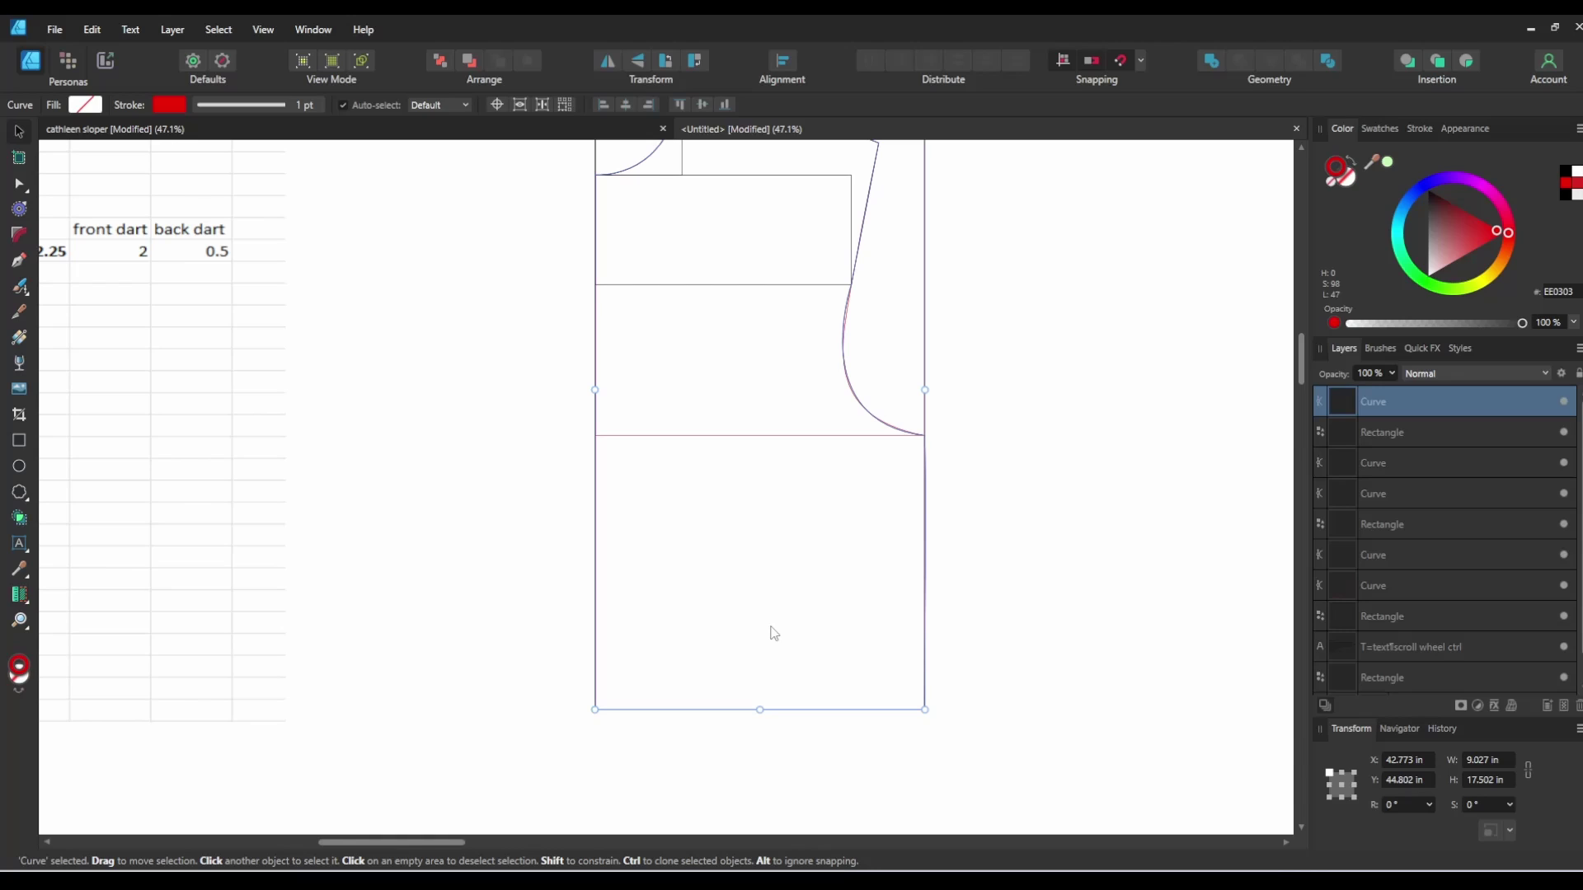
click(18, 261)
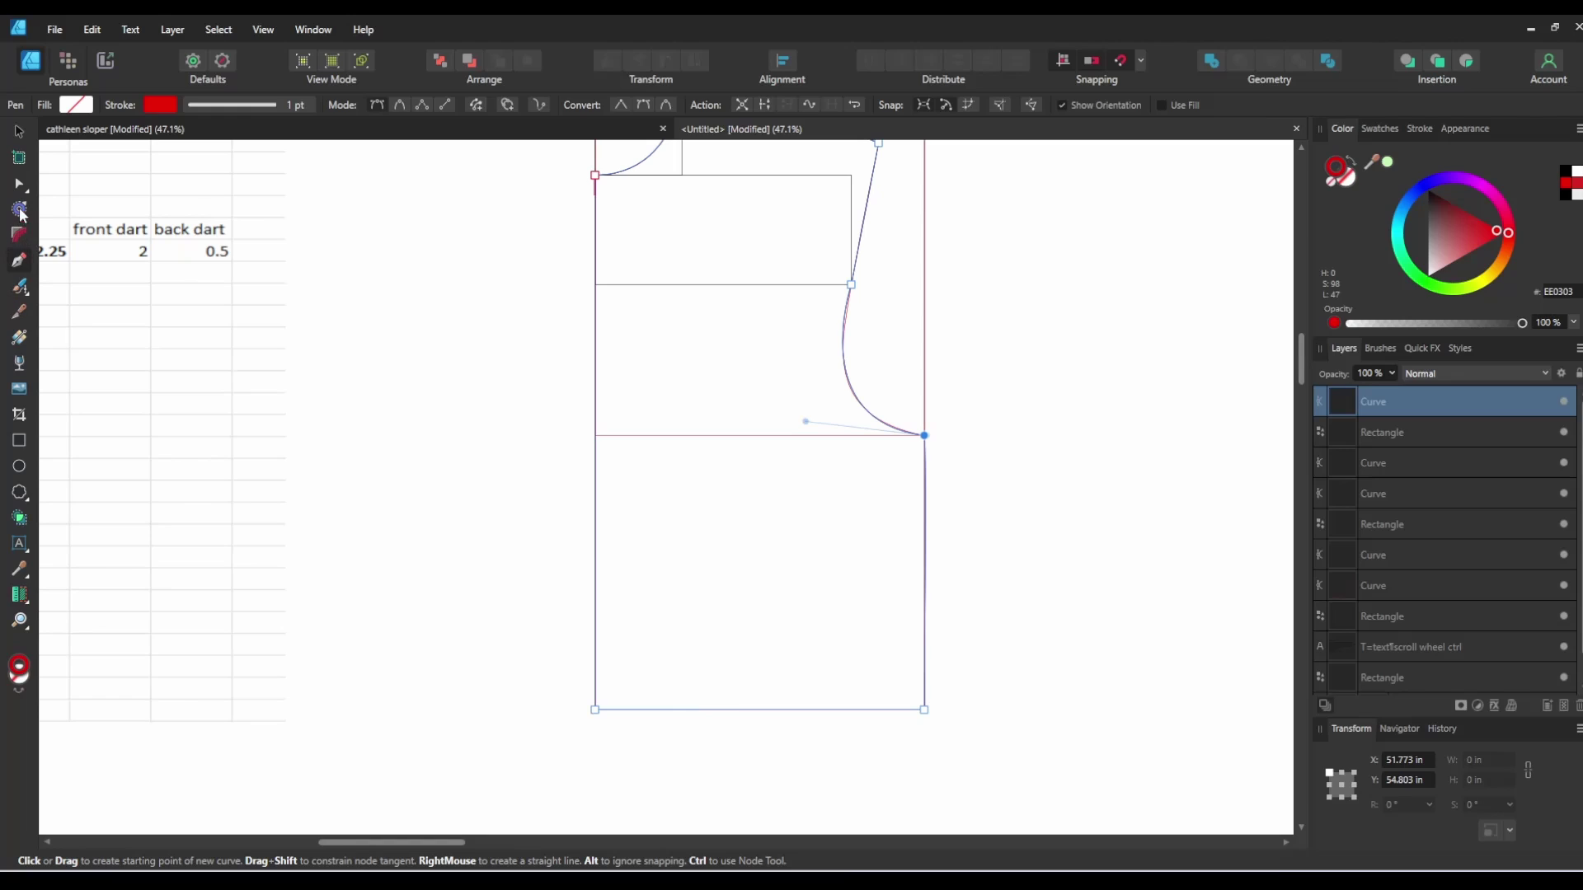
Step: Draw a 3.5 in wide rectangle at the bodice's lower-left corner and a tall narrow one beside it
click(19, 440)
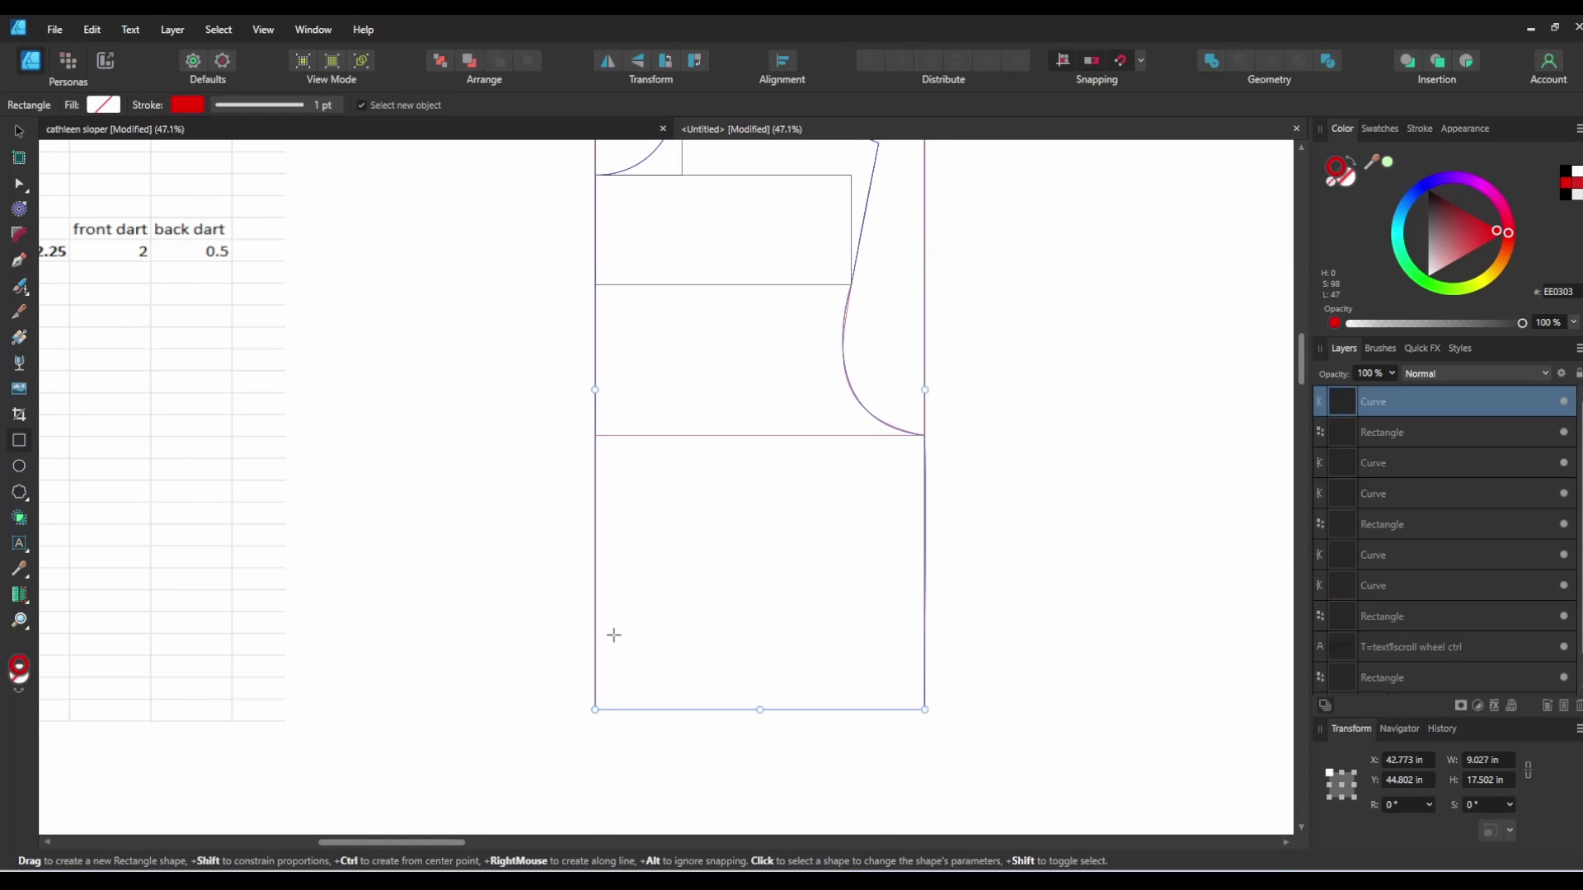
drag(596, 615, 624, 675)
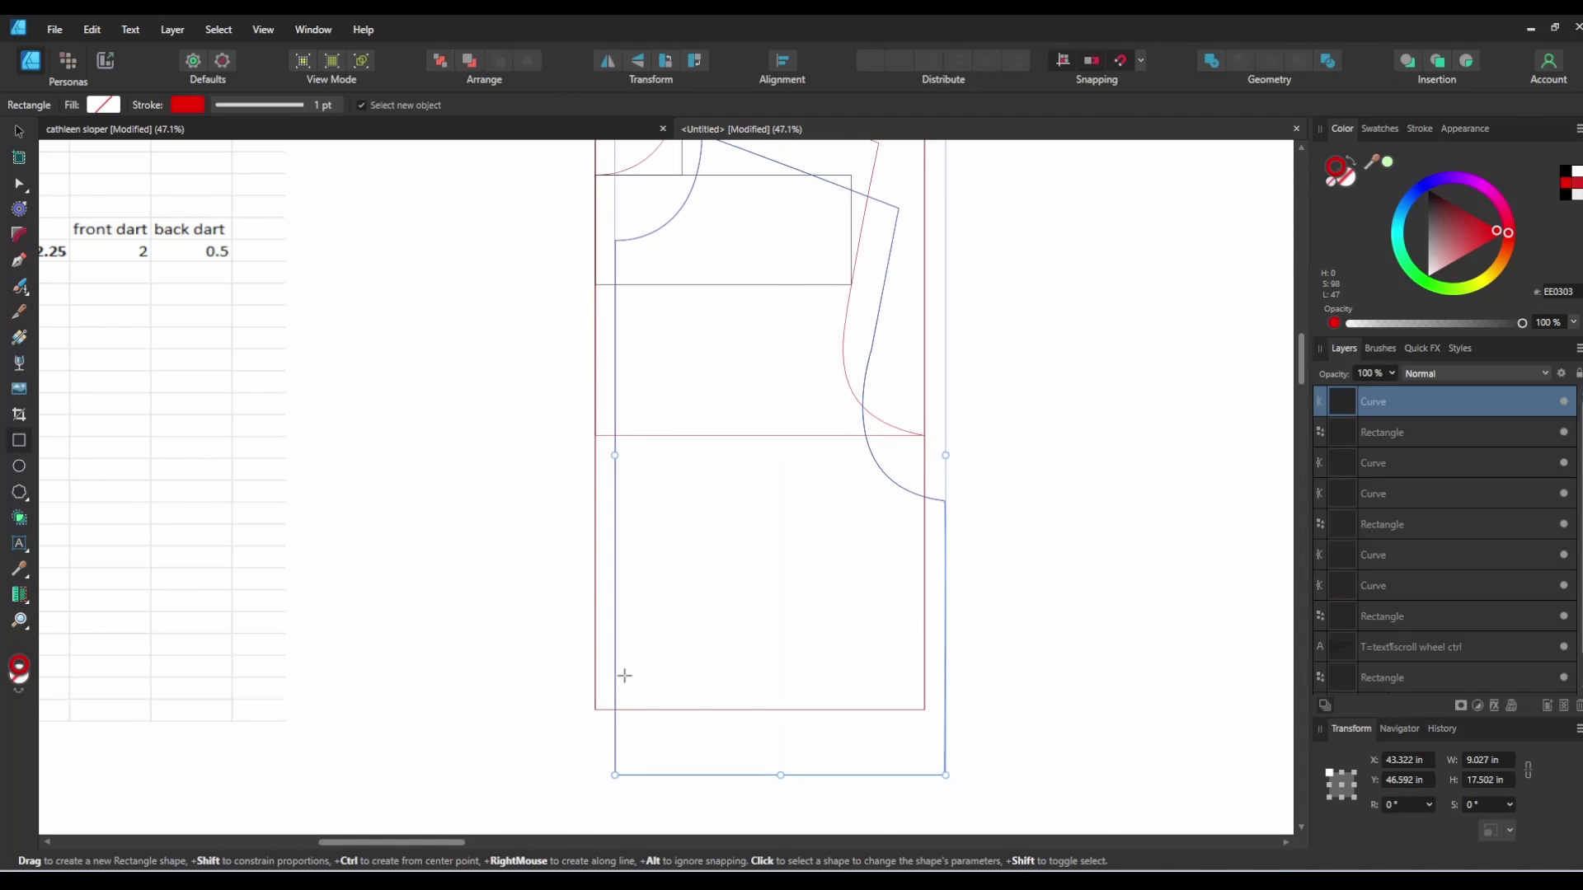
key(ctrl+z)
key(ctrl+z)
drag(682, 734, 648, 633)
key(v)
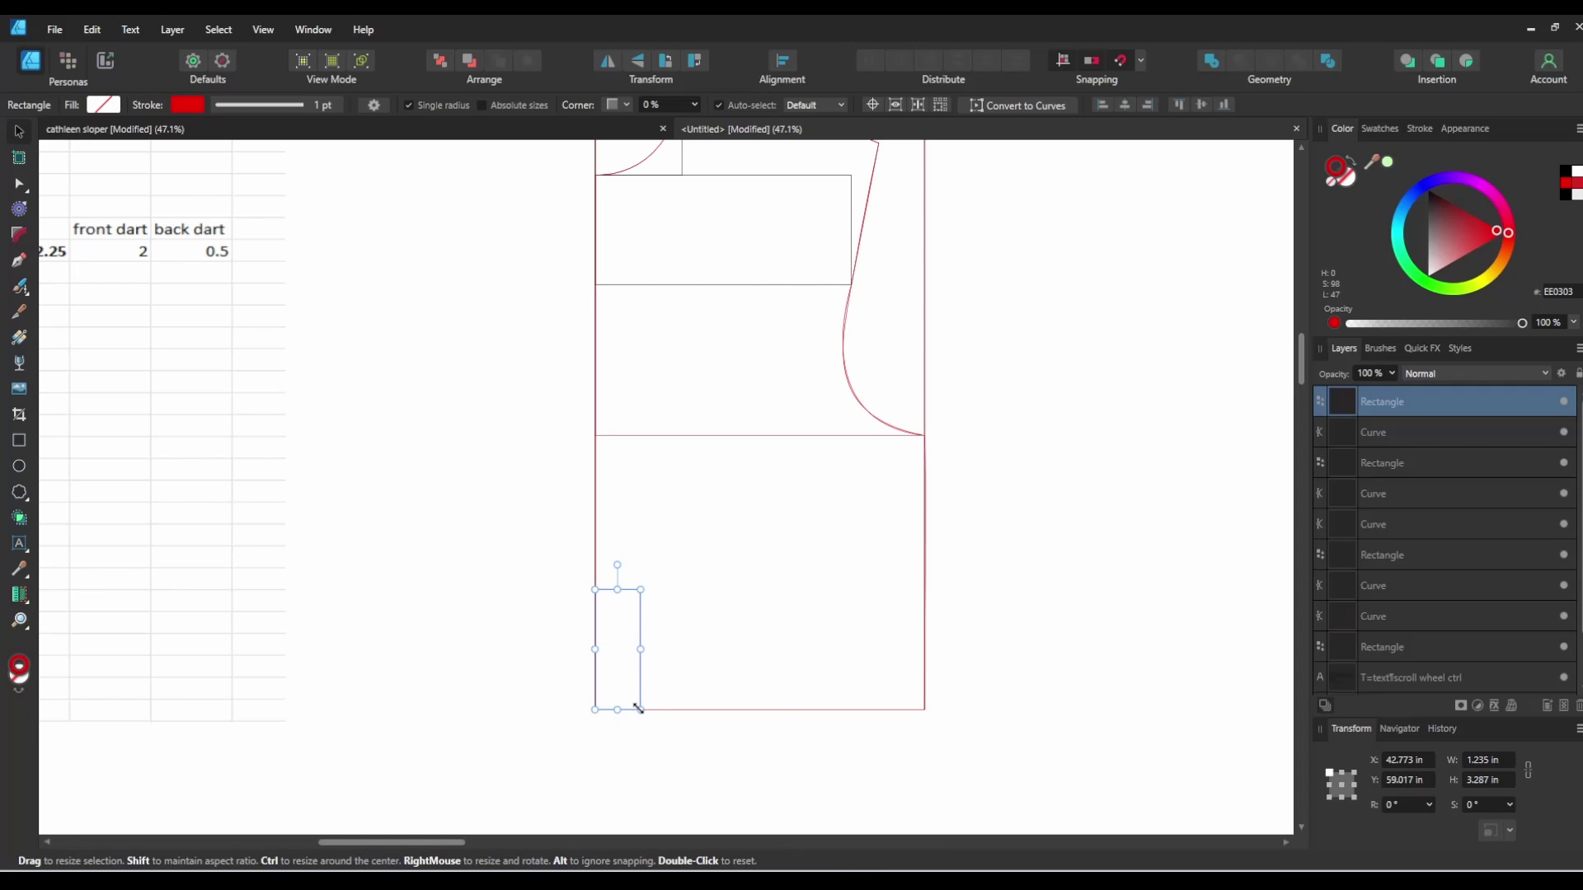
click(1502, 760)
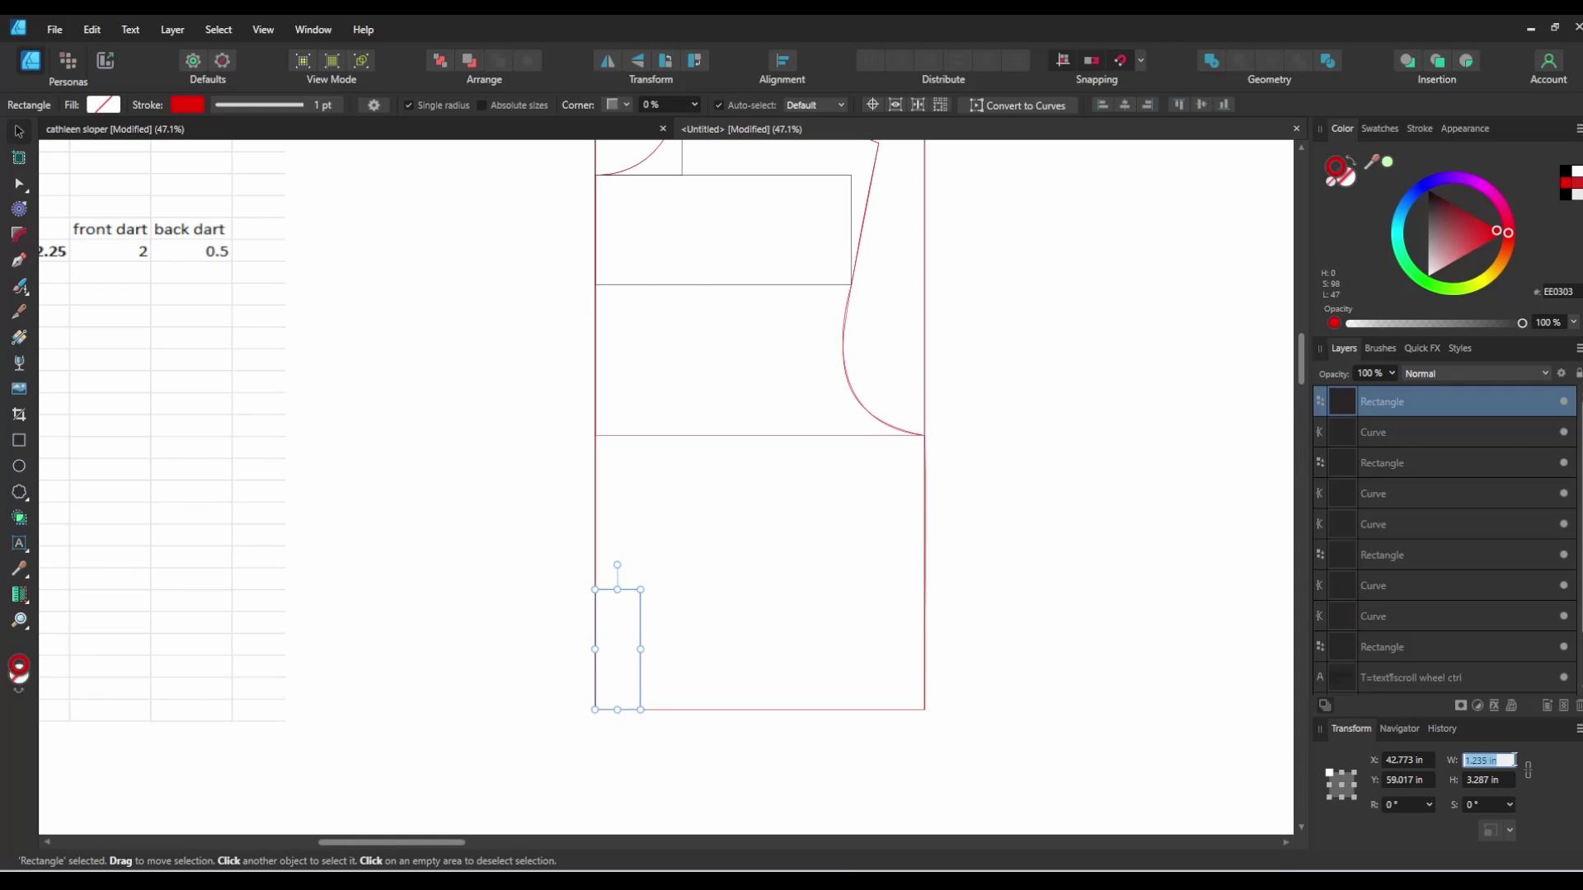
text(3.5)
key(Return)
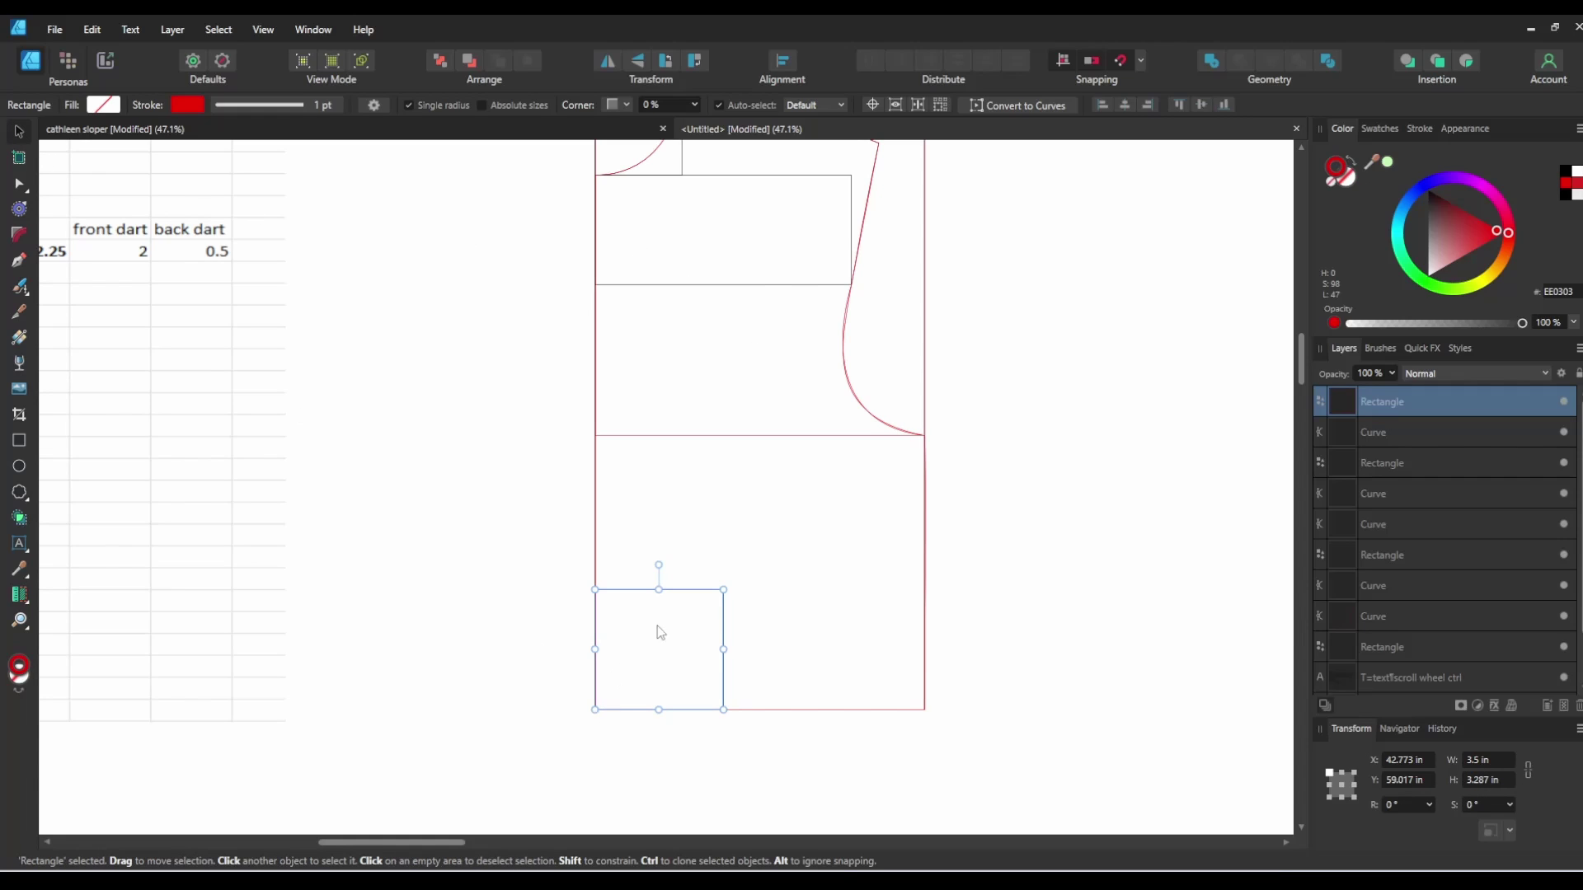
click(19, 440)
drag(732, 551, 783, 708)
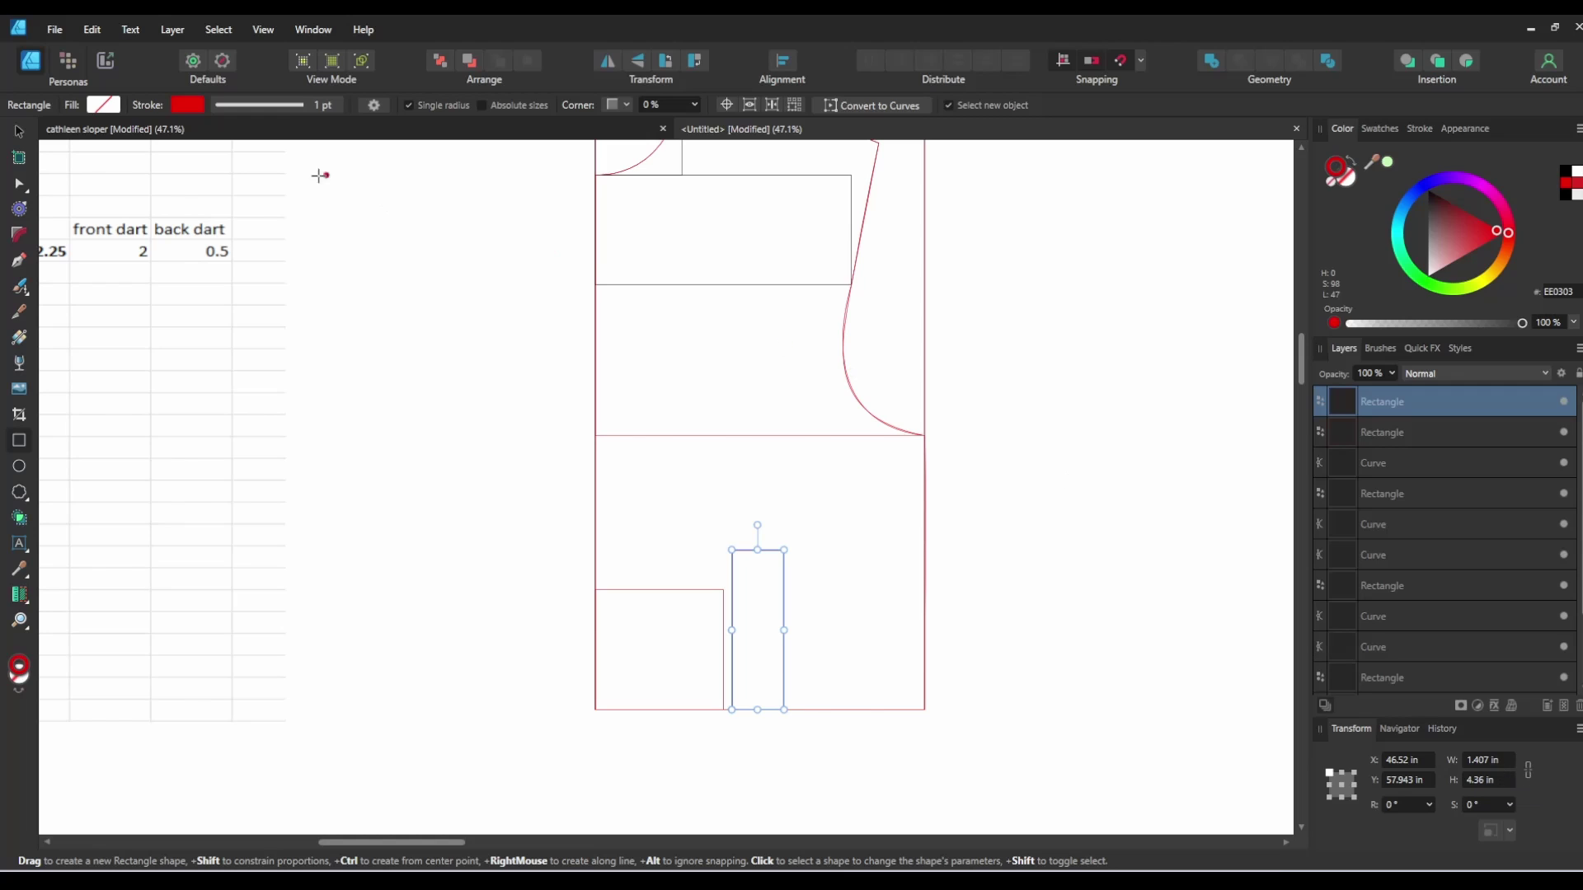
Step: Open the cathleen sloper document and scroll over its green Front and Back darts
click(201, 128)
scroll(972, 408, down, 6)
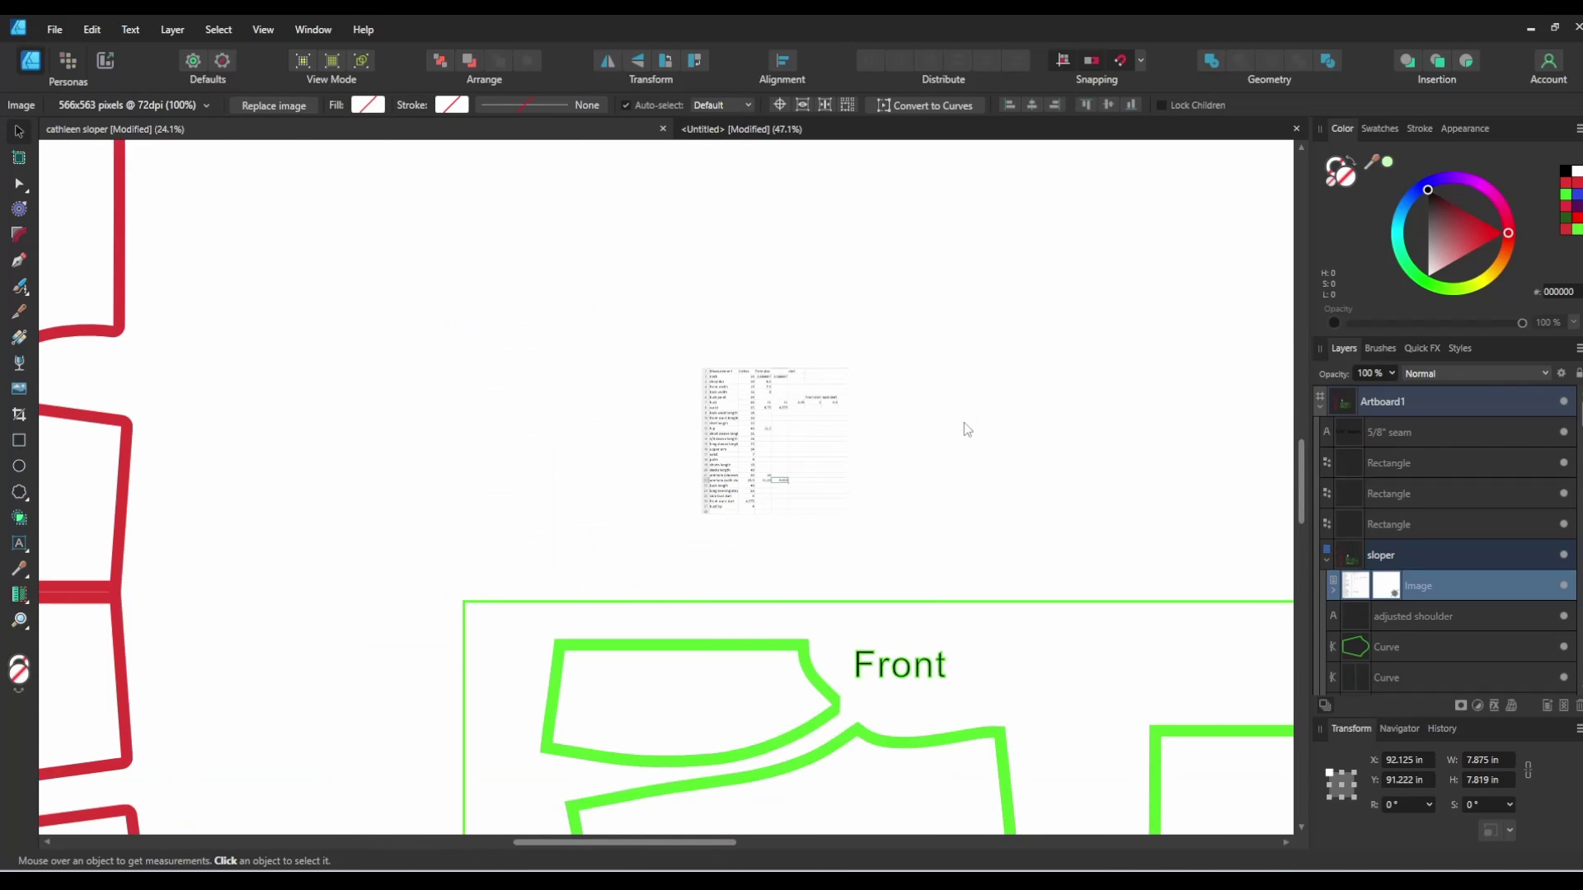
scroll(1043, 430, up, 8)
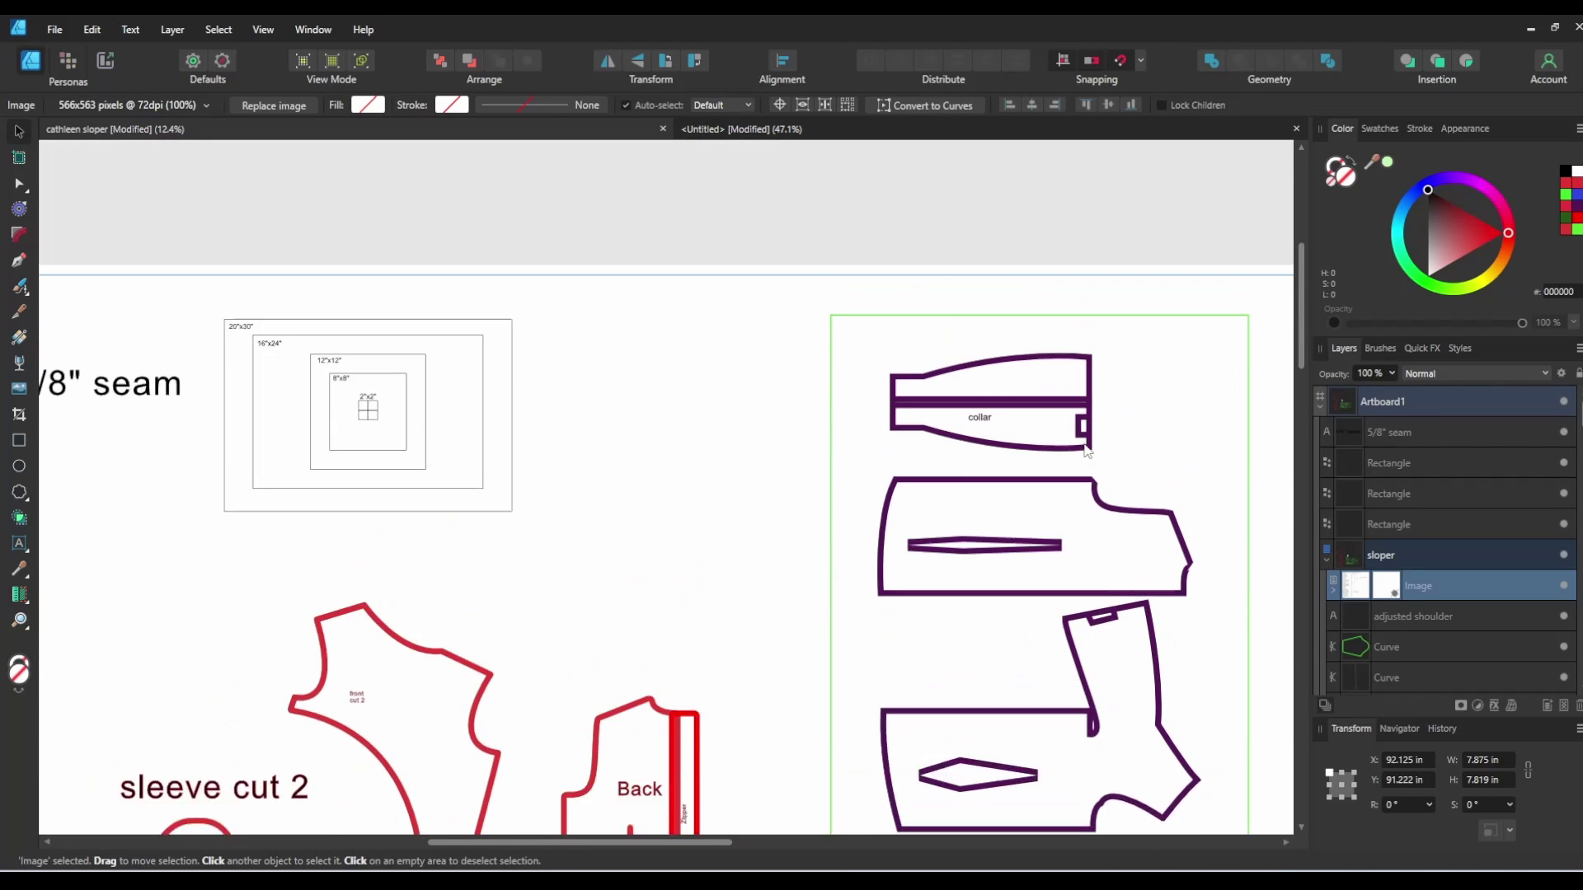
scroll(971, 541, down, 5)
scroll(973, 538, right, 15)
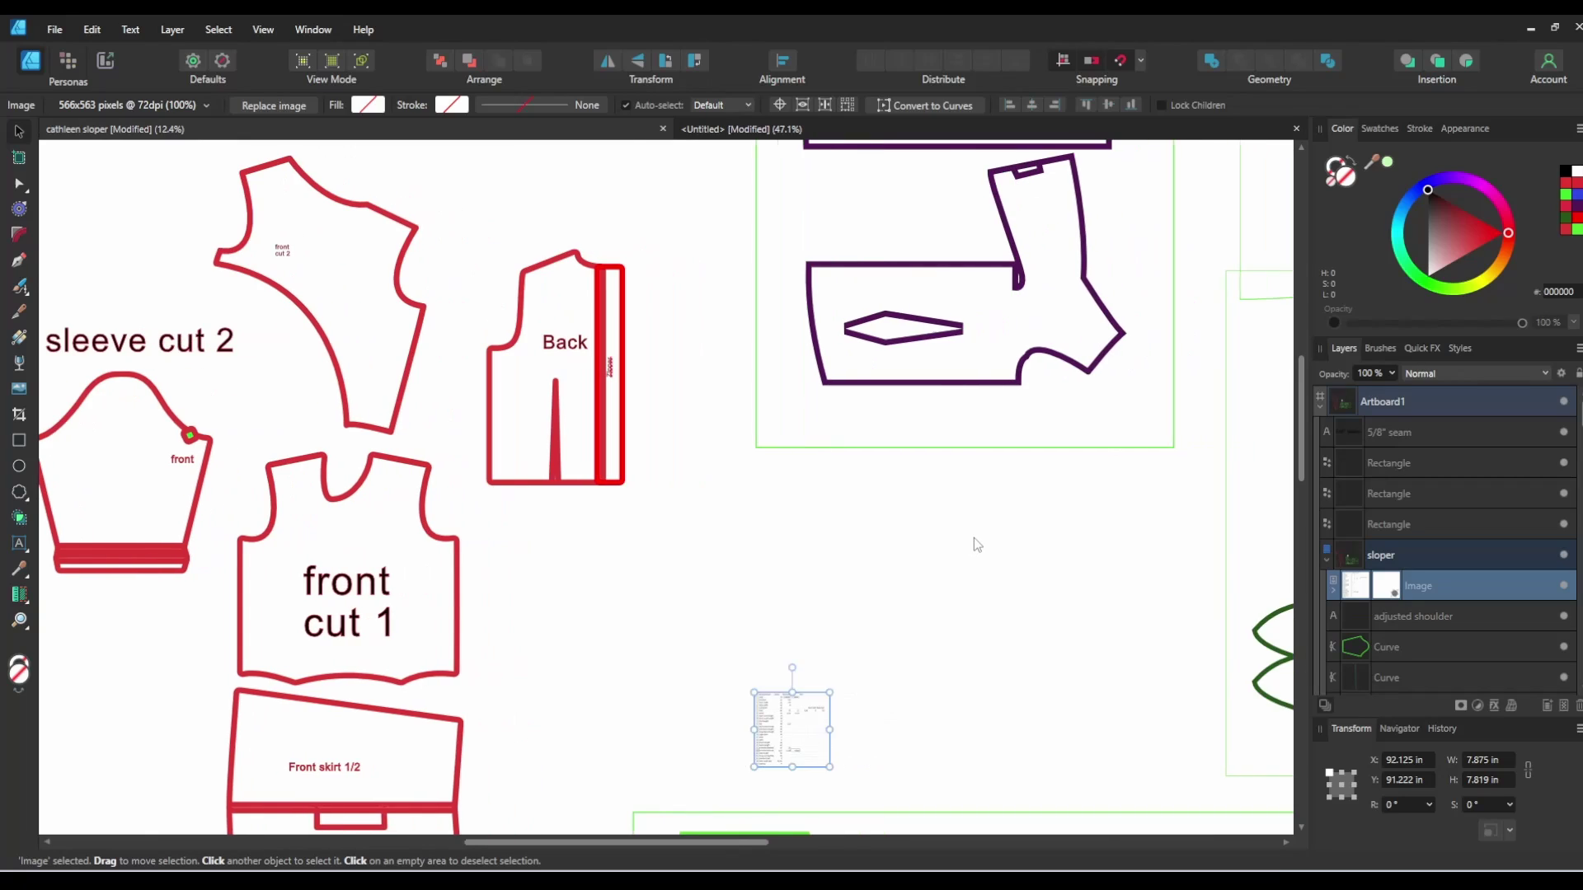
scroll(236, 274, up, 3)
scroll(272, 353, up, 4)
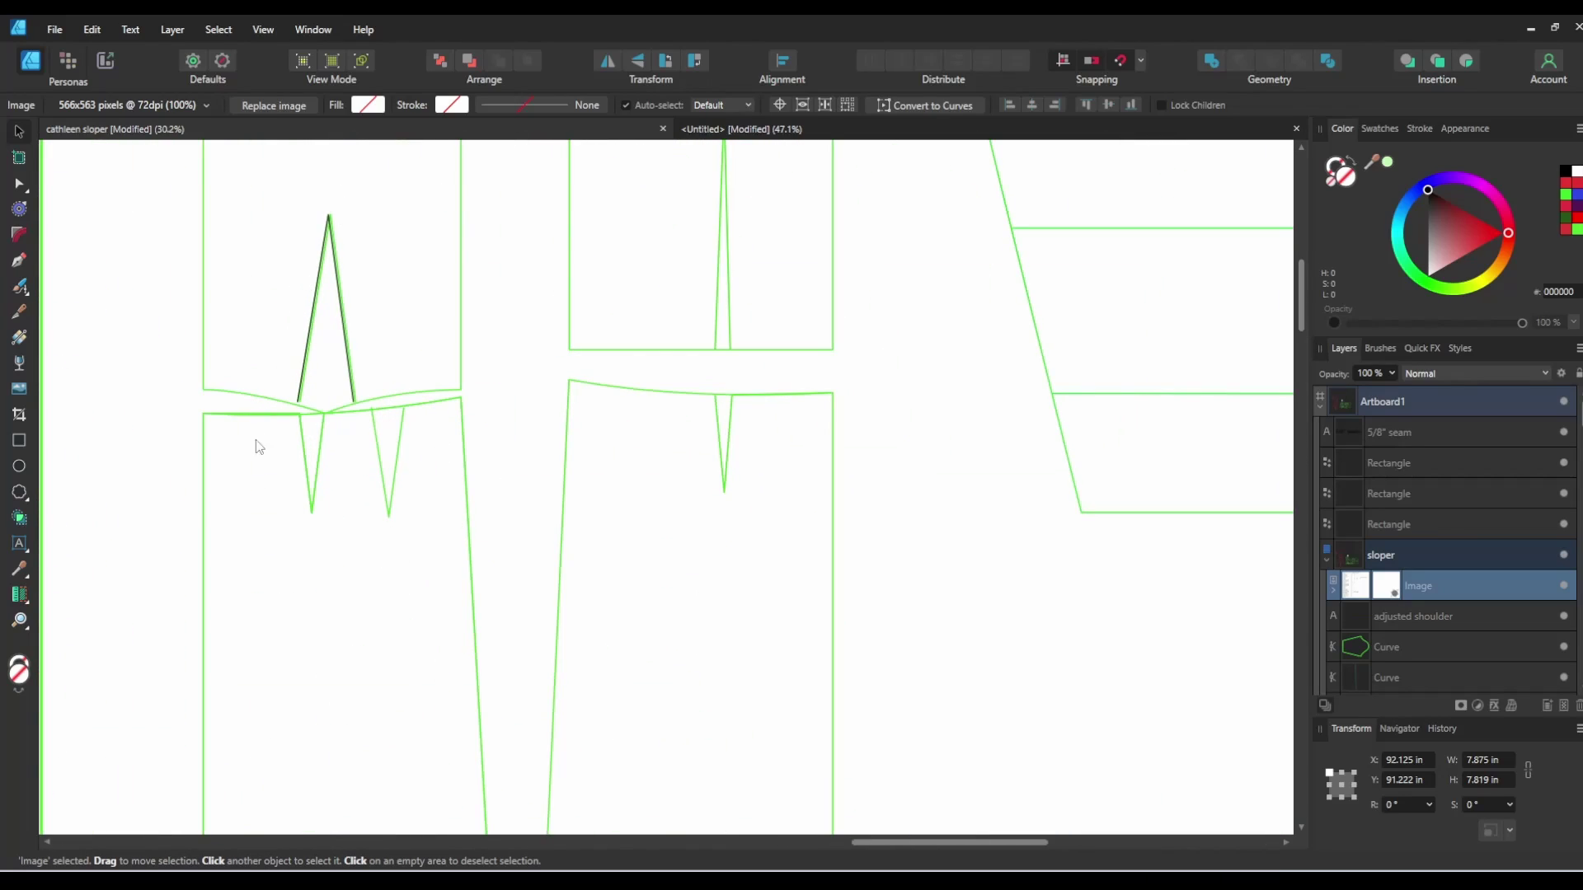
scroll(618, 442, up, 4)
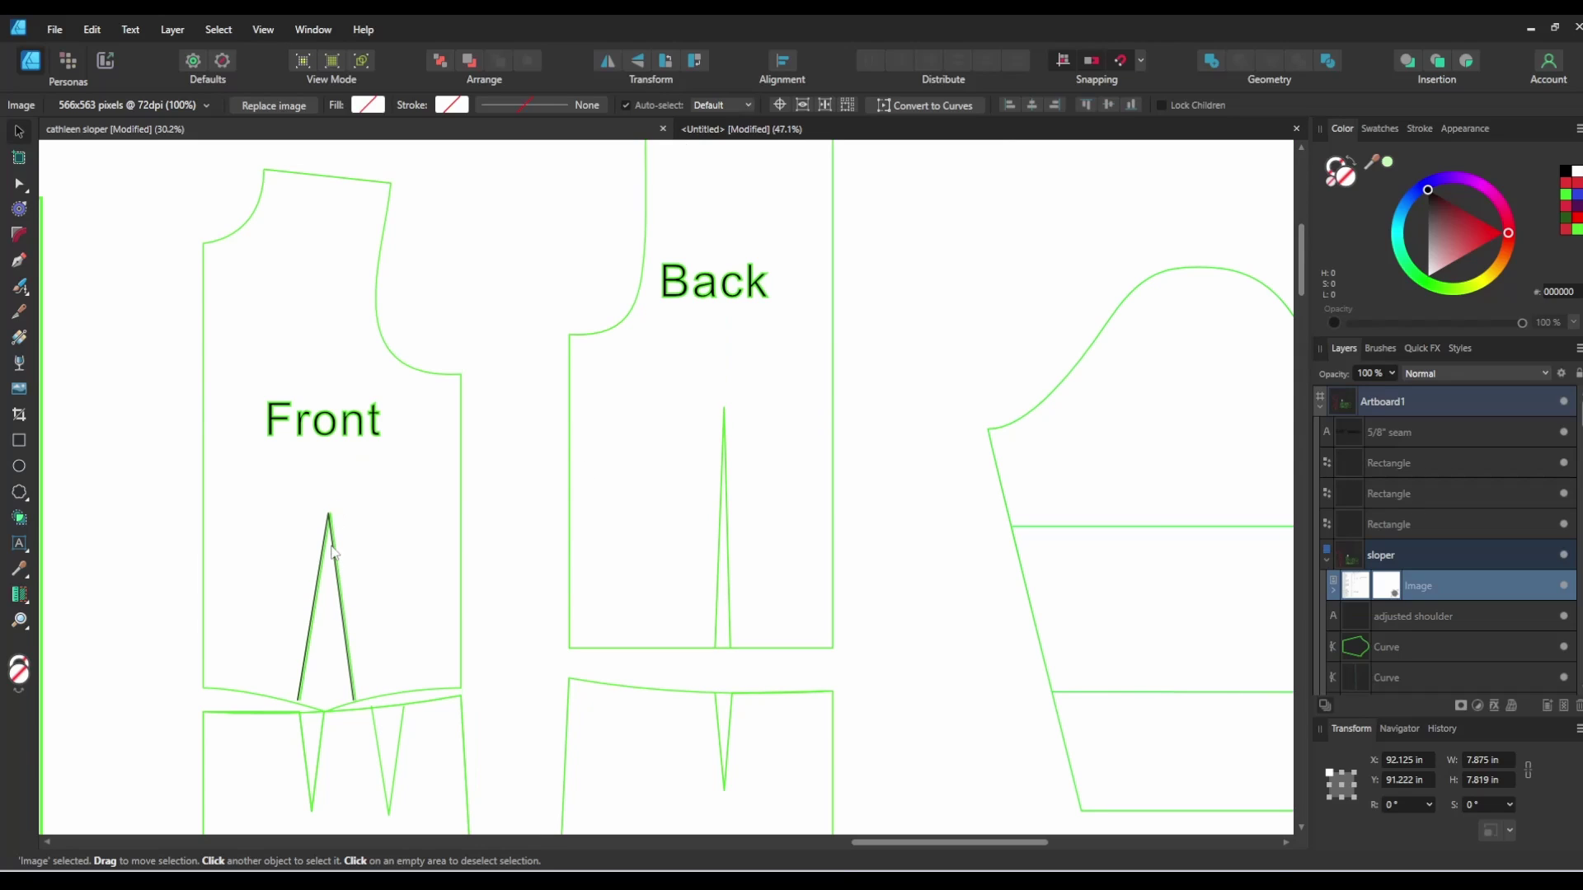
Step: Nudge the narrow hem rectangle left, set its width to 1 in and stretch it to 5.673 in tall
click(758, 130)
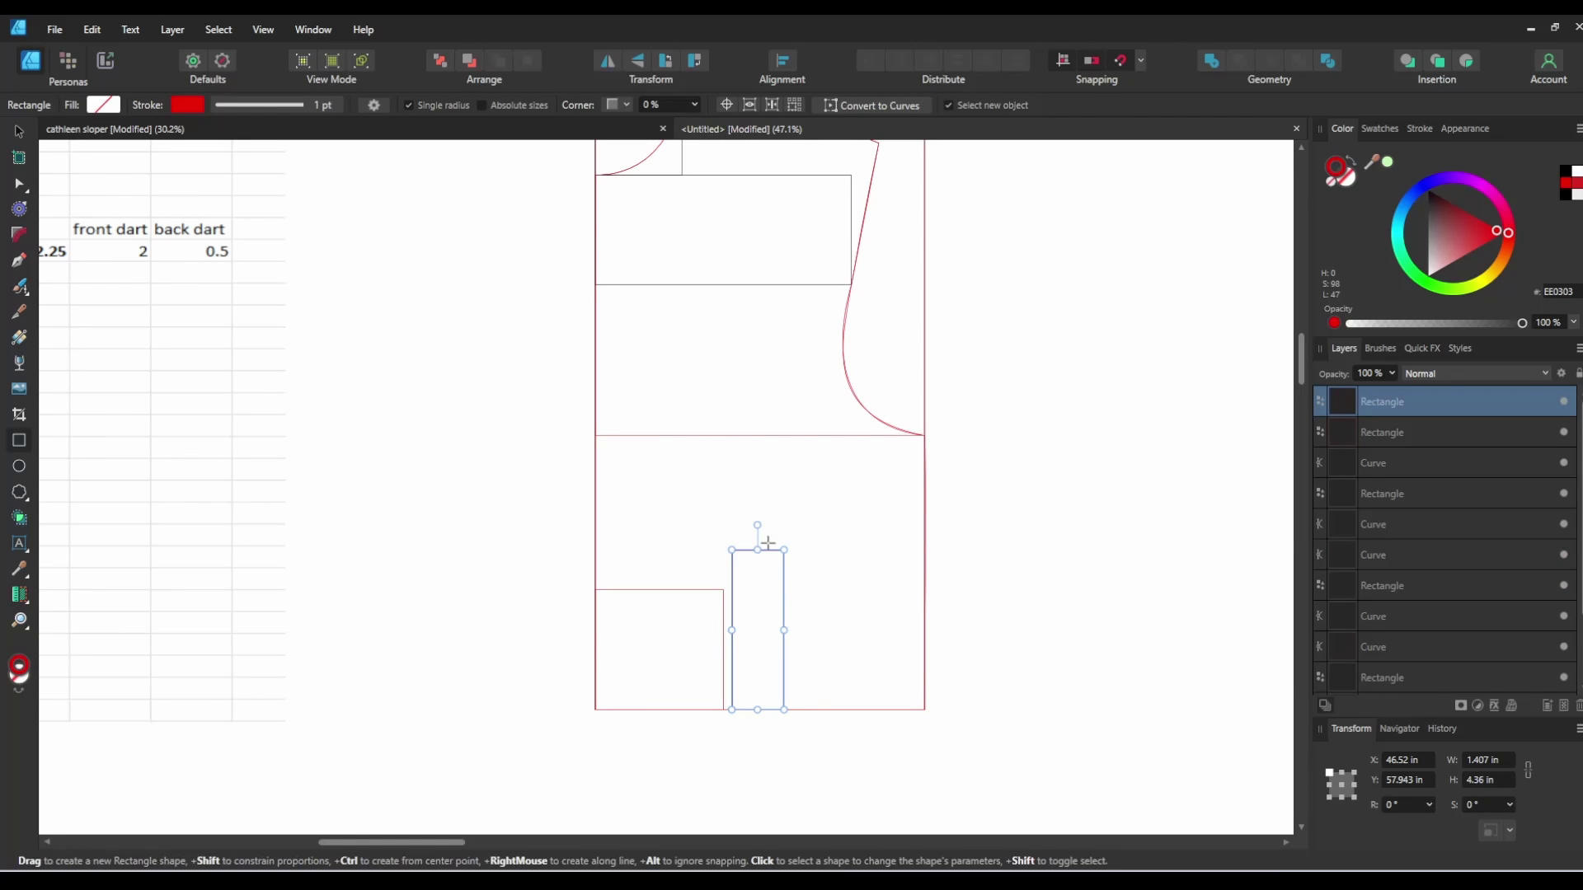
drag(784, 586, 775, 587)
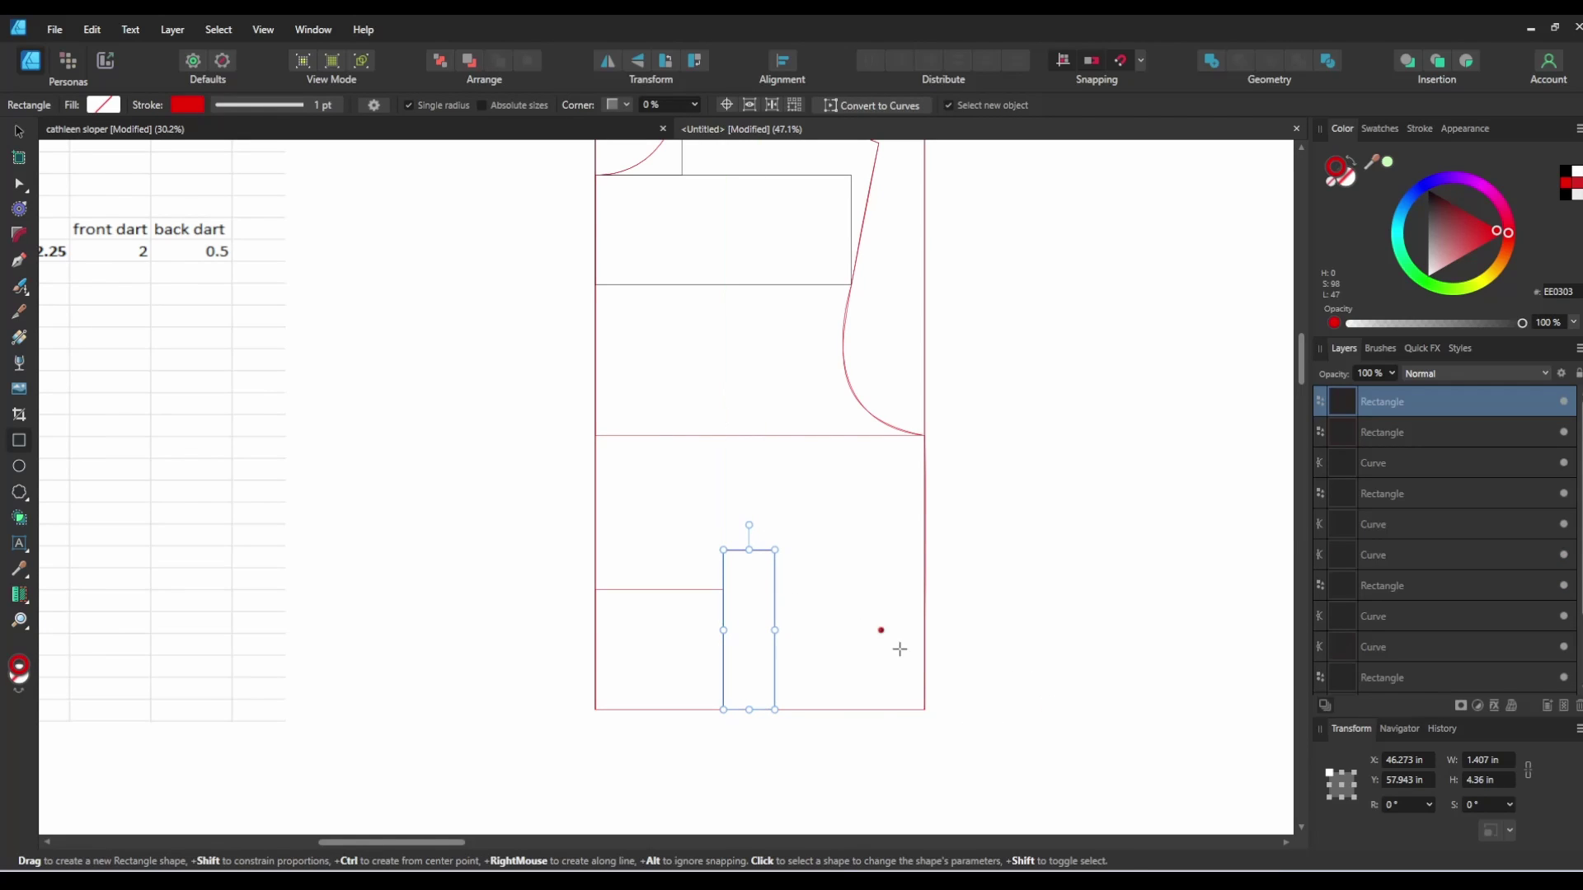
click(1509, 760)
text(1)
key(Return)
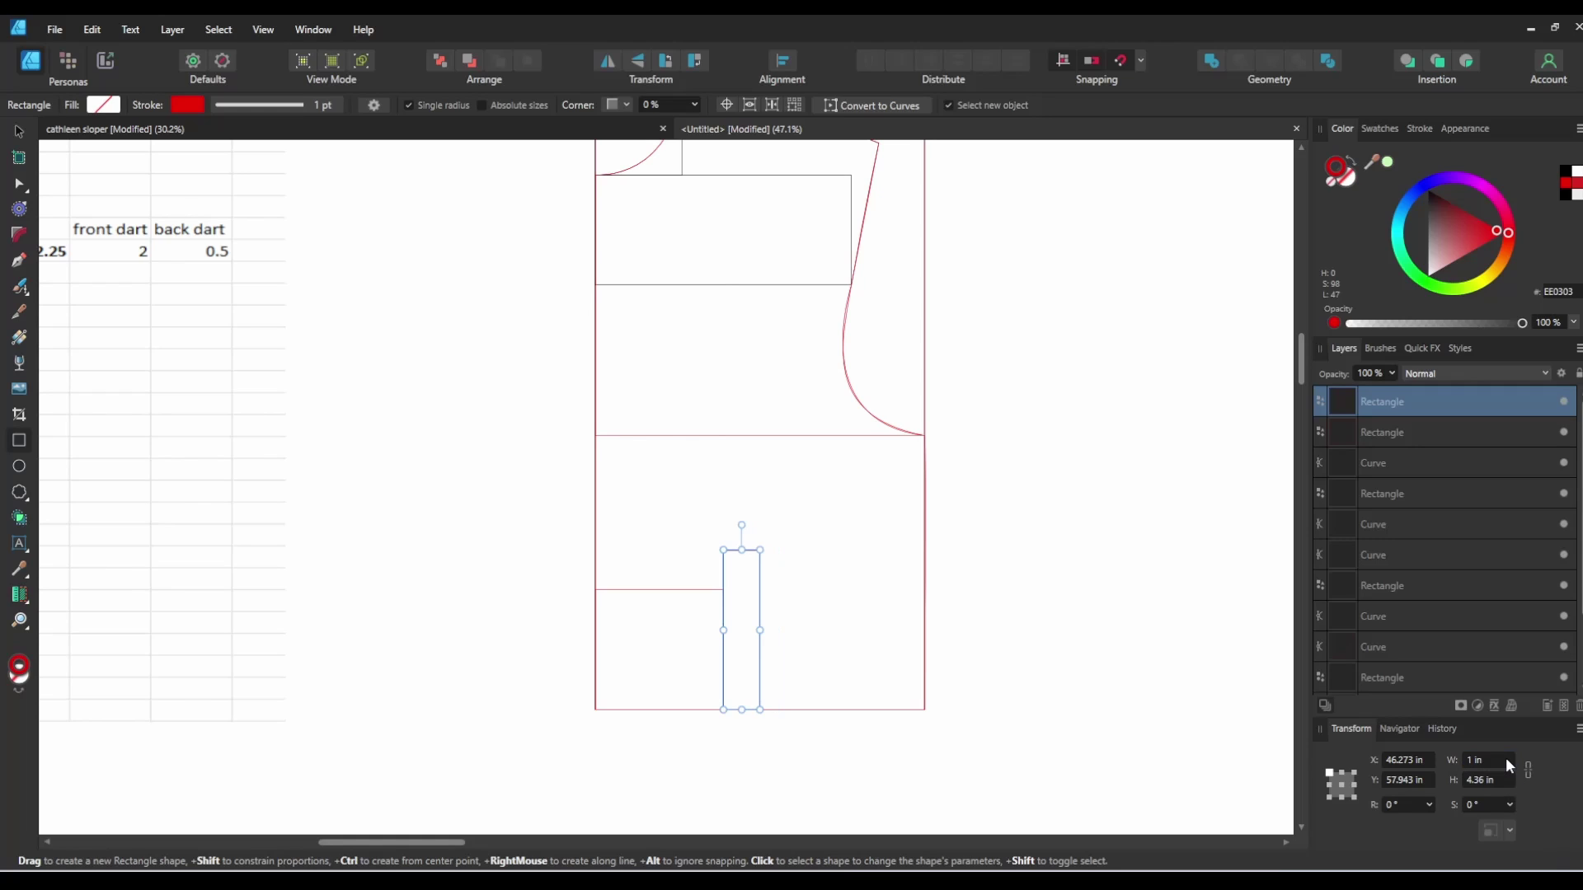
click(1504, 781)
drag(741, 534, 742, 501)
Step: Draw a triangle from the rectangle's bottom-left corner to its top centre and bottom-right corner
click(18, 261)
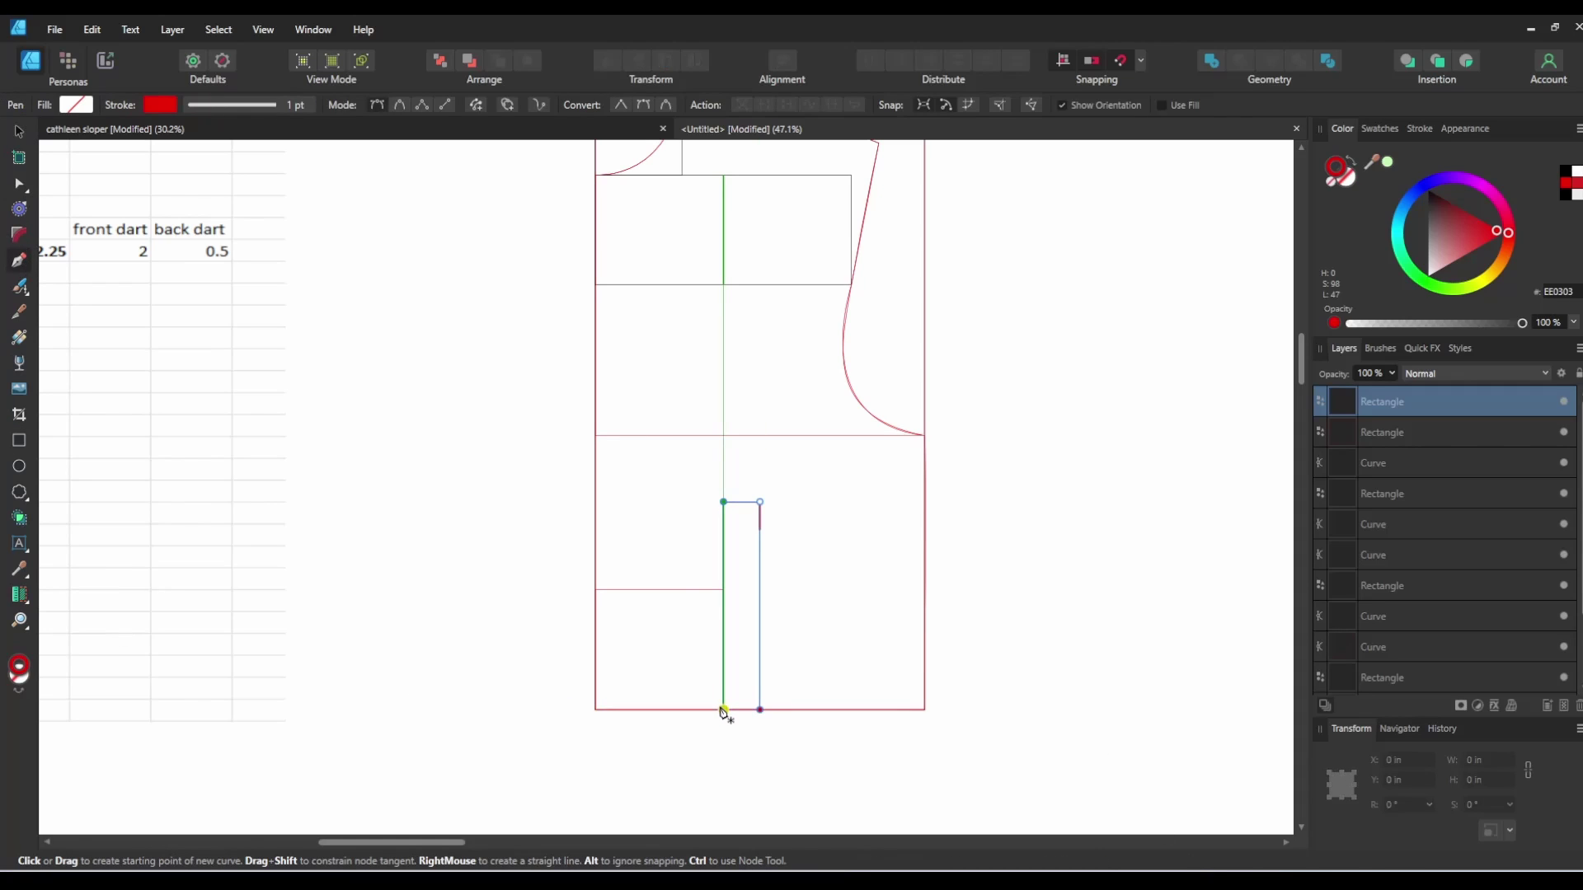
click(723, 709)
click(741, 501)
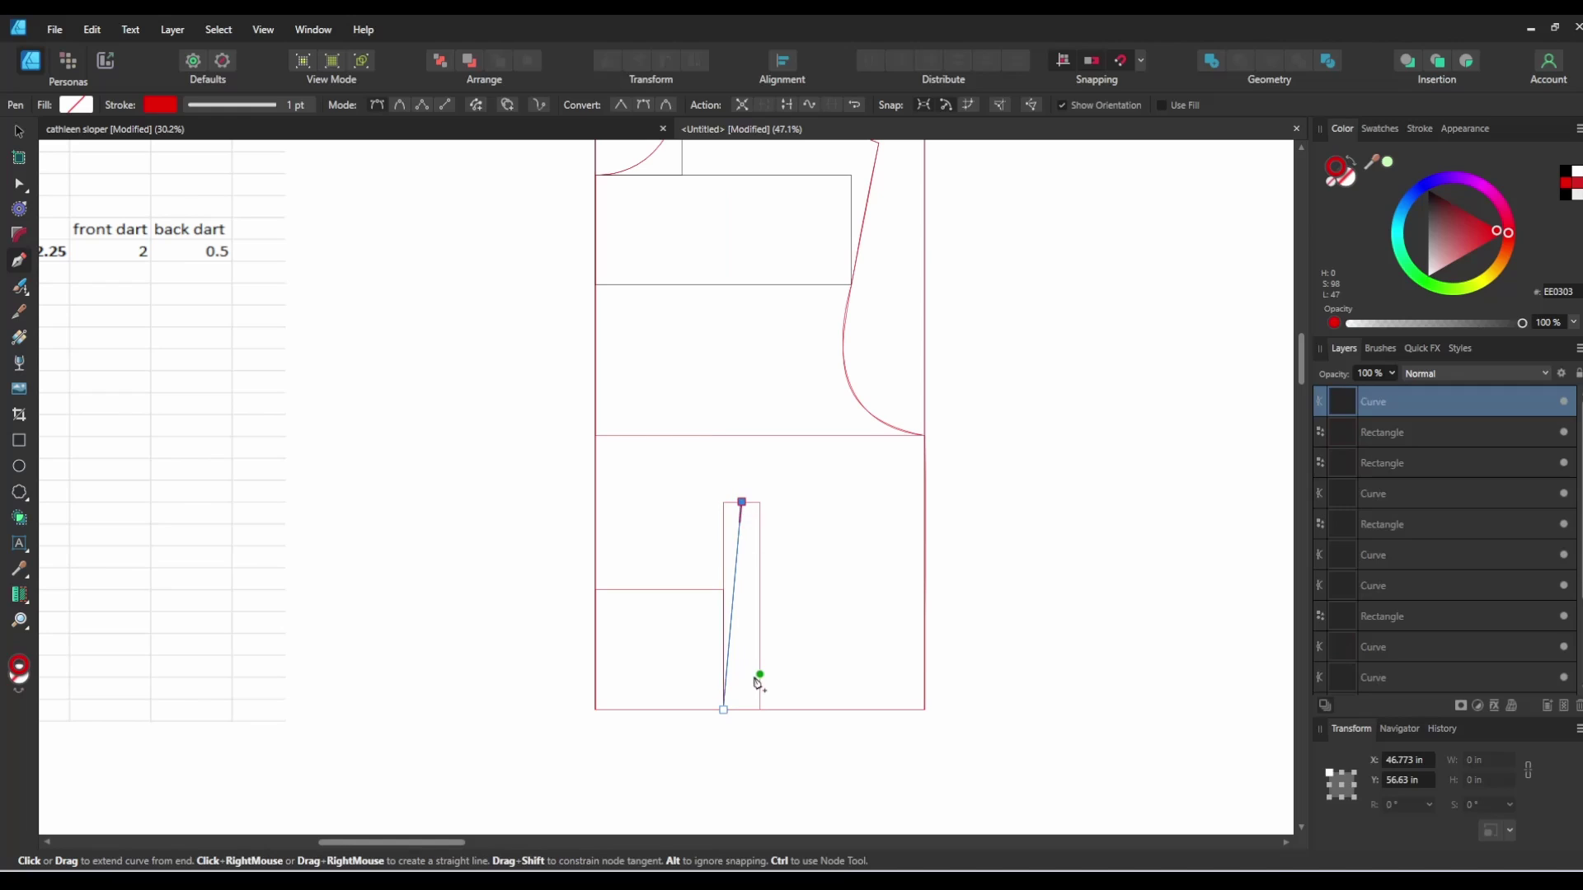
click(760, 709)
click(18, 131)
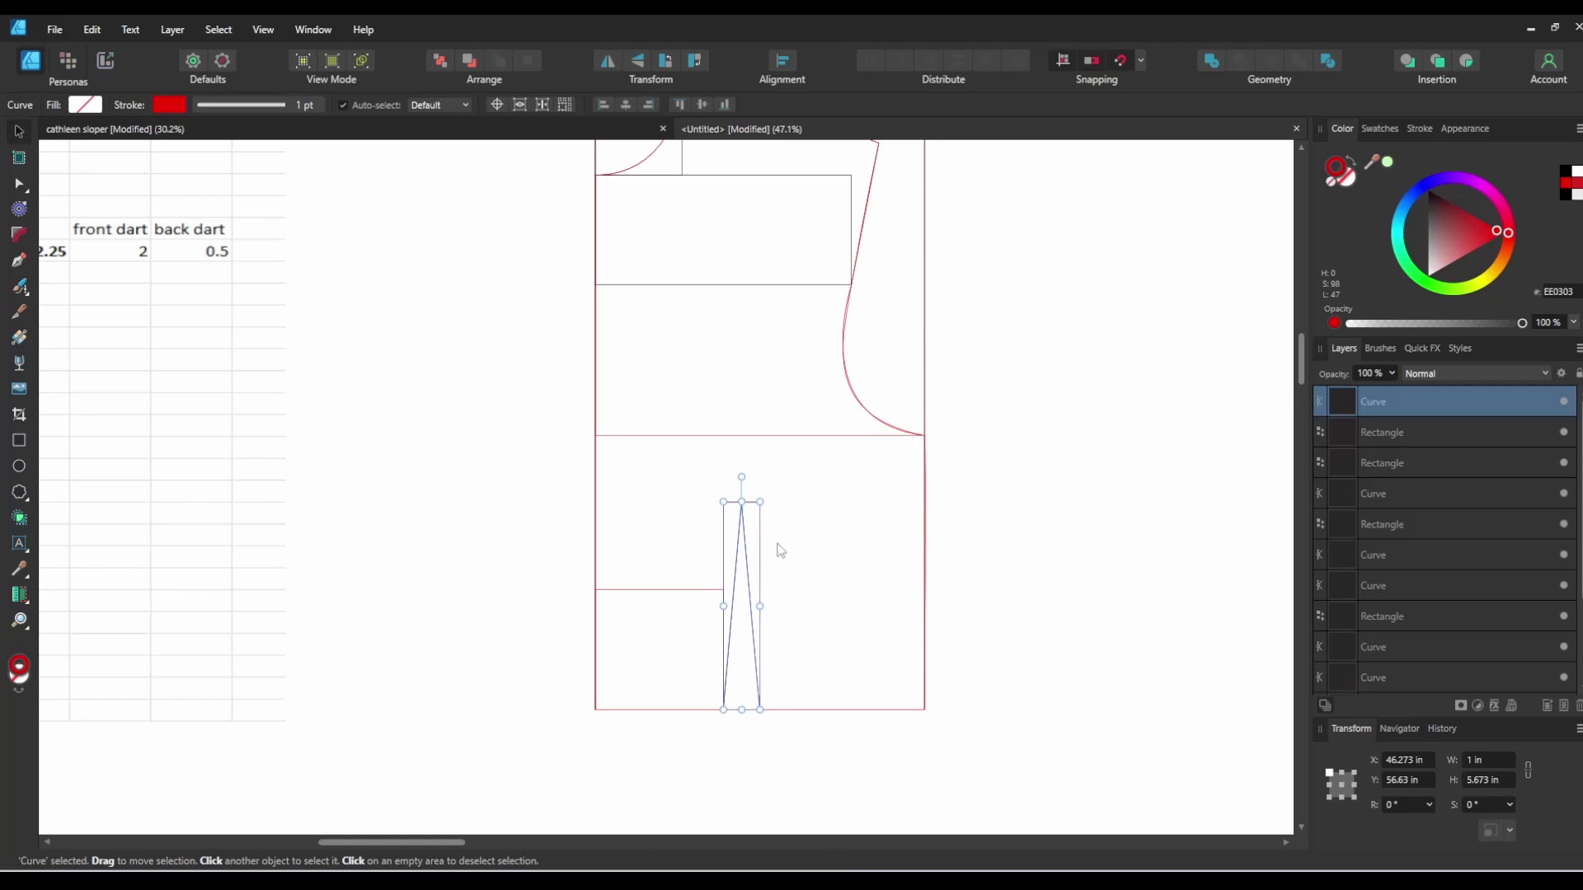
Step: Select the narrow rectangle lying behind the dart triangle
click(833, 549)
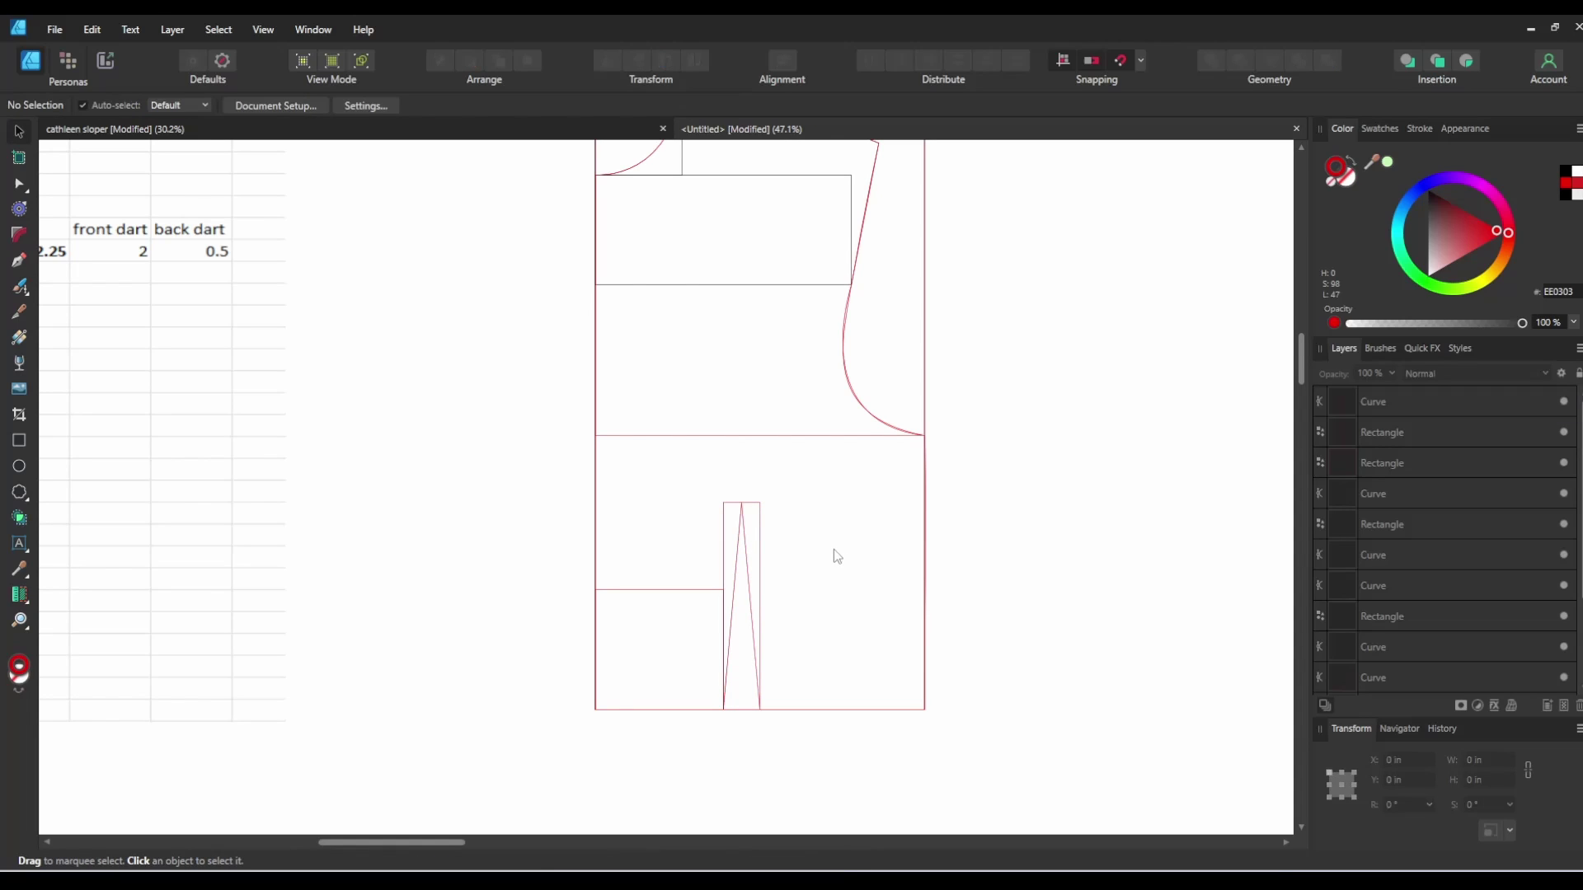
click(750, 546)
click(770, 533)
click(761, 526)
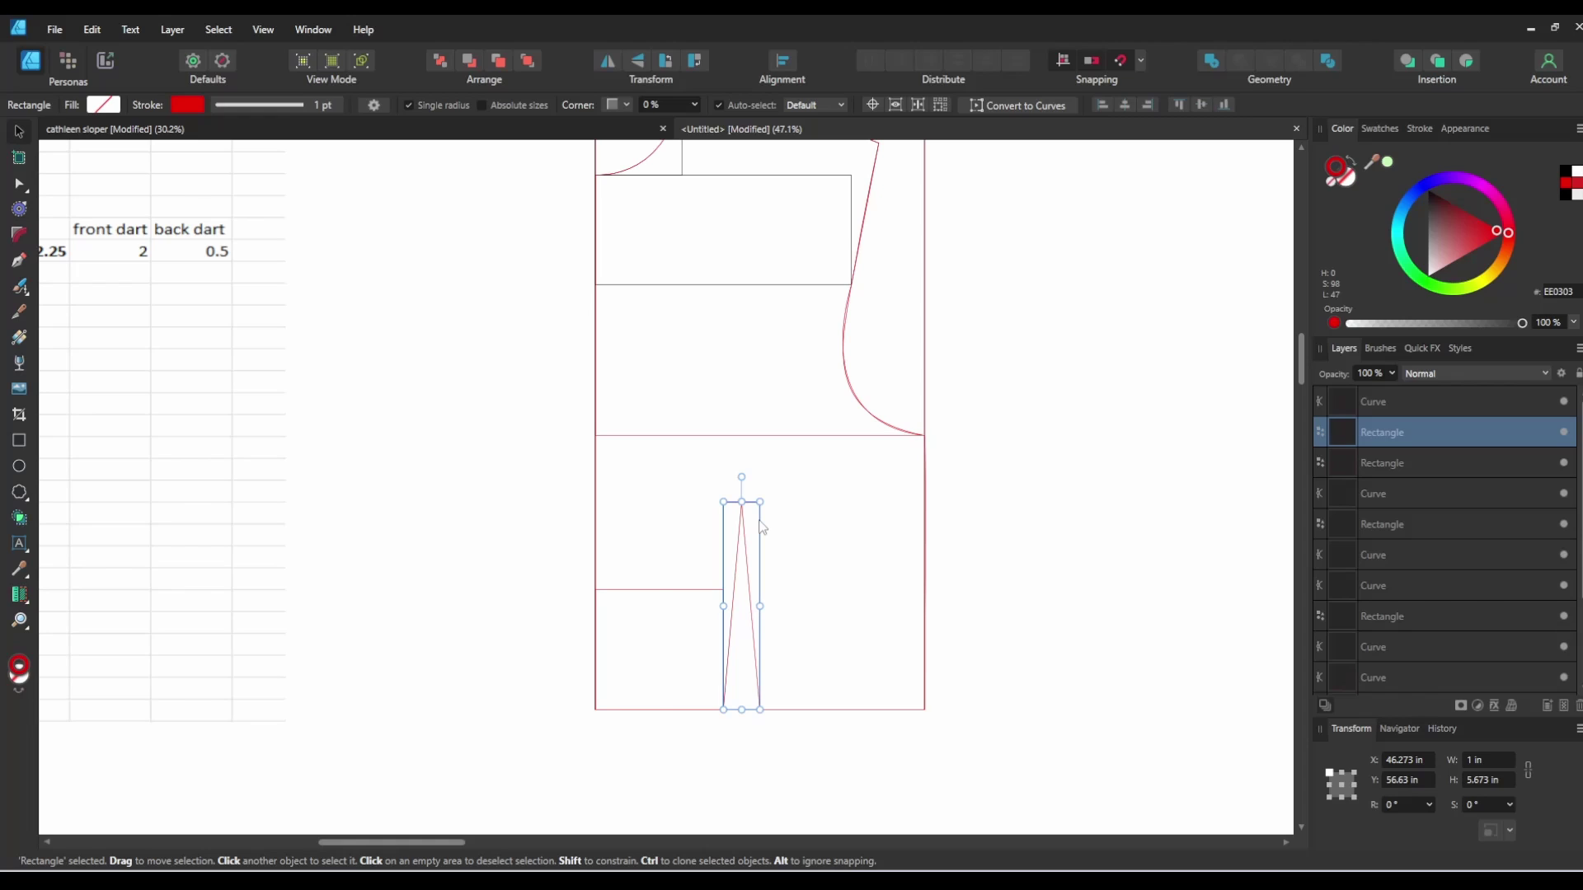
Step: Delete the narrow rectangle and group the dart triangle with the bodice outline using Ctrl+G
key(Delete)
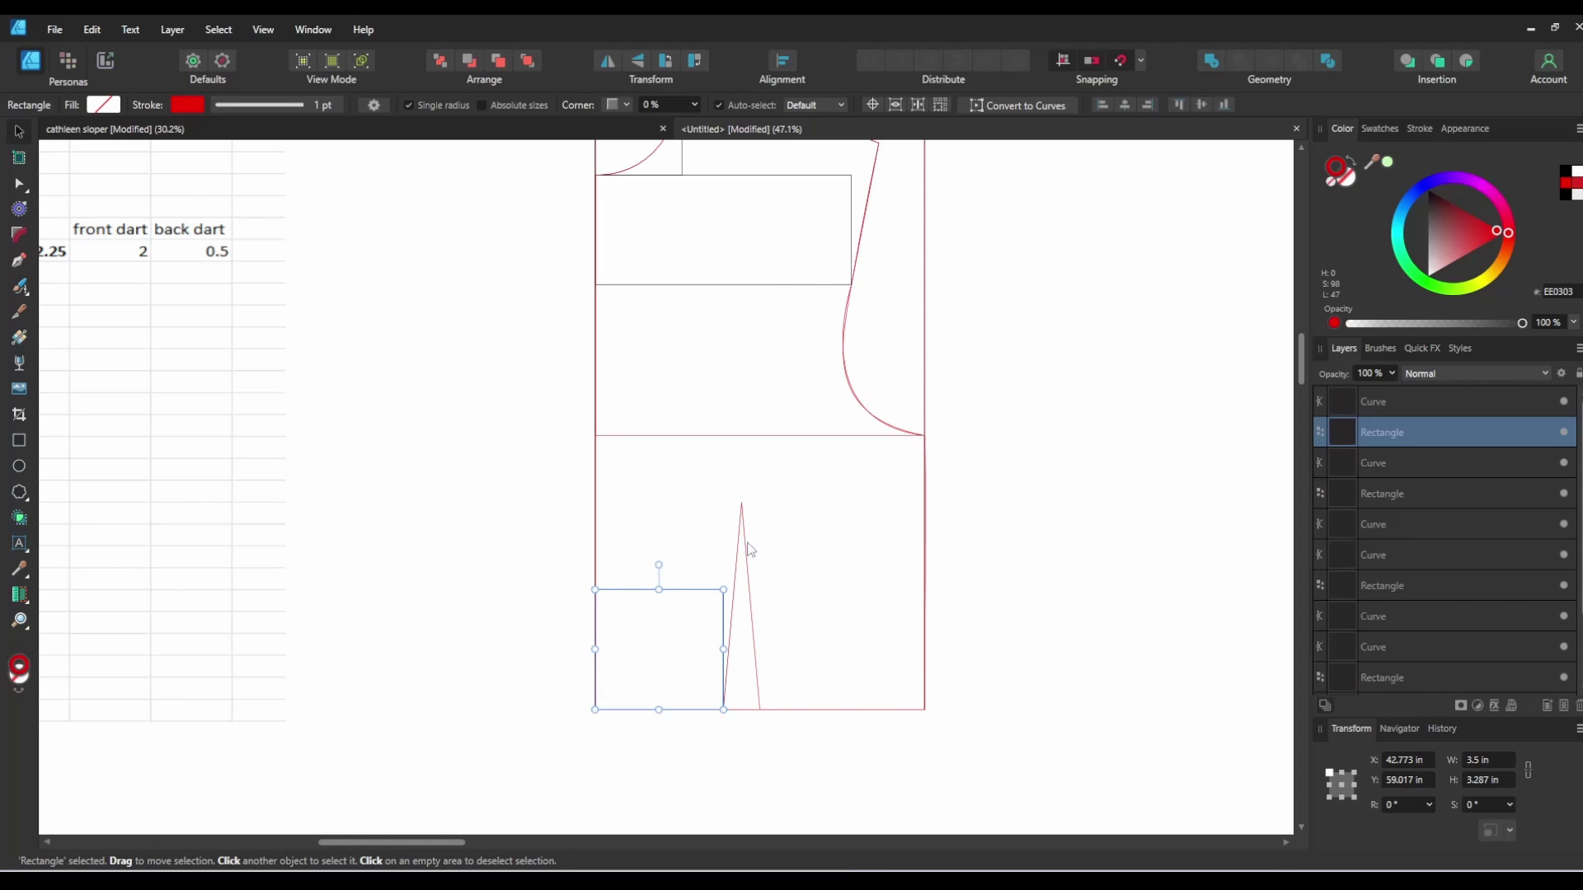
click(751, 549)
scroll(882, 318, up, 3)
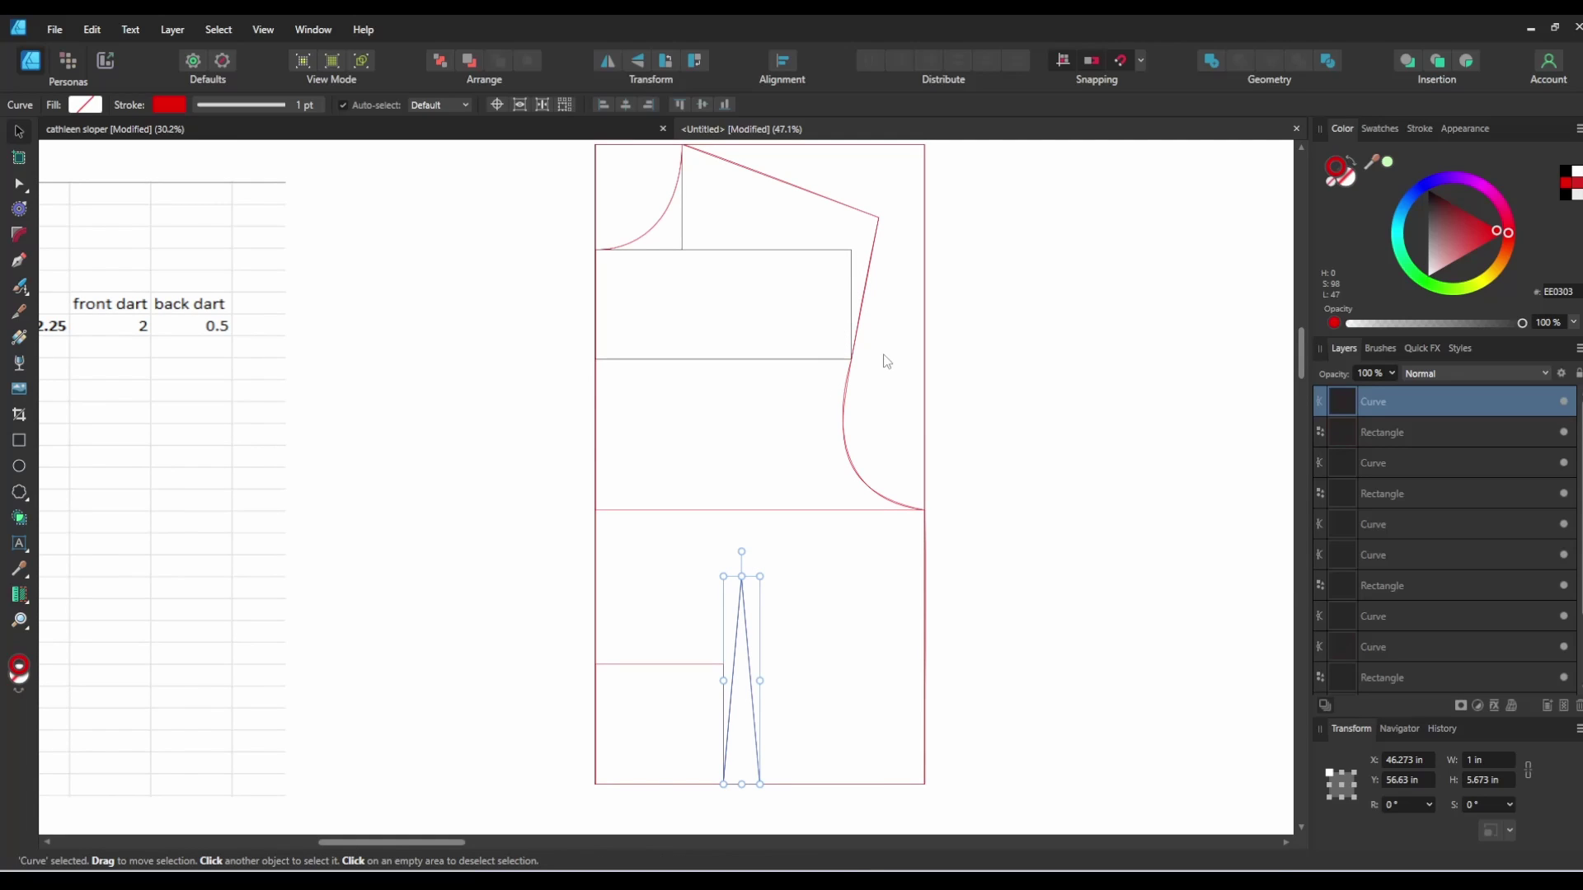
shift+click(874, 240)
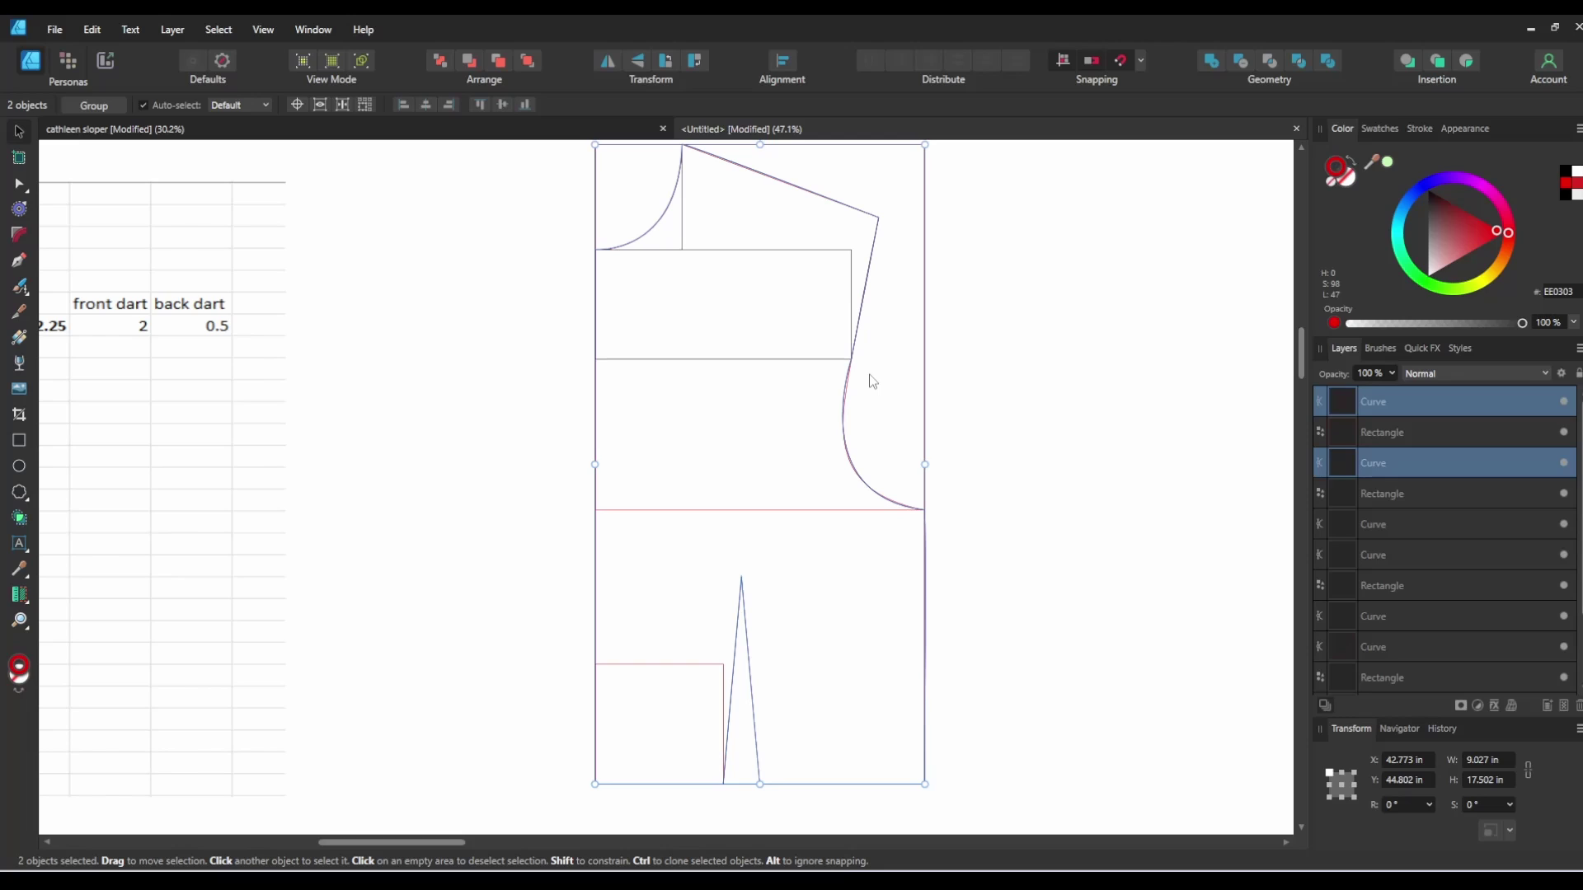
key(ctrl+g)
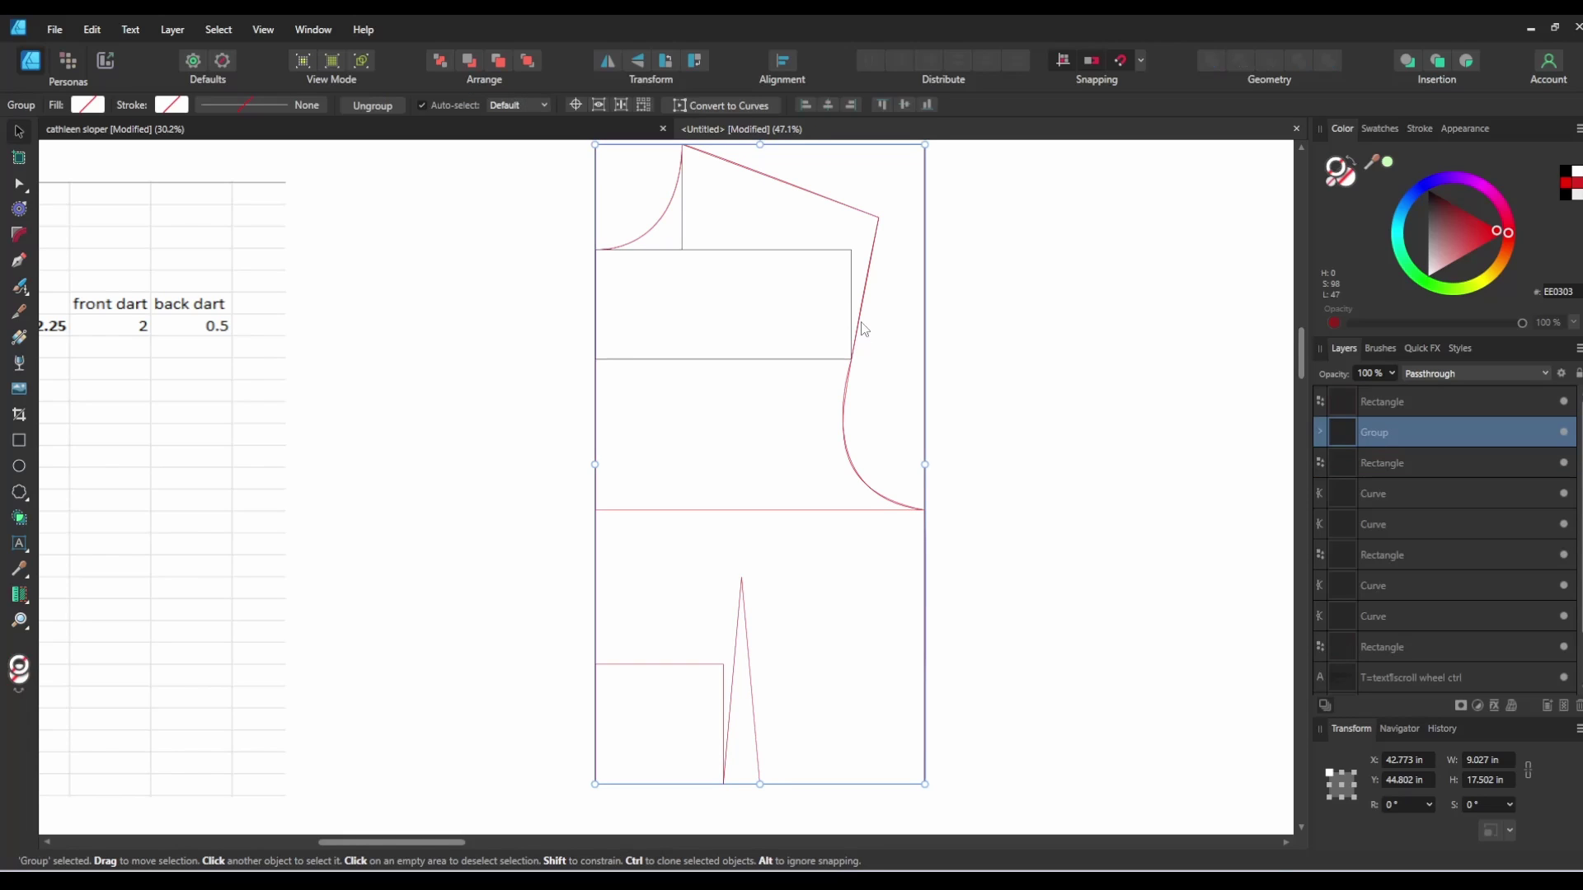
right_click(864, 307)
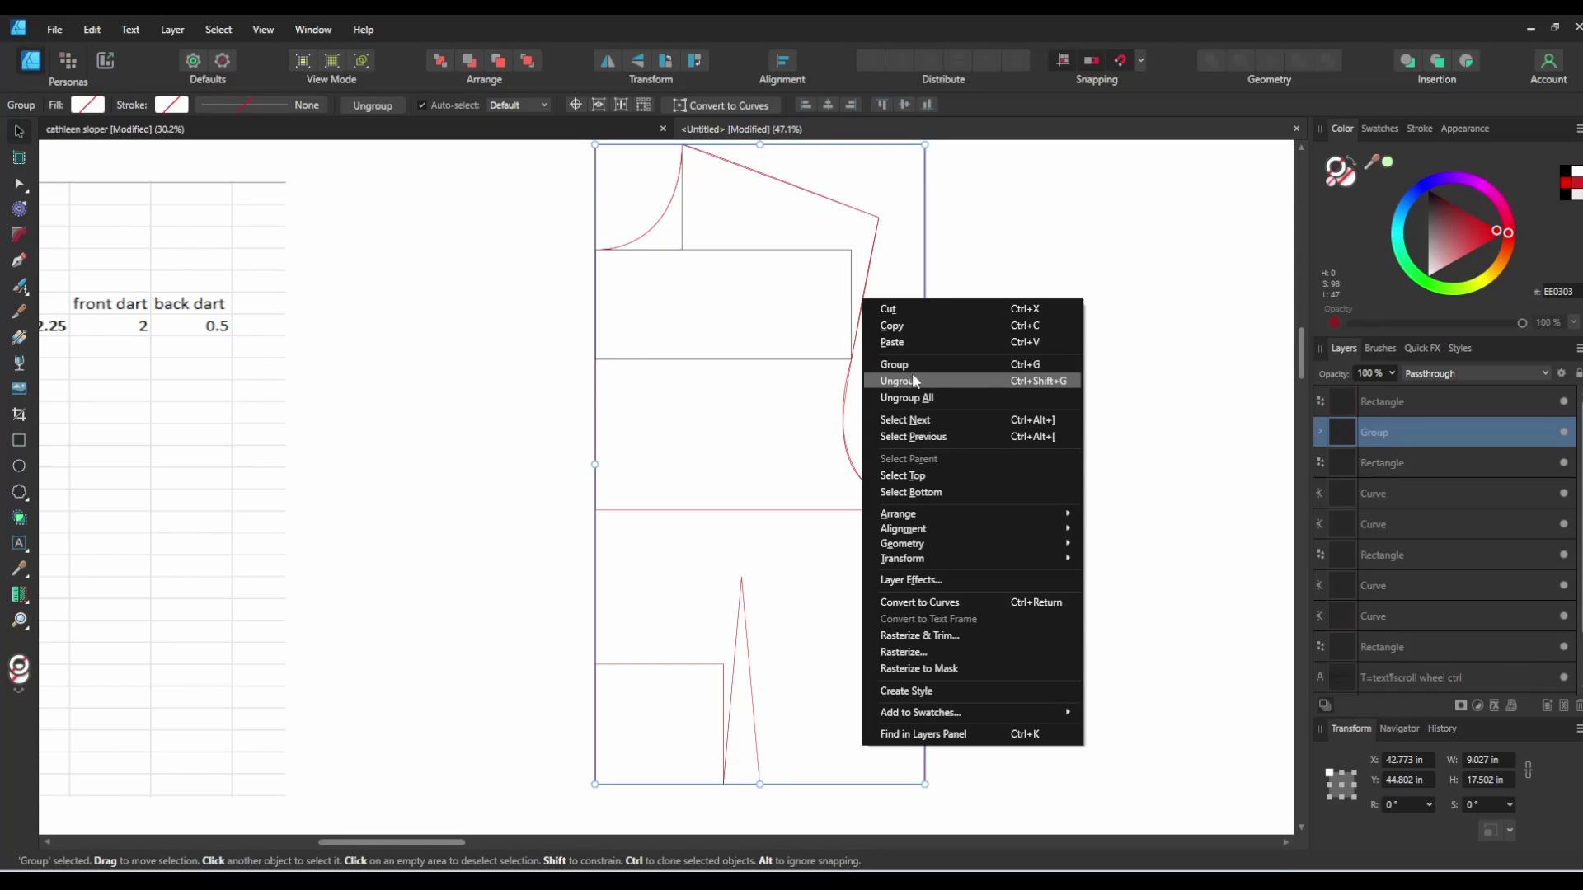
click(1088, 431)
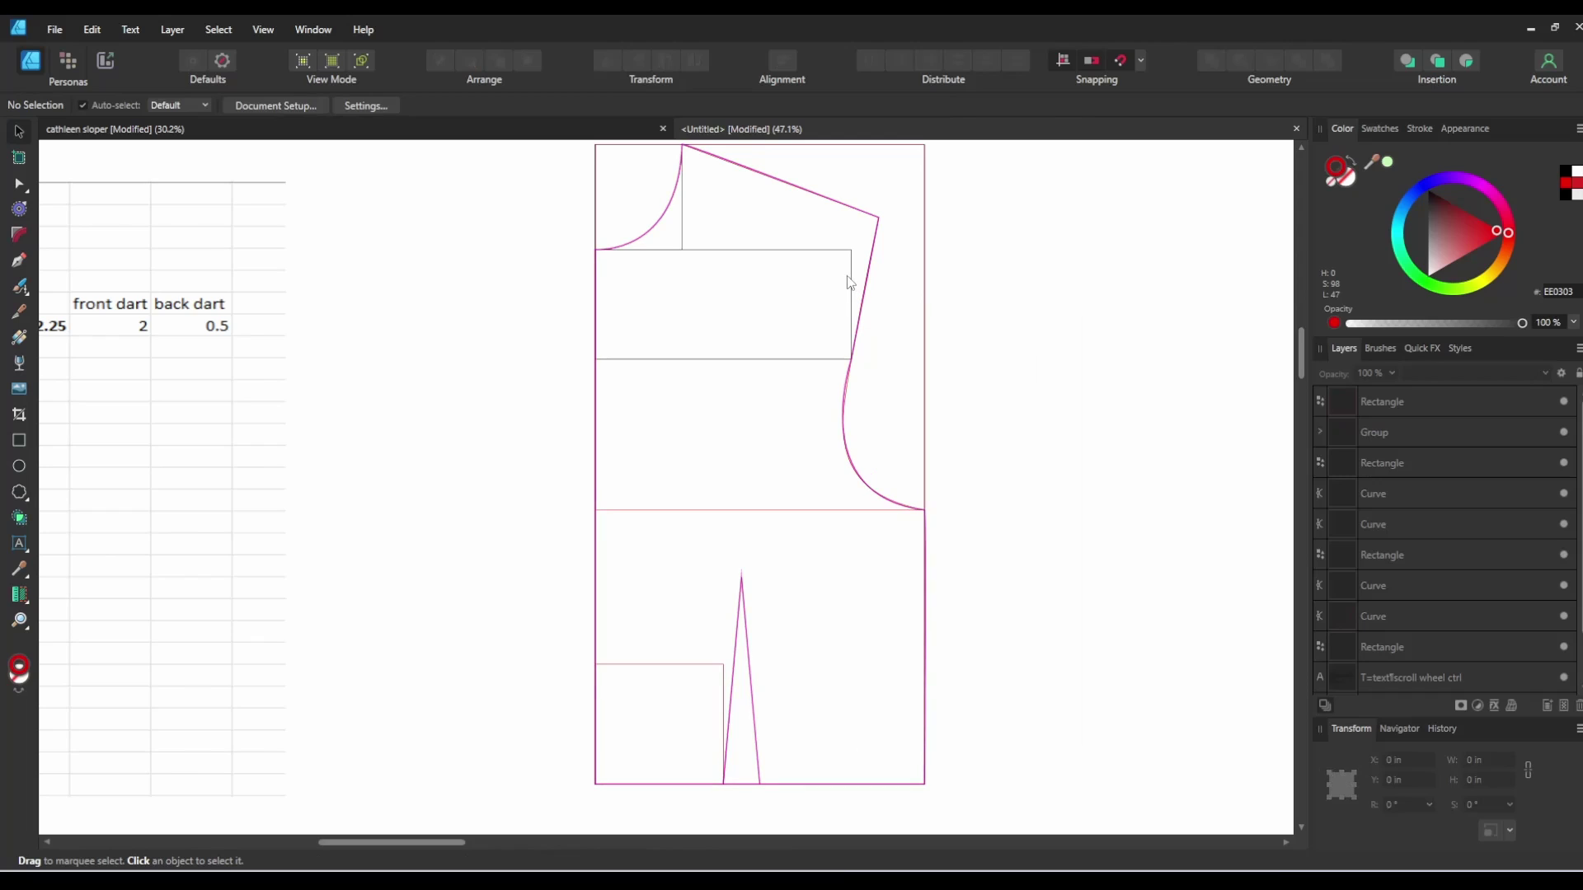
mouse_move(867, 292)
mouse_down()
mouse_move(1176, 311)
mouse_move(1219, 308)
mouse_move(1238, 282)
mouse_up()
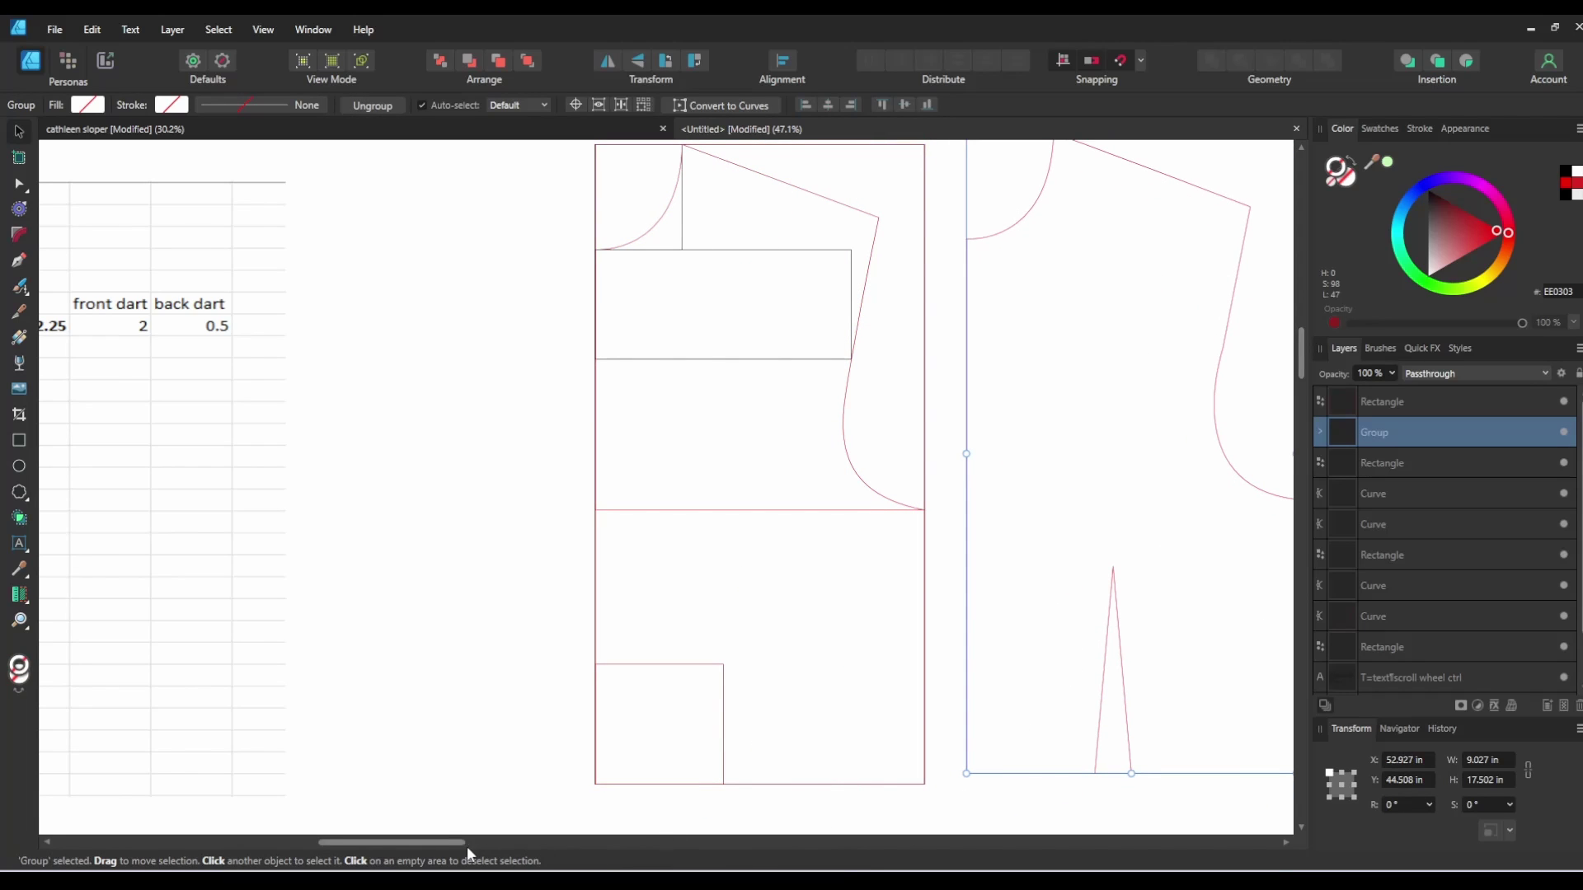
drag(438, 846, 492, 844)
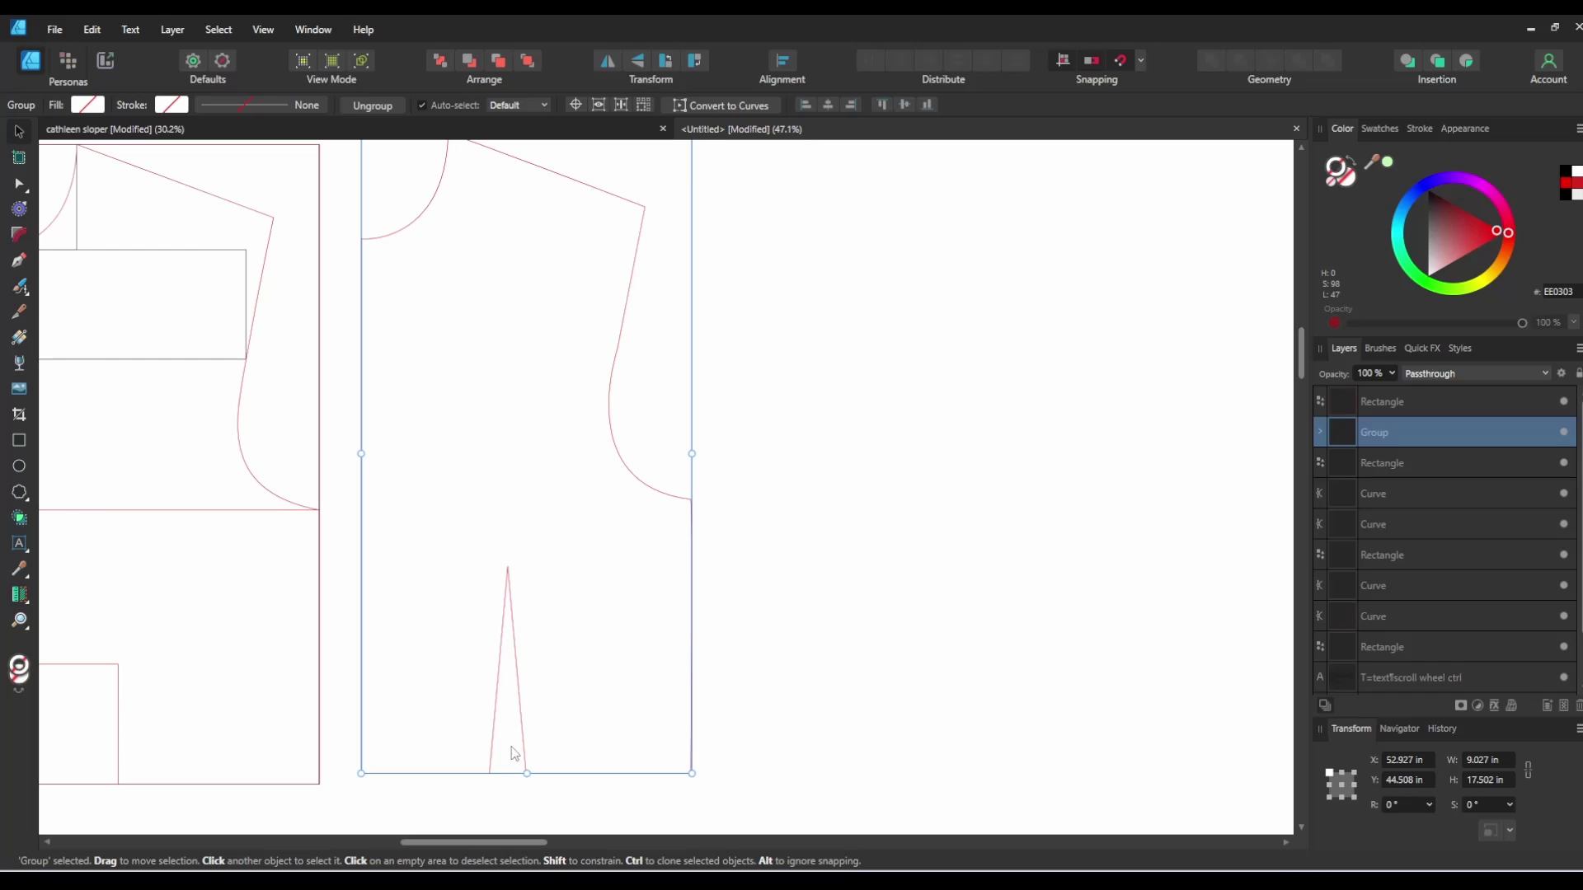
scroll(518, 729, down, 1)
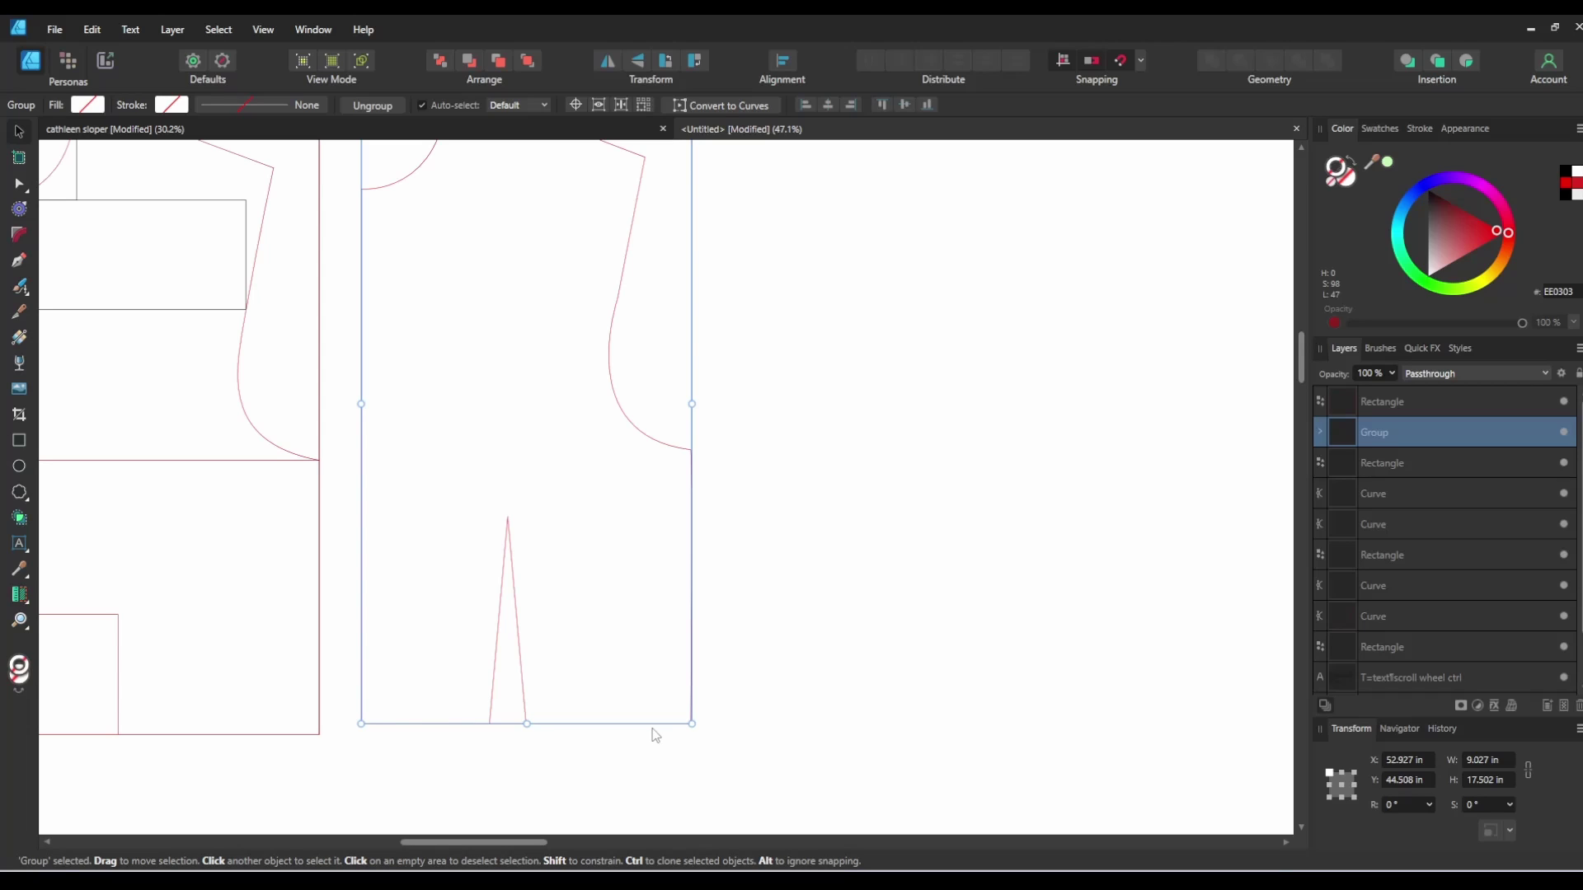
key(a)
Step: Bow the outline's straight bottom edge into a gentle curve between the two bottom corners
click(508, 725)
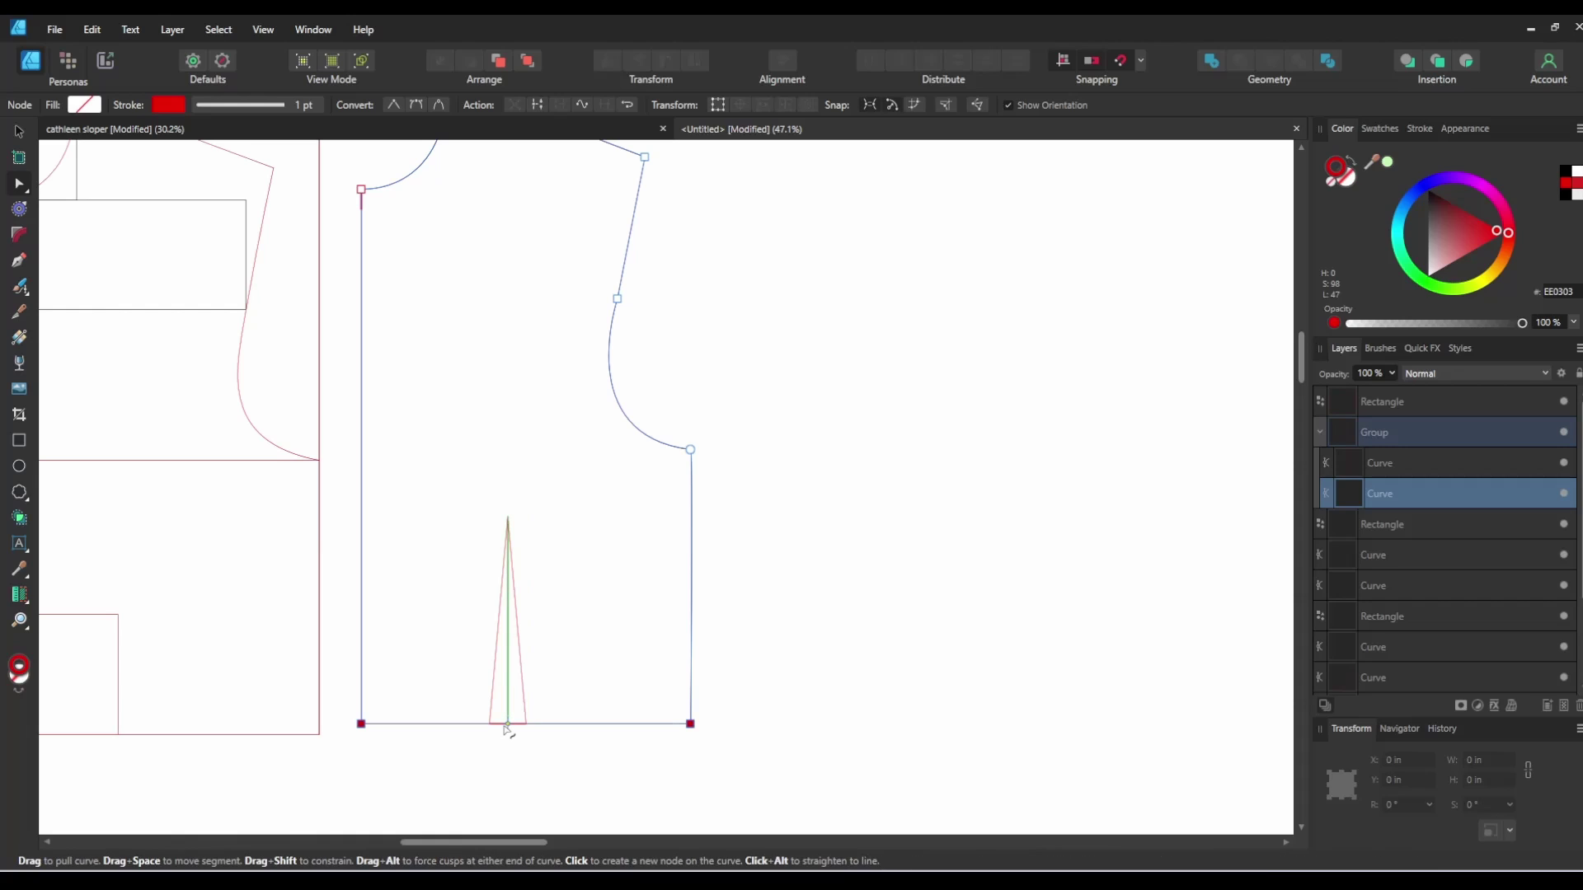
click(507, 725)
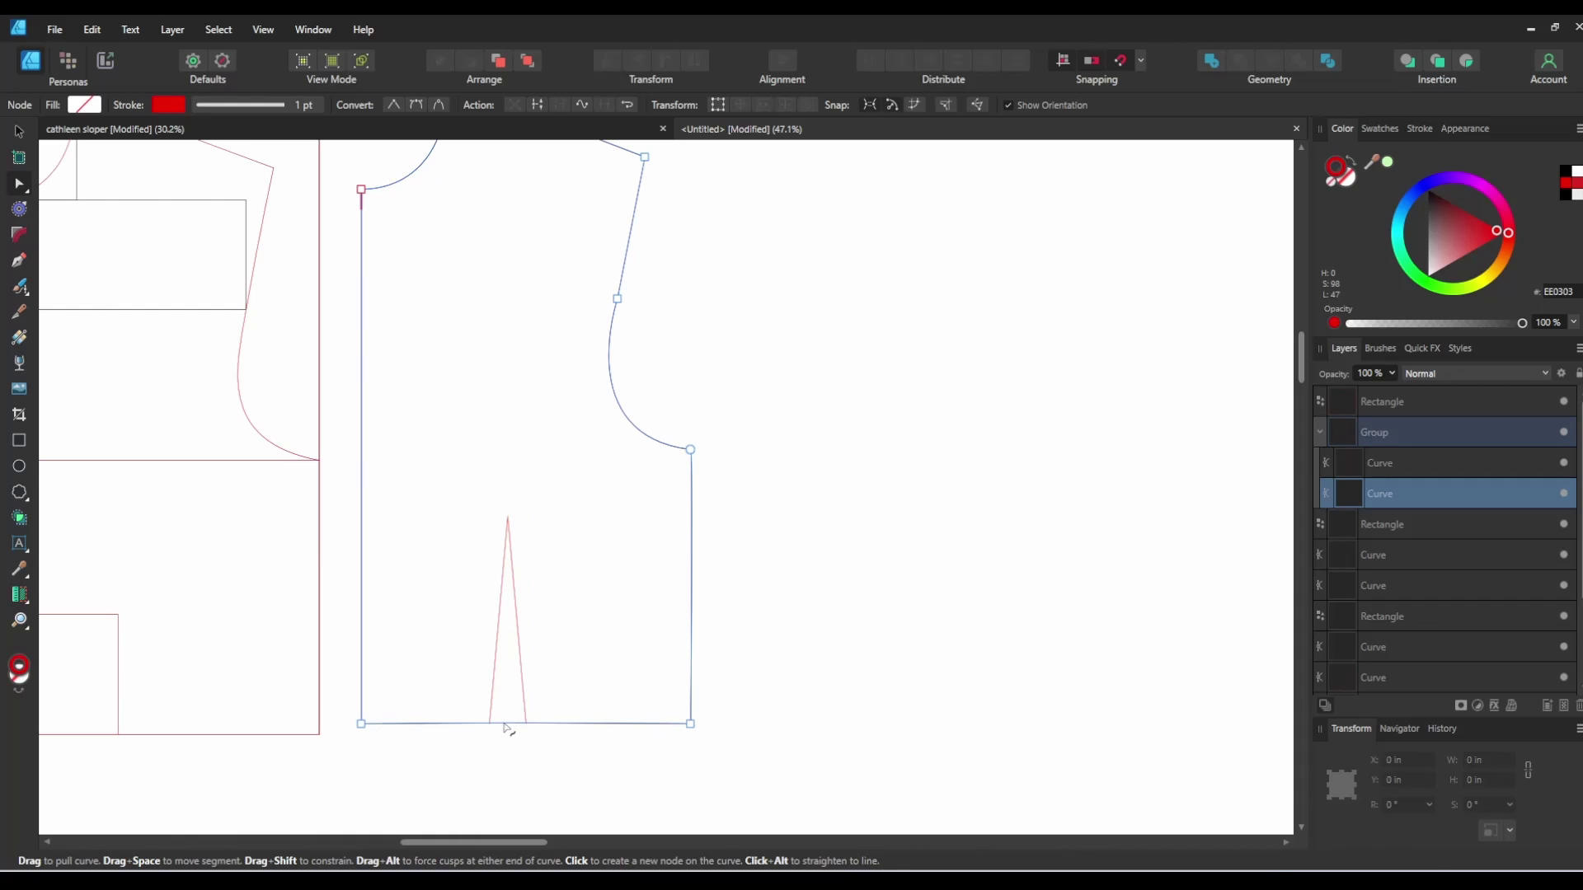
drag(504, 726, 508, 728)
click(508, 728)
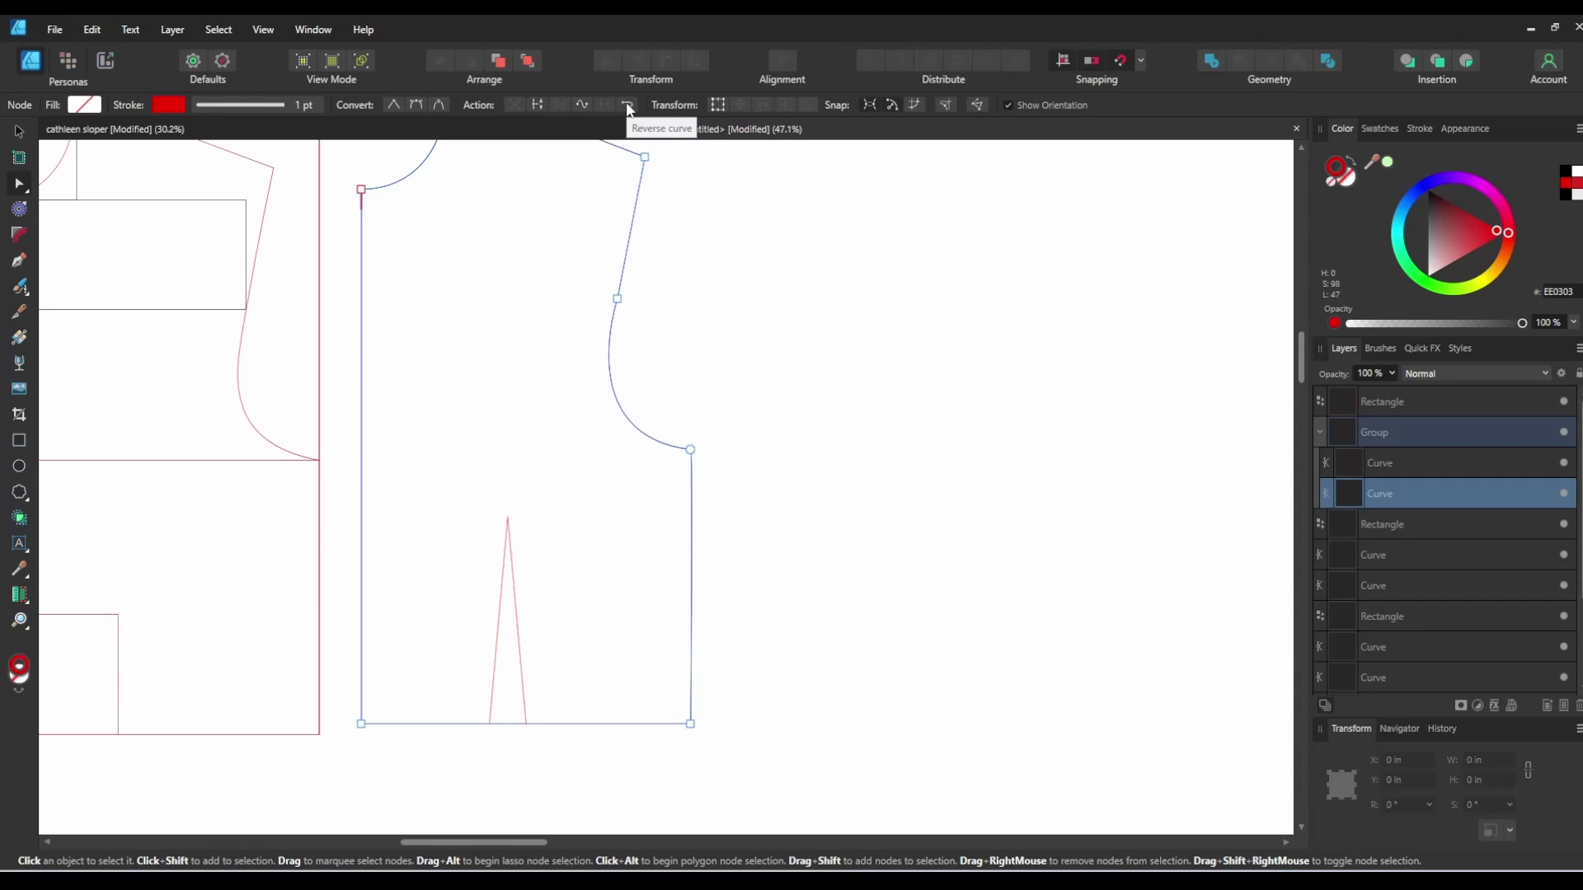
click(362, 724)
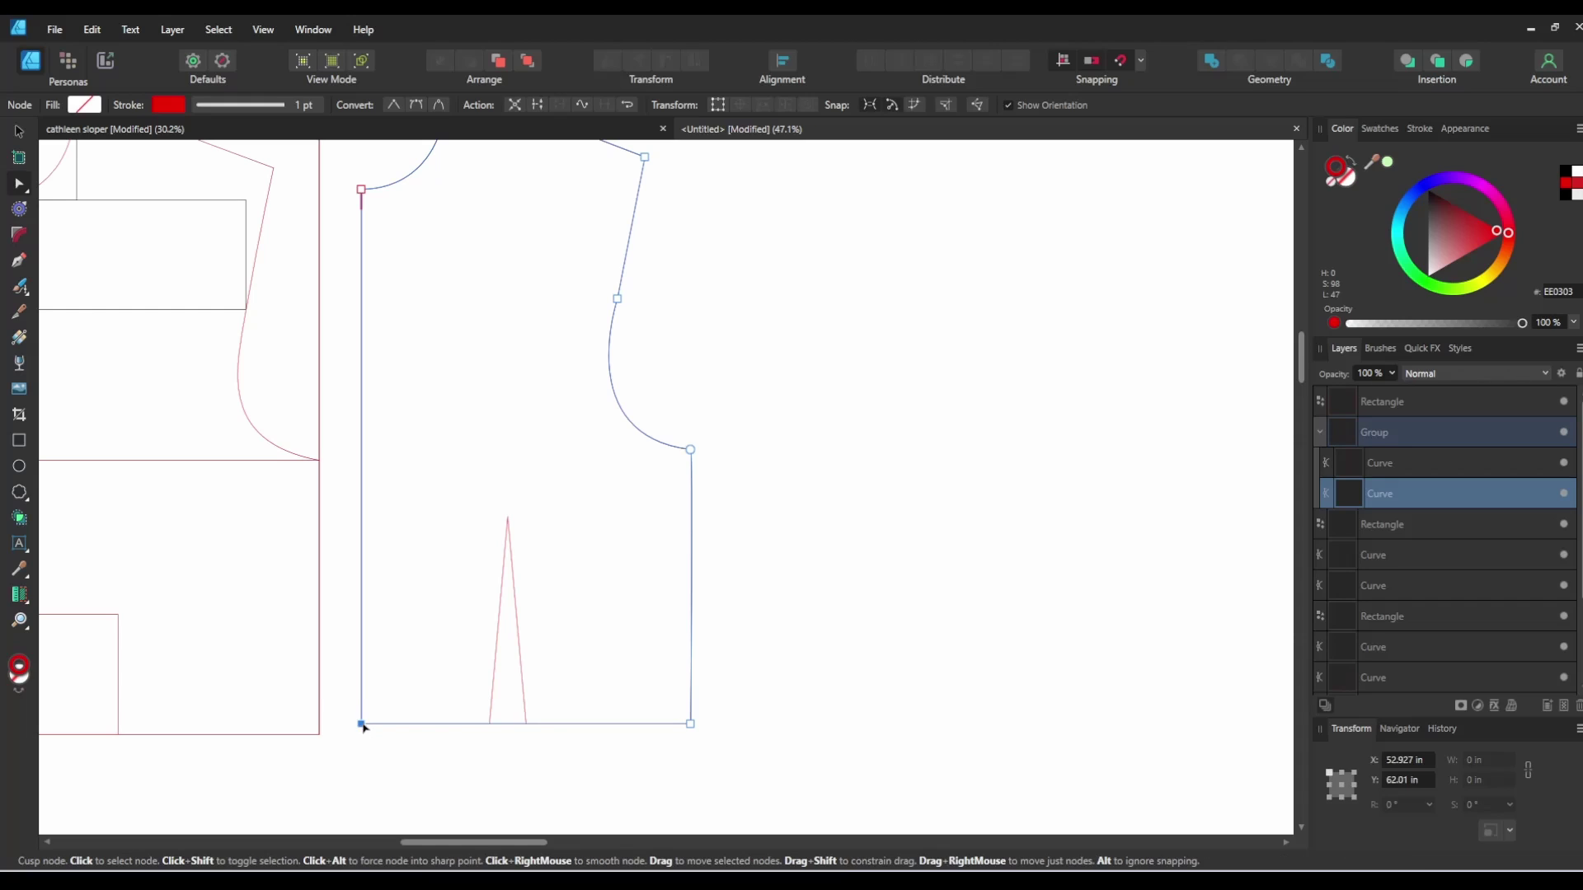
shift+click(690, 724)
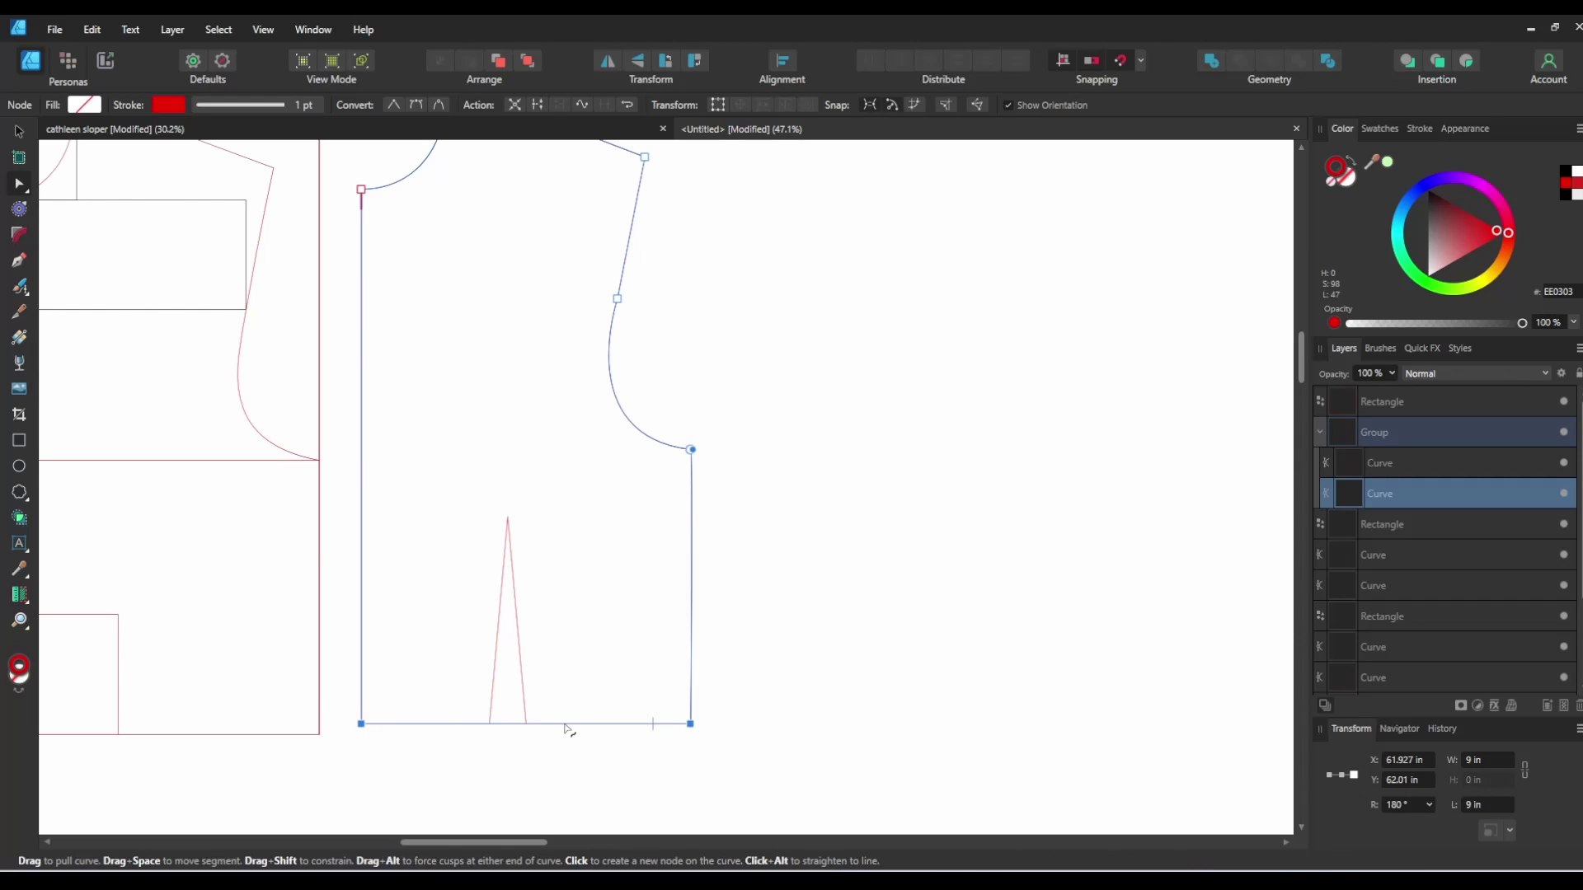
mouse_move(512, 724)
mouse_down()
mouse_move(512, 705)
mouse_move(537, 717)
mouse_move(502, 743)
mouse_move(477, 738)
mouse_move(489, 727)
mouse_up()
click(519, 724)
Step: Break the outline at both bottom corner nodes so the hem becomes its own curve
click(518, 727)
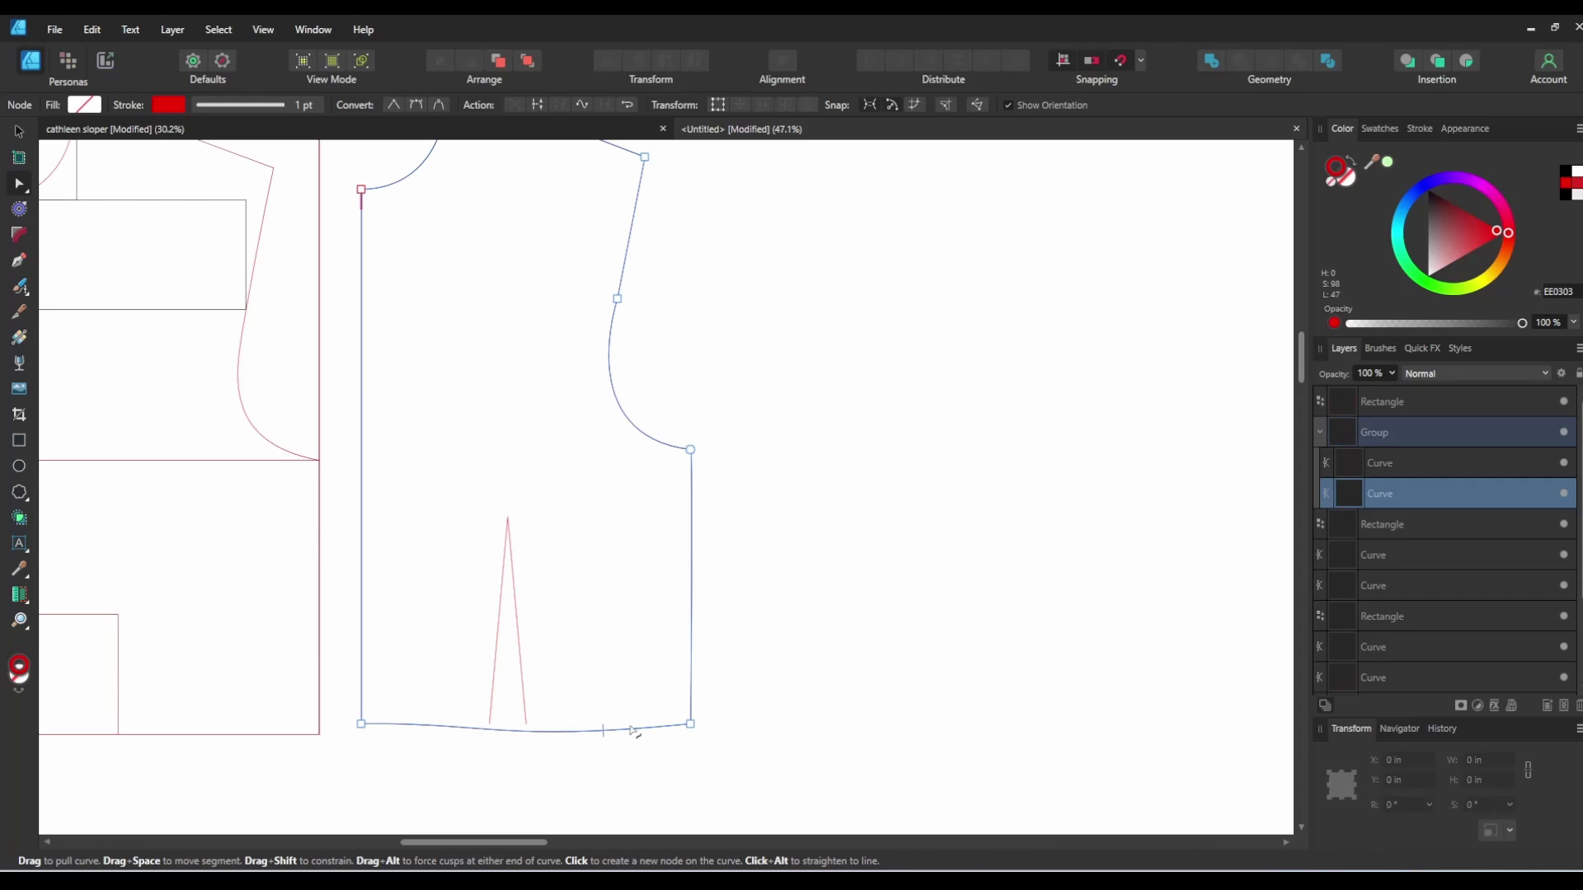
shift+click(362, 725)
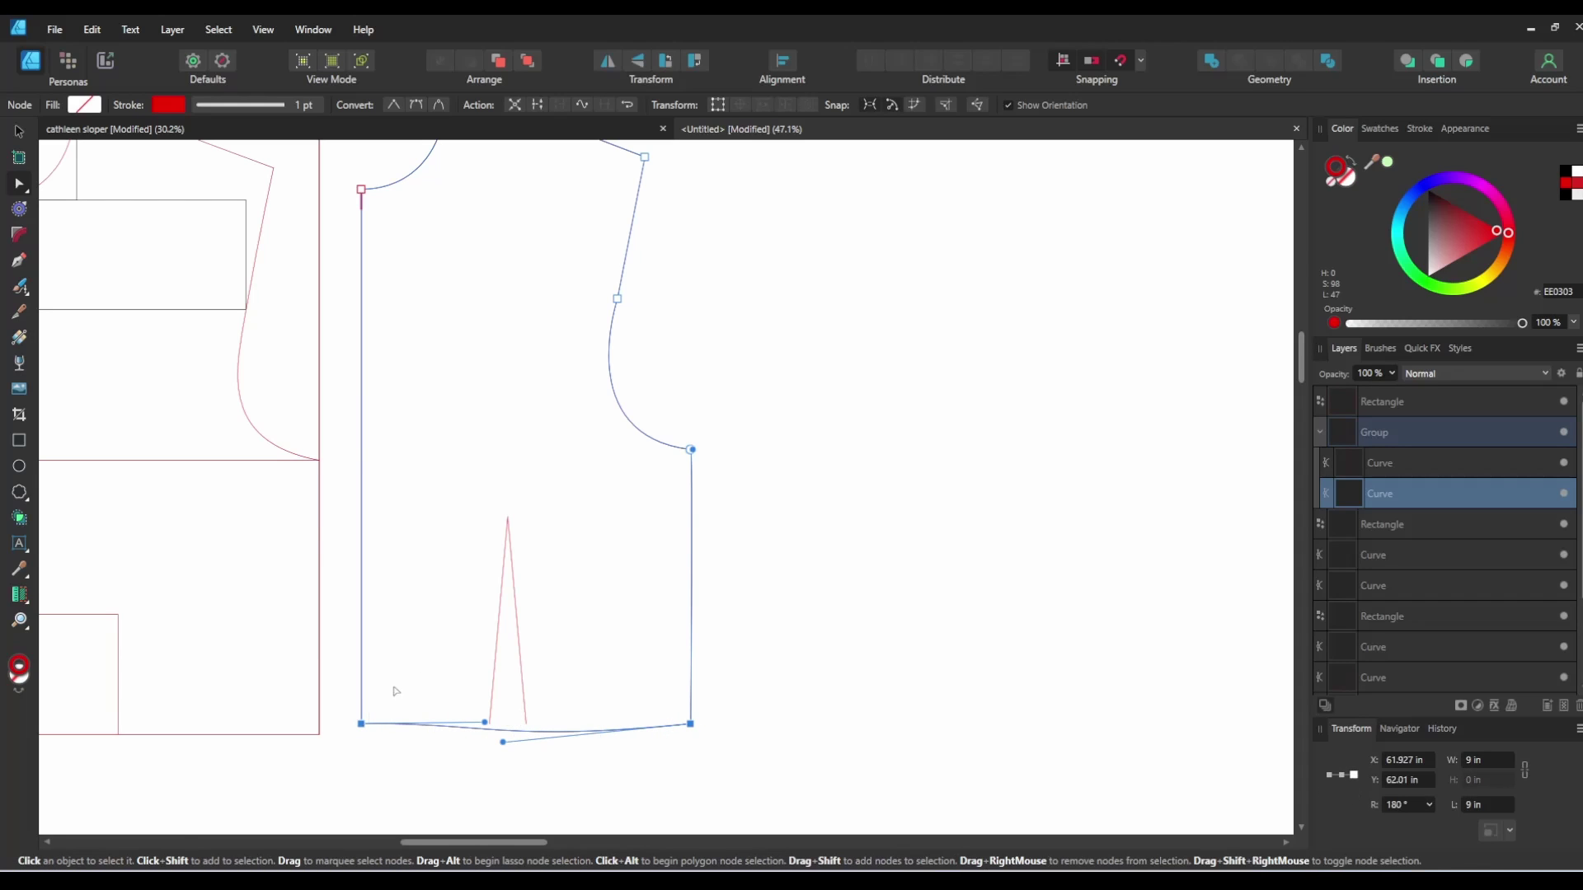
click(537, 105)
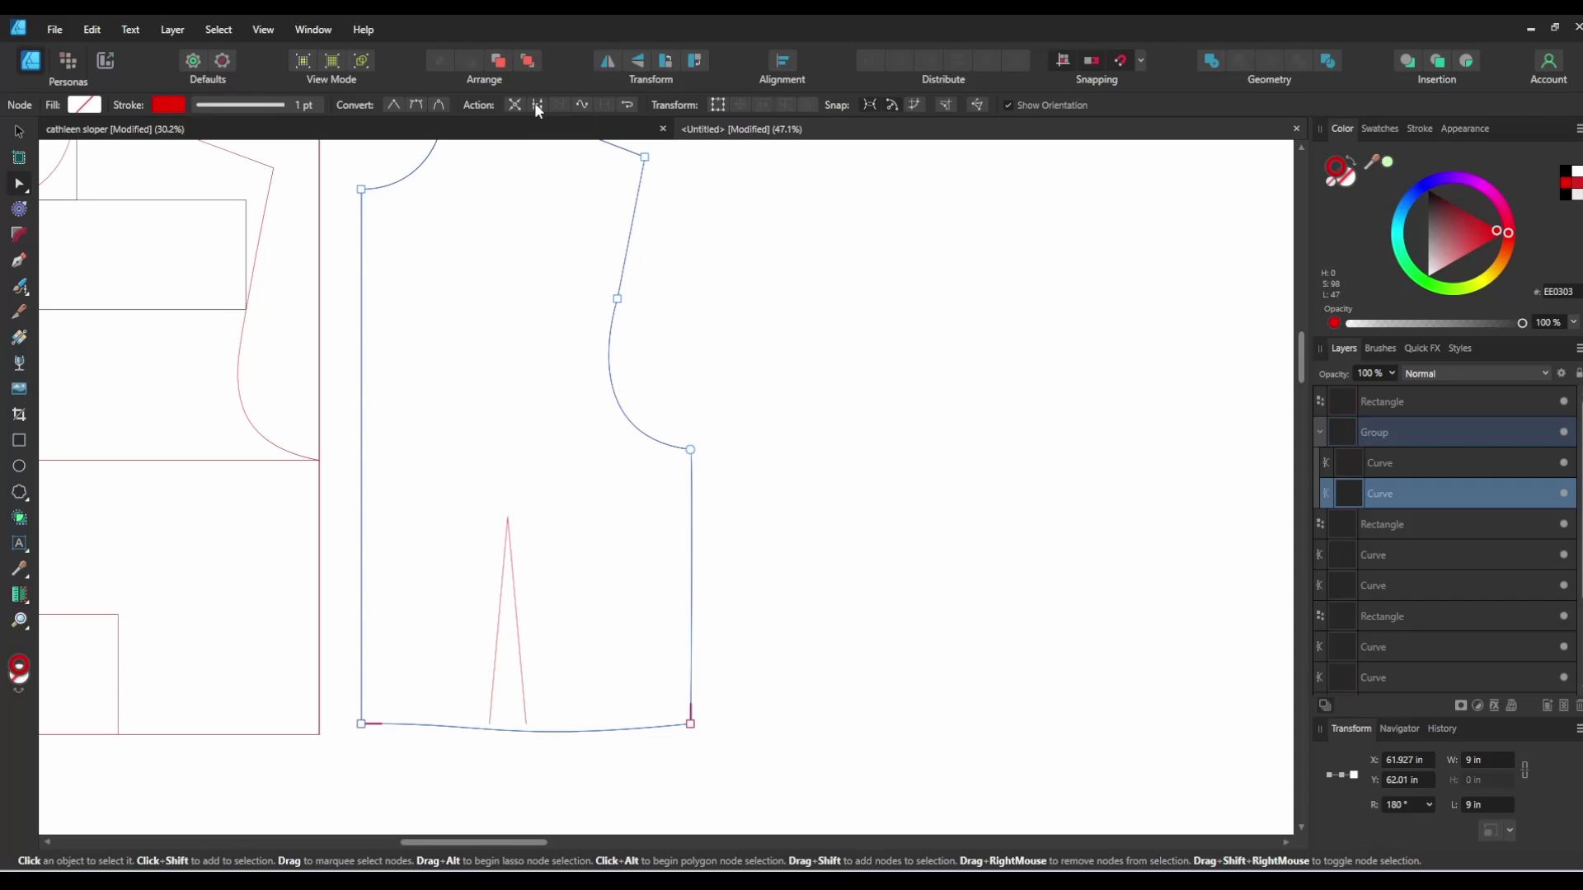
click(693, 700)
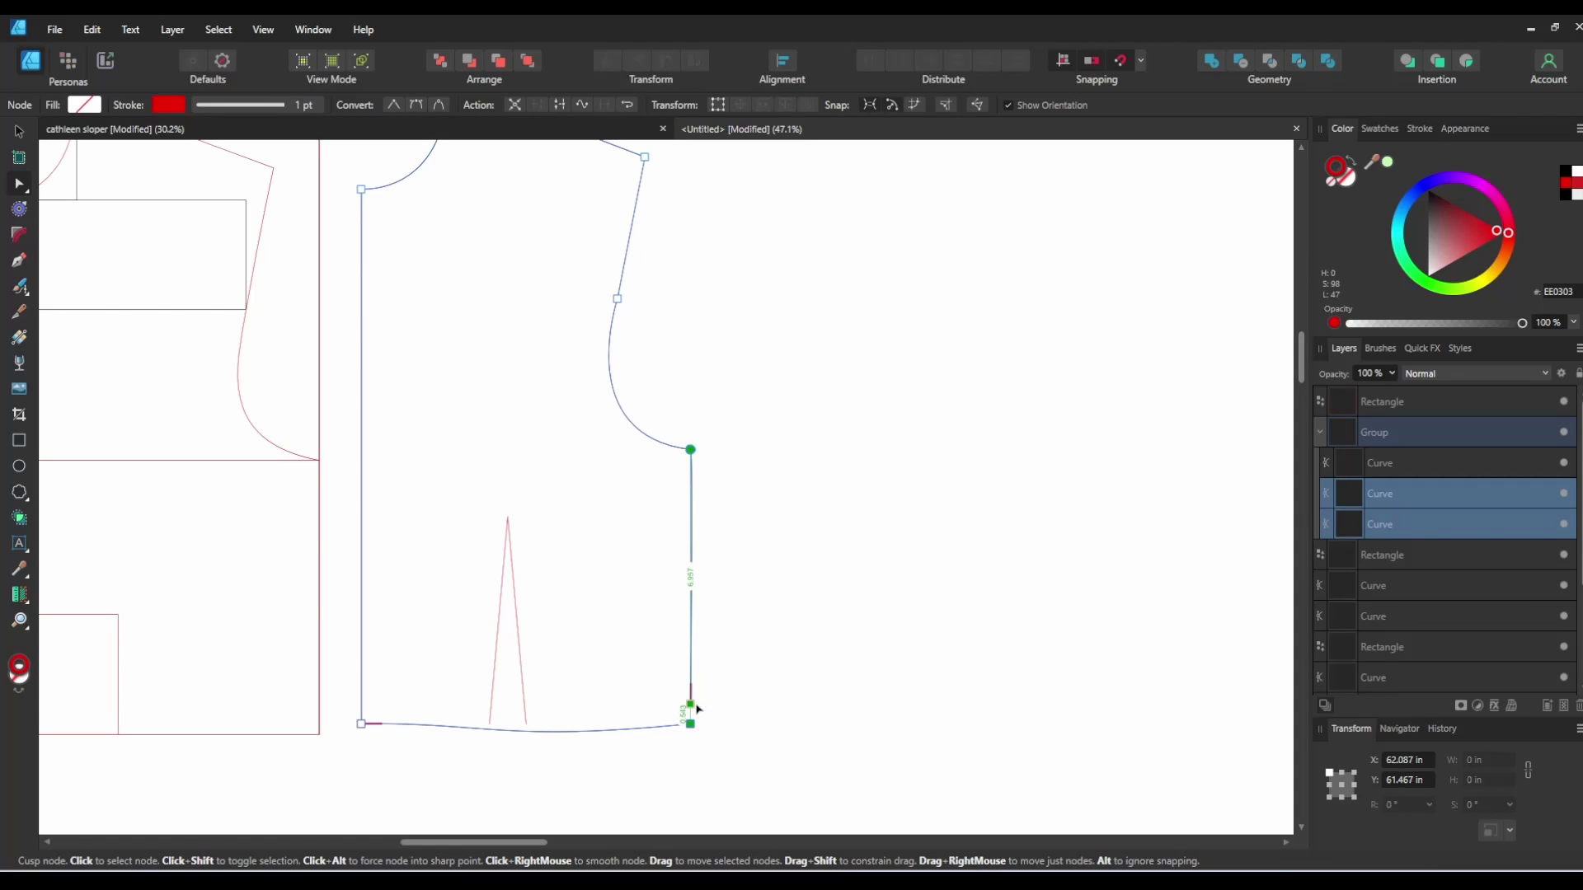
click(704, 720)
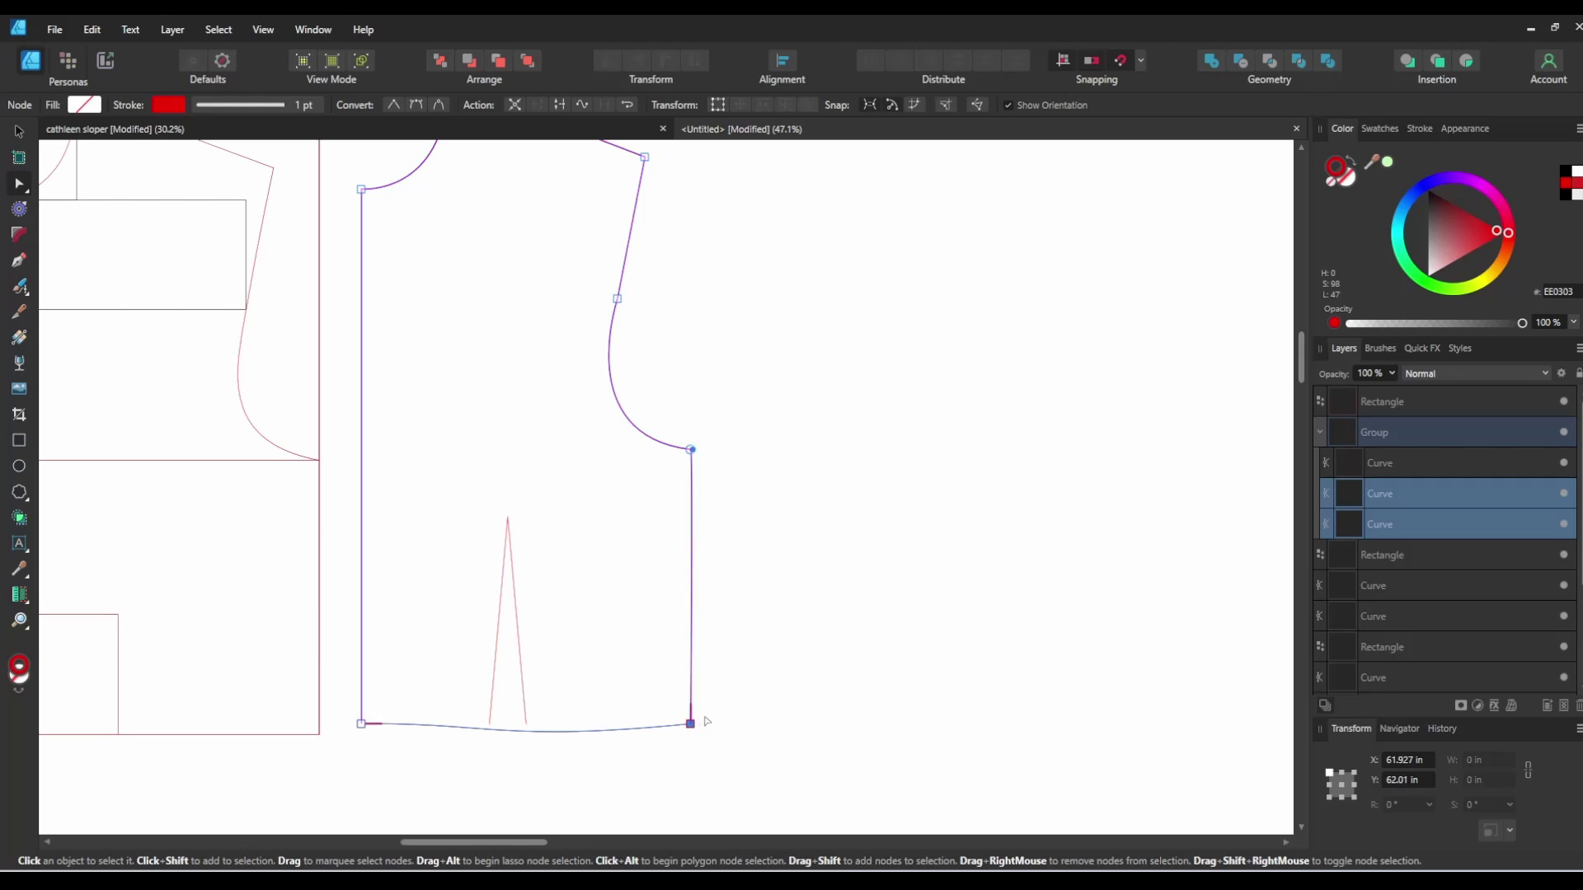
Step: Move the hem's middle node beneath the dart, drop it lower and convert it to a sharp point
click(706, 720)
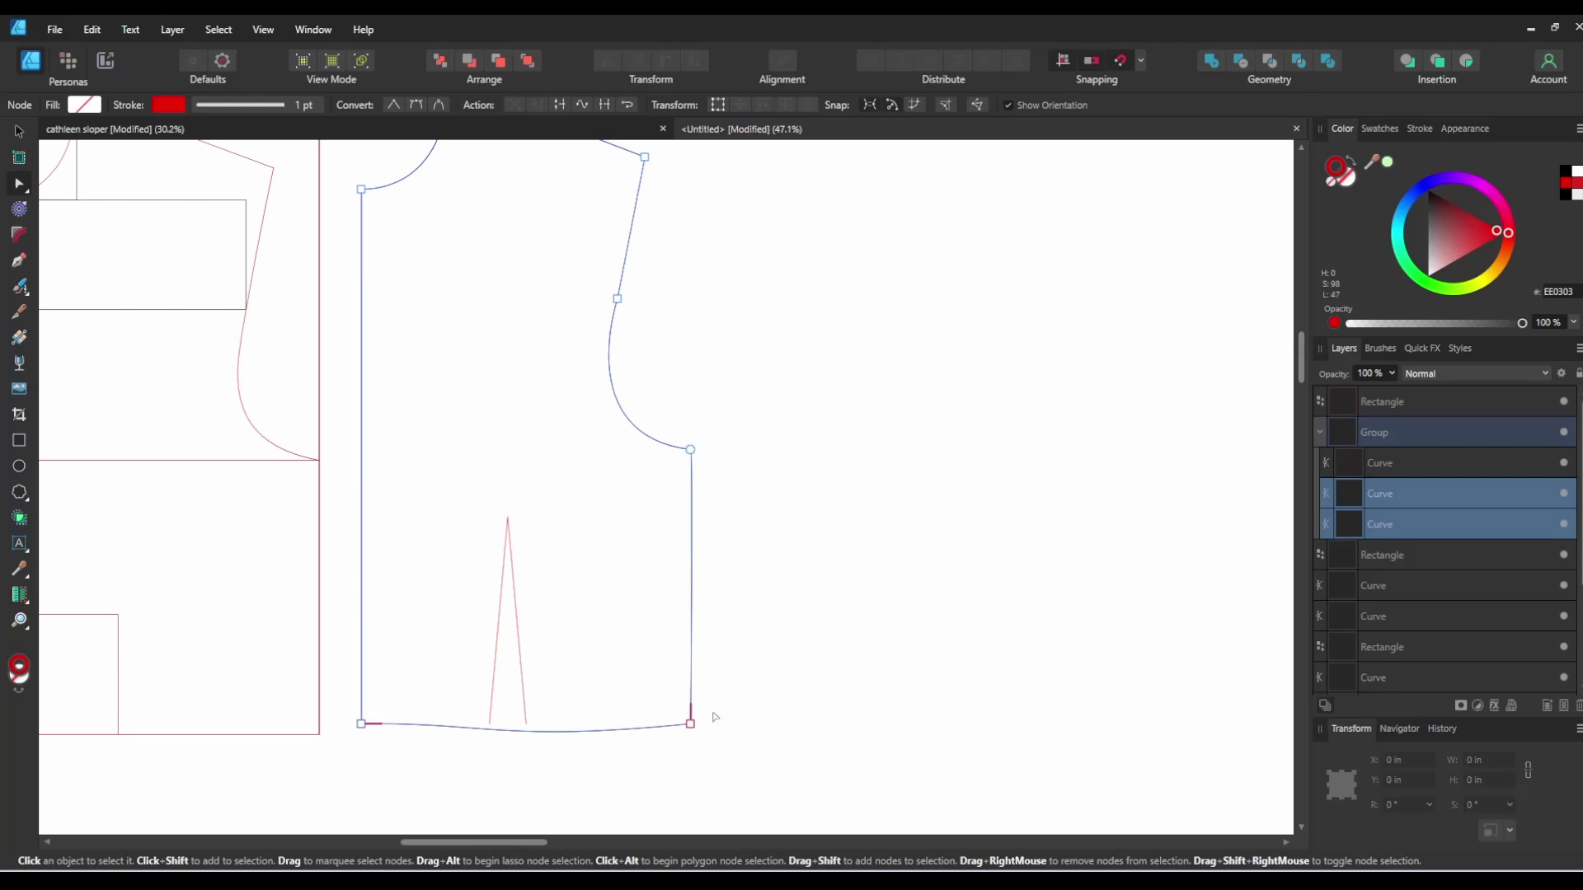
click(527, 730)
click(527, 731)
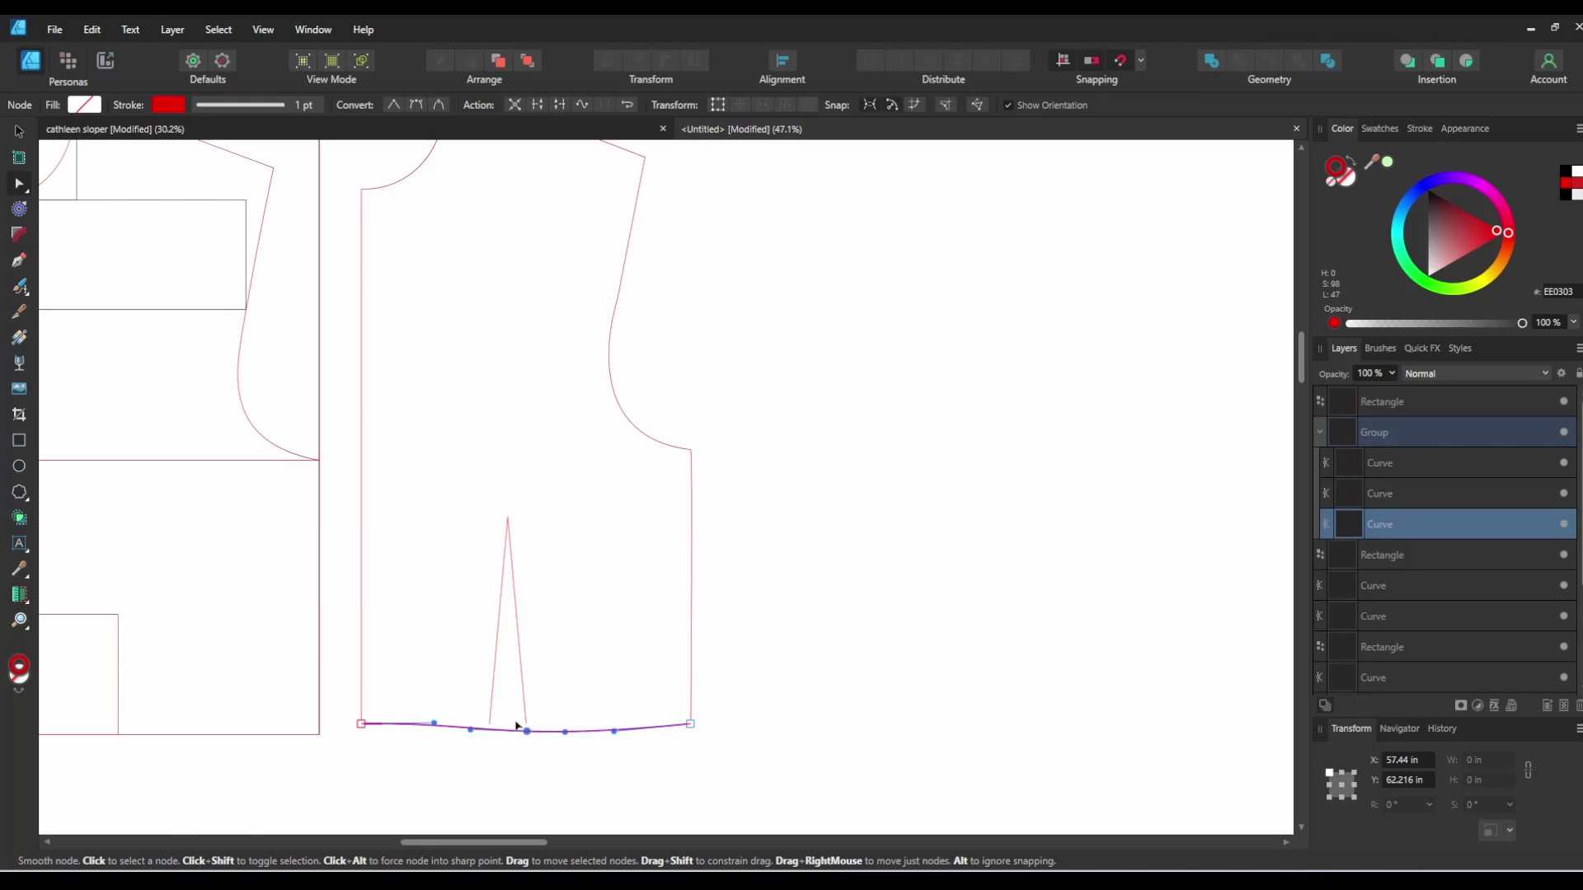
drag(517, 726, 509, 719)
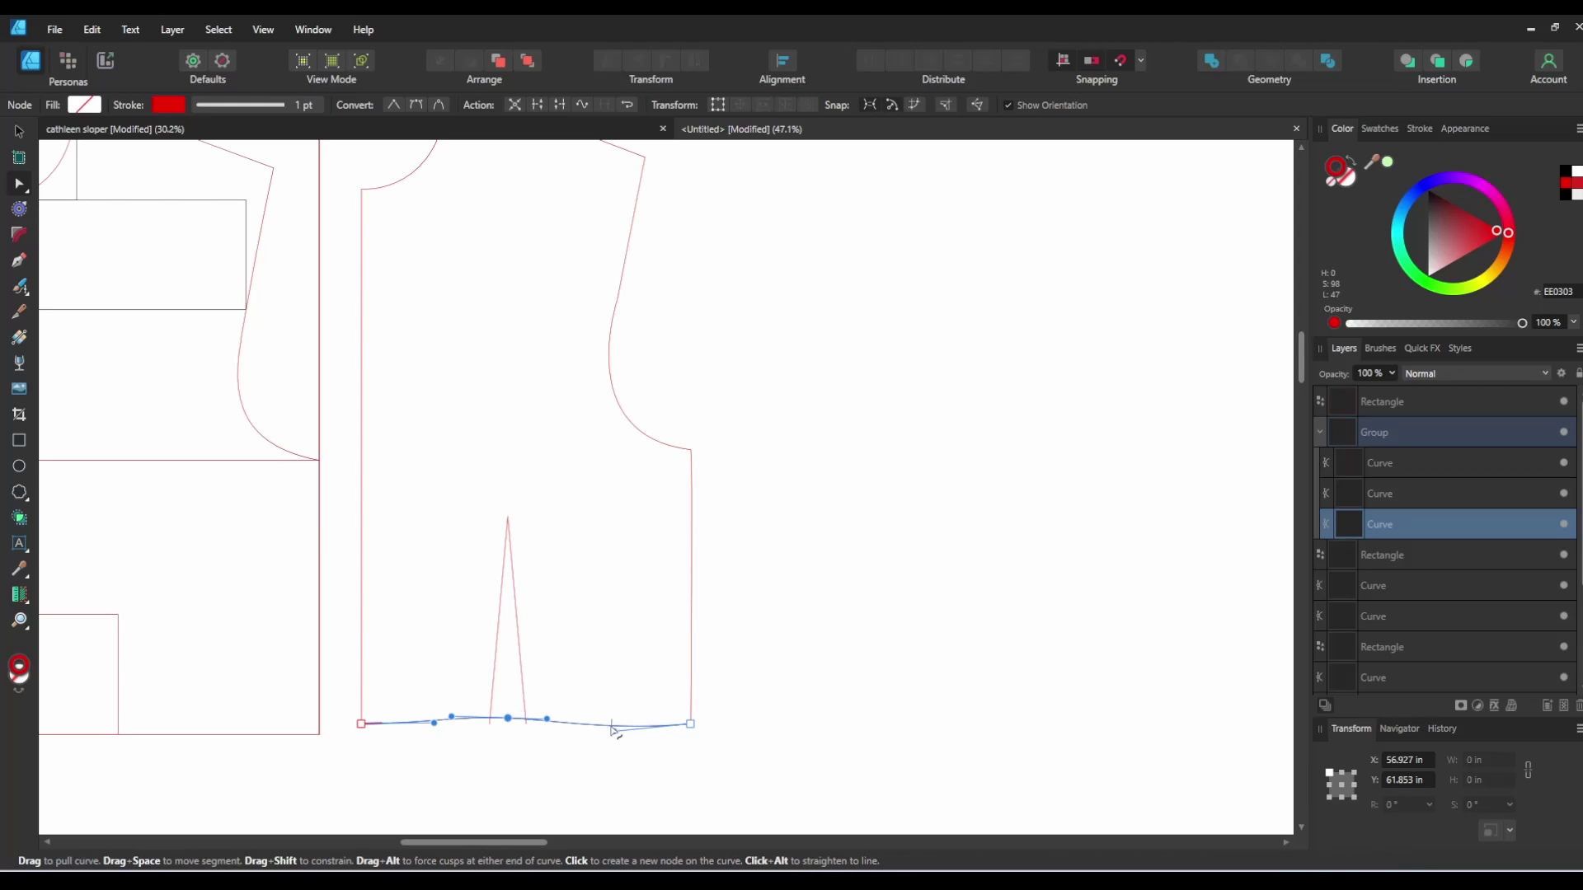
drag(614, 728, 552, 724)
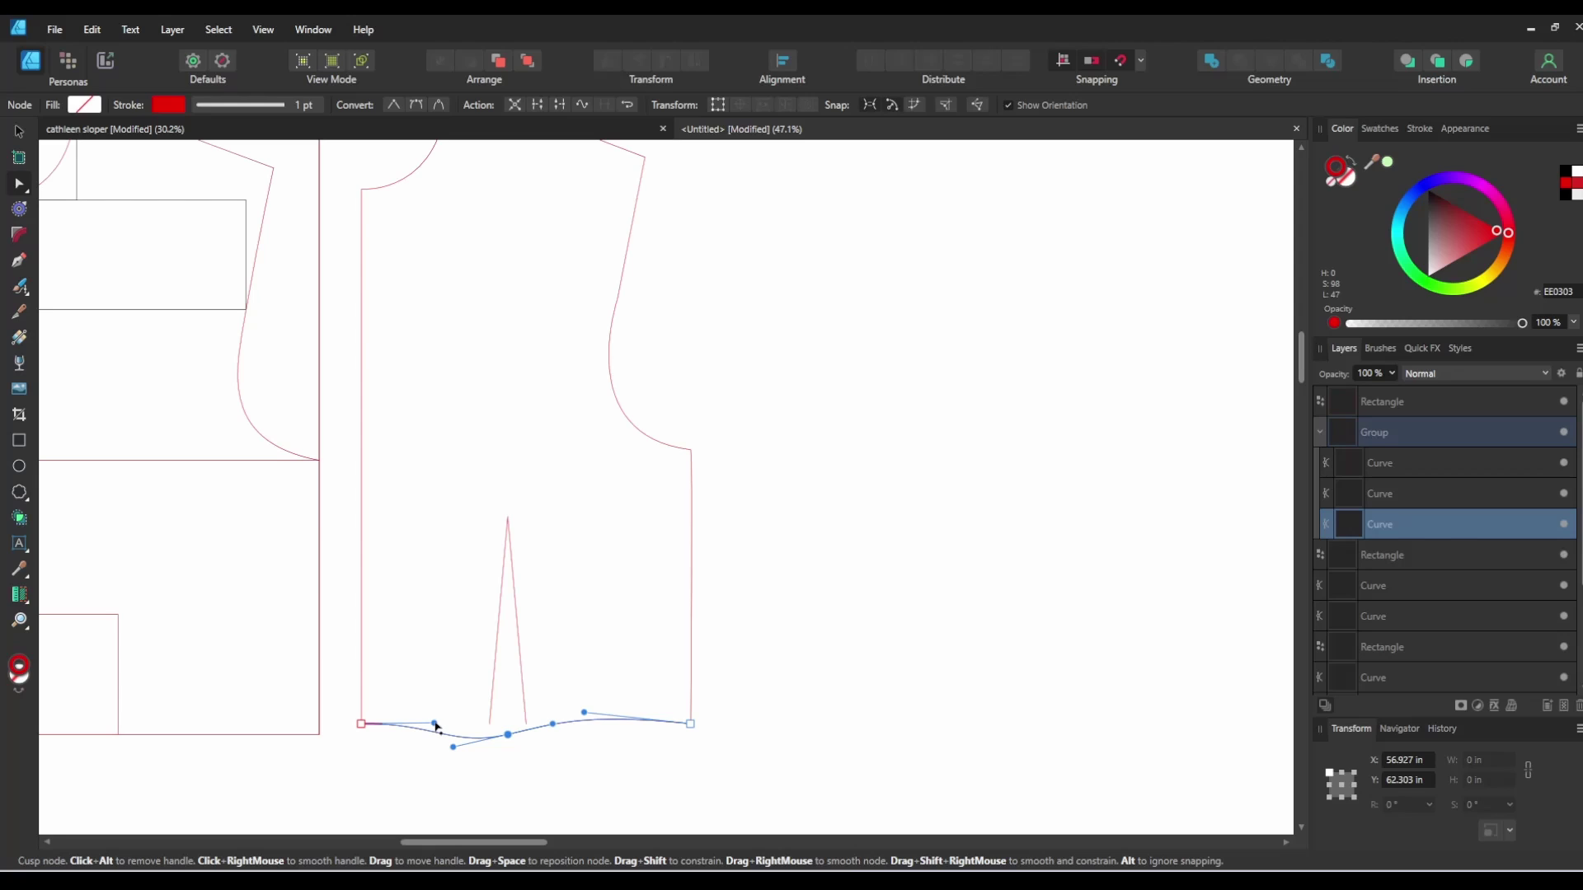
drag(435, 724, 495, 740)
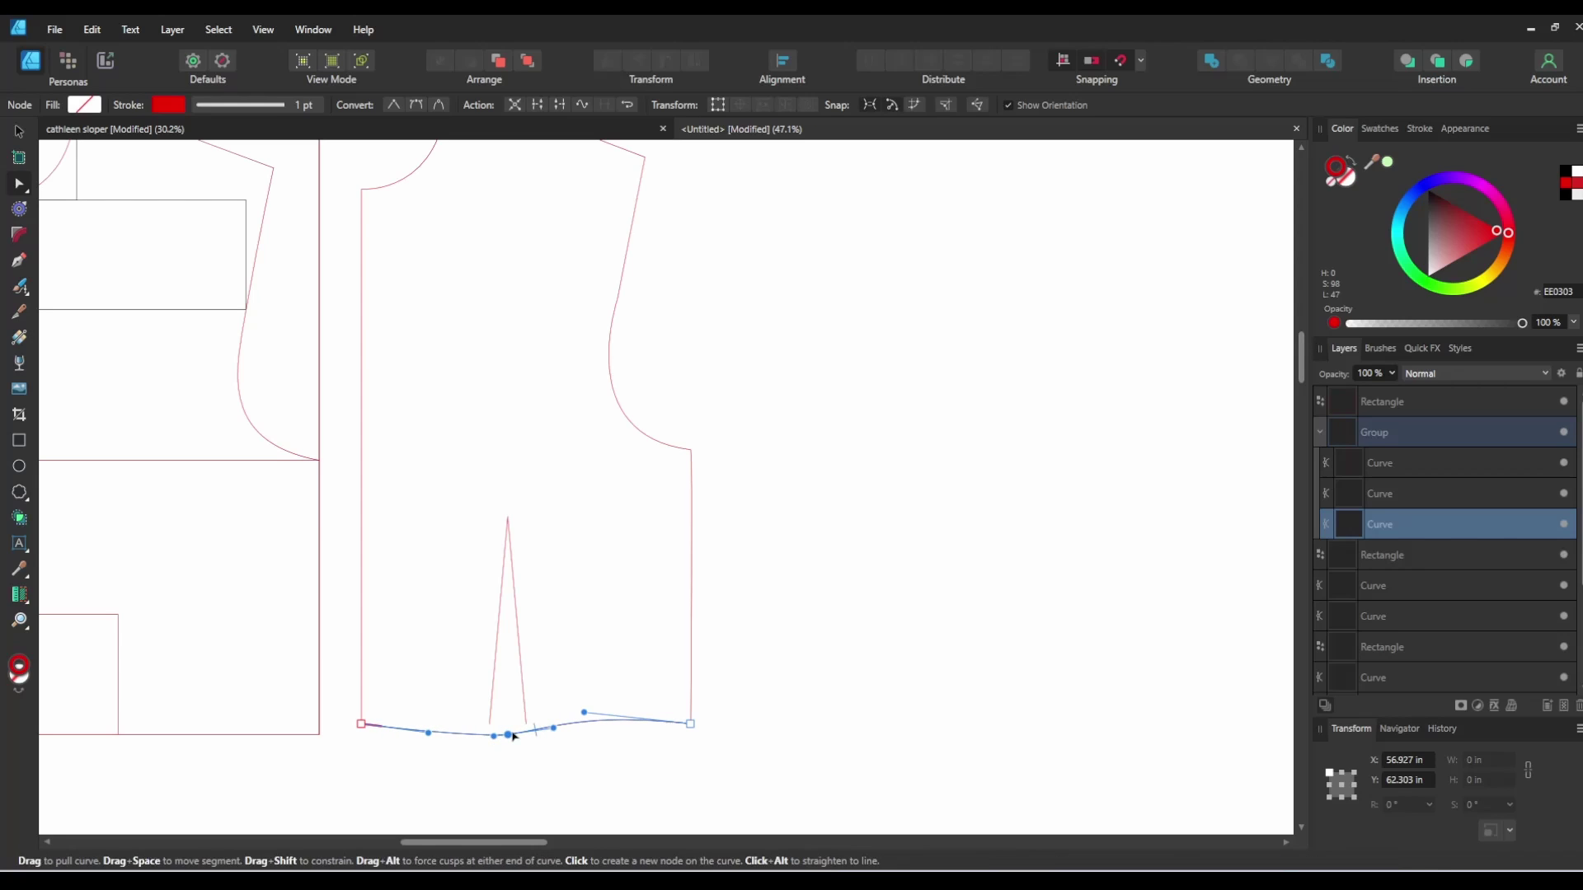
click(392, 107)
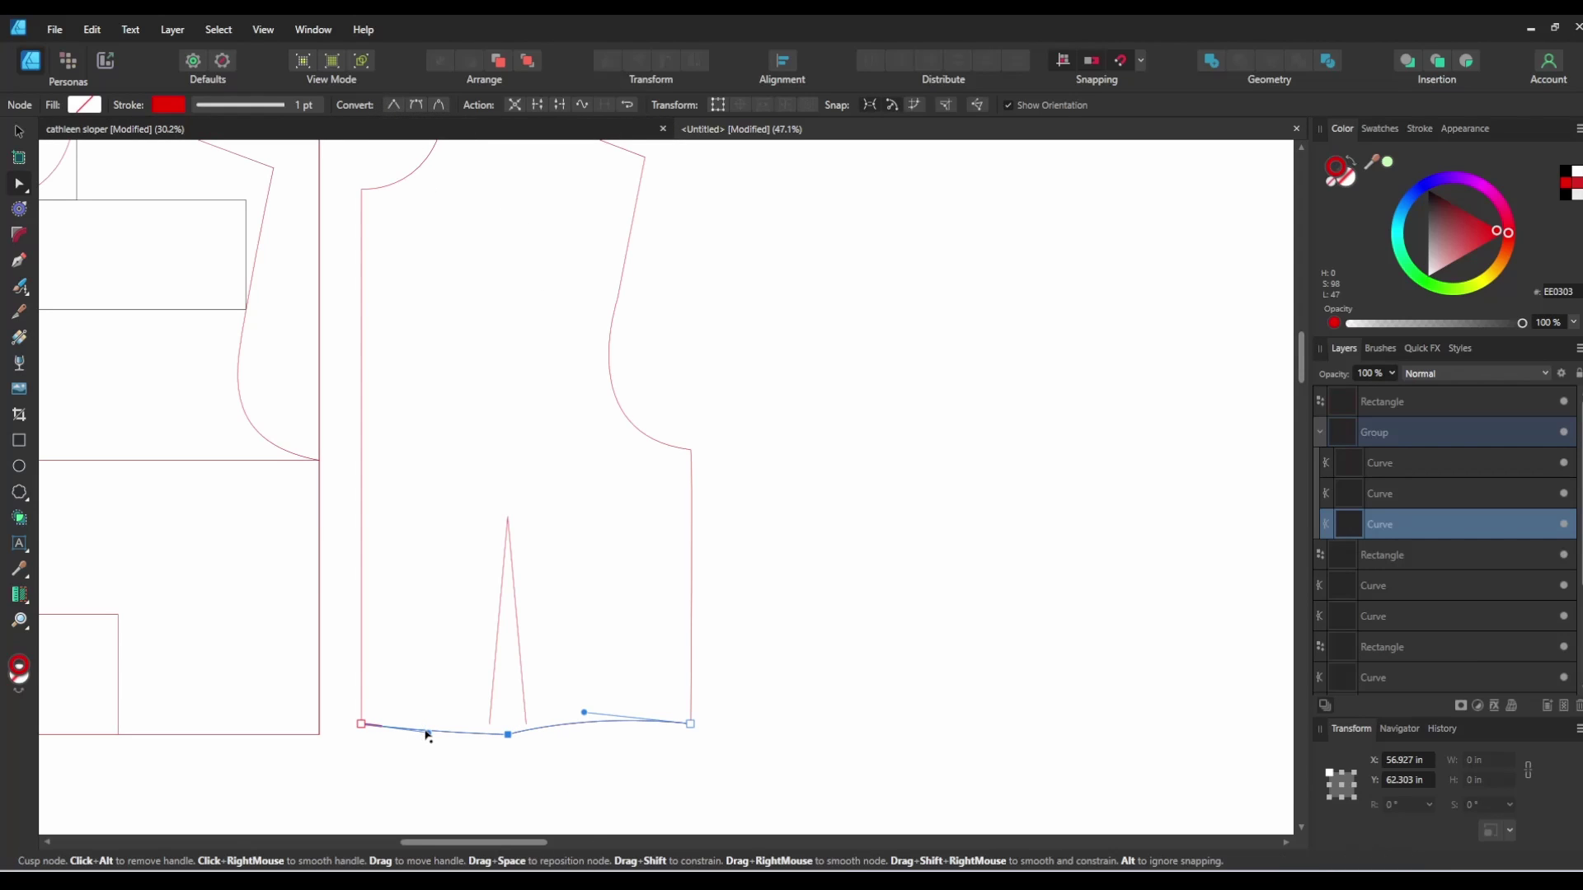
drag(427, 733, 488, 734)
click(527, 723)
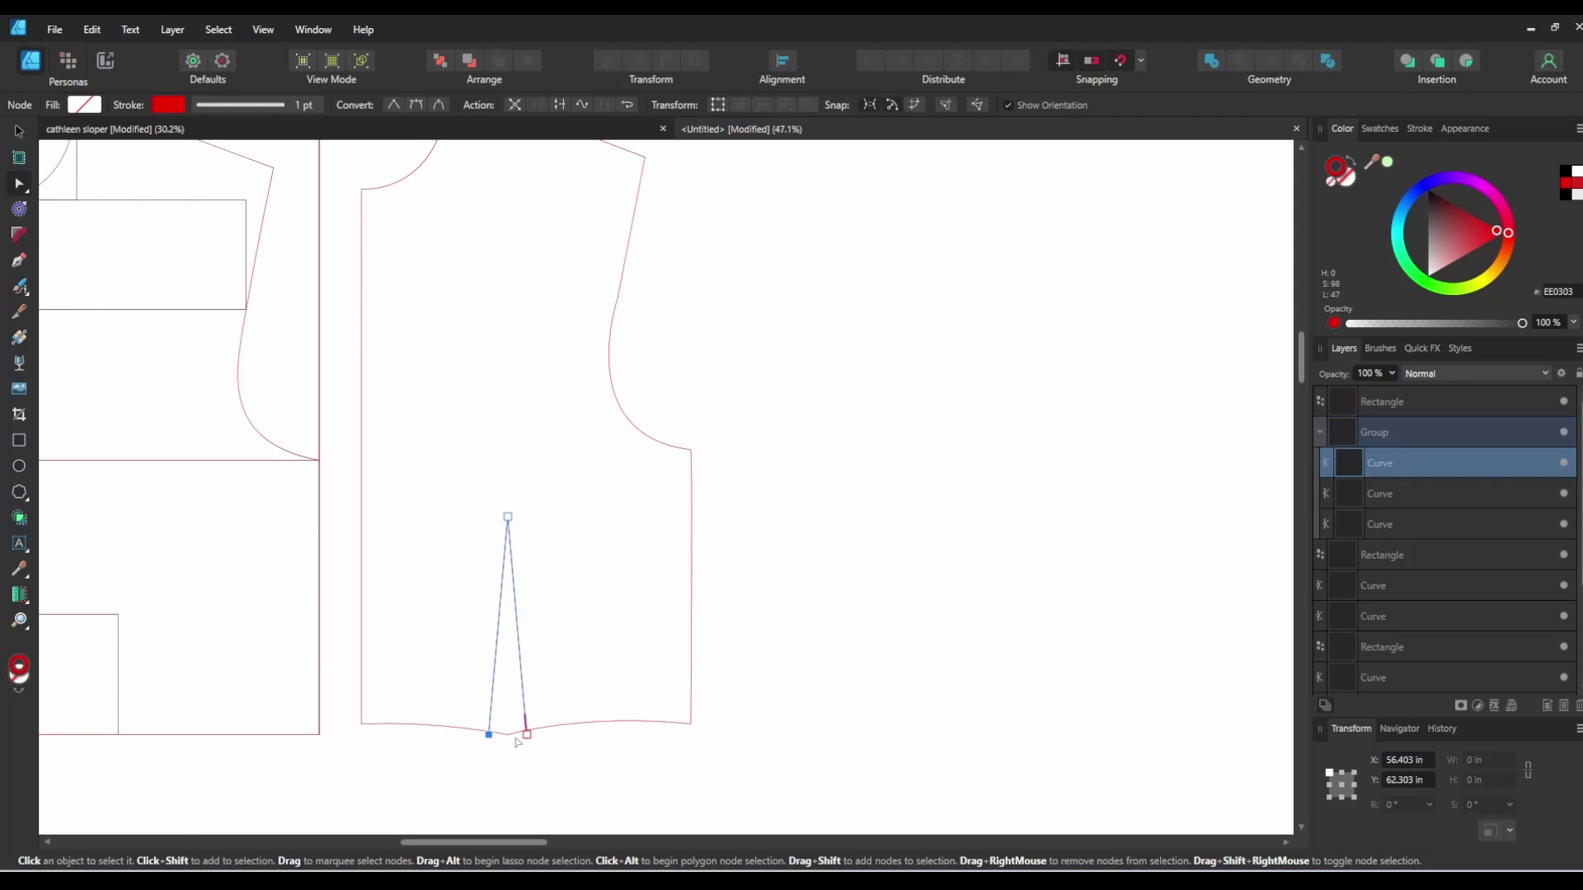
Step: Nudge the waist dart's left and right bottom nodes upward until they sit on the curved hem
click(528, 734)
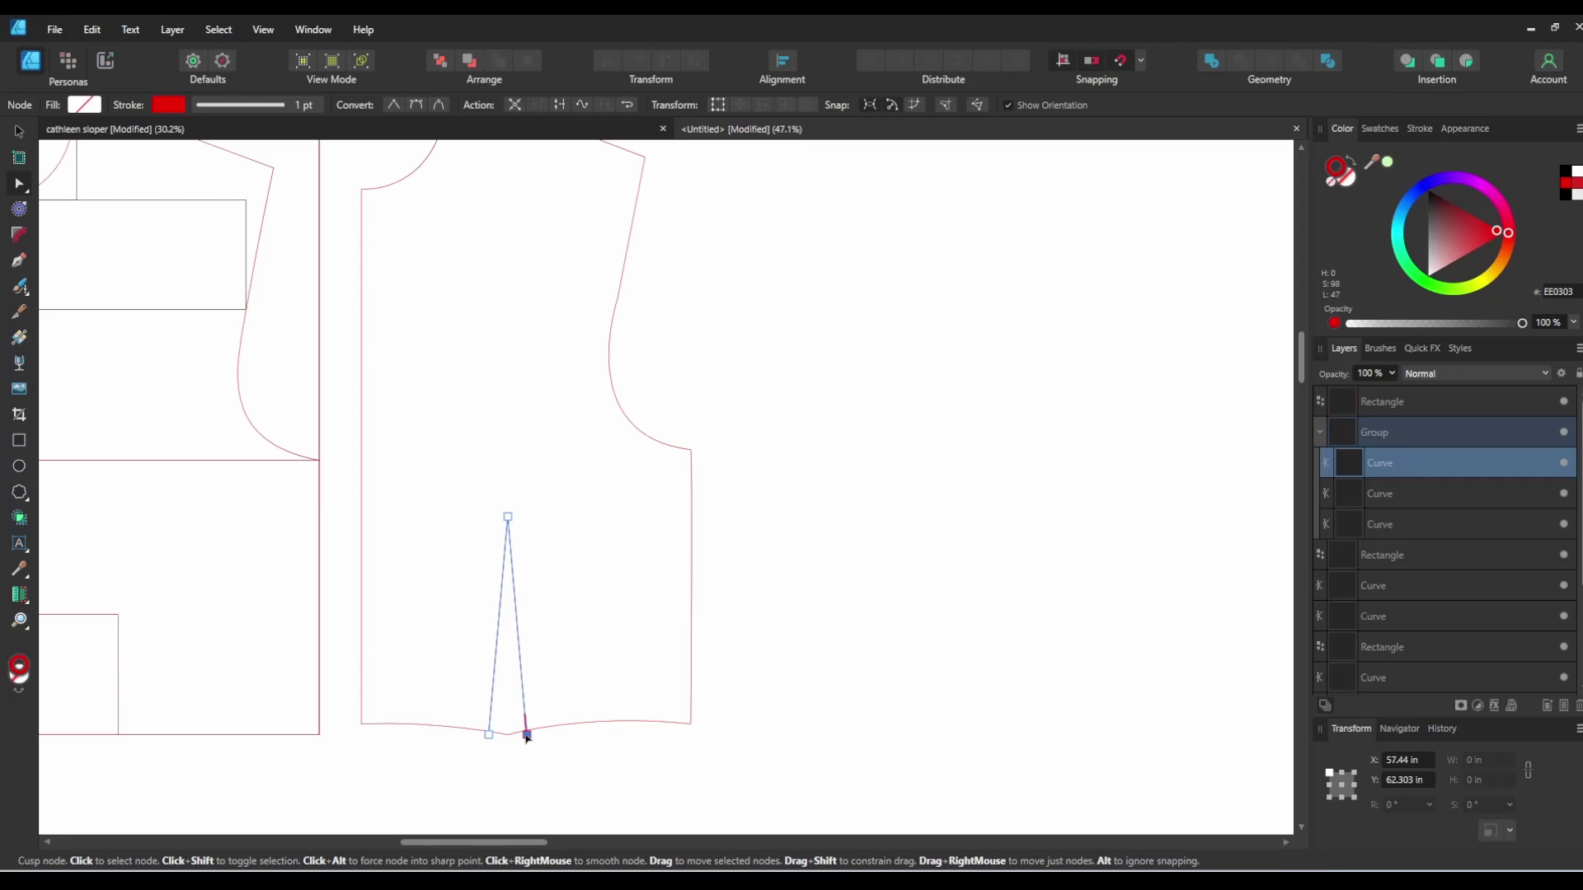
key(Up)
key(Up)
click(489, 735)
key(Up)
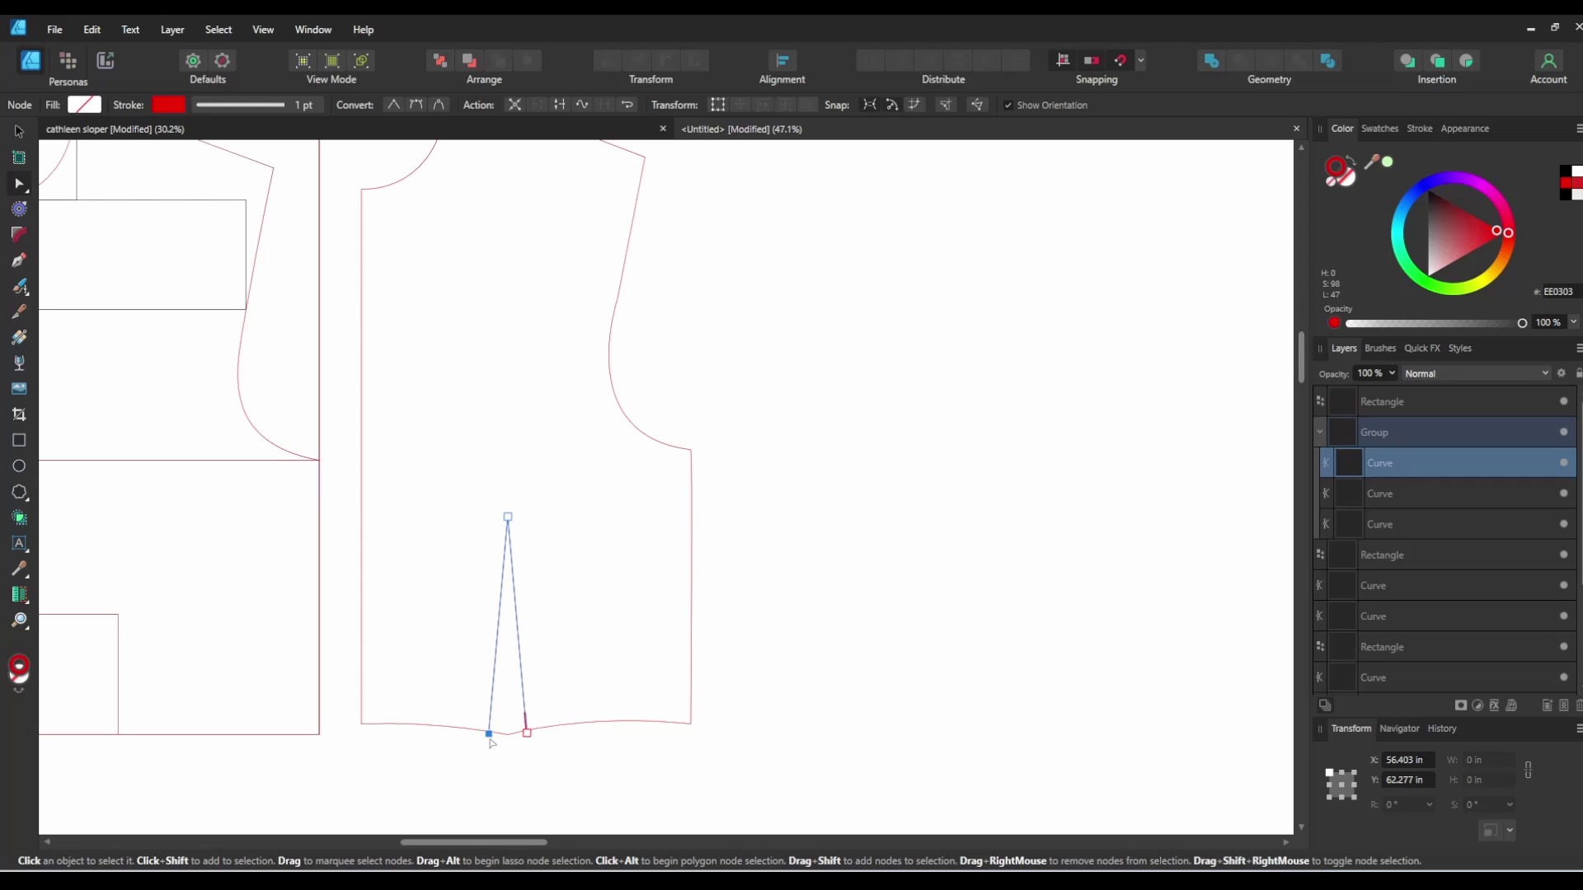
click(528, 734)
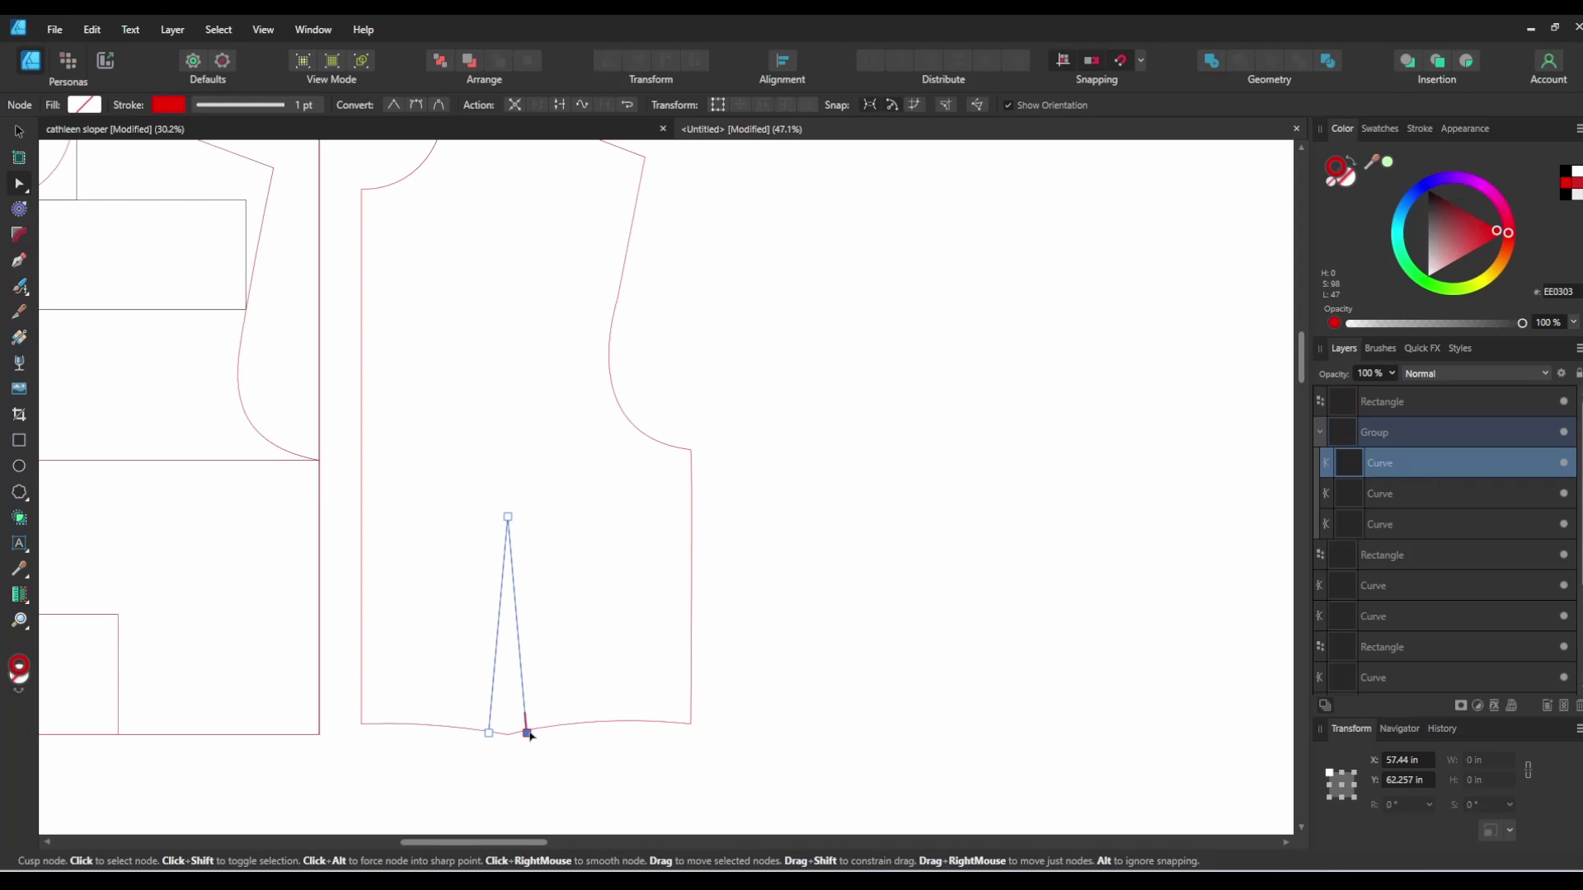
key(Up)
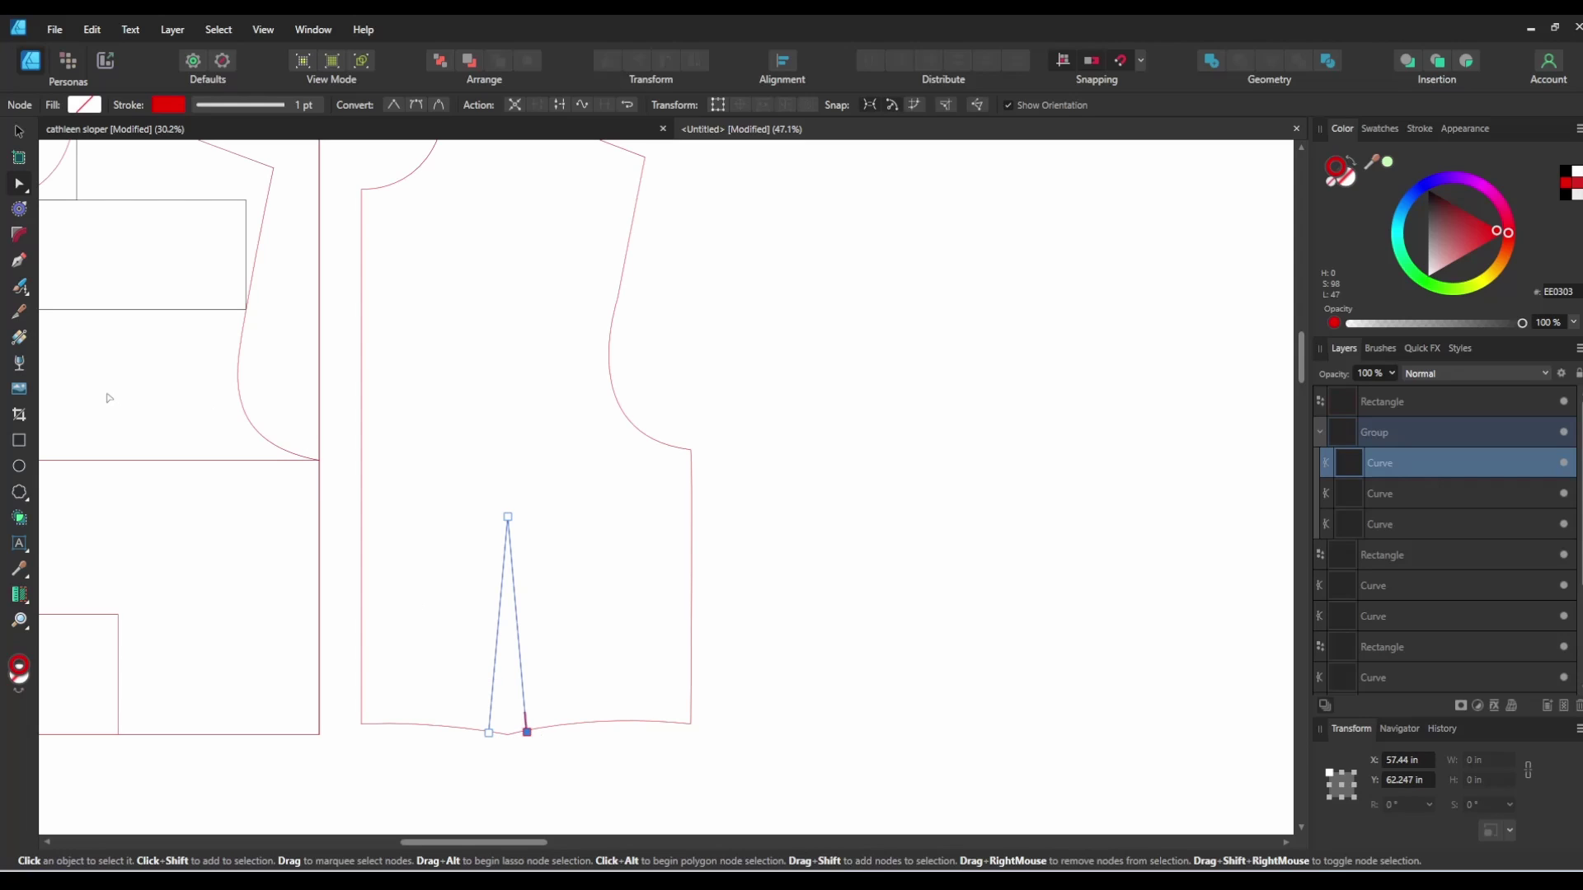
Step: Return to the Move tool and deselect everything to view the finished dart
click(19, 132)
click(714, 441)
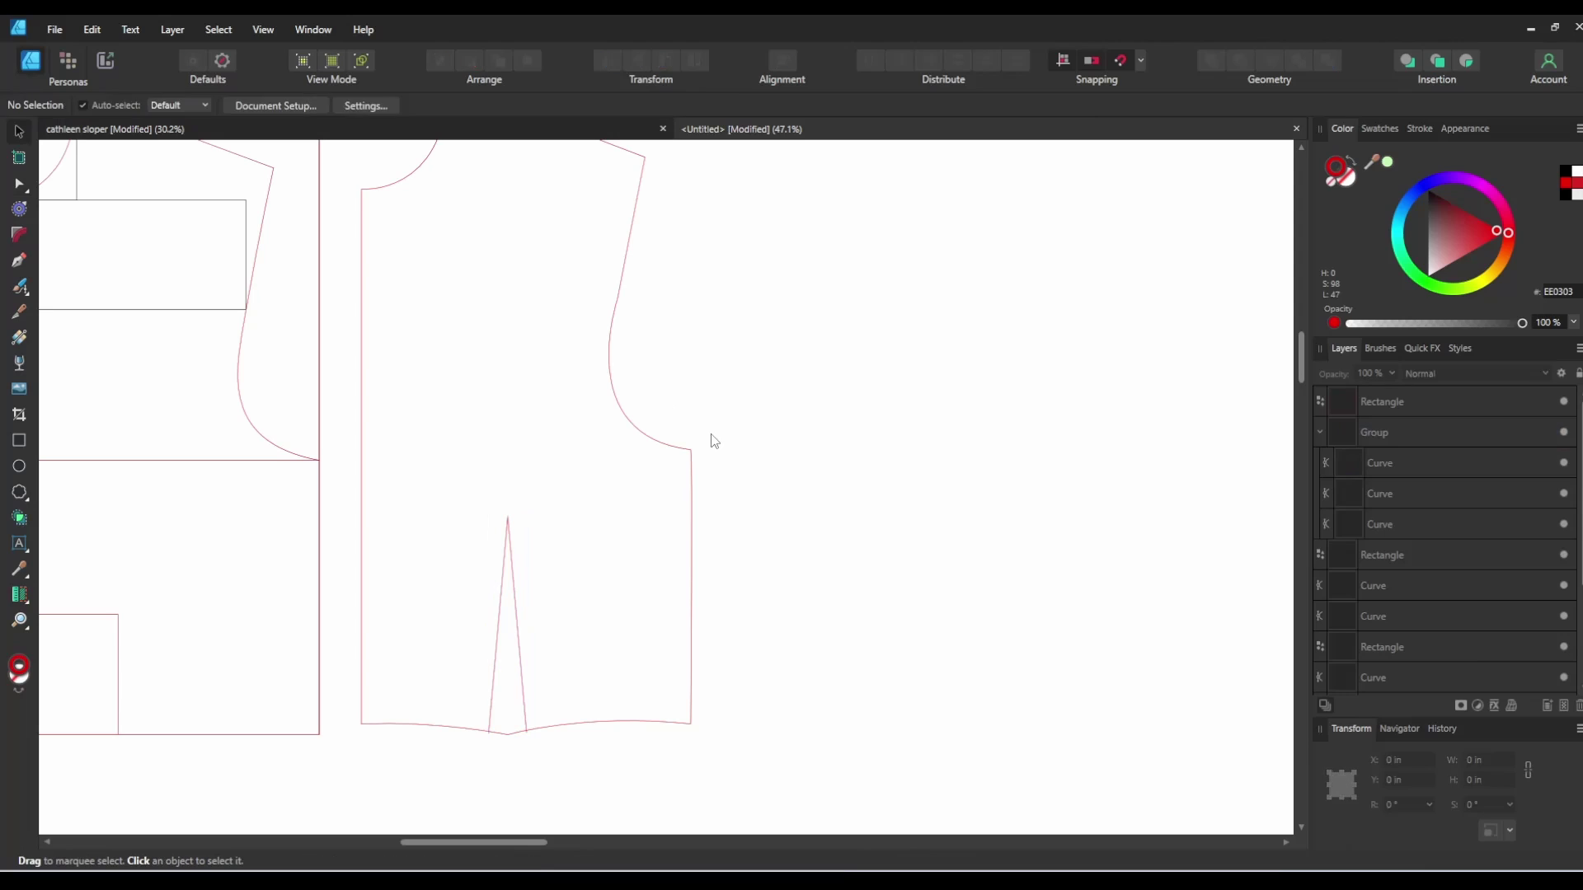
scroll(705, 429, down, 1)
scroll(610, 371, up, 4)
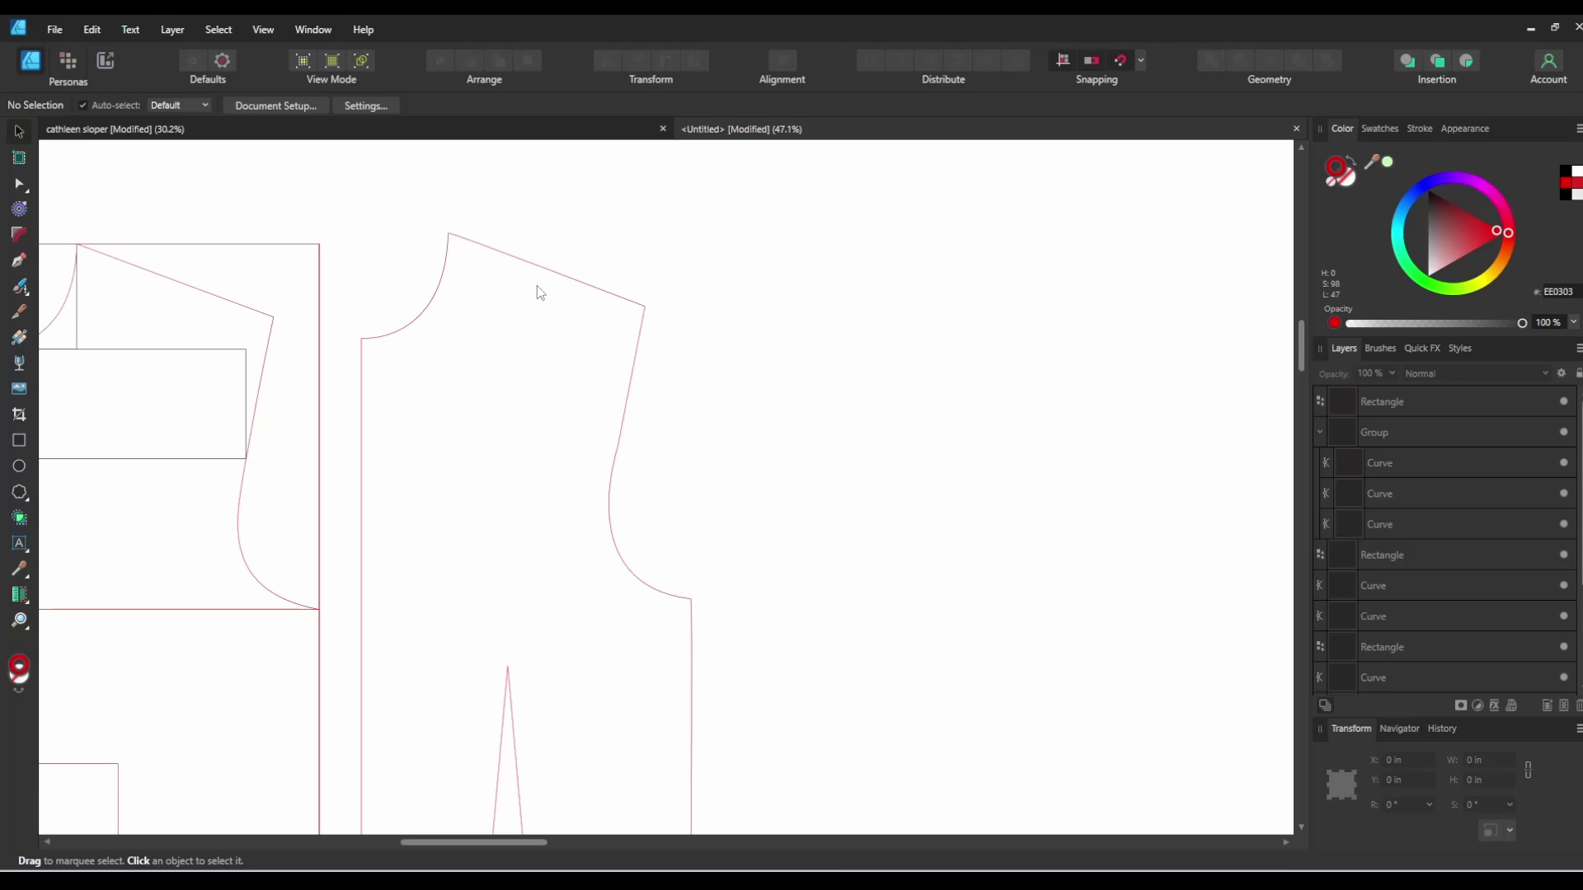
Step: Start a pen outline at the draft's left edge and curve the neckline up to a sharp neck point
scroll(741, 350, down, 3)
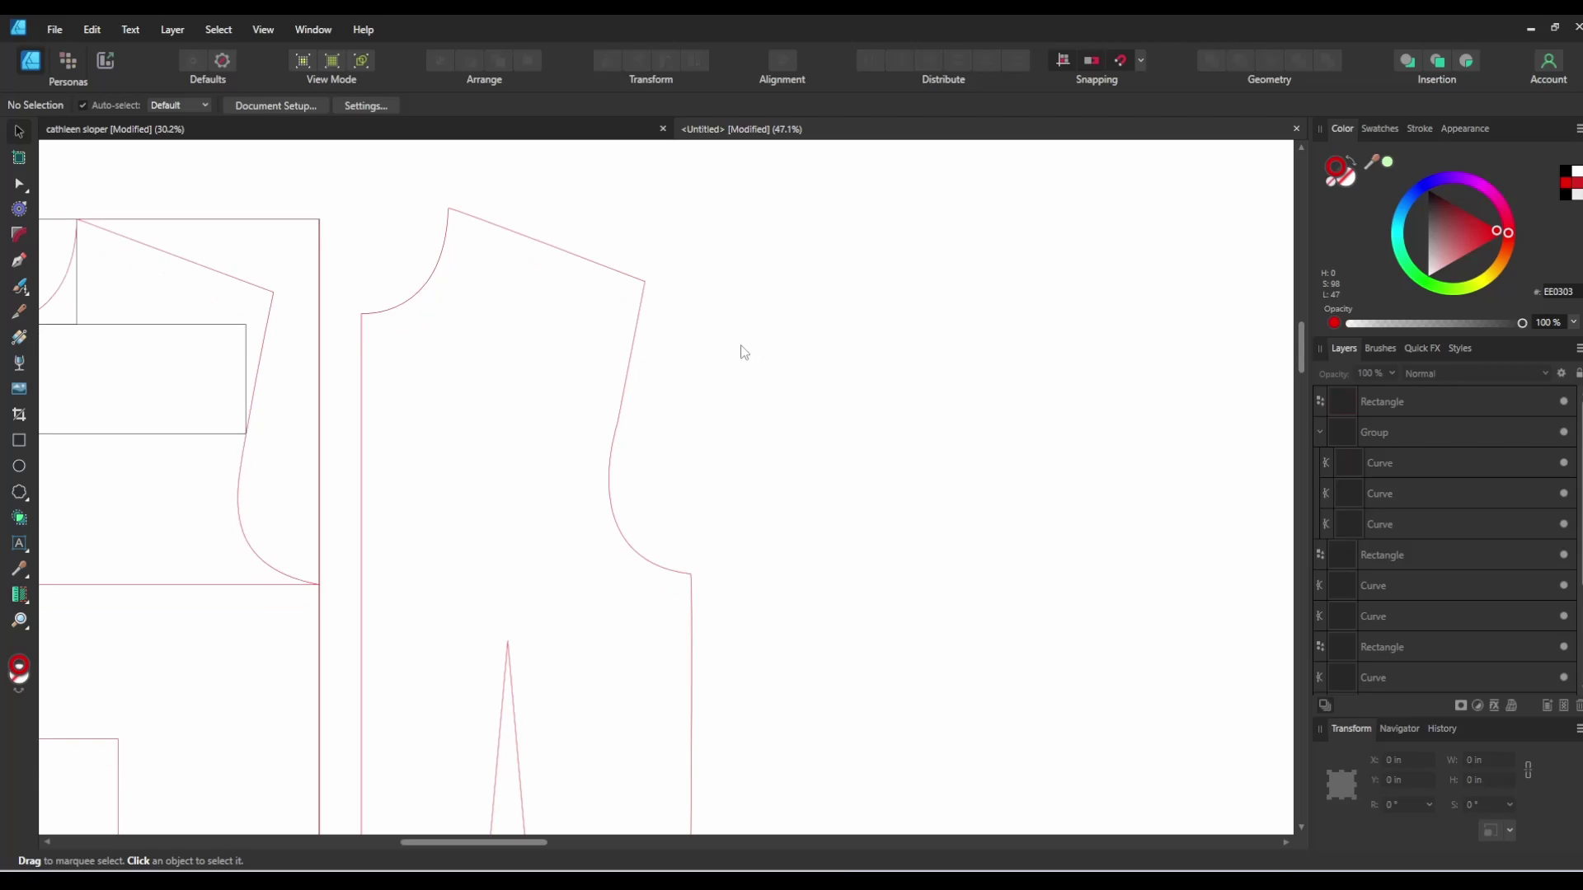
scroll(692, 353, up, 1)
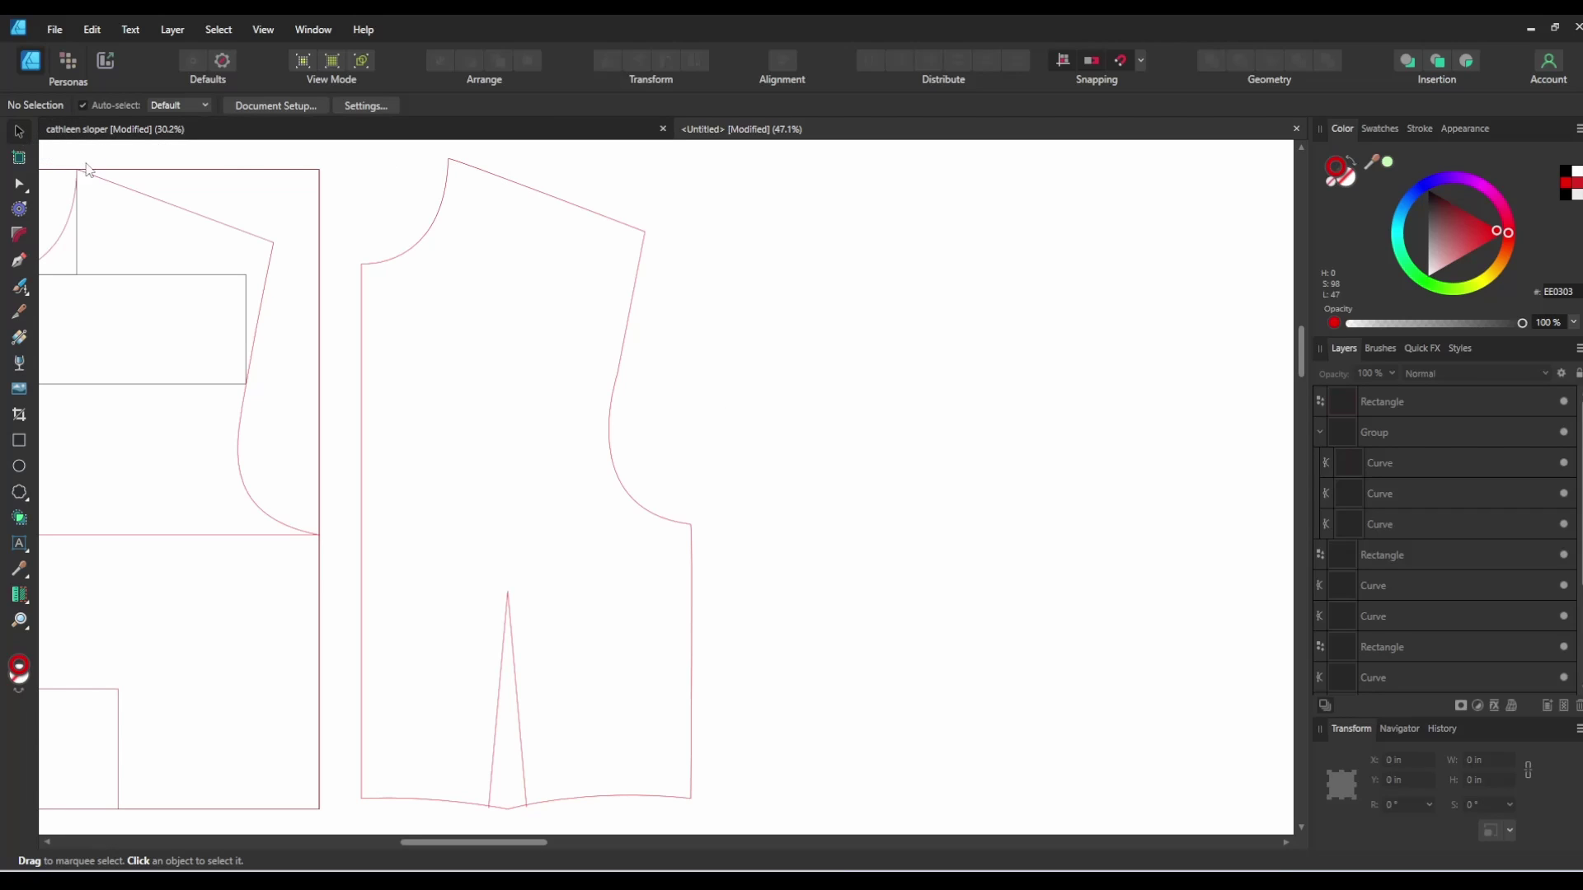
scroll(321, 368, down, 2)
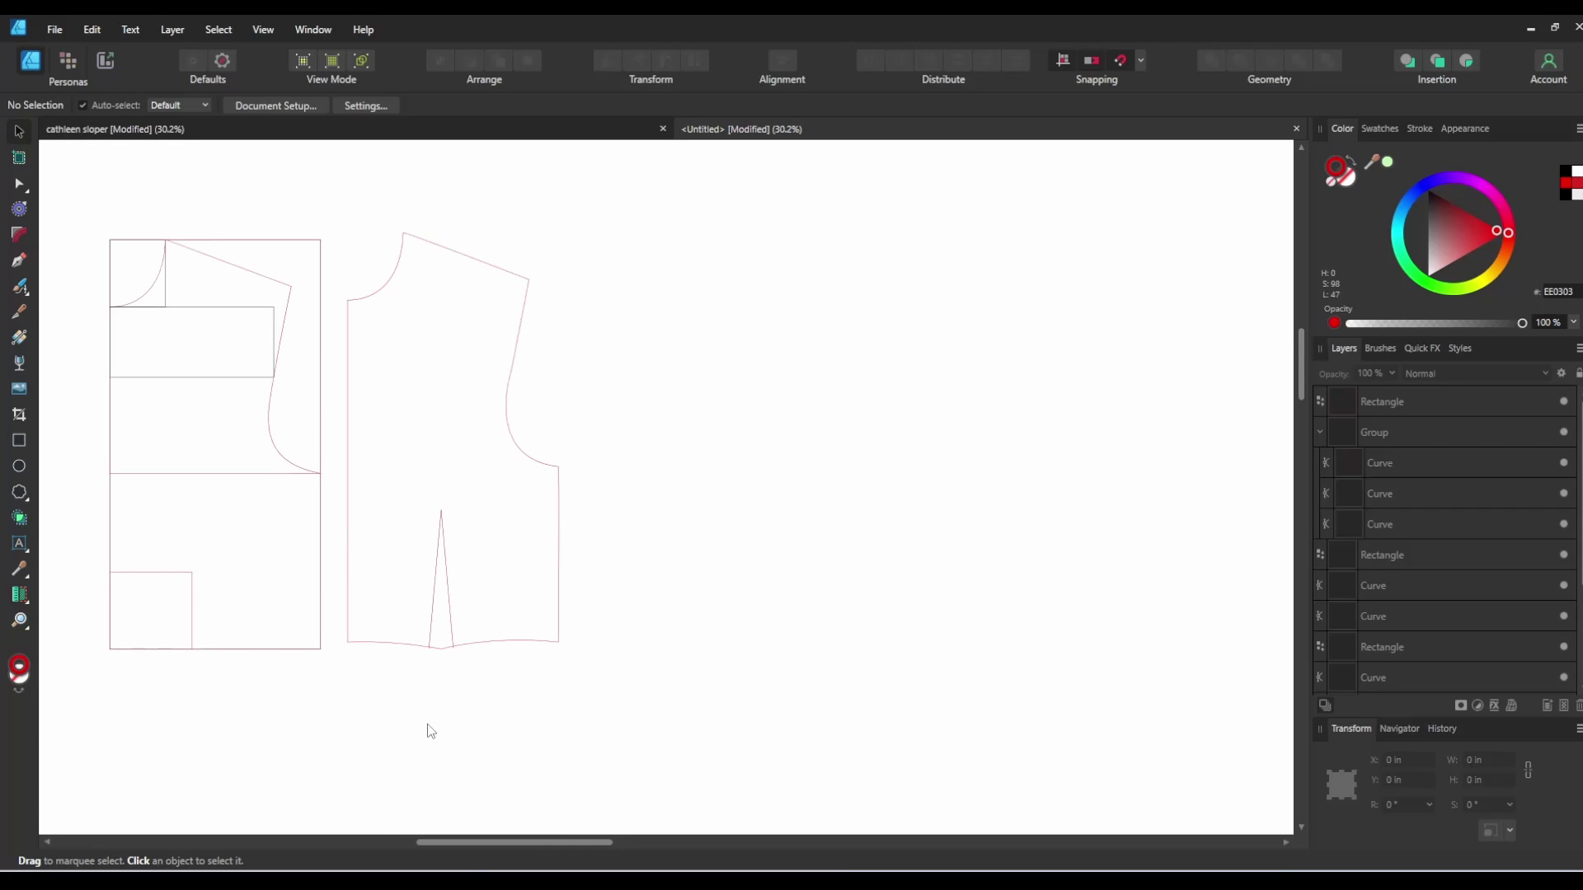
scroll(477, 844, left, 4)
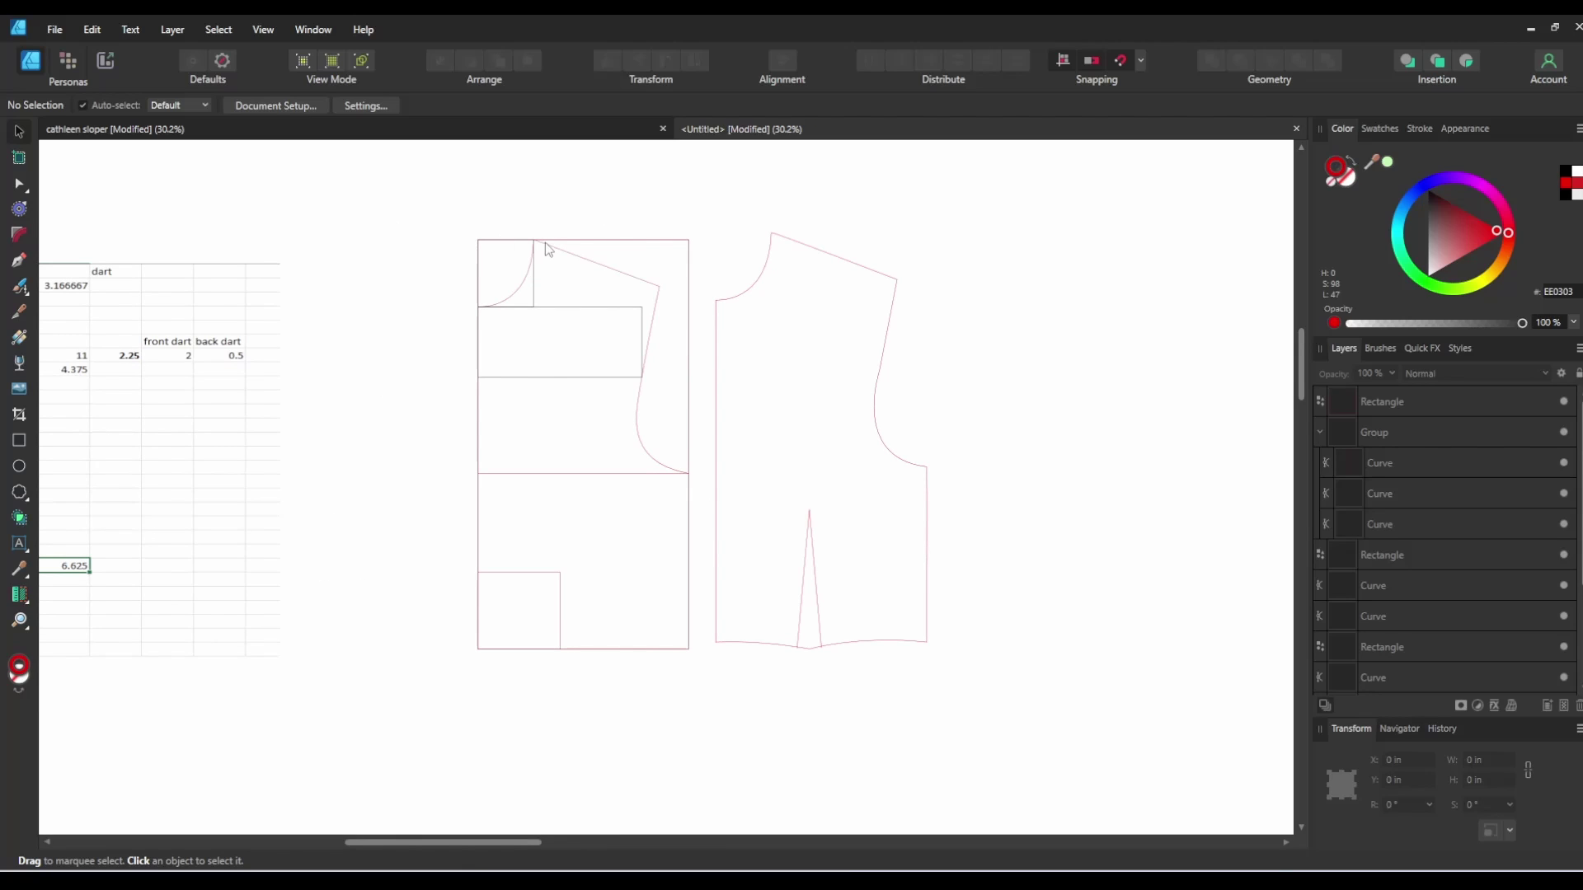
click(616, 270)
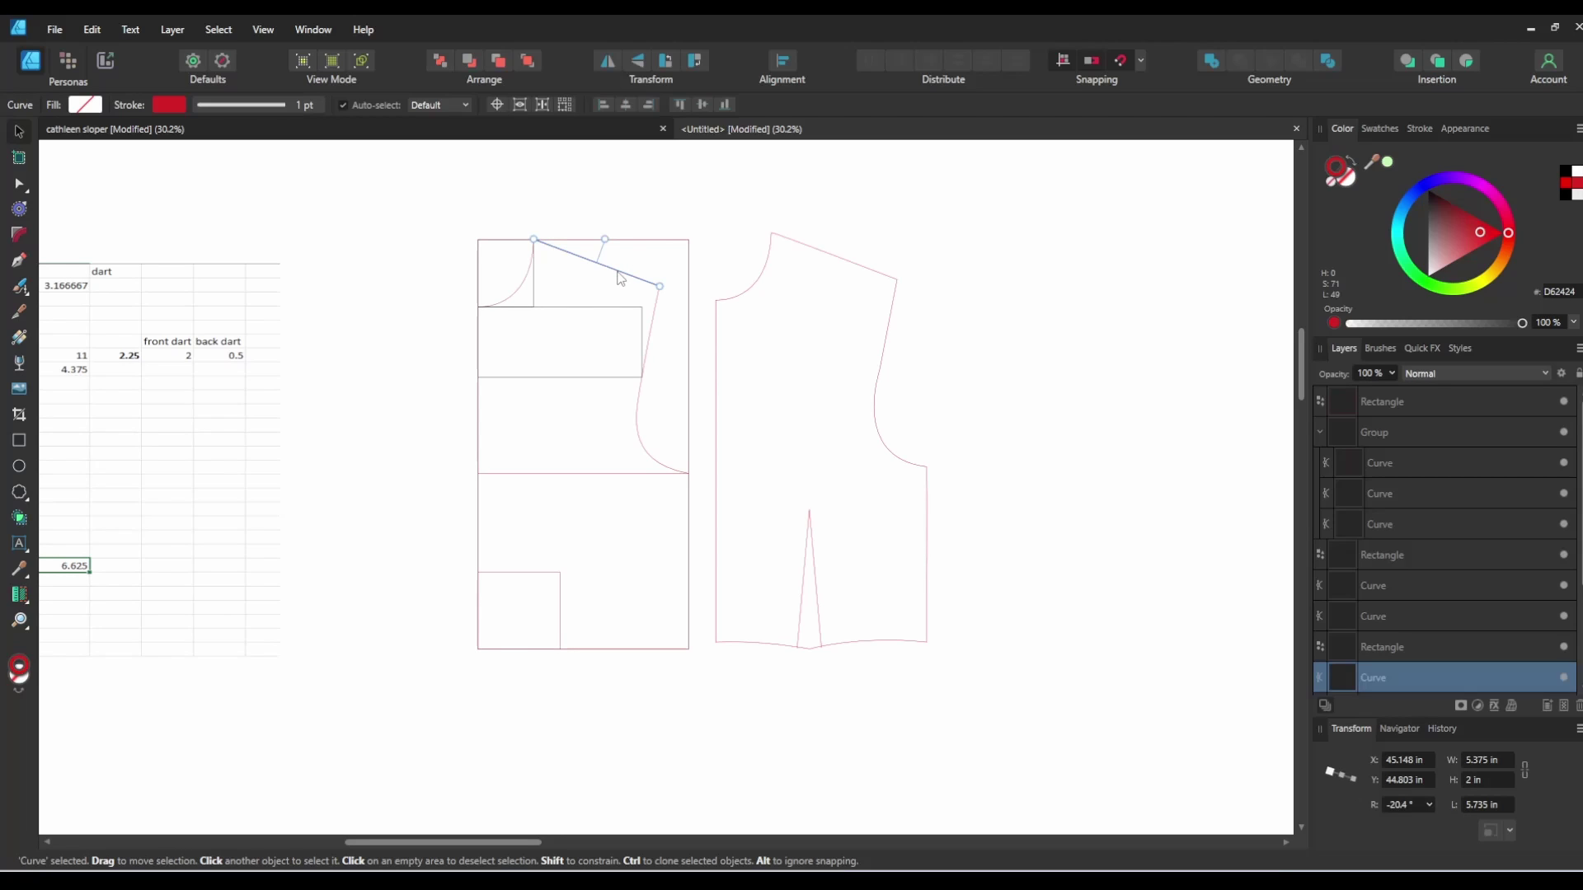
click(708, 211)
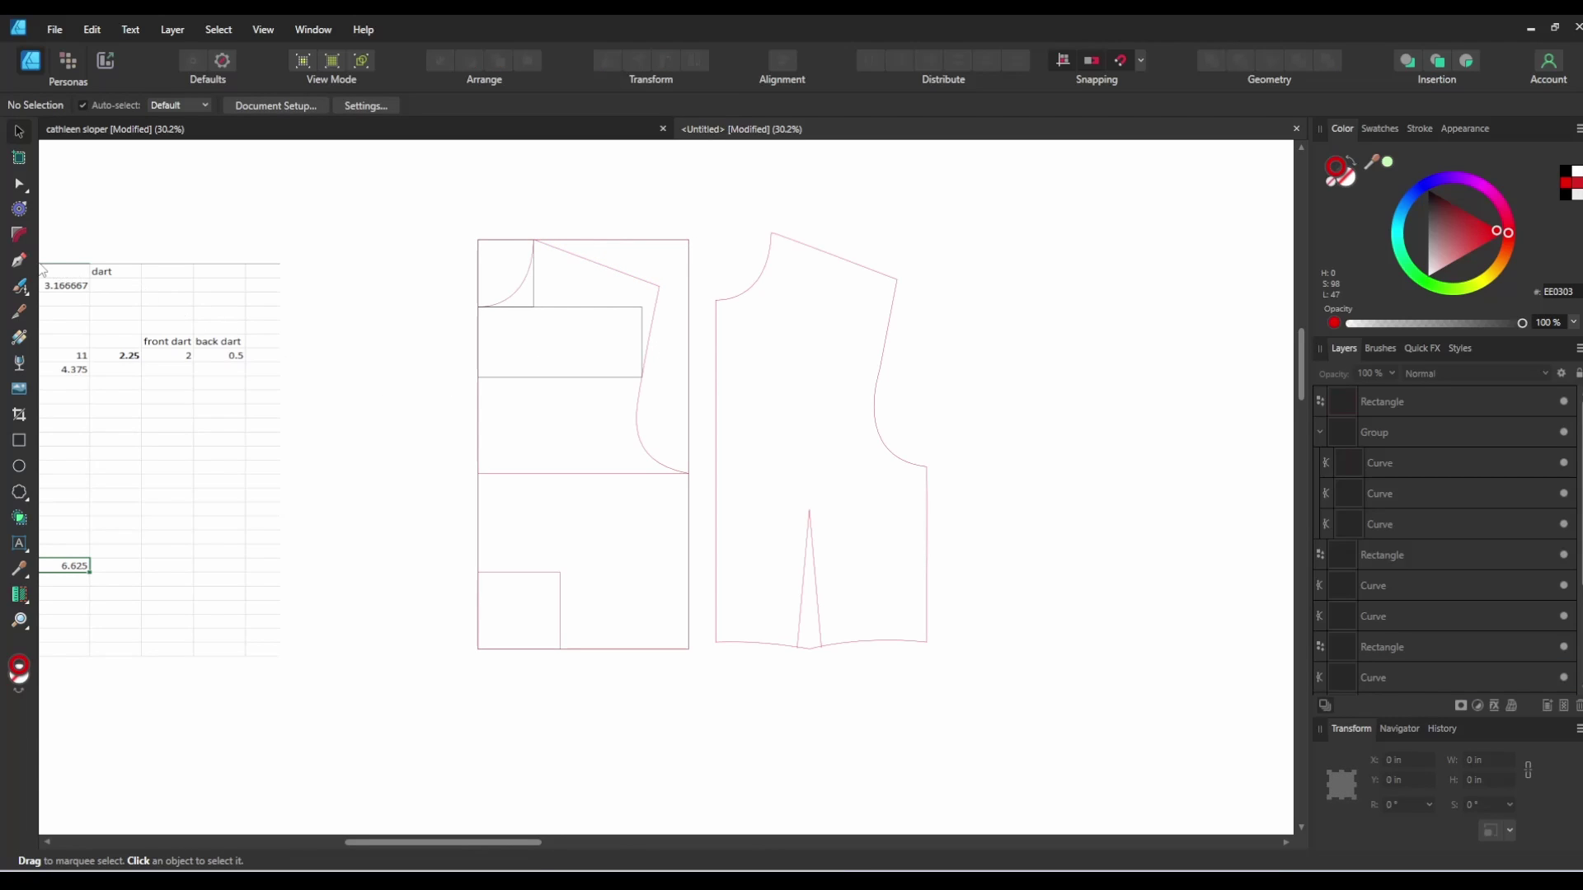
click(19, 260)
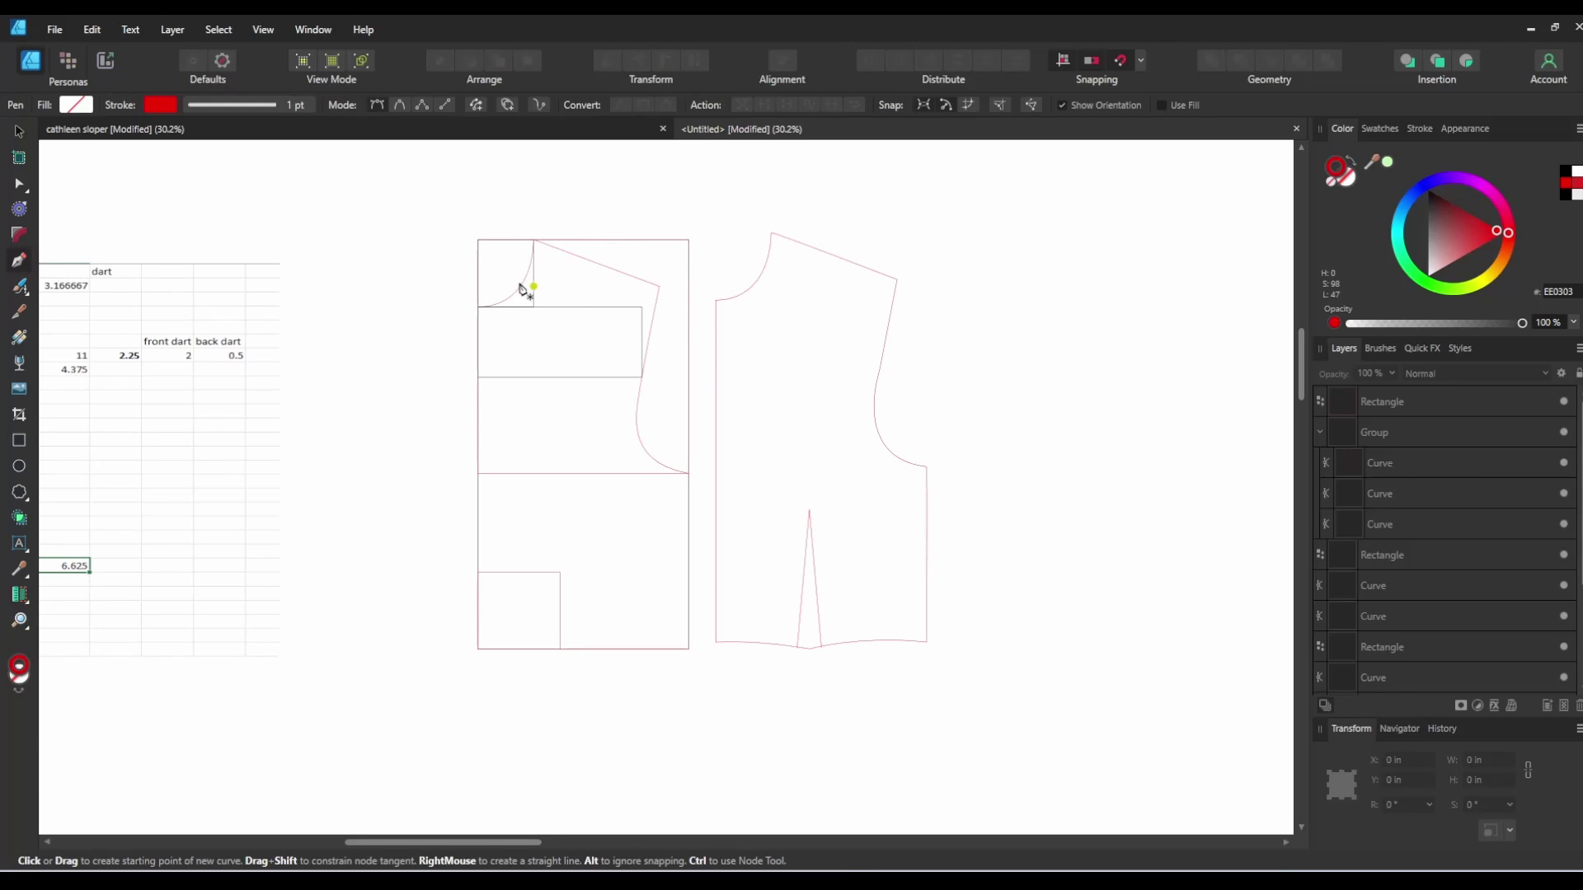
click(479, 273)
drag(533, 239, 576, 198)
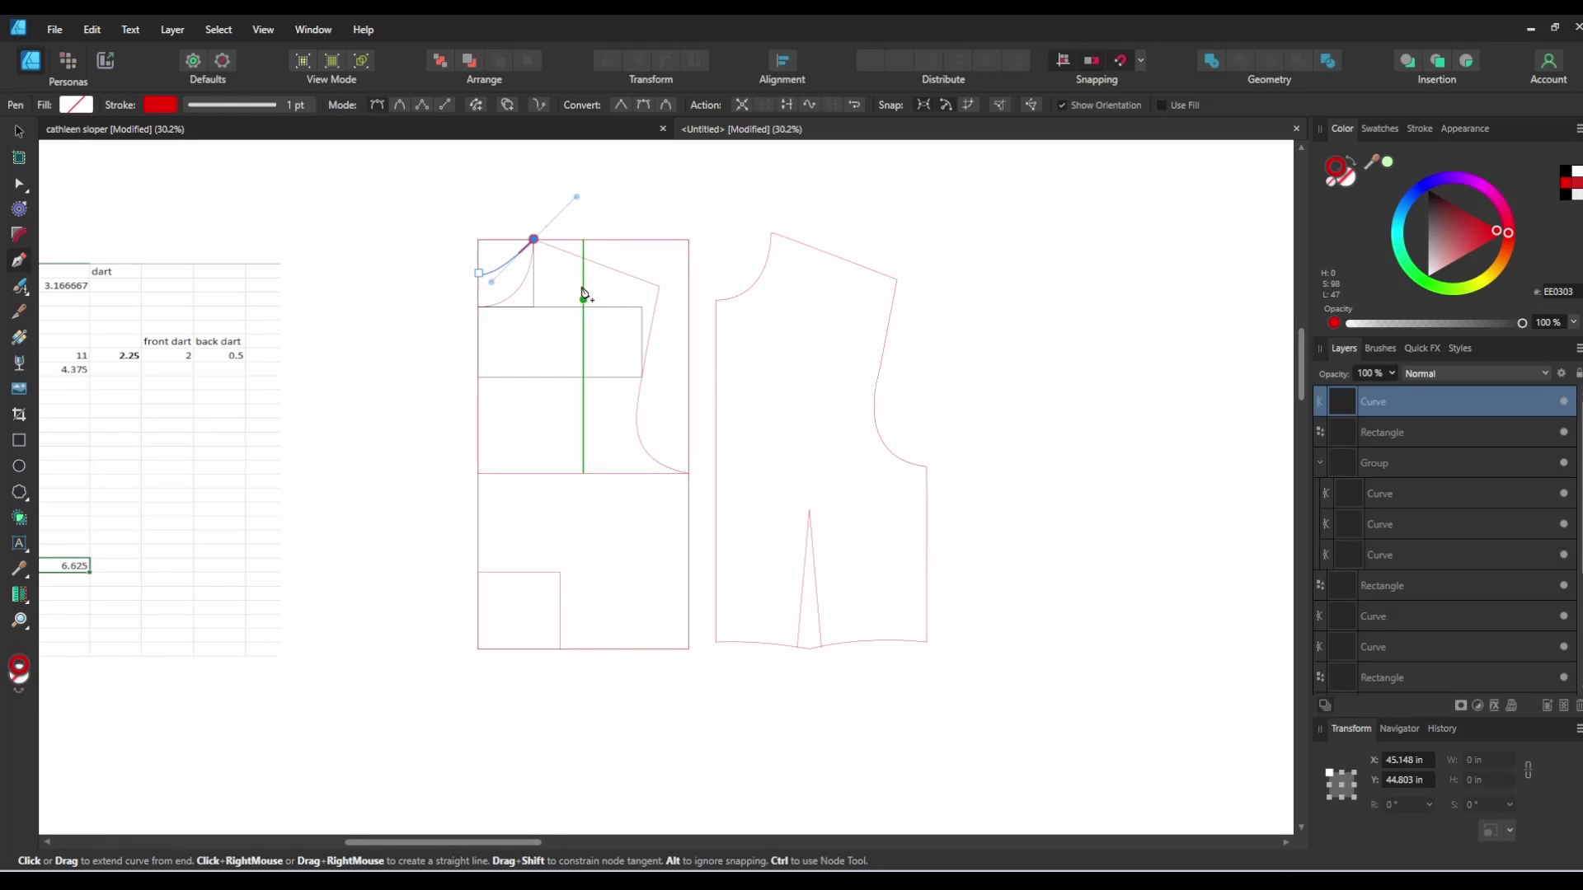
click(533, 239)
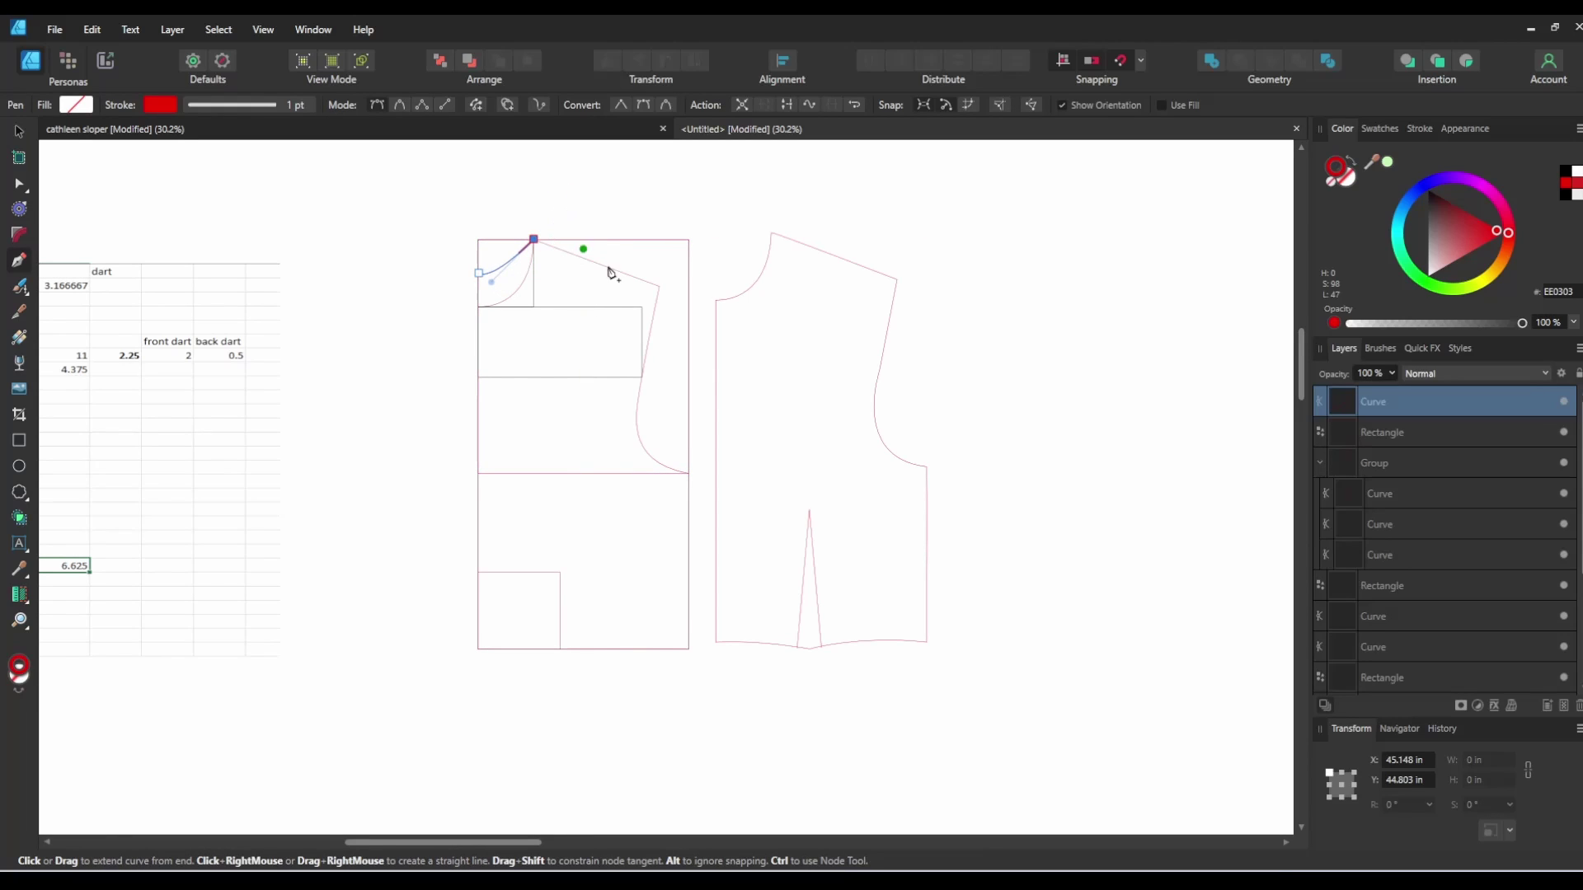
Step: Continue with a straight shoulder, curved armhole, straight side seam and hem, closing at the start
click(659, 273)
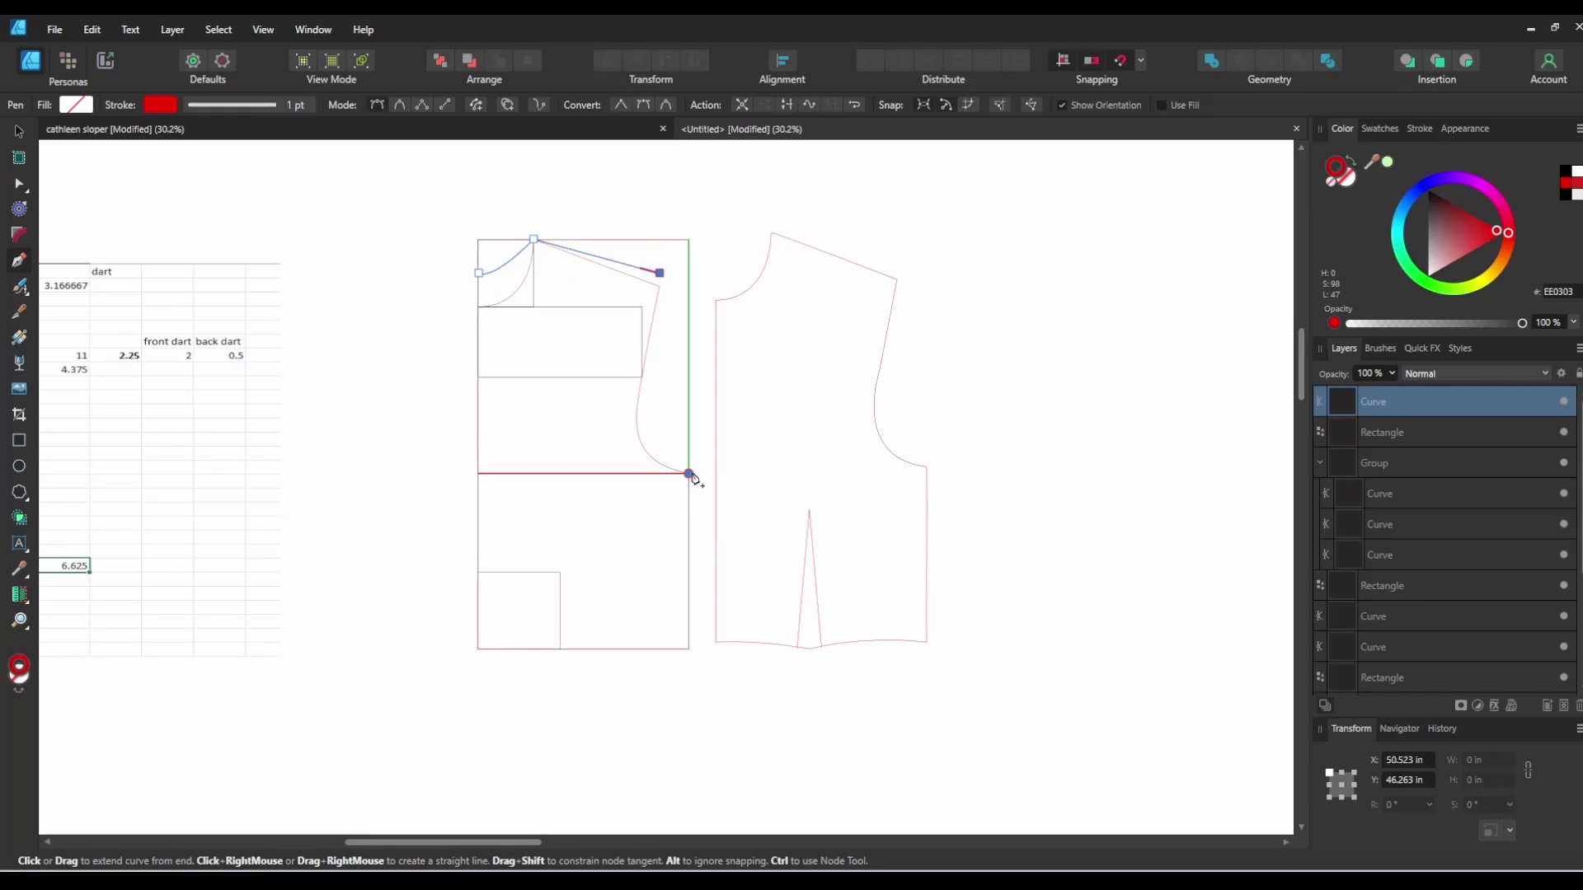
drag(689, 475, 804, 496)
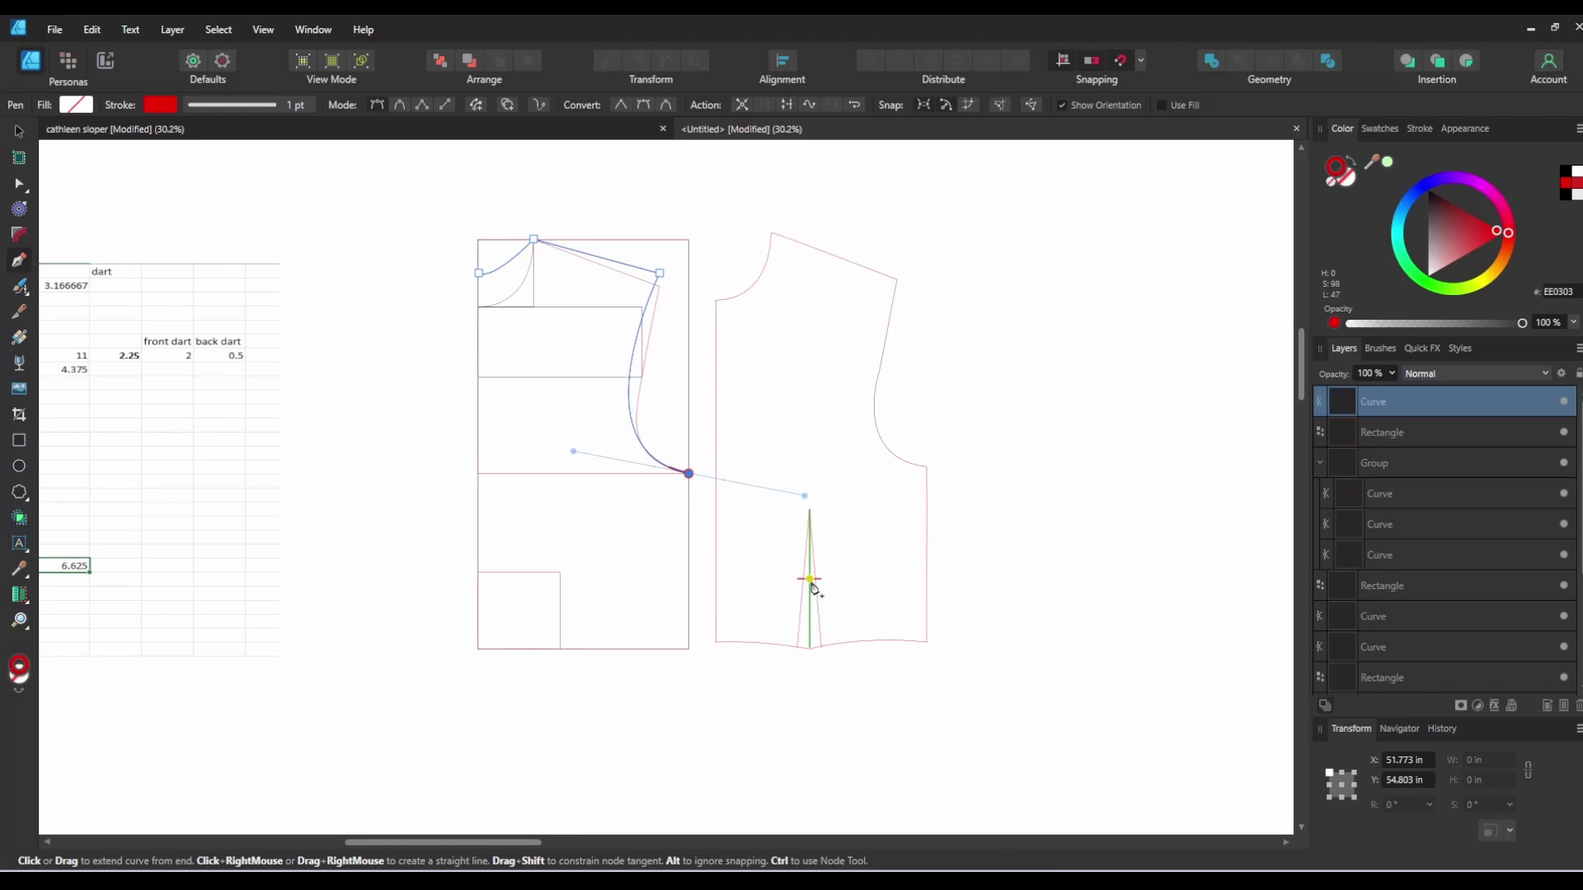
click(689, 475)
click(689, 648)
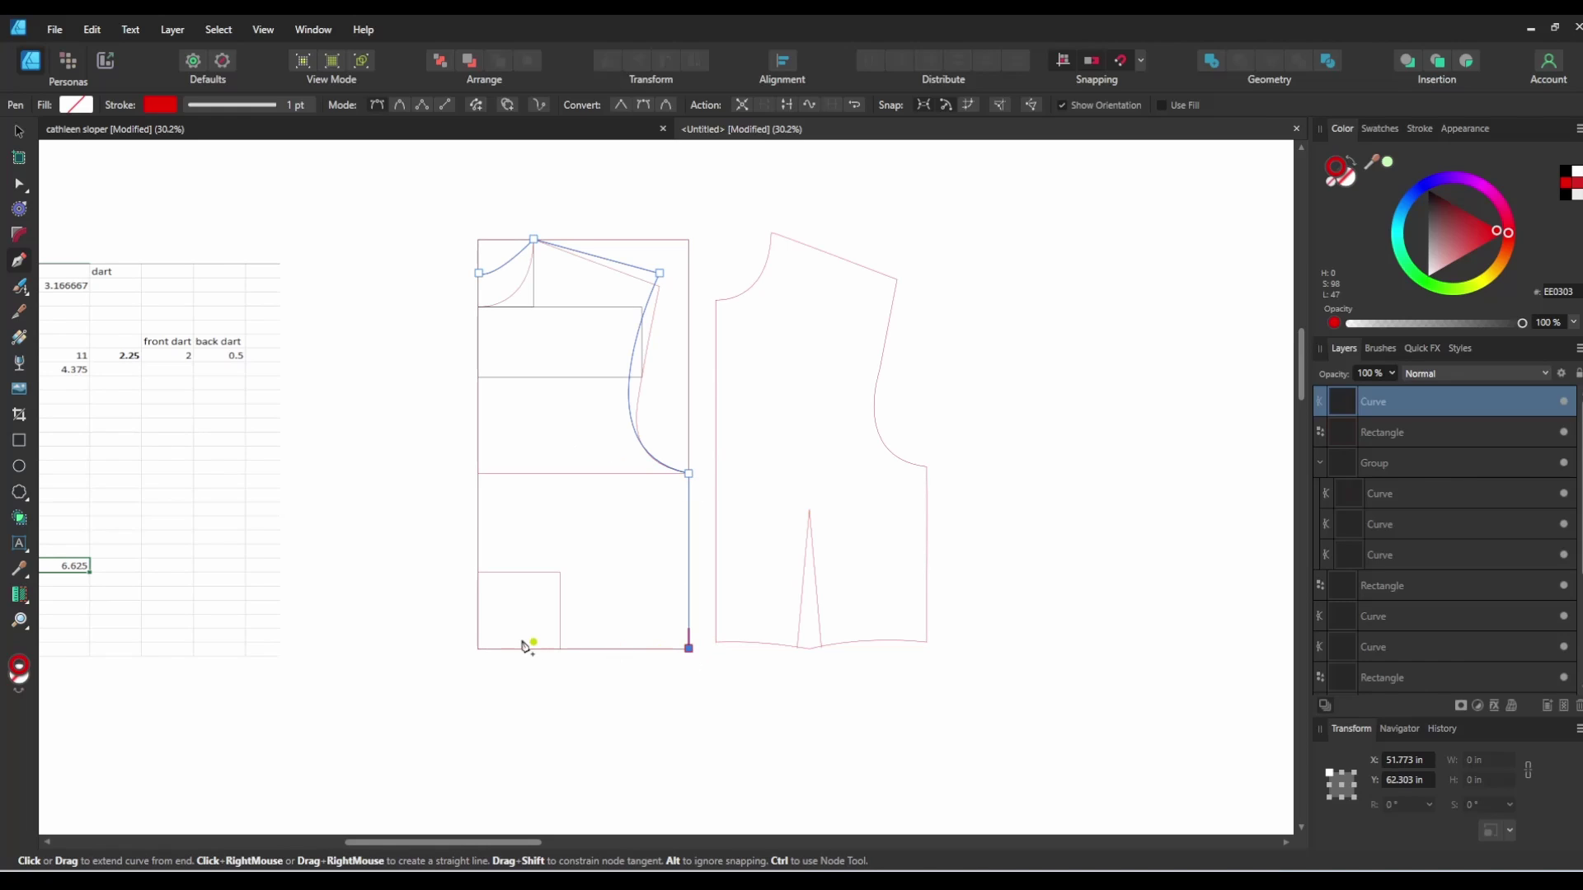
click(479, 648)
click(479, 272)
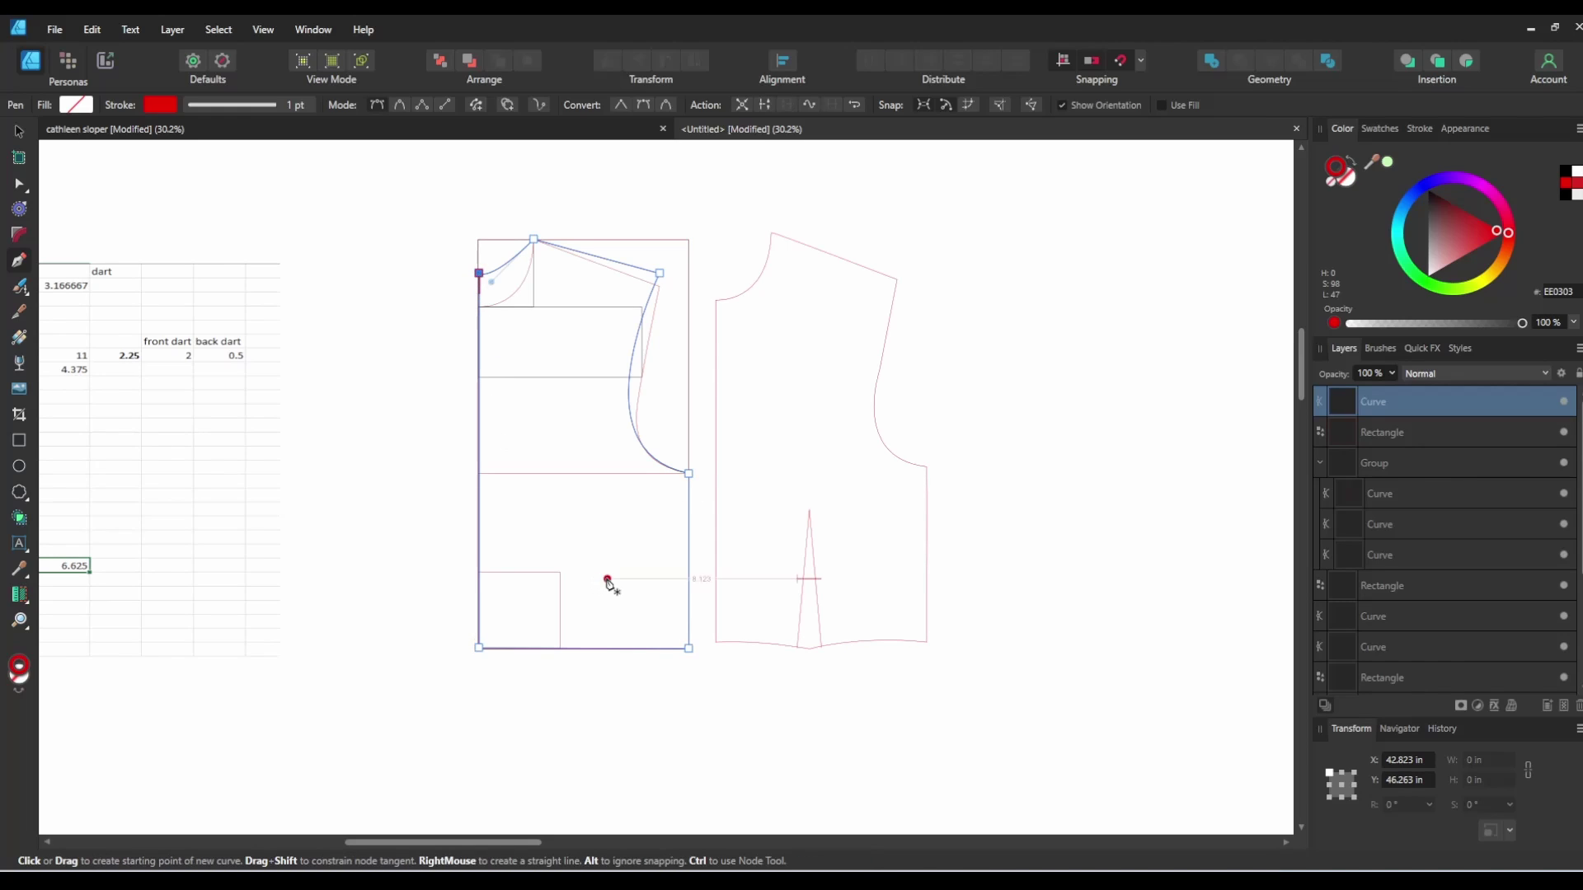
Step: Move the traced outline right of the bodice and butt it against the side seam
click(19, 131)
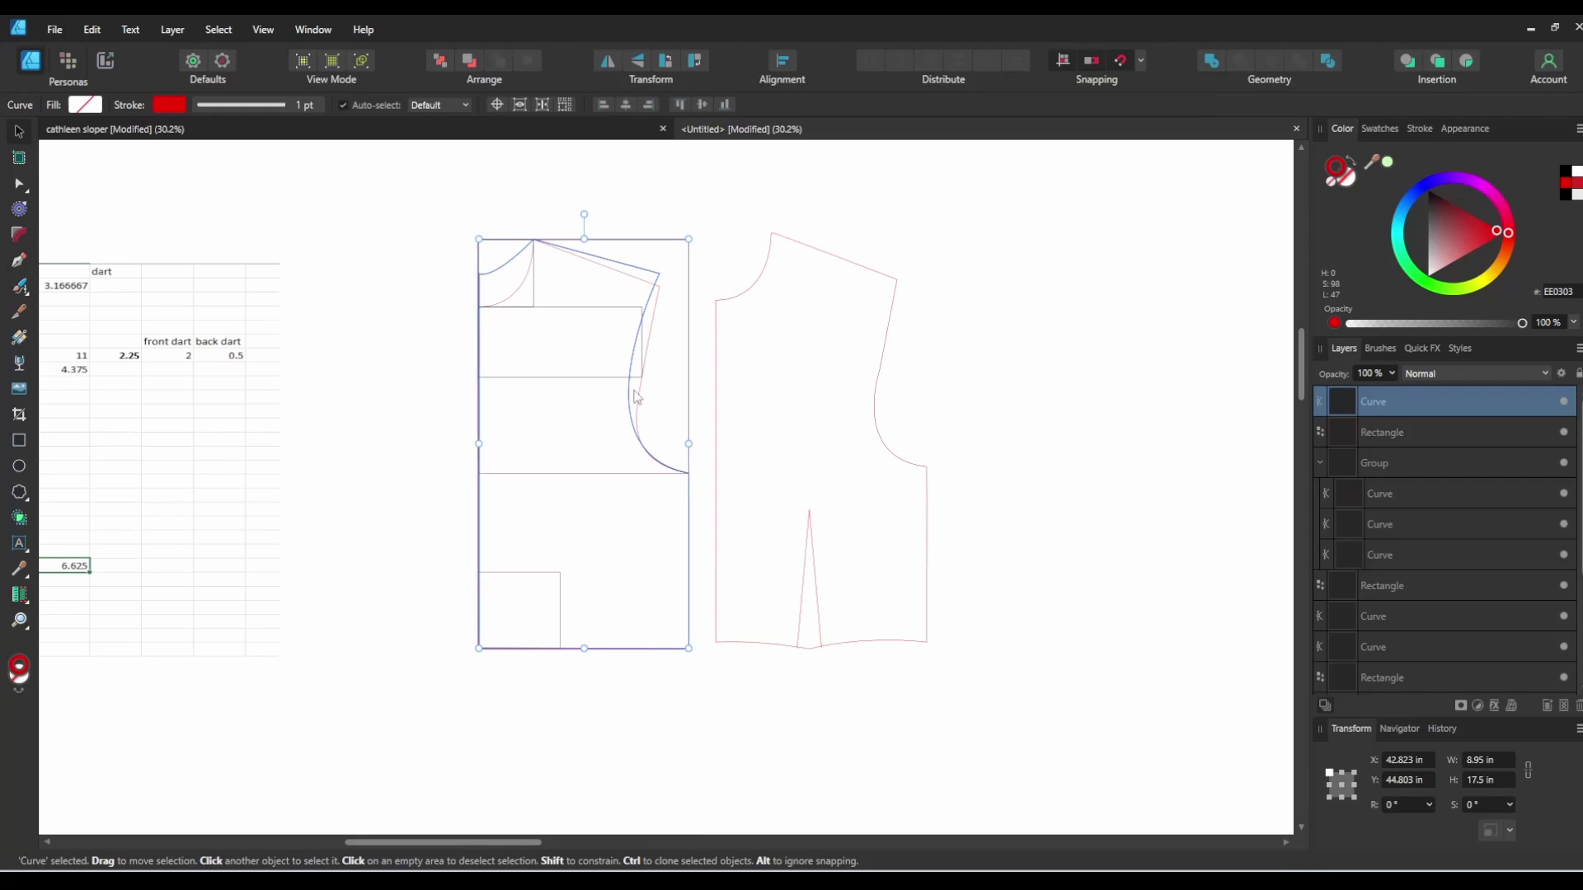
drag(640, 338, 1130, 338)
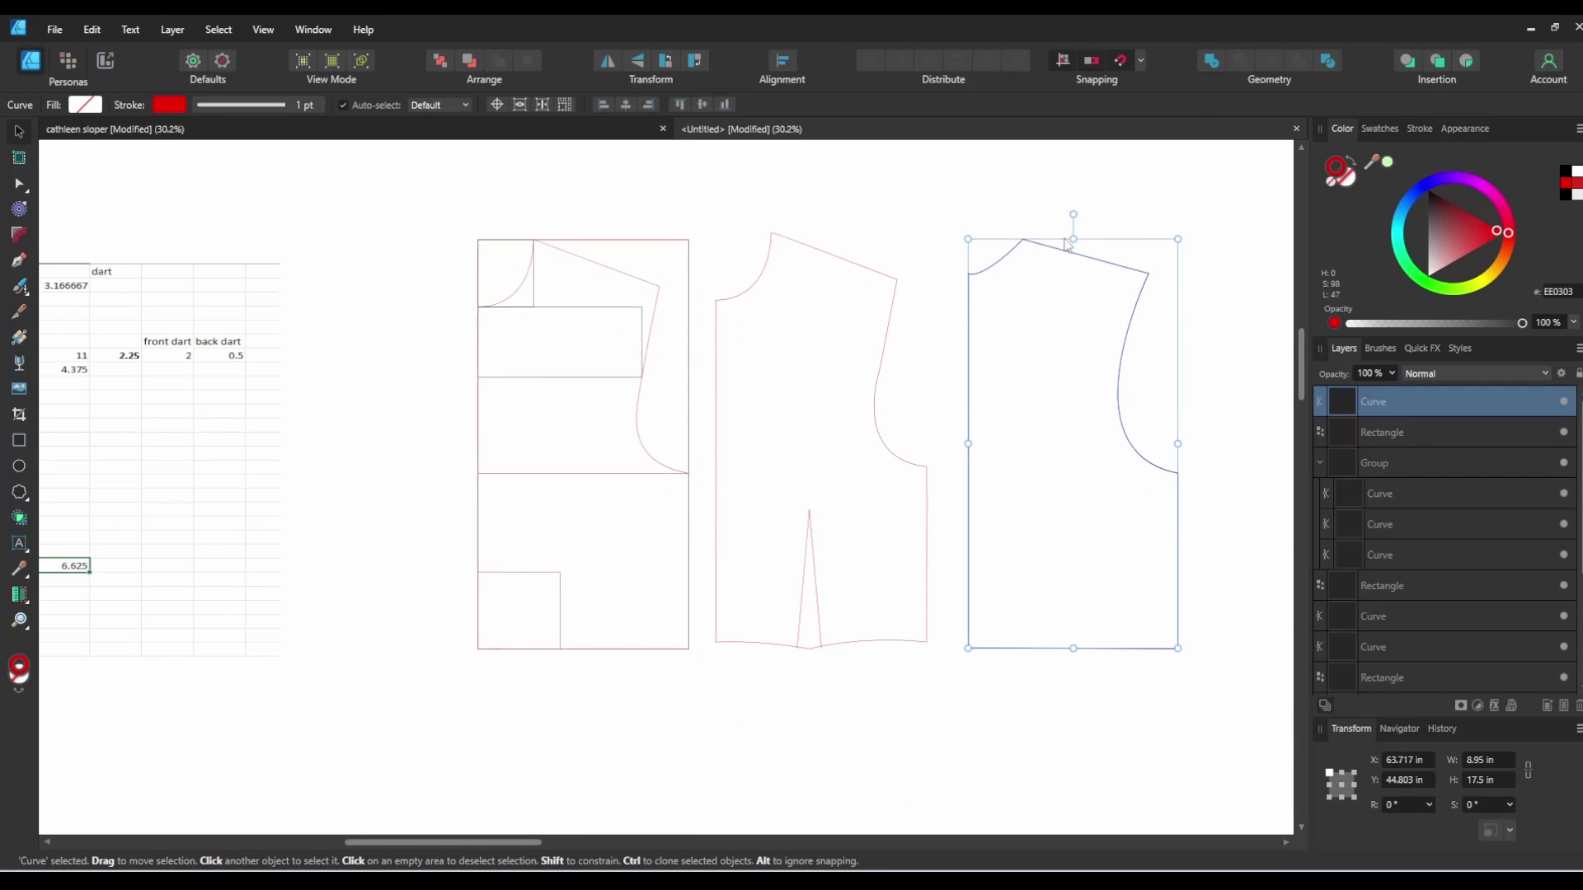
click(608, 61)
drag(1058, 271, 1011, 264)
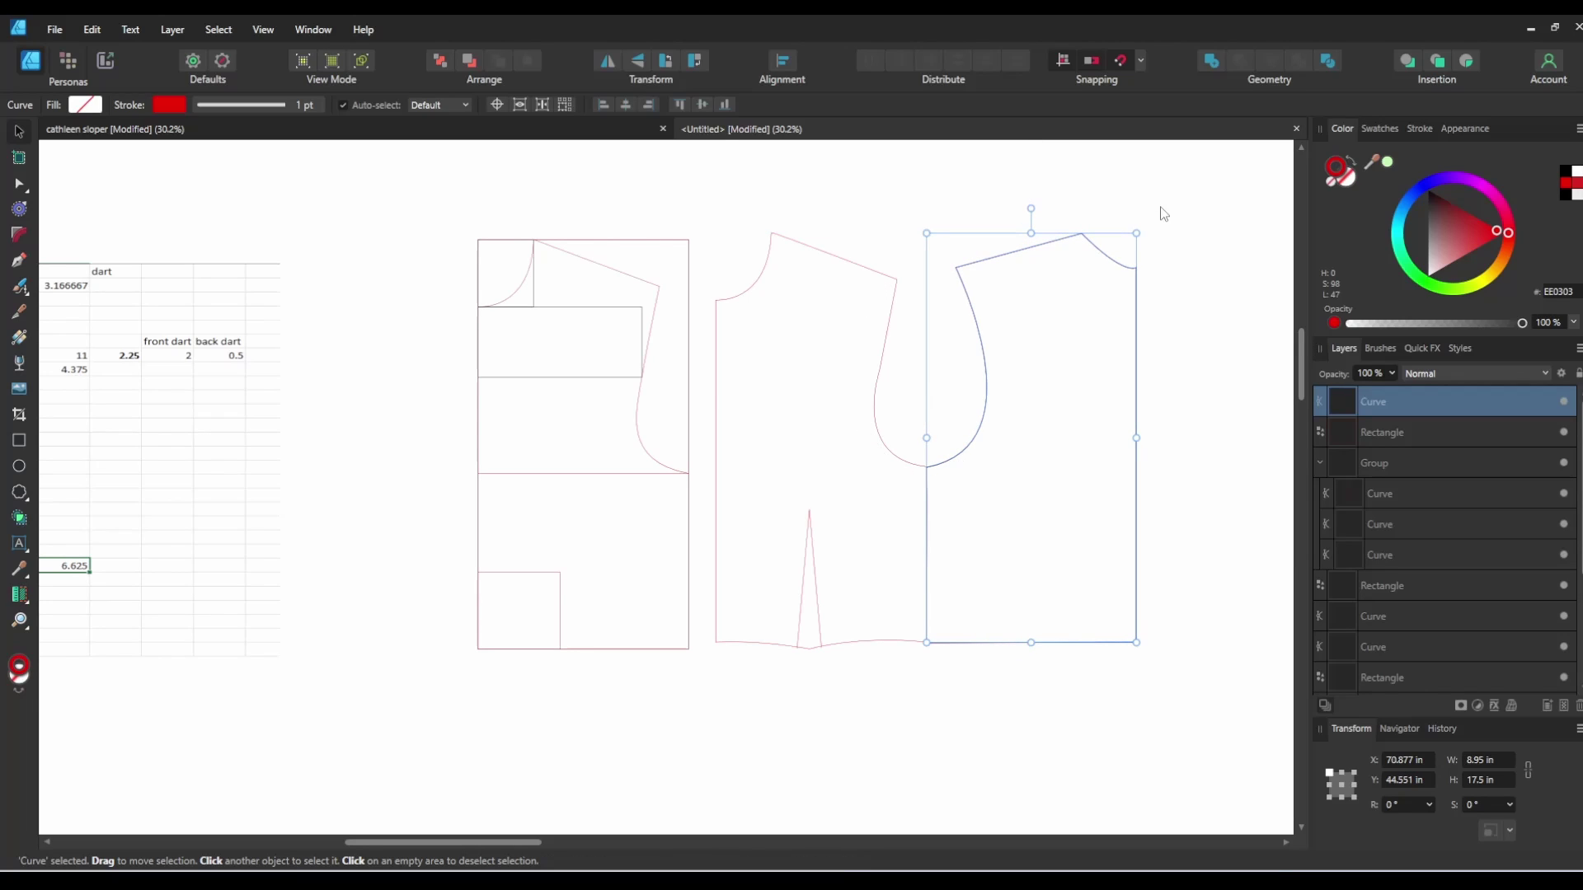
click(614, 62)
Step: Reselect the traced piece and flip it horizontally so its armhole faces the bodice
scroll(1105, 328, down, 5)
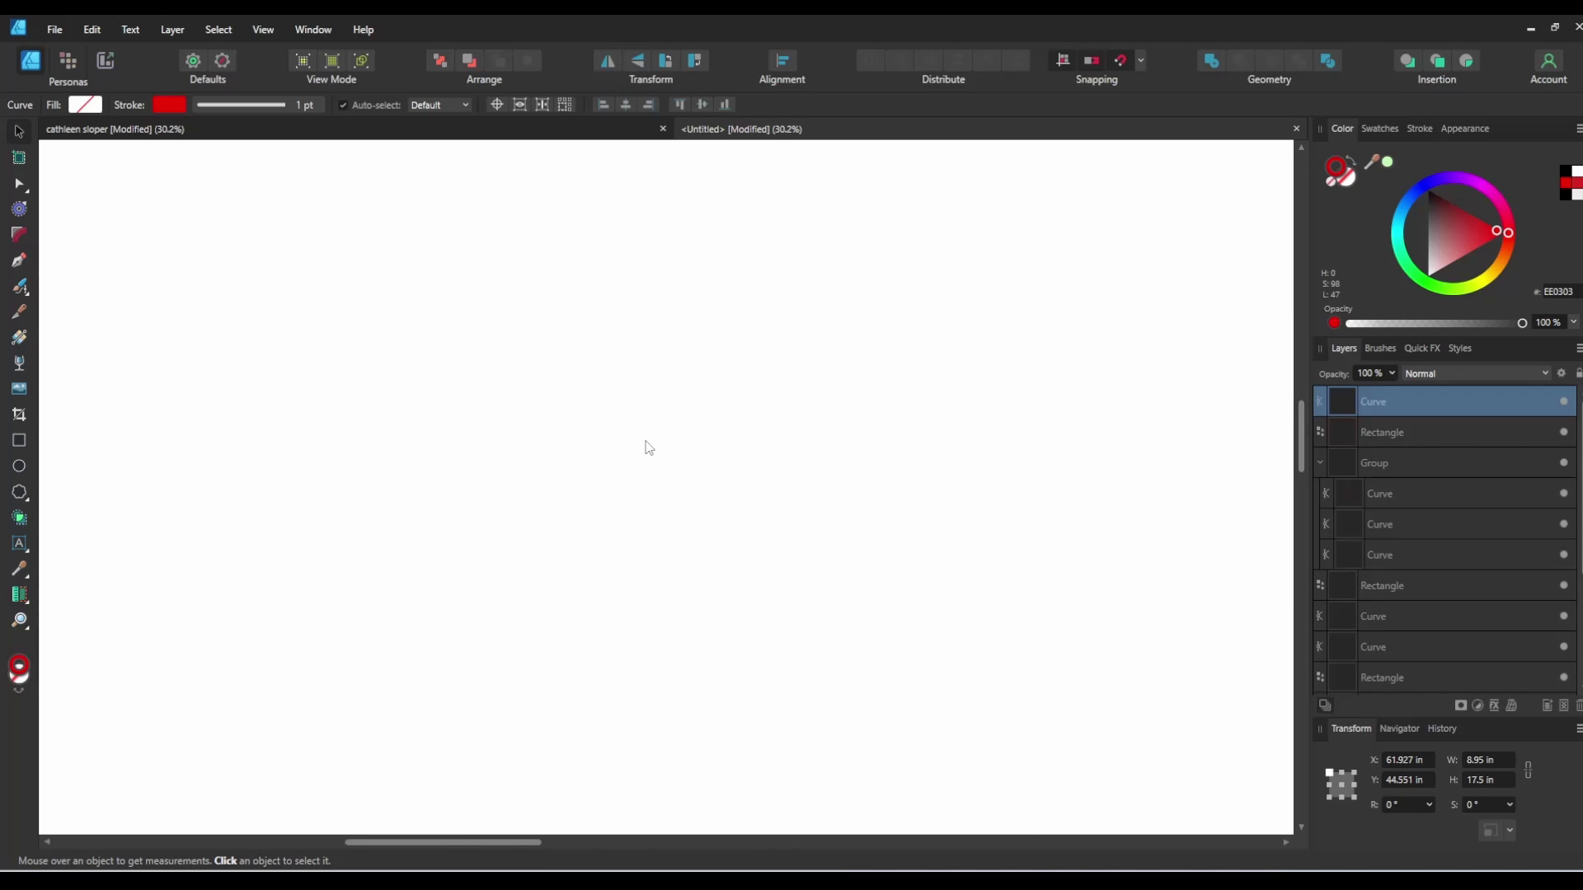
scroll(646, 445, down, 2)
scroll(827, 397, up, 3)
scroll(911, 434, up, 4)
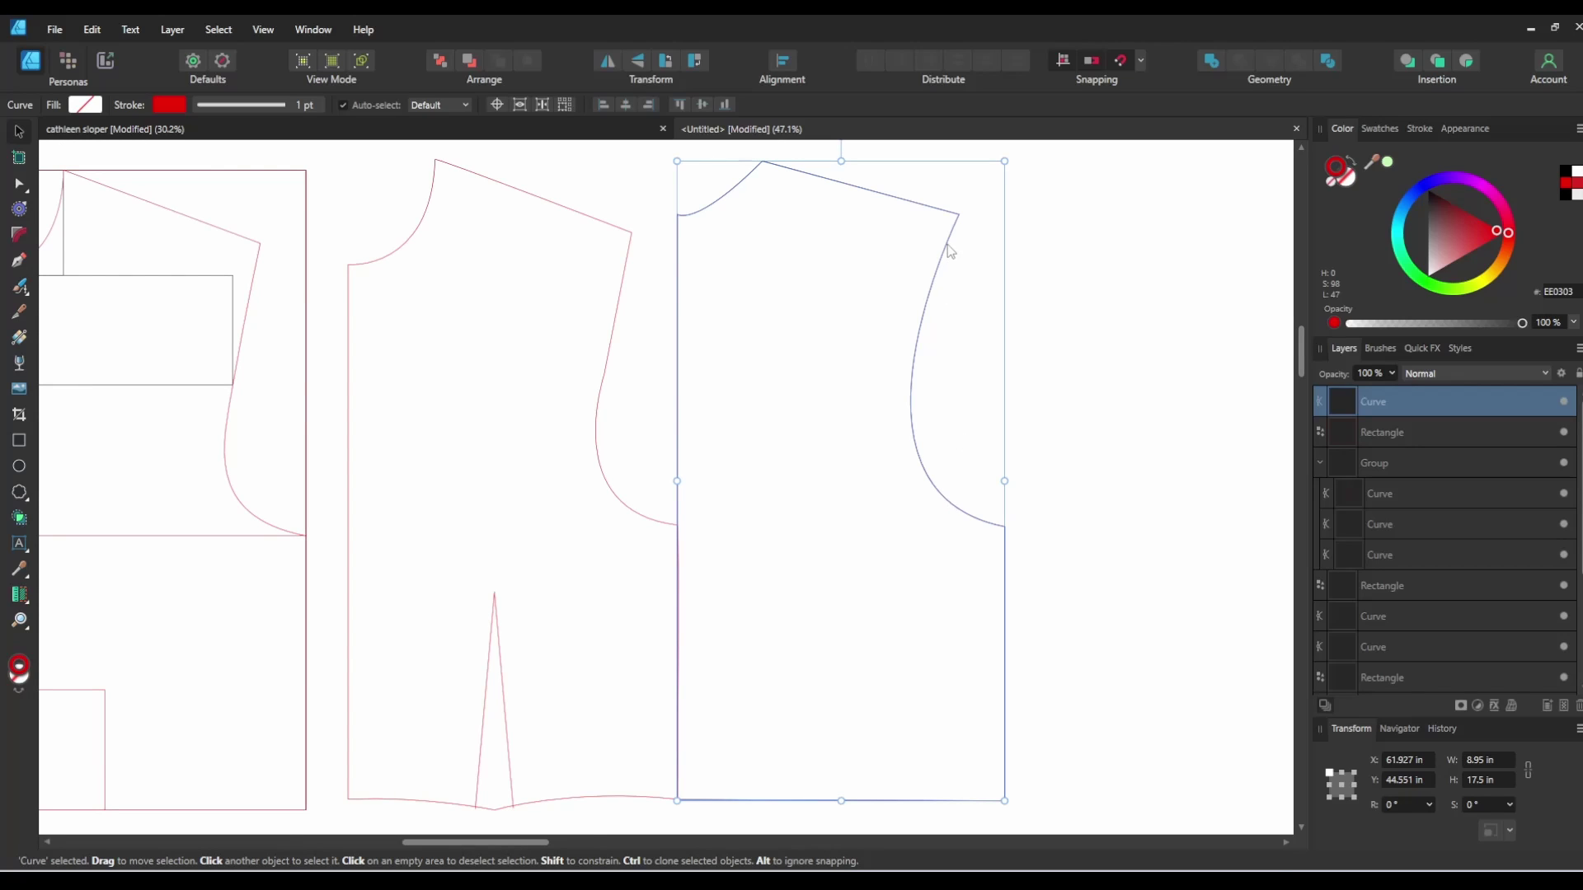
click(1014, 288)
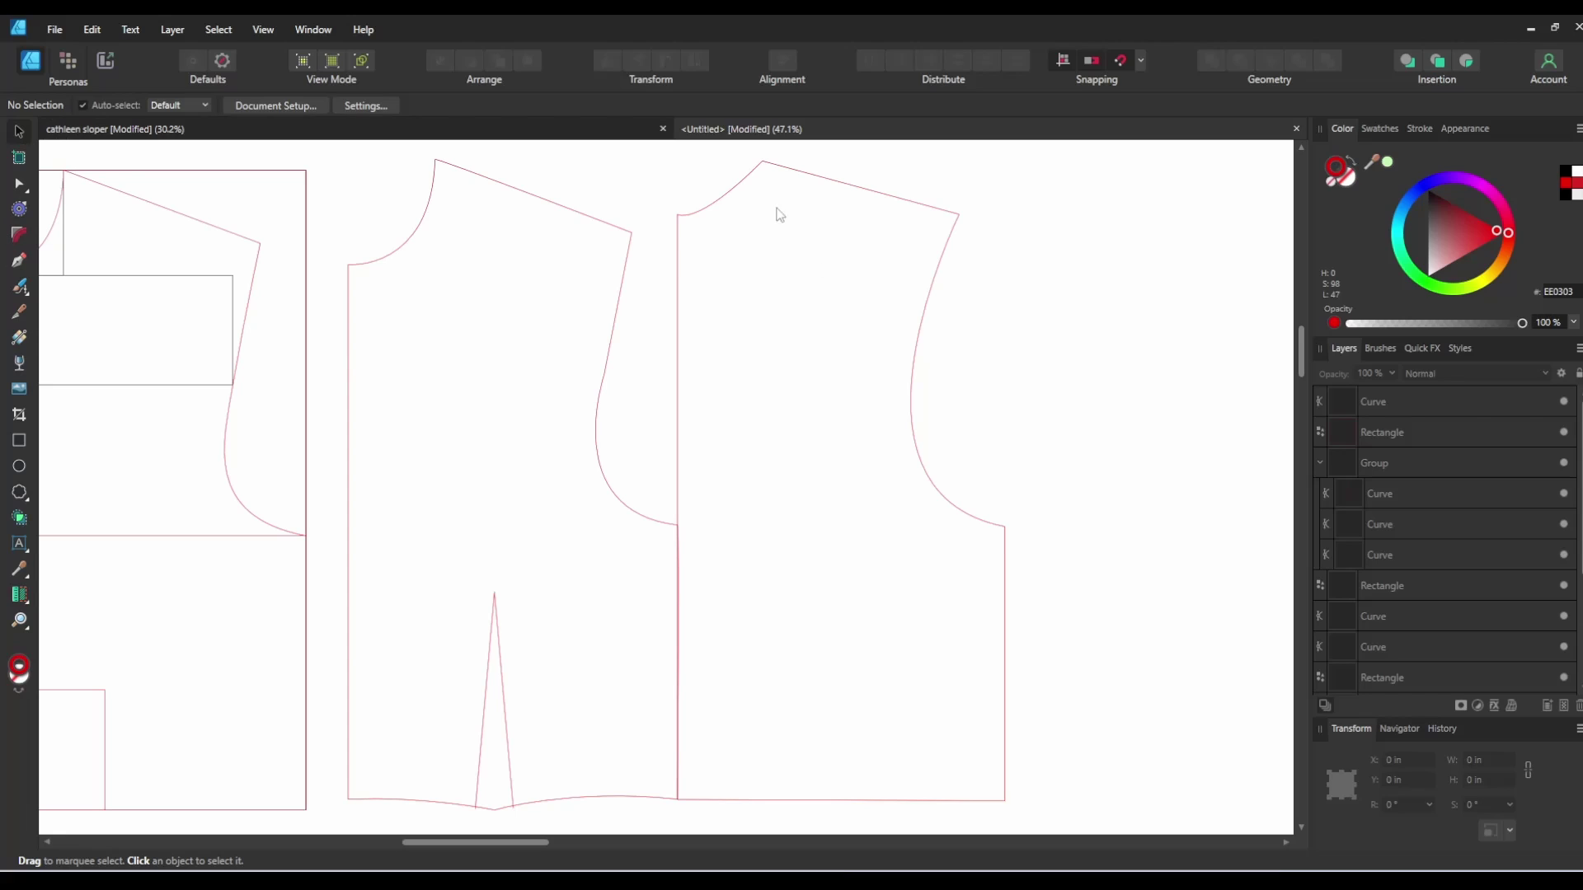
click(819, 176)
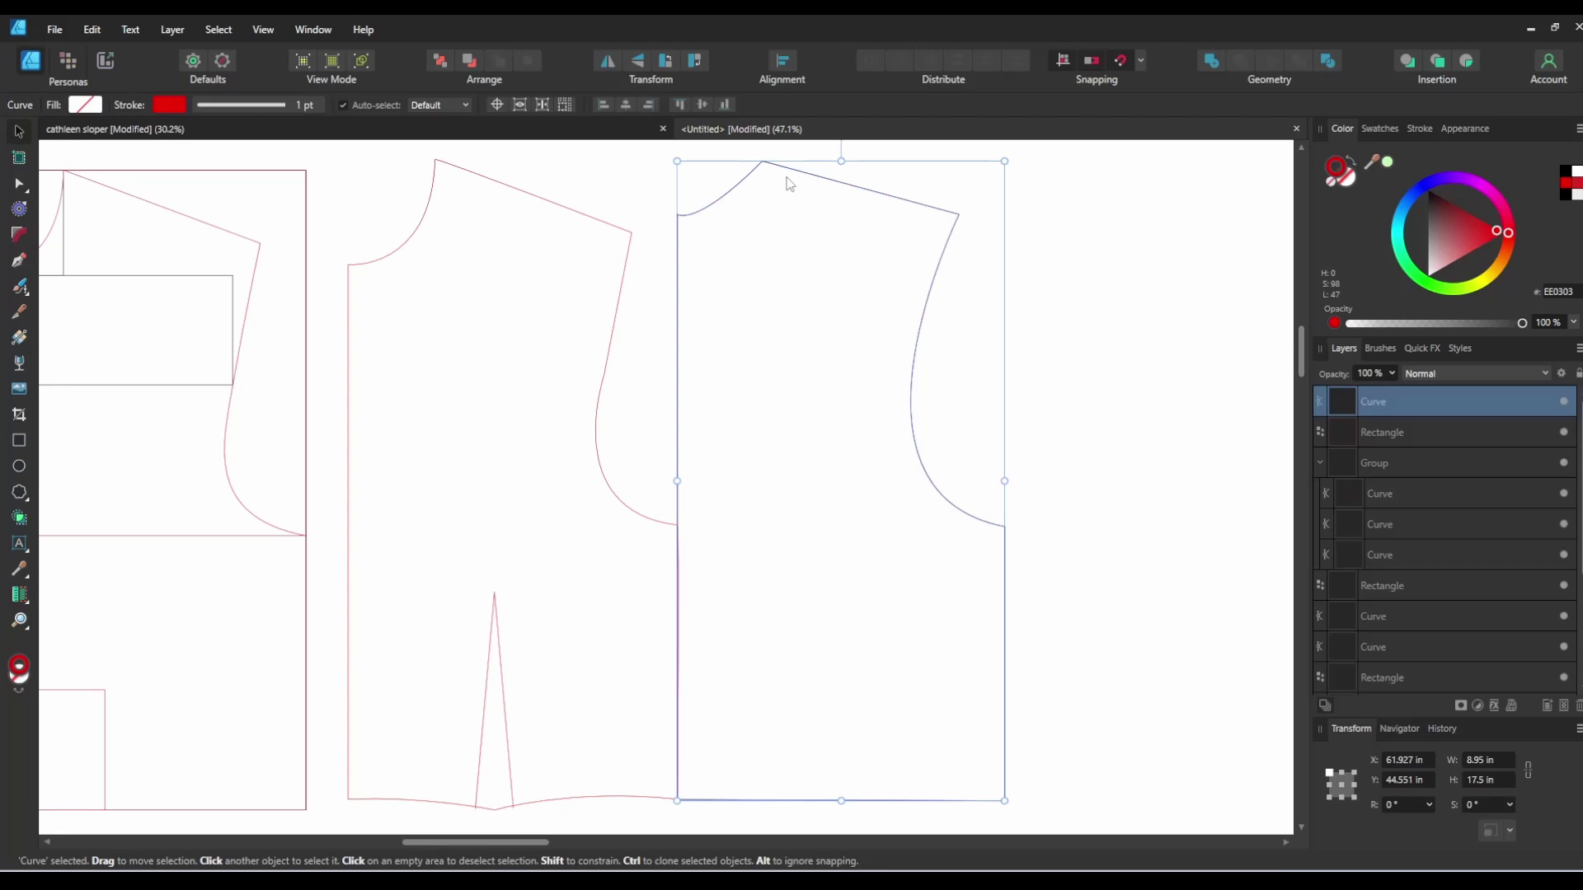
click(606, 58)
click(732, 530)
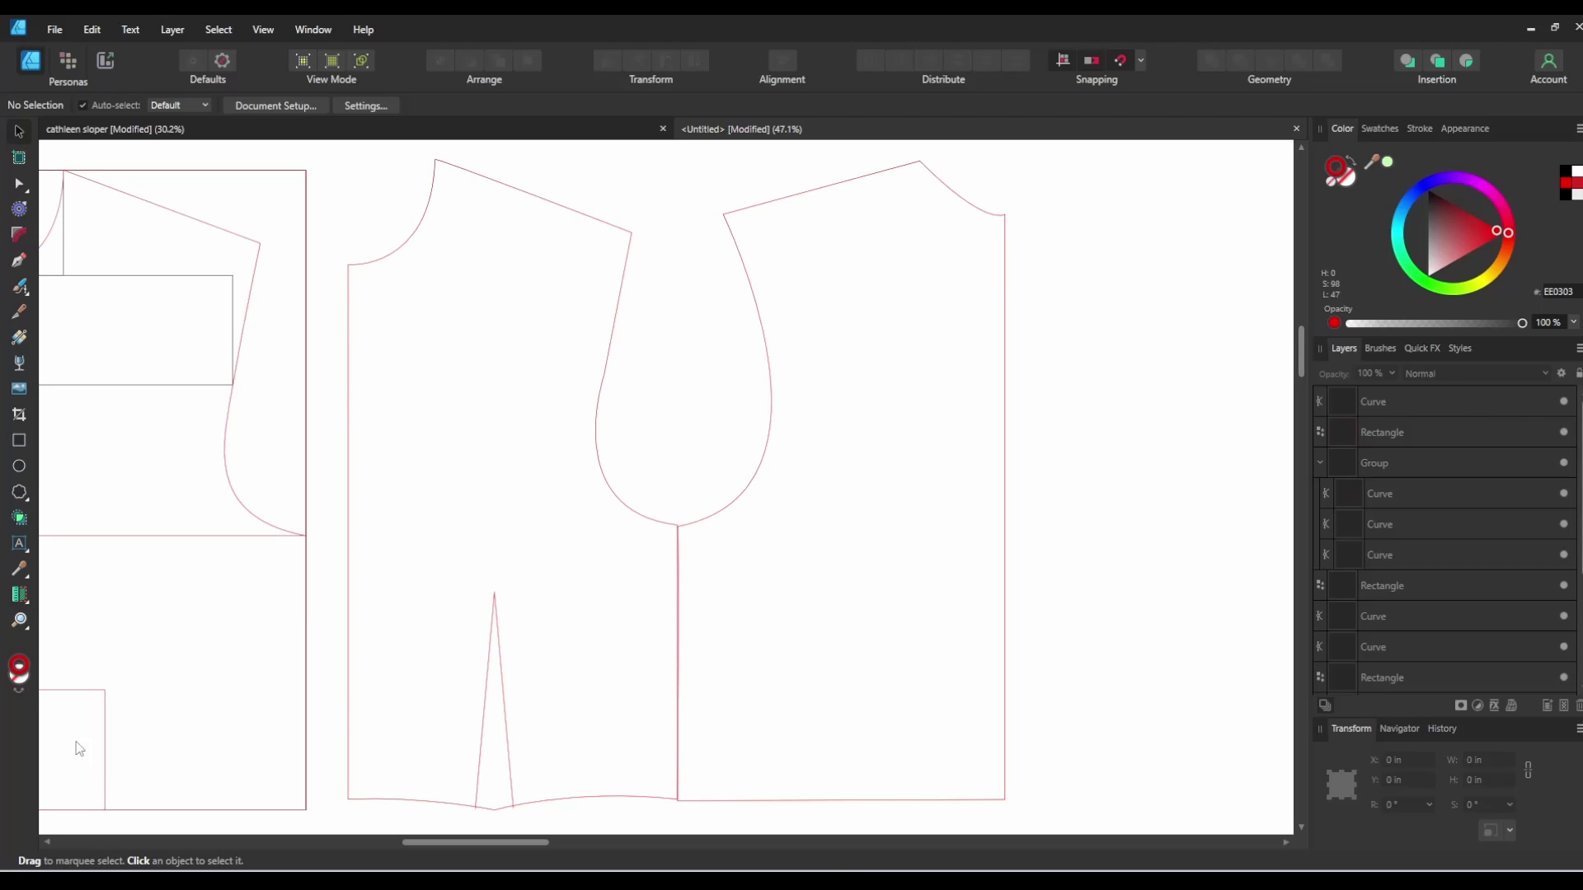
click(19, 260)
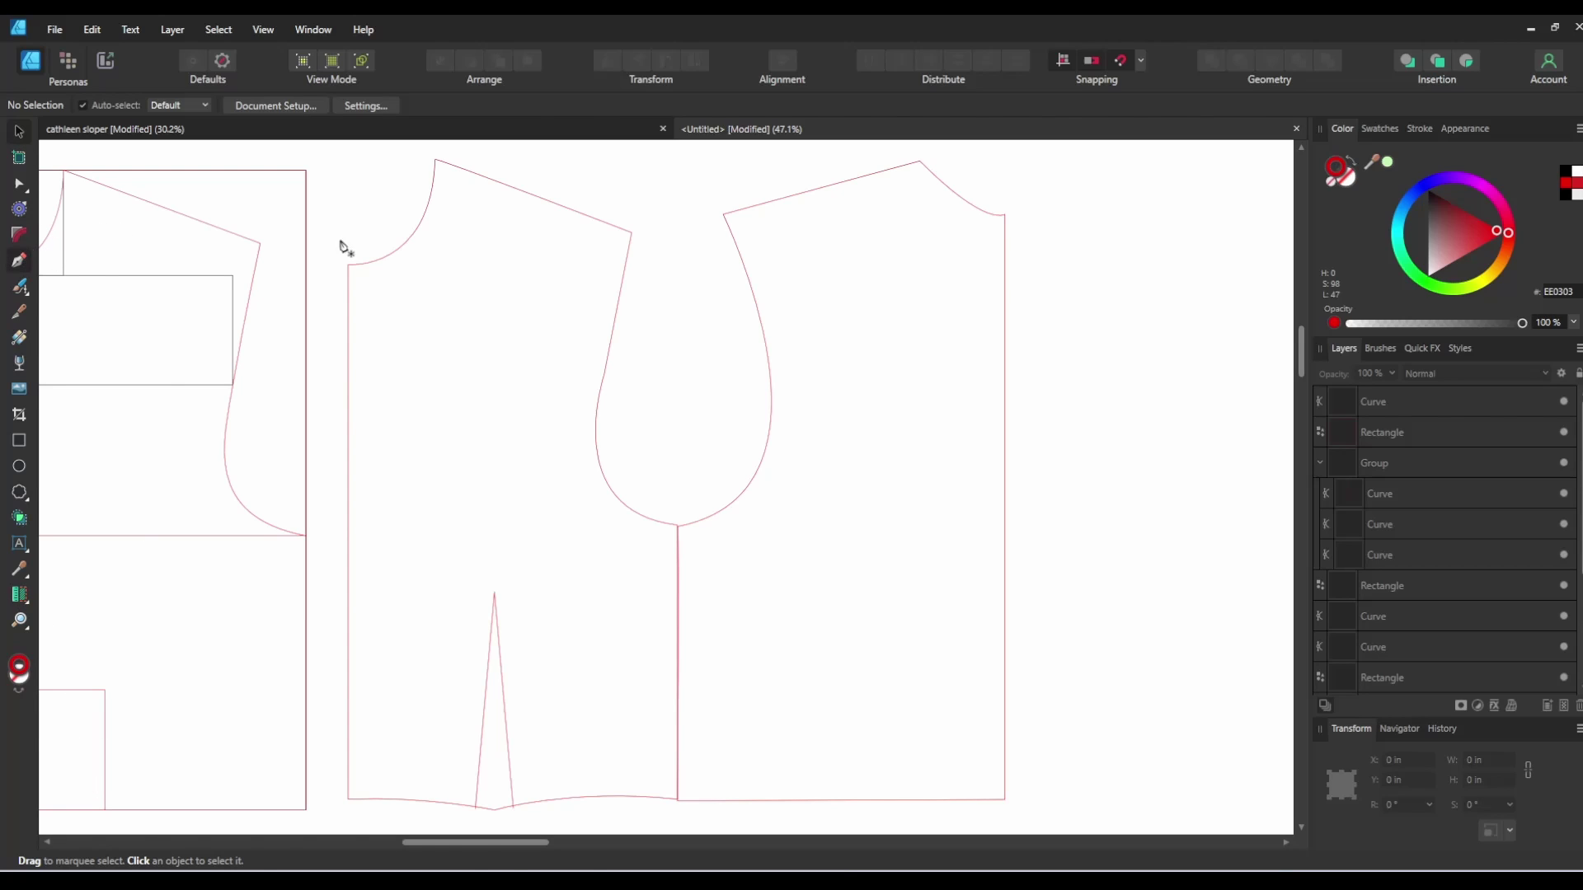
Step: Draw a pen curve along both armholes, from the bodice shoulder point to the other shoulder corner
click(633, 234)
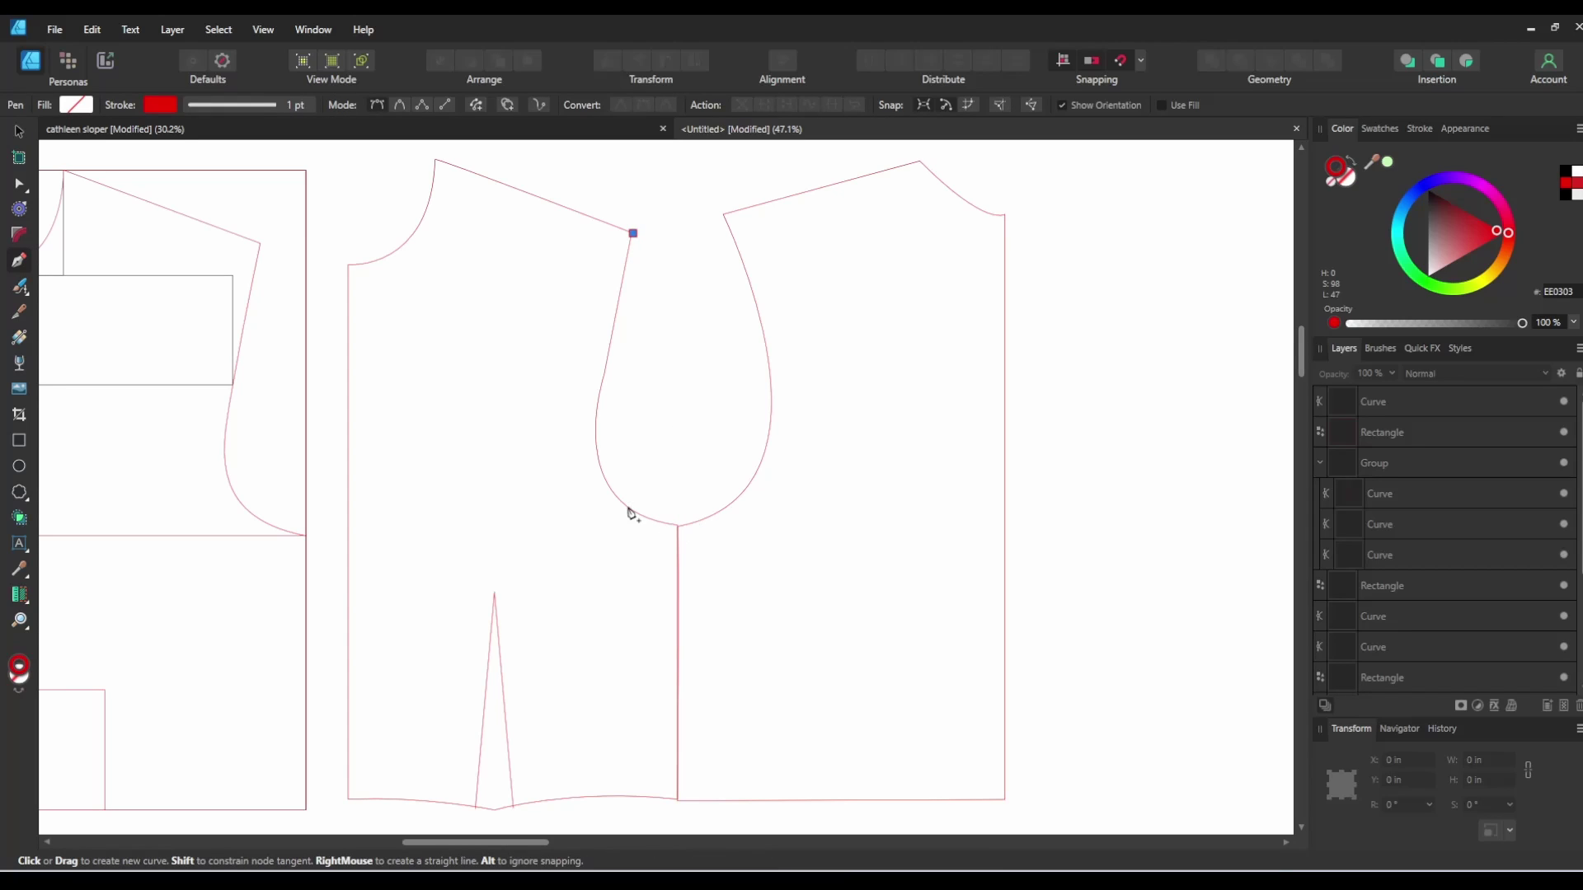
drag(600, 461, 617, 499)
drag(764, 461, 837, 329)
key(ctrl+z)
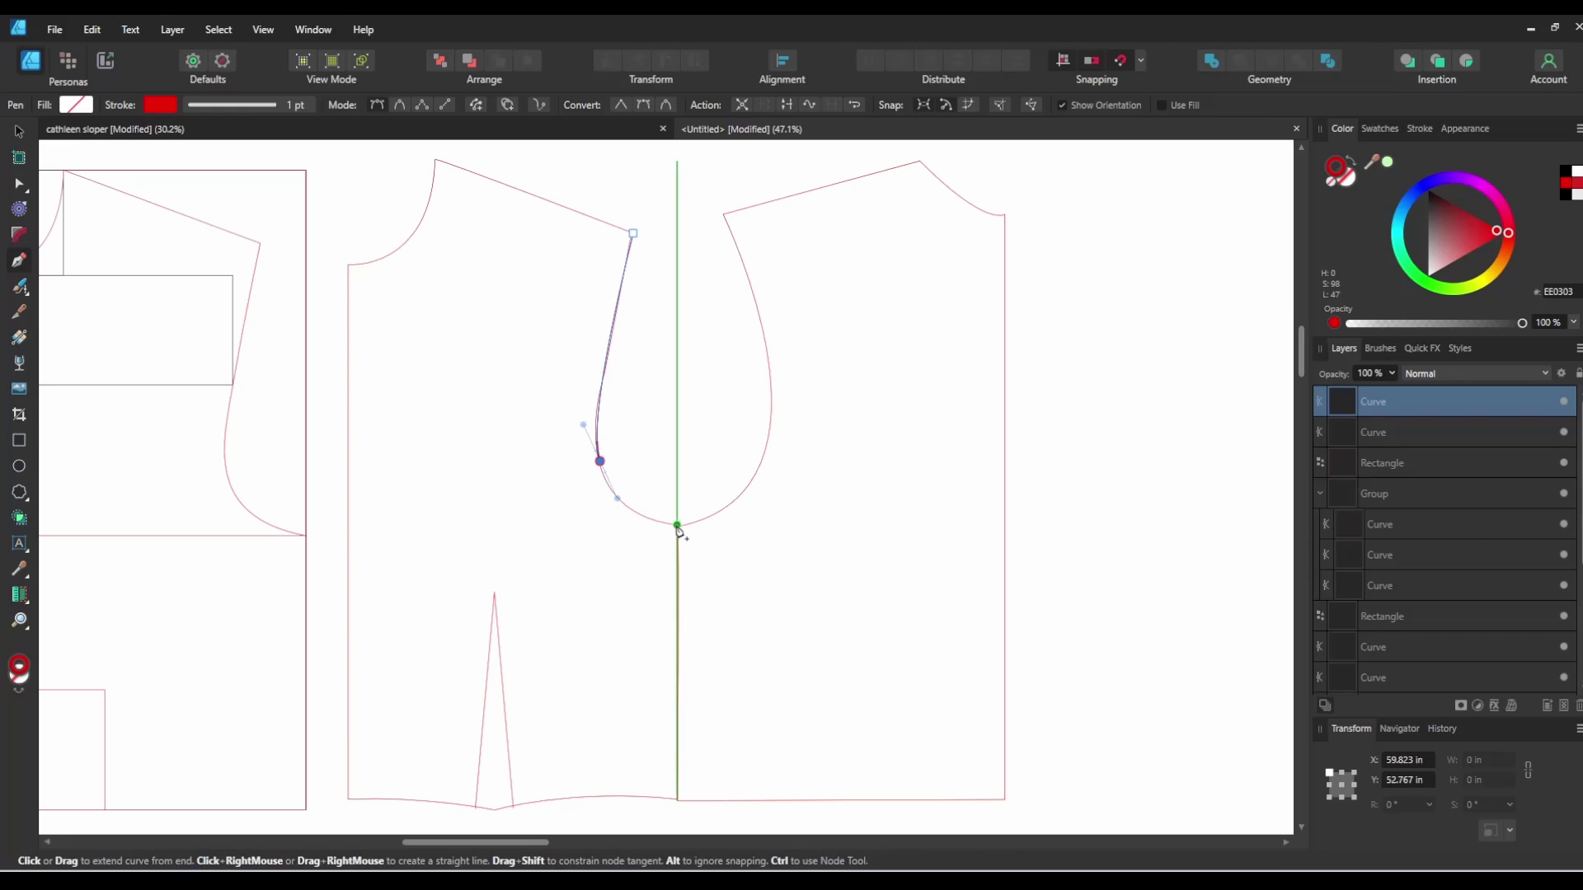
drag(677, 527, 728, 529)
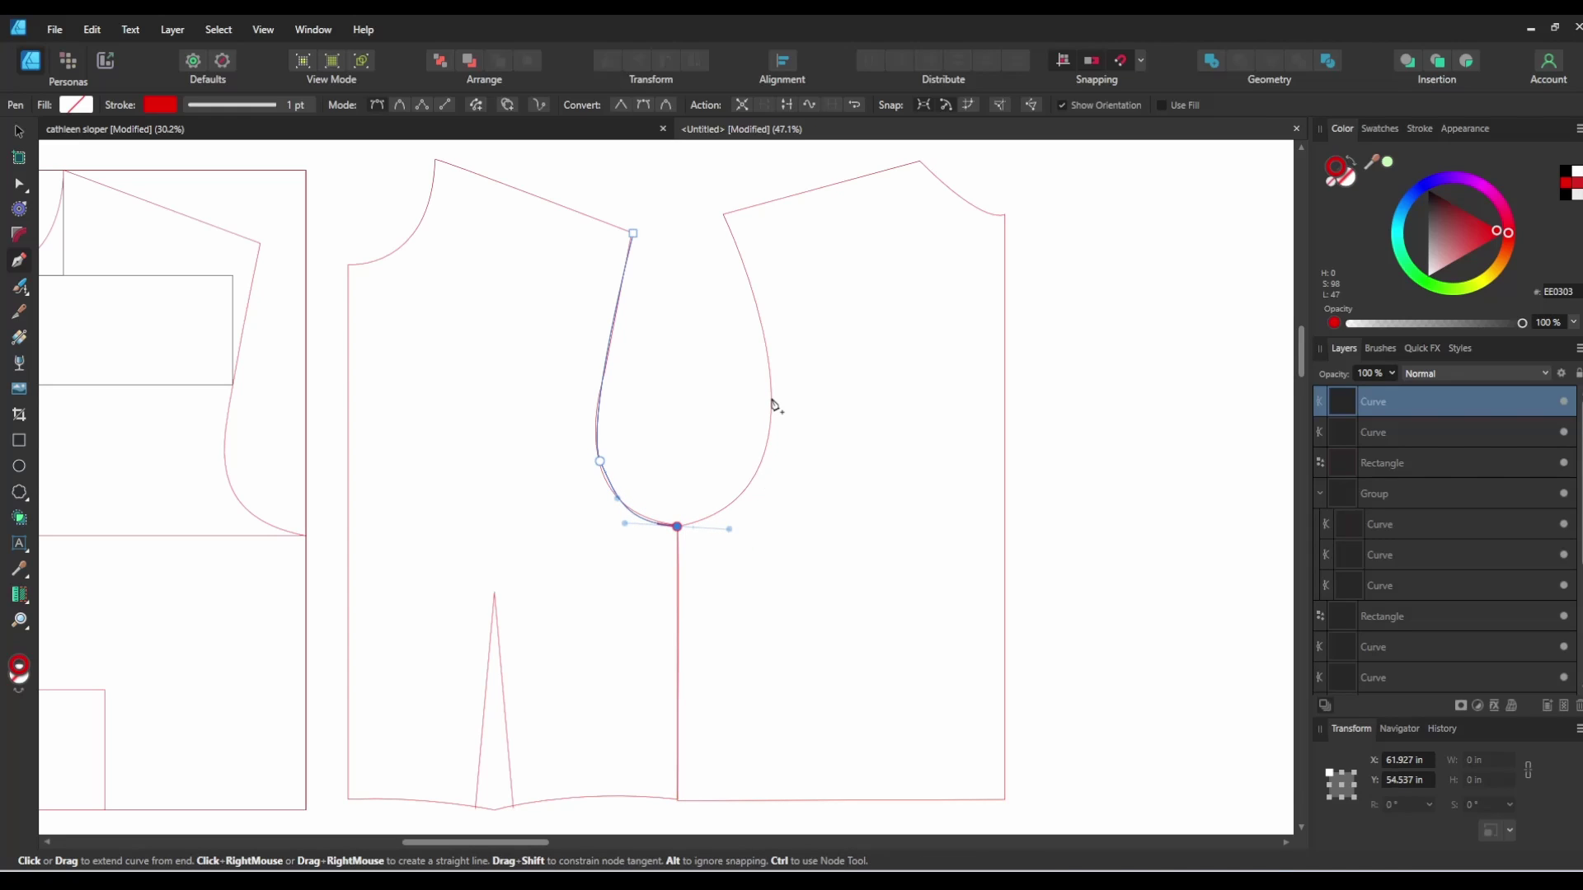
drag(772, 400, 763, 340)
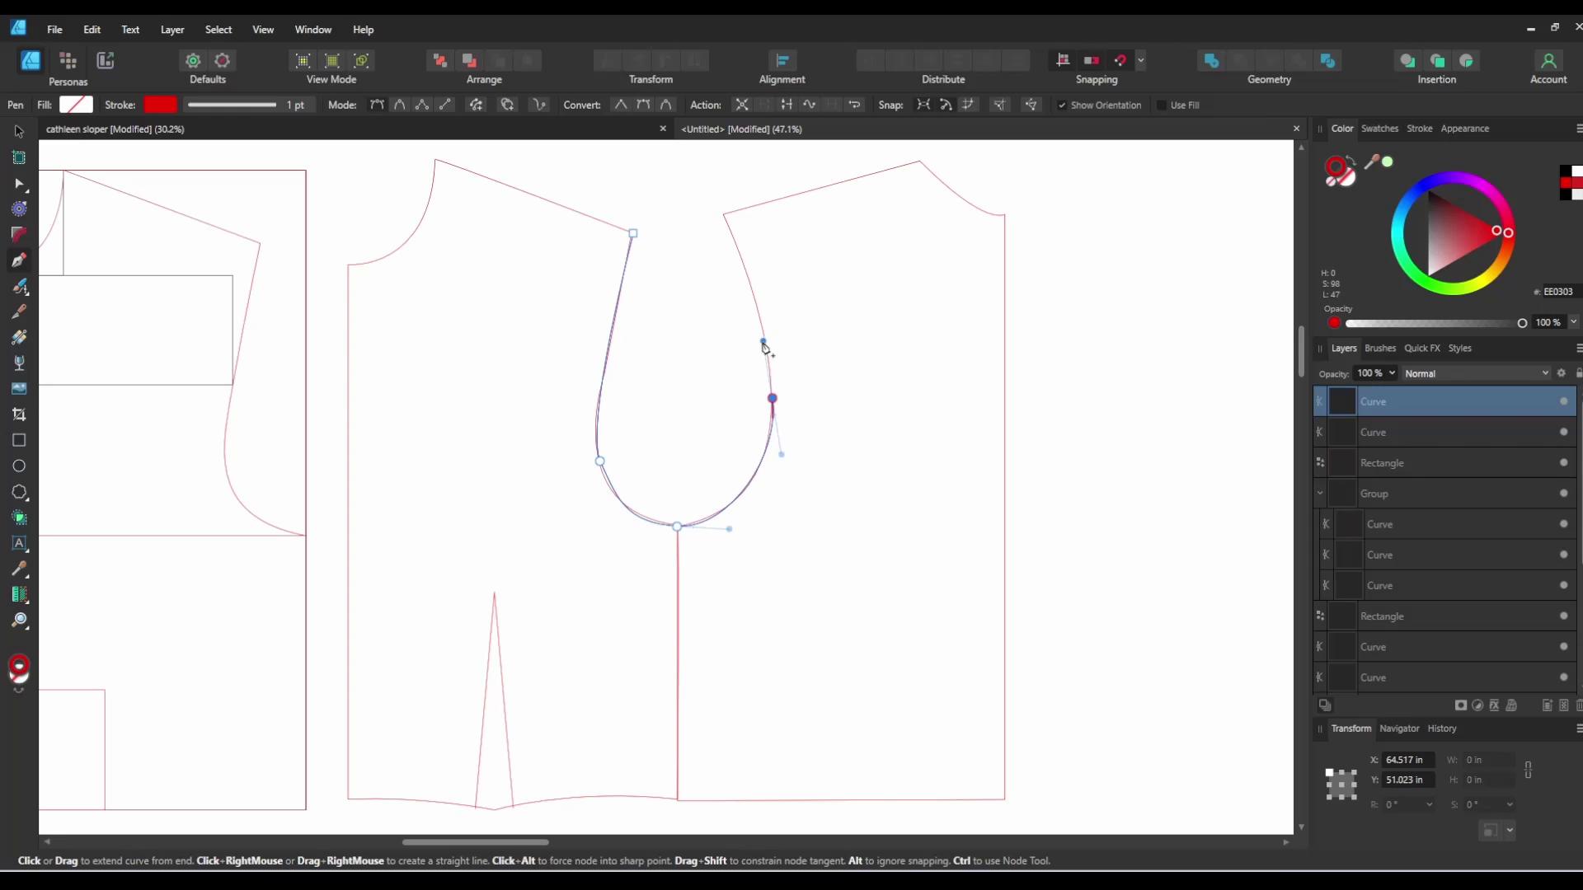
click(724, 214)
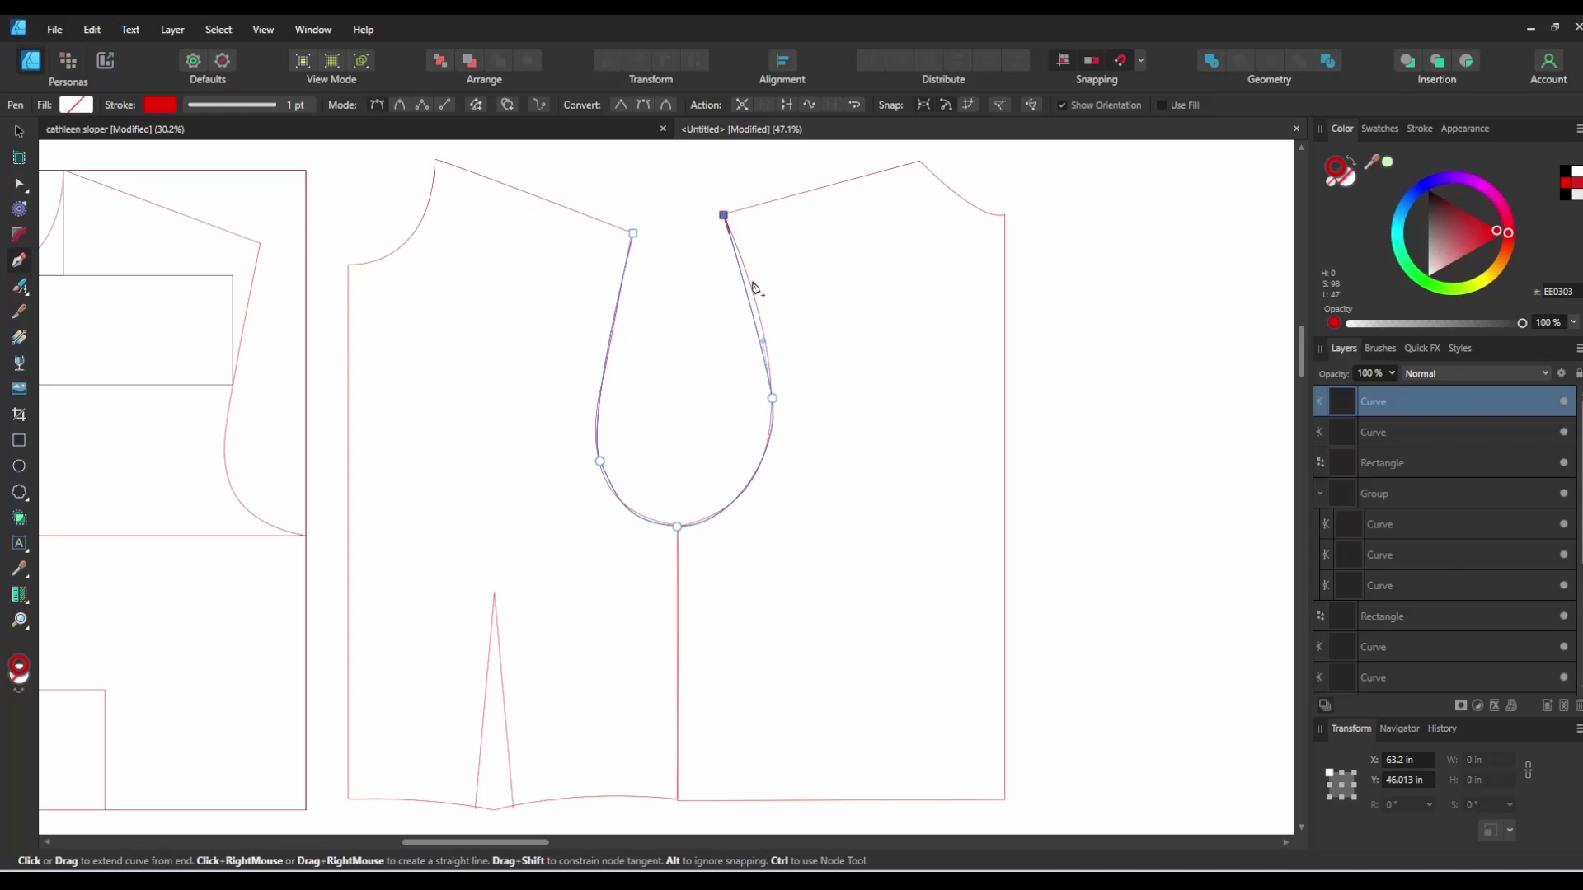
Step: Reshape the right side of the armhole curve with the Node tool, then select the curve
click(18, 131)
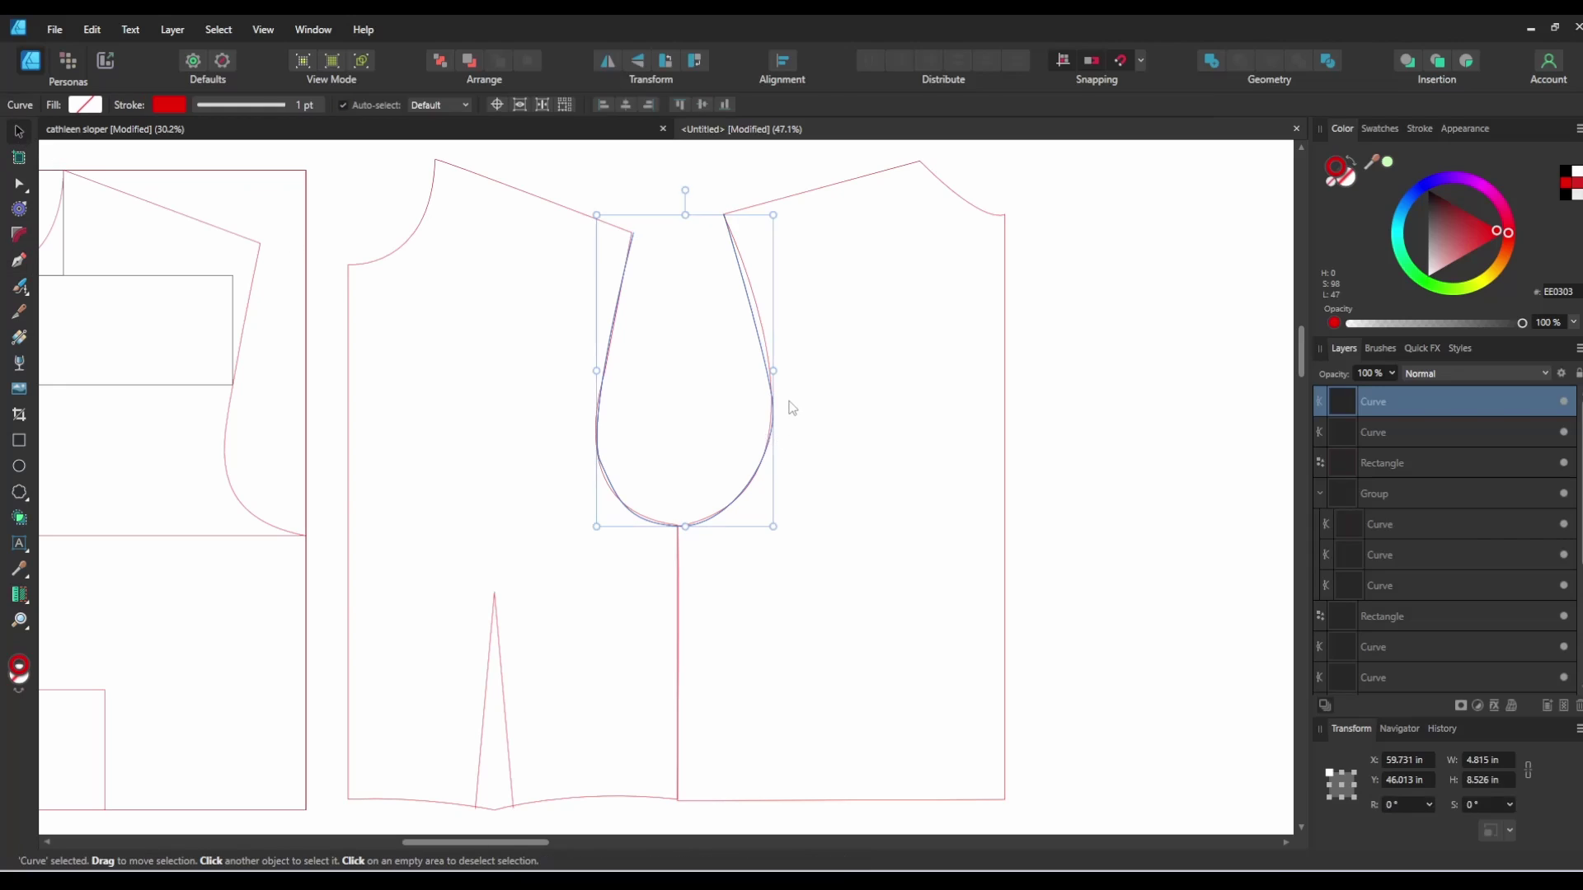
key(a)
click(773, 398)
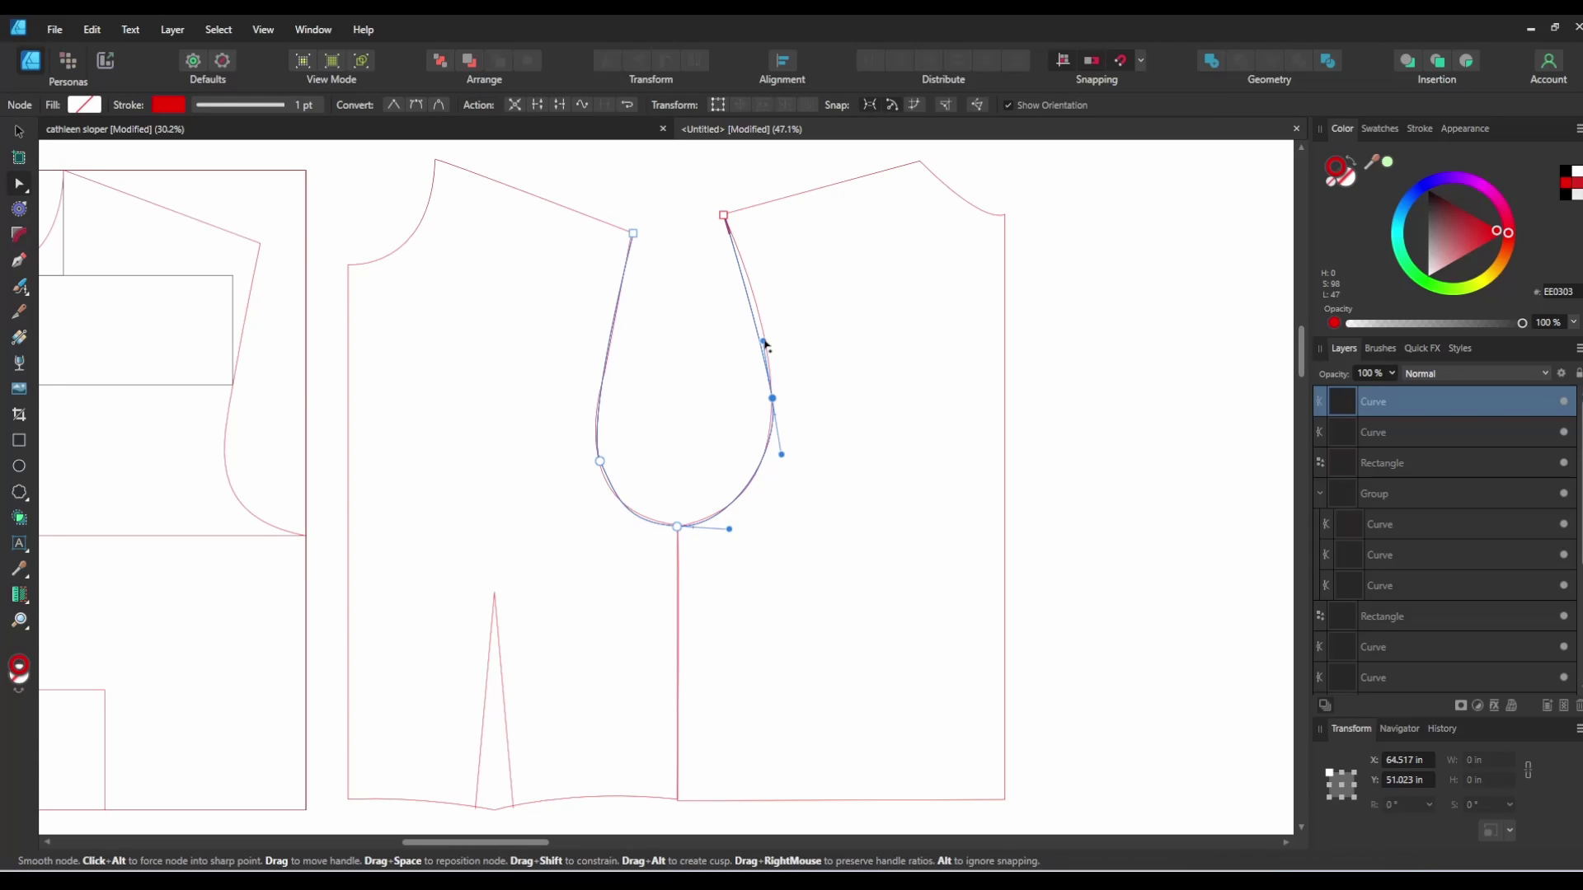
drag(763, 340, 768, 311)
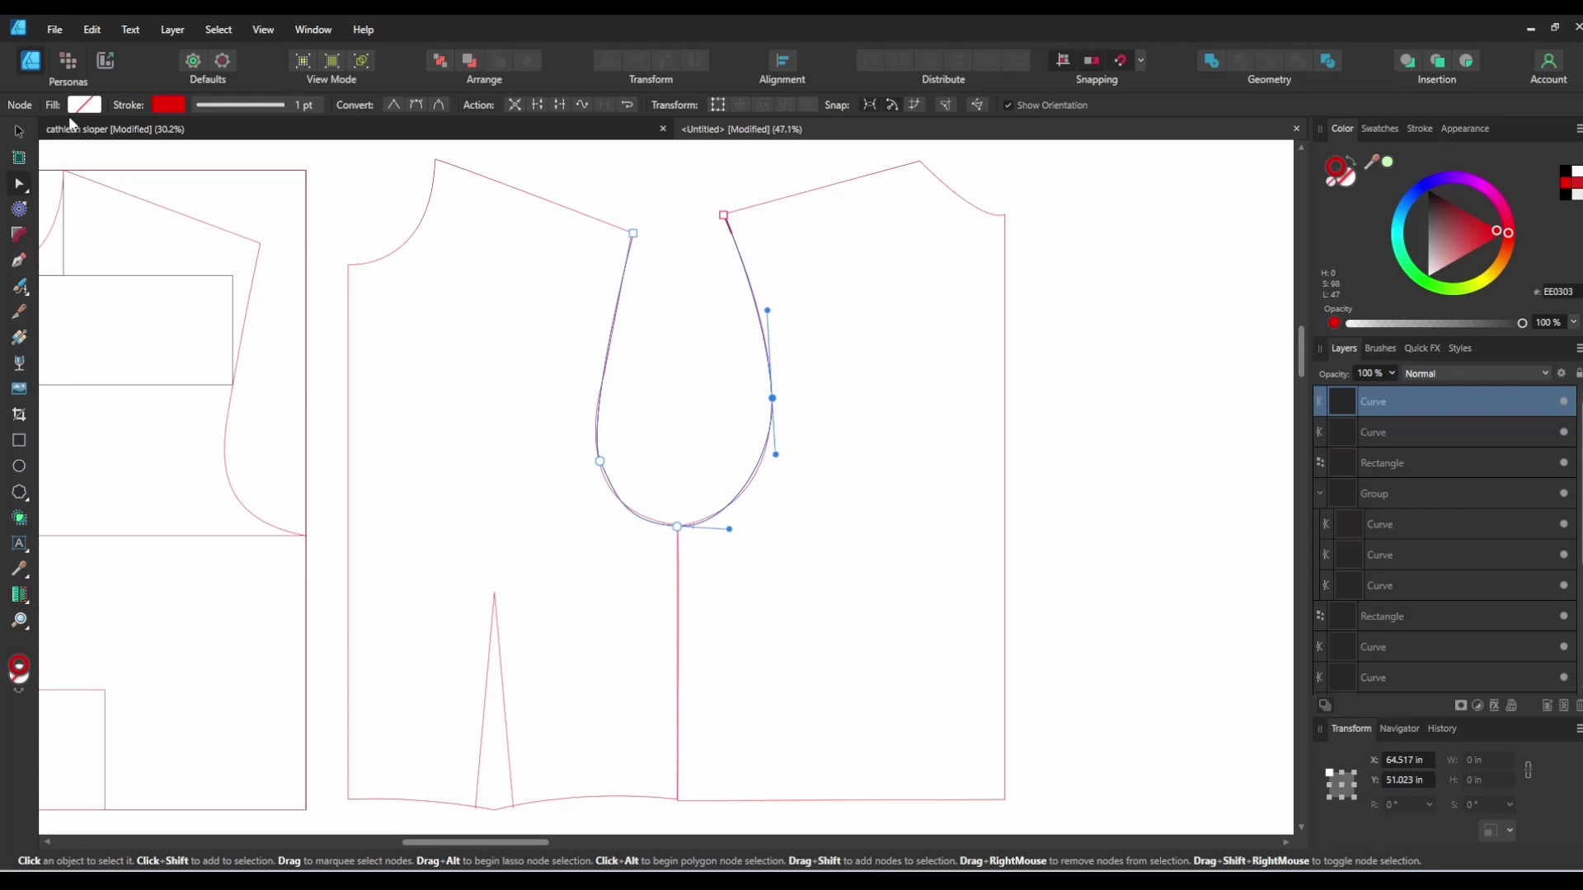
click(19, 131)
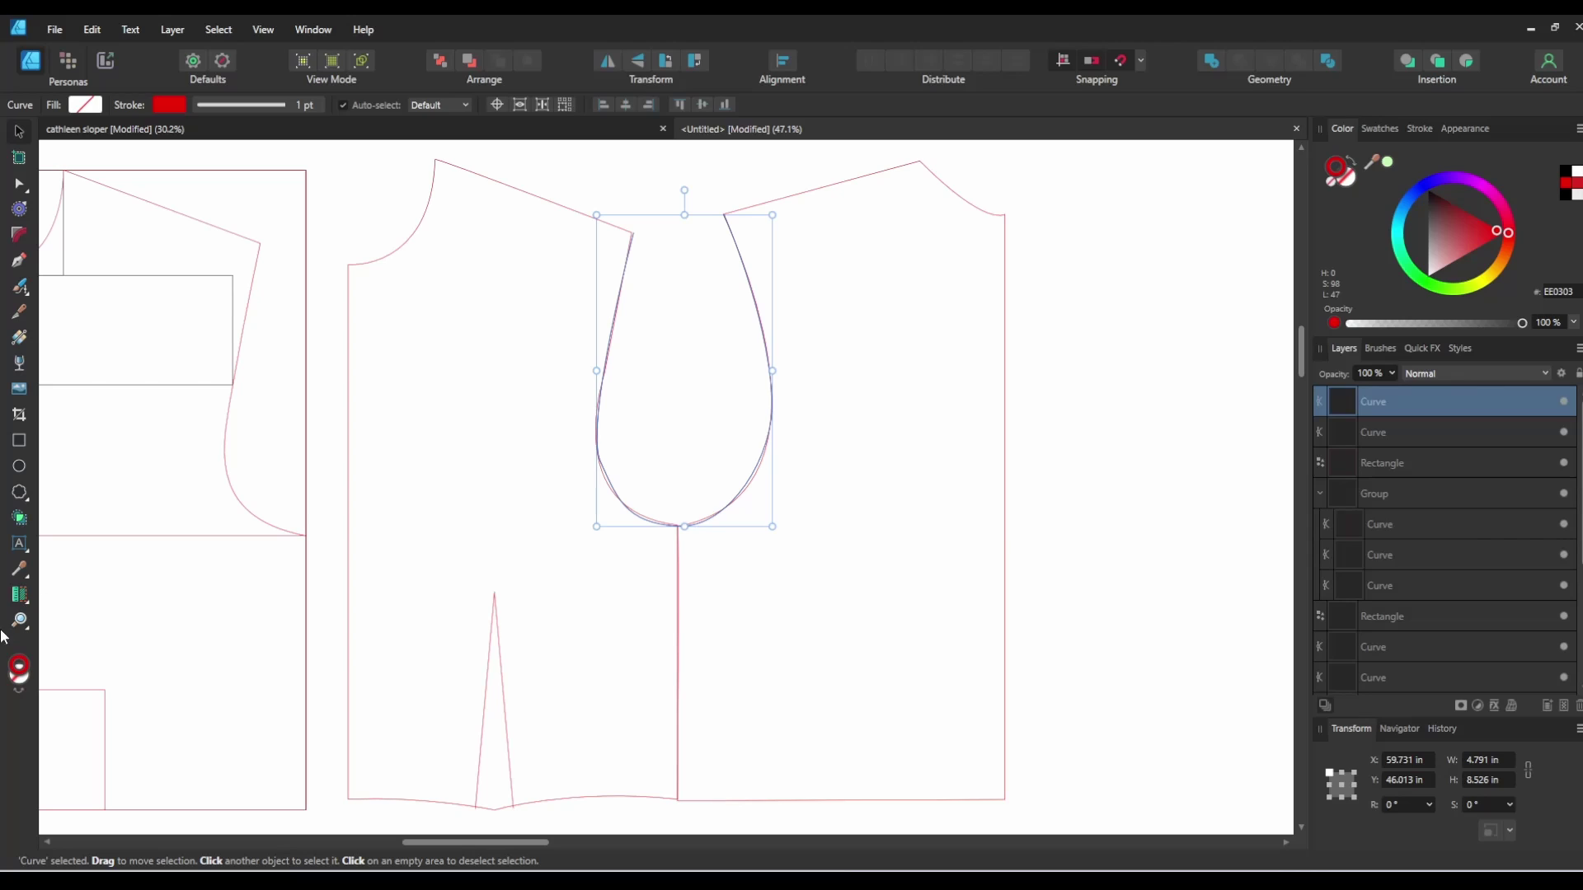
Step: Read the armhole curve's 19.345 in length, then drag the curve up and left onto the left pattern piece
click(19, 595)
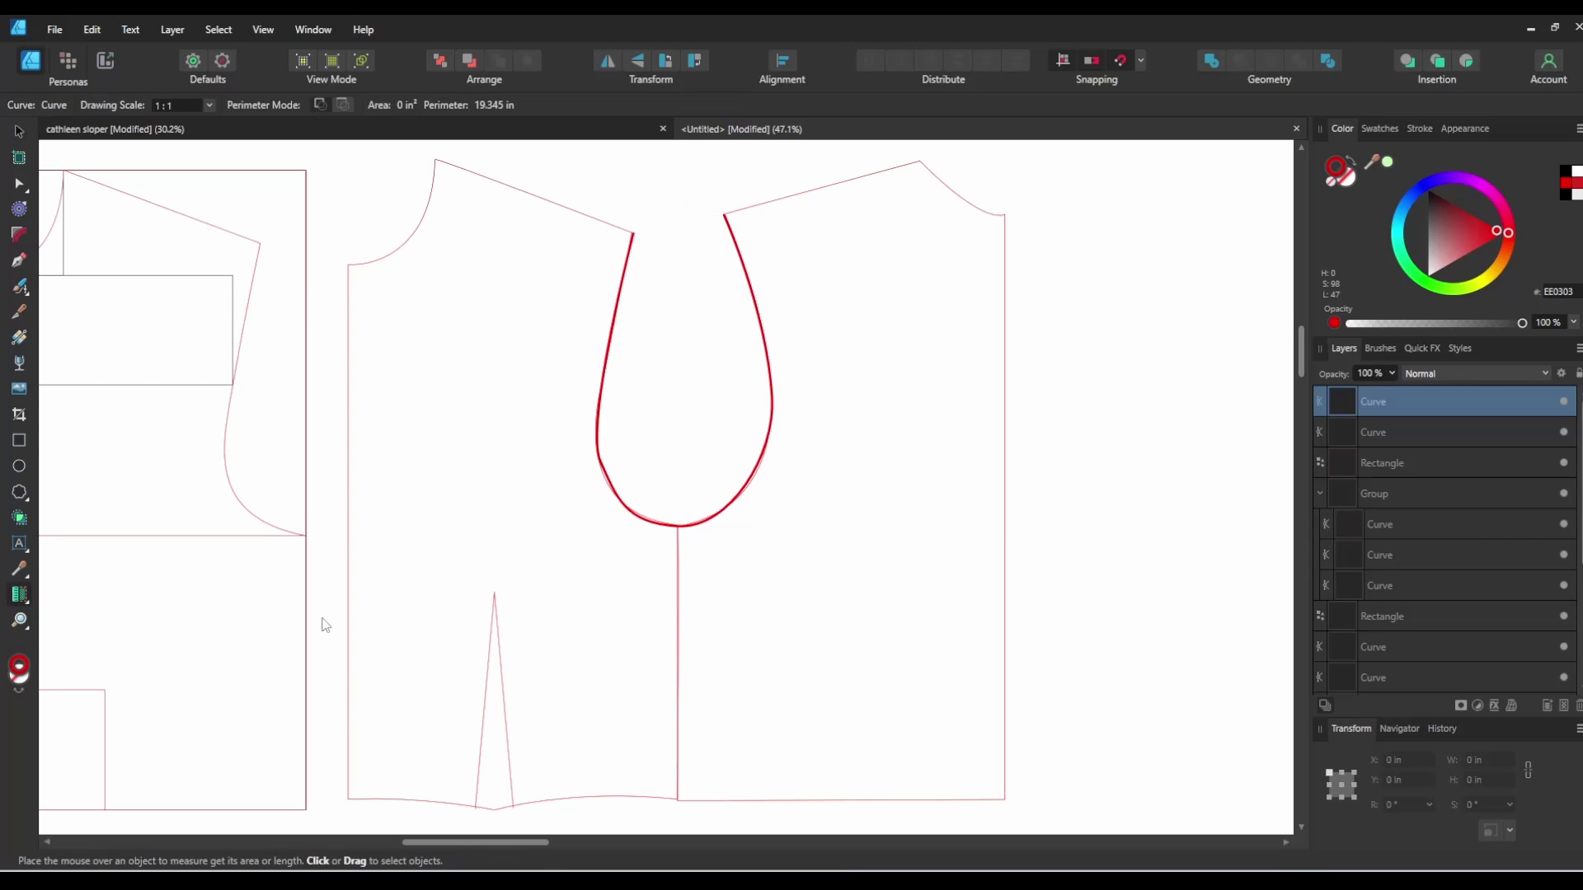
mouse_move(765, 328)
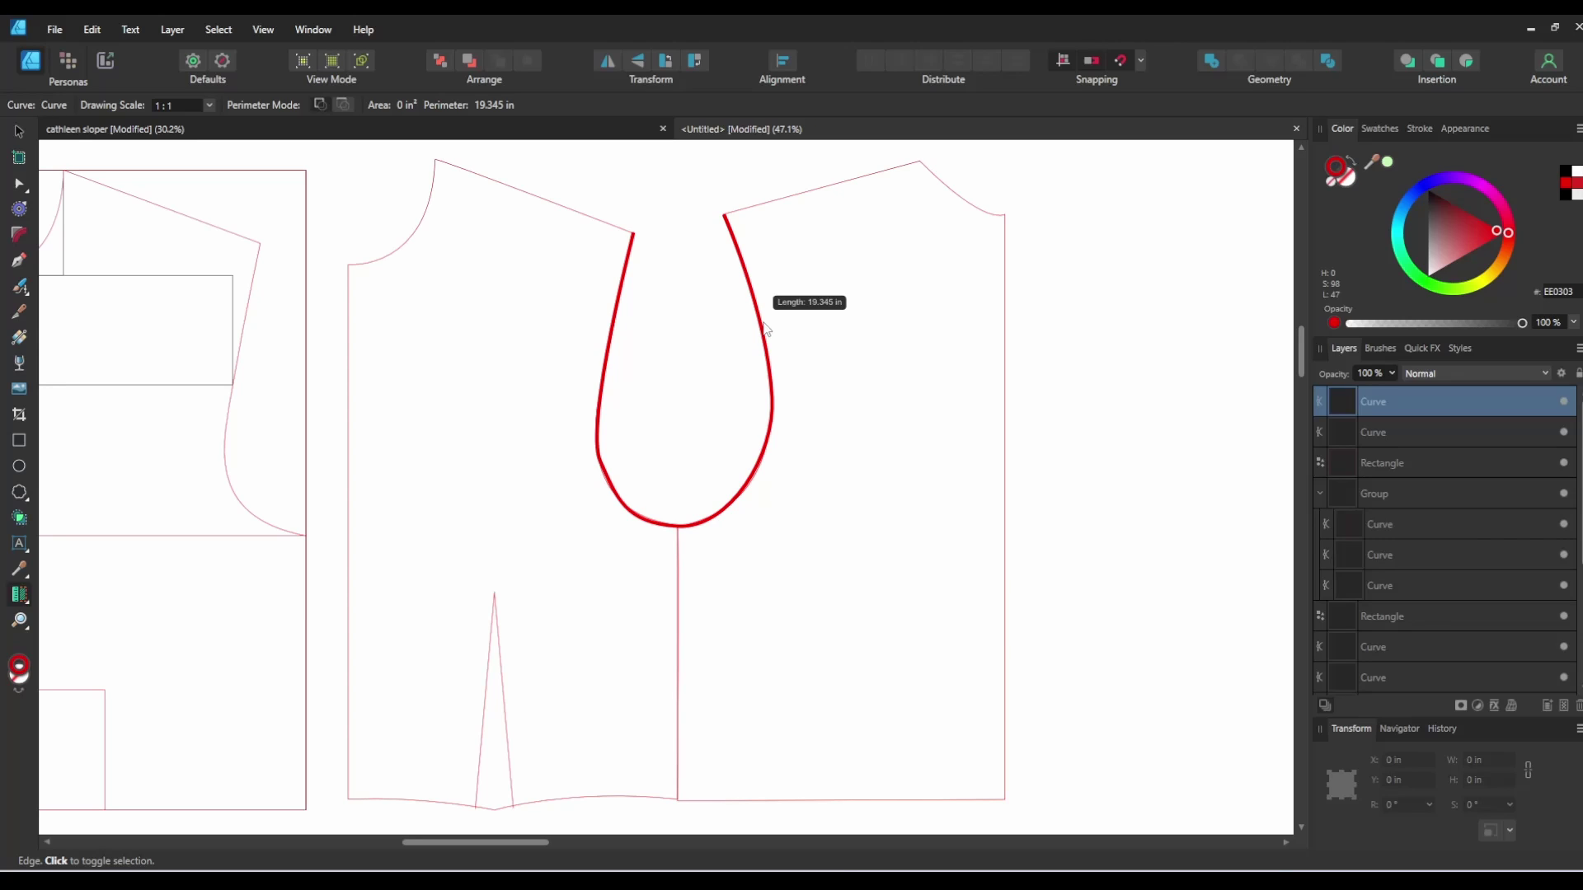
click(19, 132)
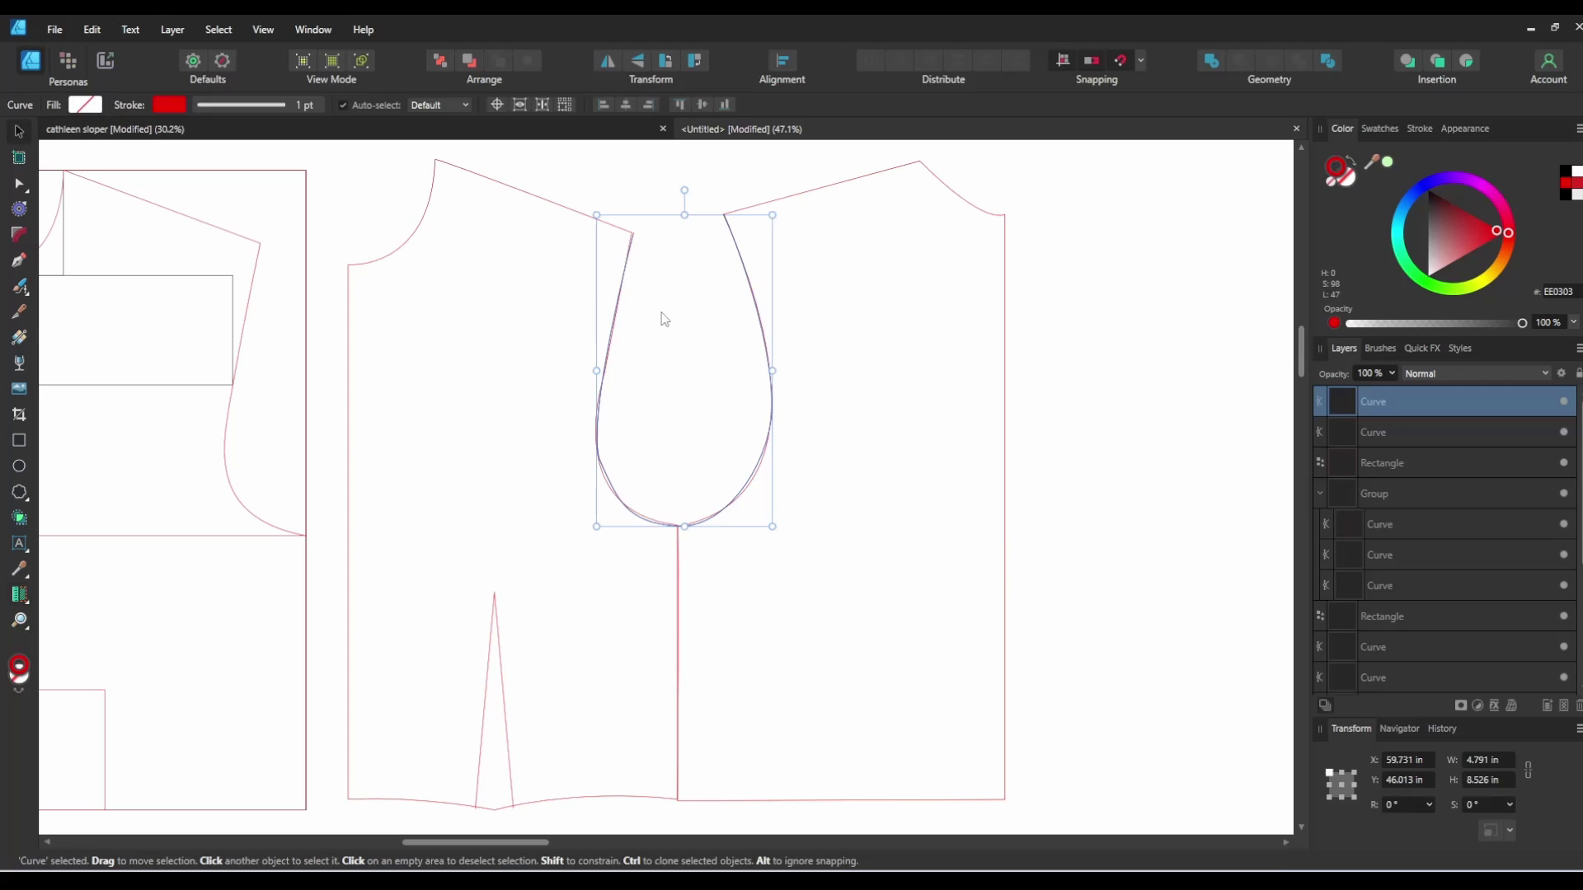
drag(742, 266, 352, 197)
scroll(428, 272, up, 2)
drag(363, 301, 266, 193)
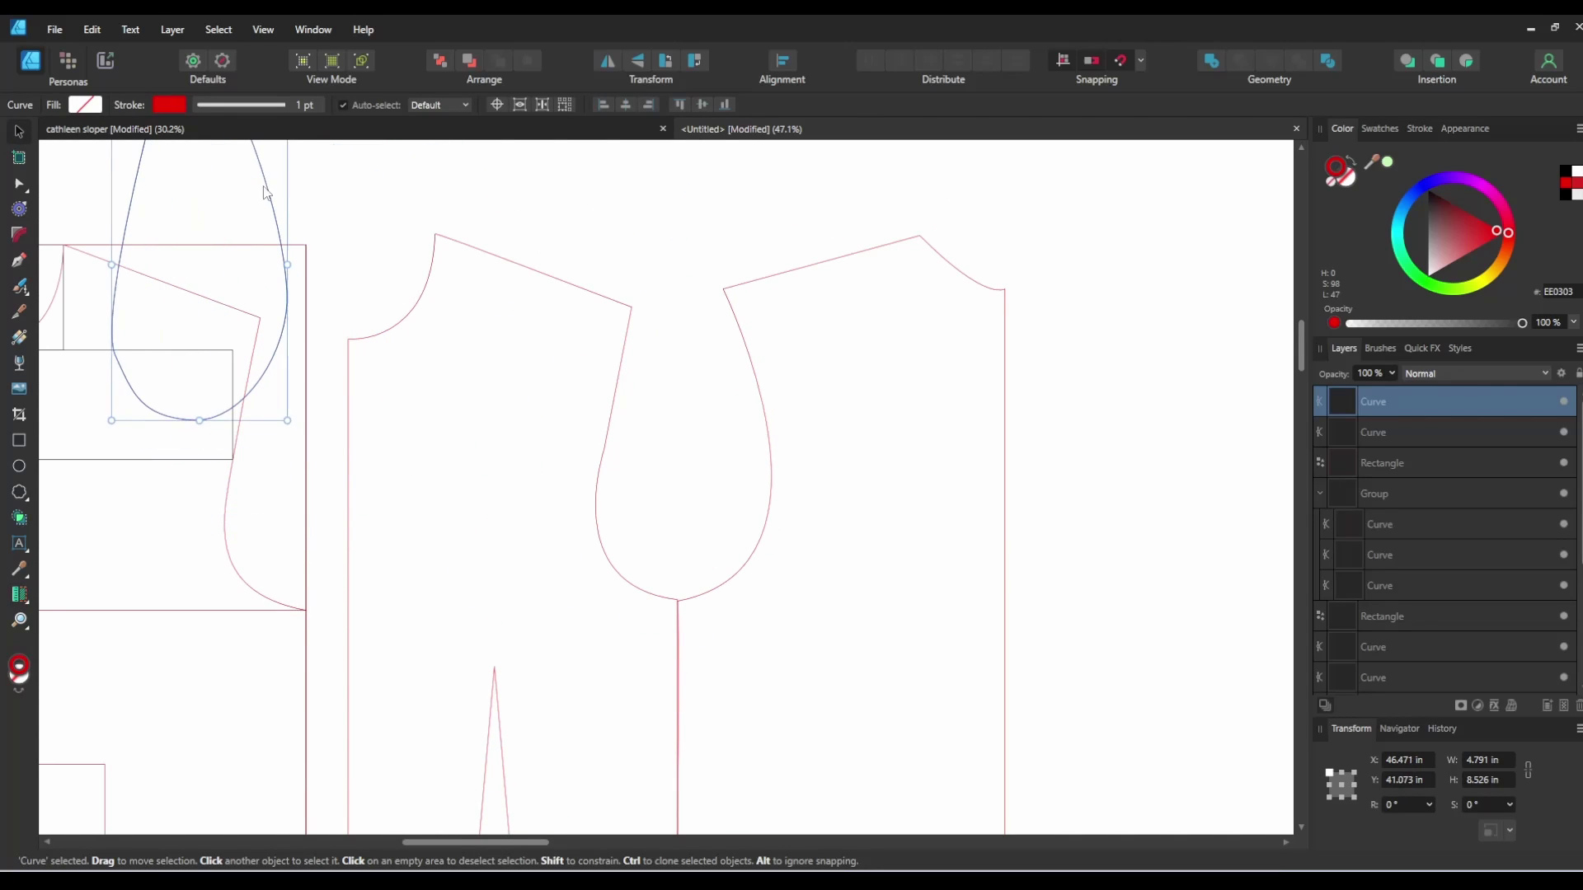
click(1131, 511)
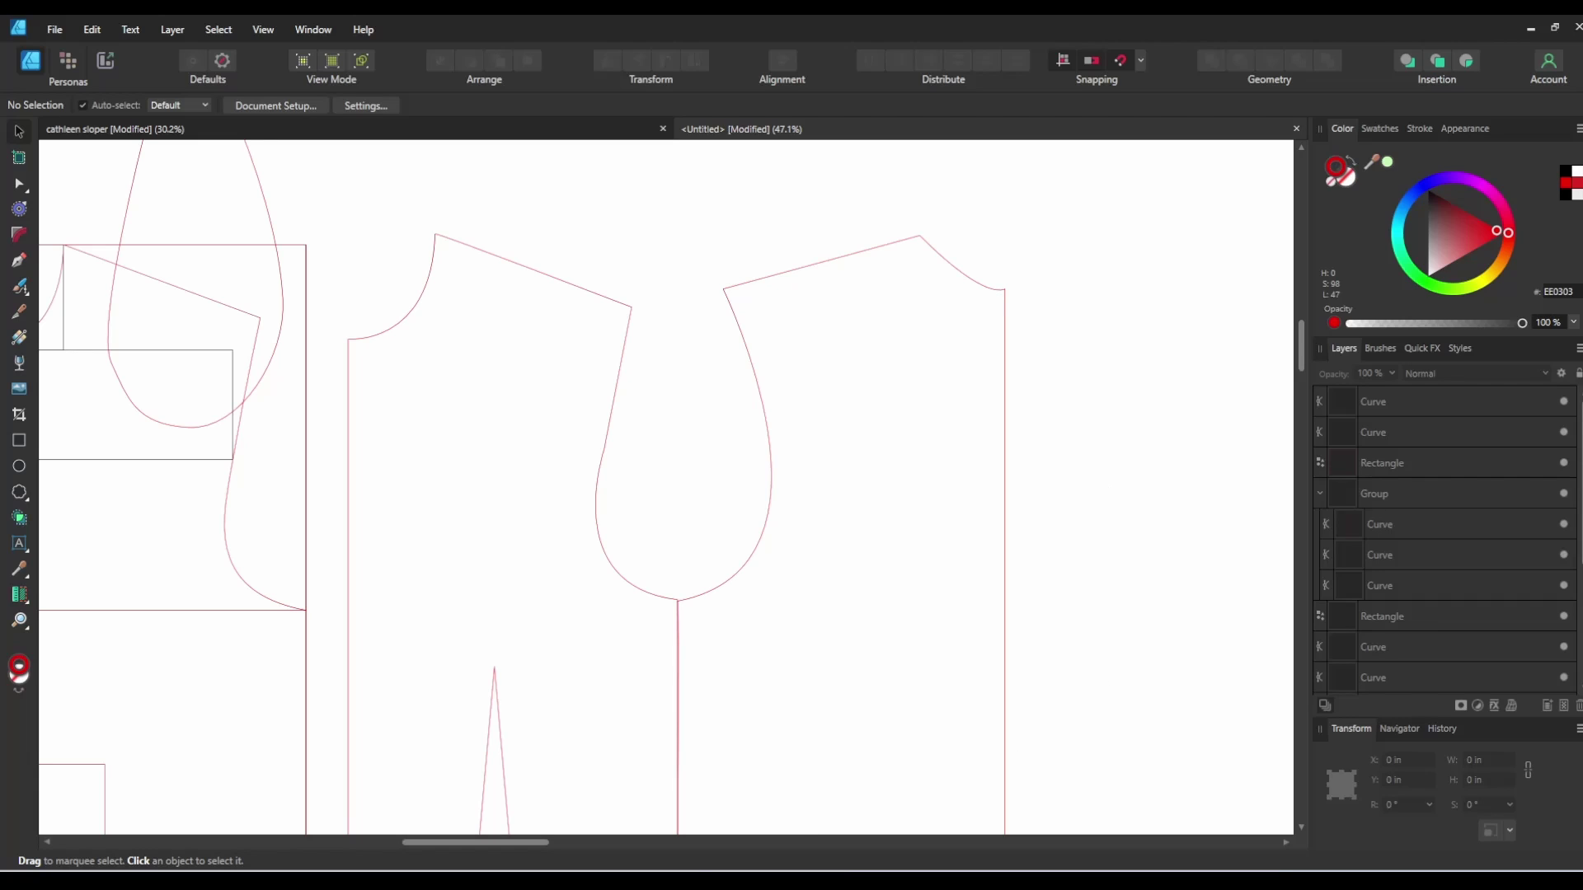
Step: Scroll right and drag out a tall 9.247 × 13.97 in rectangle beside the bodice
drag(483, 842, 557, 851)
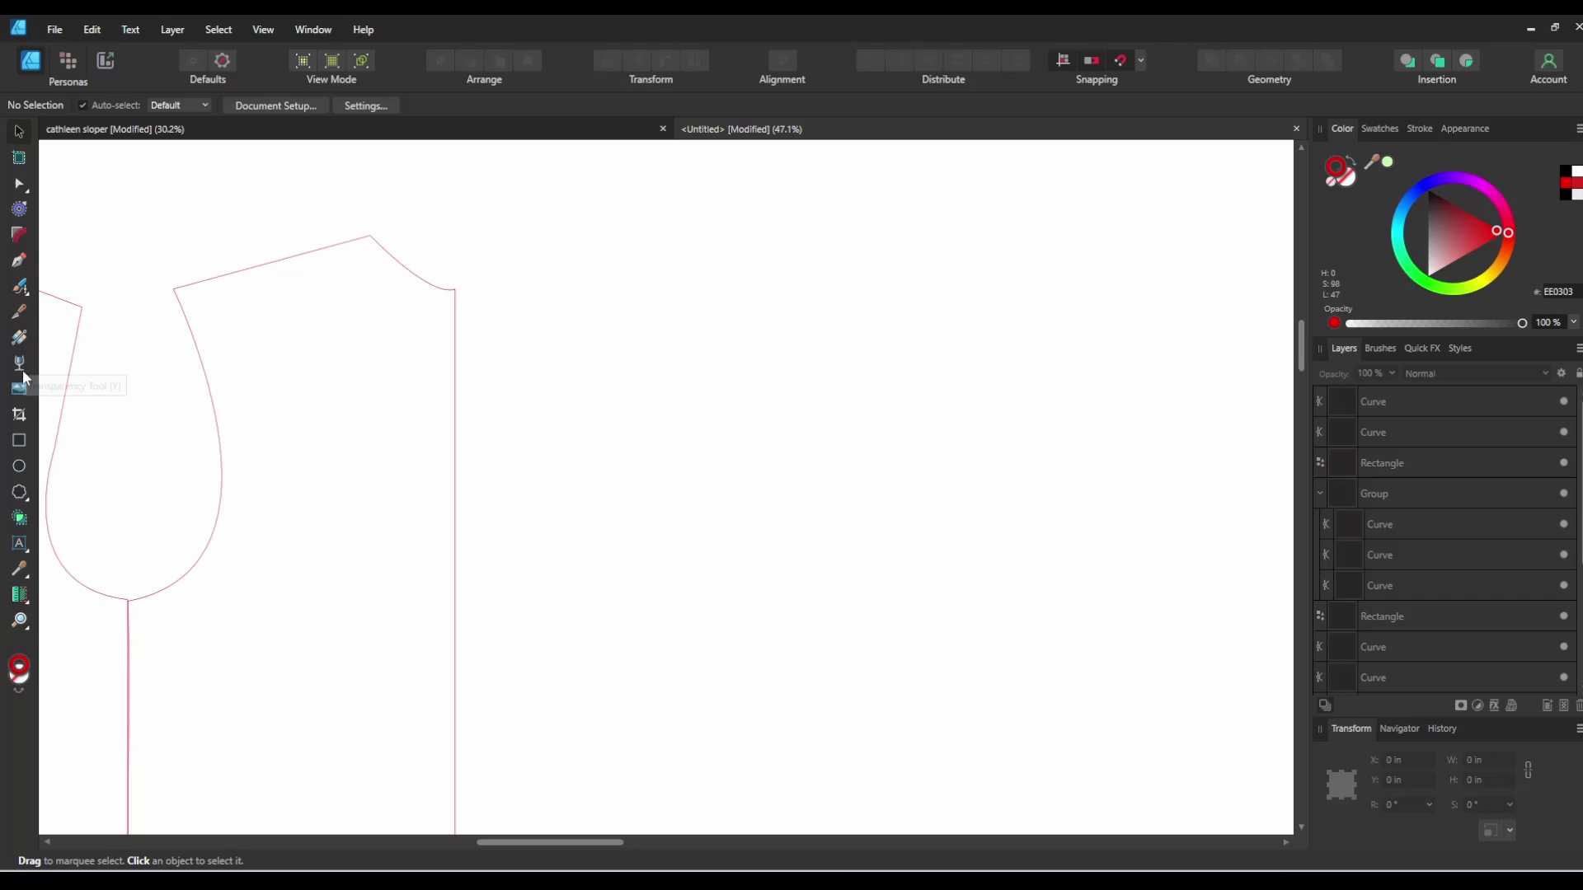
key(m)
drag(655, 264, 993, 775)
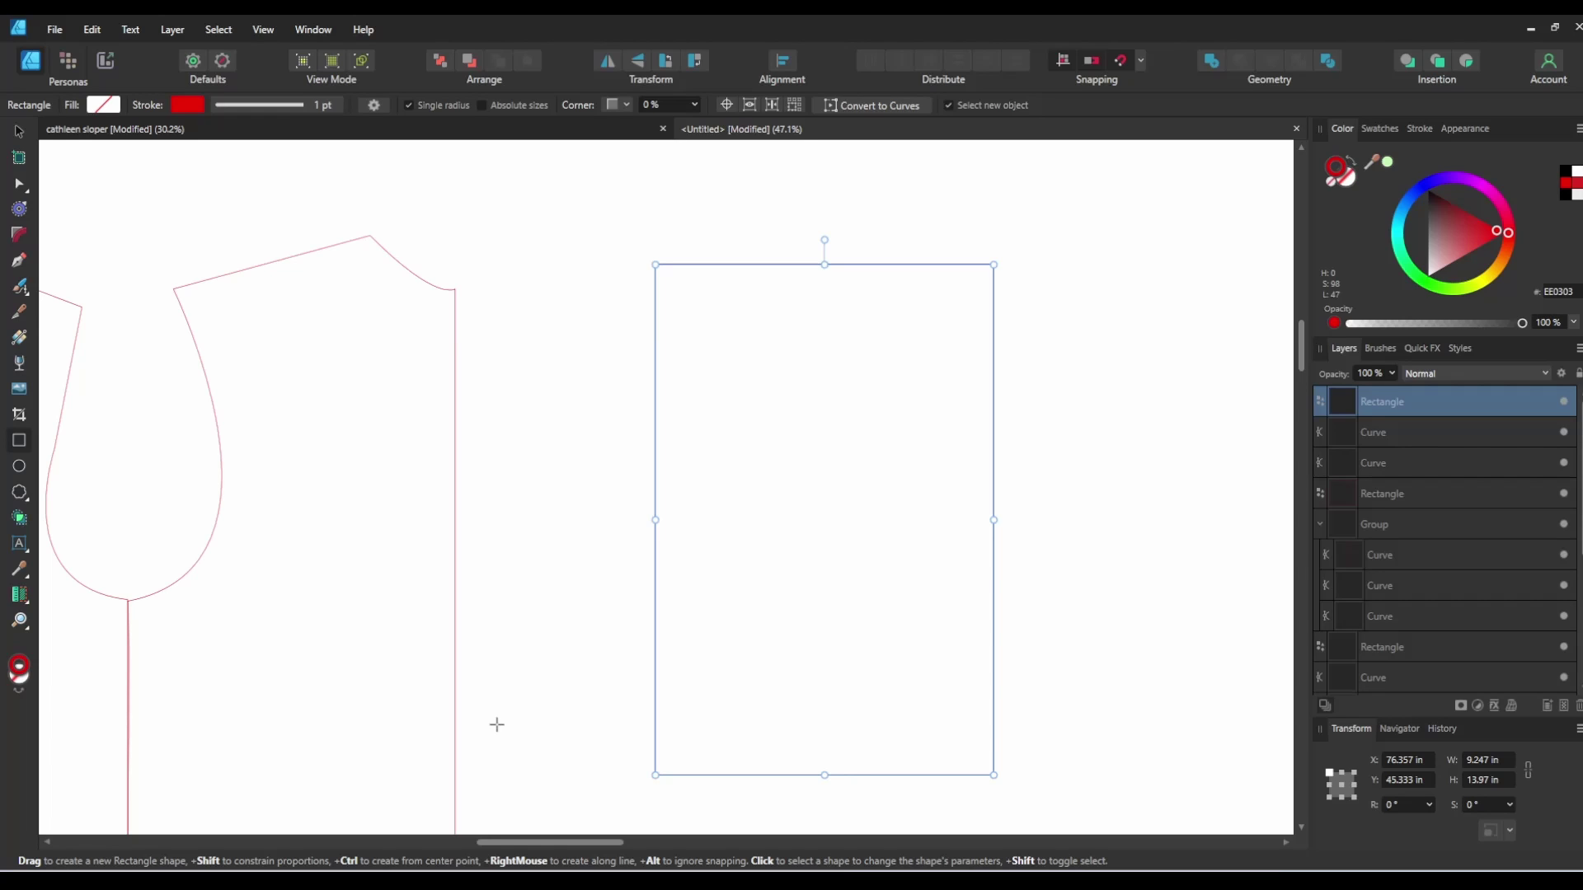
Step: Enter 22 in as the rectangle's height in the Transform panel
click(18, 131)
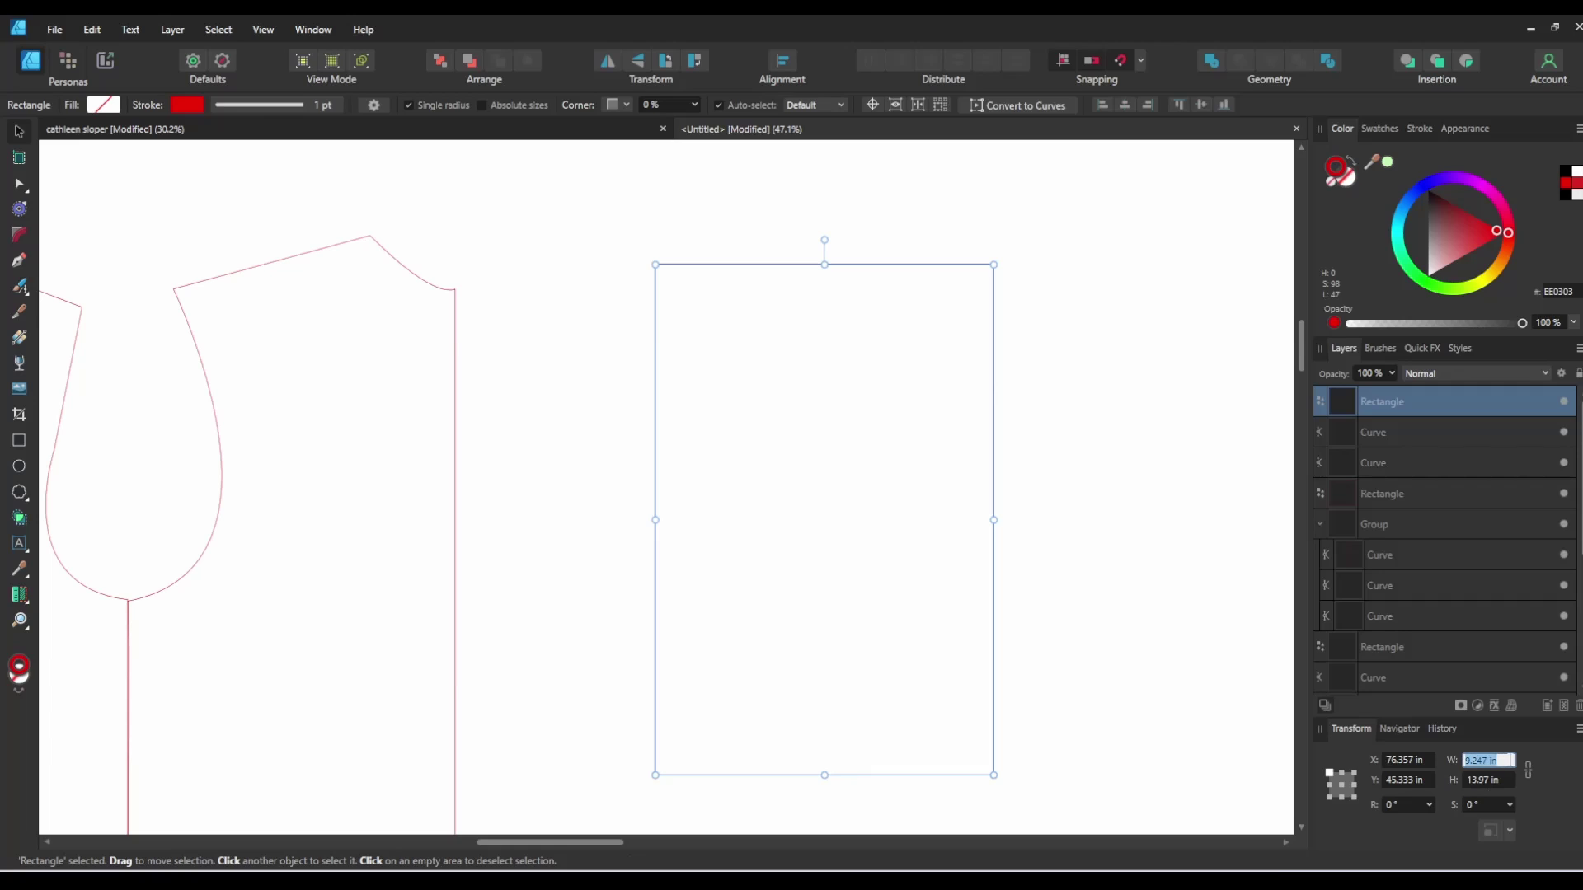
click(1510, 779)
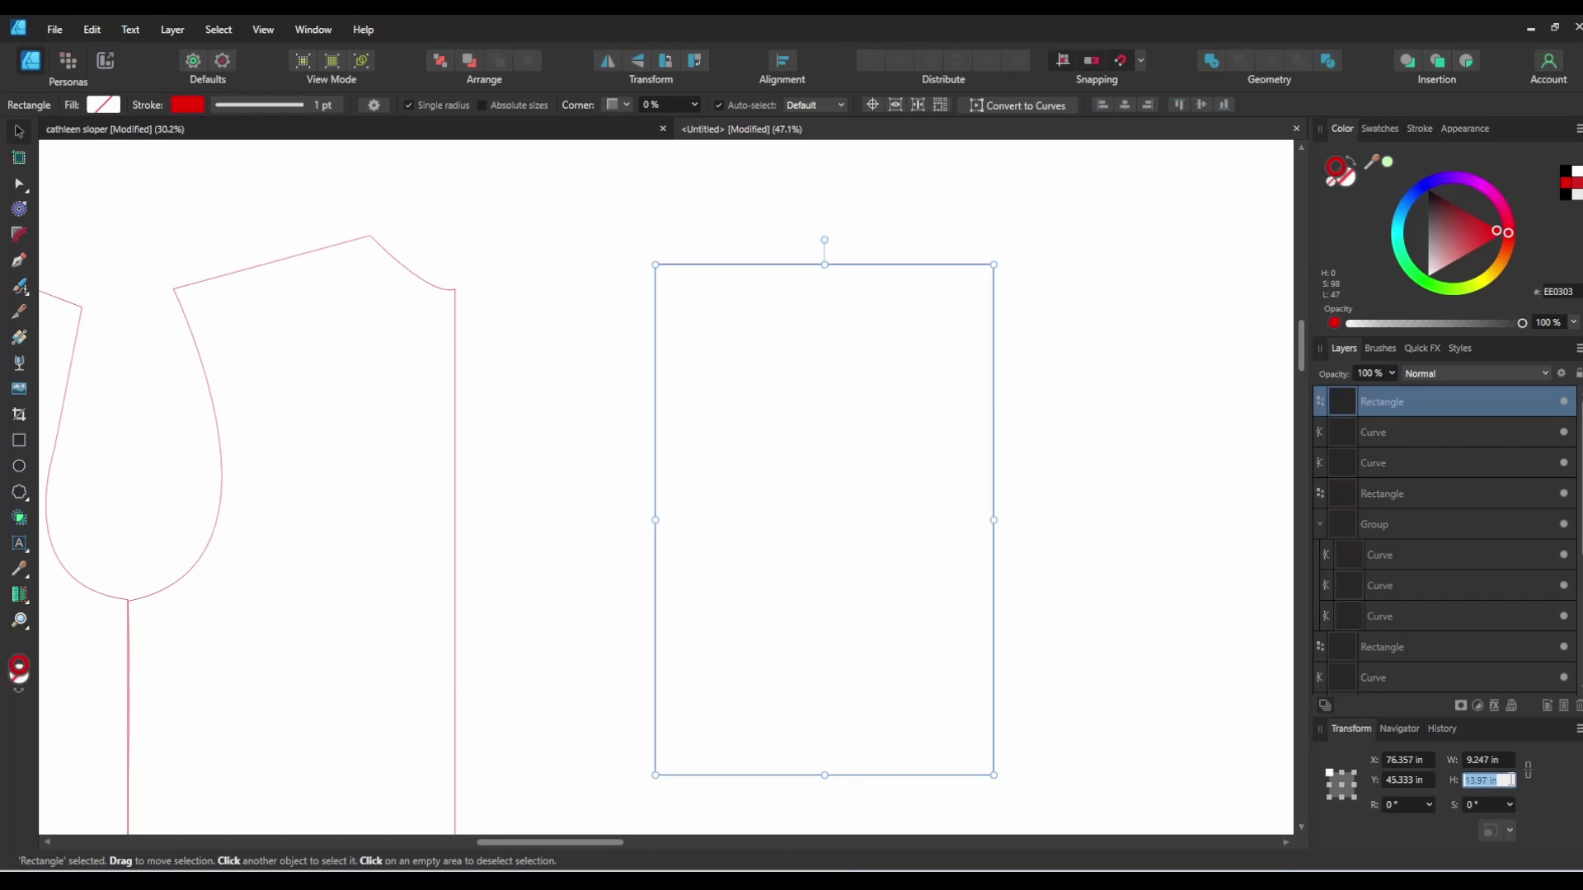
text(22)
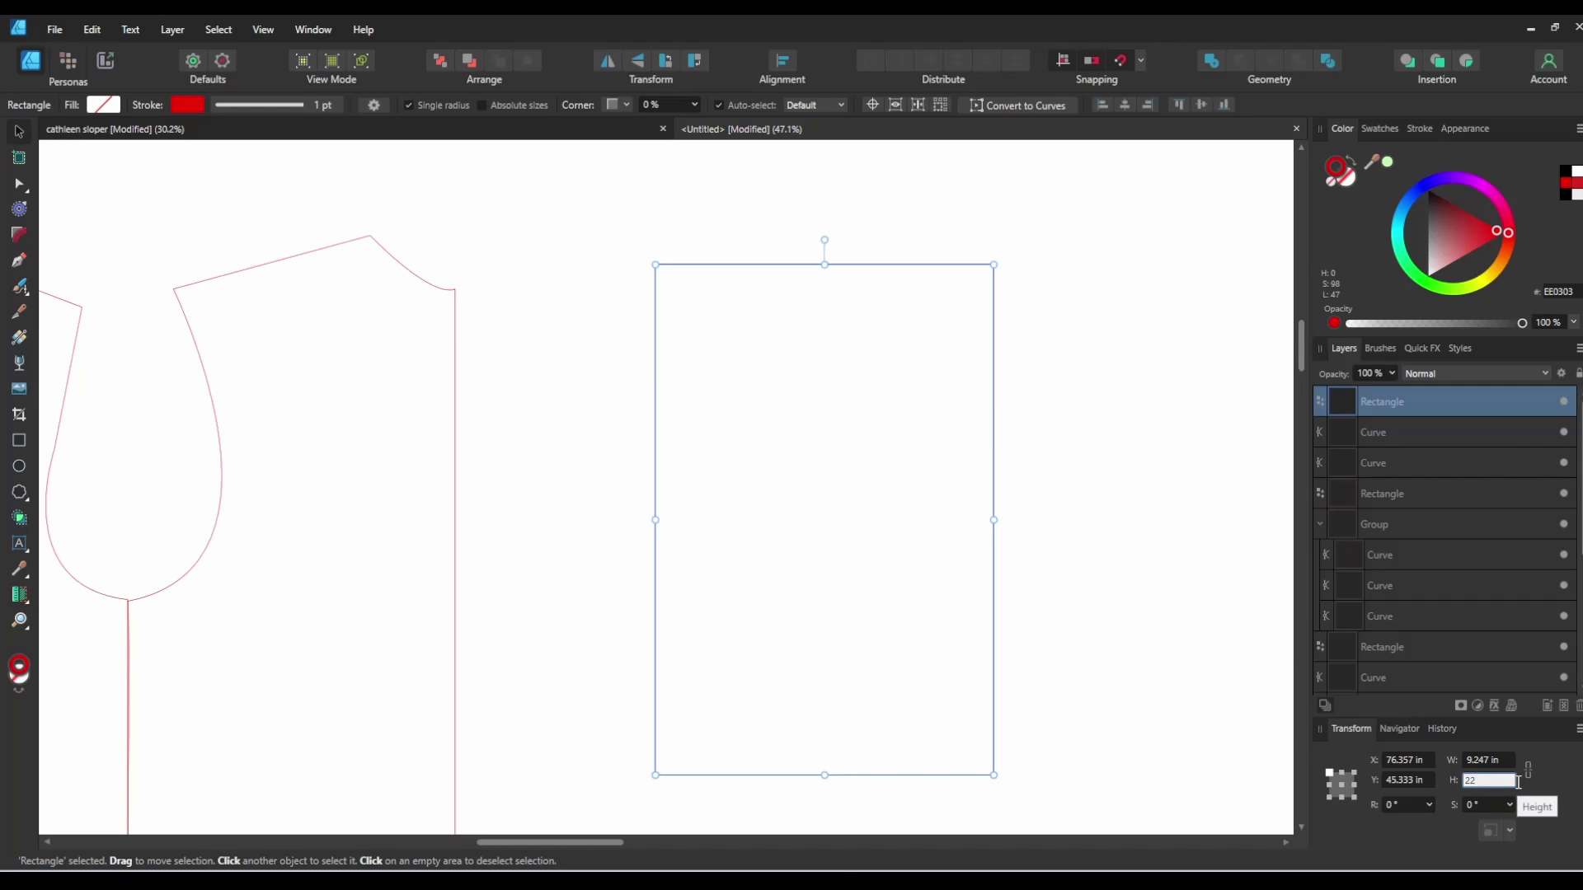
key(Return)
click(1496, 760)
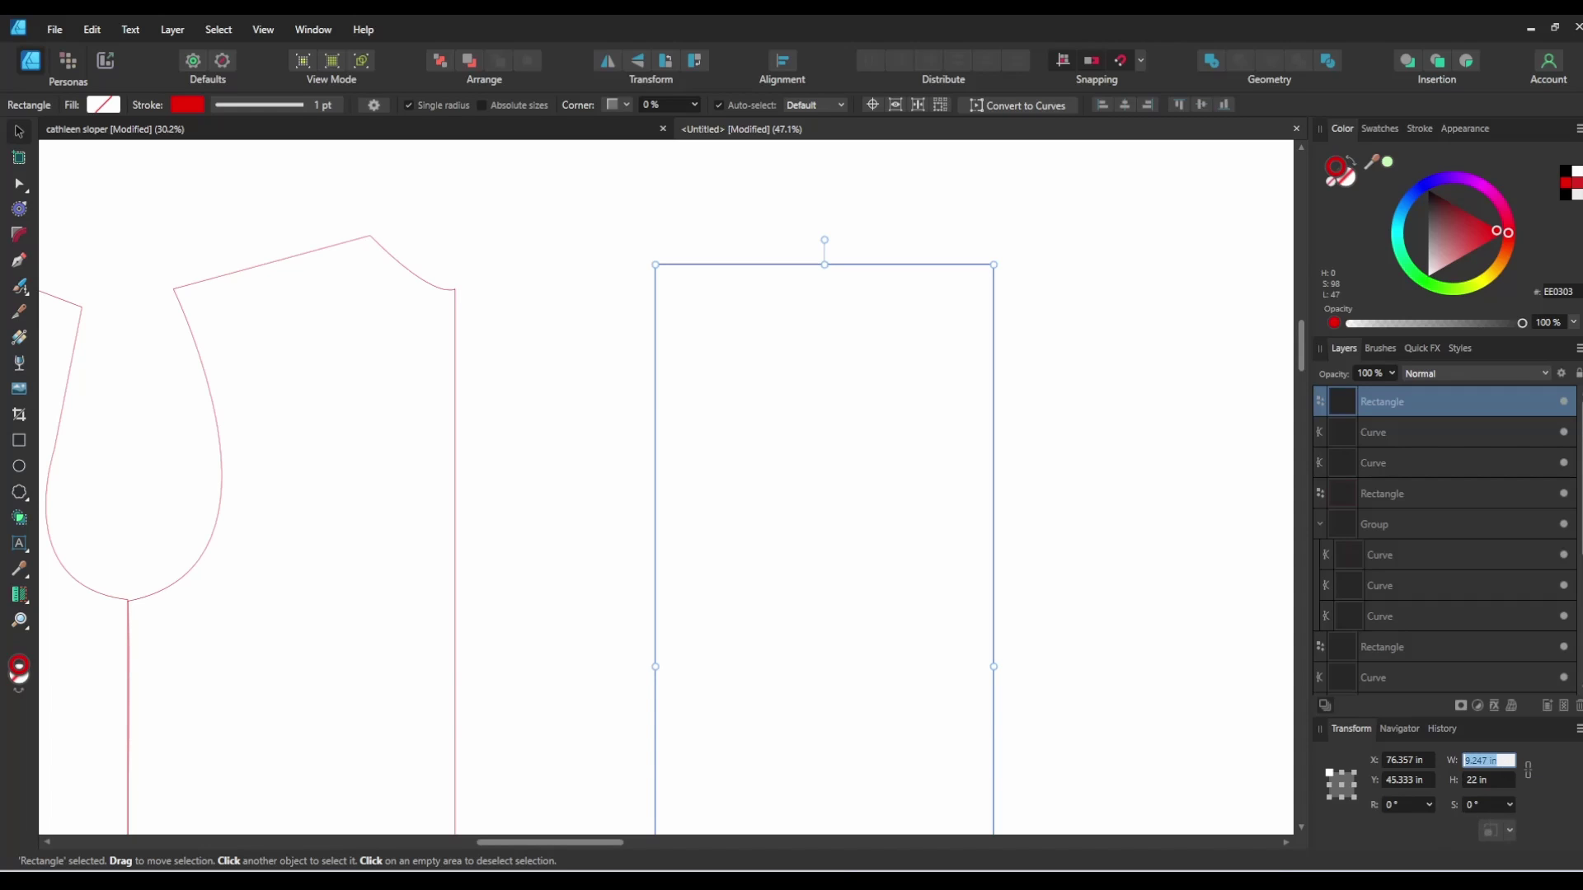
Step: Calculate 3 ÷ 8 = 0.375 in Windows Calculator
key(alt+Tab)
click(408, 437)
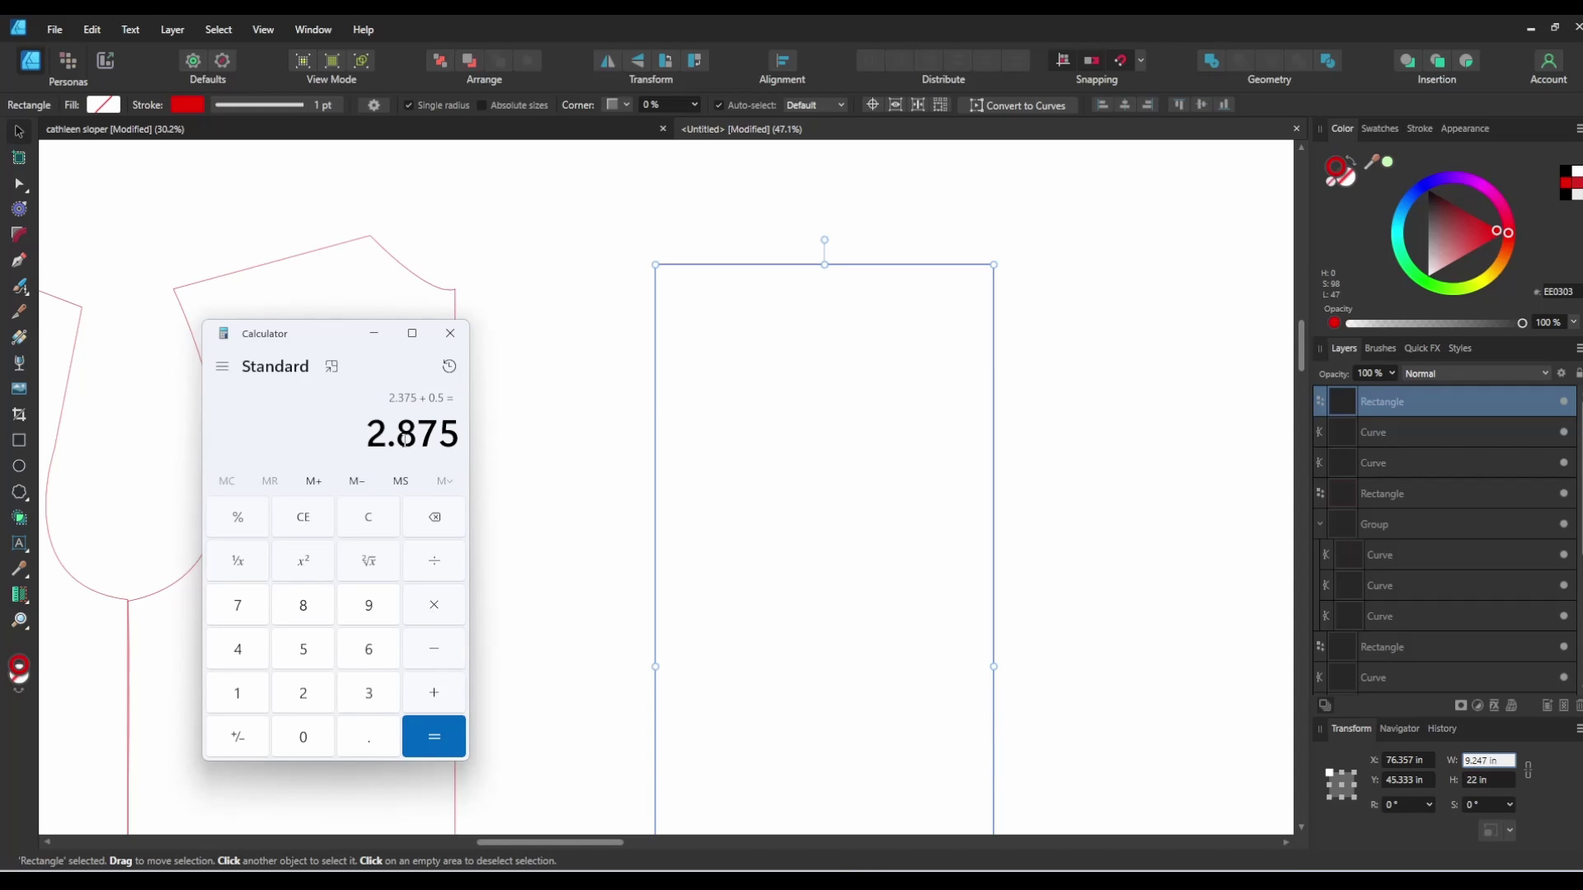
click(304, 527)
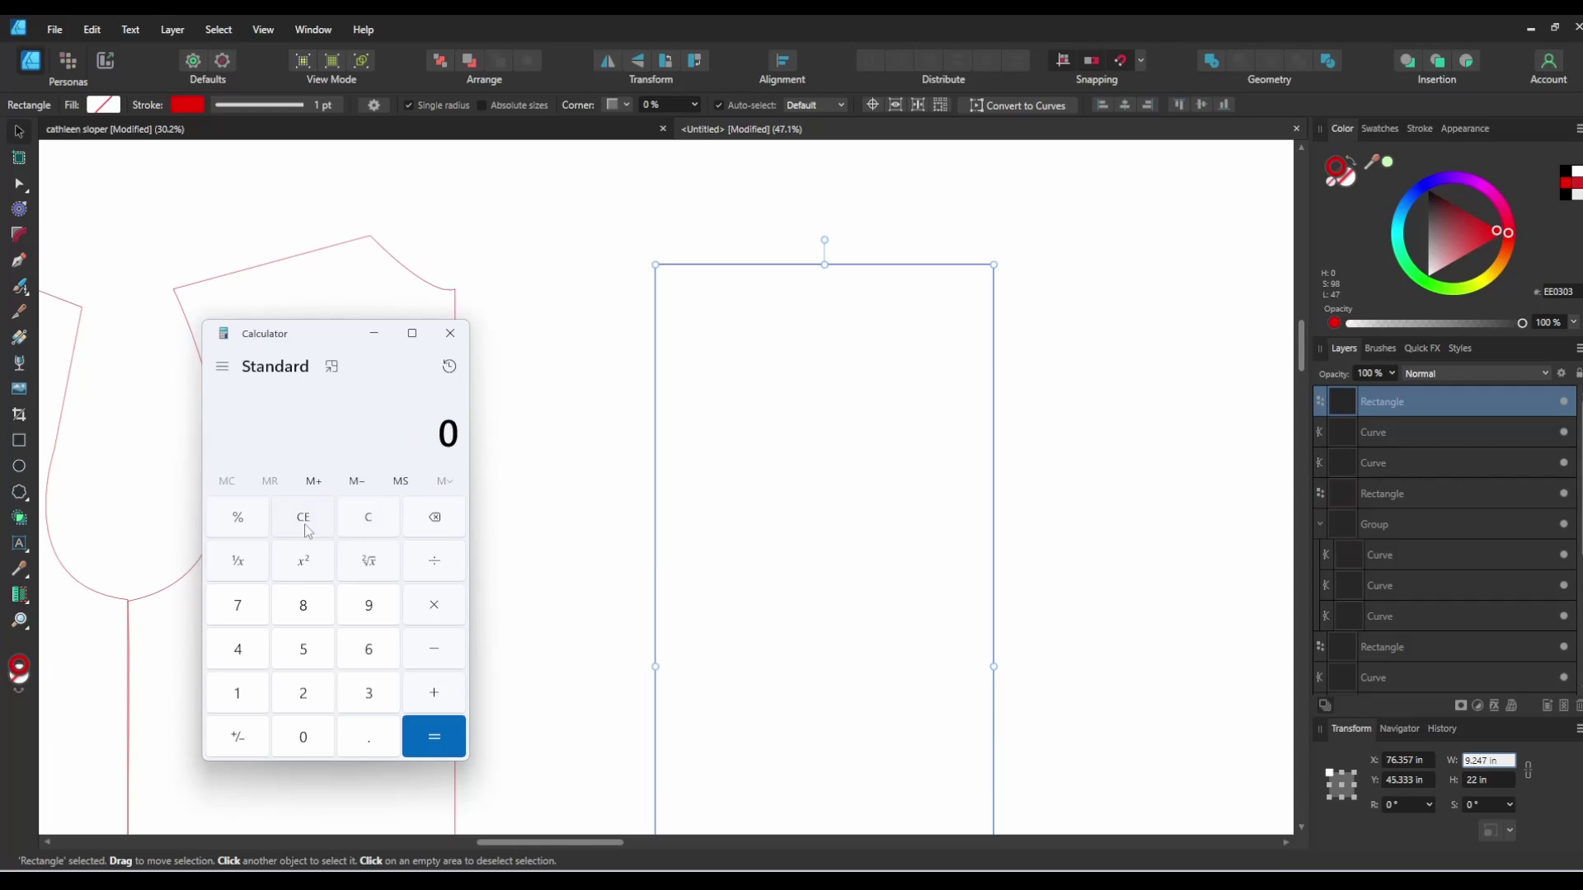
text(3/8)
key(Return)
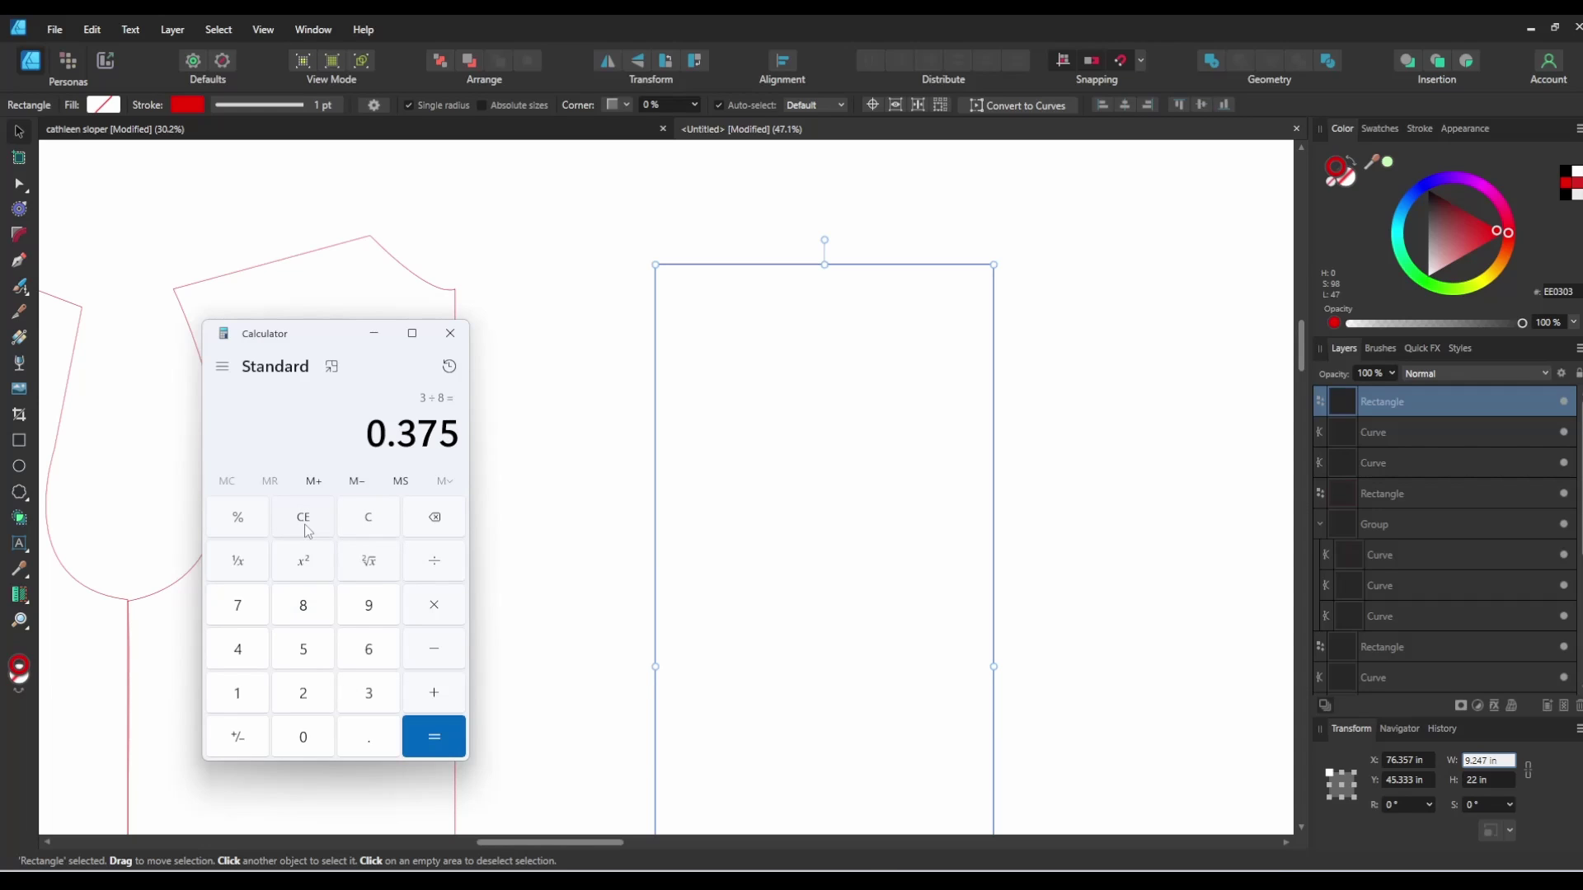
Step: Set the rectangle's width to 5.375 in, then drag it back out to 9.247 in
click(1494, 762)
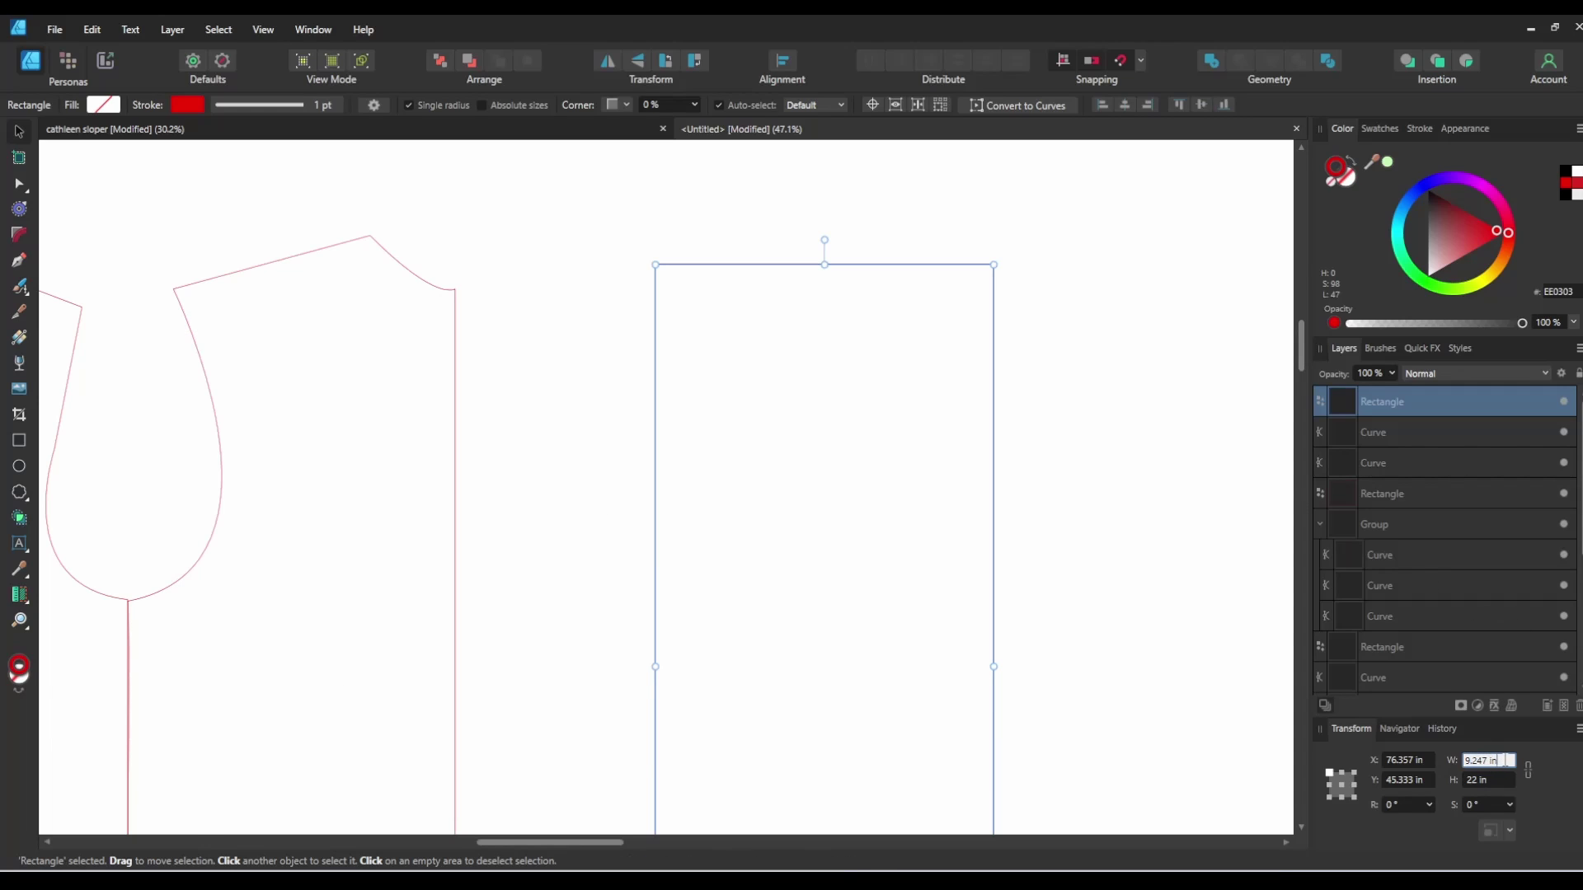
double_click(1488, 760)
text(5.375)
key(Return)
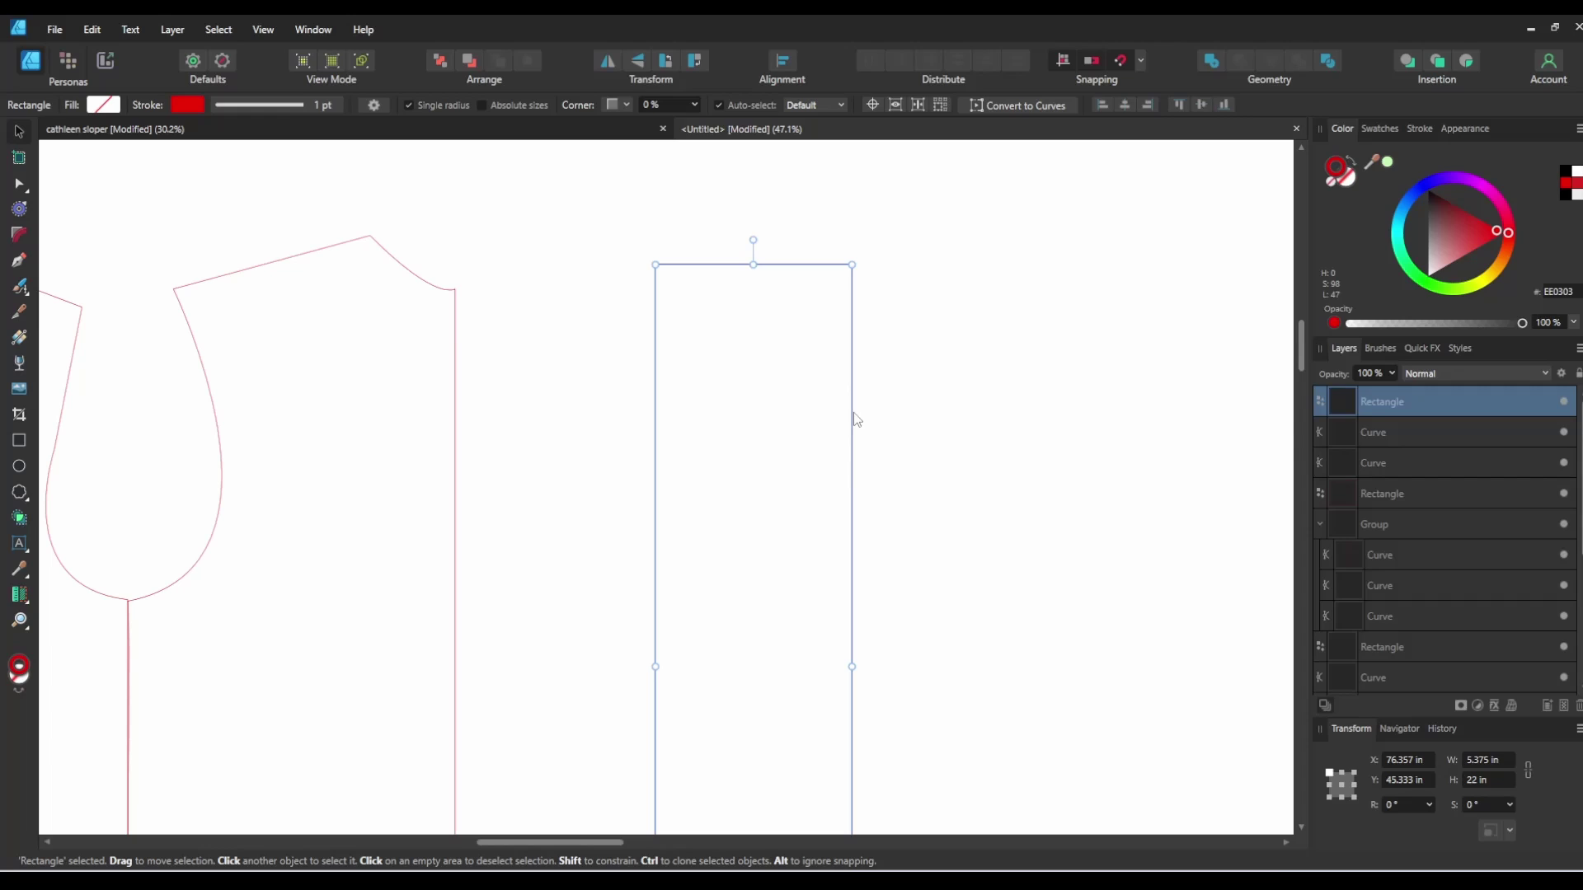
drag(852, 418, 993, 421)
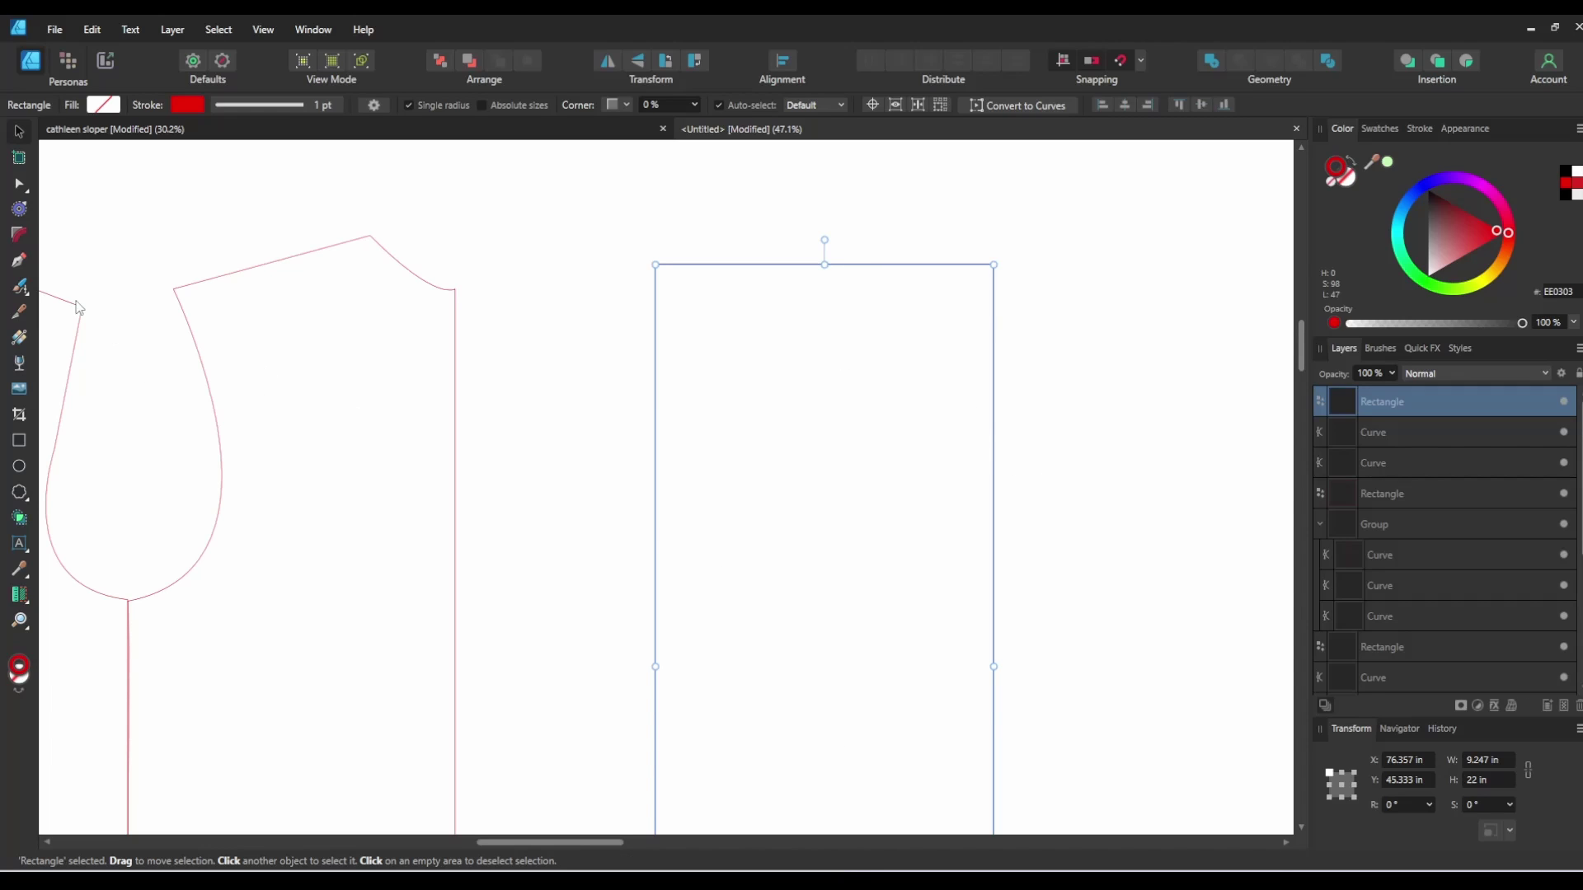
click(18, 262)
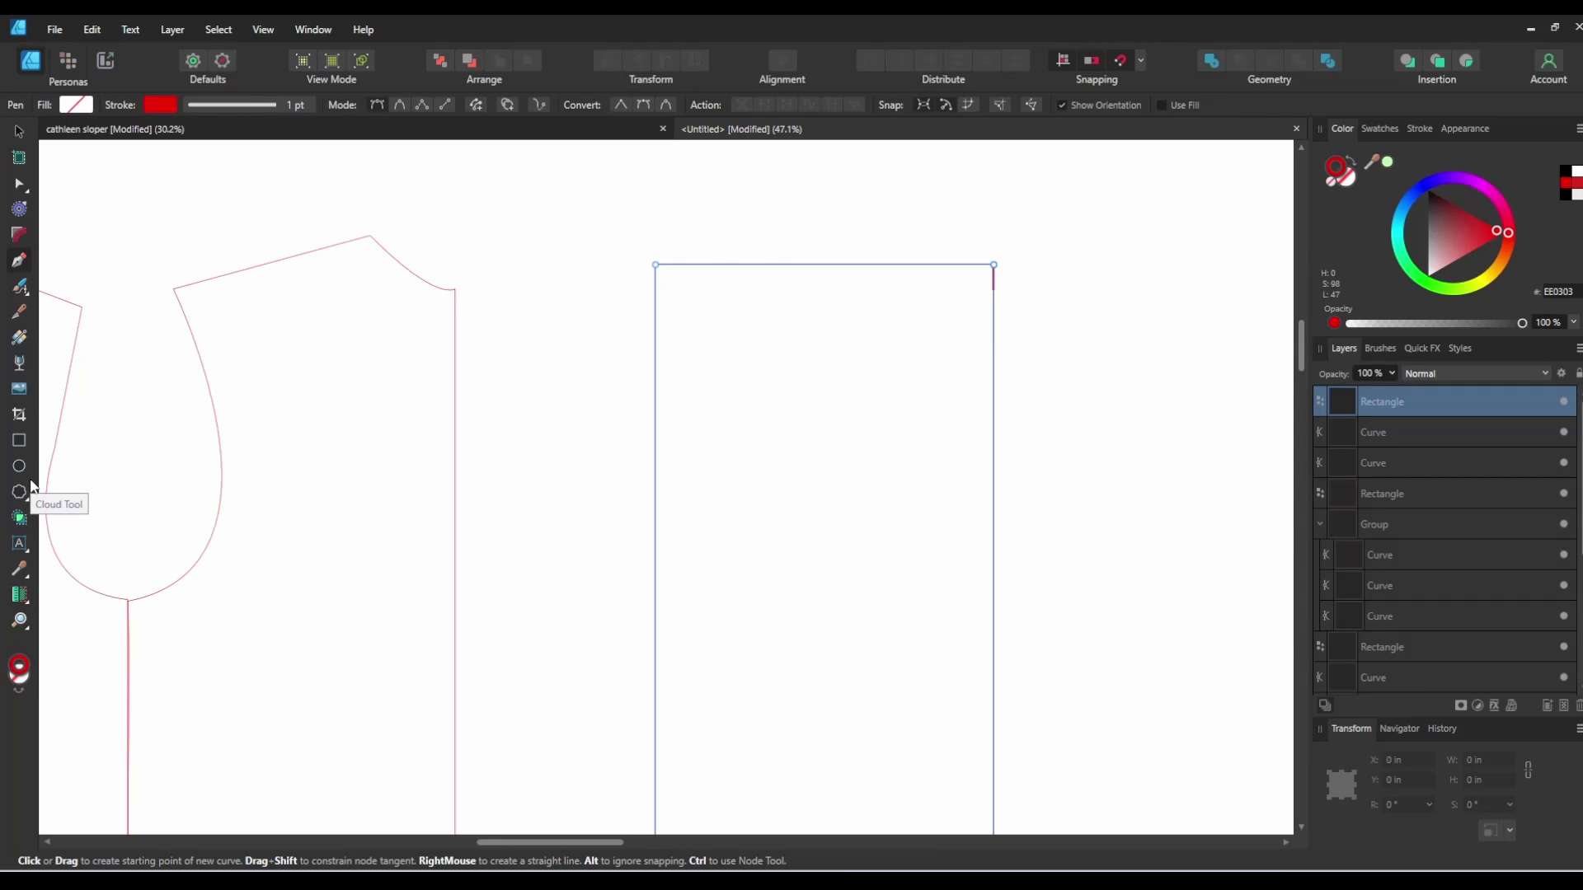
Step: Draw a rectangle from the tall rectangle's top-left corner, snap it there, and narrow it to 4.623 in
click(19, 440)
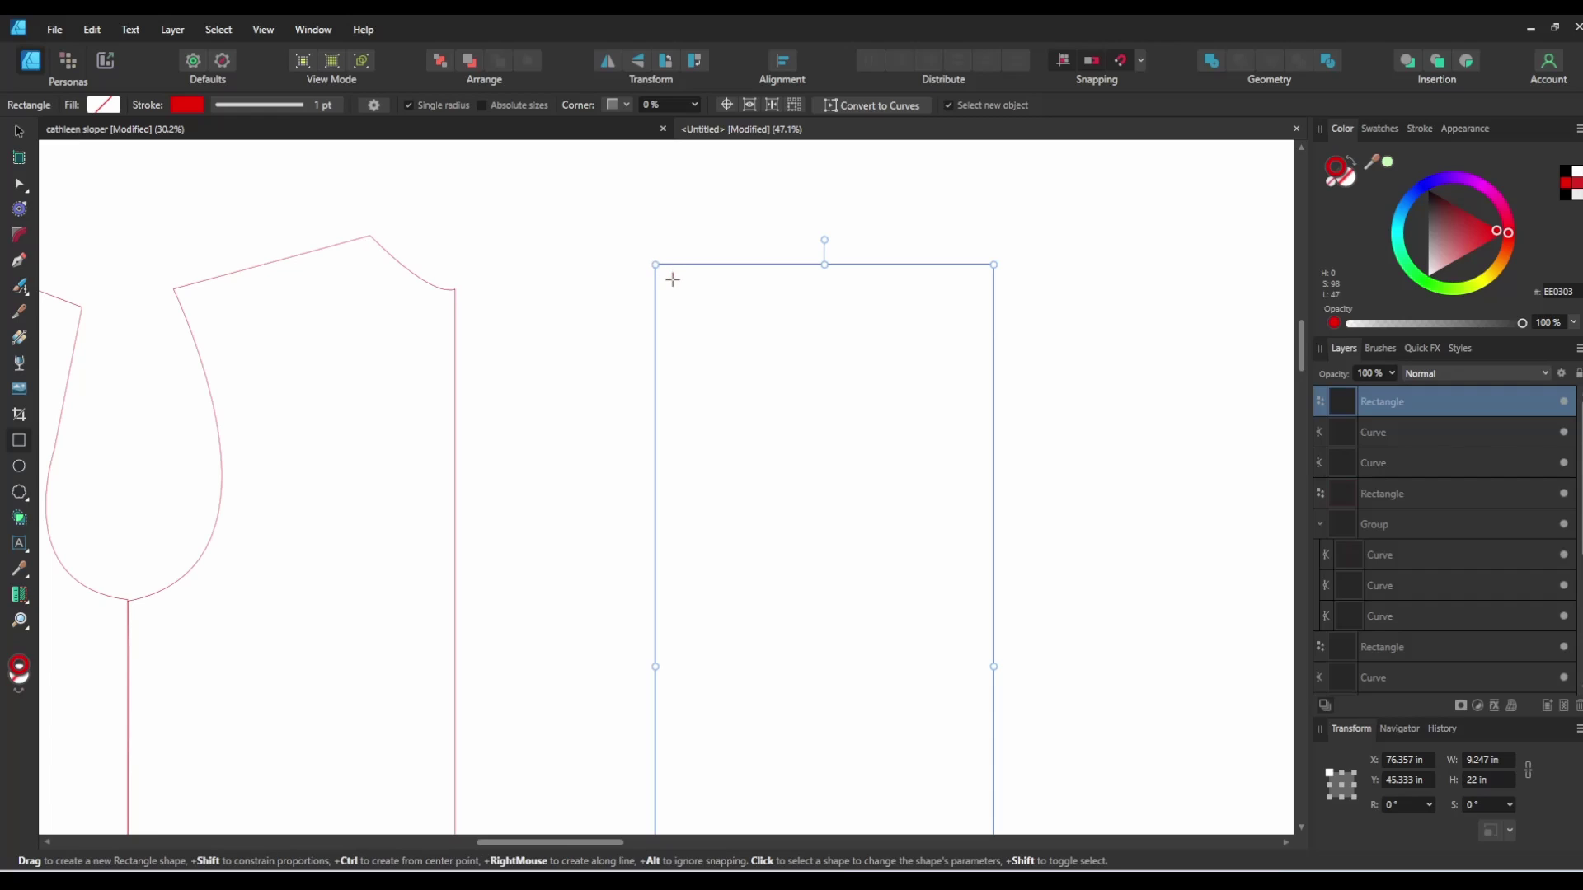
drag(648, 253, 824, 767)
scroll(848, 680, up, 2)
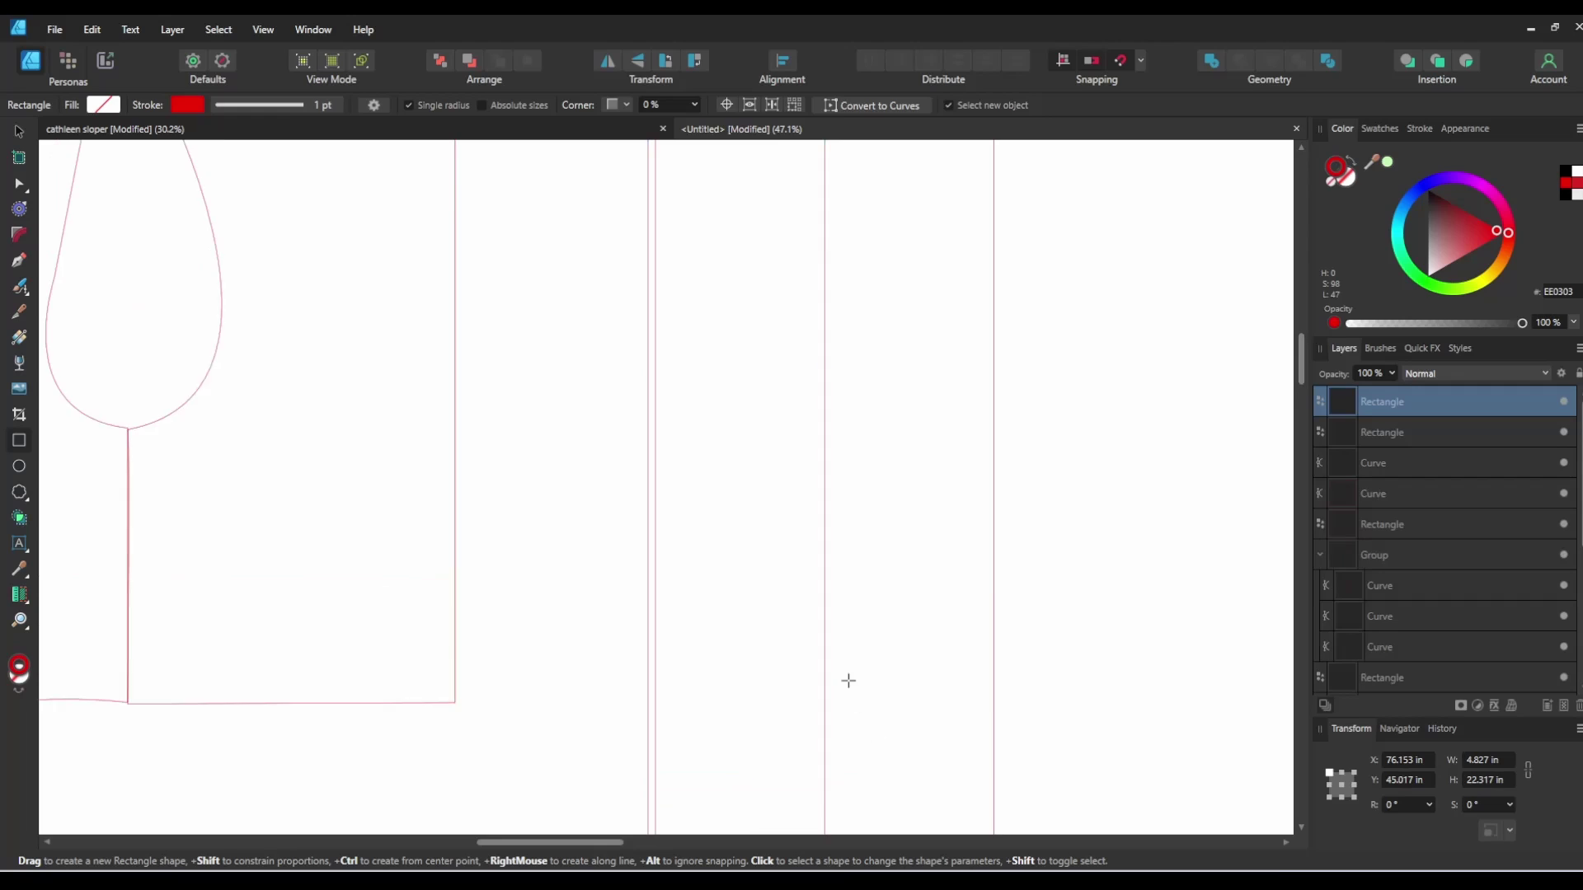
scroll(849, 680, up, 3)
key(v)
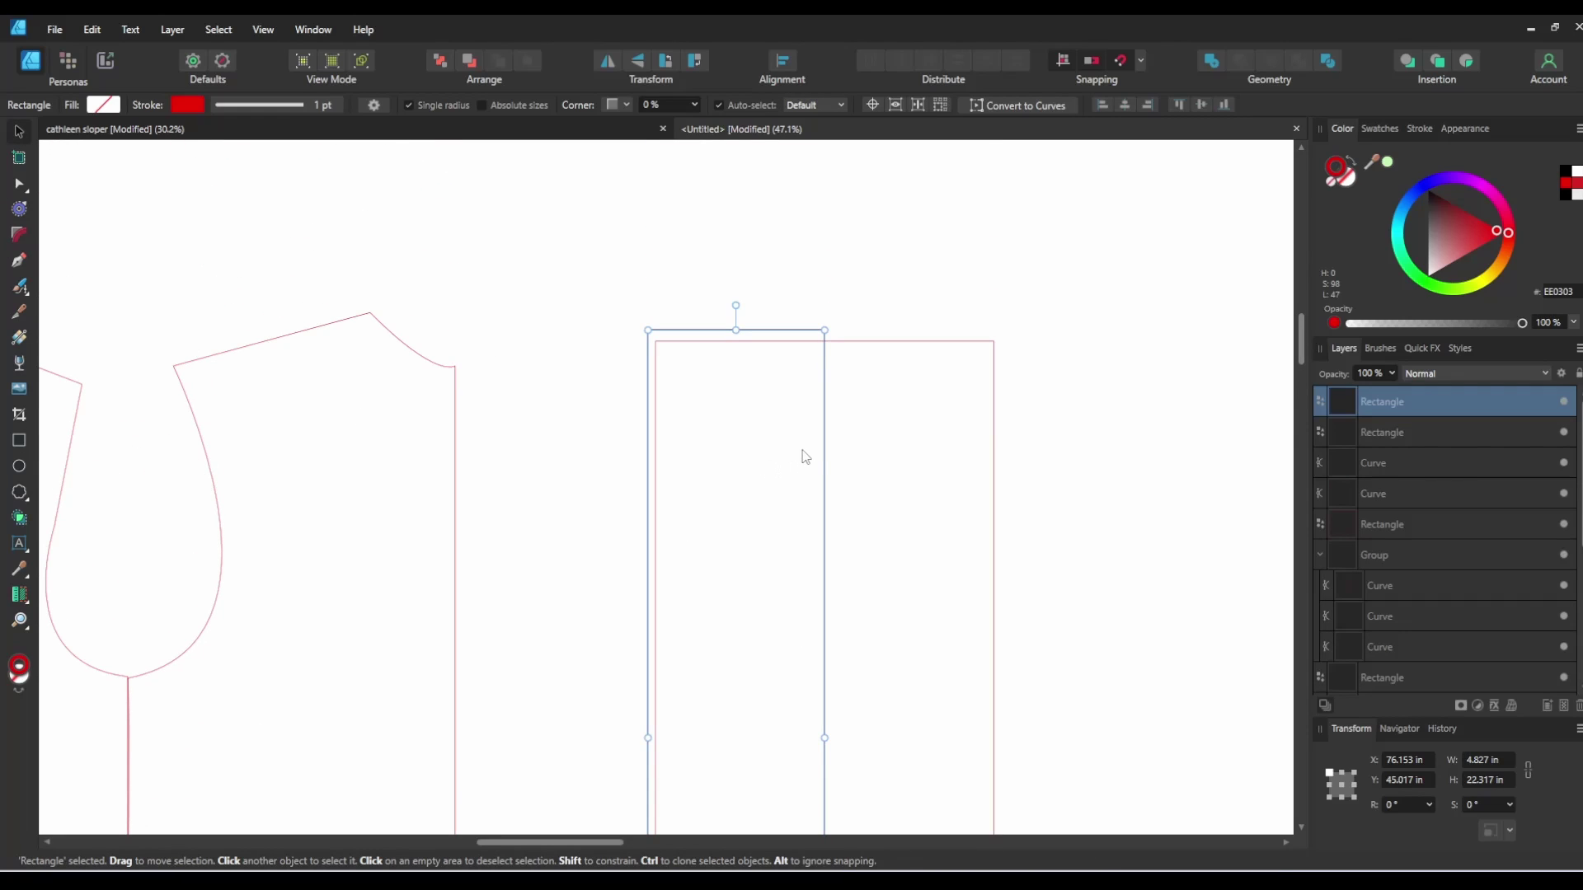
drag(823, 459, 835, 472)
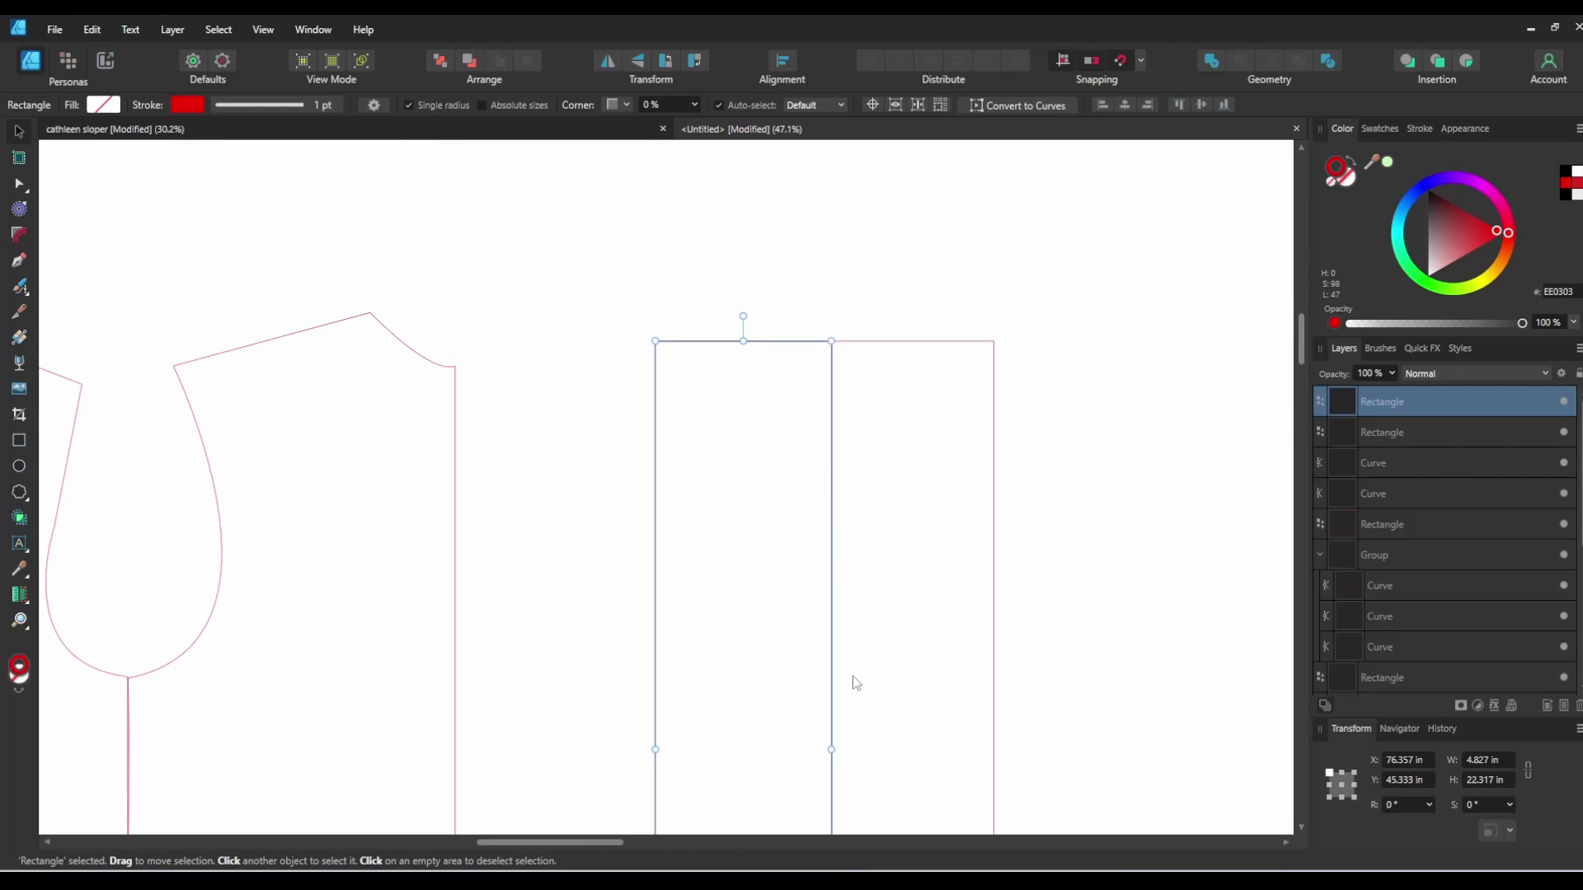
drag(830, 750, 824, 749)
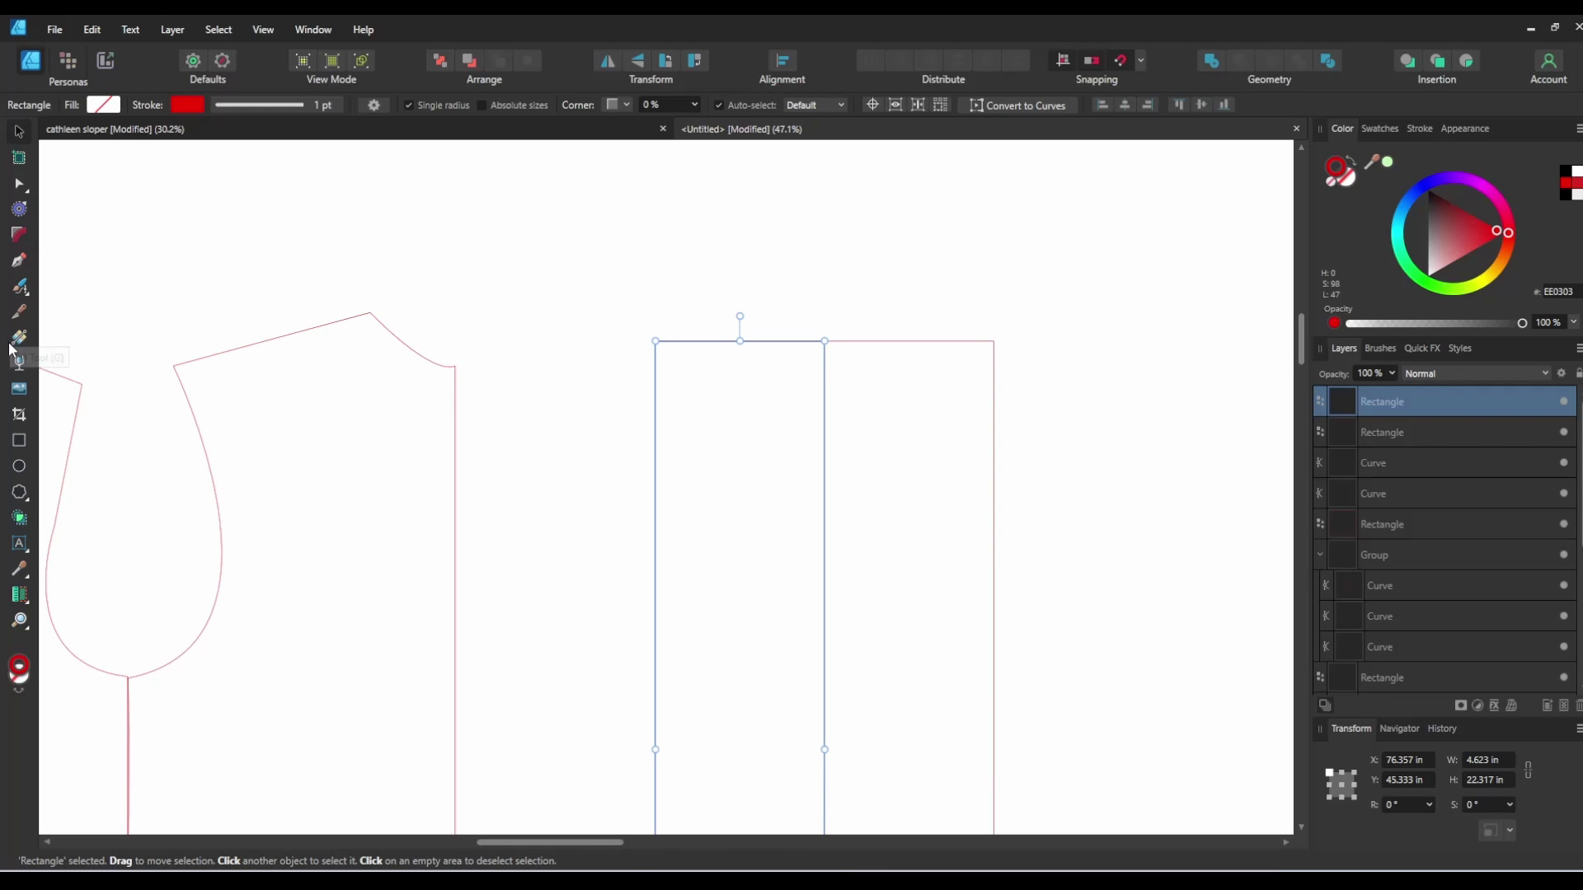
click(18, 440)
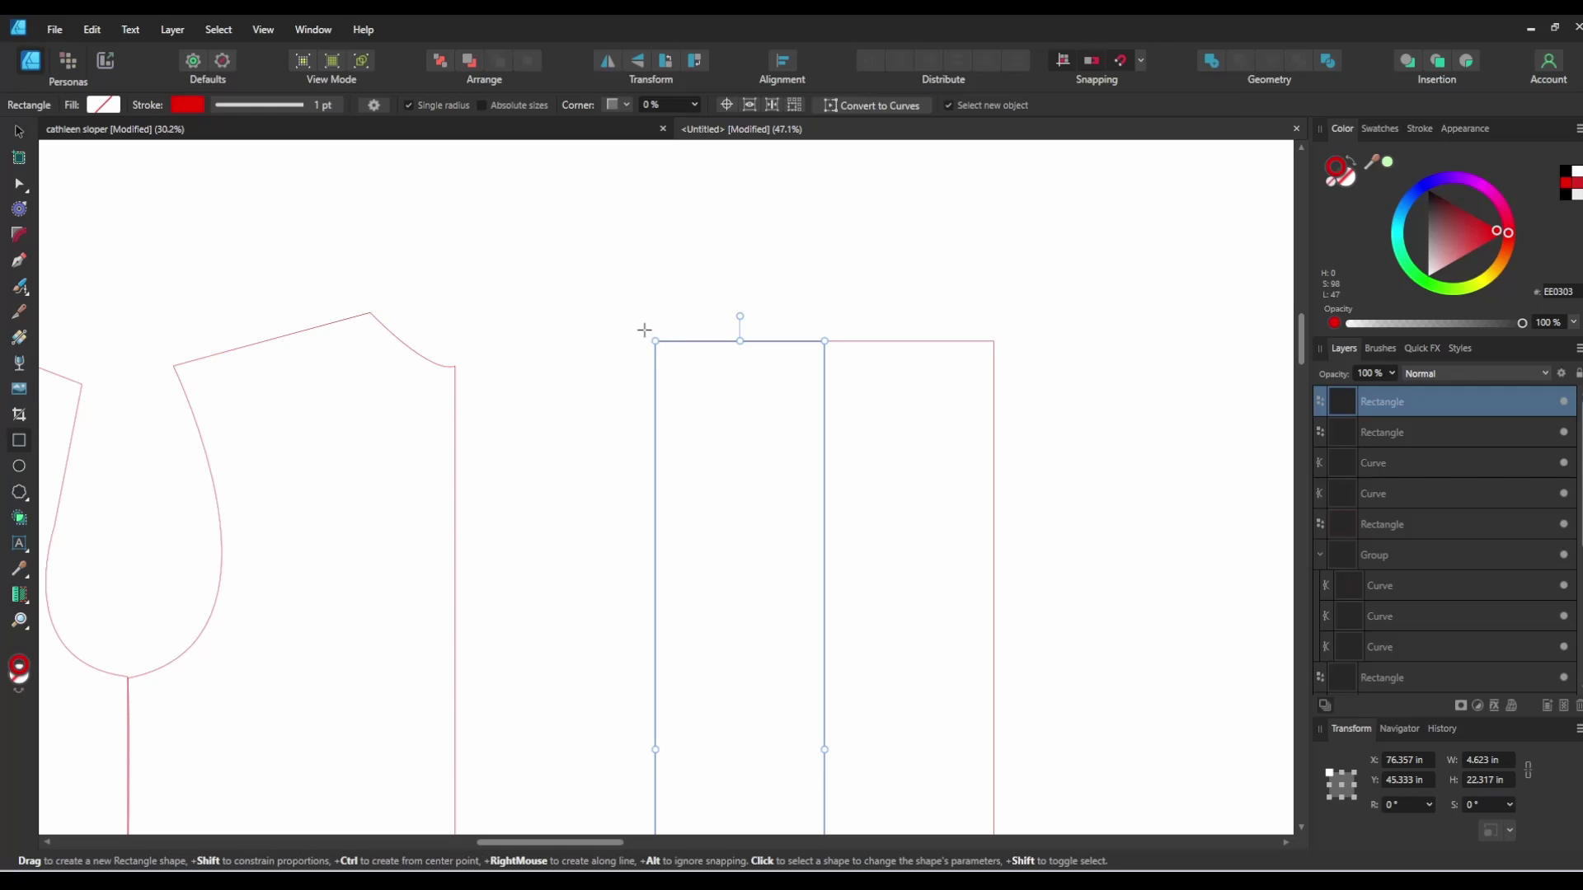
Step: Draw a rectangle across the top of the tall rectangle and snap it to the left edge
drag(643, 333, 994, 505)
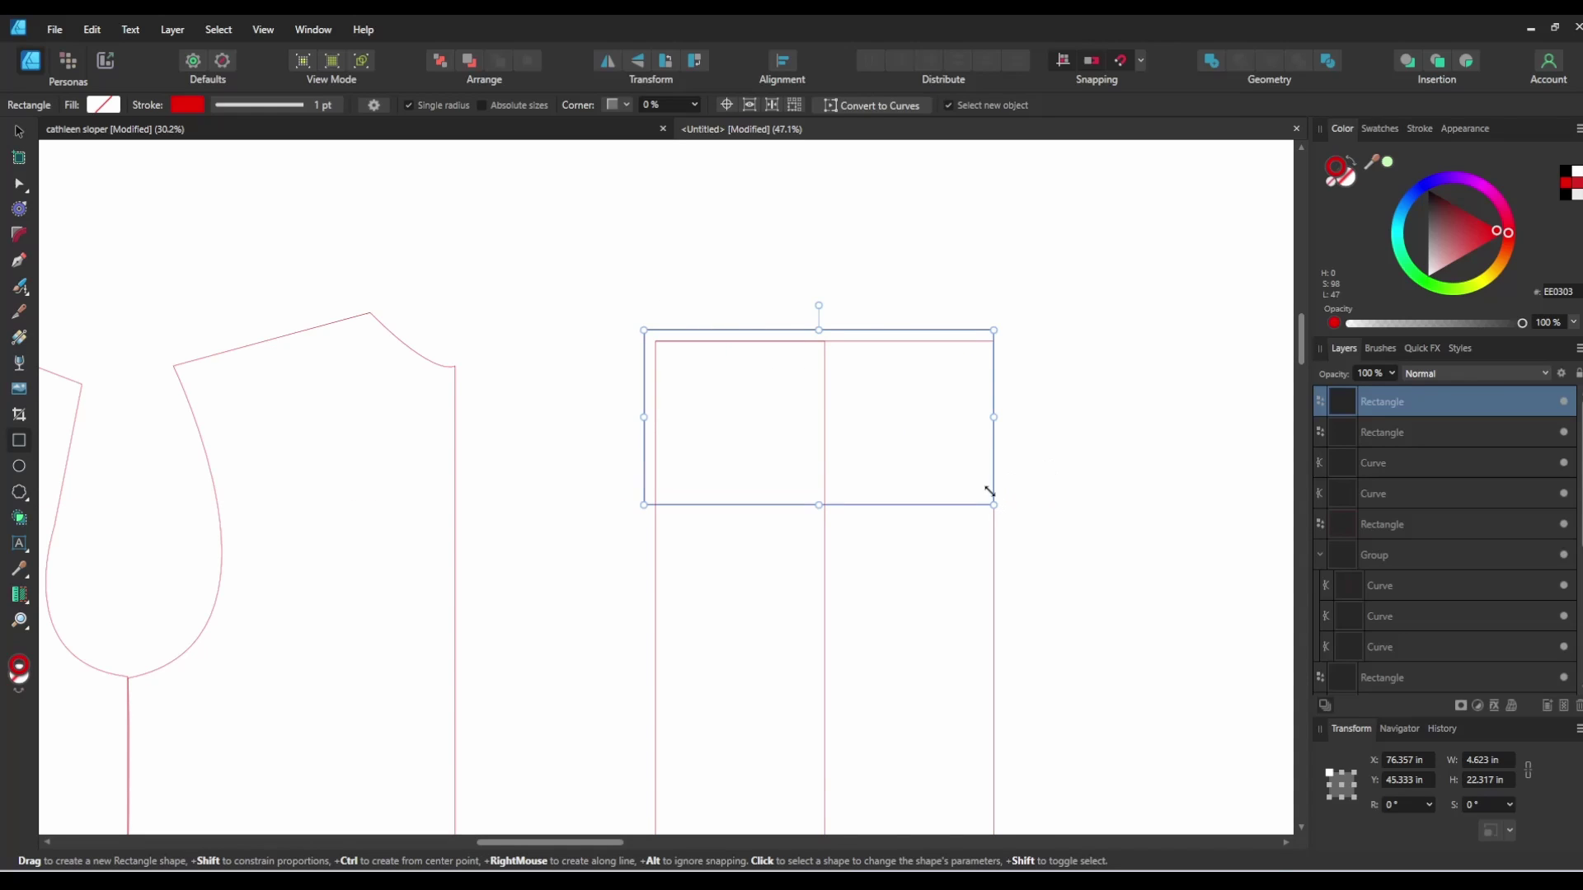
click(18, 132)
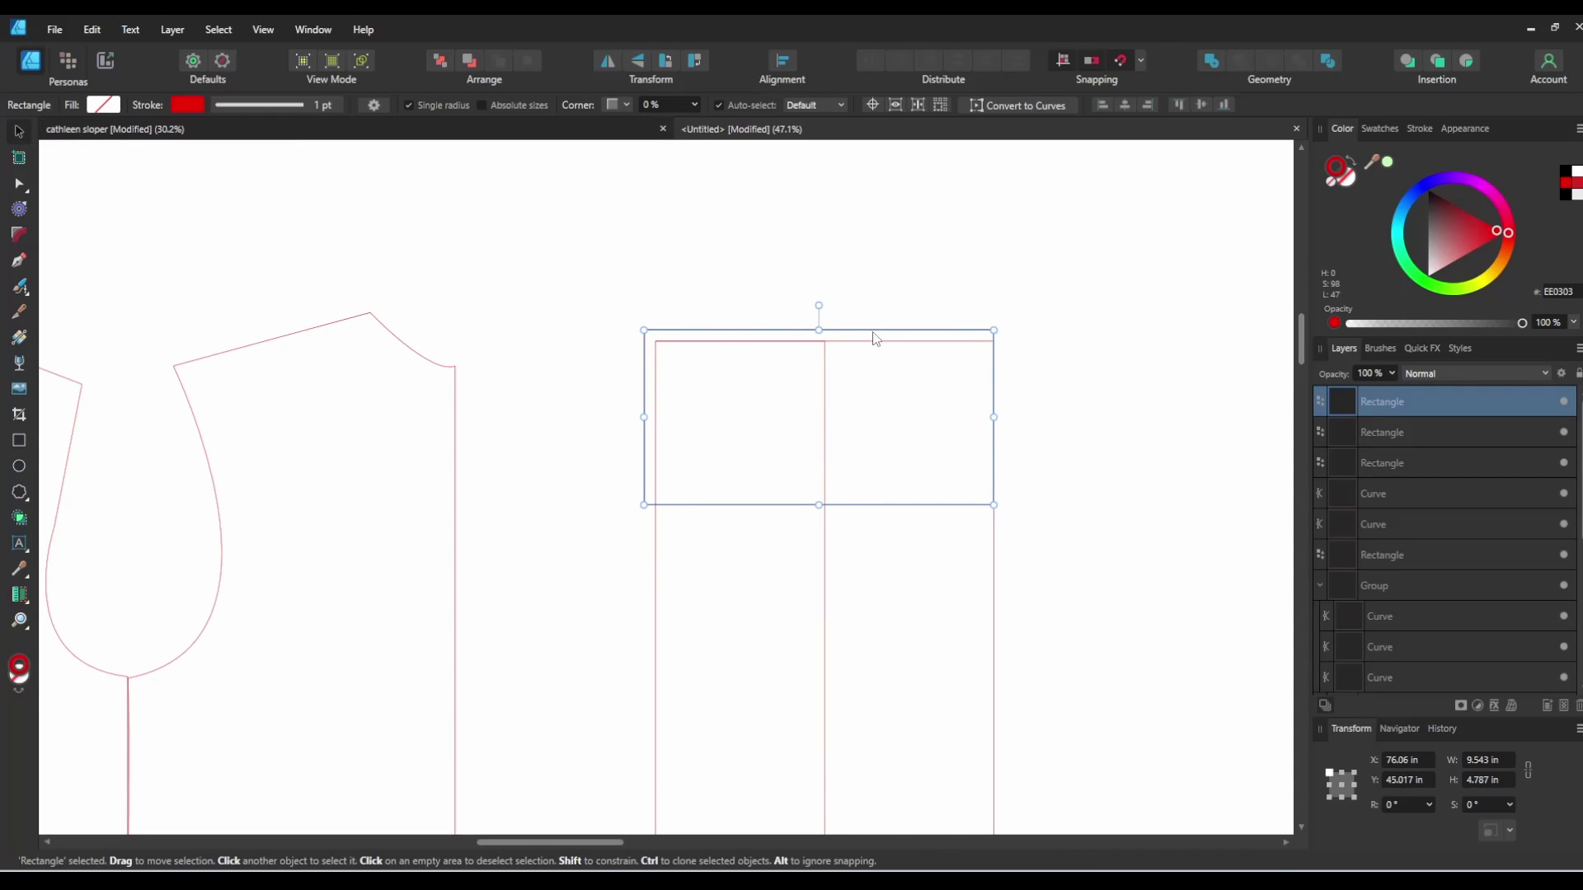
drag(872, 336, 876, 347)
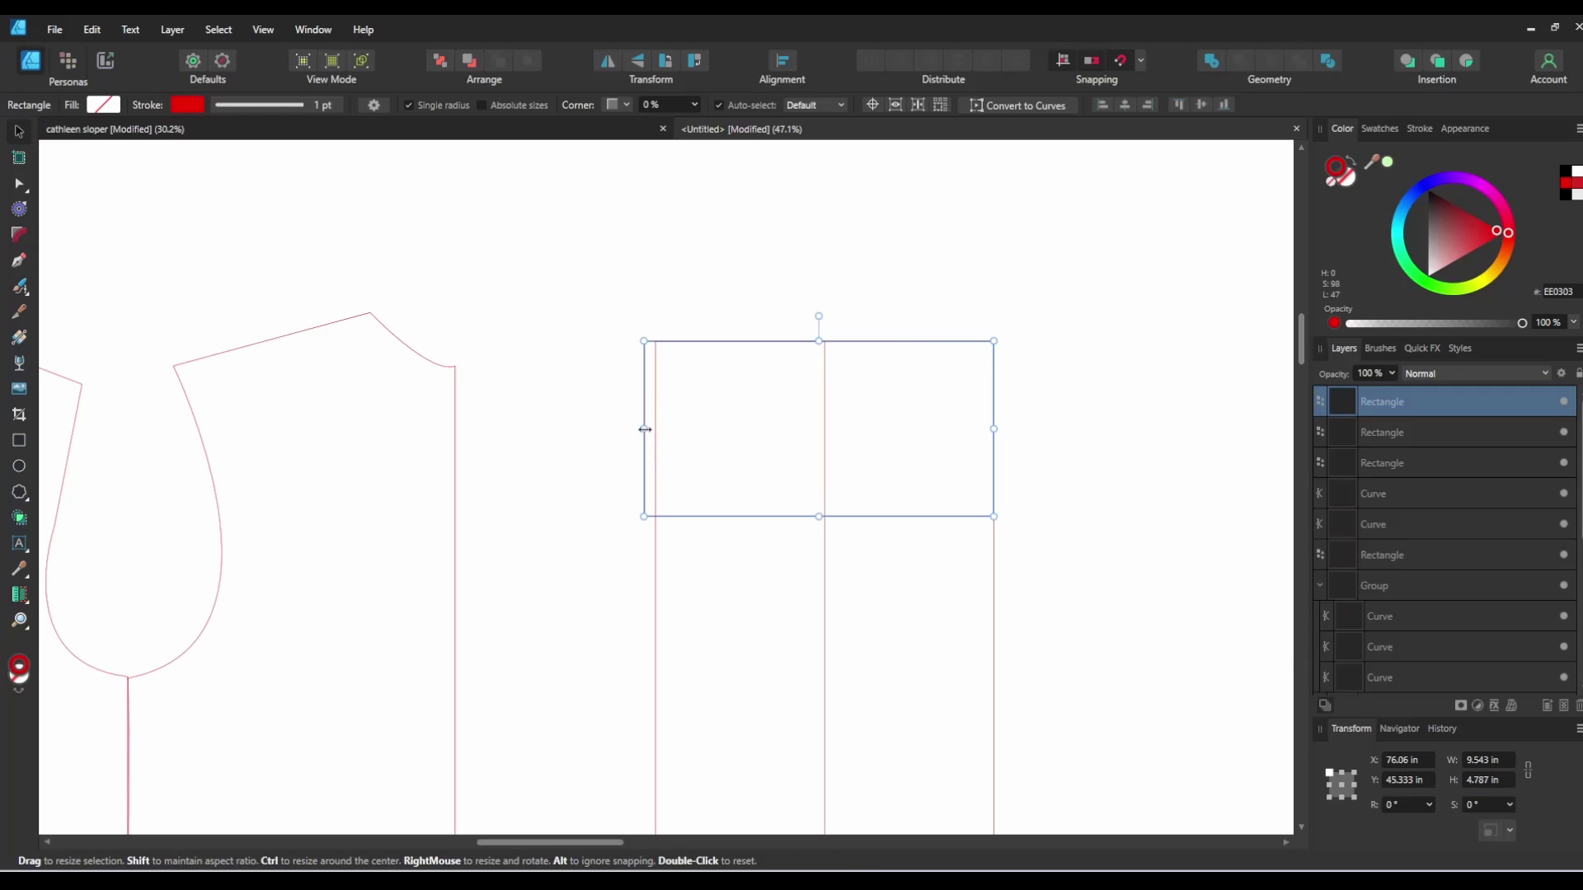
drag(644, 429, 655, 429)
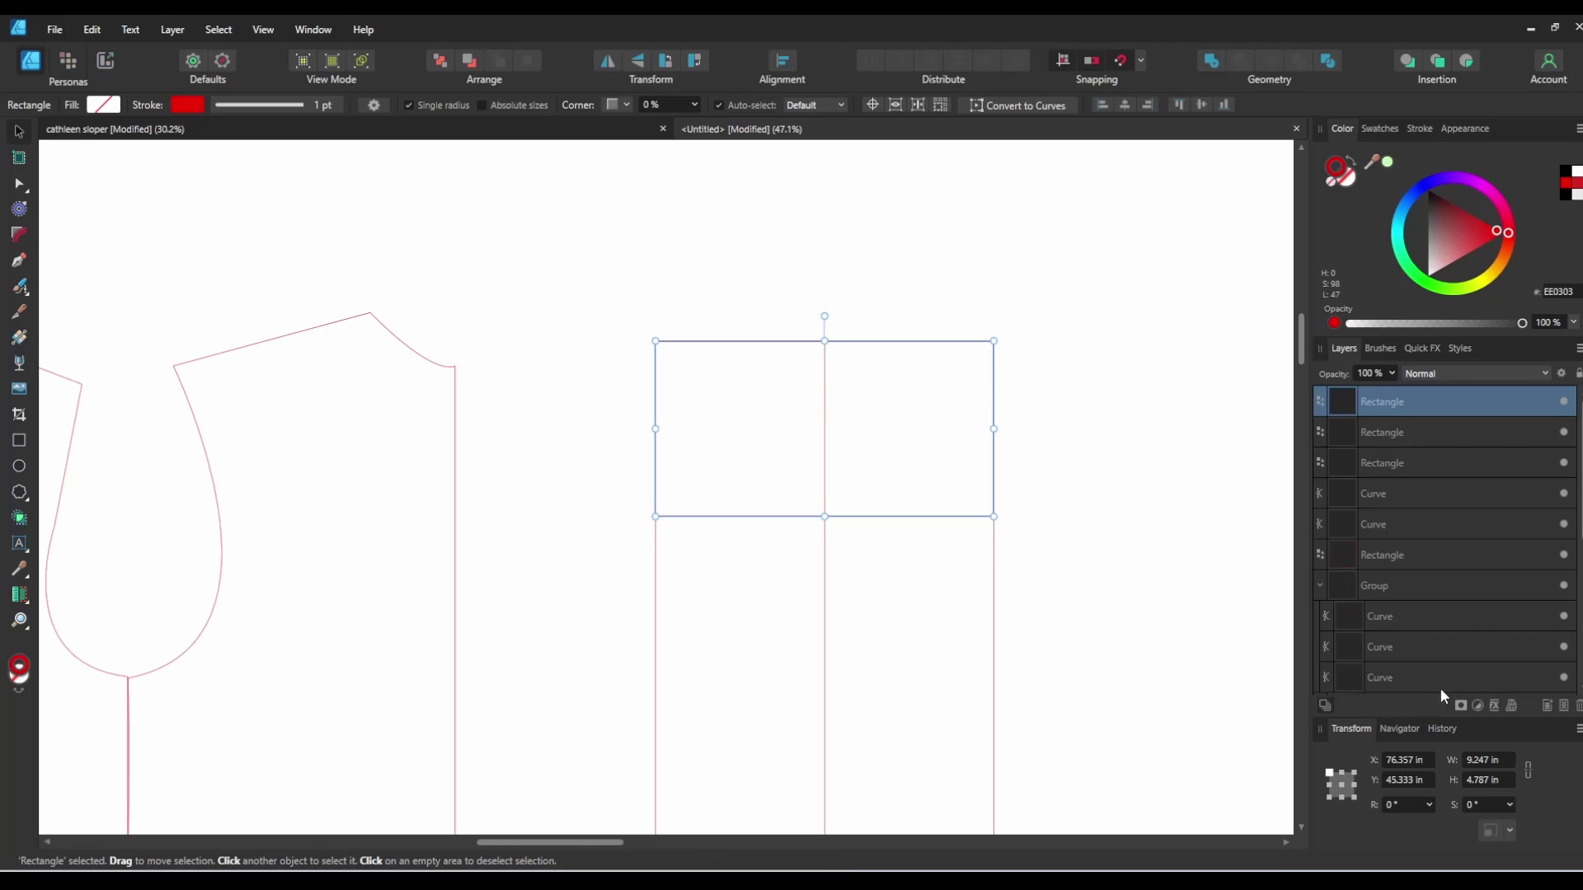
Step: Set the top rectangle's height to 5.375 in in the Transform panel, undoing a stray width change
click(1509, 760)
text(5.328)
key(Return)
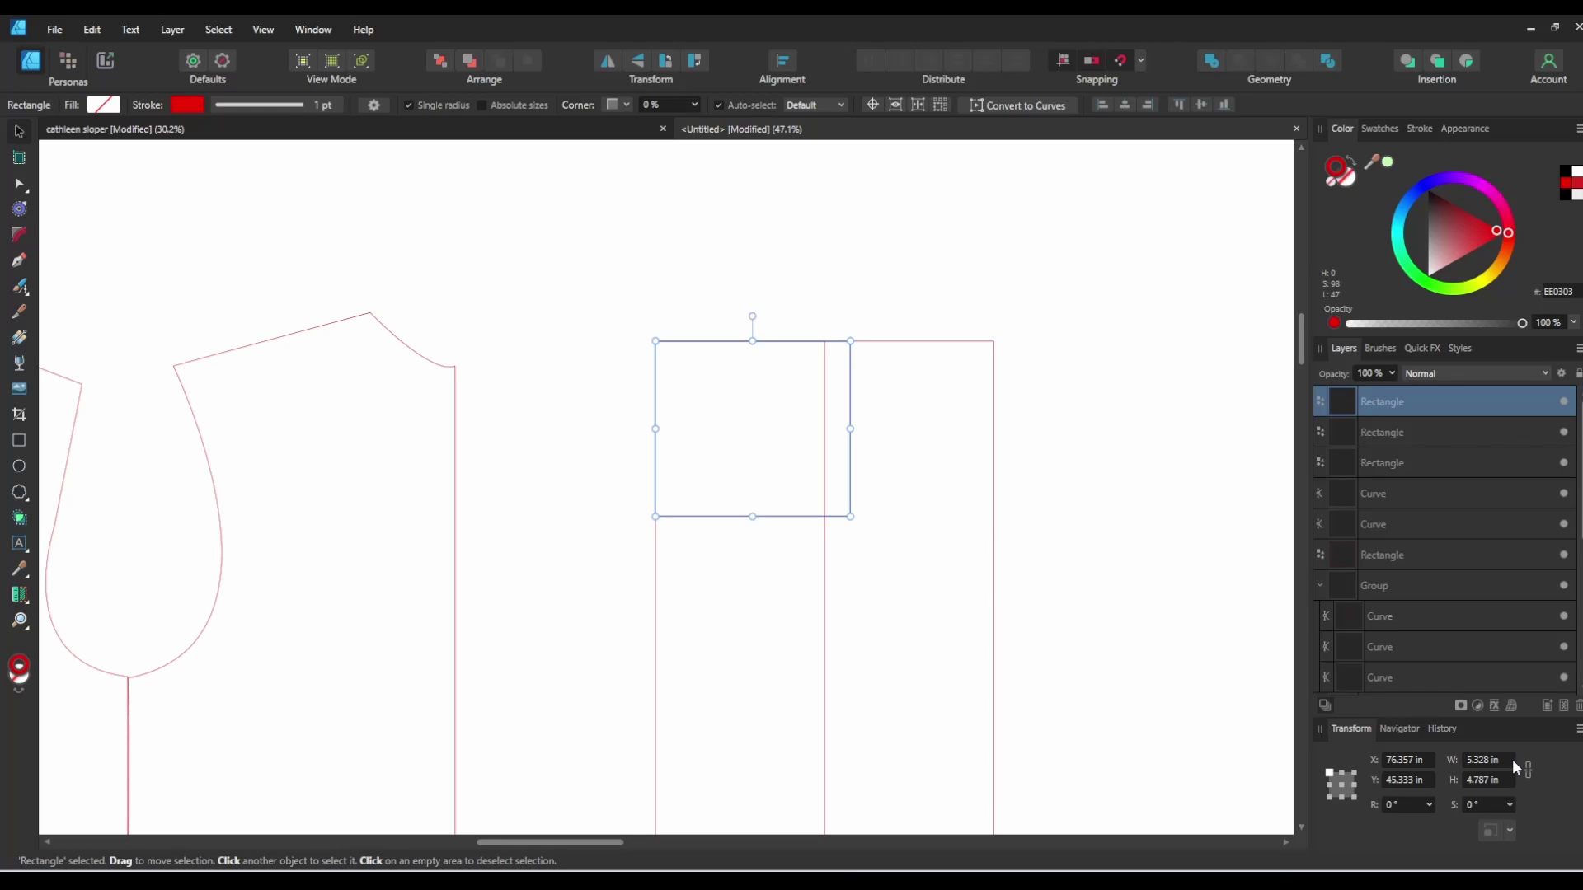
key(ctrl+z)
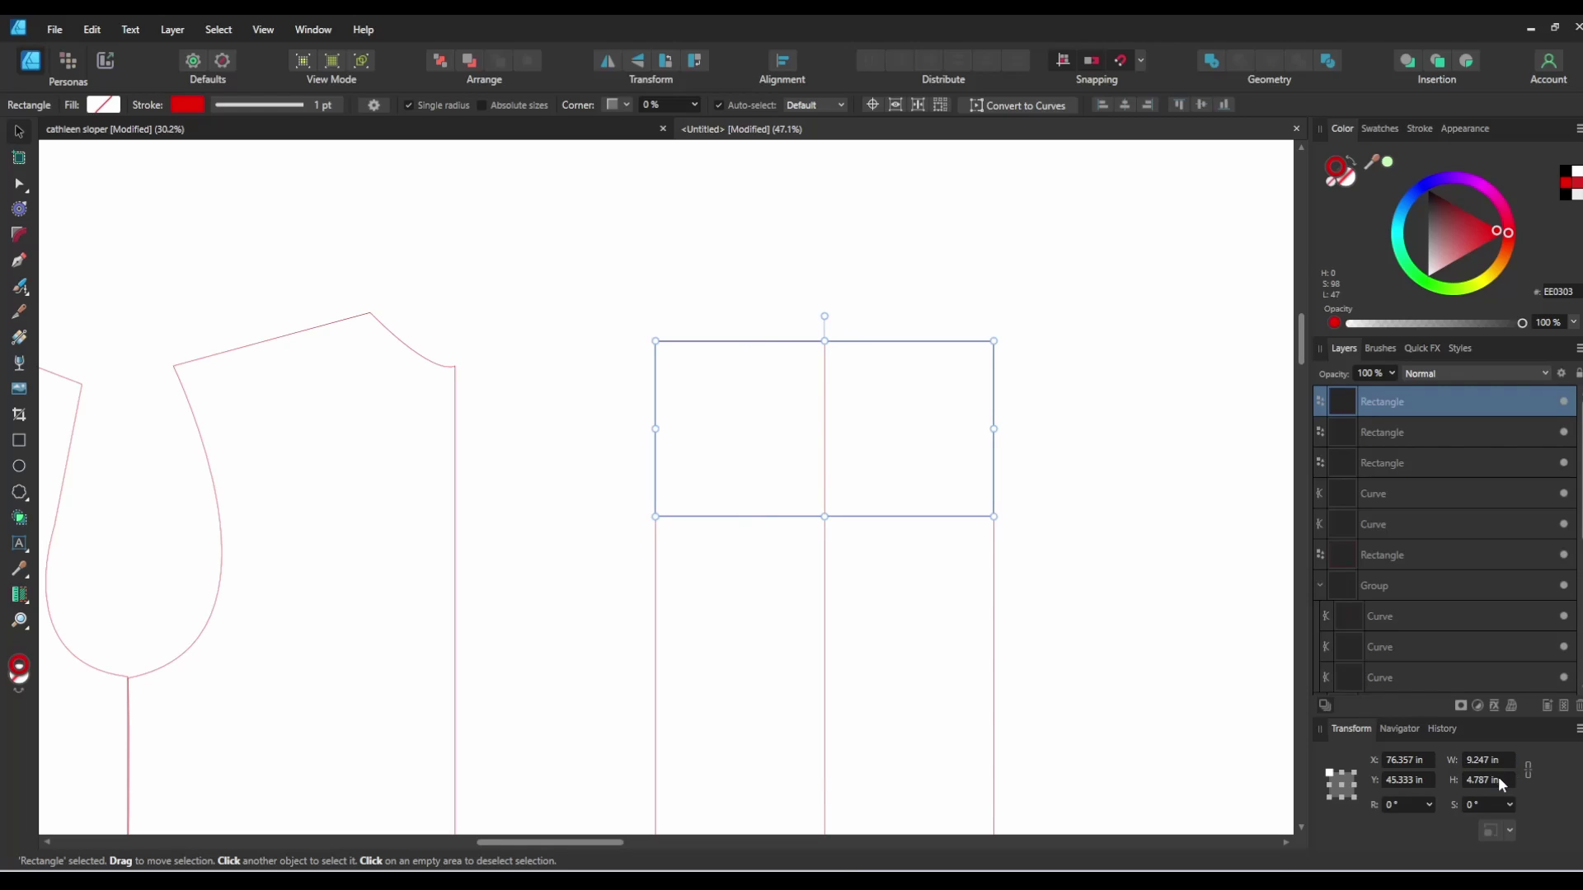
click(1500, 780)
key(alt+Tab)
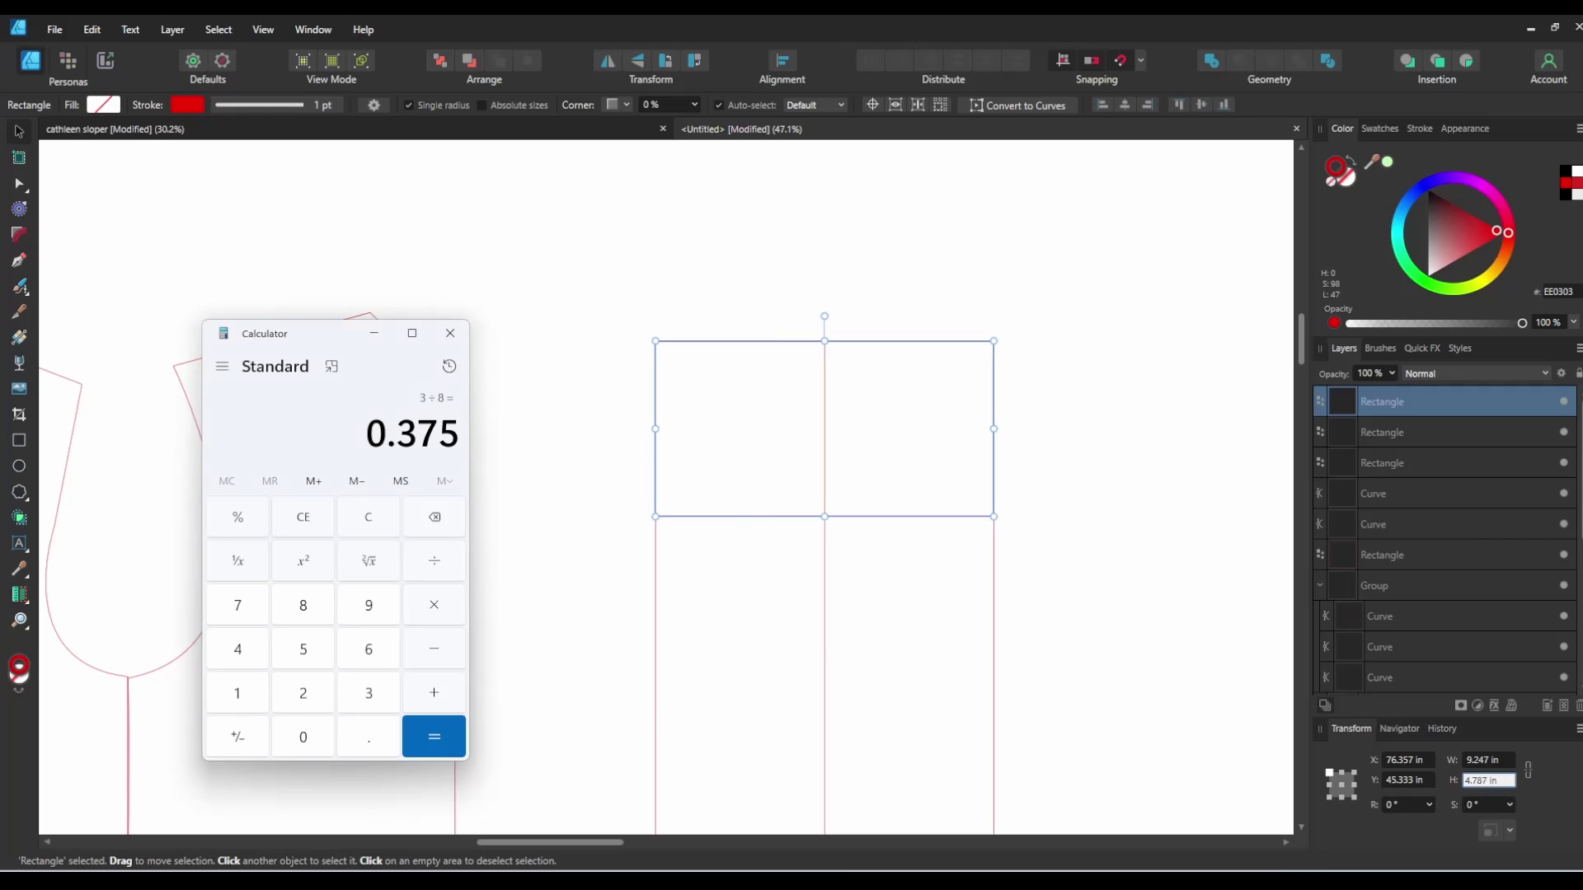
key(alt+Tab)
text(5)
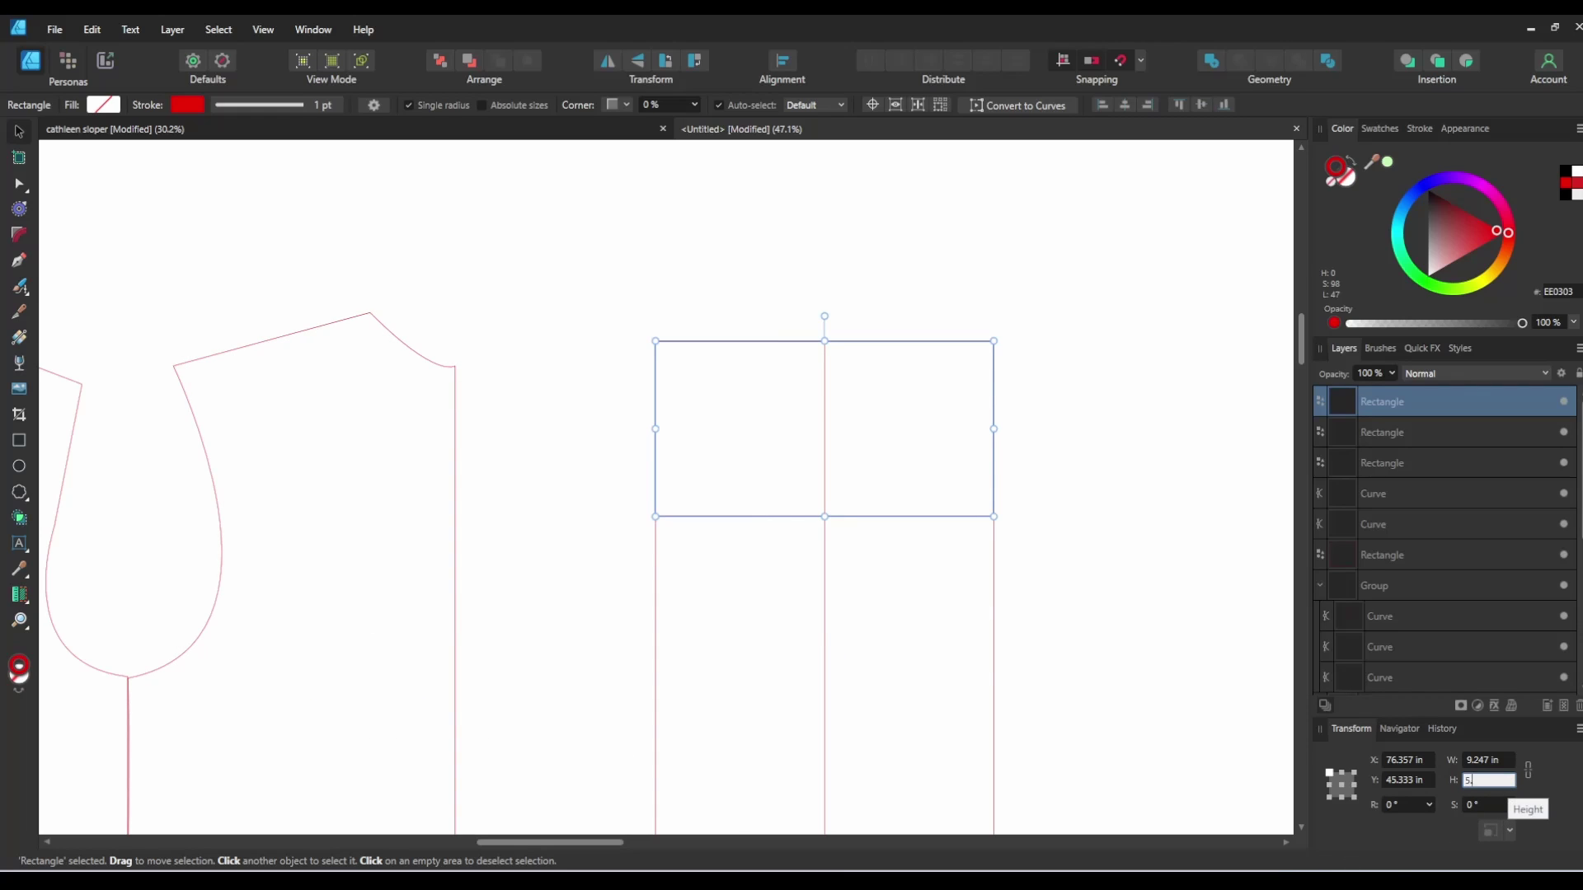
text(.375)
key(Return)
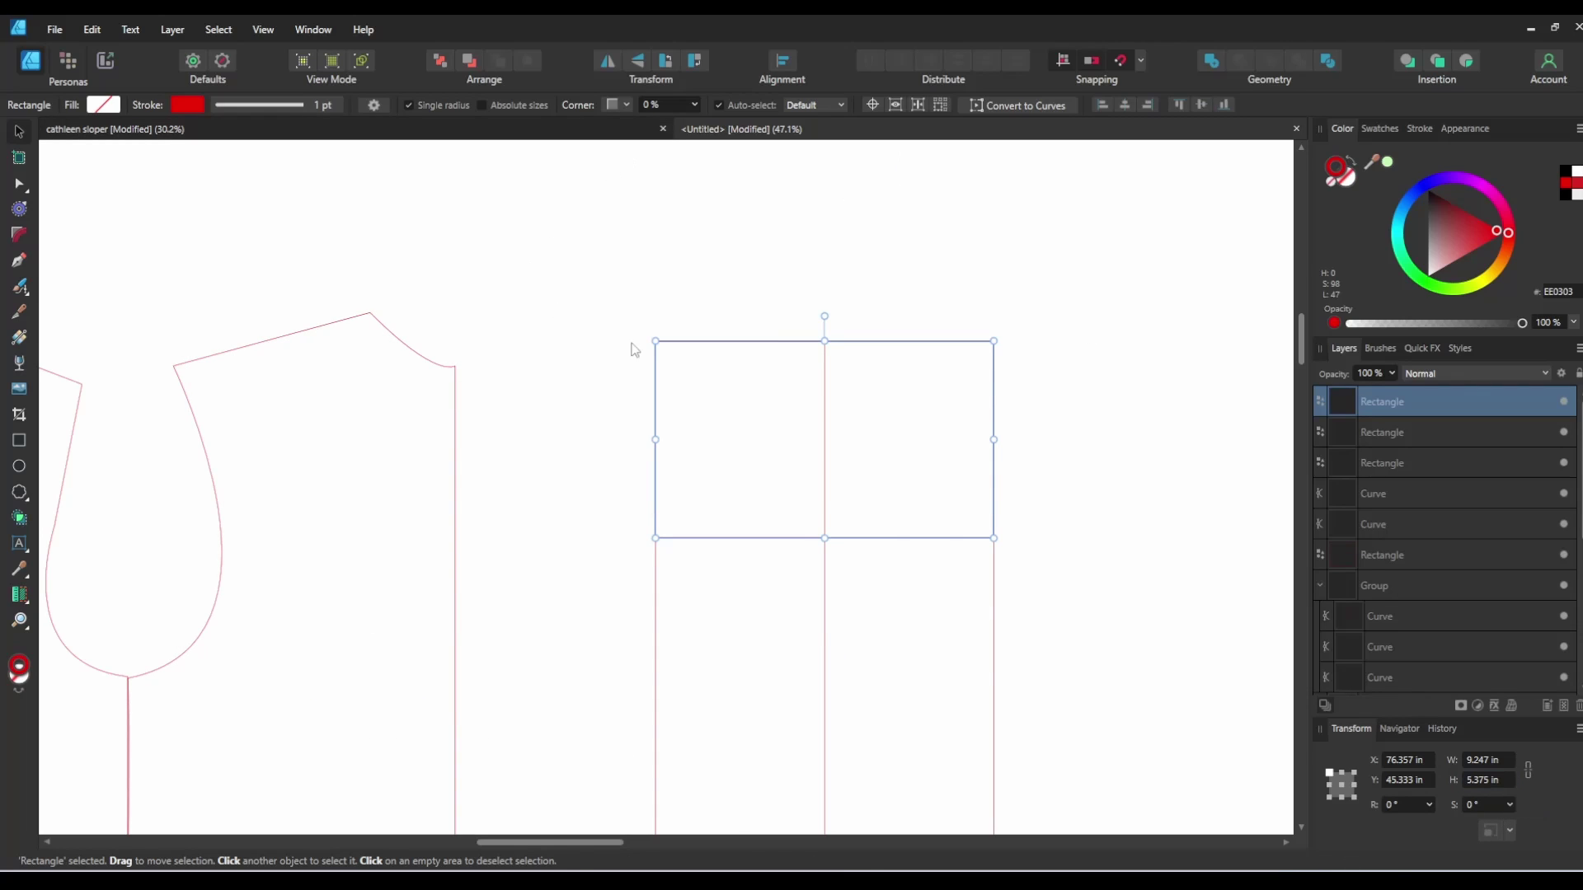
click(1019, 470)
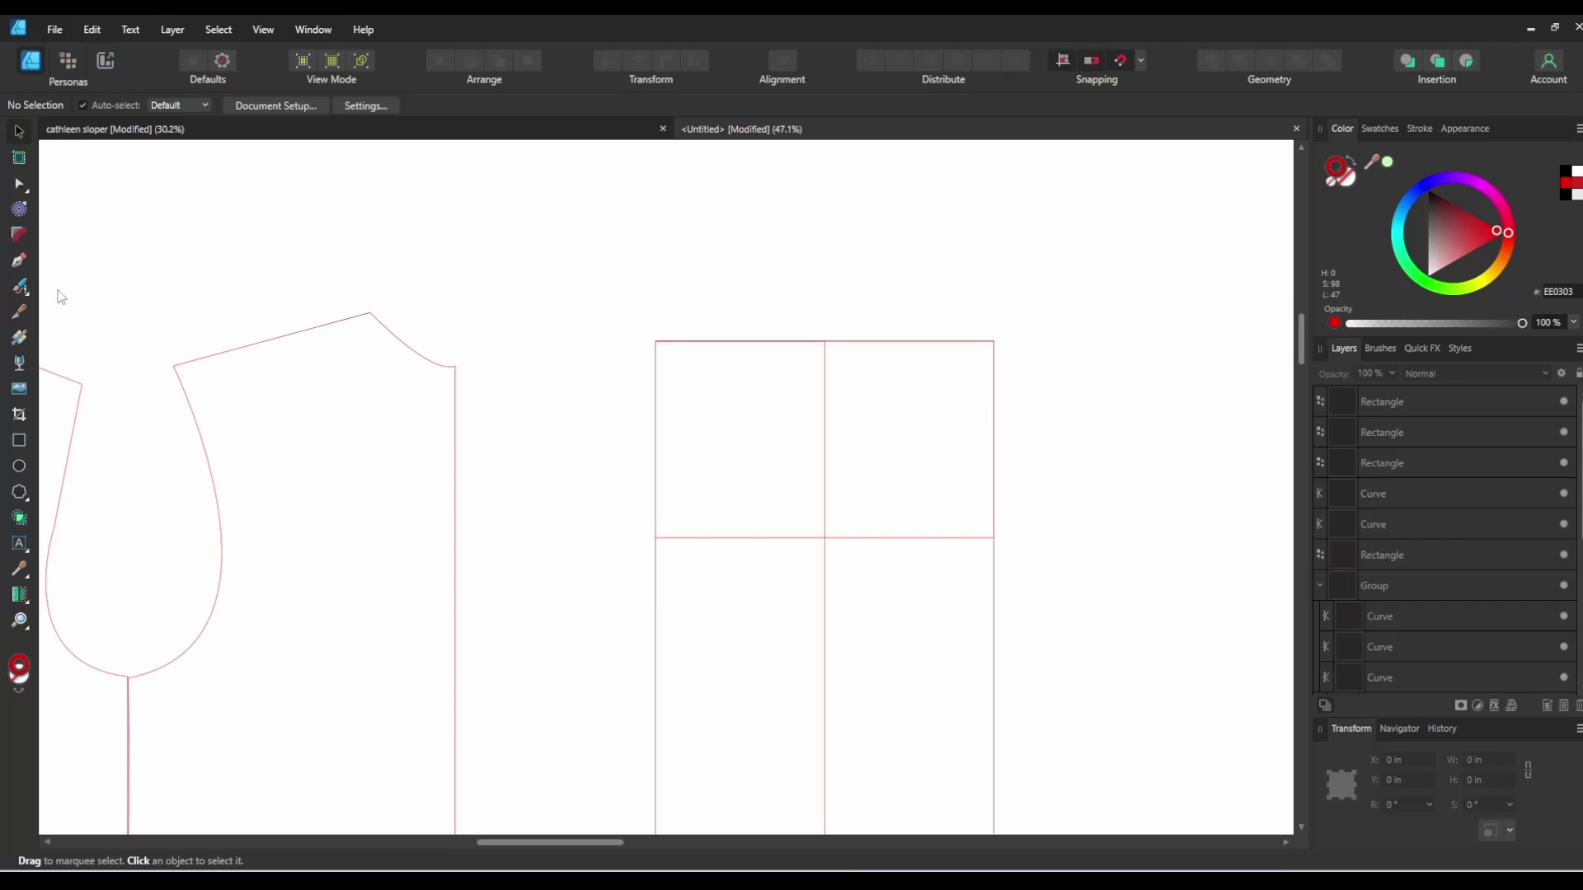
Step: Draw a straight horizontal pen line across the upper rectangle's full width near its top
click(20, 264)
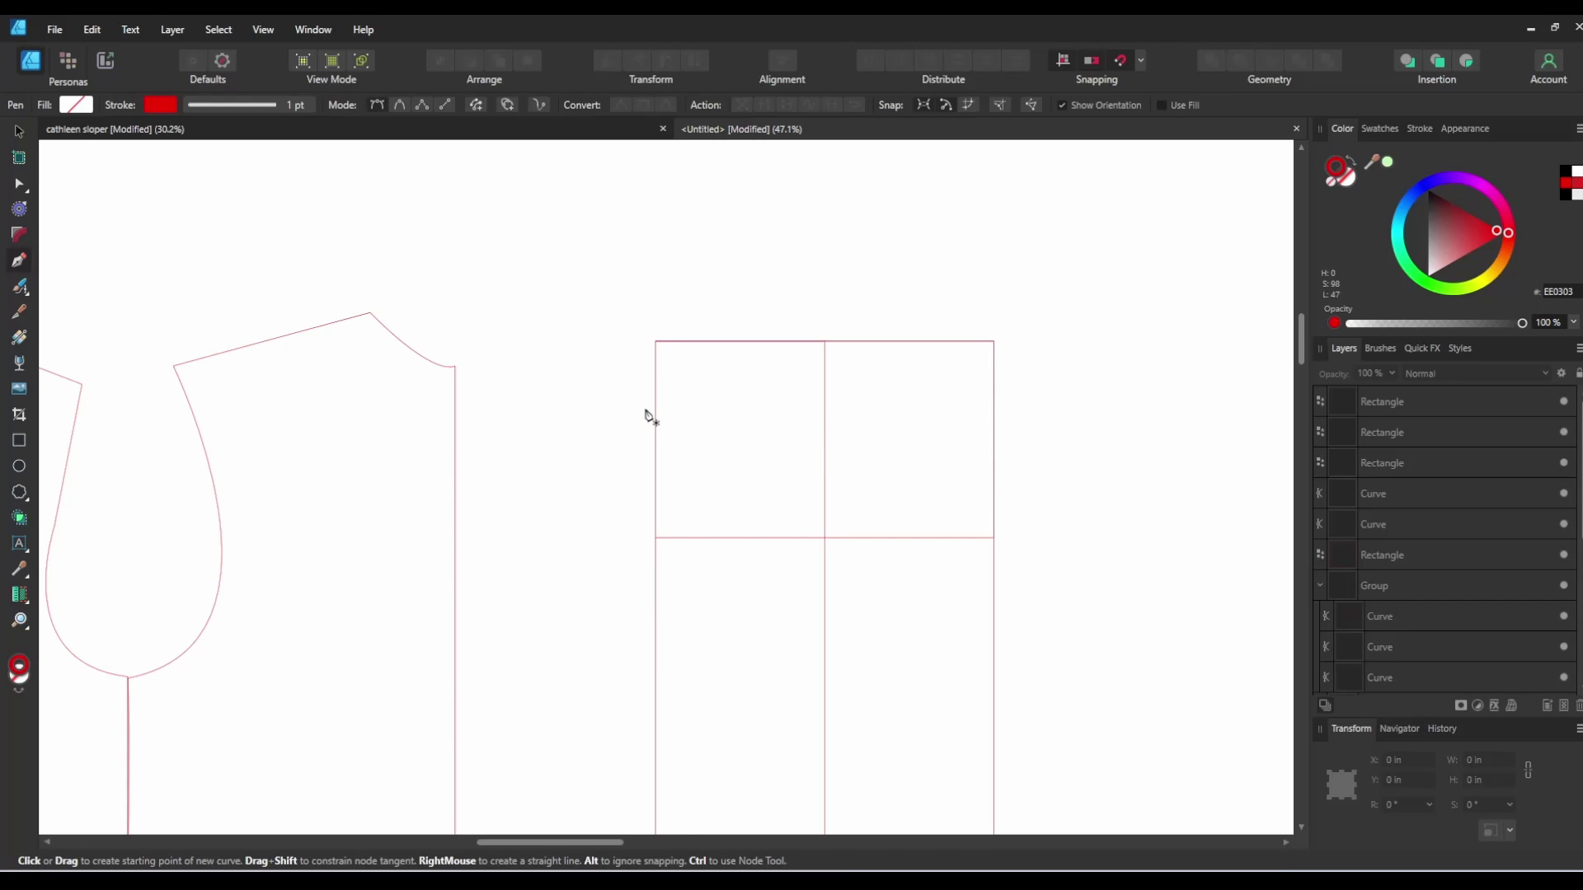
drag(655, 409, 944, 407)
key(ctrl+z)
click(655, 410)
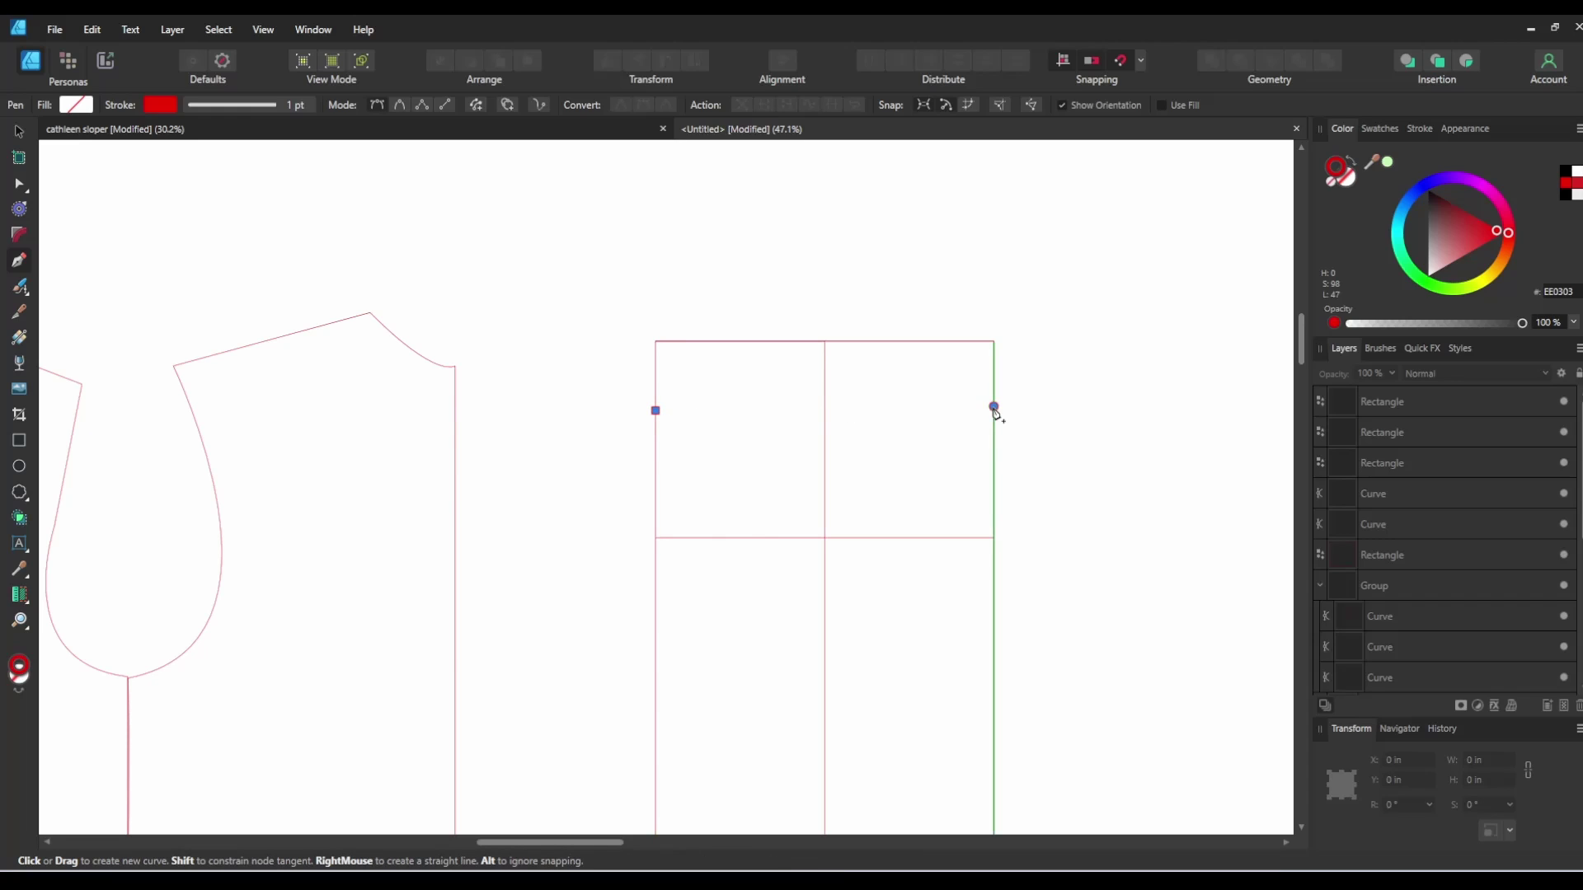
click(993, 406)
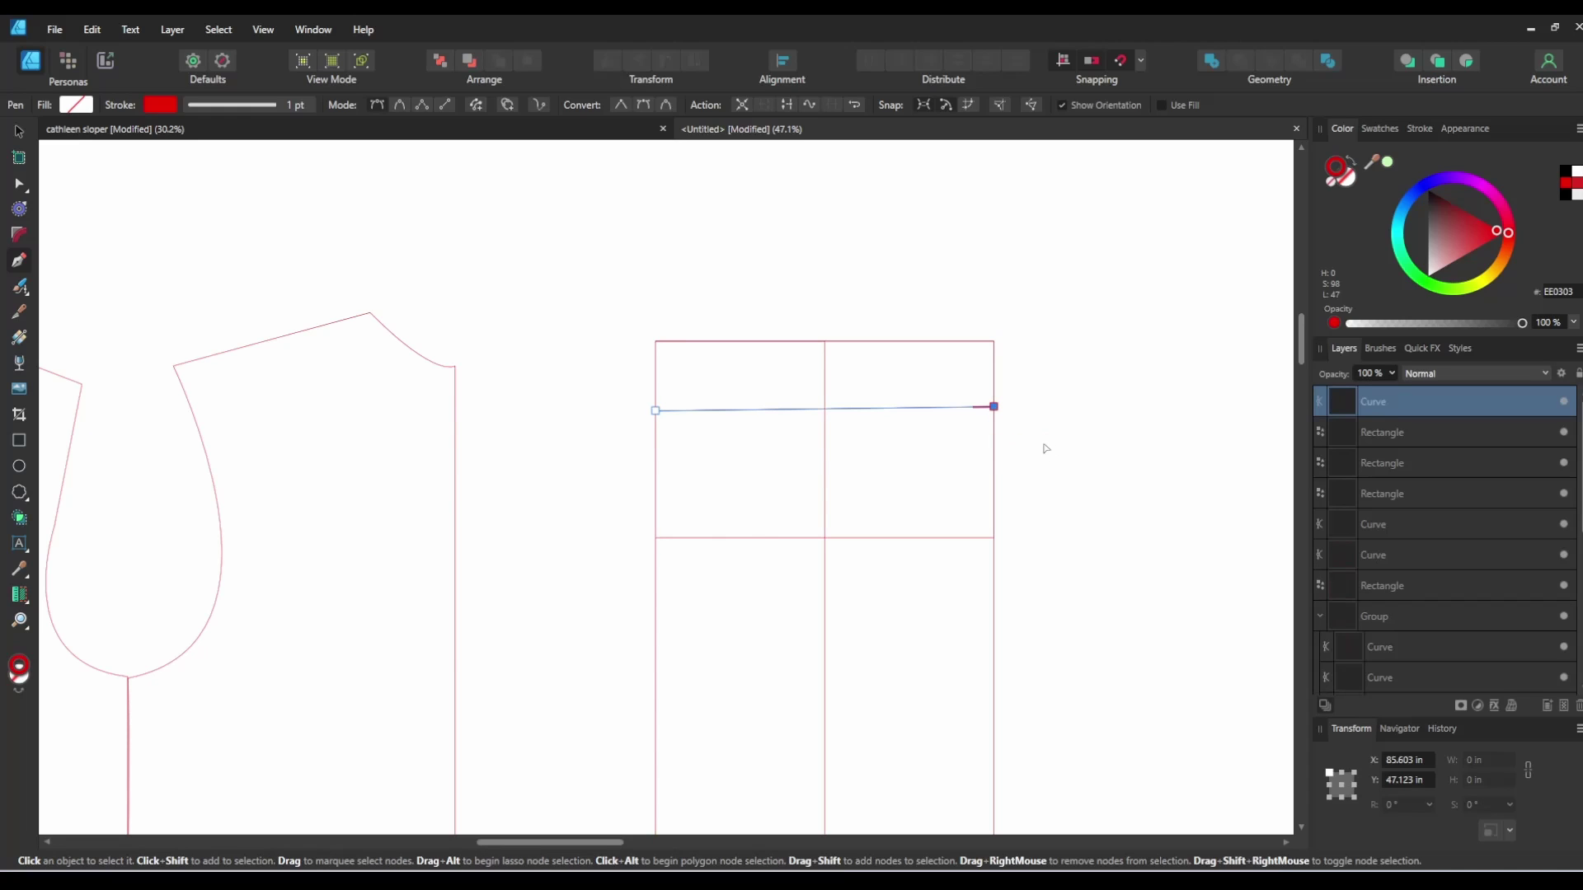
key(ctrl+z)
click(657, 405)
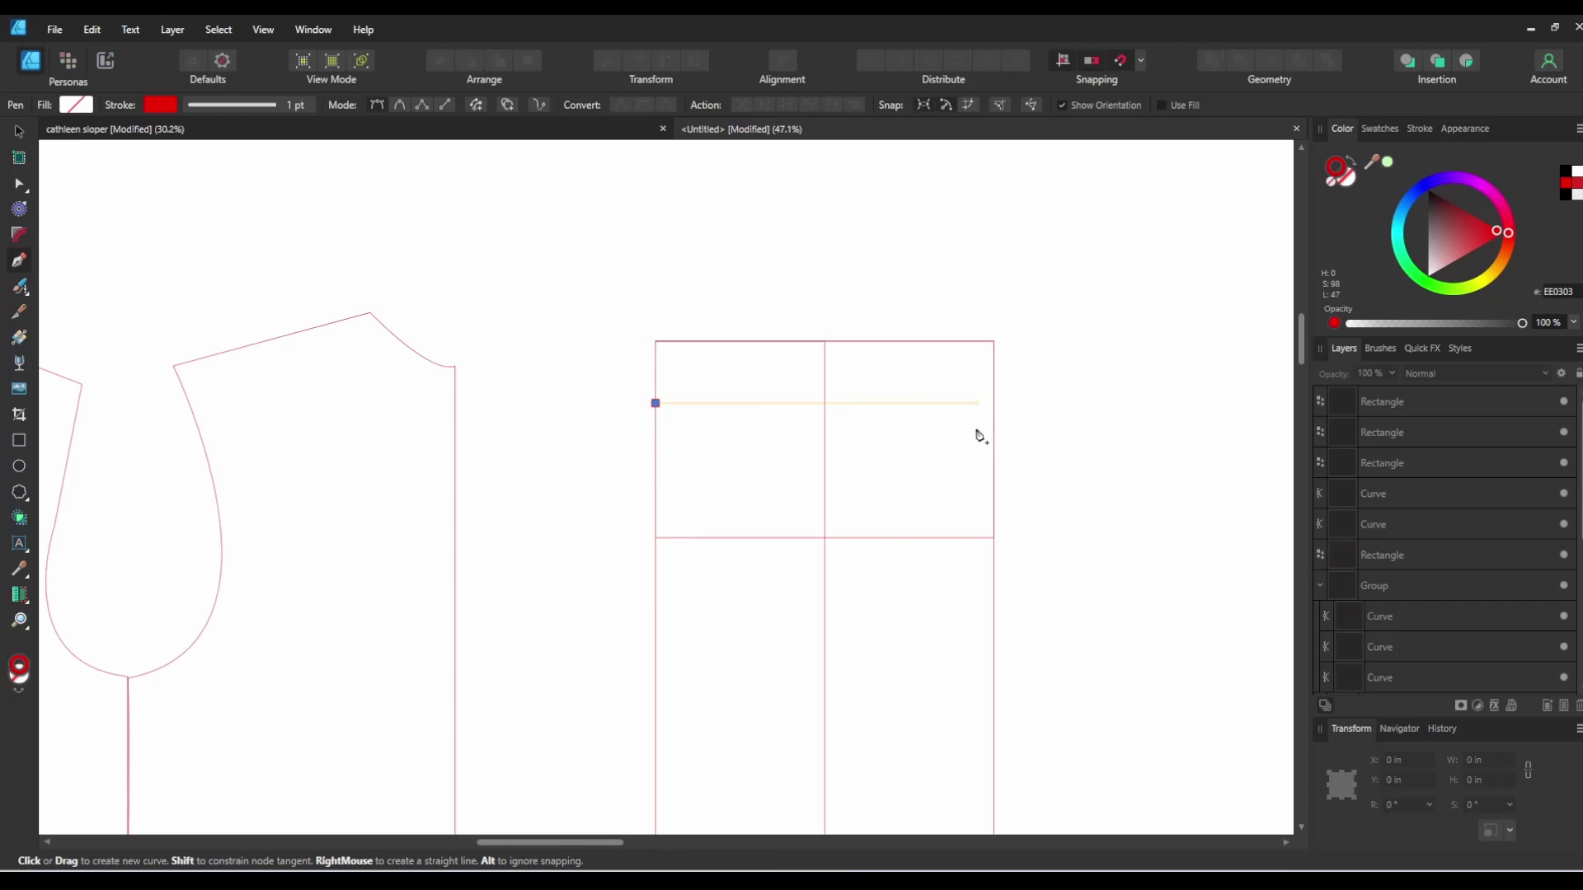
click(993, 403)
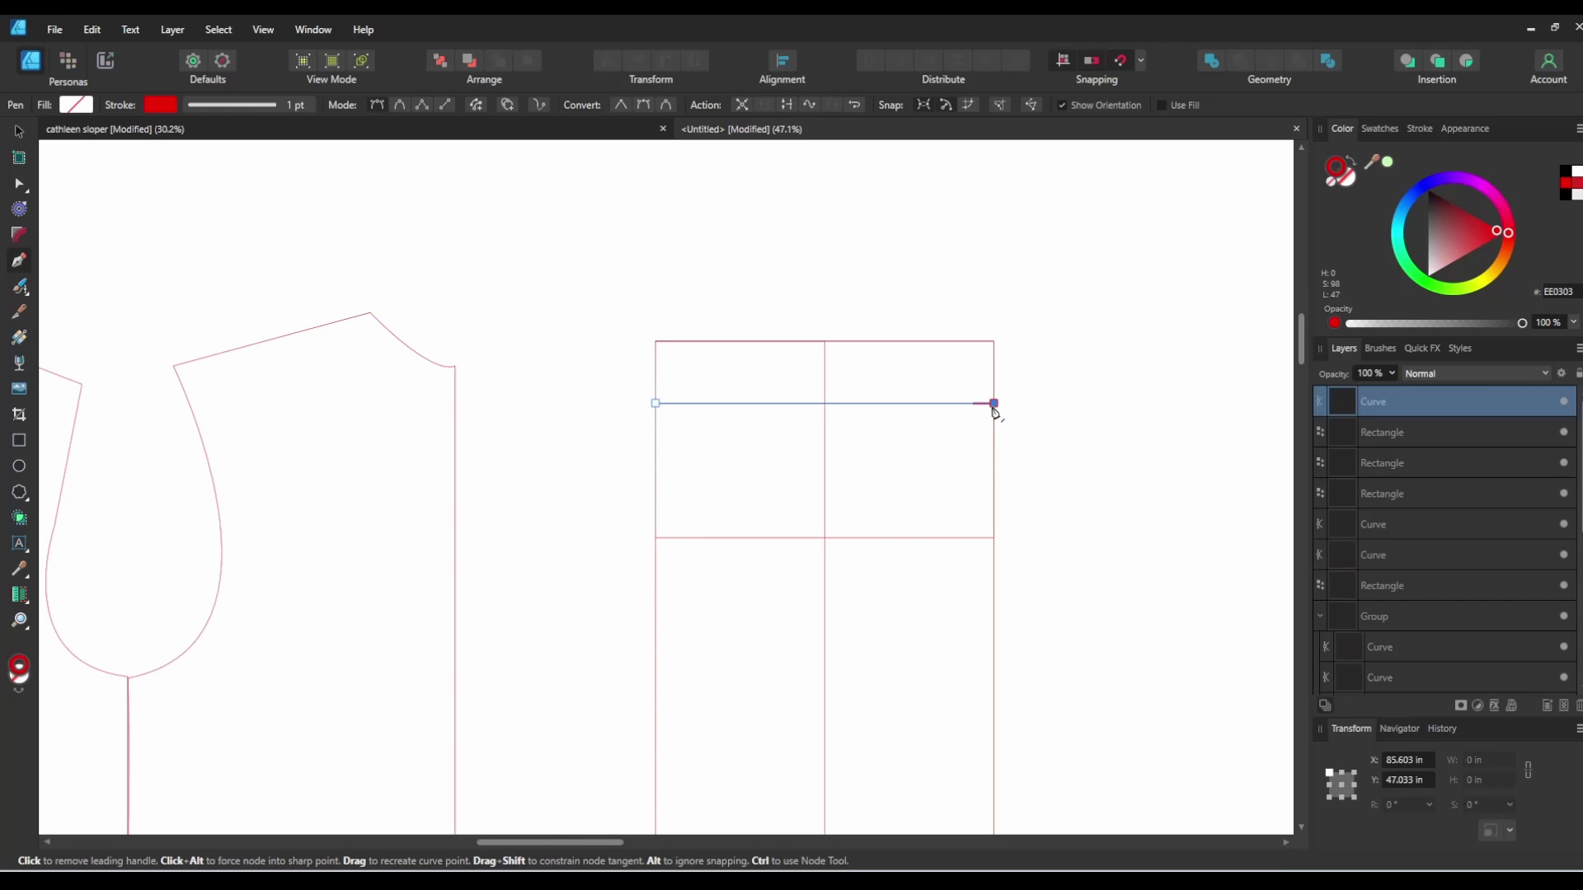
click(18, 132)
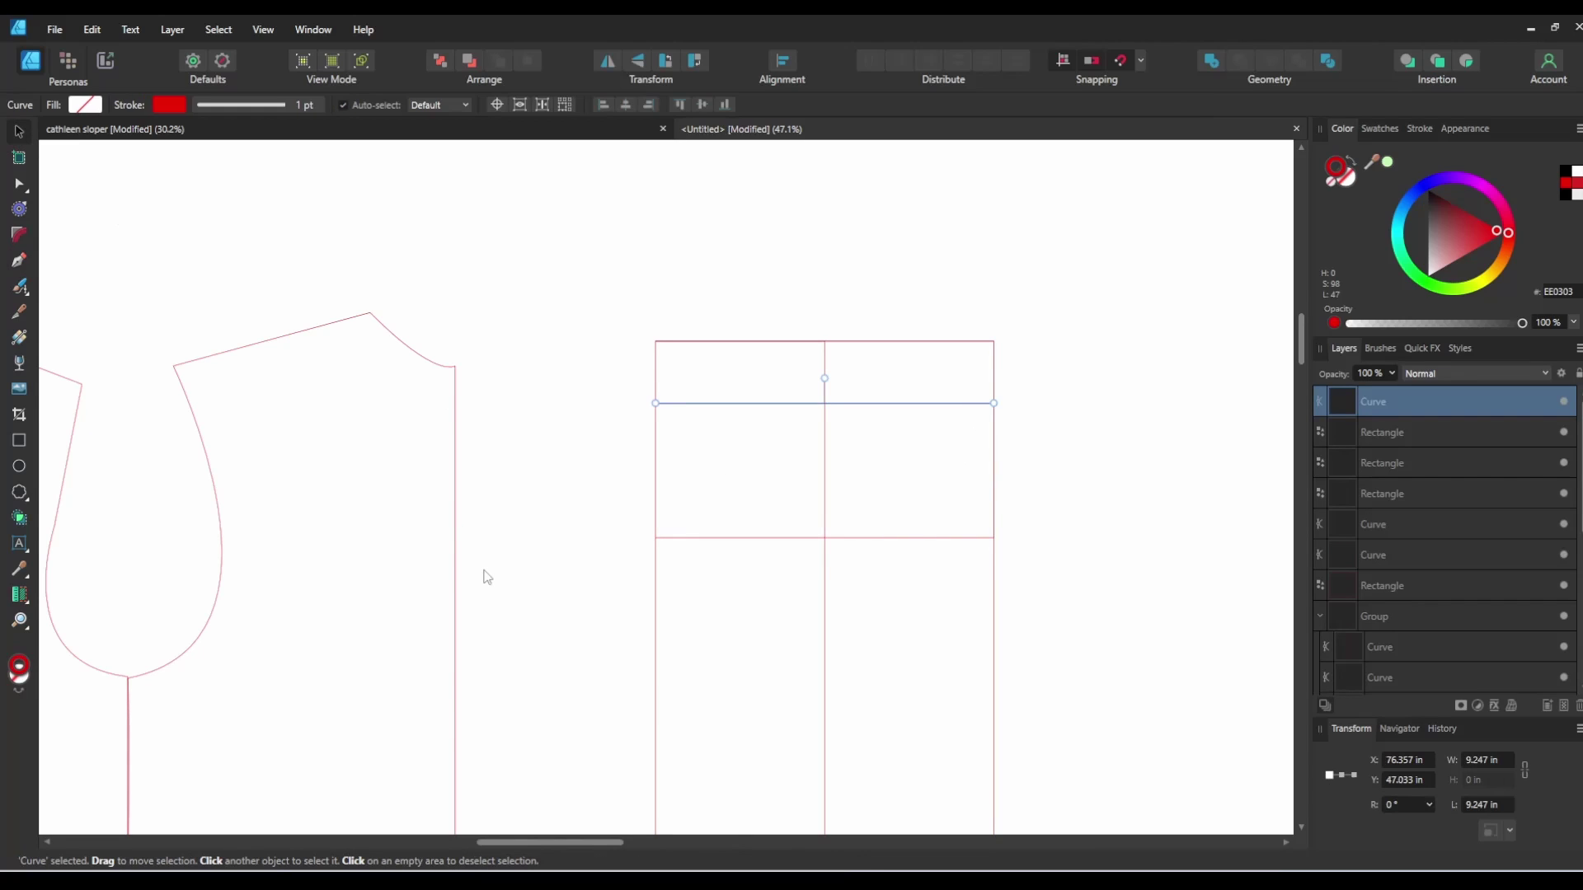
key(p)
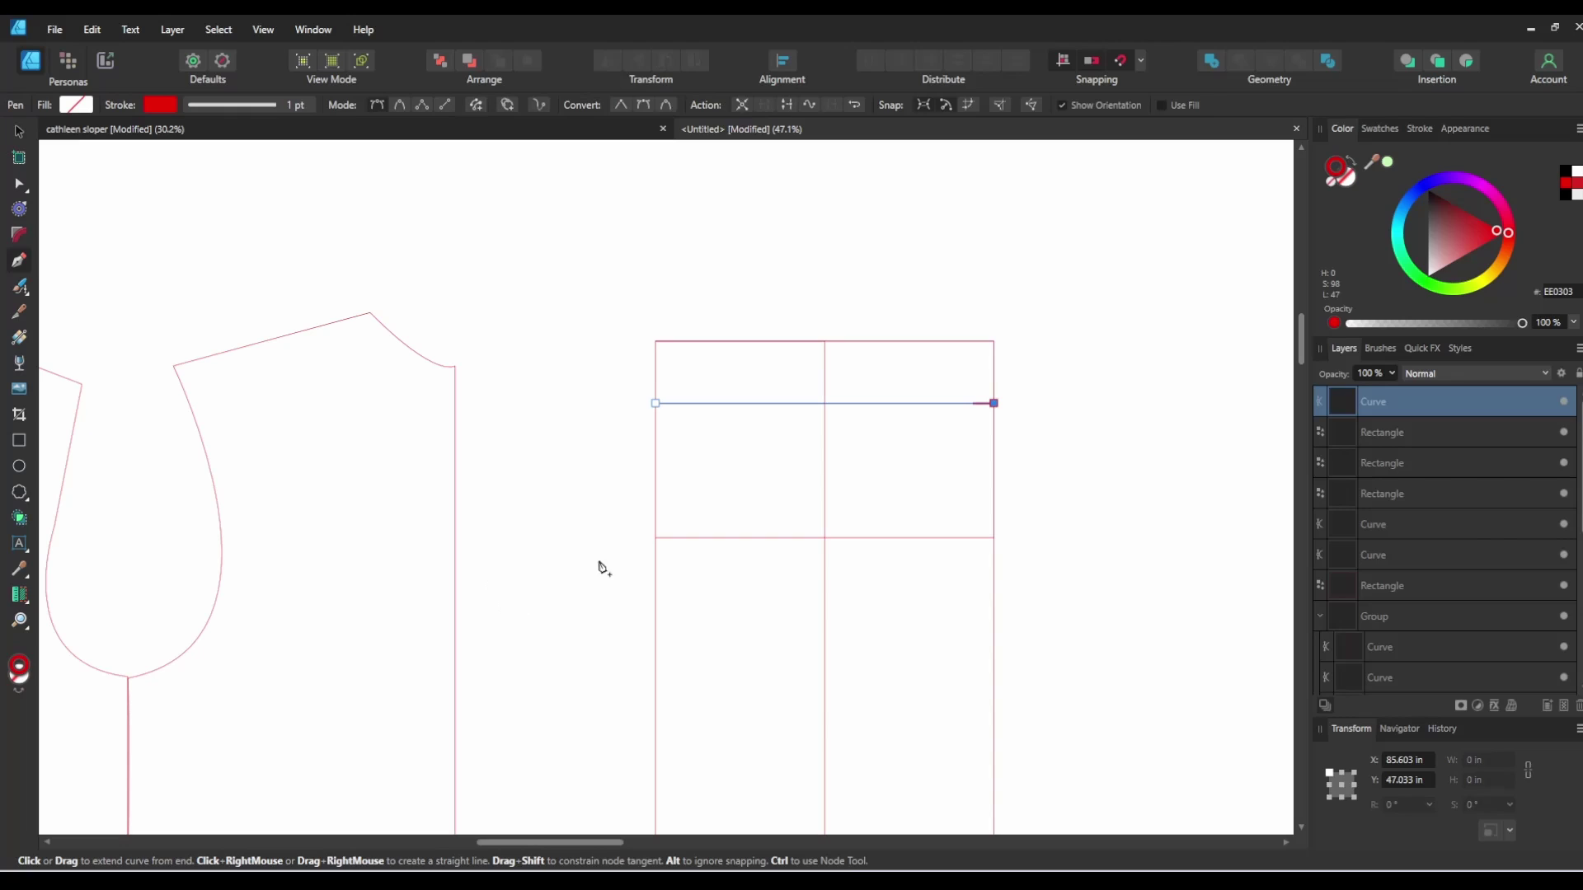
click(656, 472)
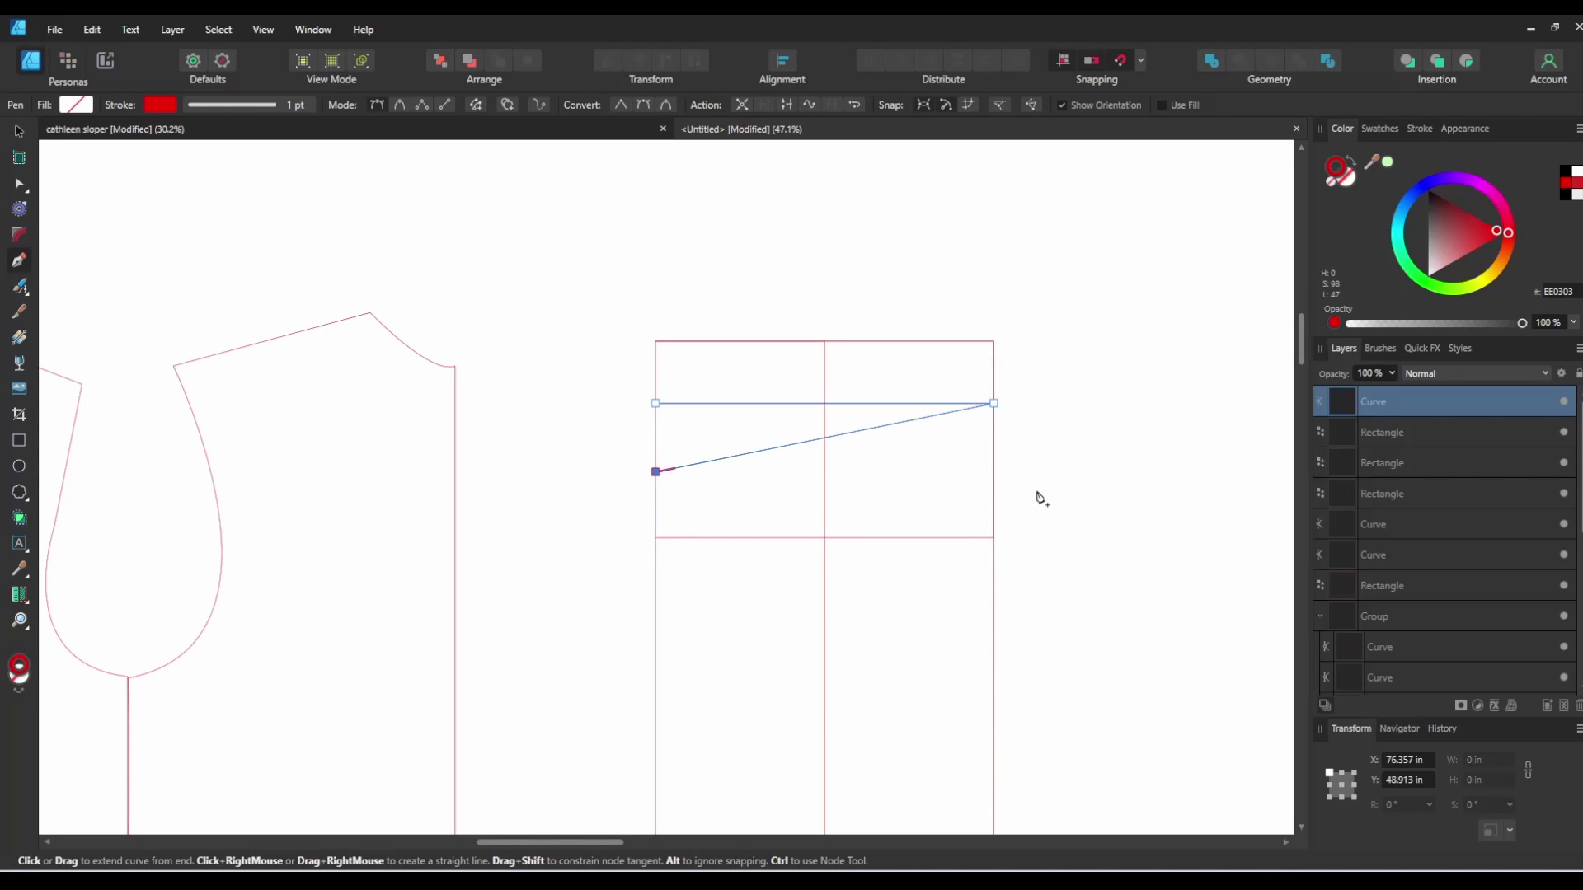
key(ctrl+z)
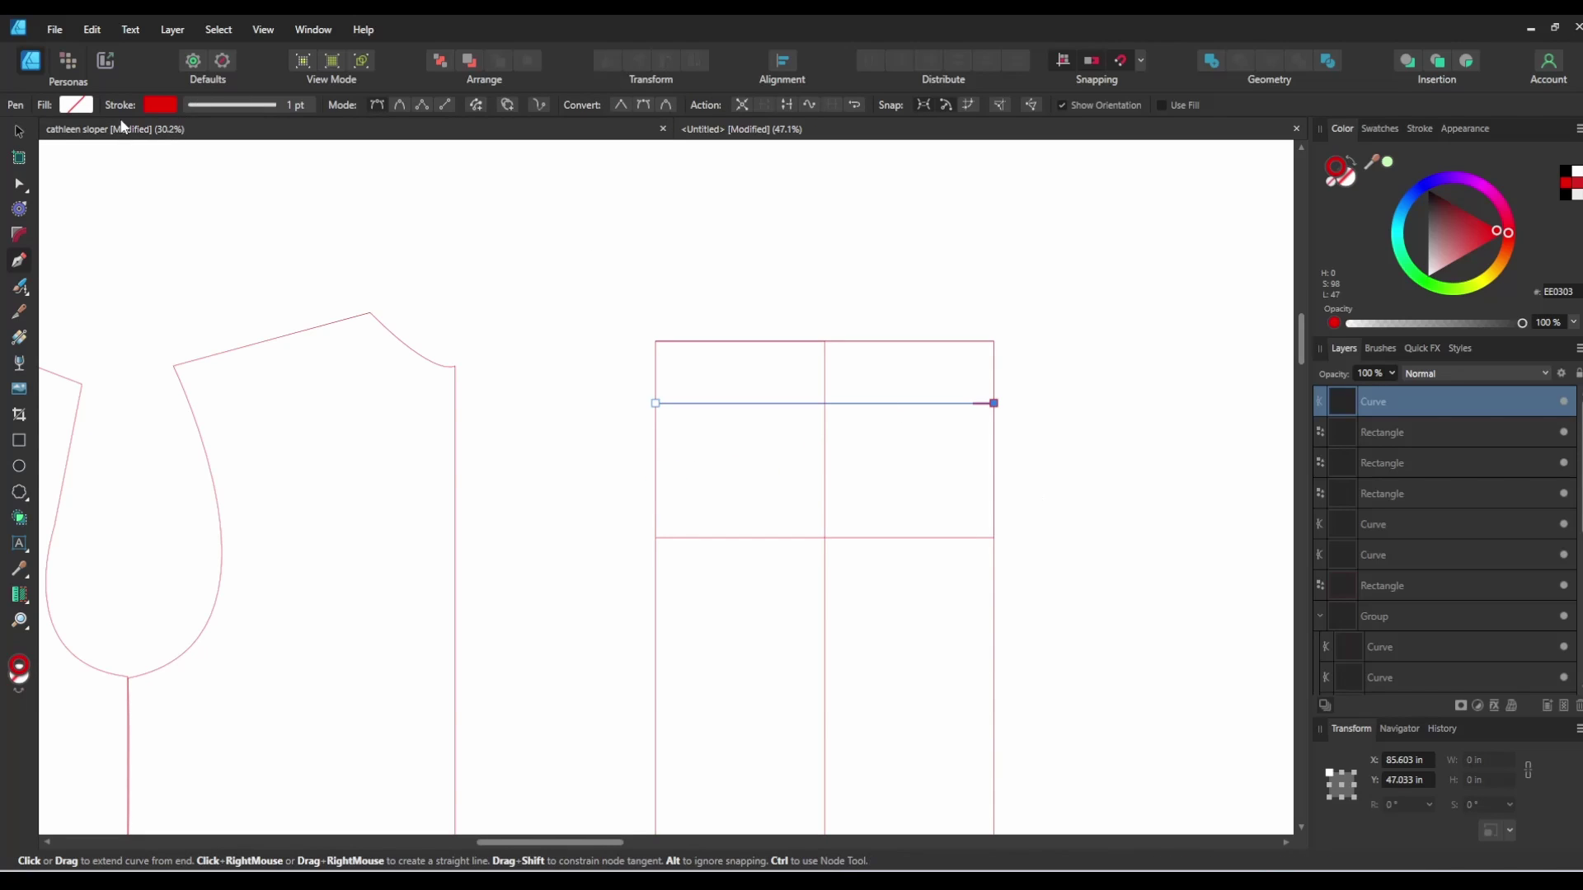
click(19, 131)
click(445, 239)
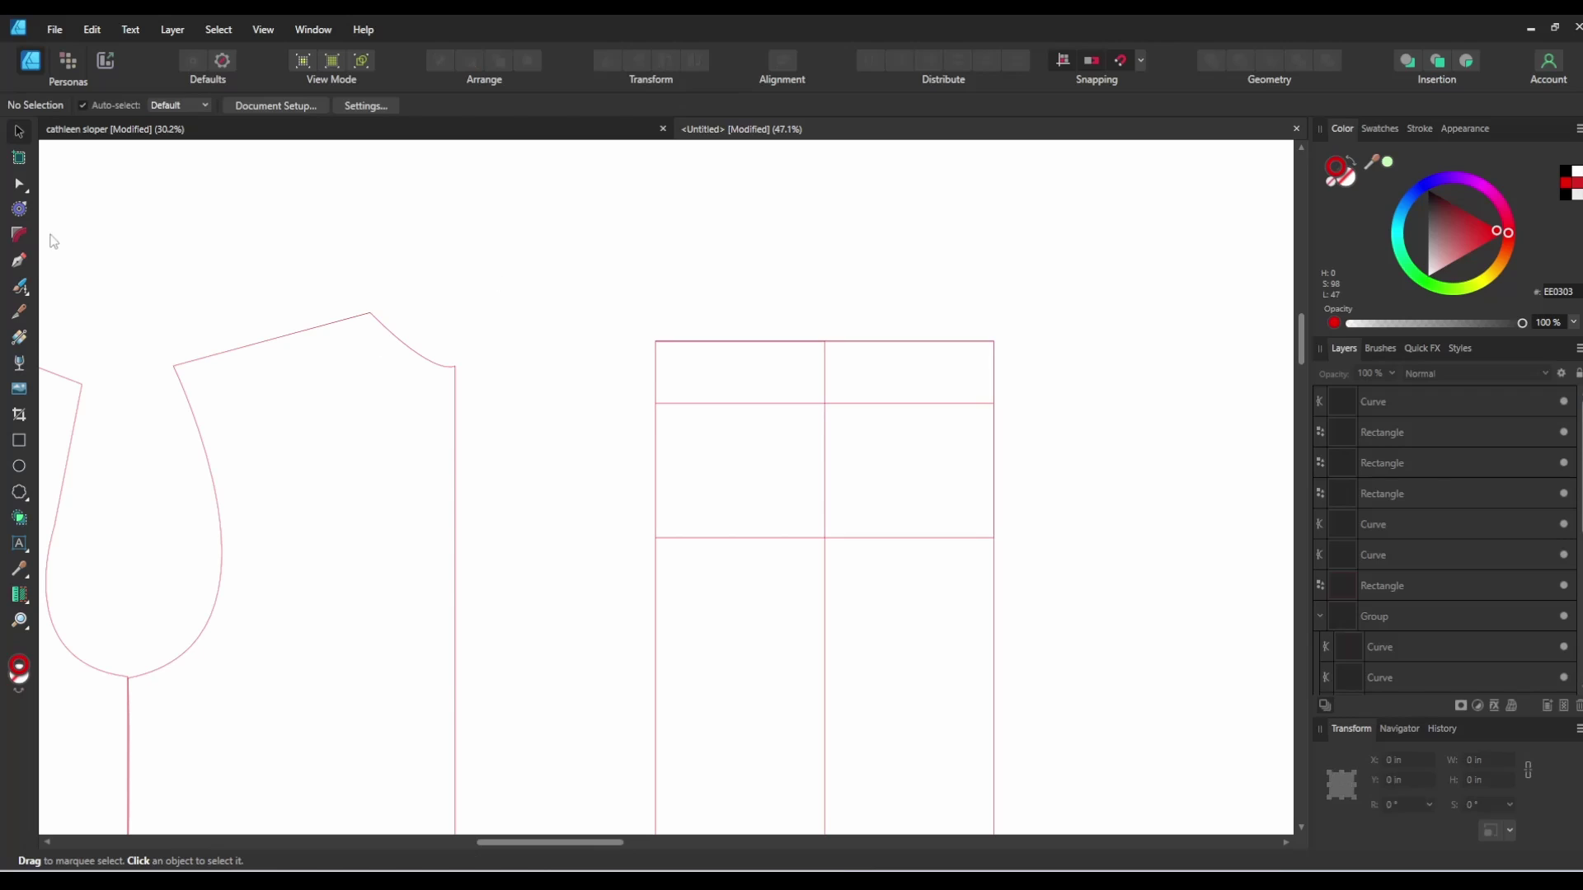
Step: Add a second horizontal line lower down, from the left edge to the right edge
click(19, 260)
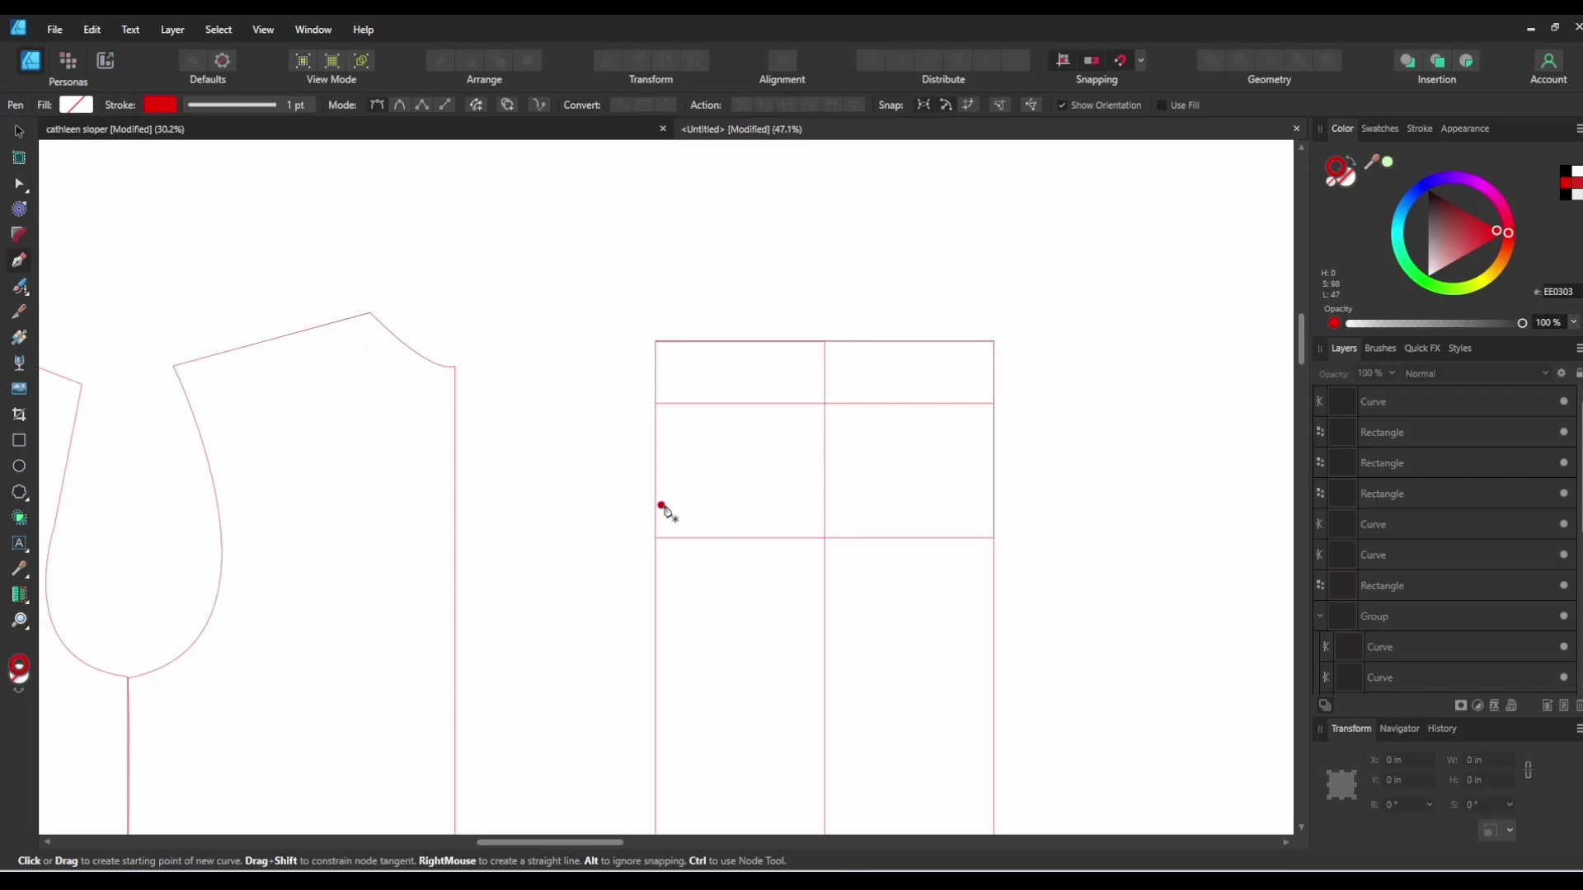
click(655, 471)
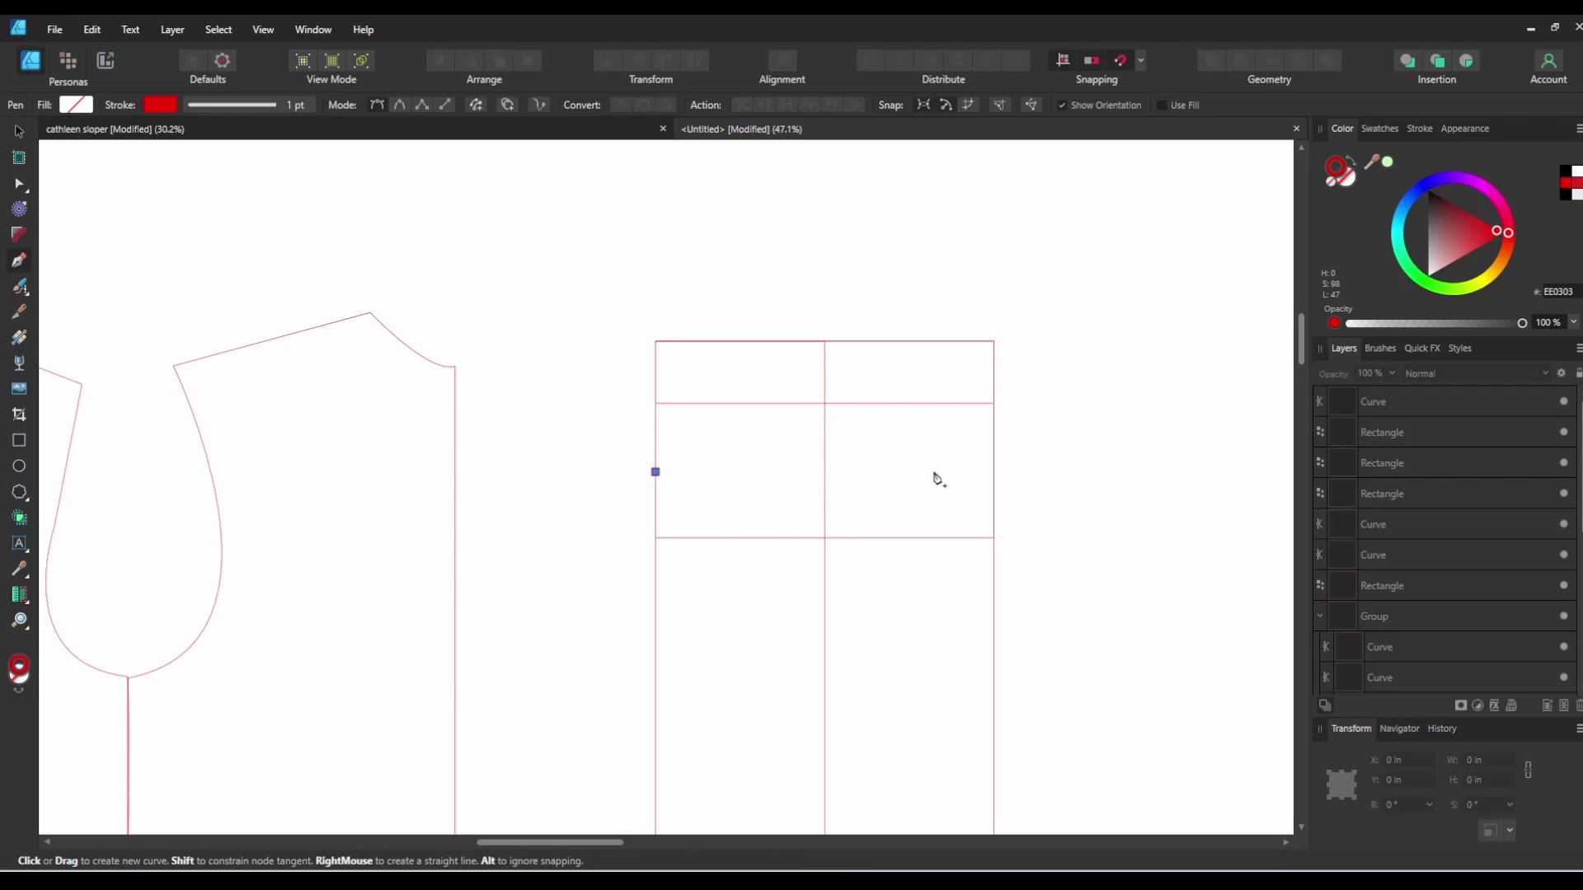
click(993, 472)
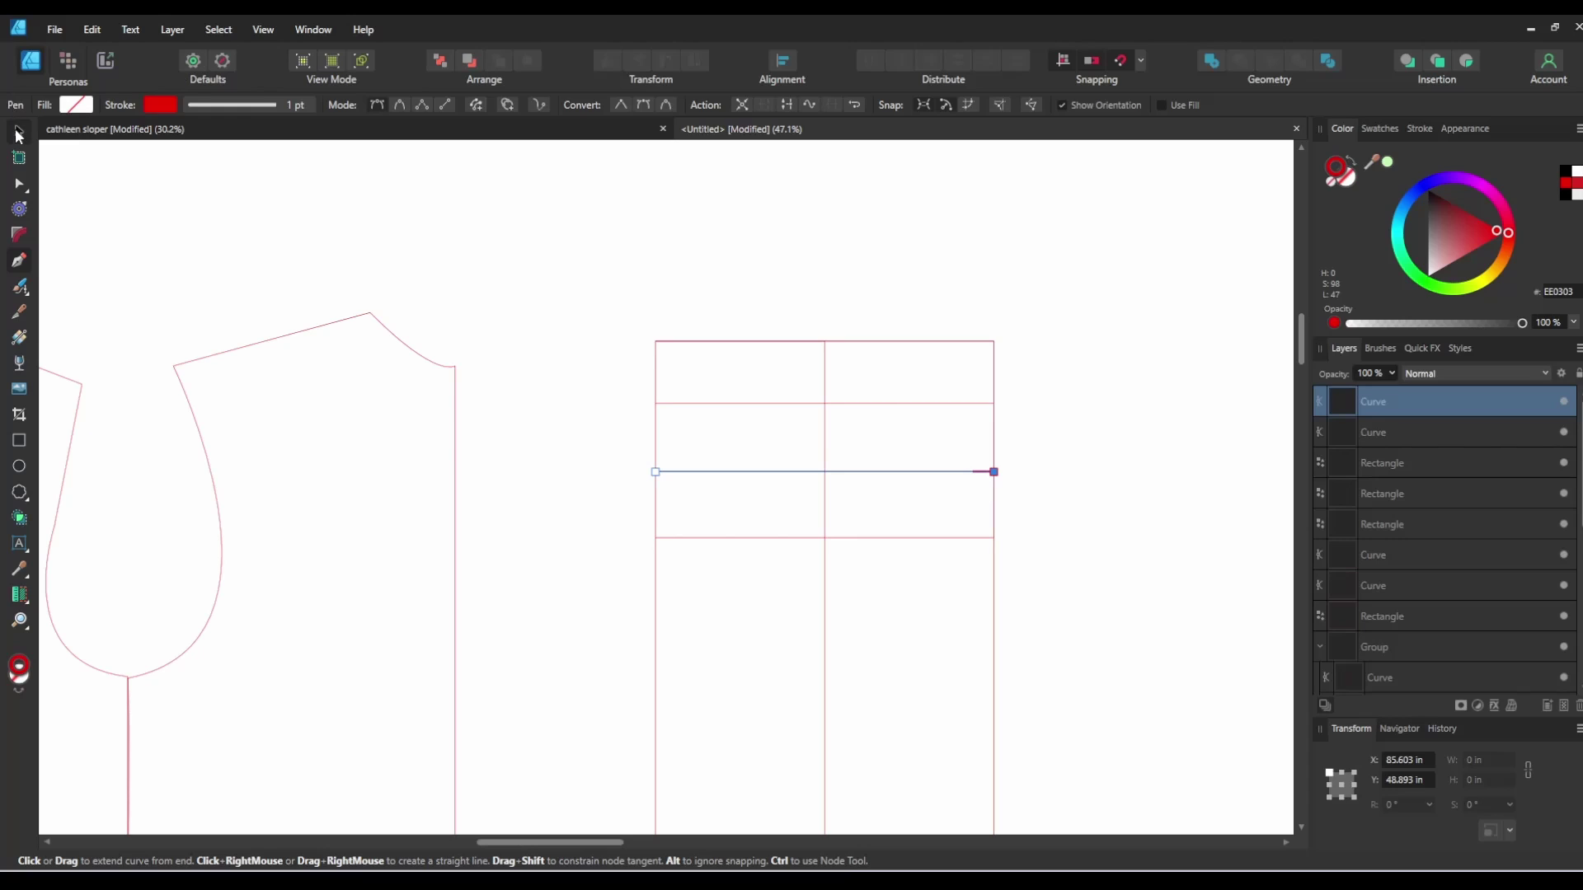
click(19, 131)
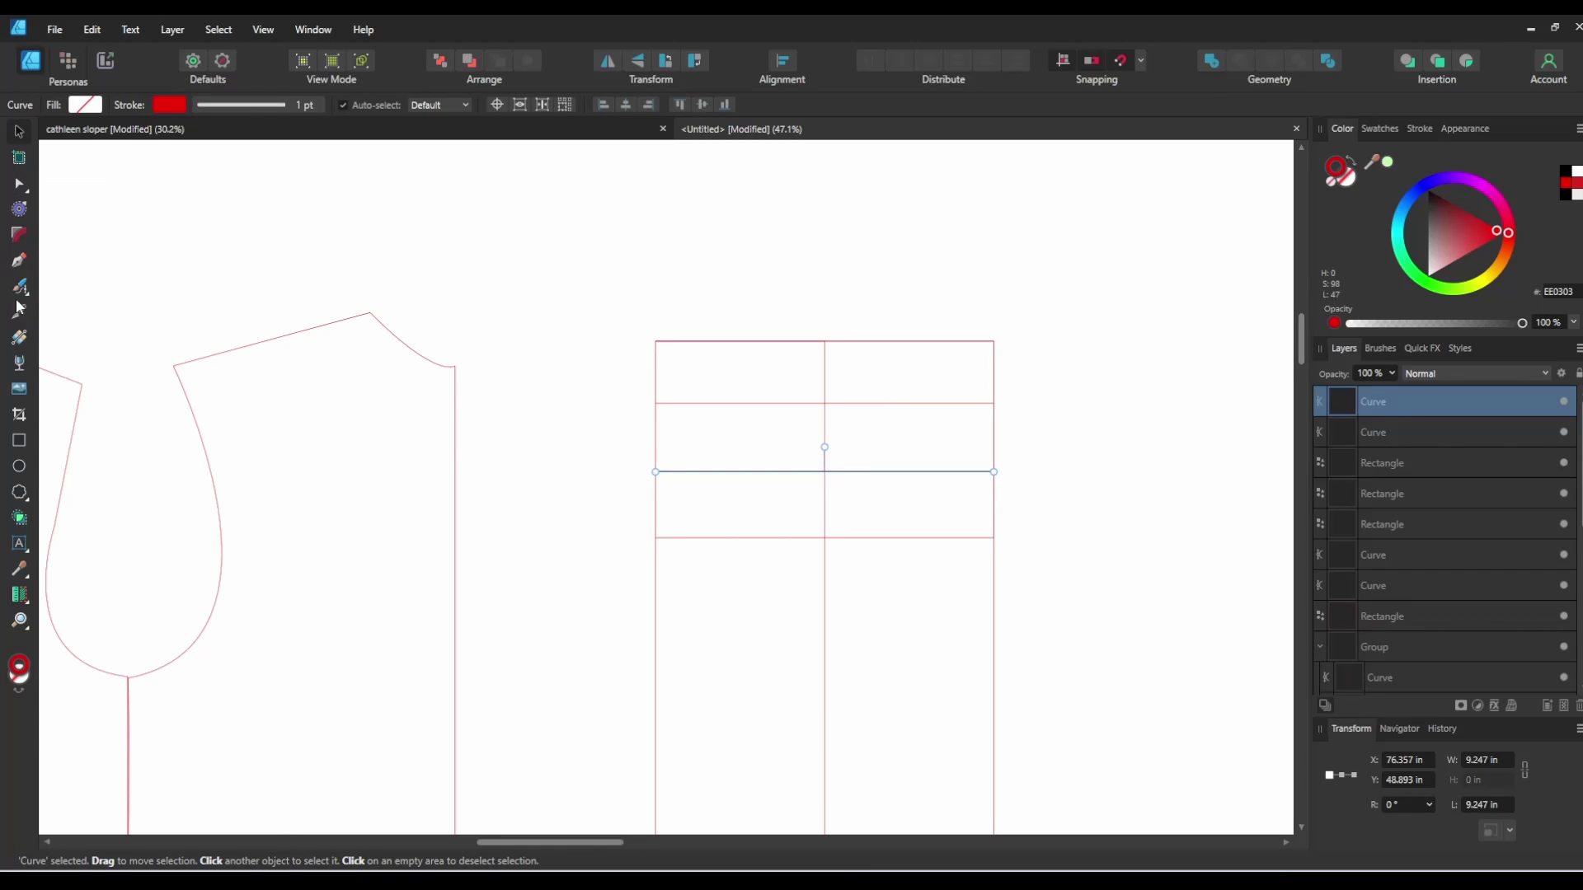
click(19, 442)
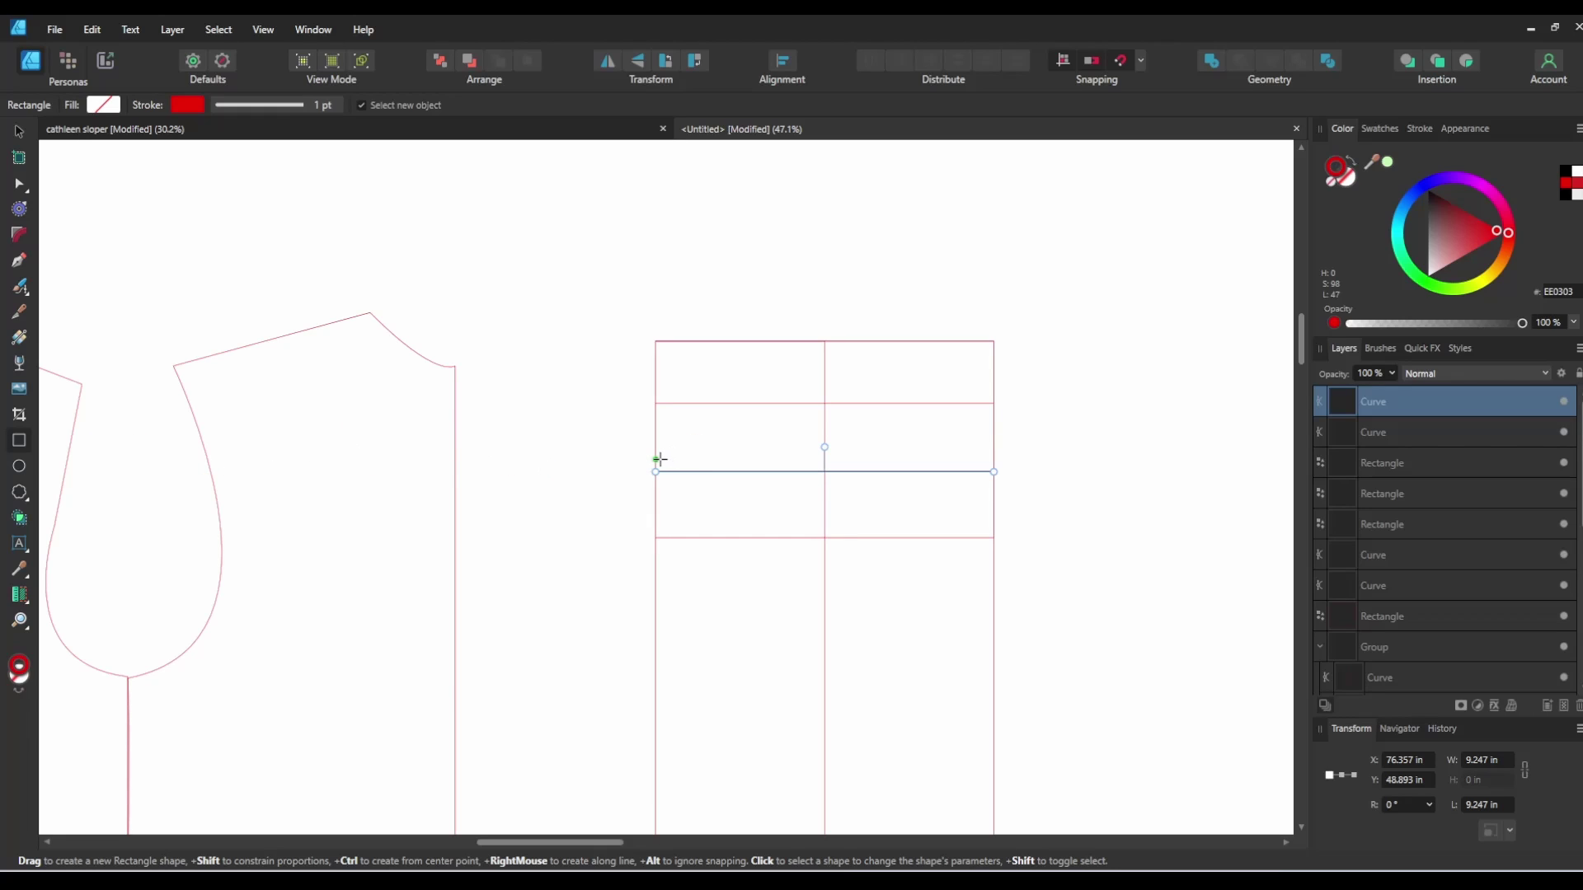
Step: Draw a small rectangle at the sleeve draft's left edge and give it a 0.75 in width
drag(656, 449, 673, 472)
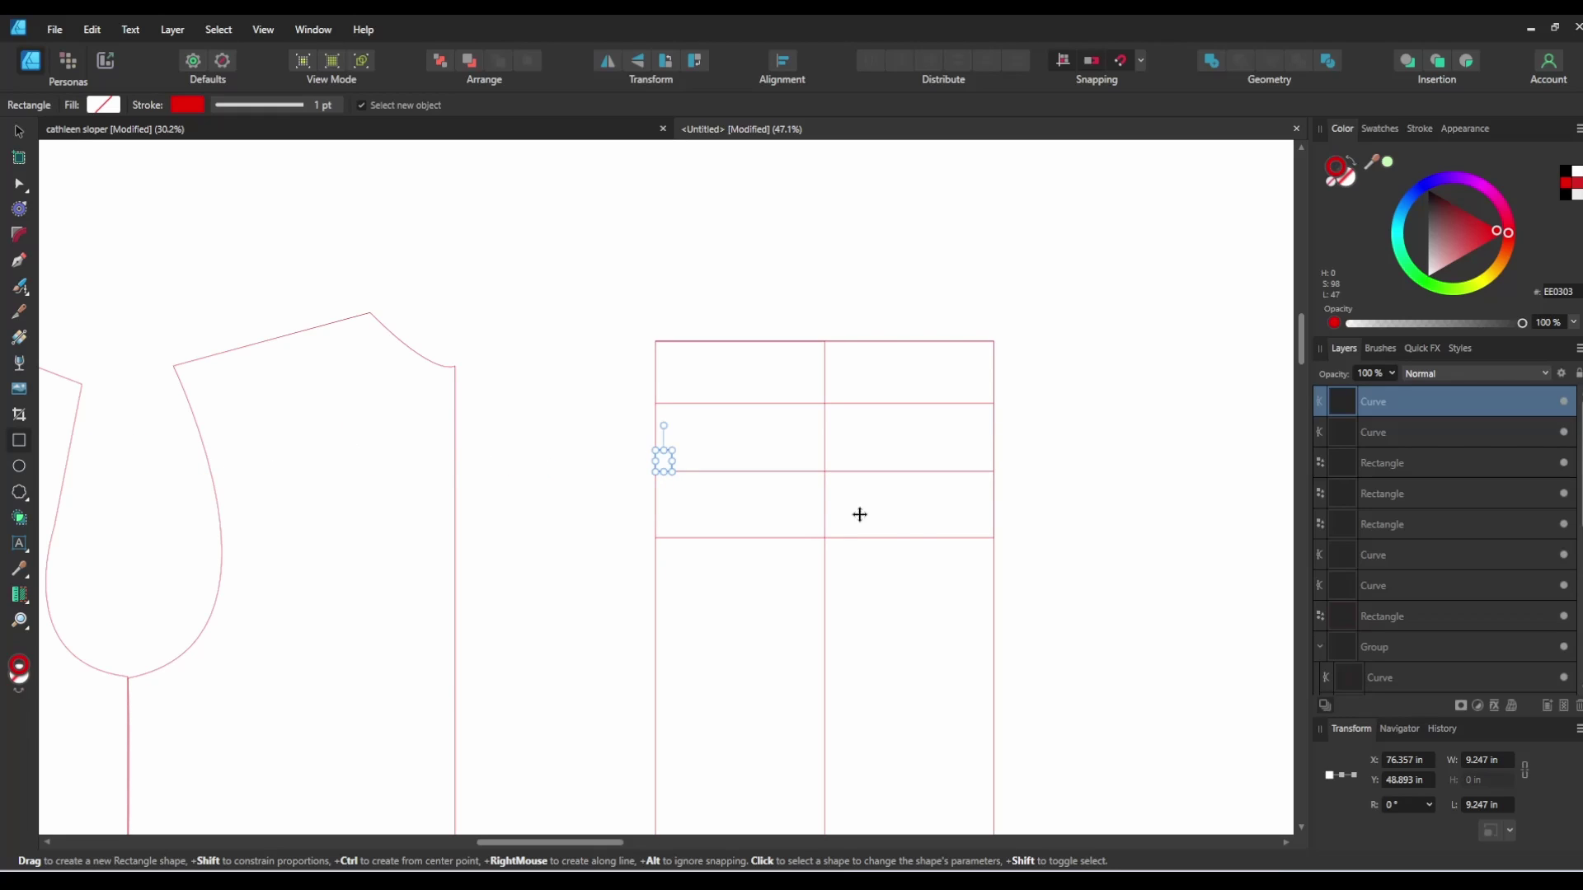
click(1507, 760)
key(BackSpace)
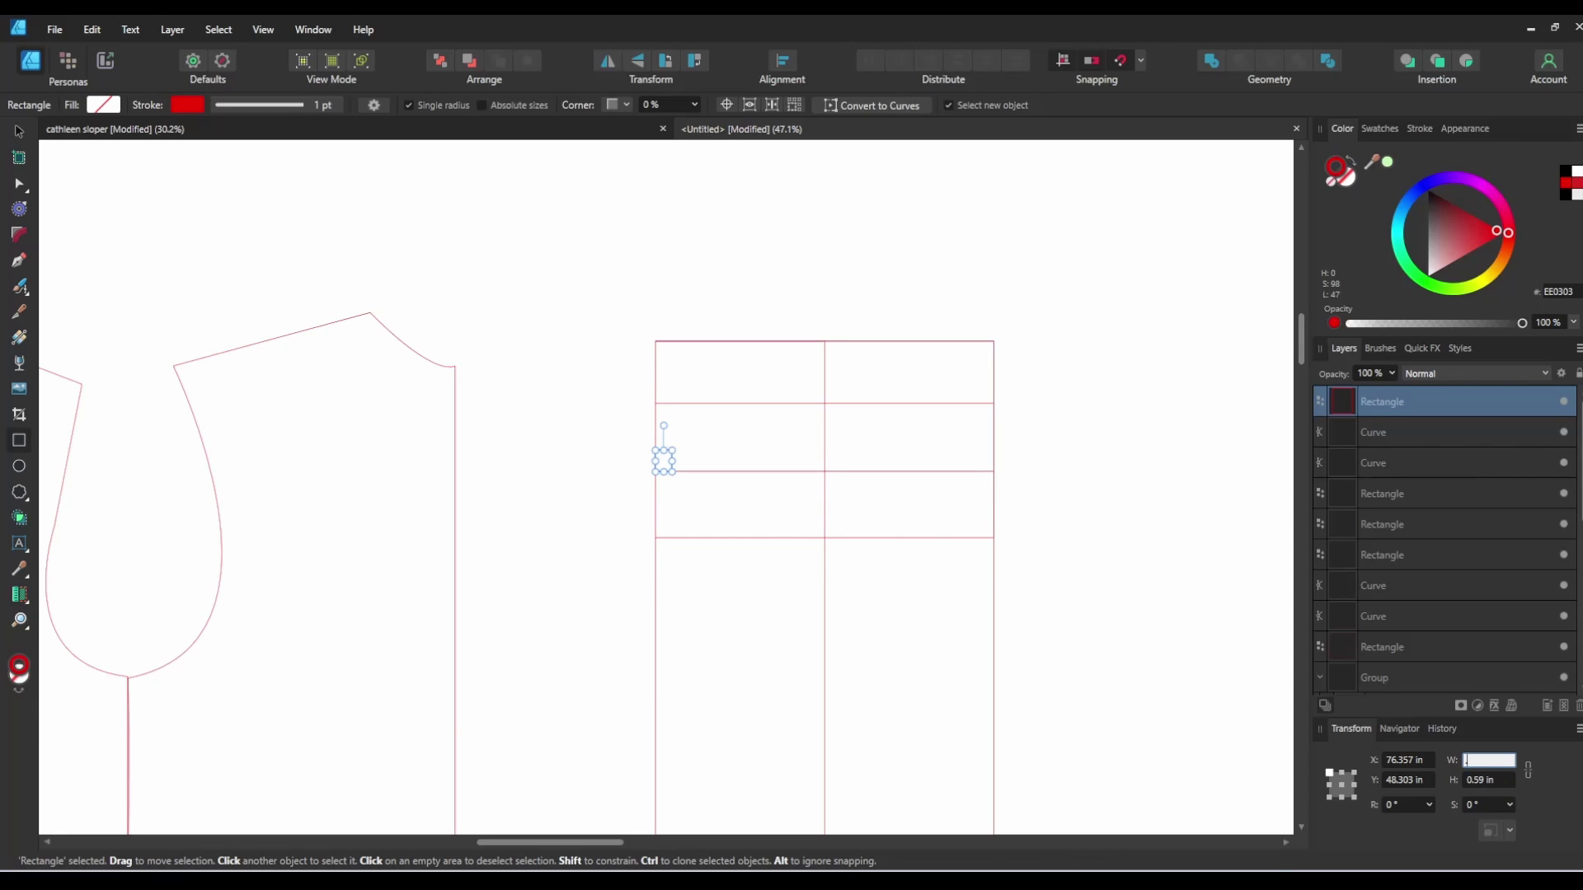
key(Return)
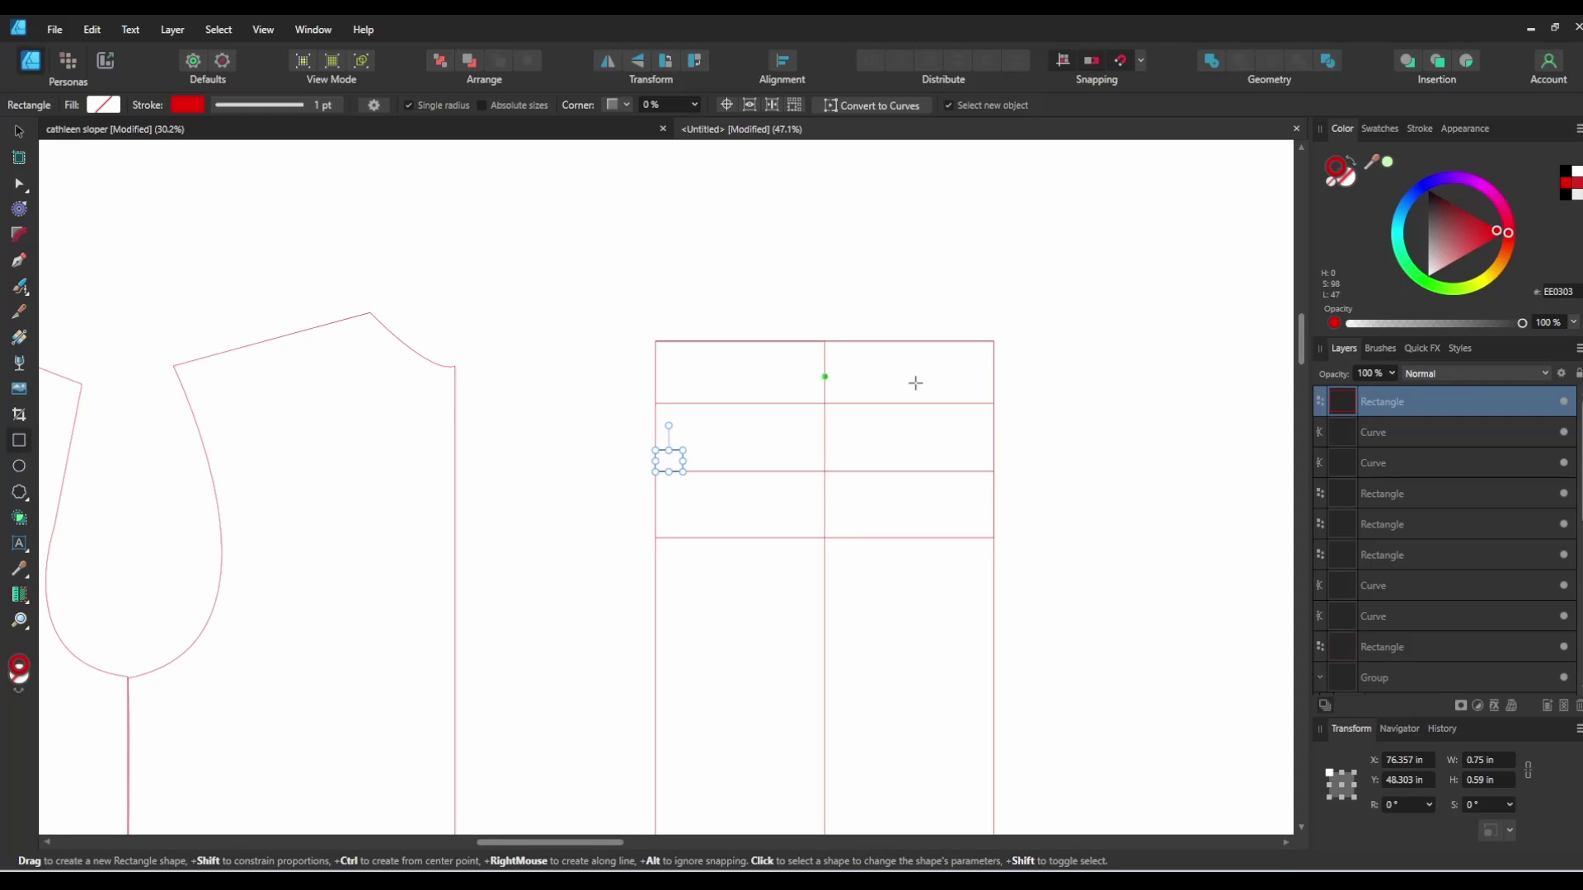
Step: Add another 0.75 in-wide small rectangle outside the upper-left corner and nudge it left
drag(654, 403, 630, 379)
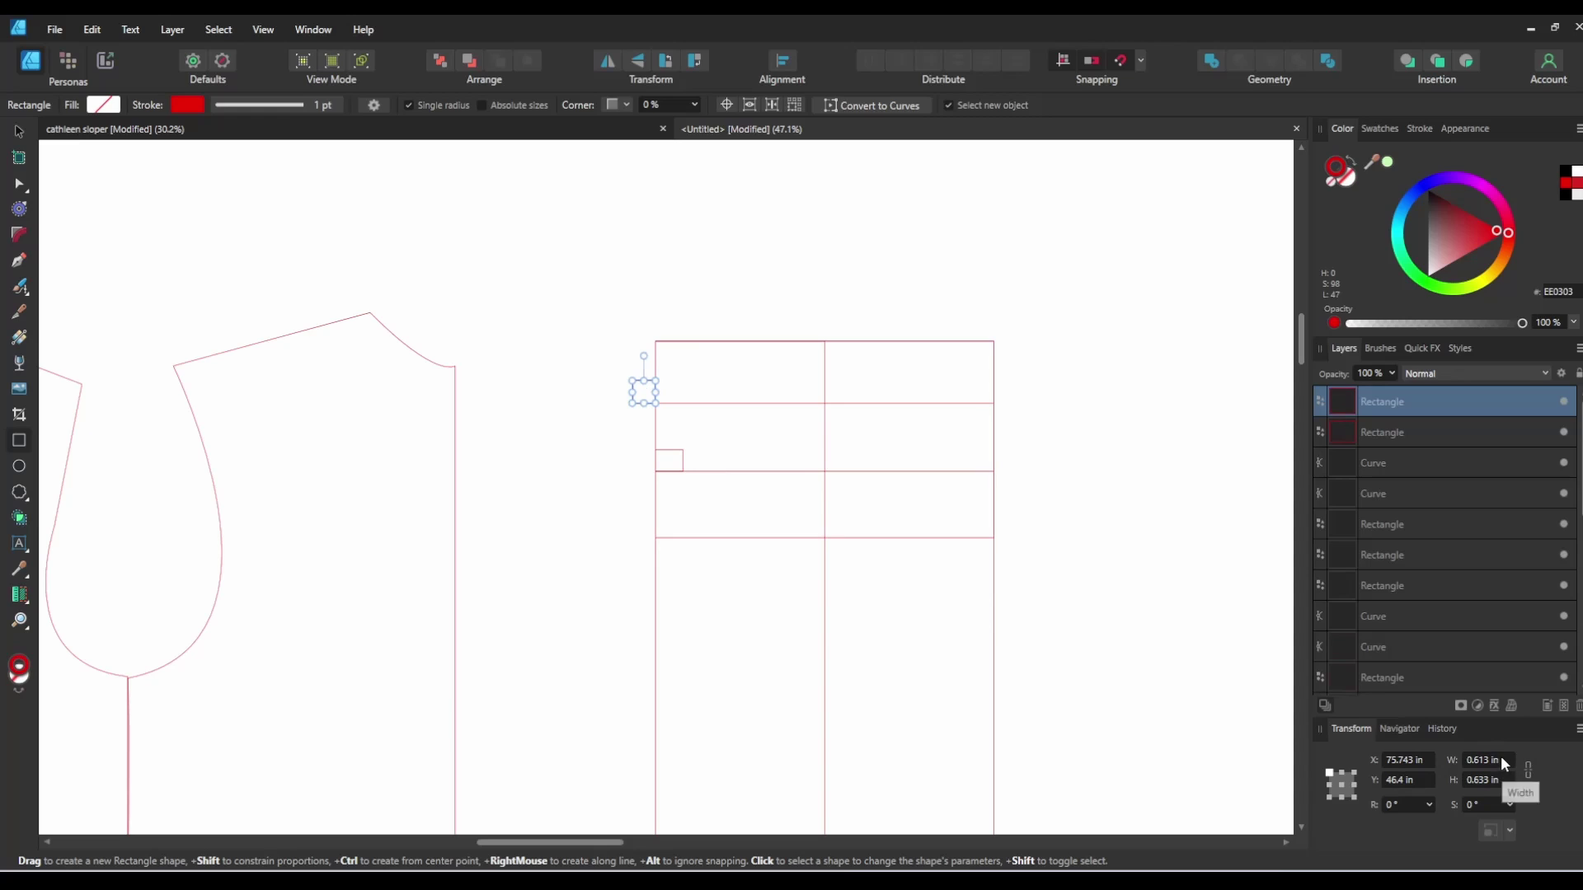
click(1503, 758)
text(3/4)
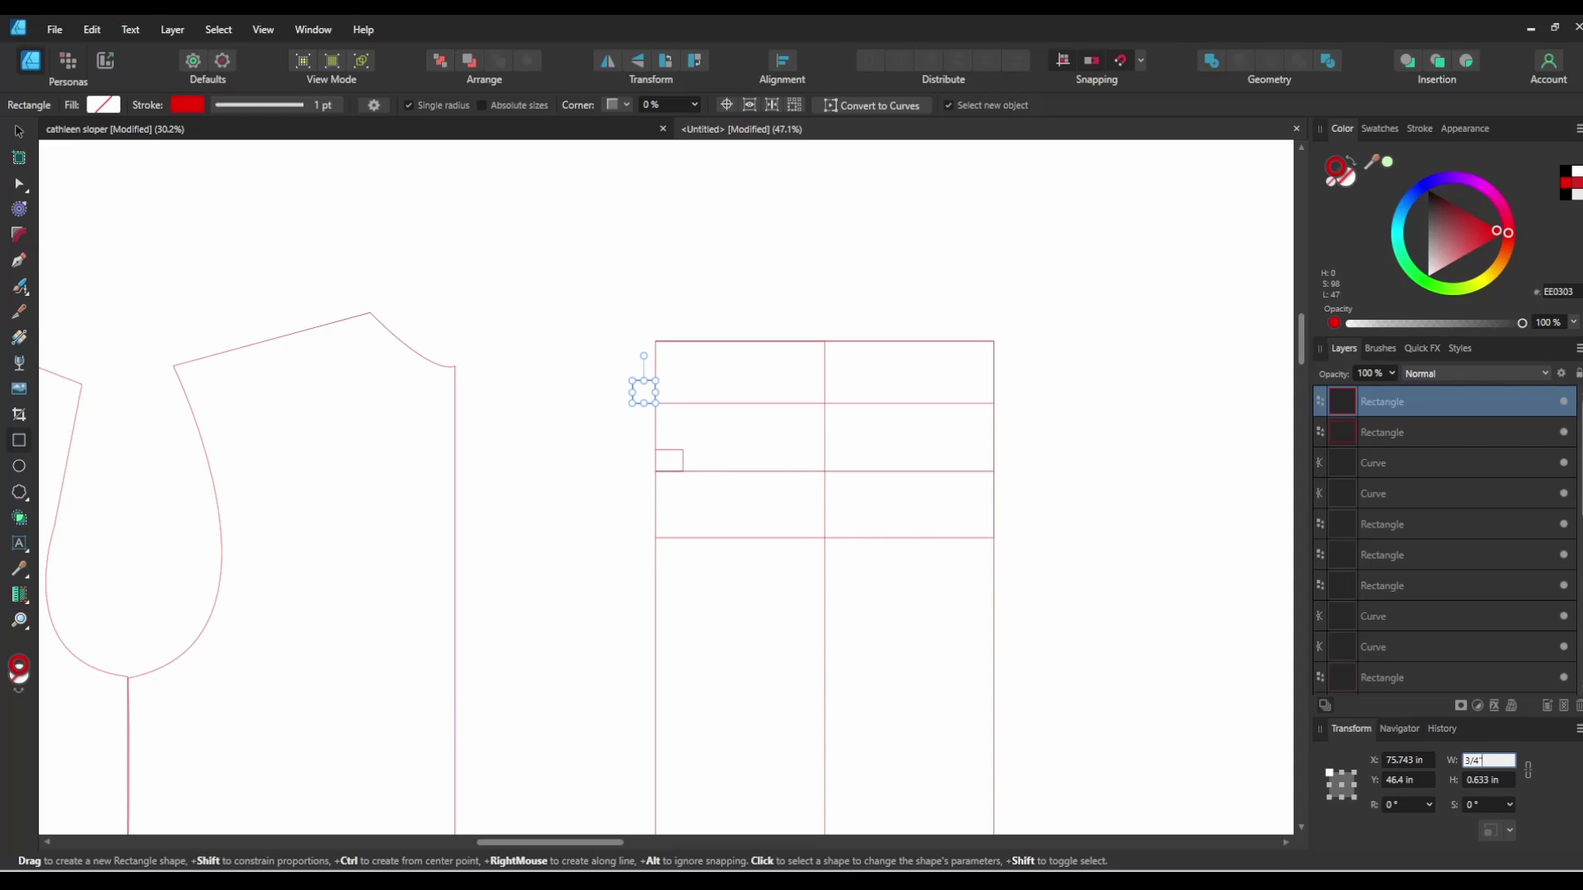
key(Return)
click(20, 130)
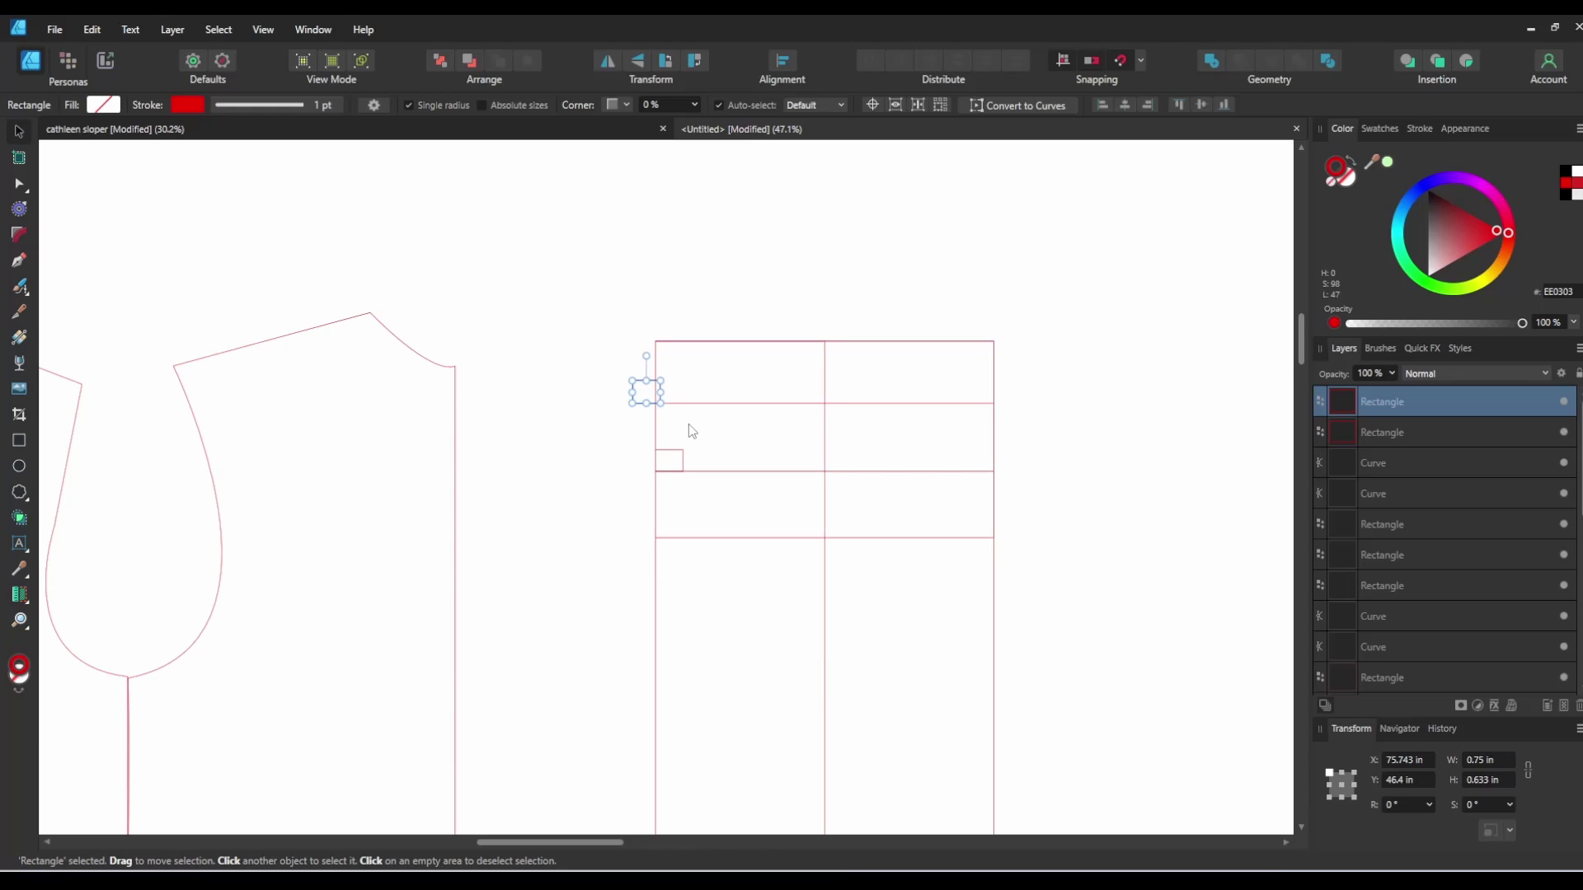
key(Left)
scroll(689, 426, up, 6)
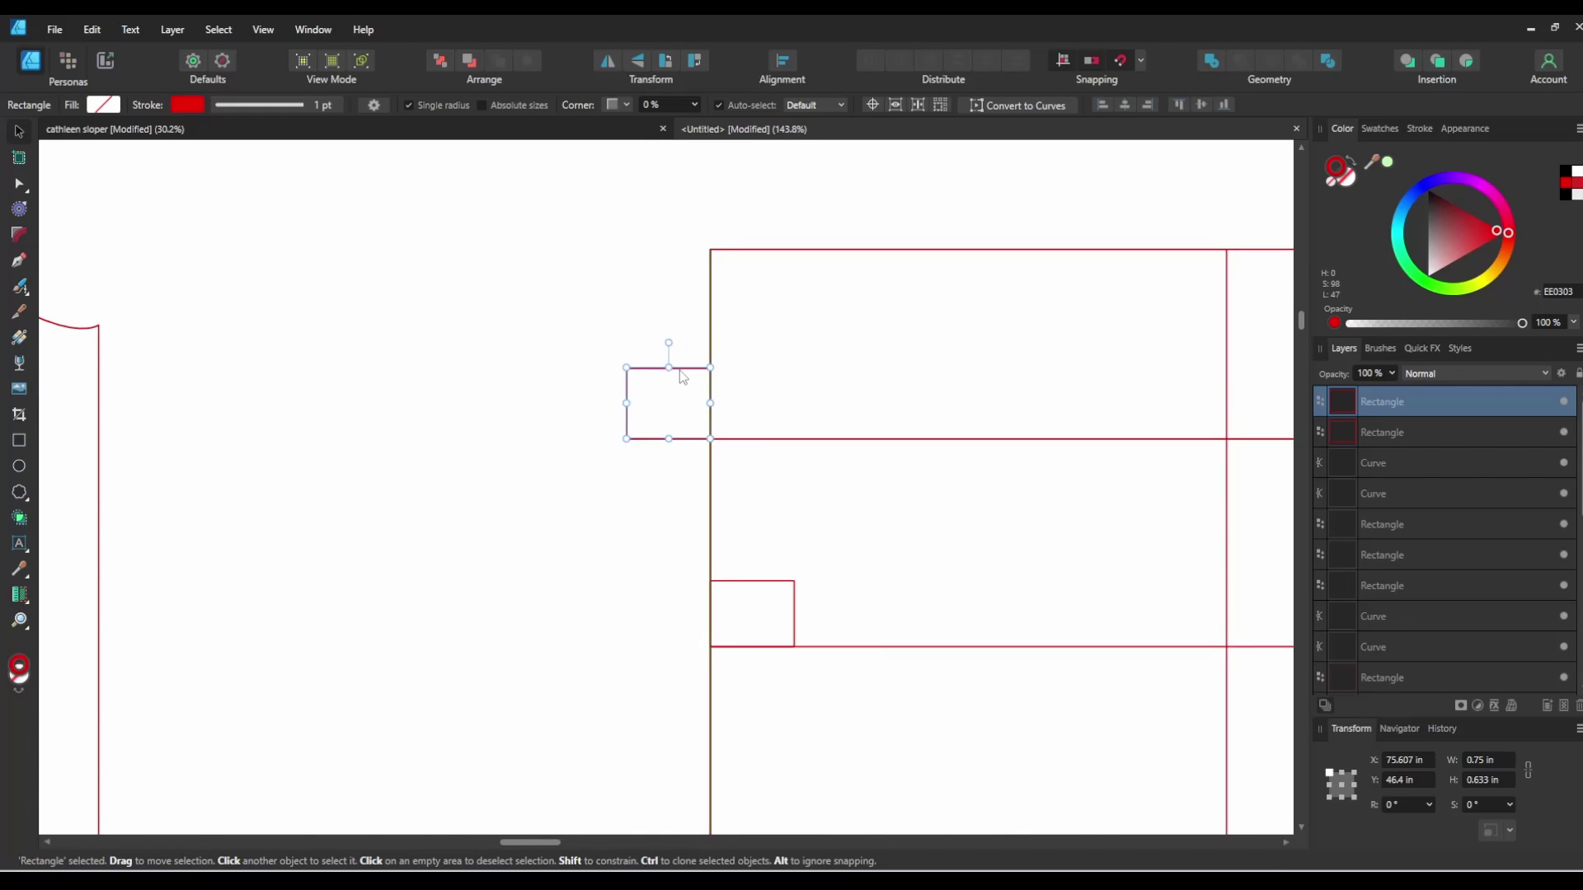
click(601, 483)
scroll(629, 523, down, 4)
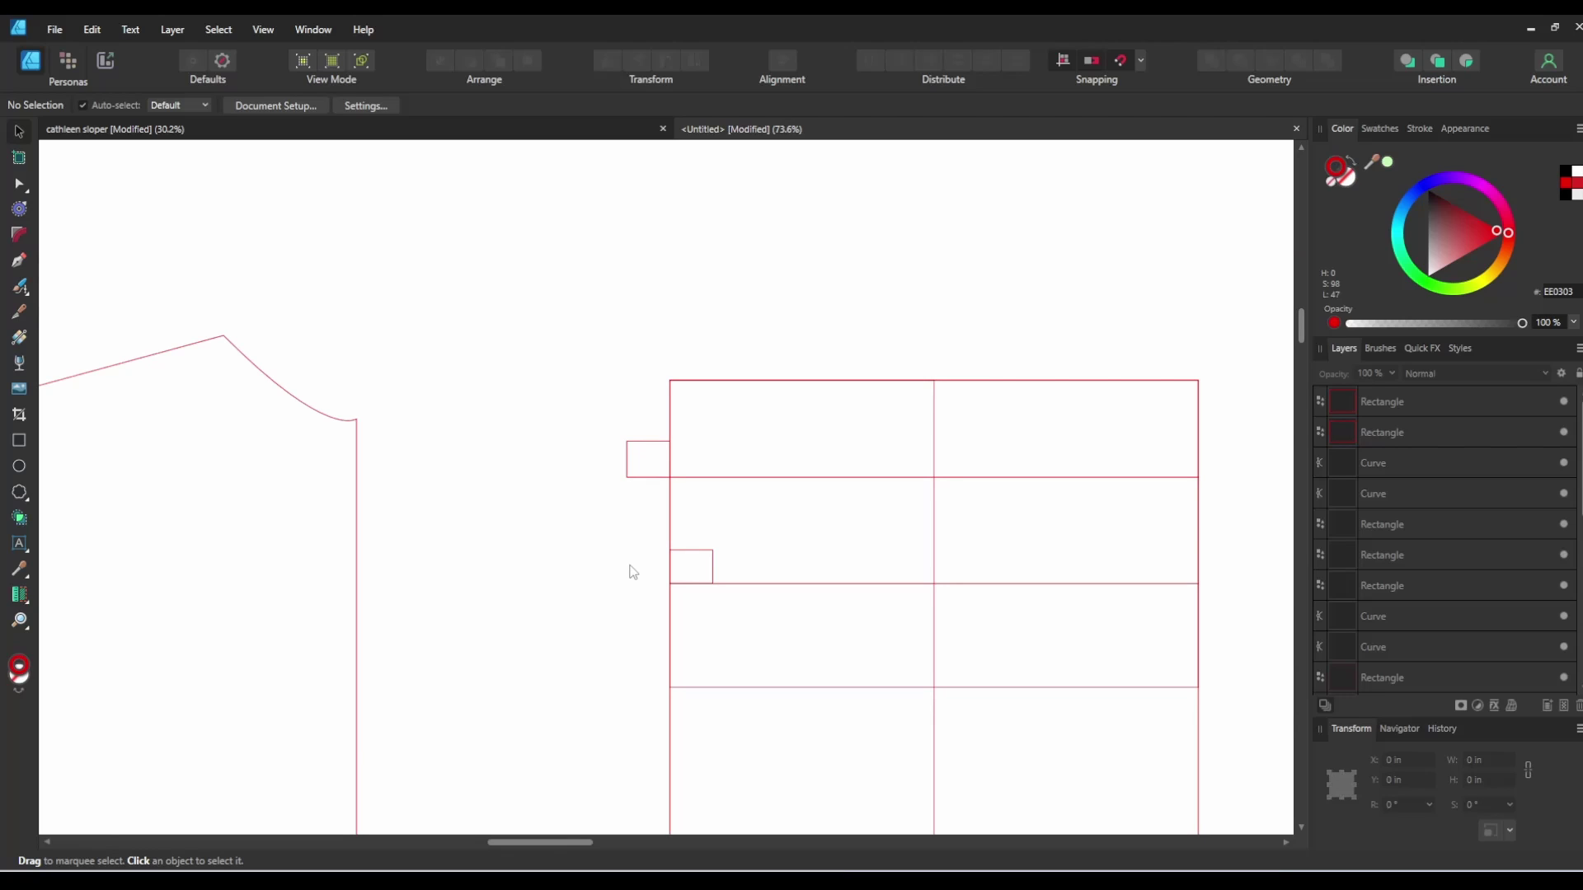
Step: Draw a small 0.75 in-wide rectangle at the draft's right edge
click(19, 440)
drag(1198, 441, 1233, 477)
click(1504, 758)
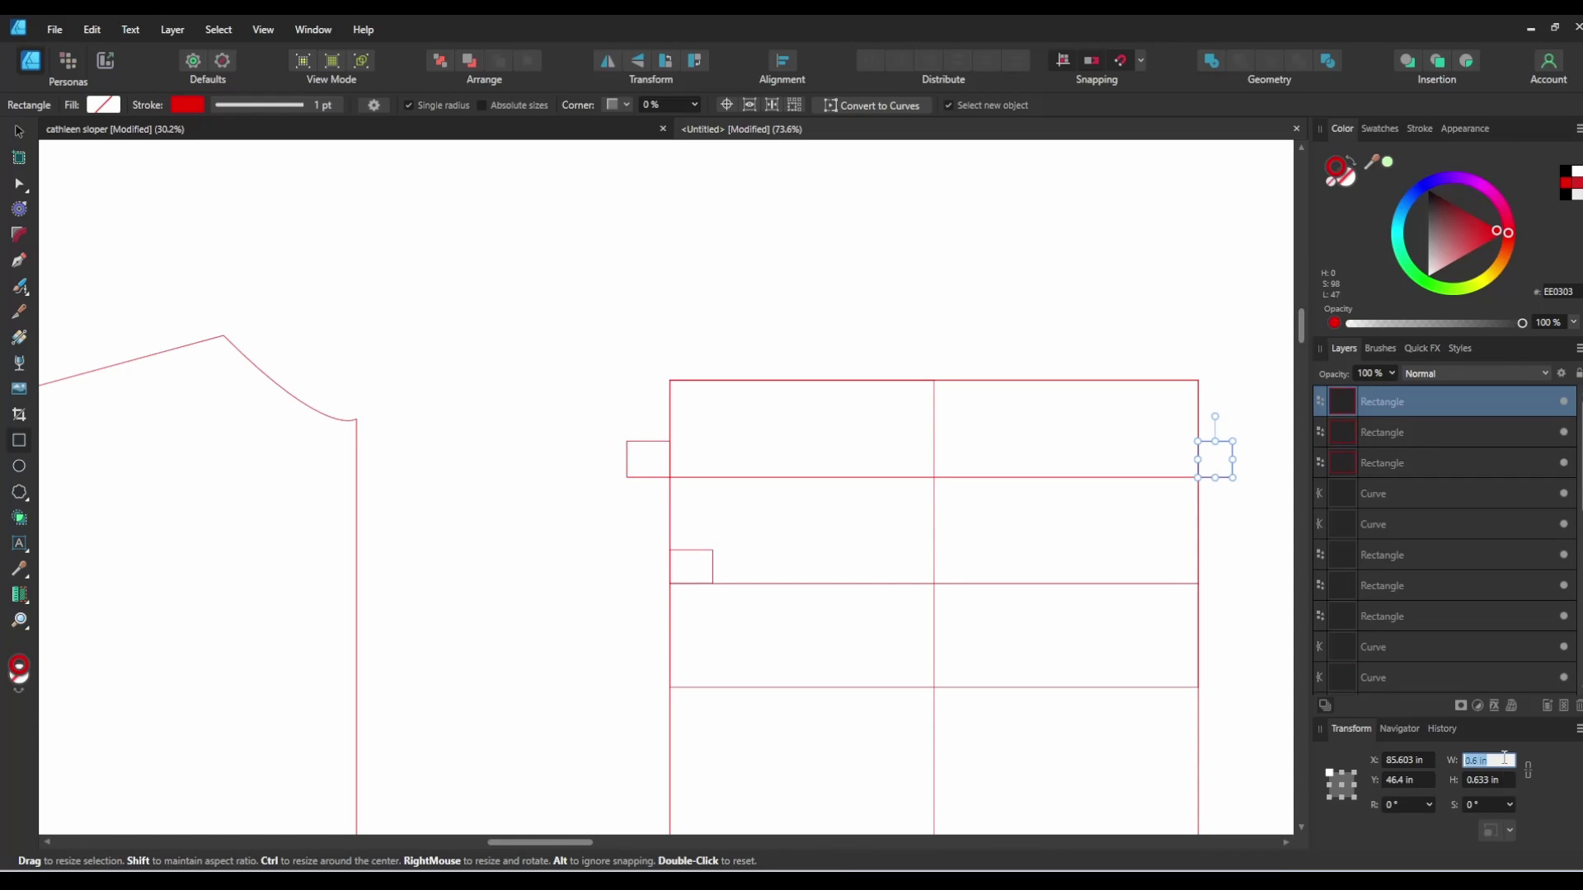
text(.75)
key(Return)
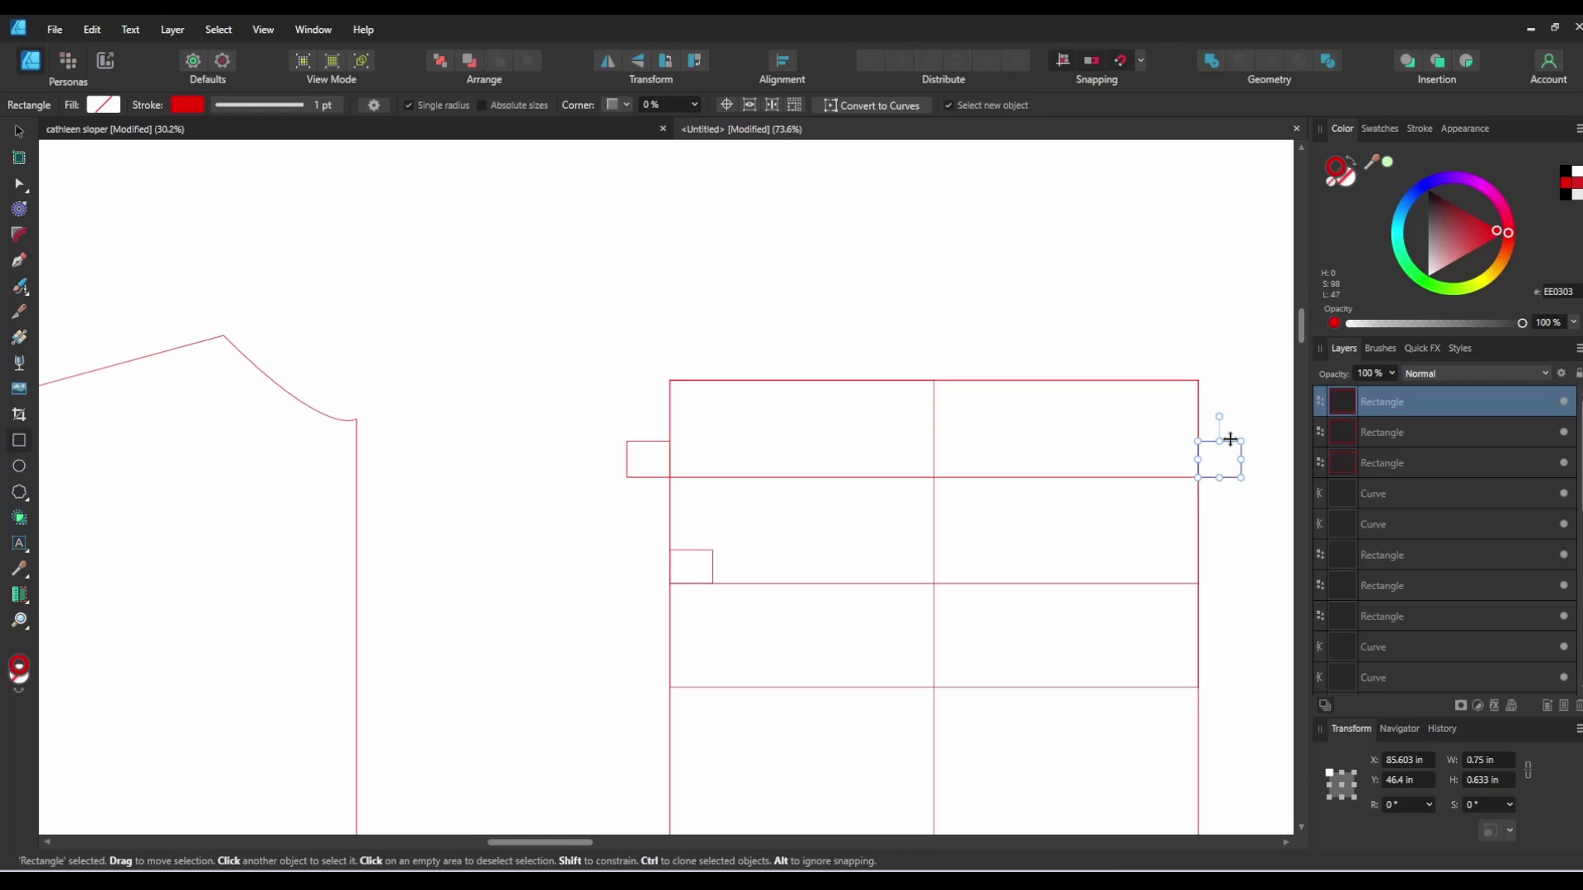
Step: Duplicate it, move the copy down, set it to 0.5 in wide, and snap it to the frame's right edge
key(ctrl+j)
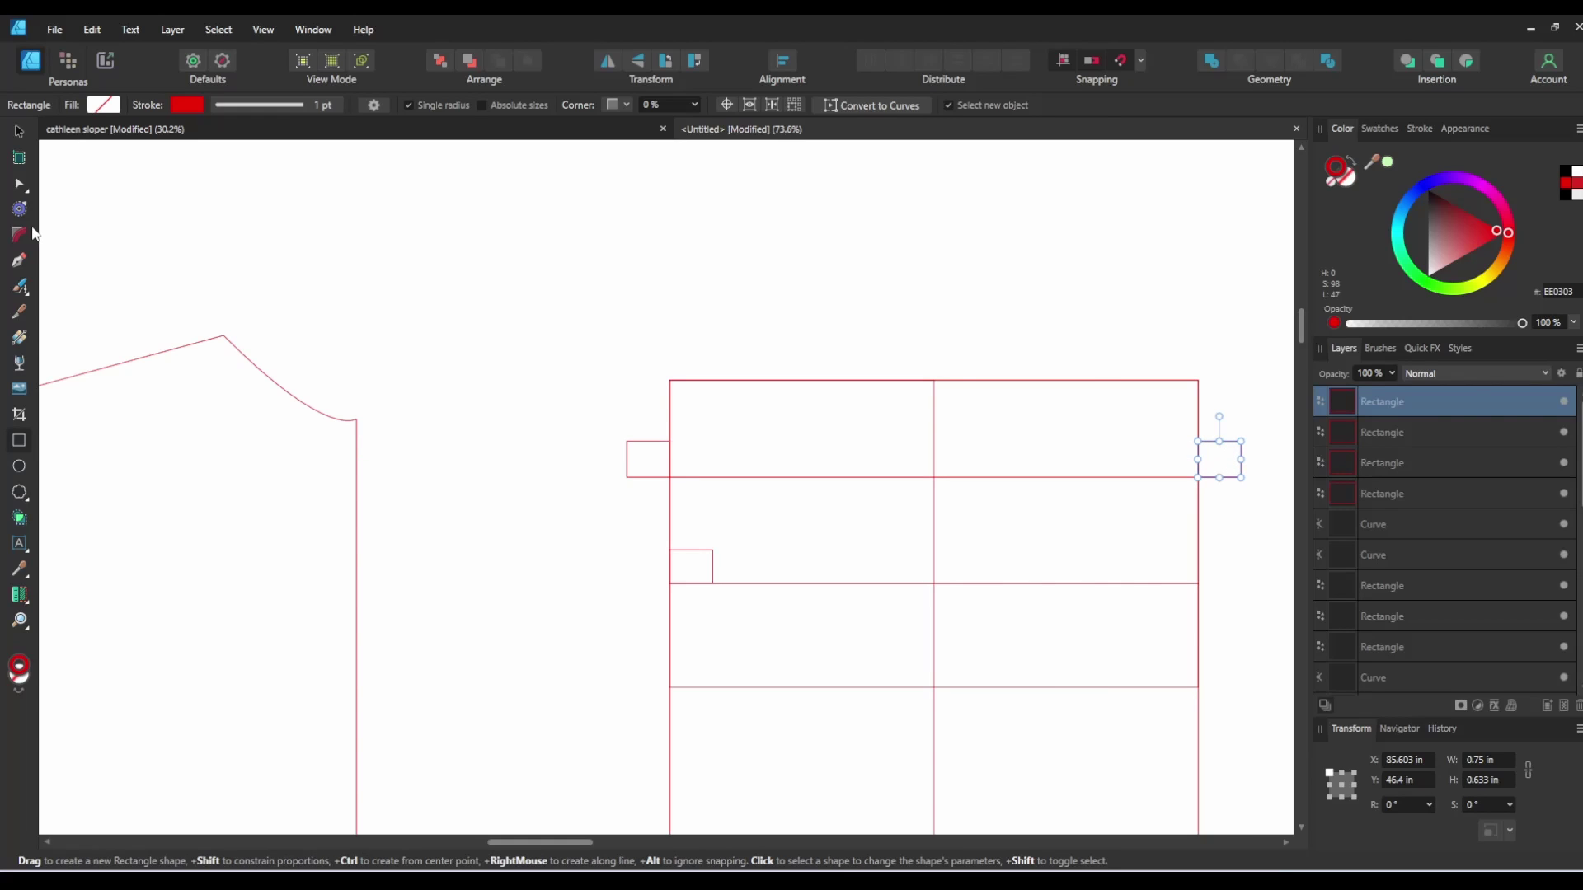
click(19, 131)
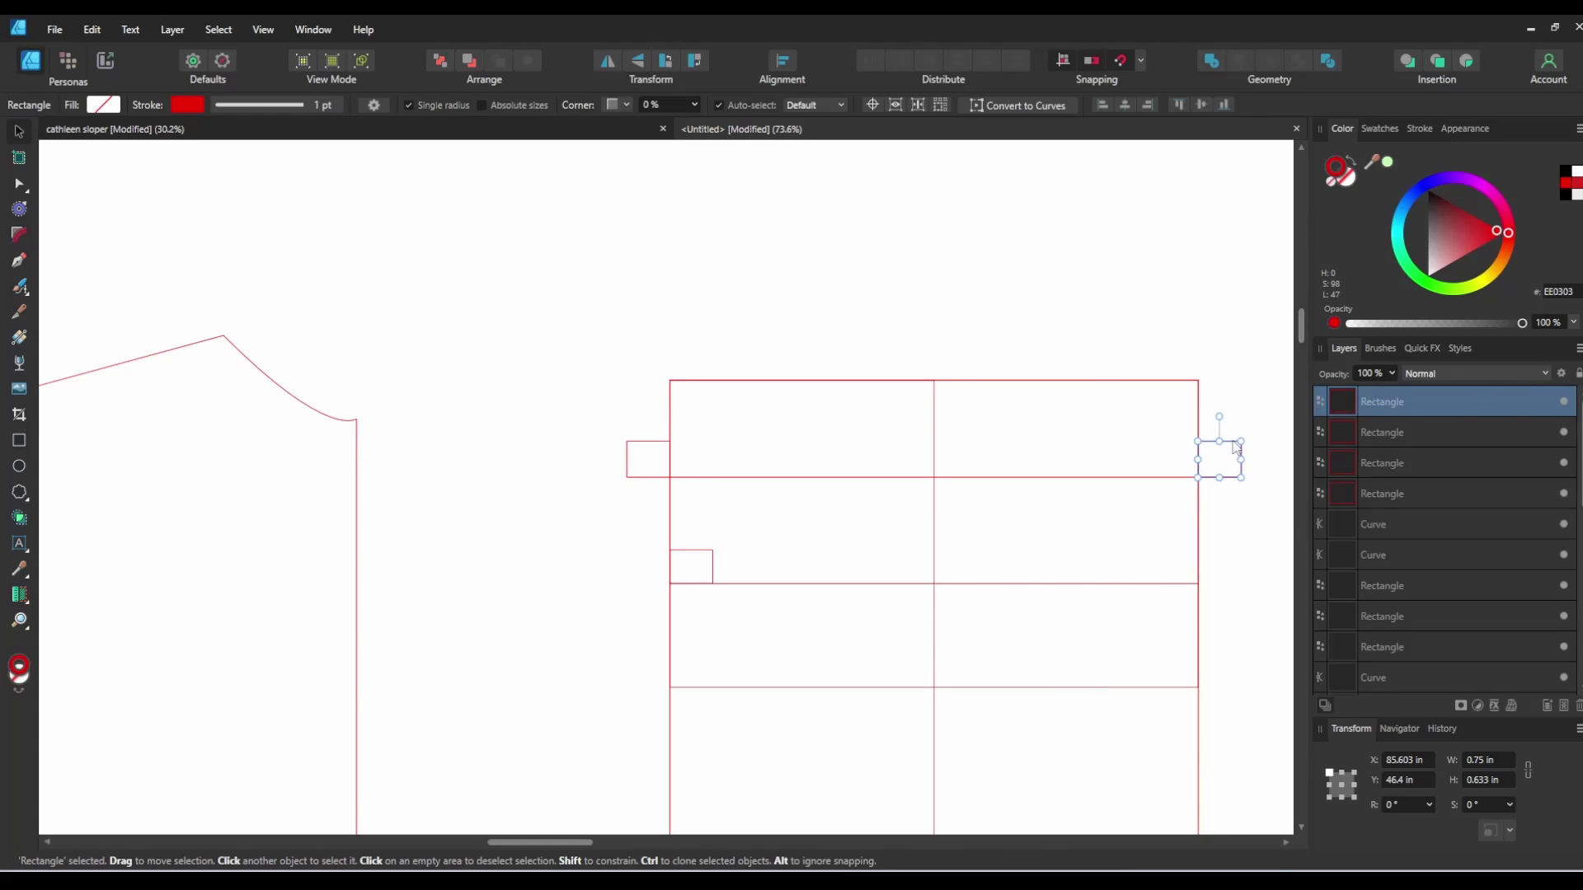
drag(1237, 453, 1191, 560)
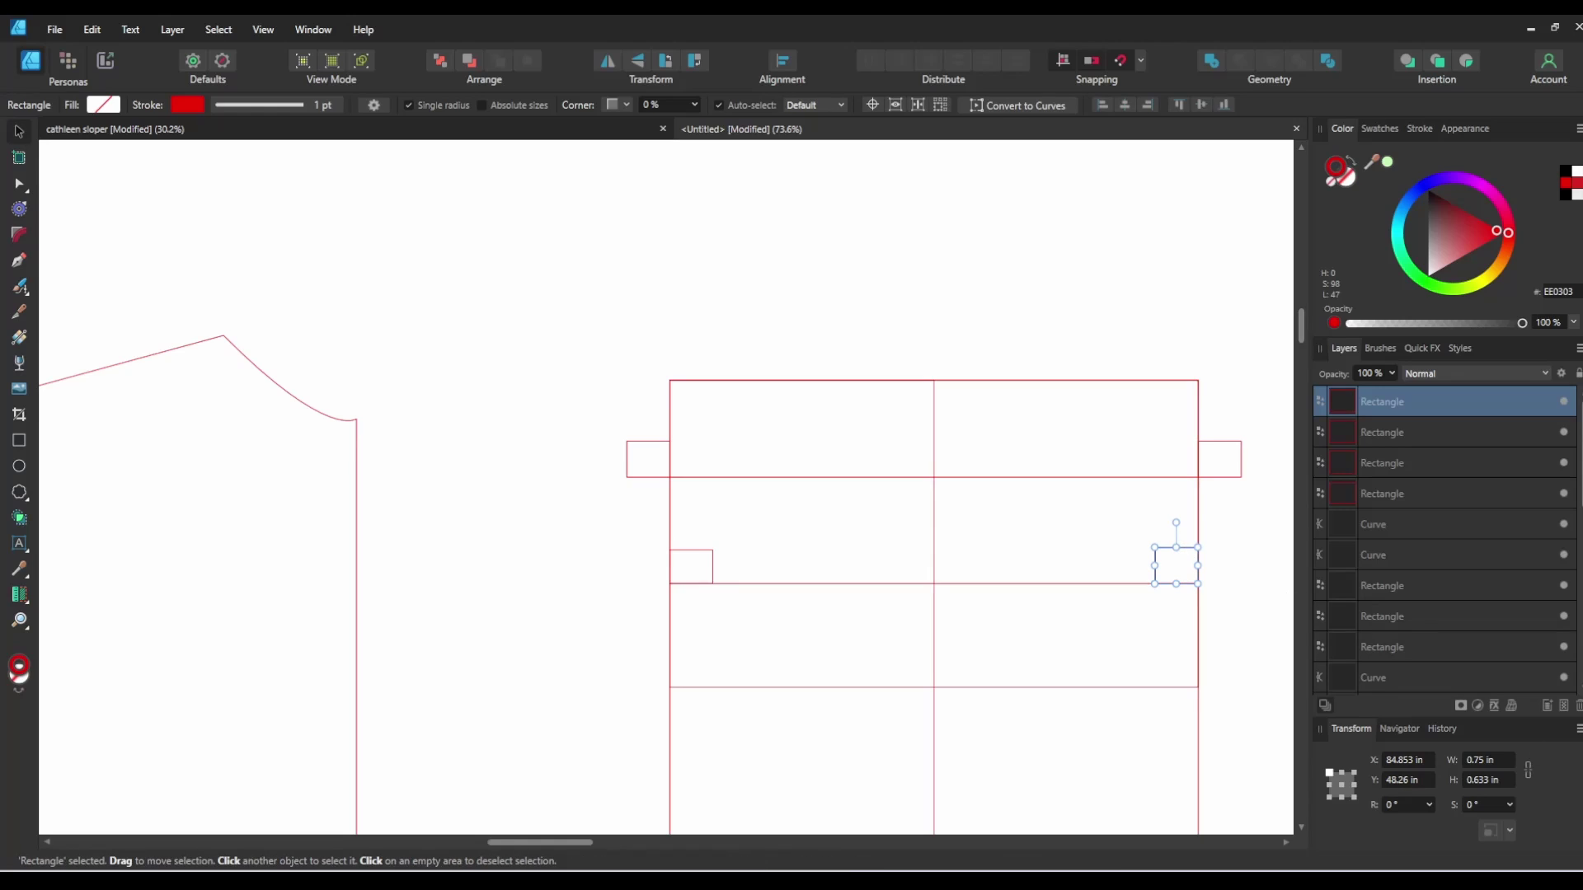
click(1510, 757)
text(0.5)
key(Return)
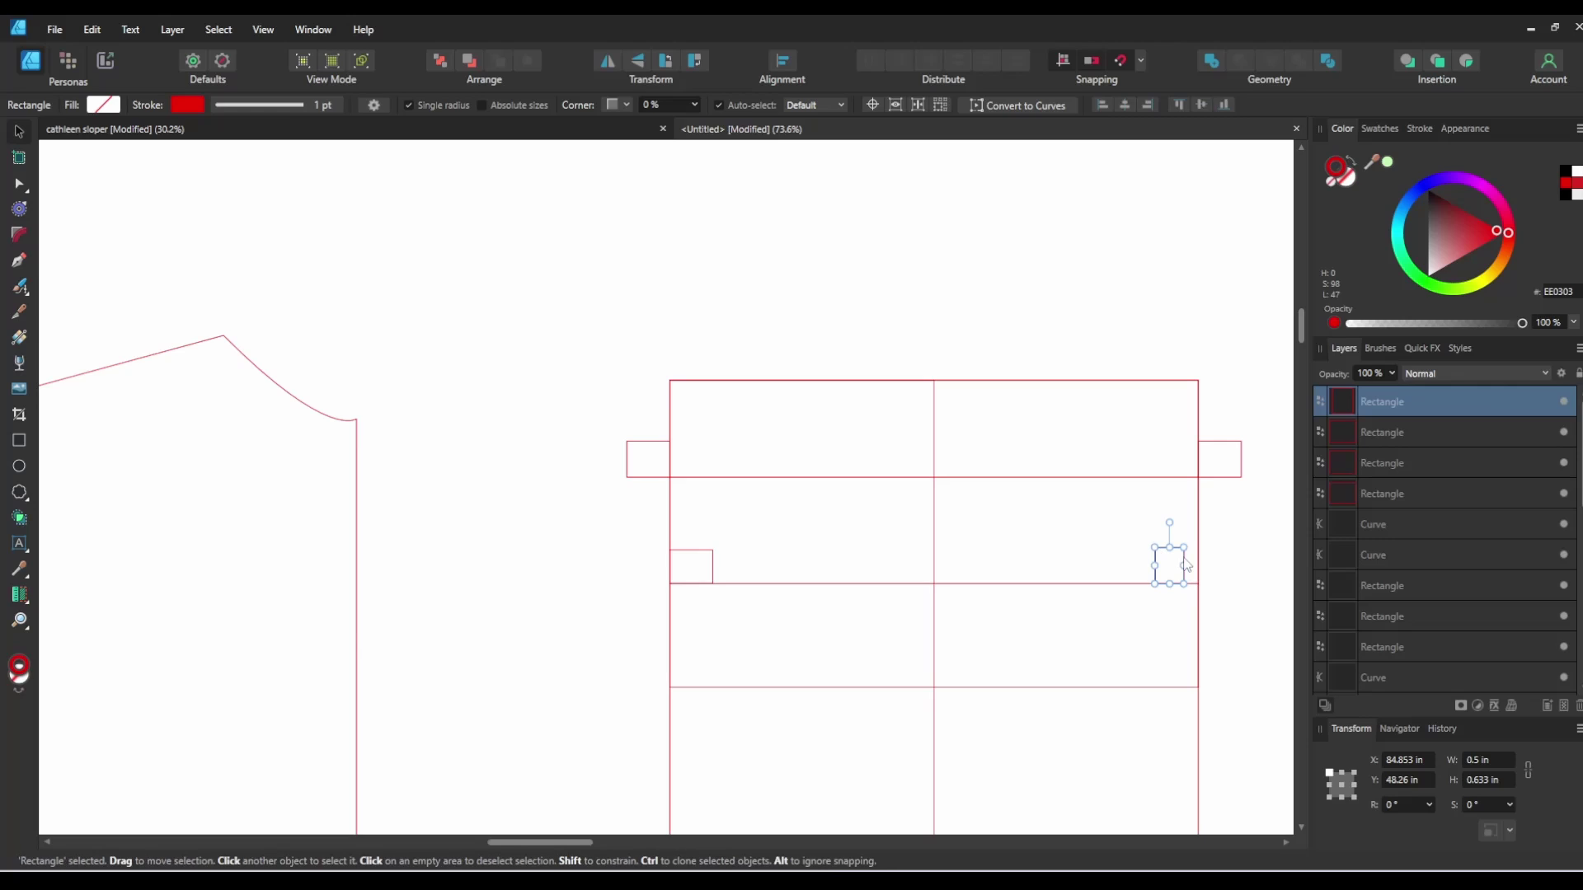
drag(1172, 569, 1186, 569)
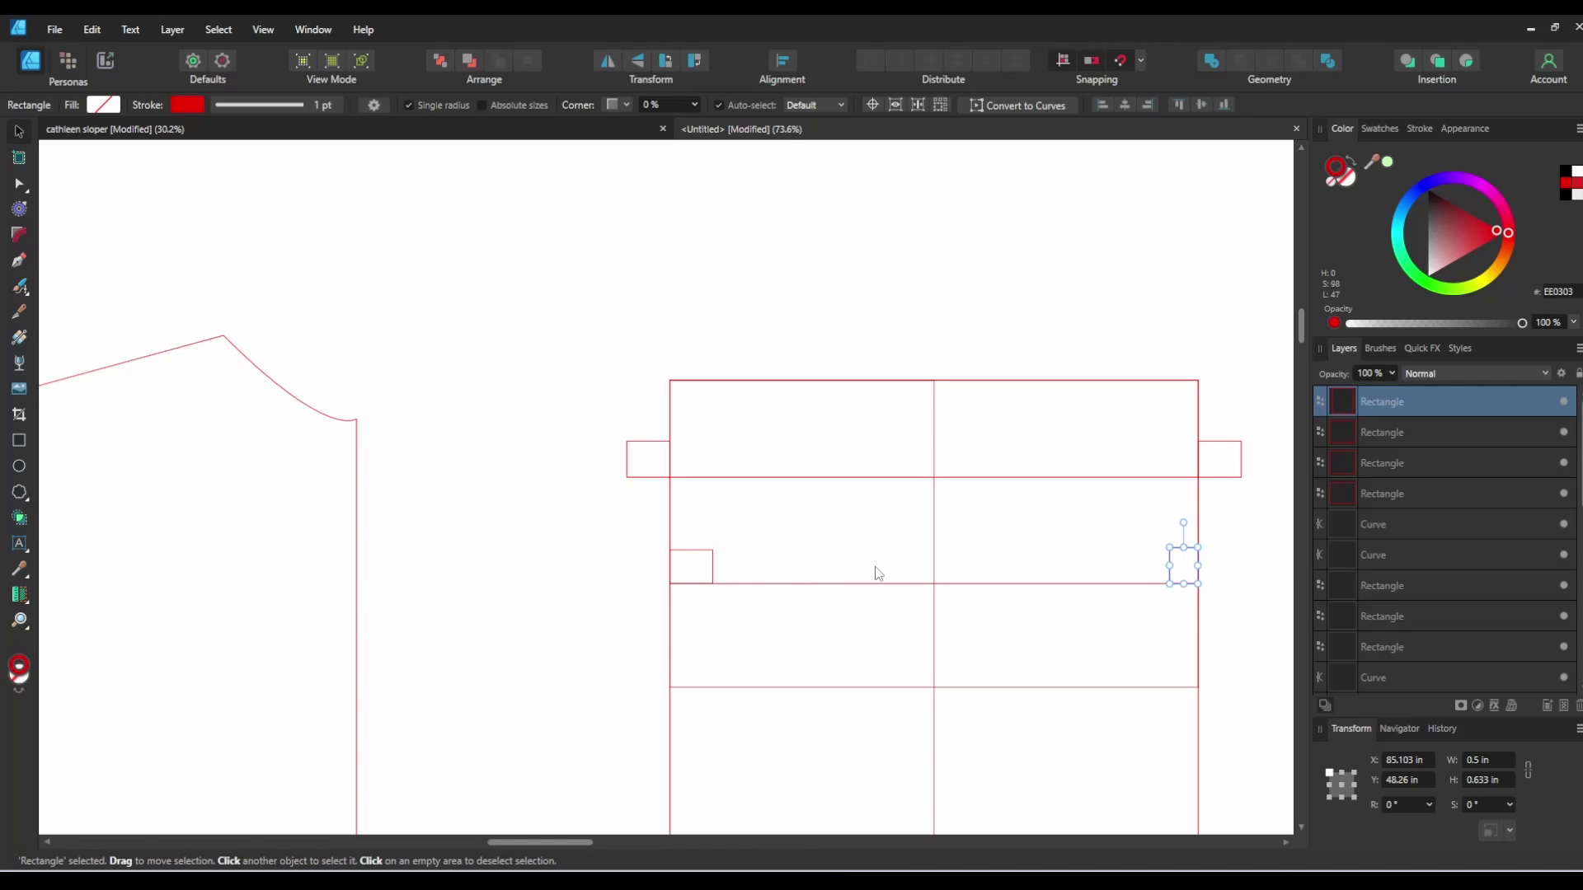
click(19, 260)
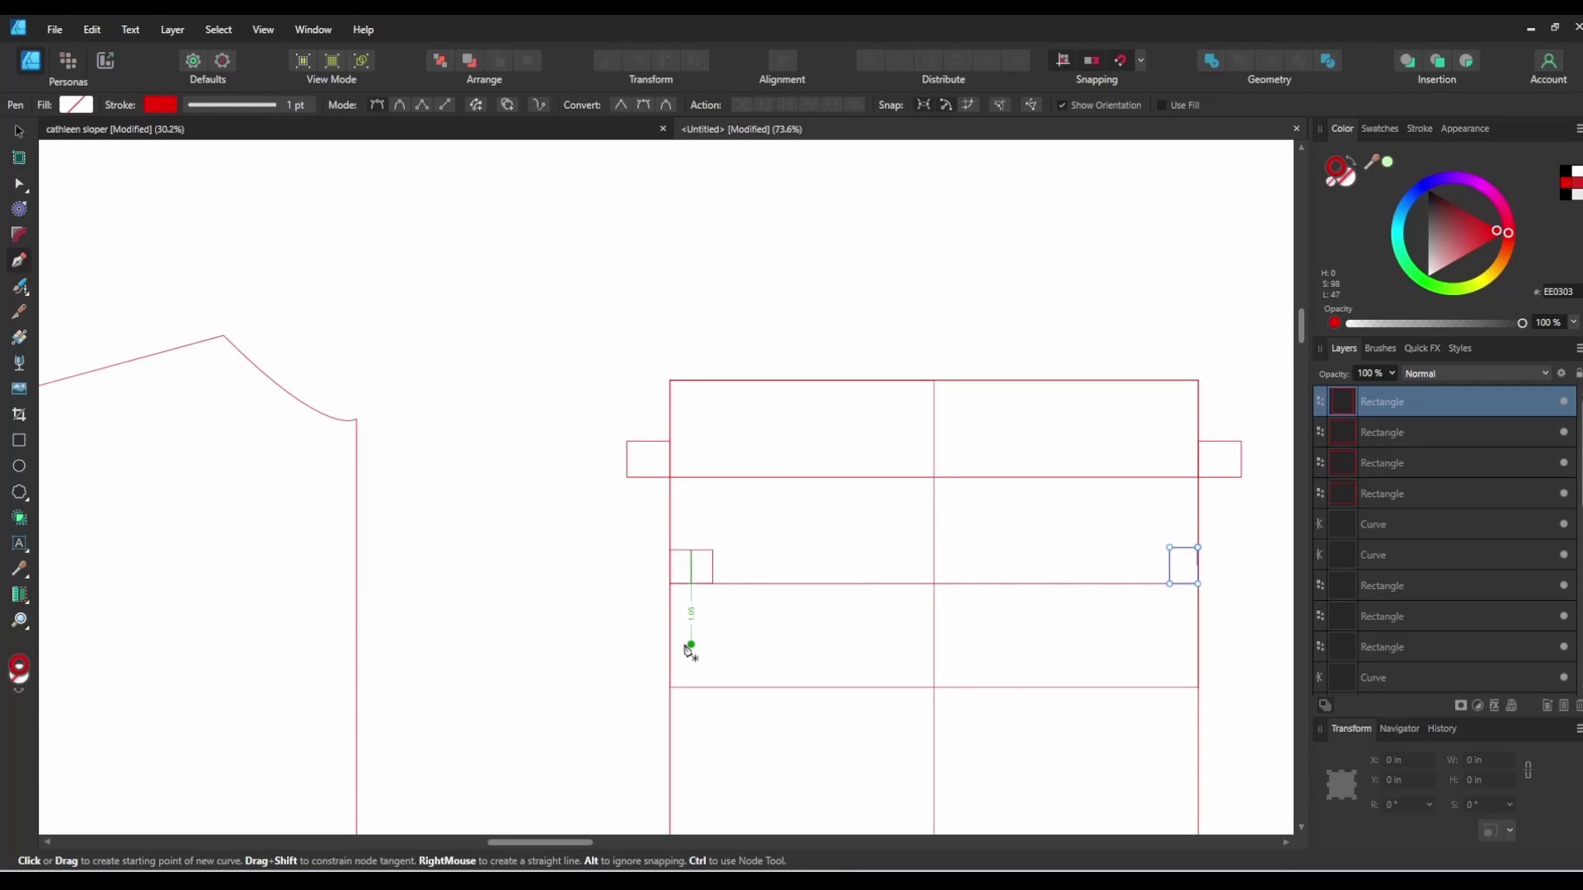
Step: Draw pen lines from the frame's lower-left corner to top-centre to lower-right corner, then select the right small rectangle
click(669, 687)
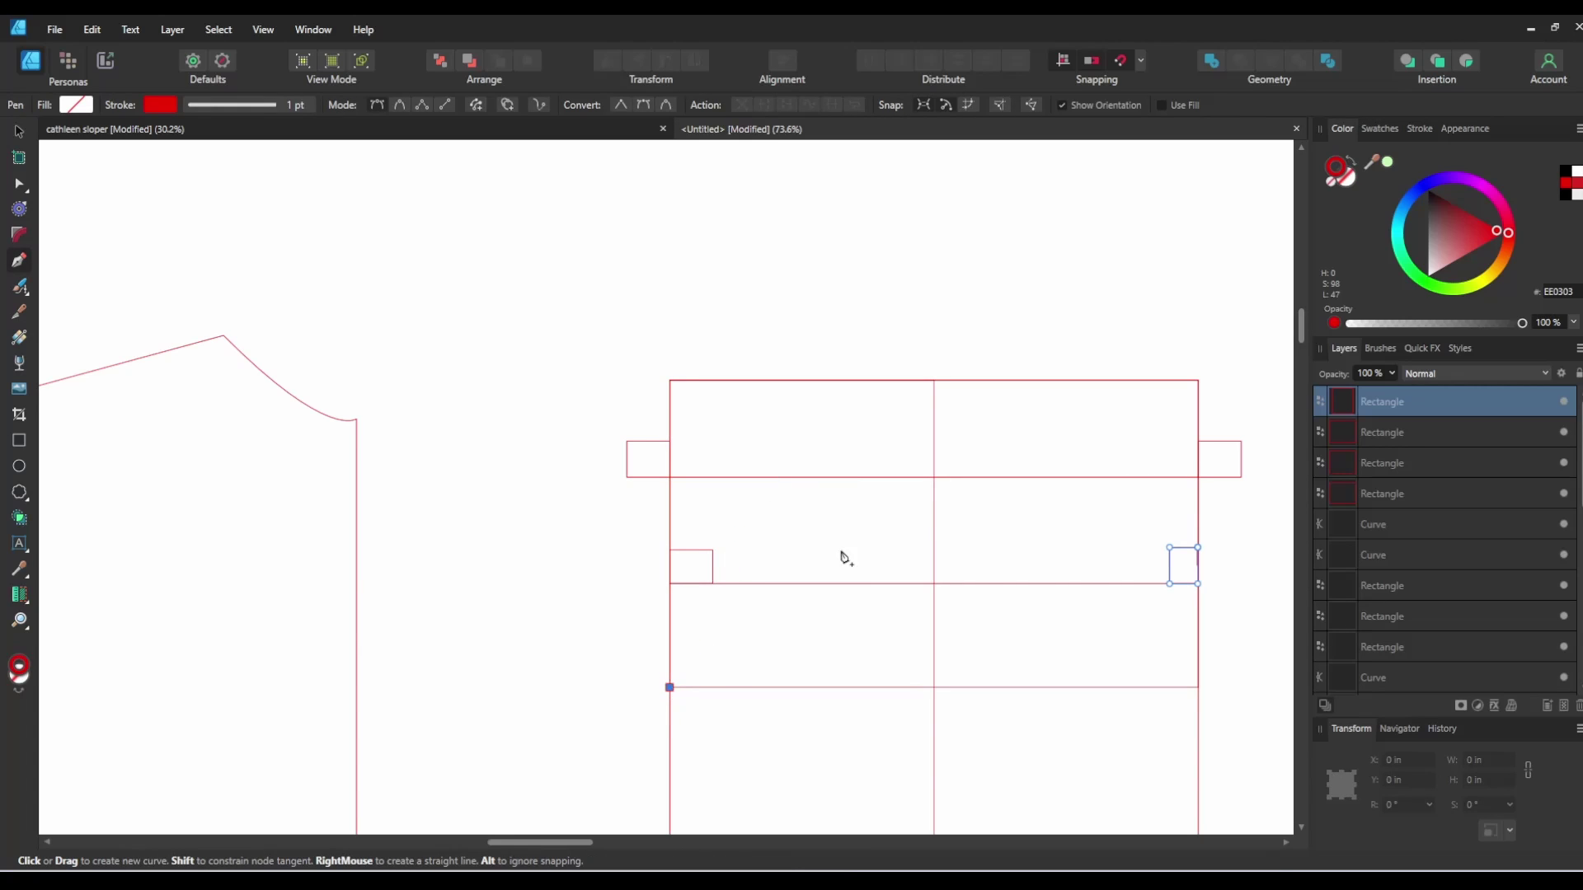
click(932, 381)
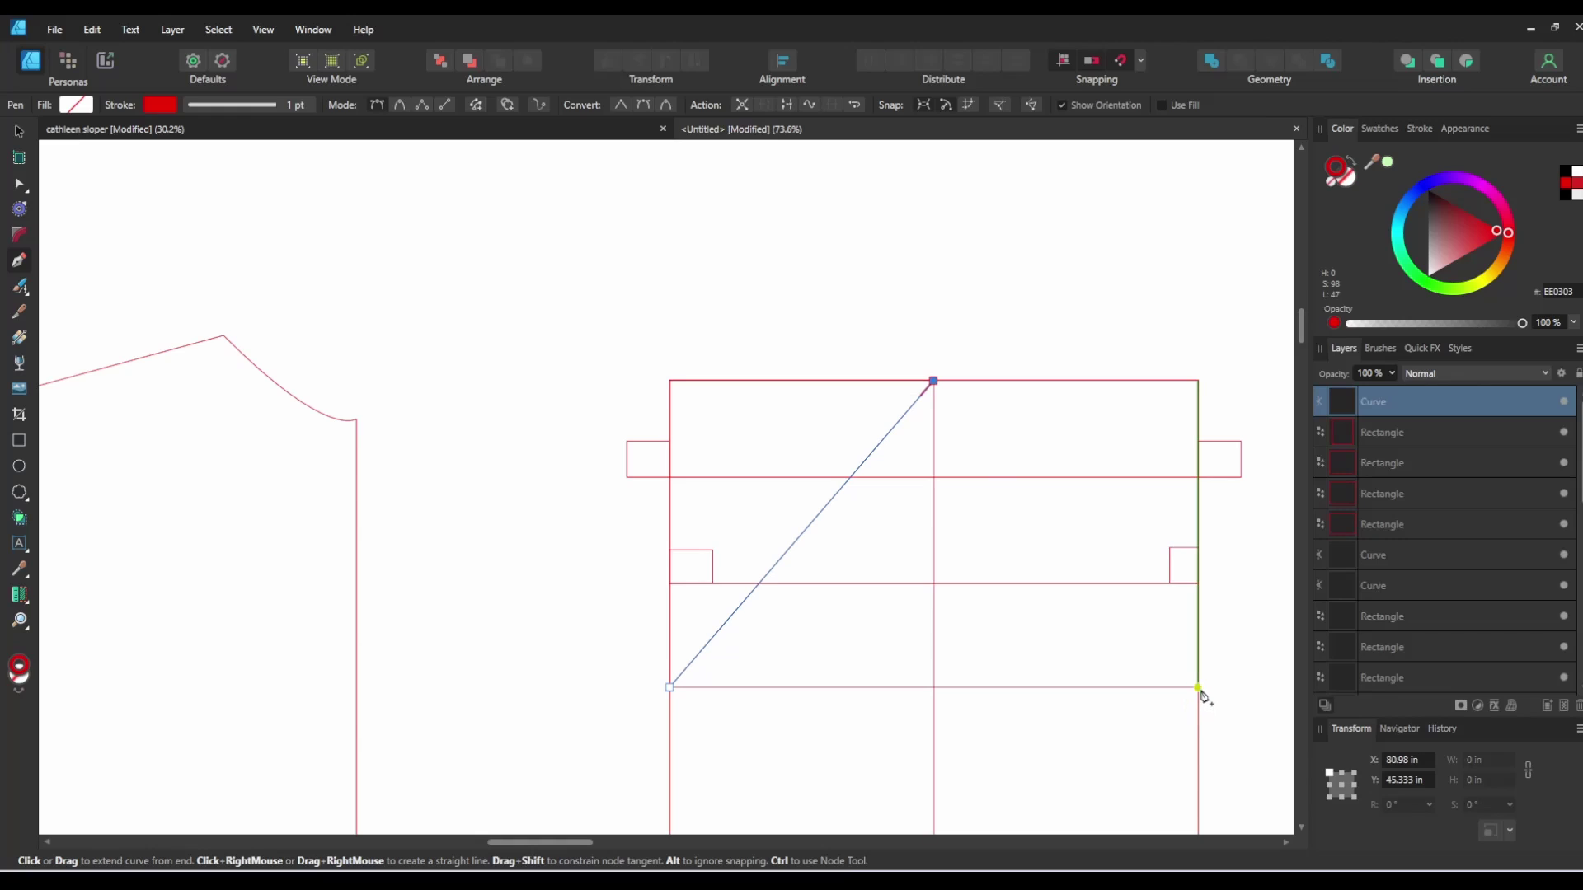
click(1198, 689)
click(19, 134)
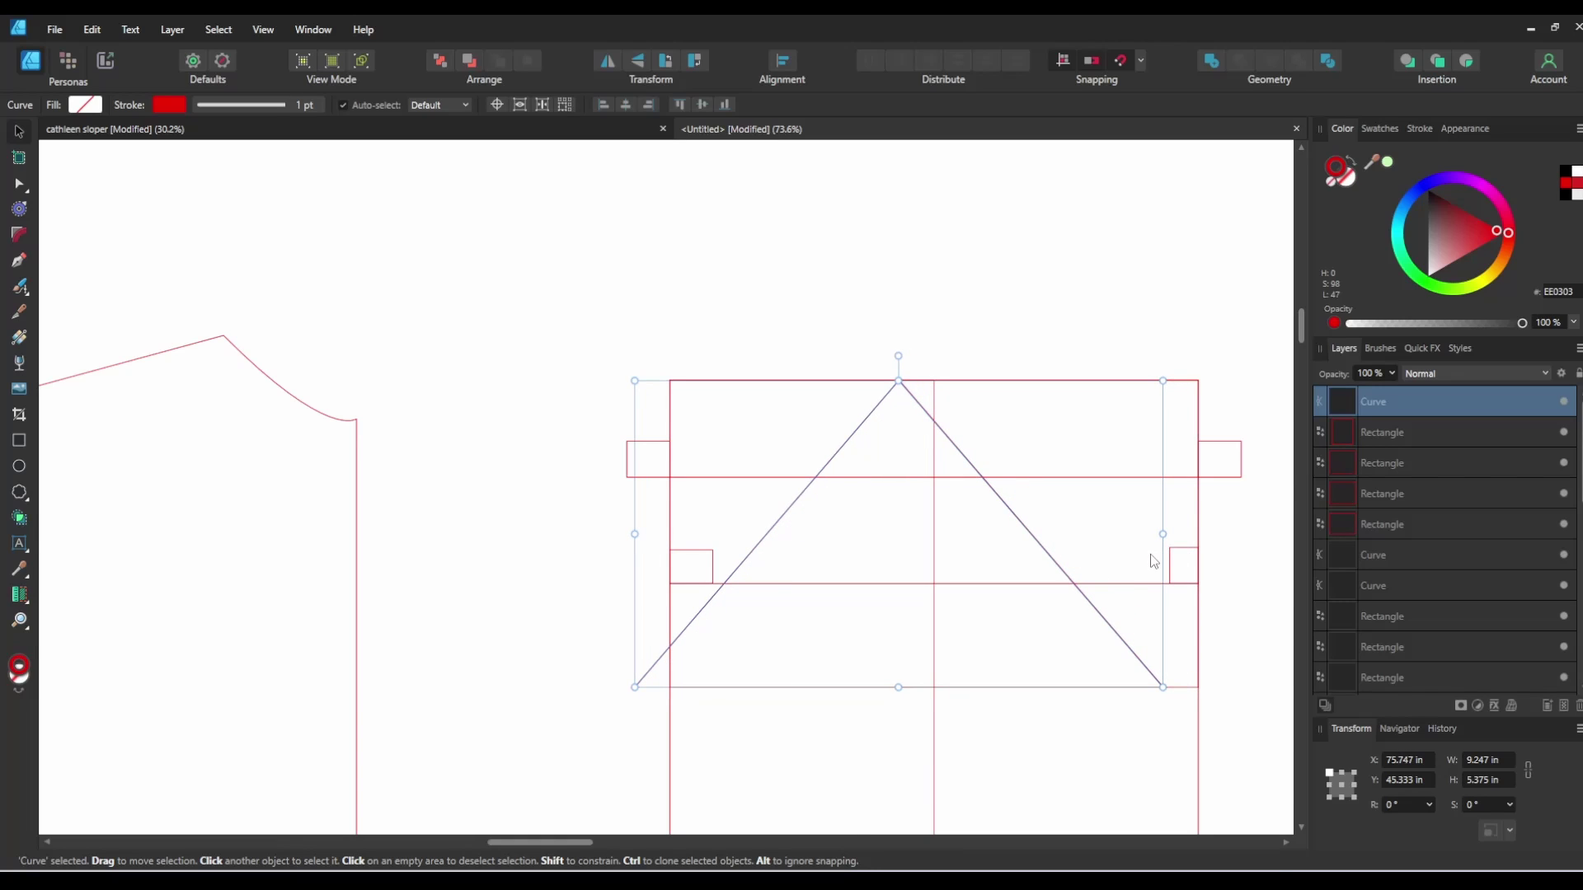
click(1243, 571)
click(1185, 551)
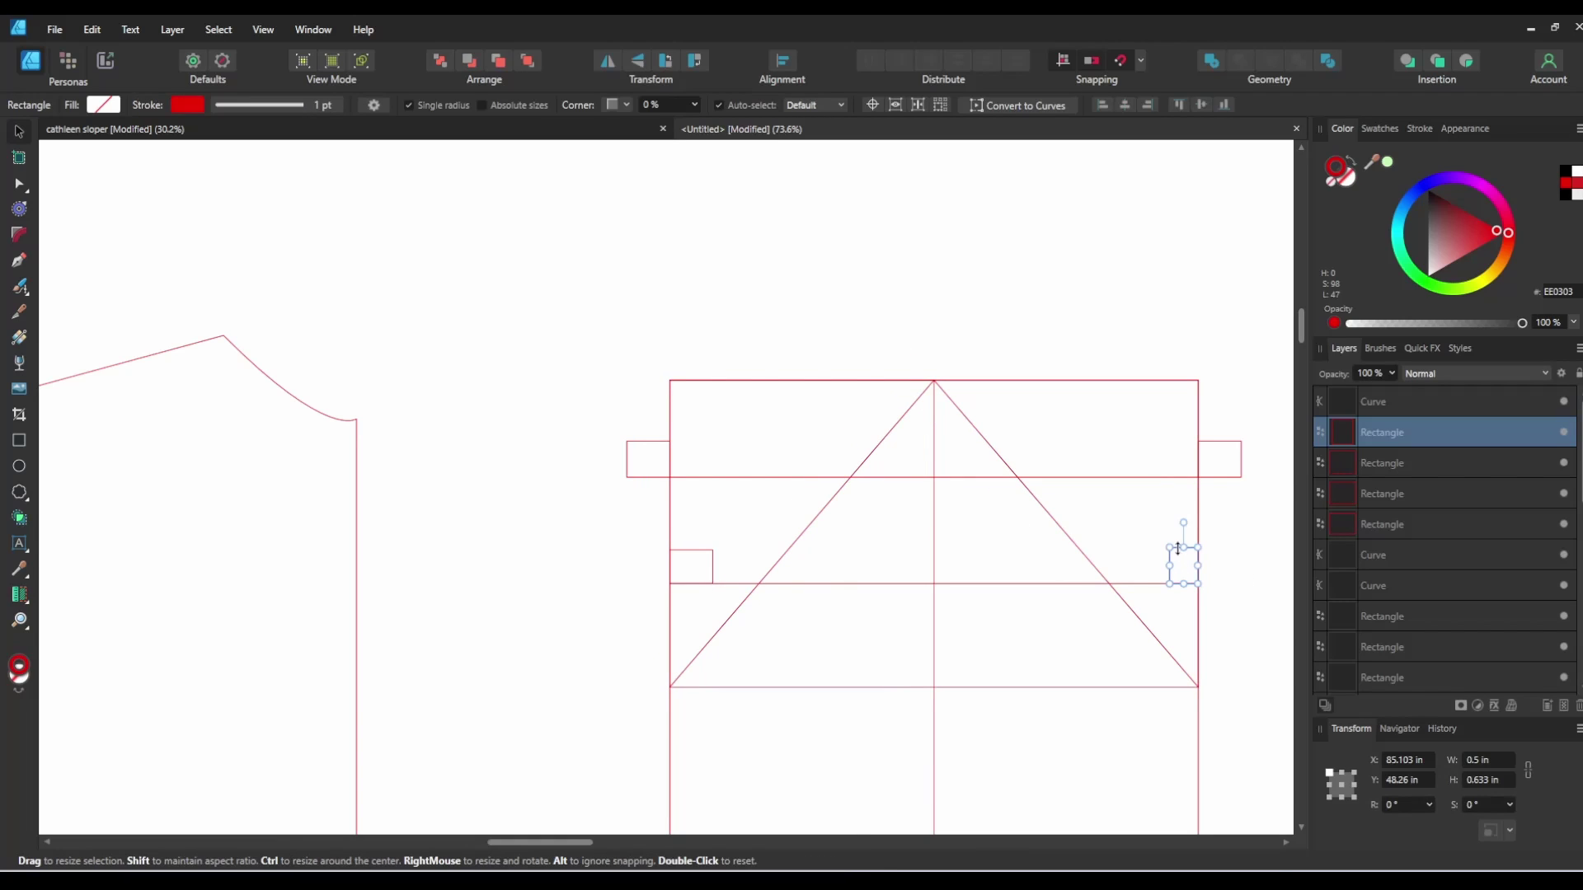
Step: Slide the two right and two left small rectangles onto the triangle's diagonals, then deselect
drag(1192, 555, 1101, 554)
drag(1234, 446, 1053, 446)
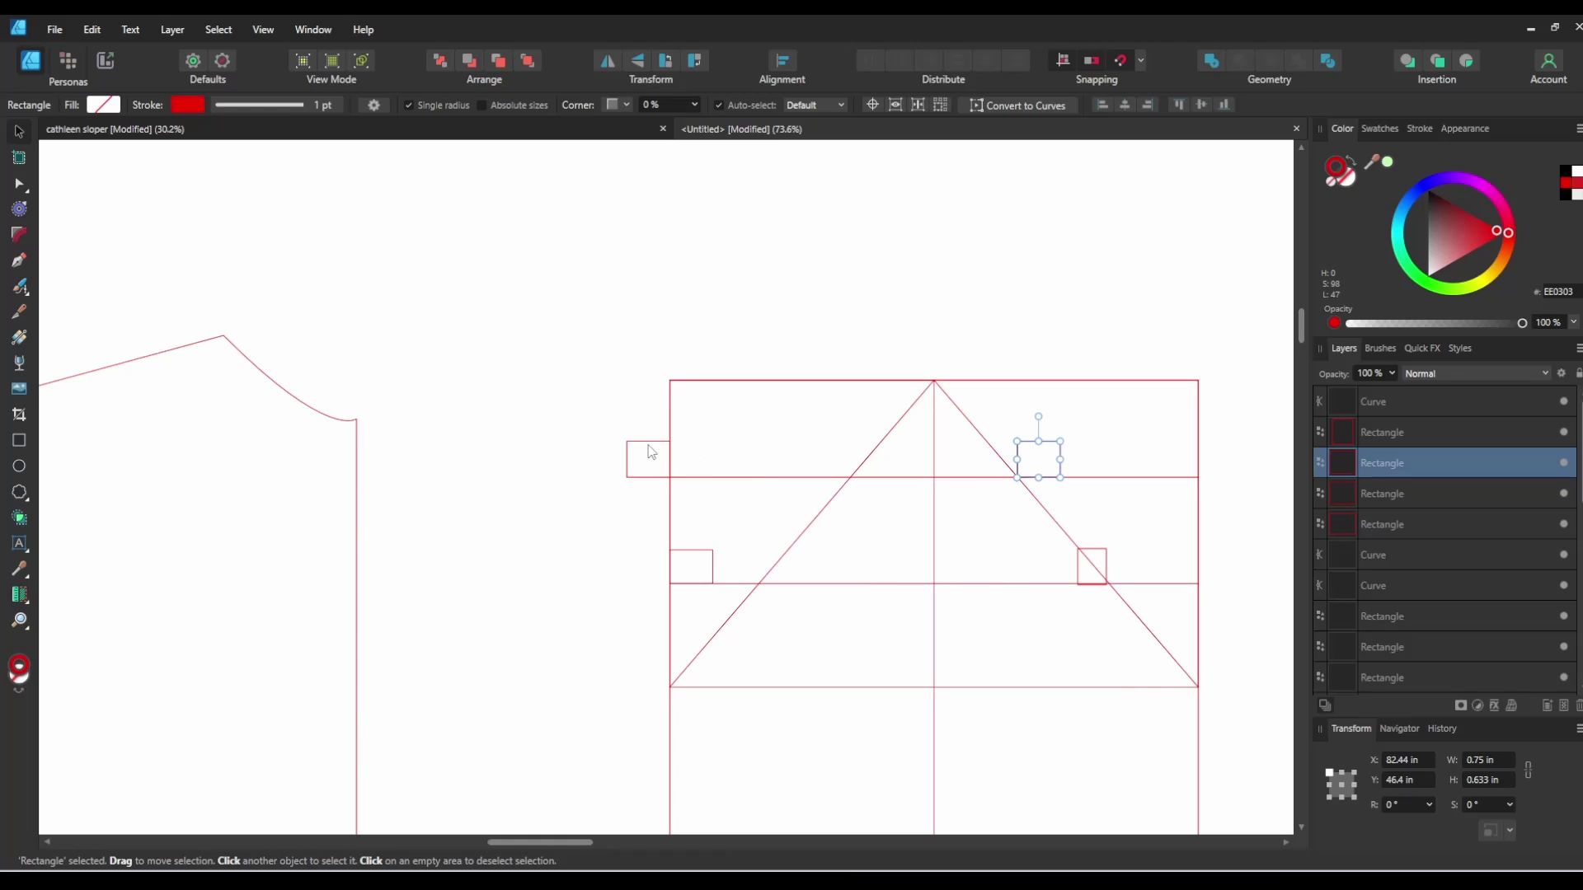
drag(646, 449, 827, 446)
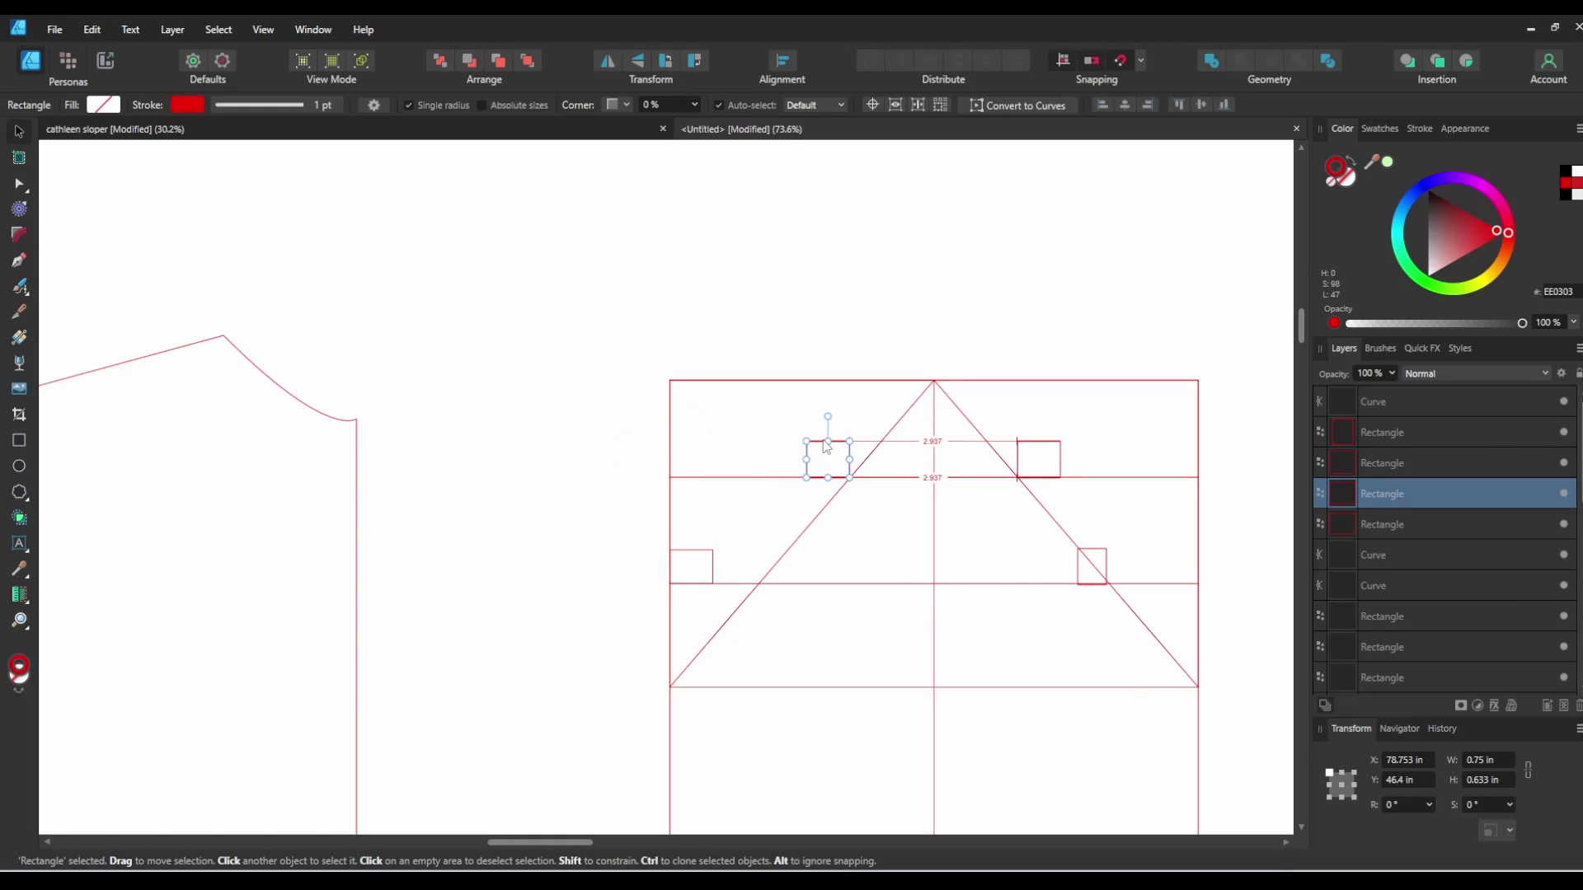
drag(699, 558, 787, 558)
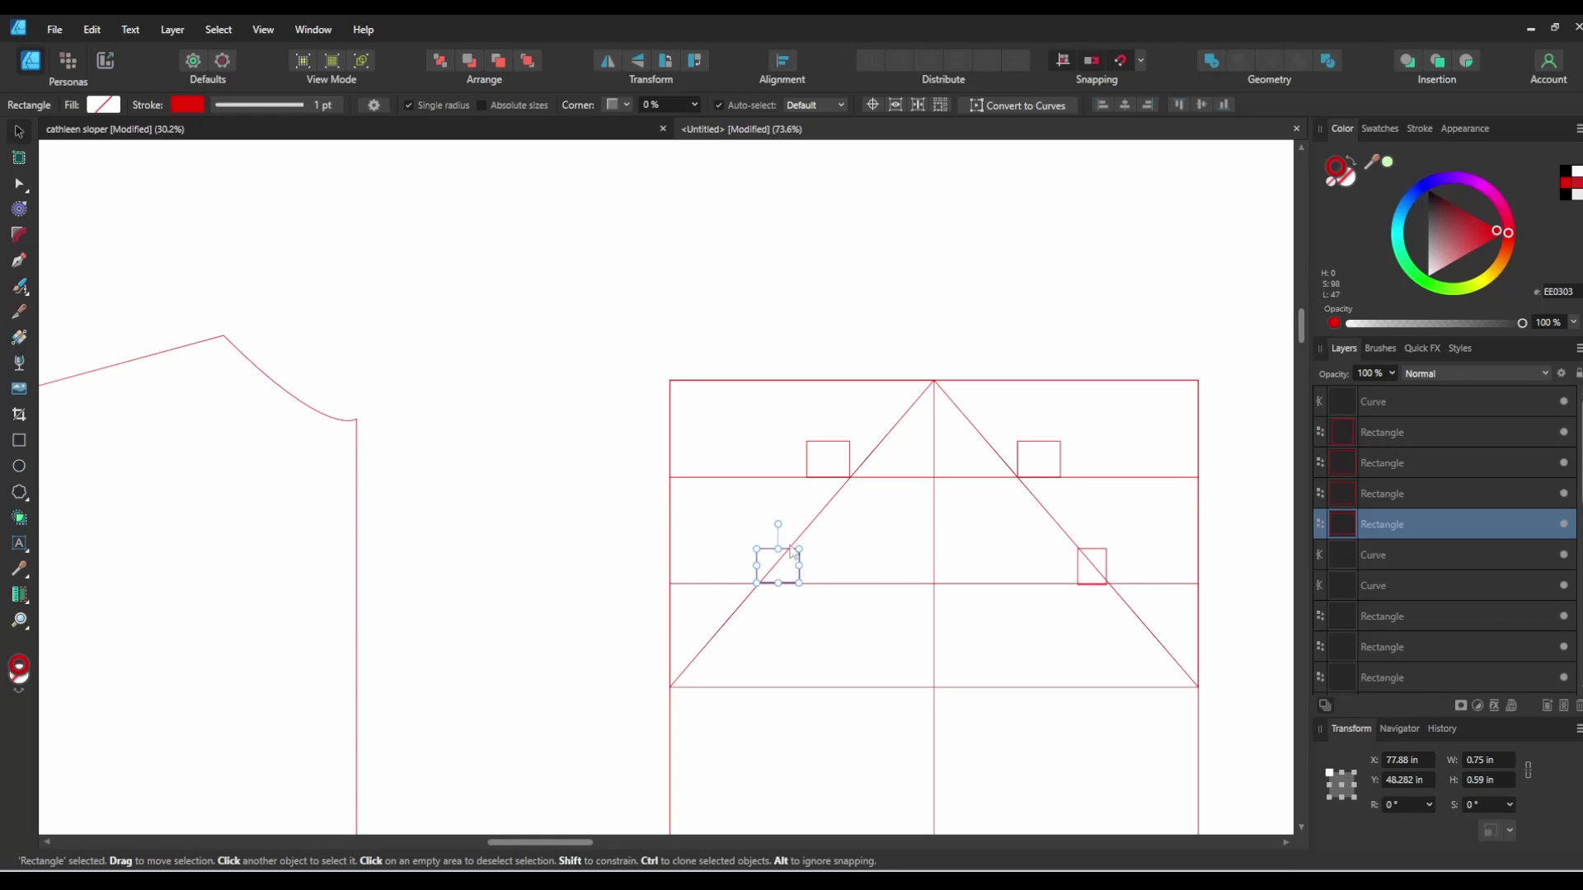
click(492, 487)
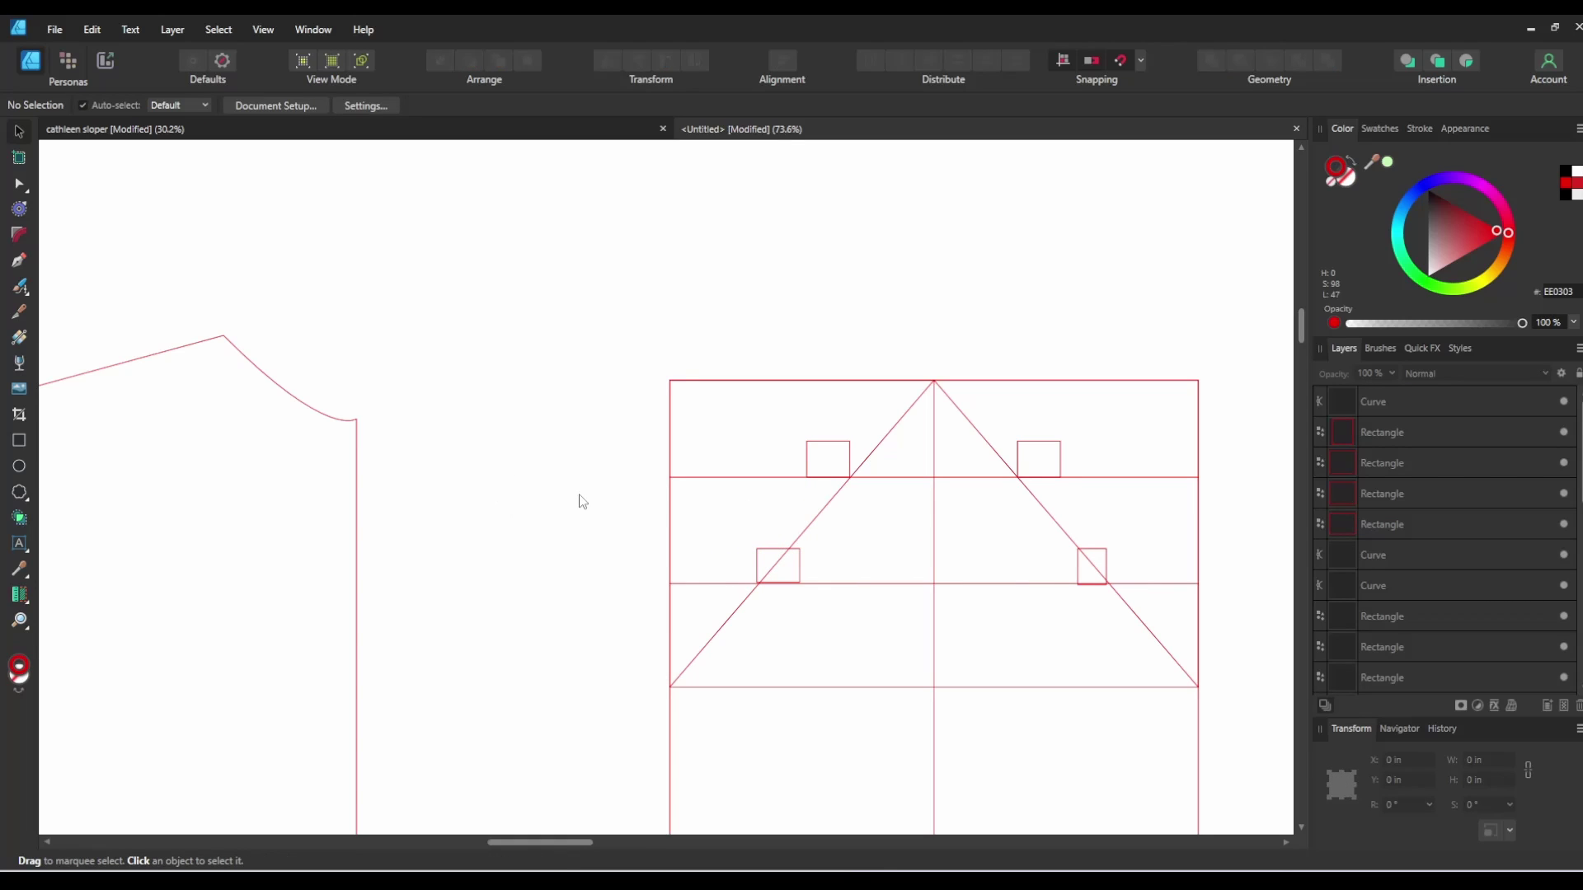
Step: Draw a 5.707 × 1.1 in wrist rectangle along the sleeve frame's bottom edge
click(20, 262)
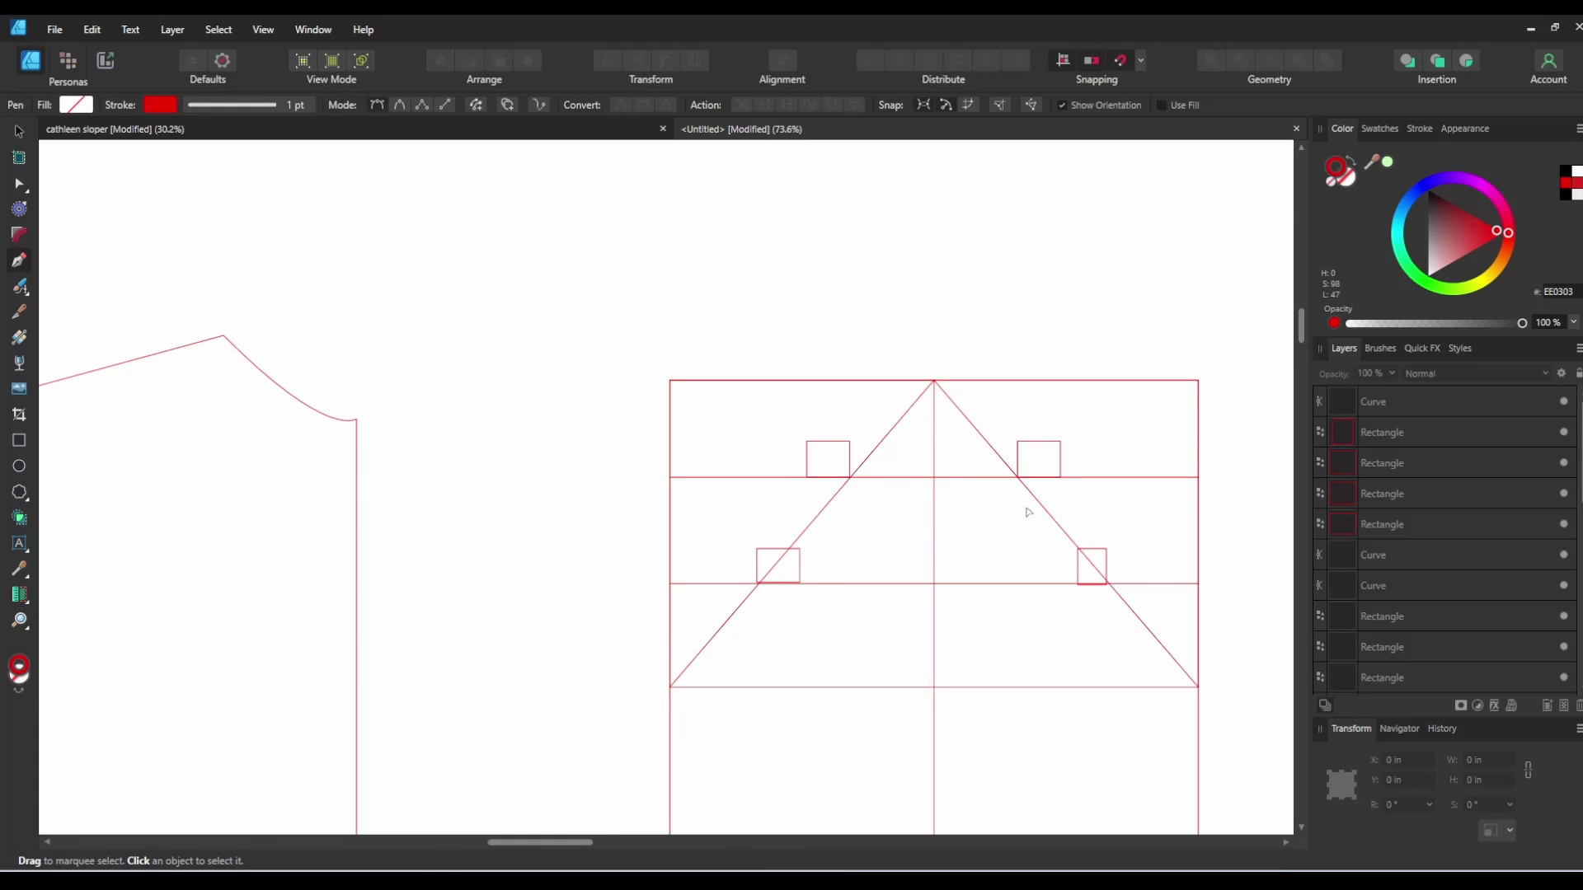
scroll(1050, 538, down, 5)
scroll(1099, 541, down, 5)
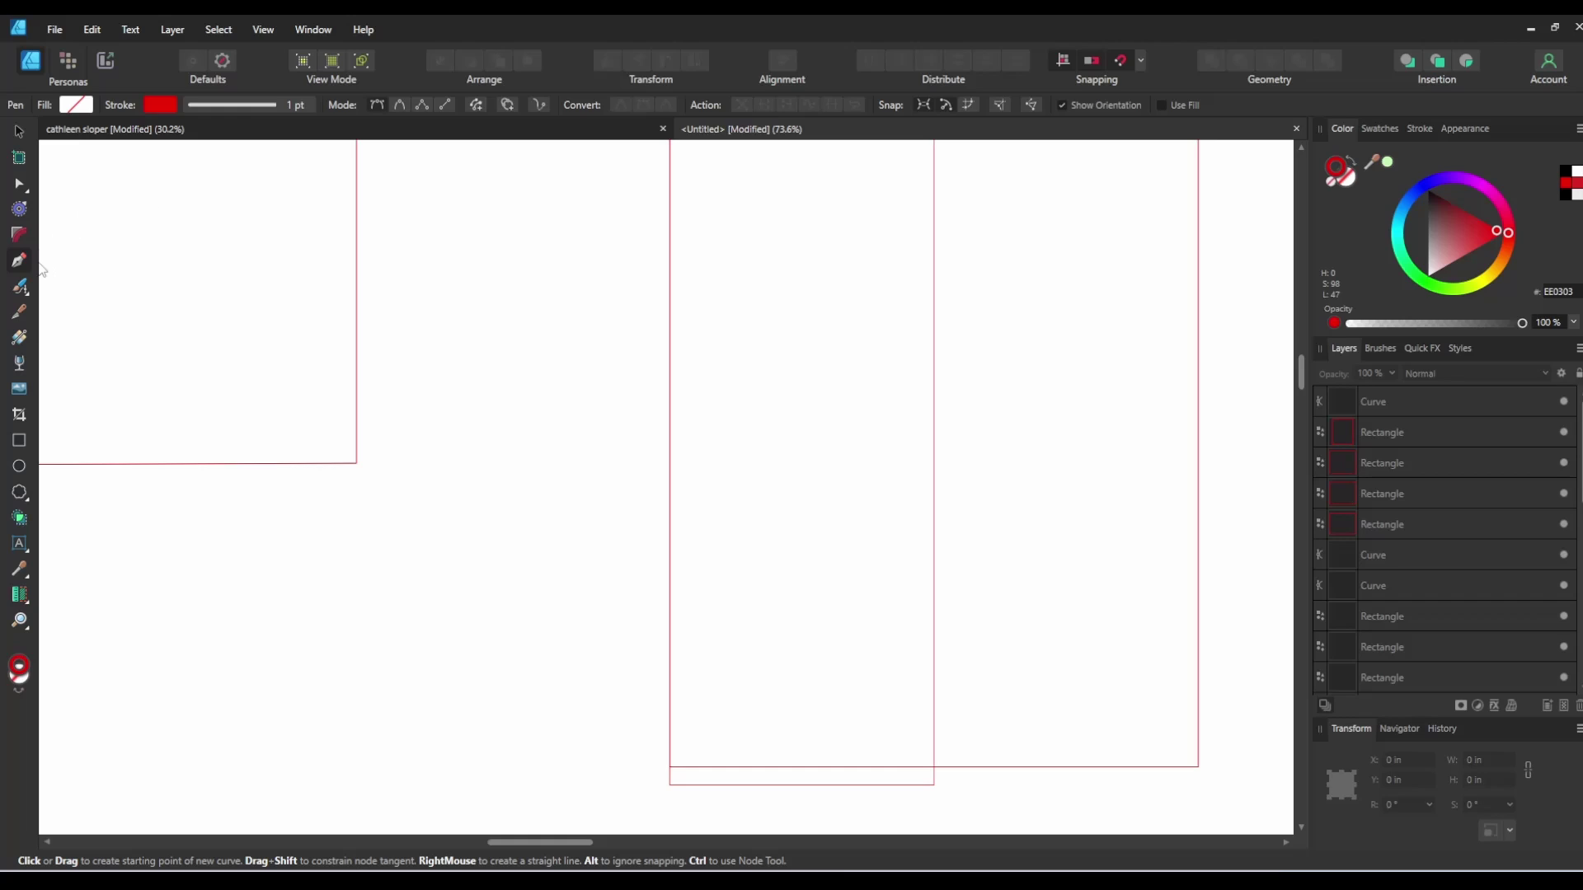
click(17, 442)
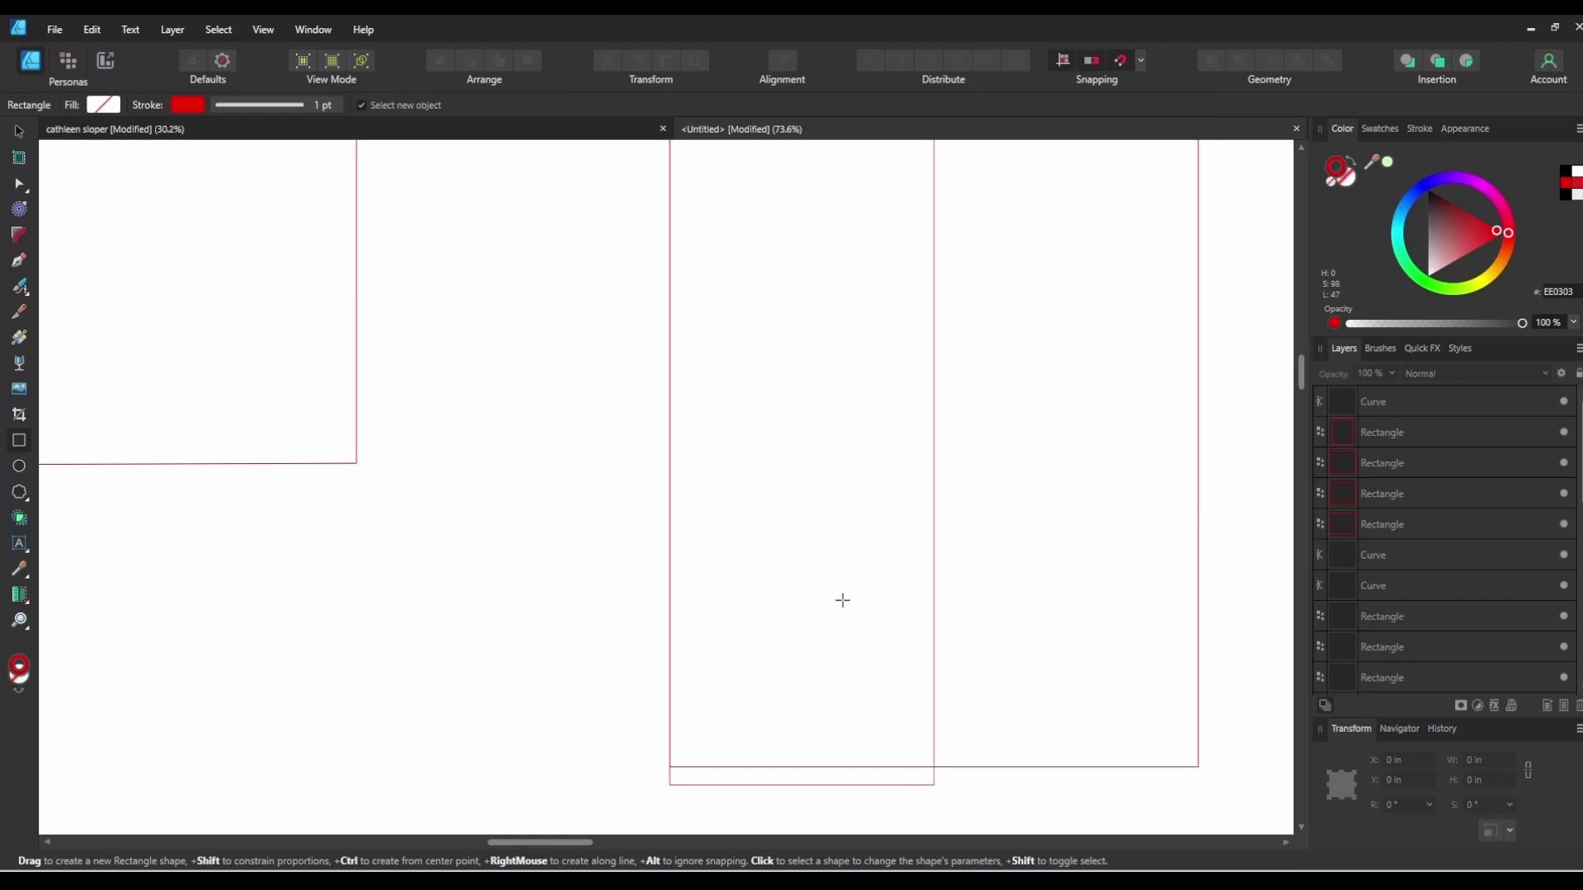
drag(765, 704, 1094, 767)
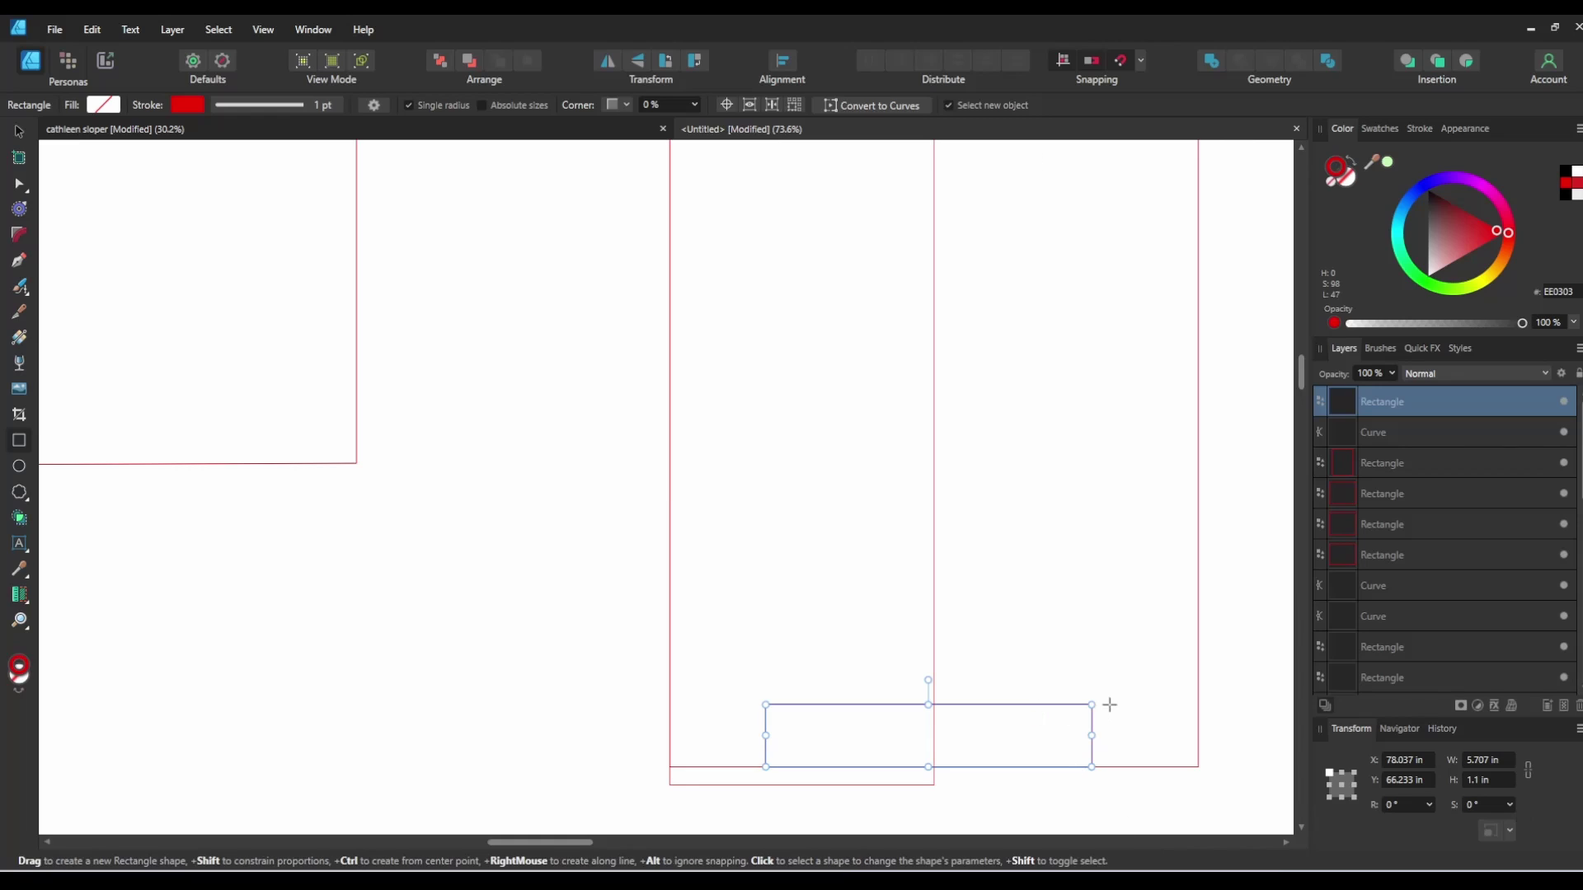
click(19, 131)
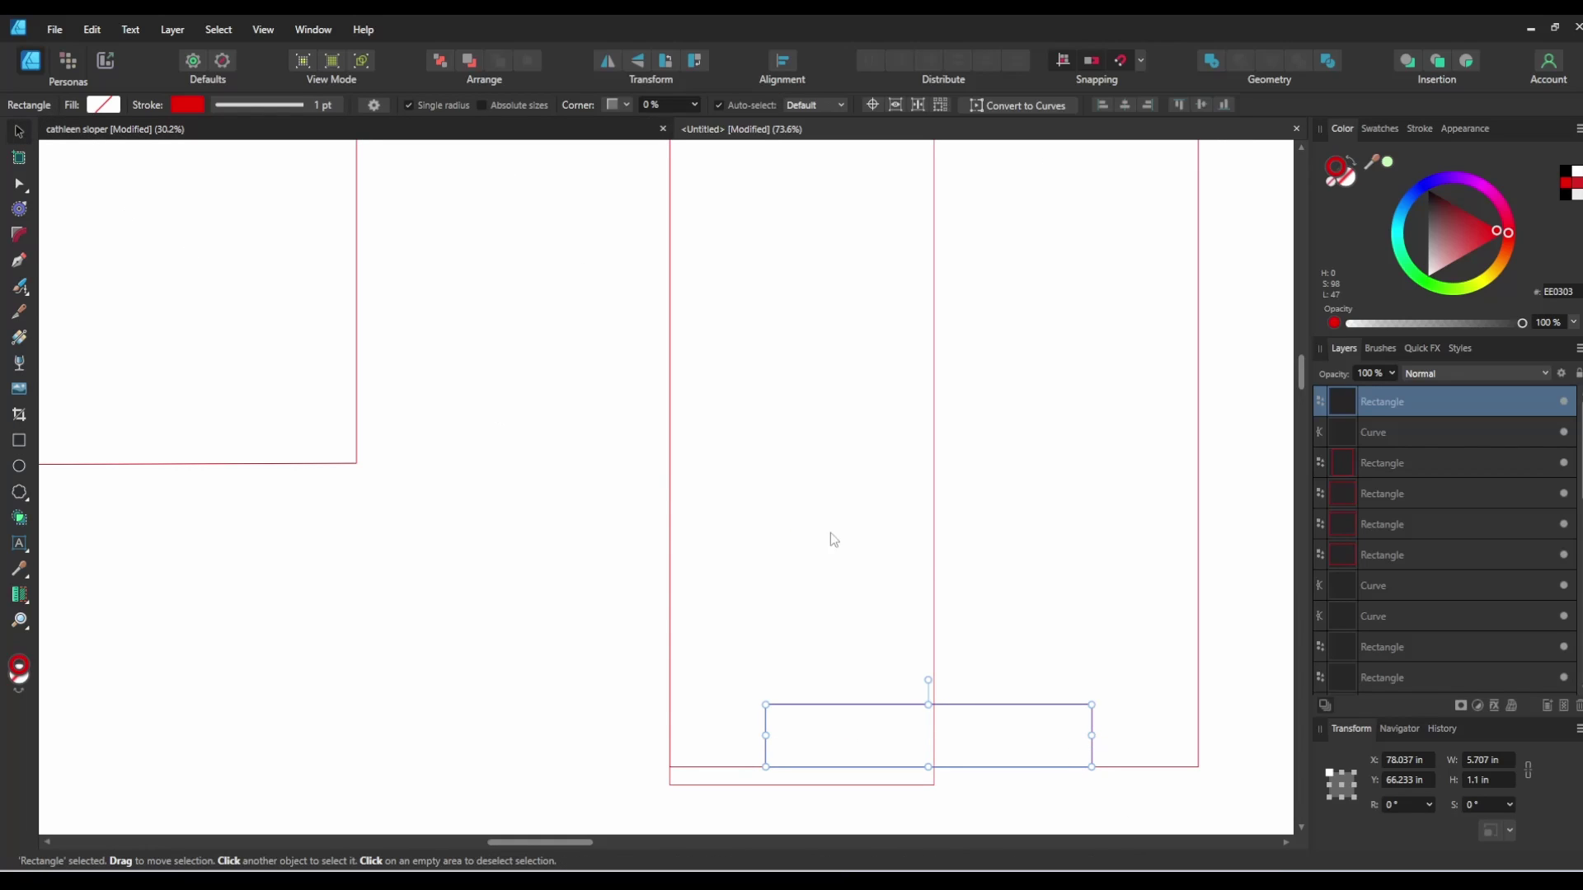
scroll(1162, 572, up, 10)
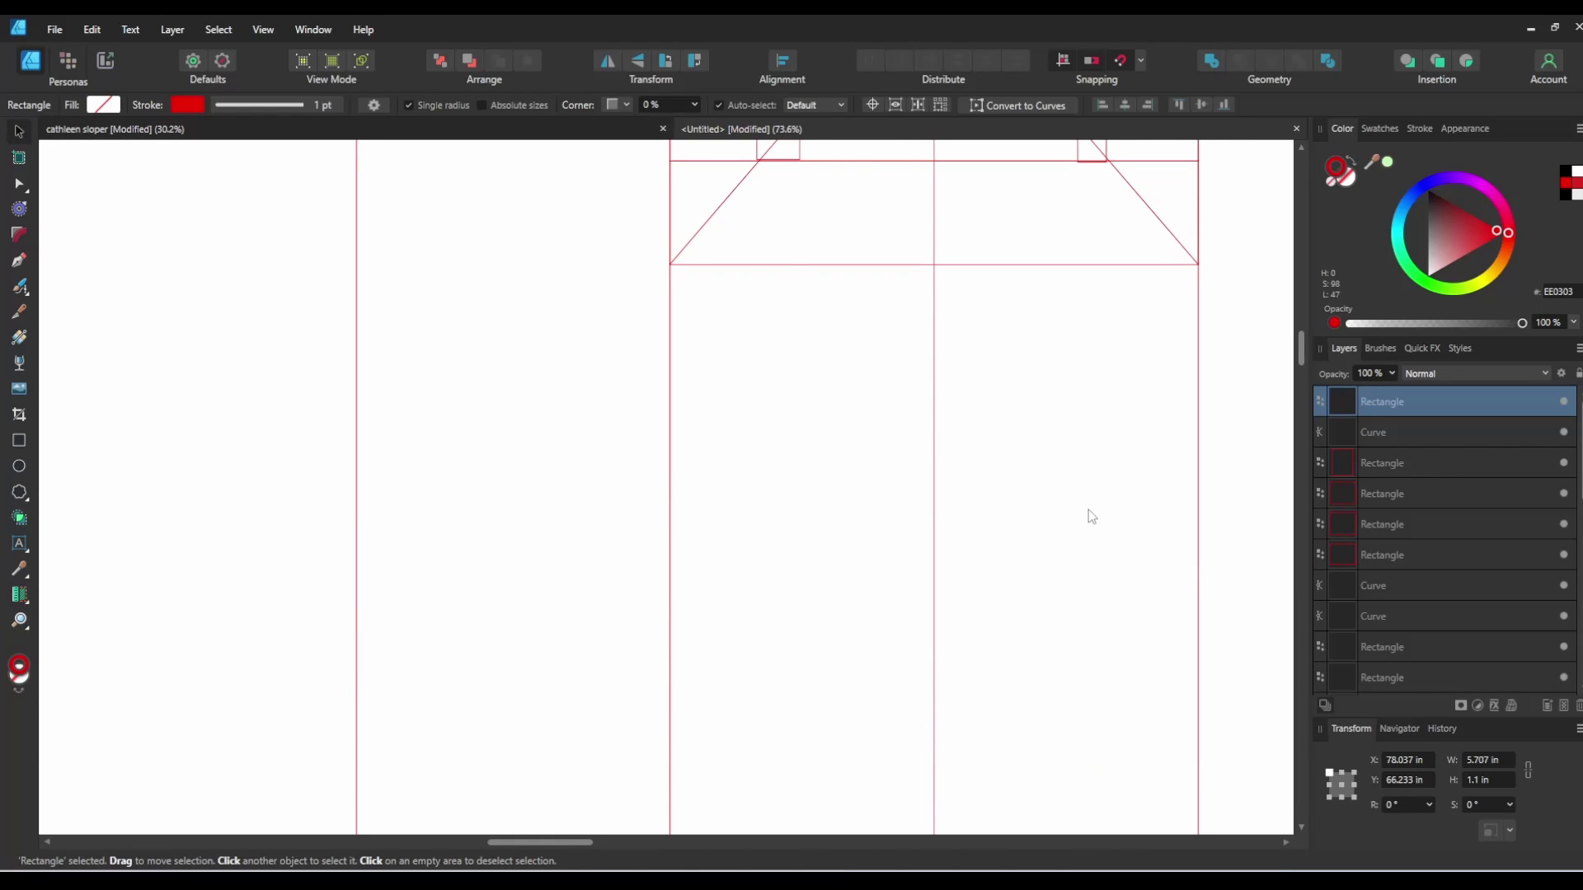
scroll(1088, 510, down, 6)
scroll(1169, 523, up, 2)
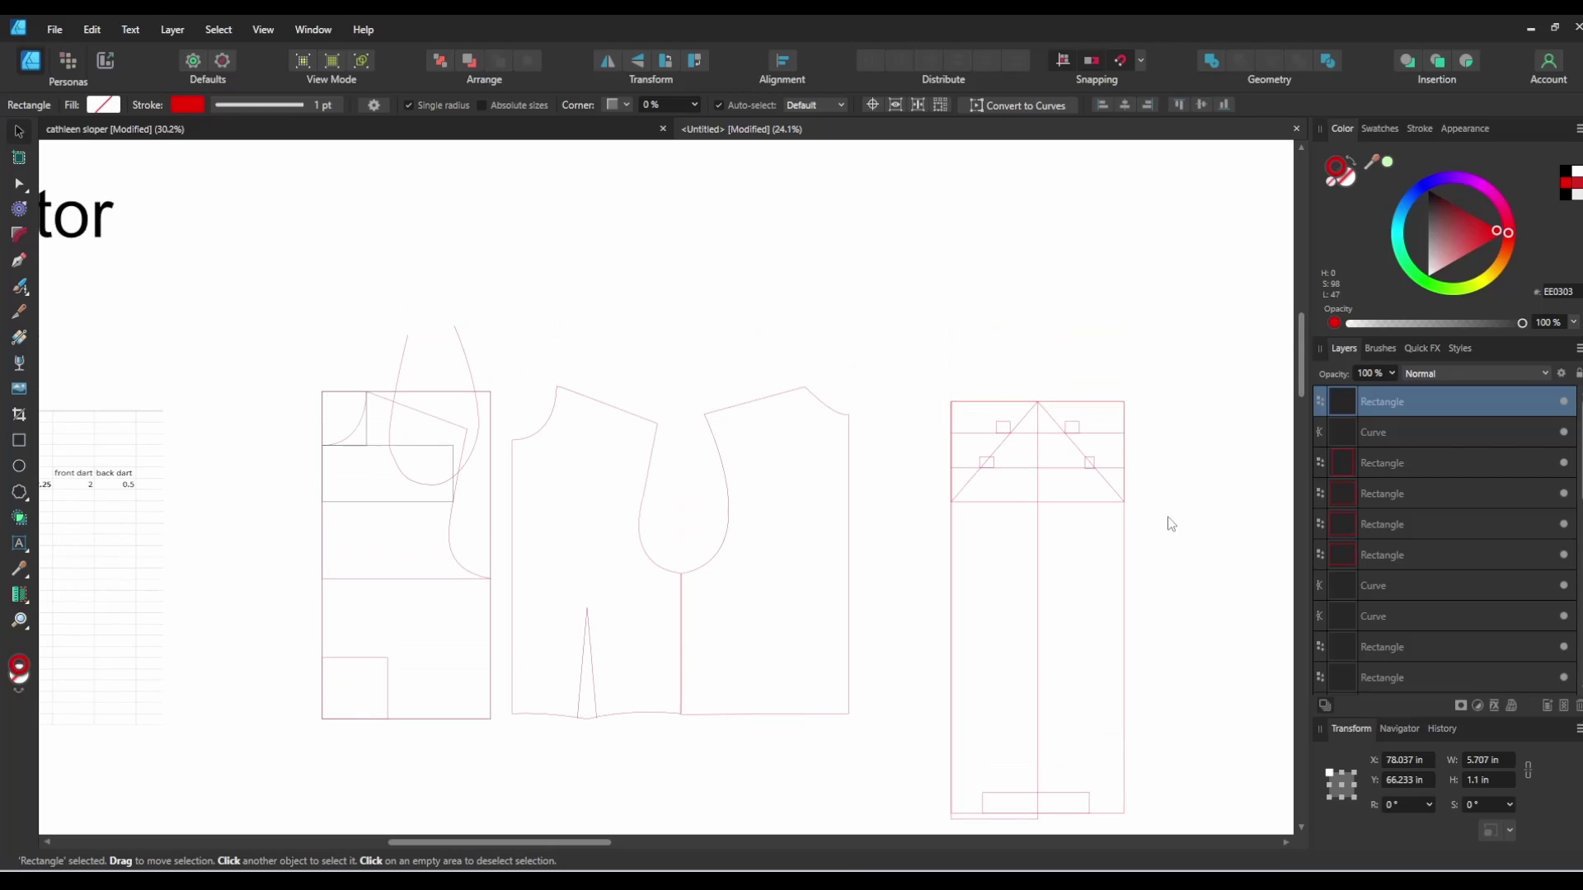
Step: Switch the pen colour to blue and trace a curved sleeve cap through the guide boxes and apex
click(19, 261)
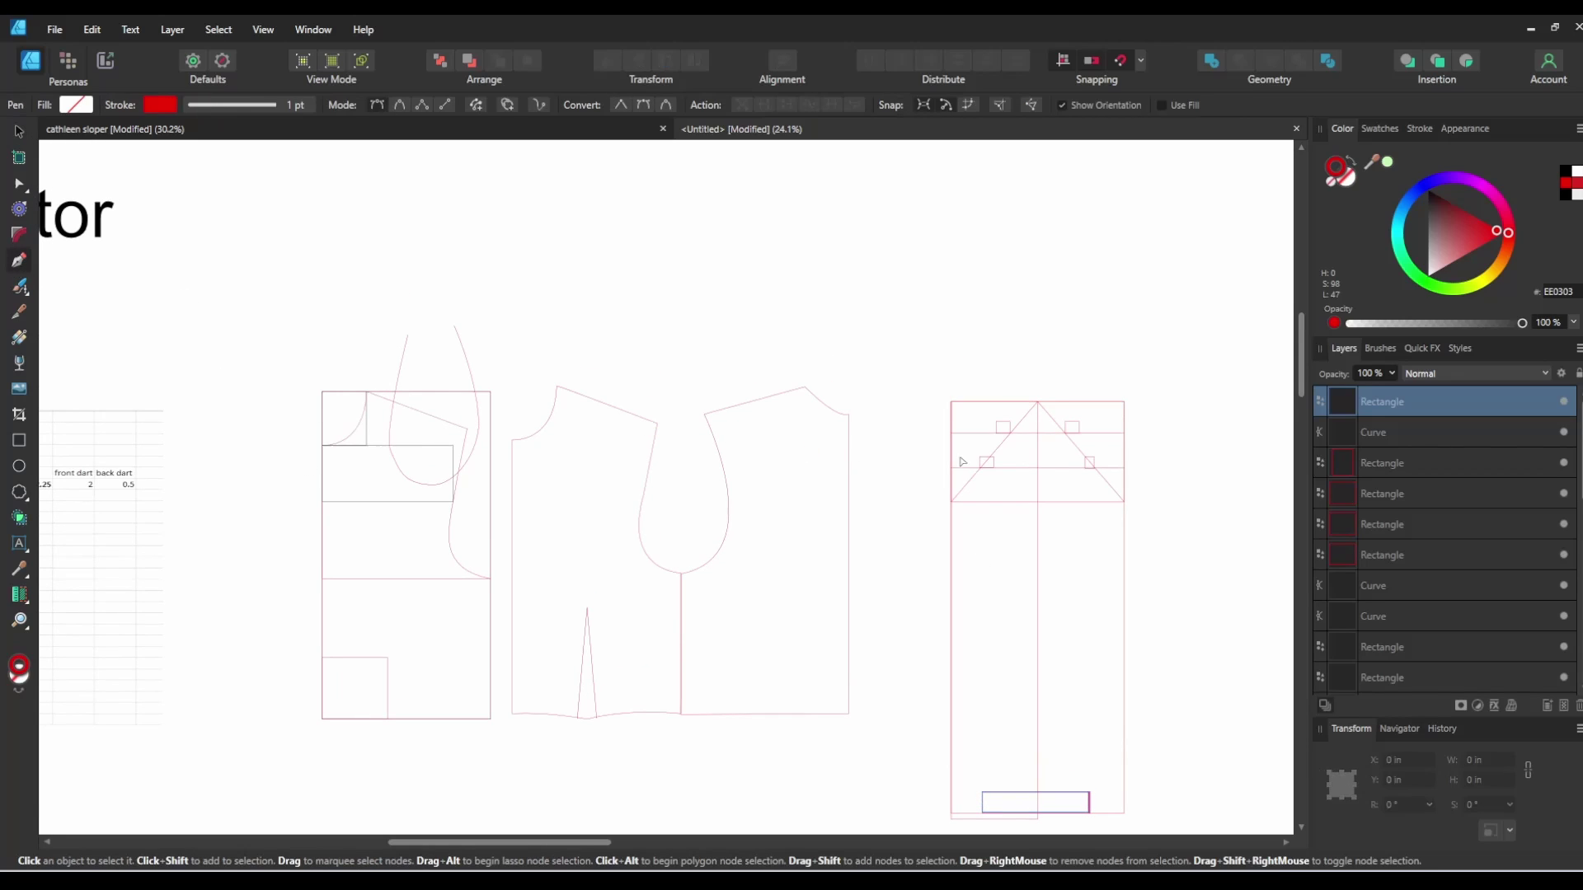
click(1424, 190)
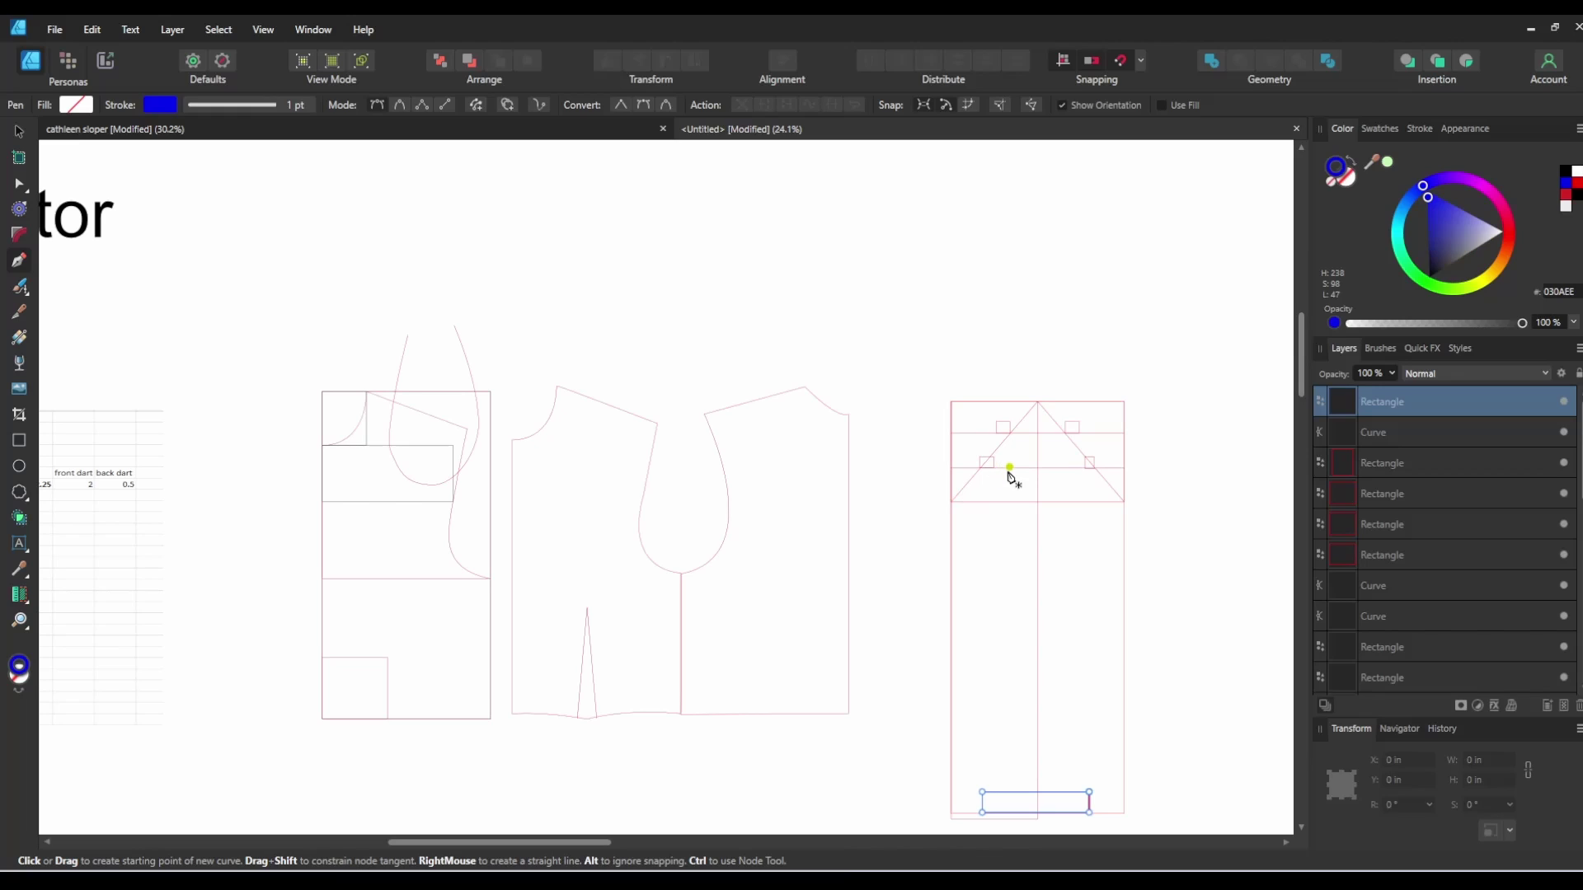
ctrl+click(1029, 489)
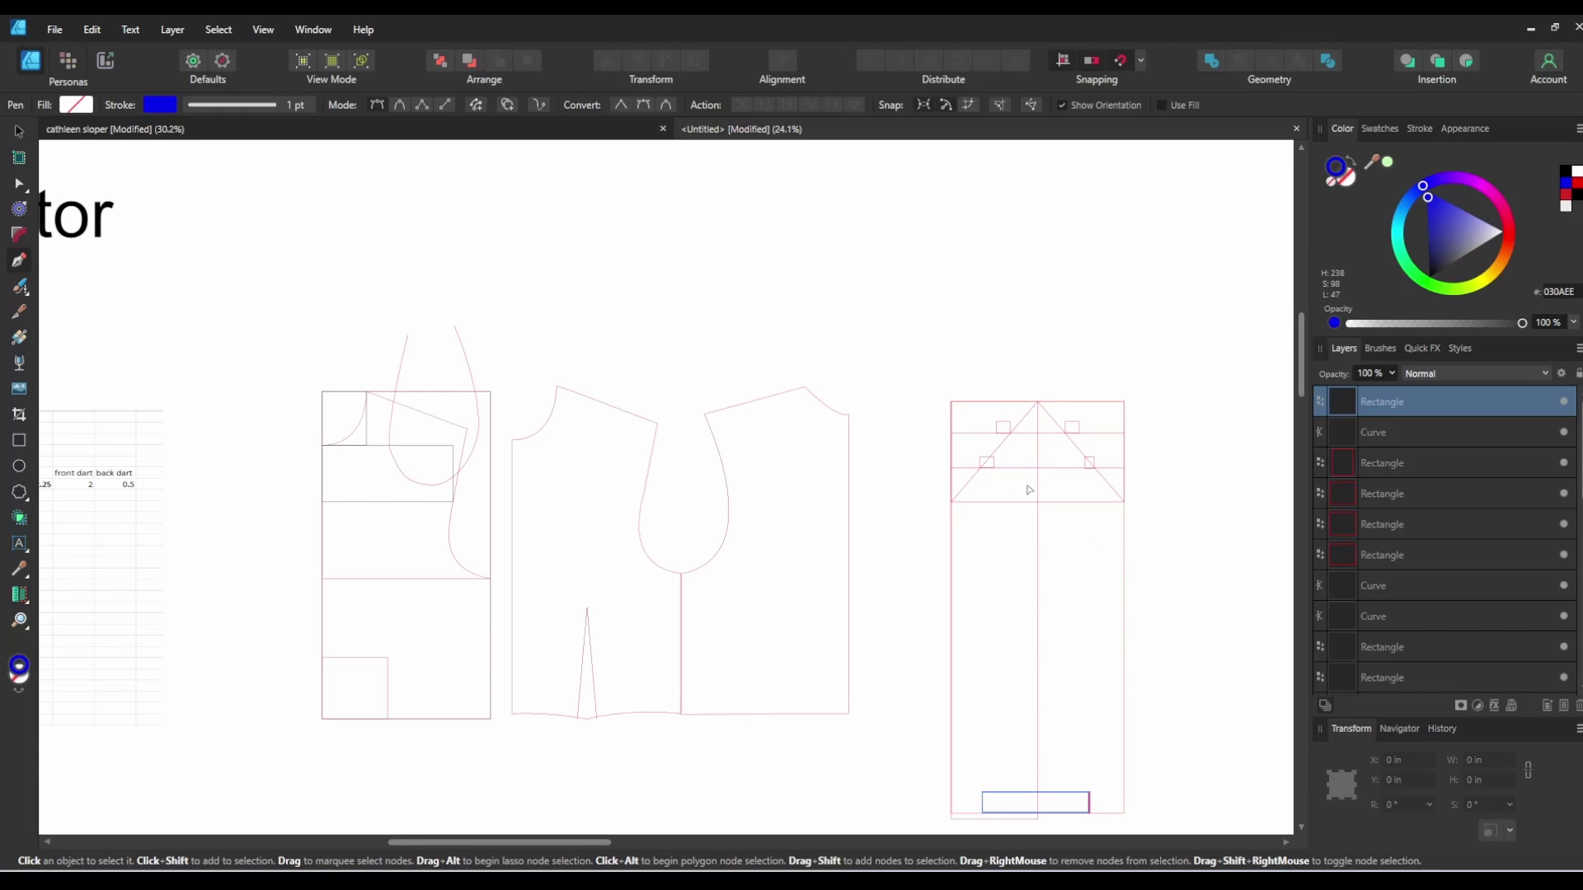
scroll(1028, 489, up, 3)
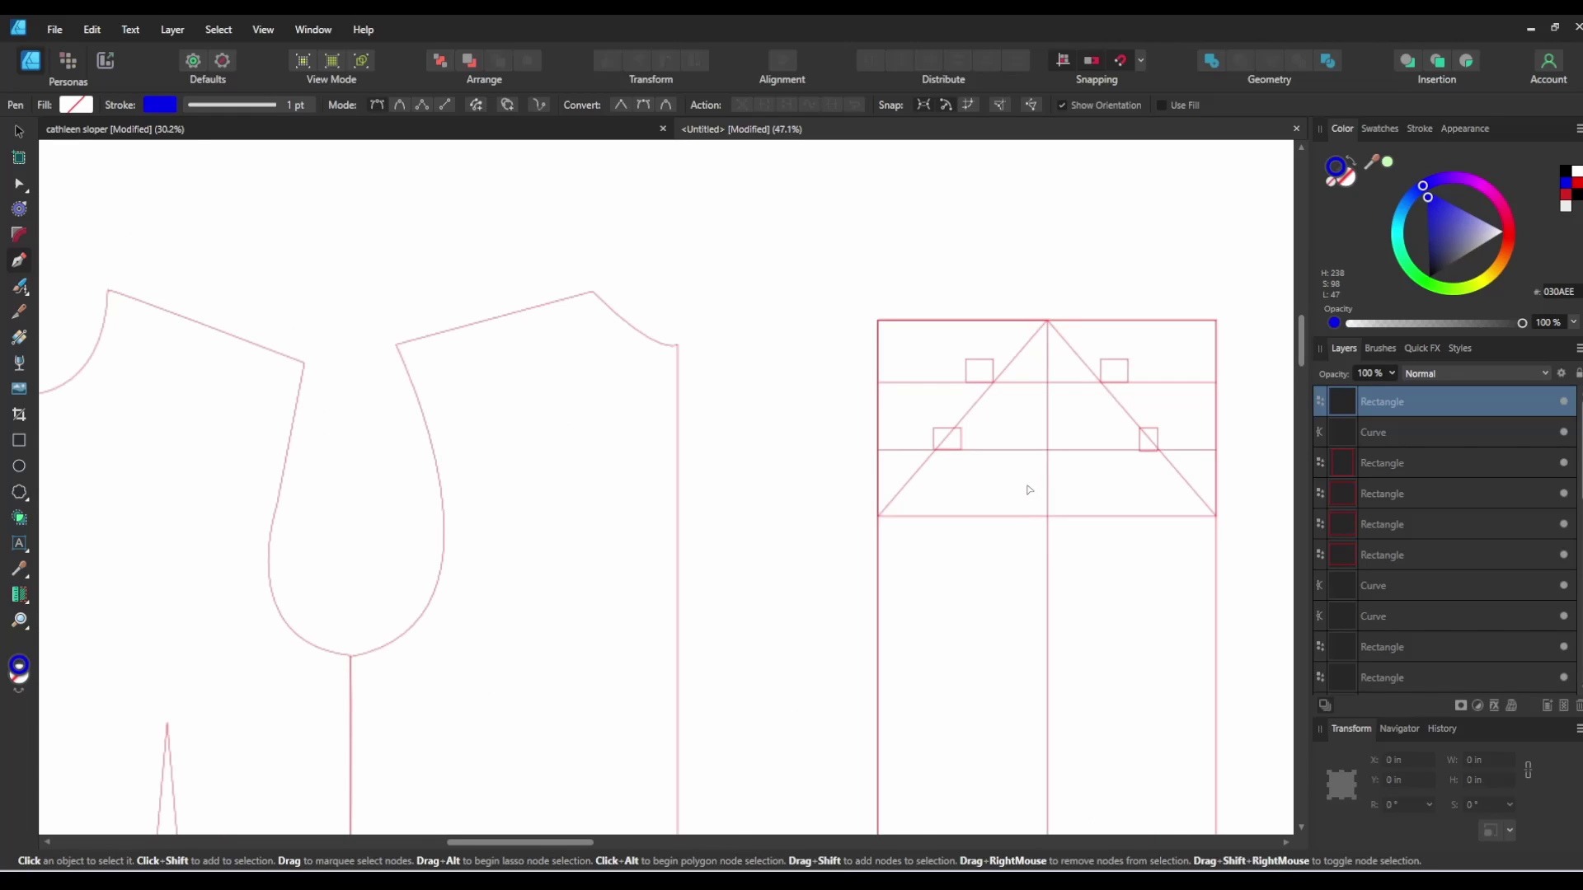
click(878, 516)
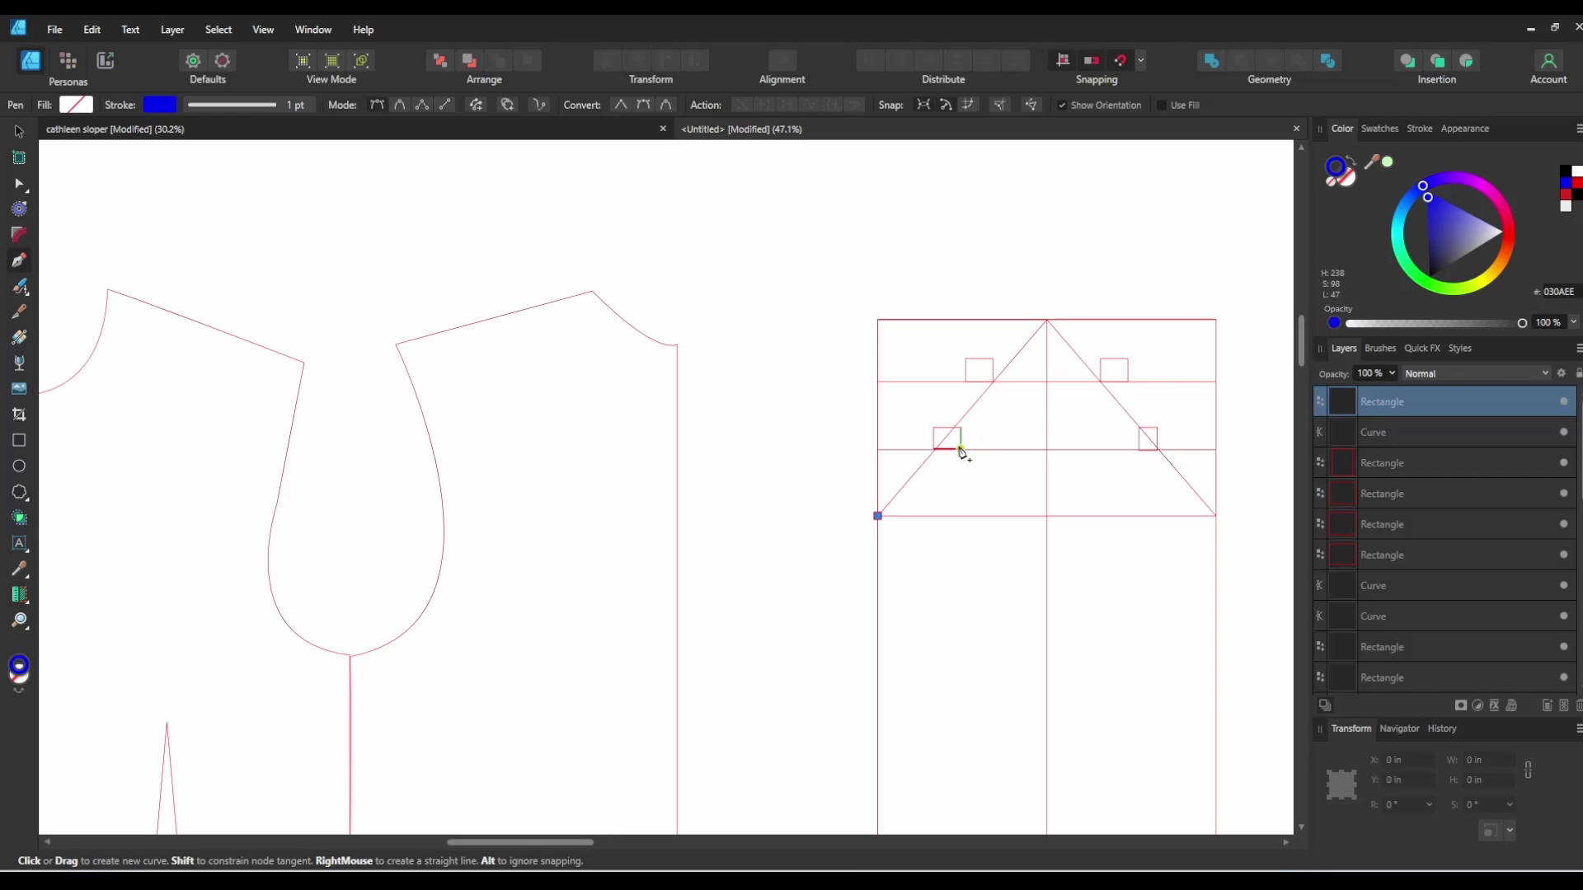
drag(961, 449, 983, 419)
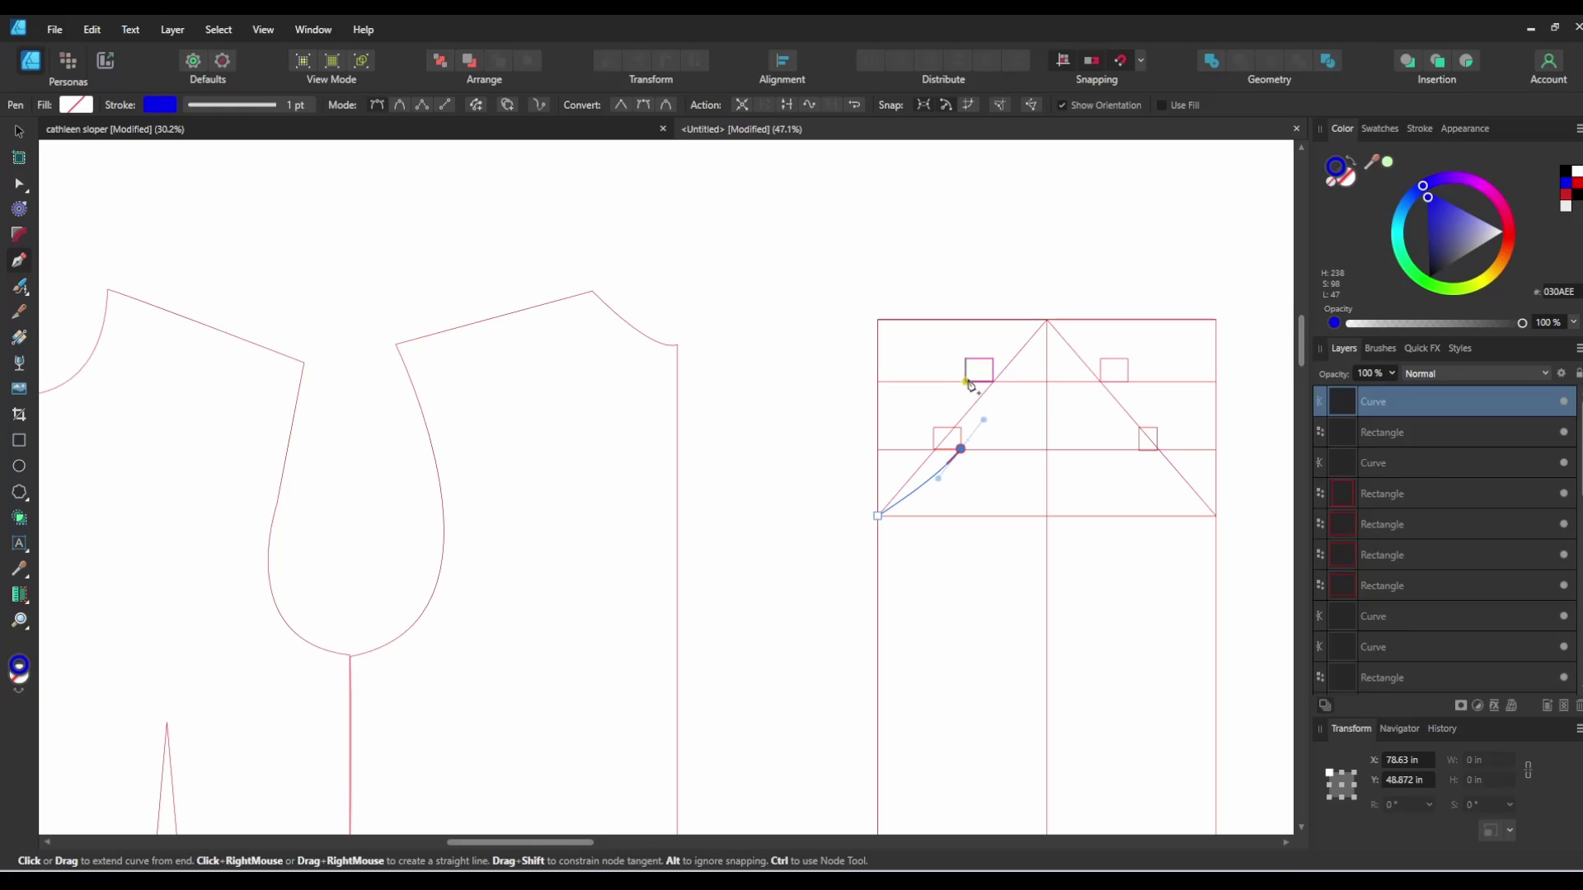
drag(966, 381, 981, 379)
key(ctrl+z)
click(966, 382)
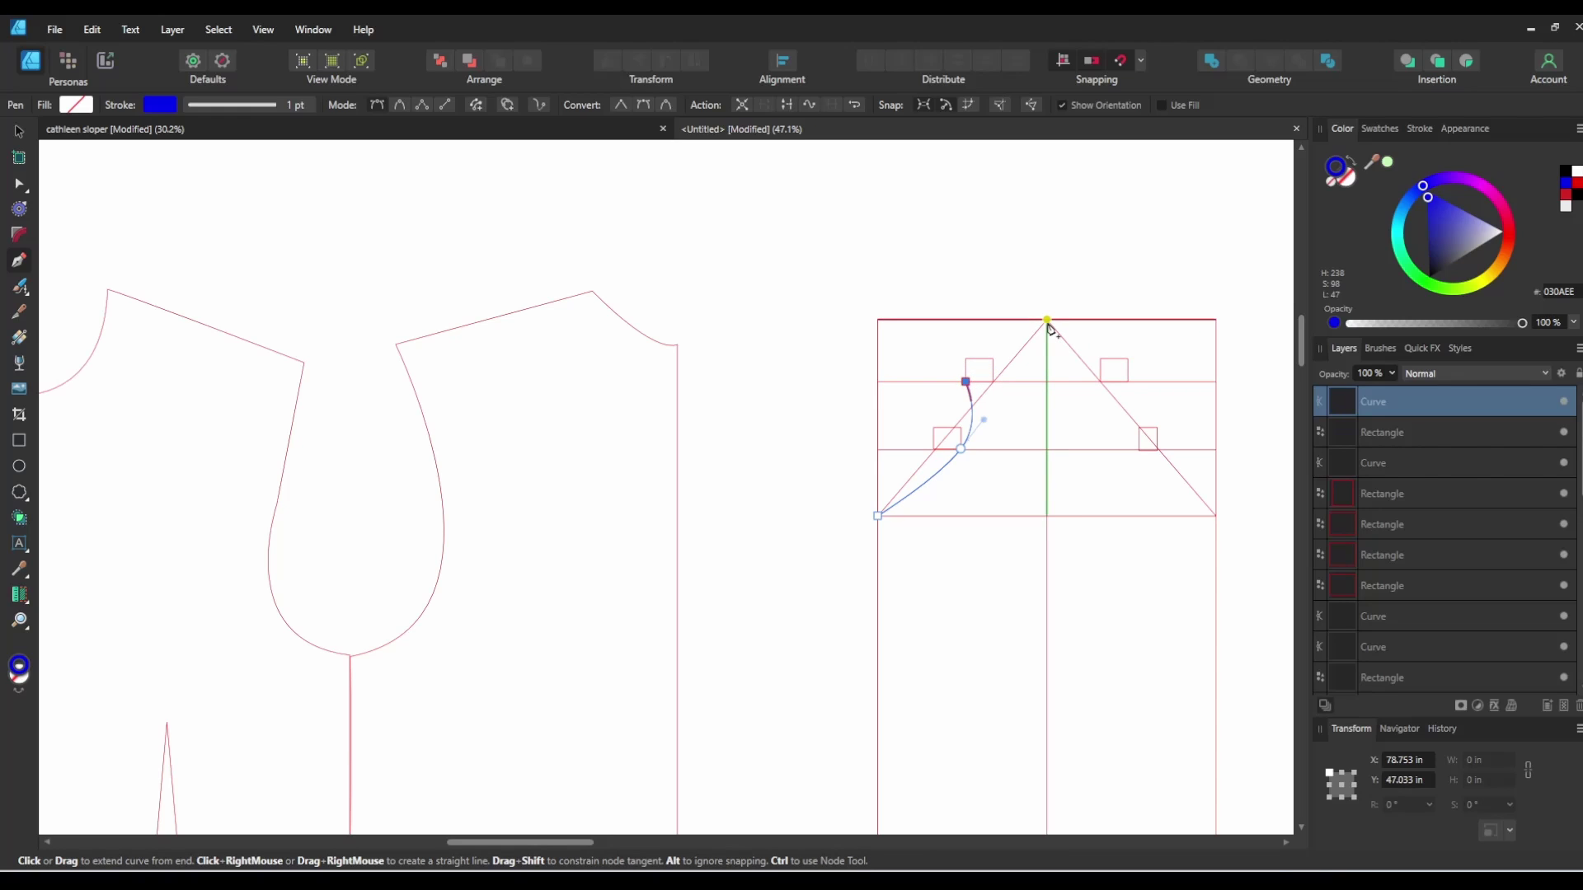
drag(1047, 320, 1087, 331)
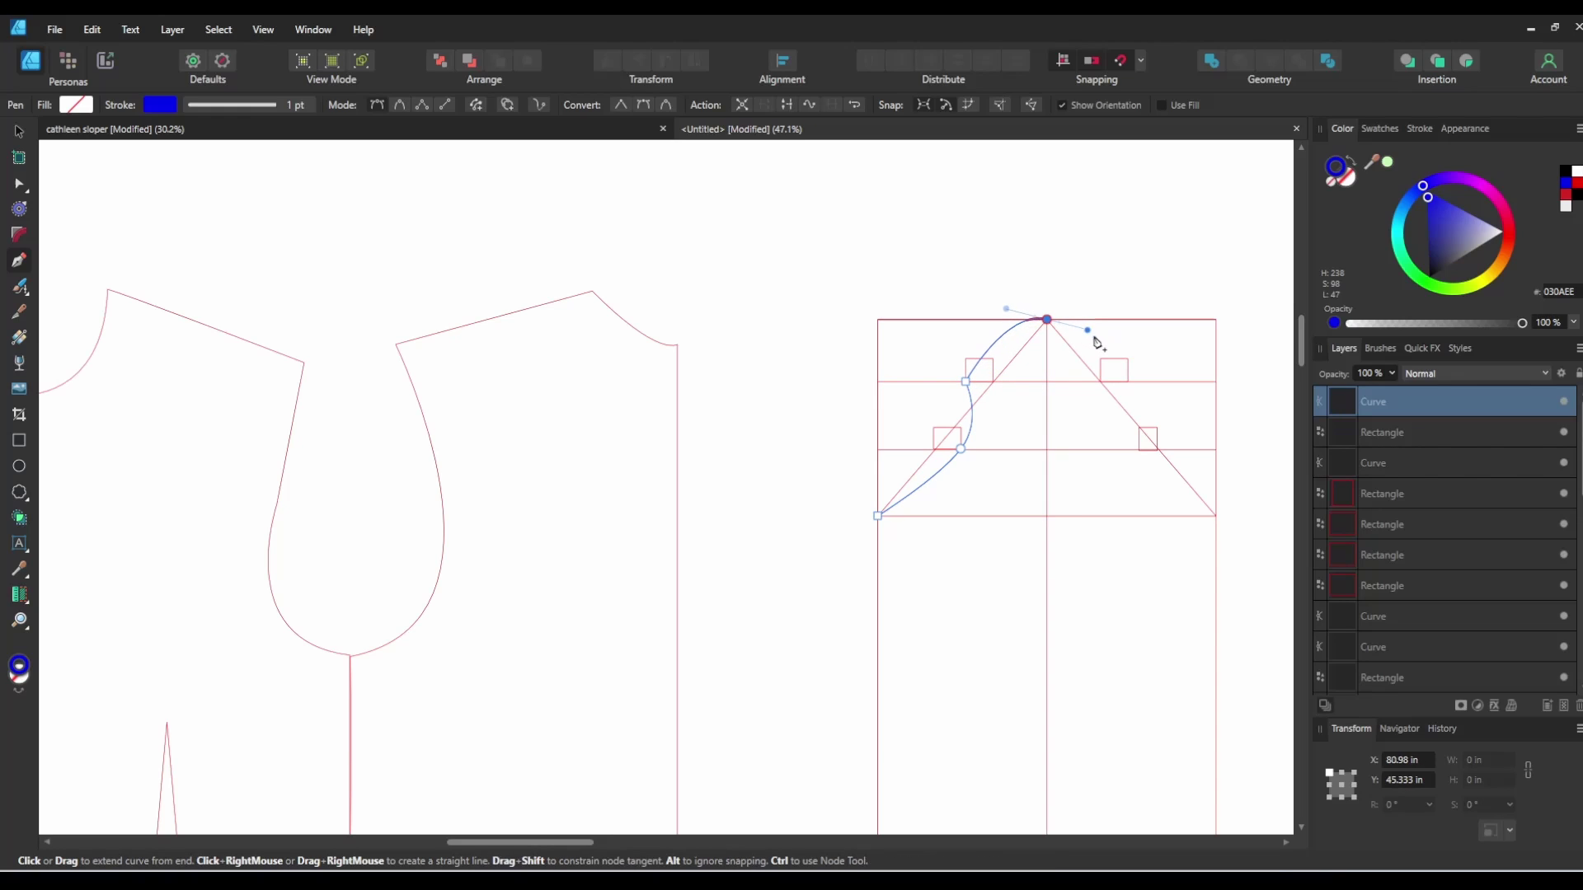
click(1127, 382)
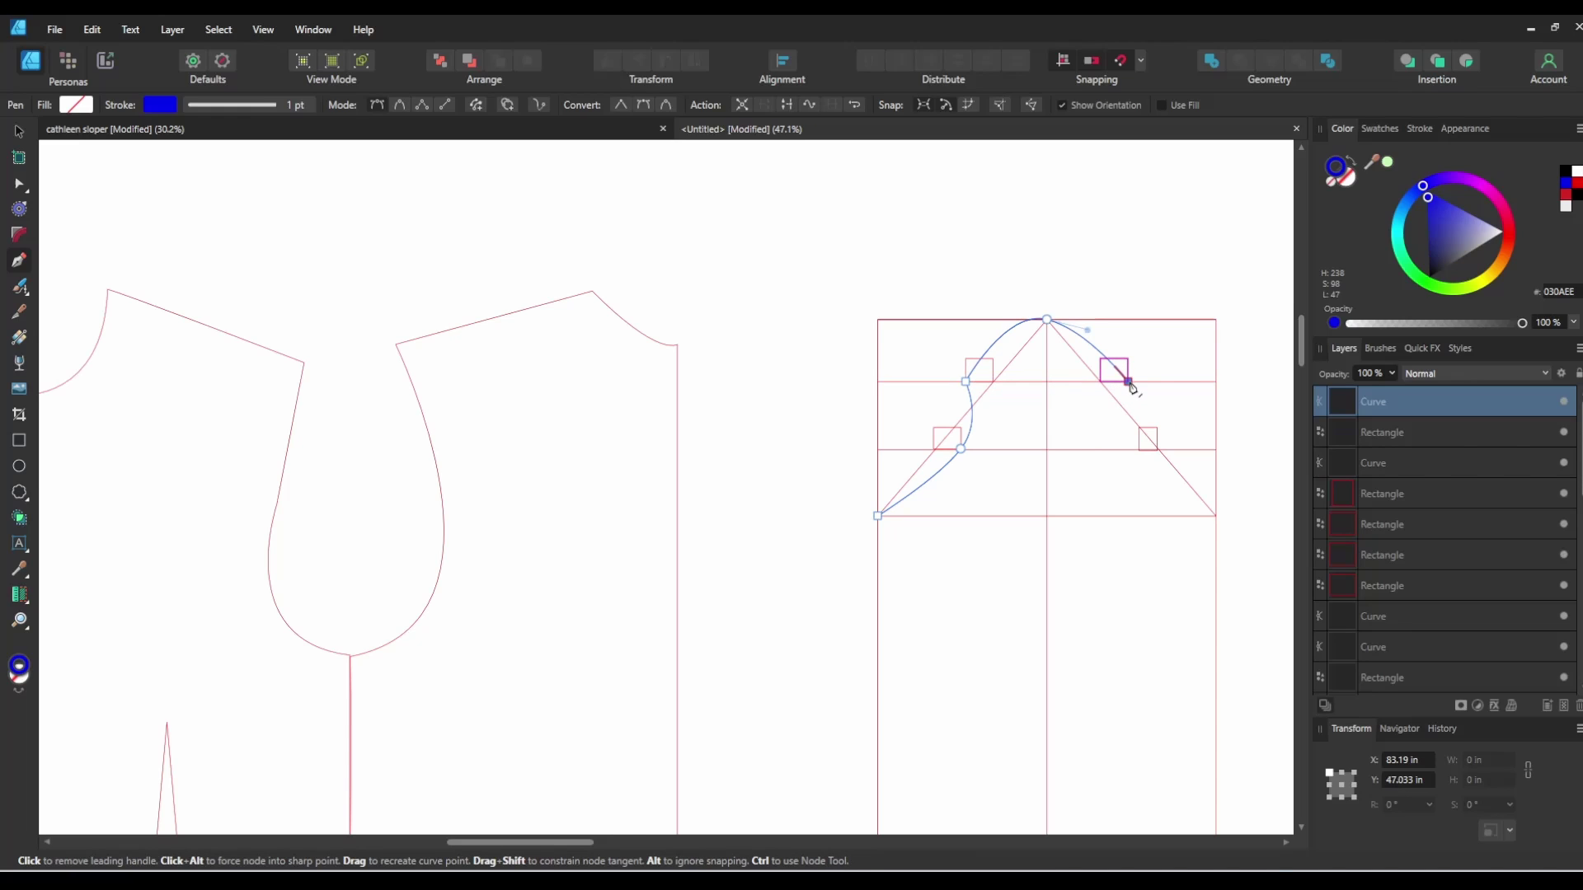
click(1139, 449)
click(1216, 516)
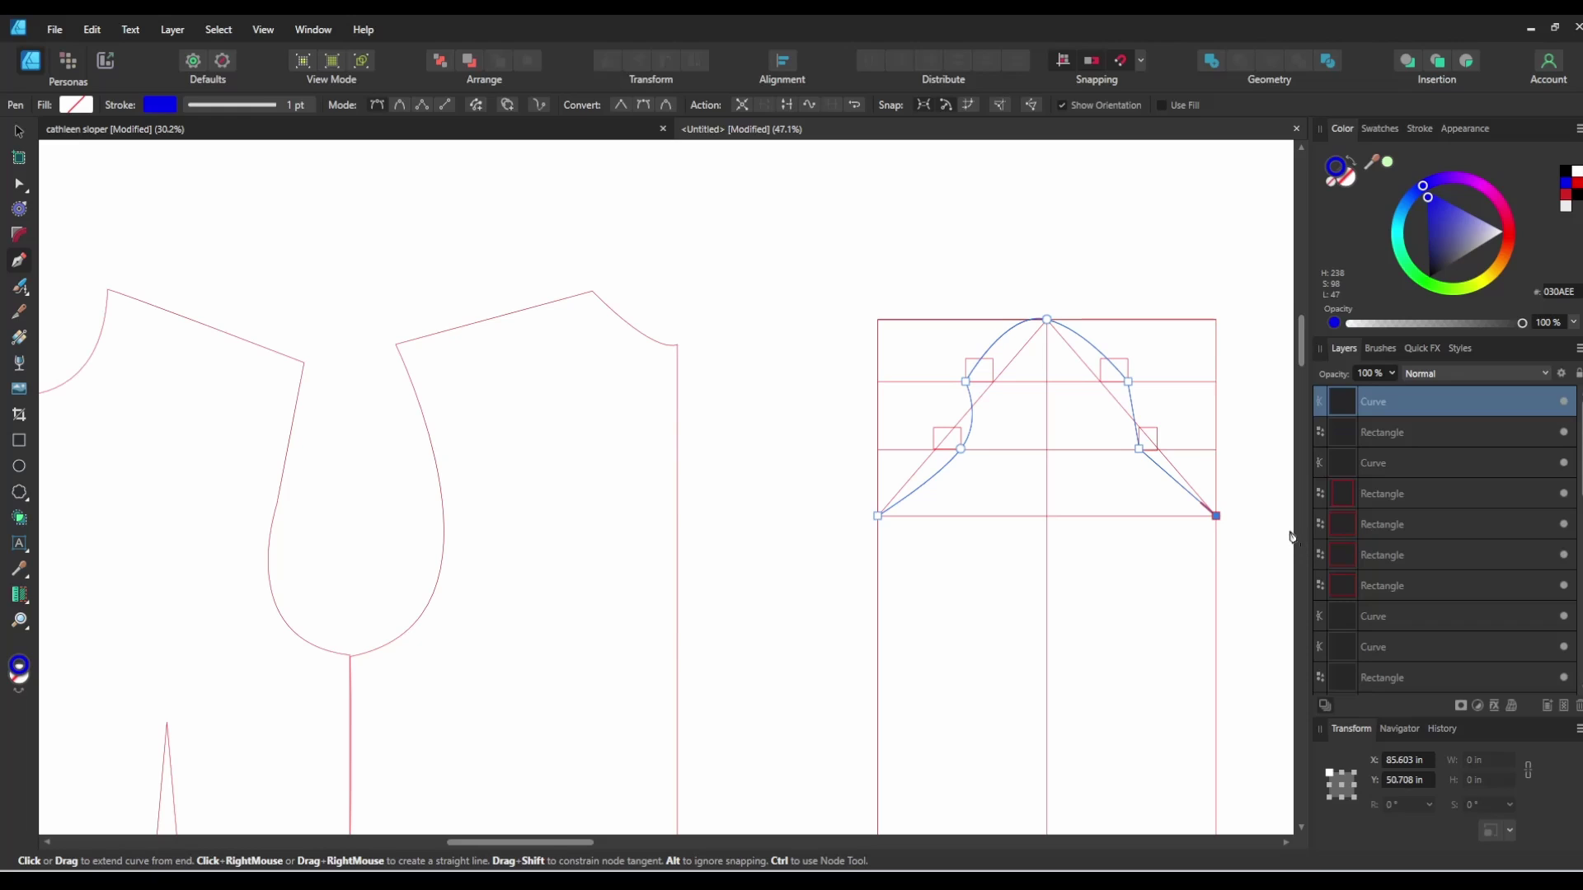
Step: Run the seams down to the wrist corners and close the sleeve outline at its start
scroll(1290, 540, down, 4)
click(1148, 776)
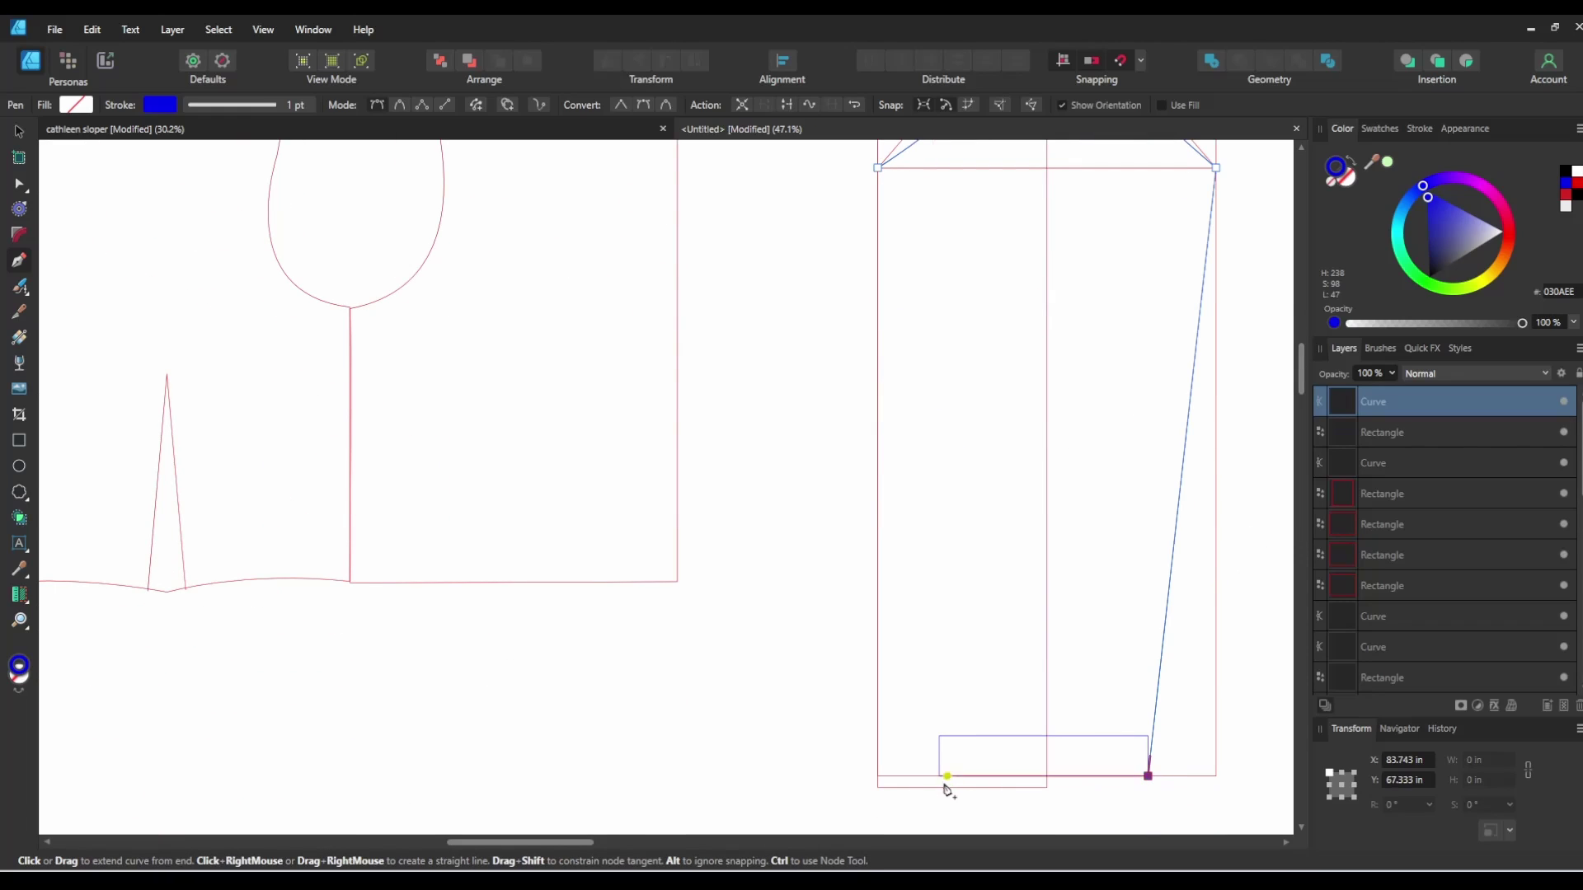
click(940, 777)
scroll(889, 554, up, 2)
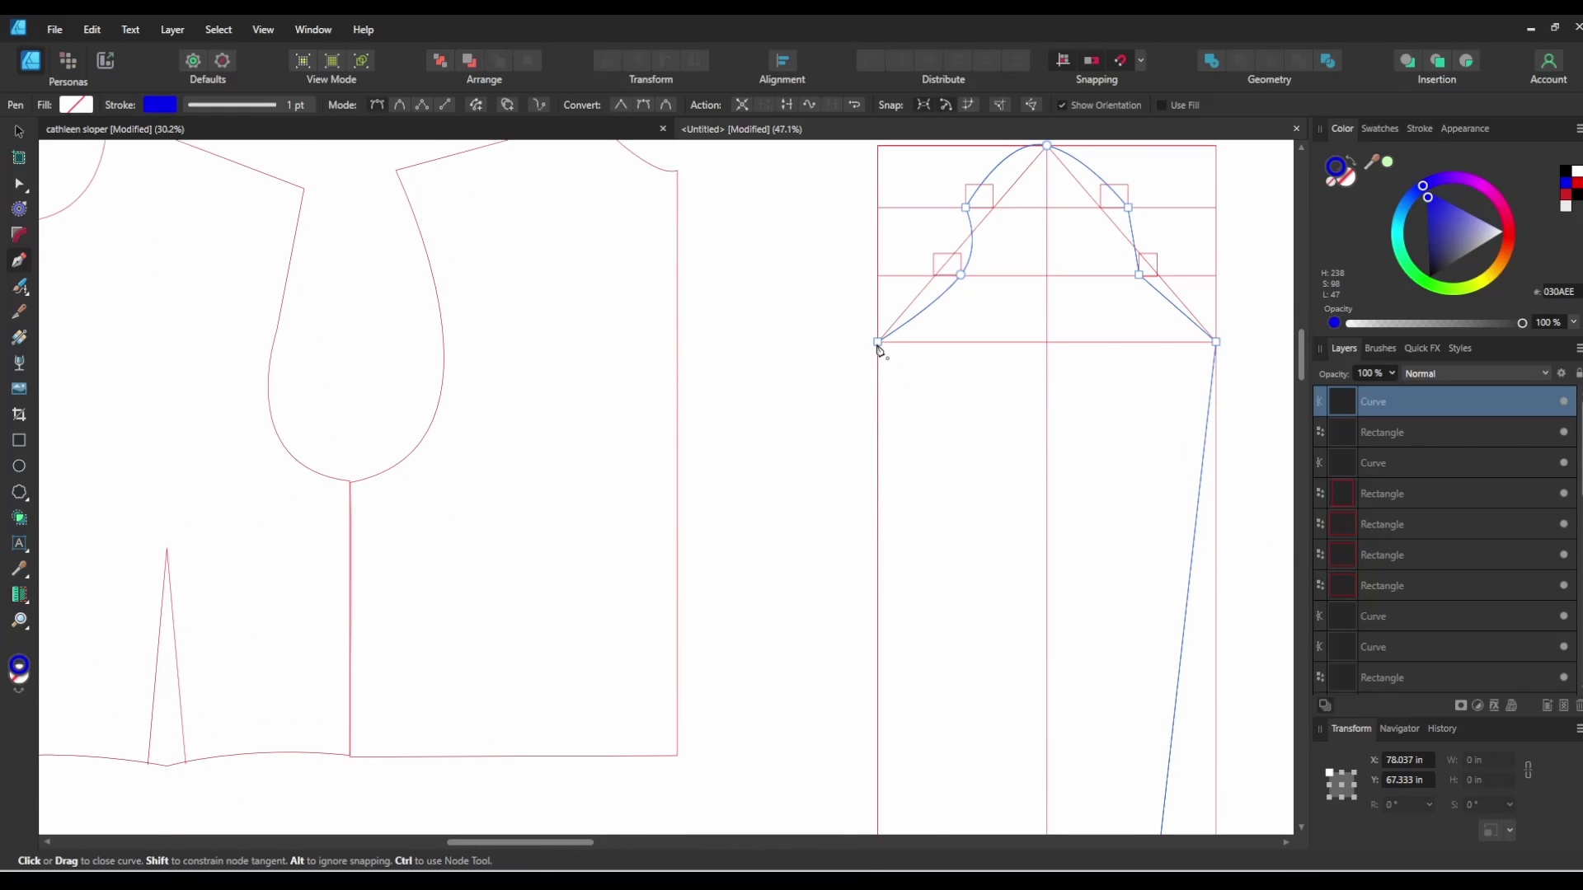
click(879, 345)
Step: Convert the upper-left cap node to smooth and reshape the cap's left side
key(a)
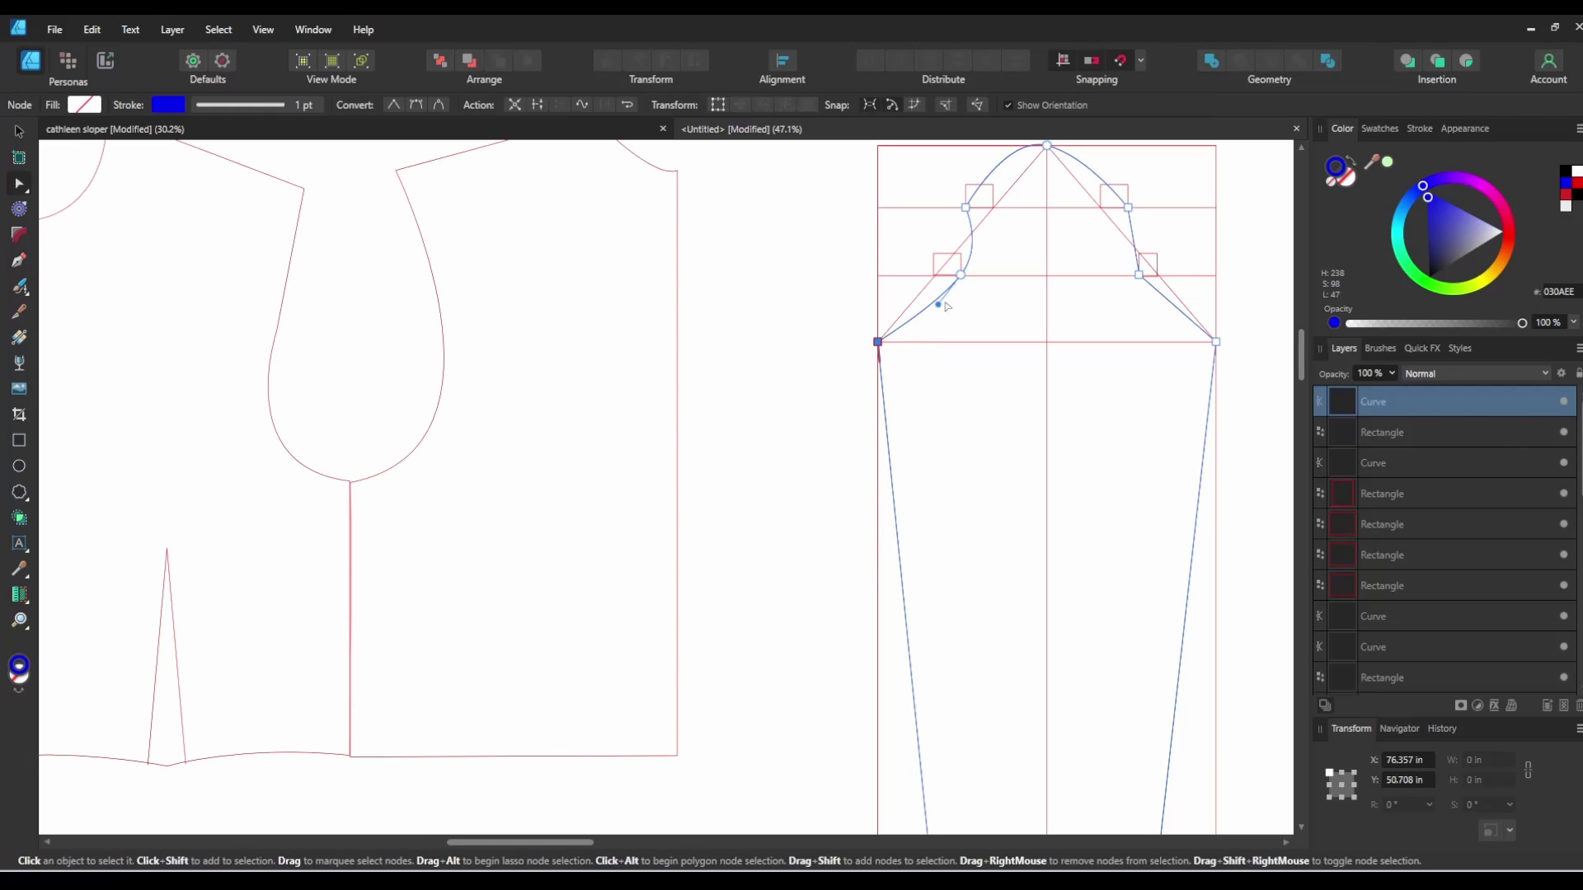
drag(960, 276, 947, 275)
click(966, 208)
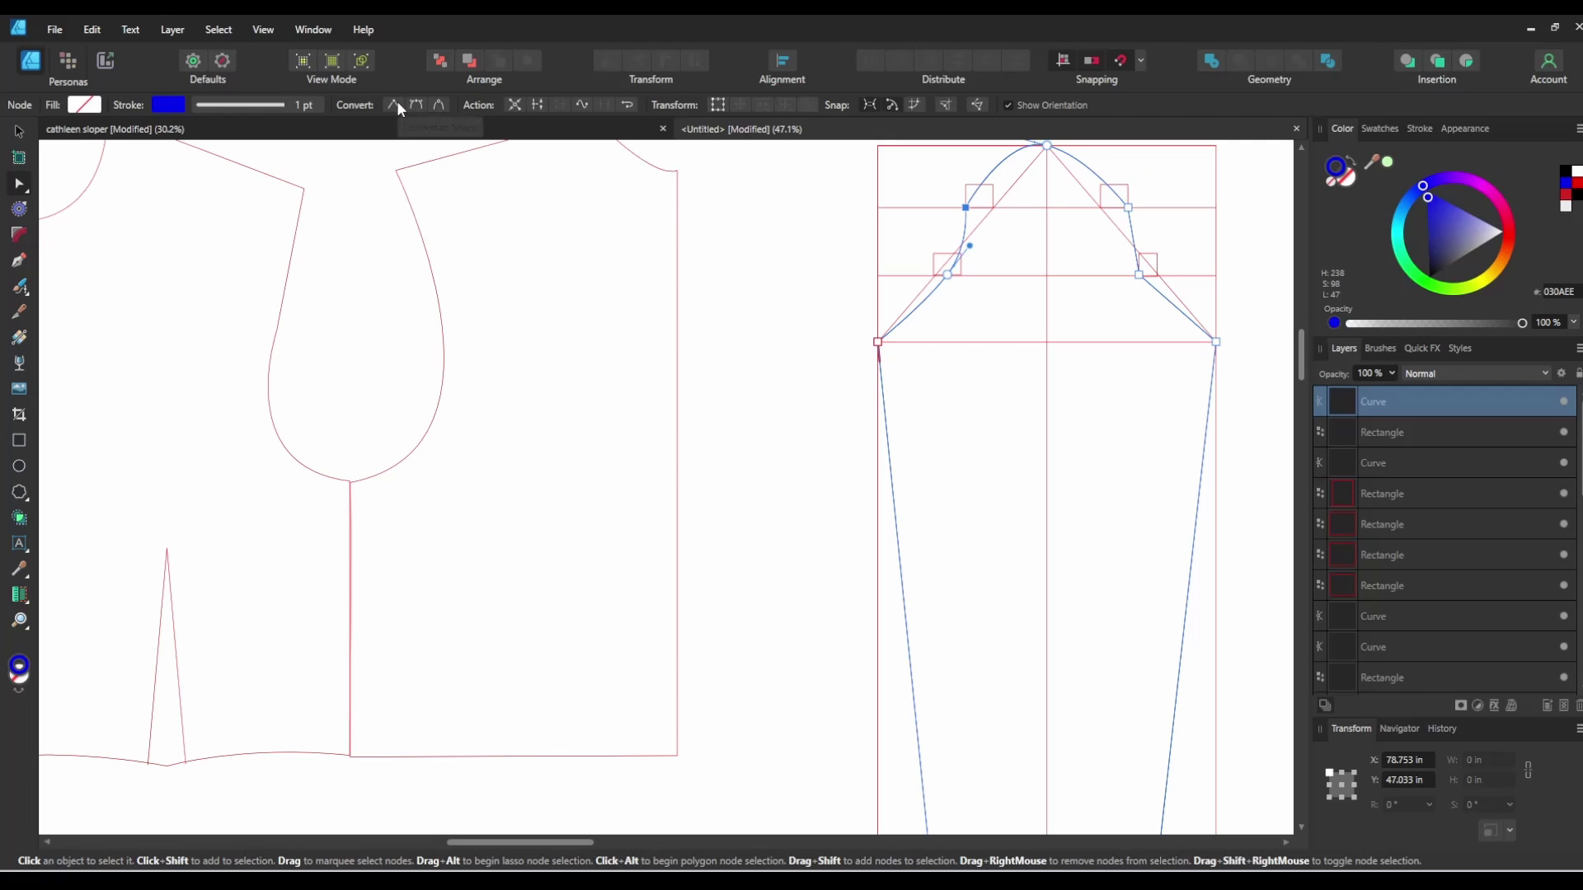
click(419, 106)
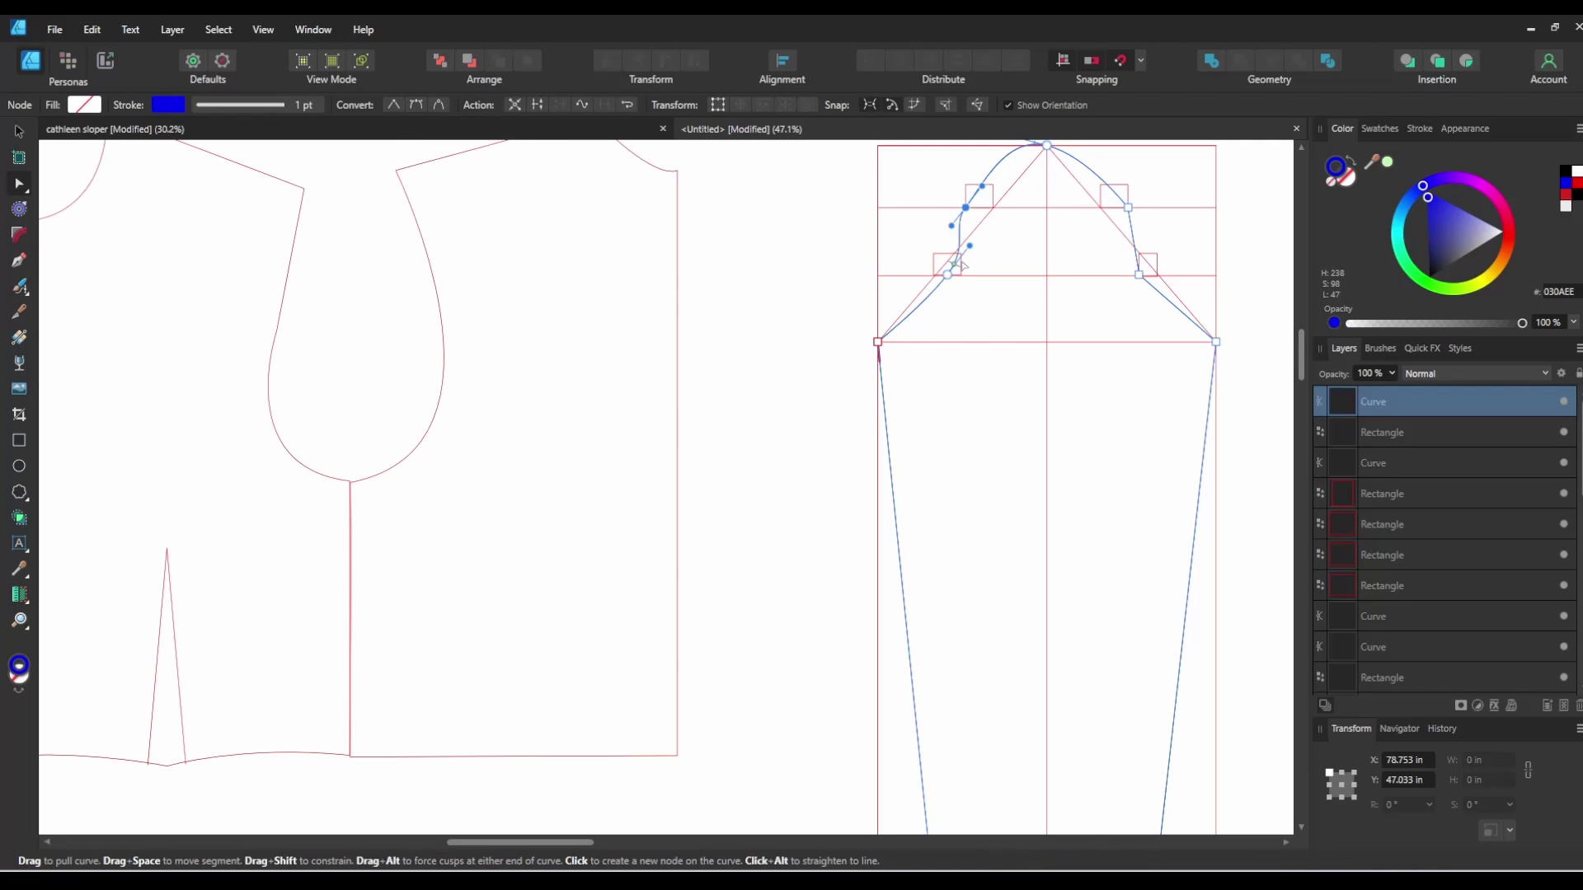
drag(968, 247, 960, 248)
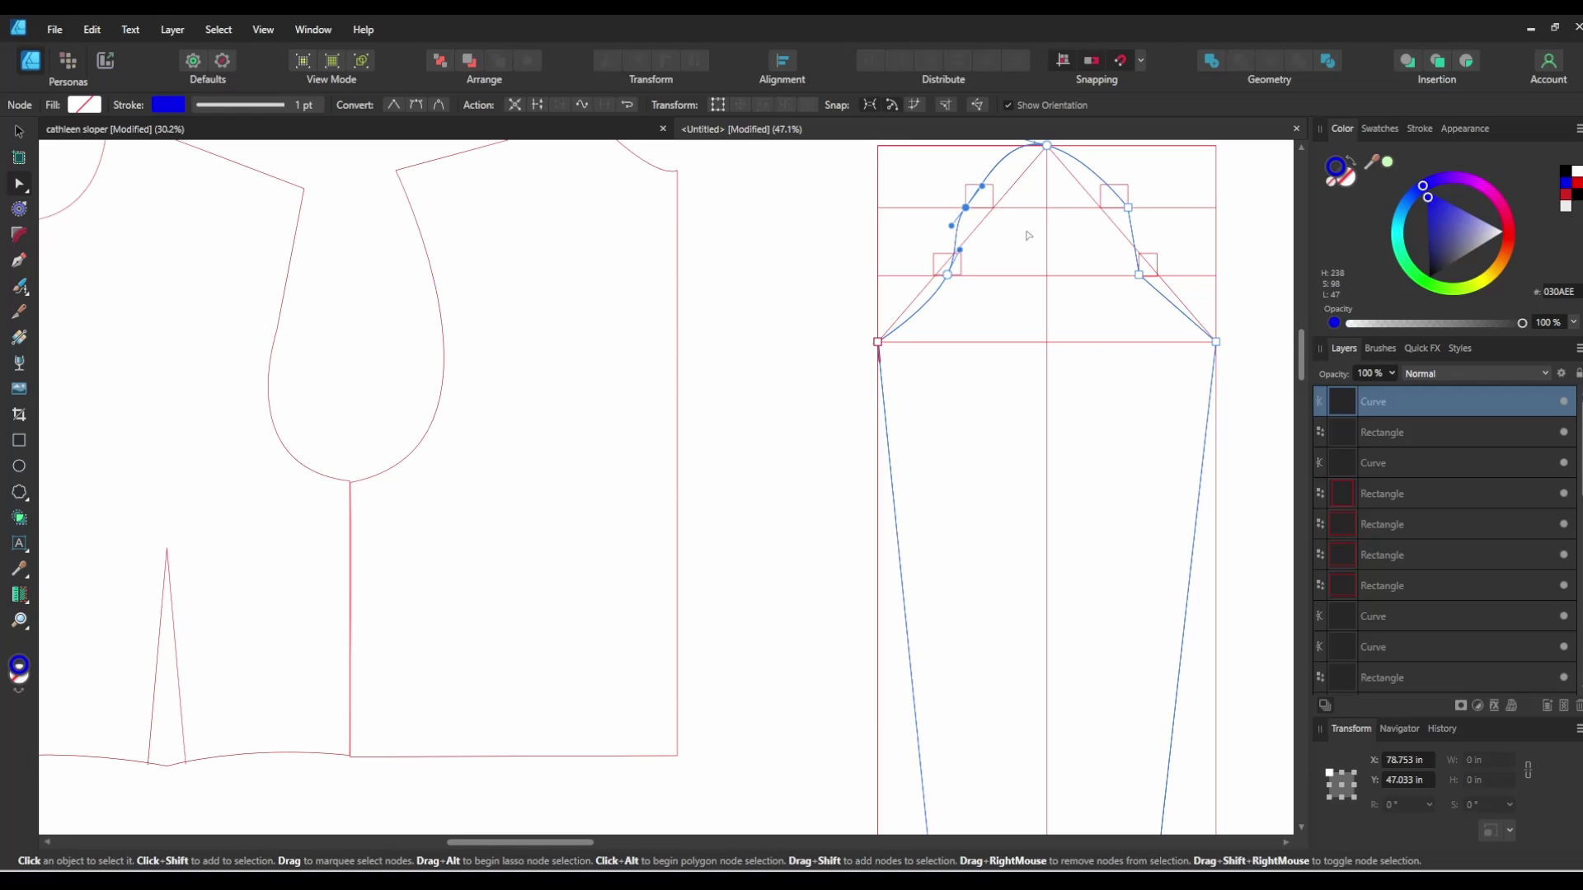
Step: Make the upper-right and lower-right cap nodes smooth and round the cap's right side
click(1128, 208)
click(419, 105)
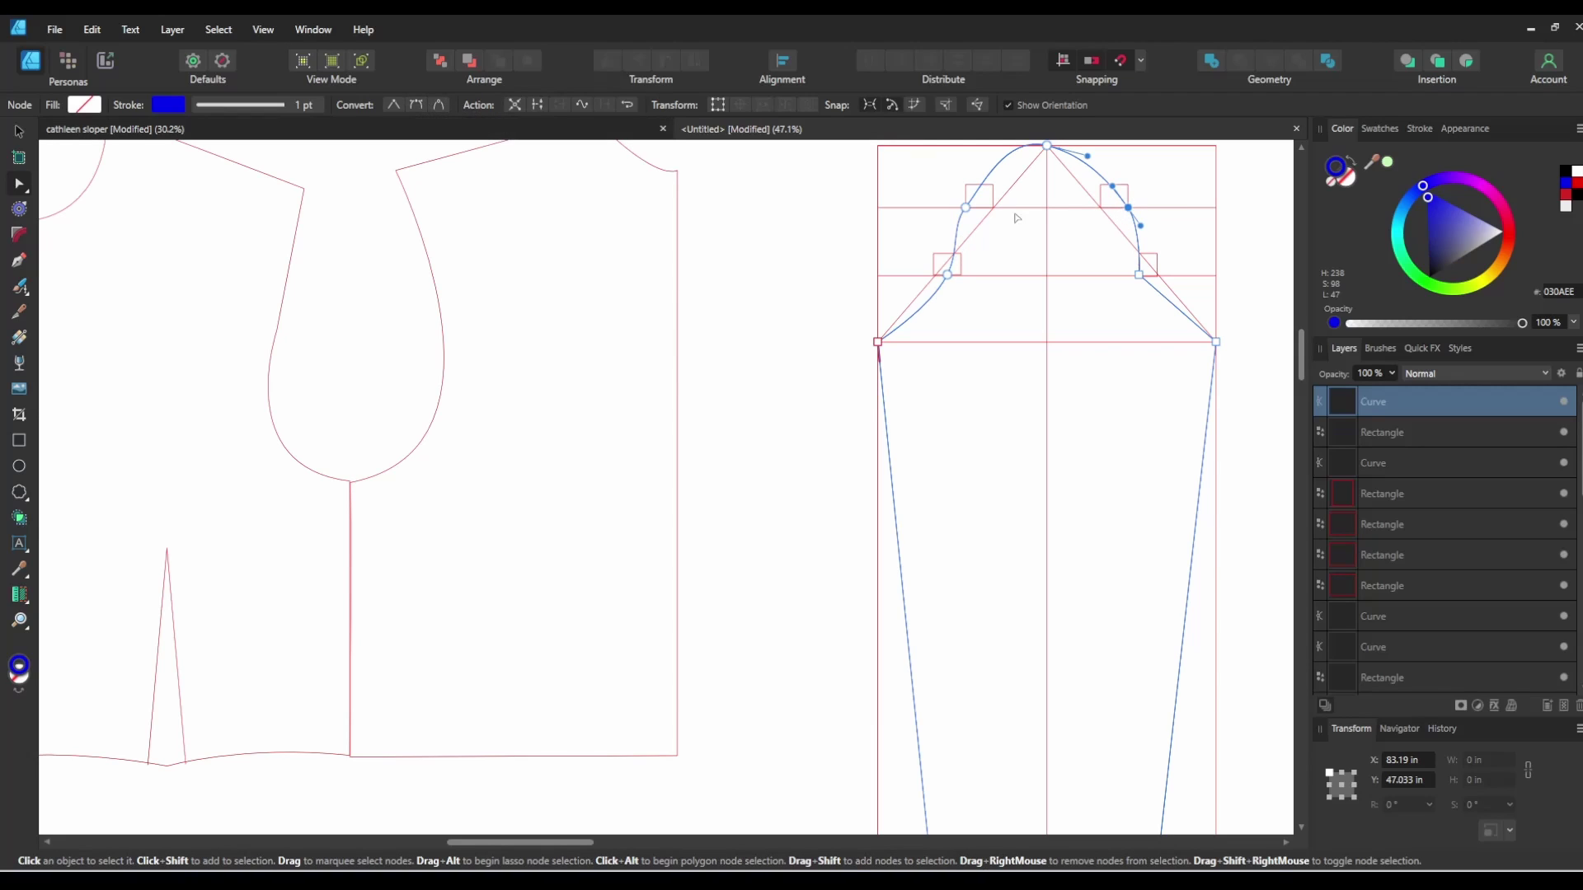
click(1139, 275)
click(417, 104)
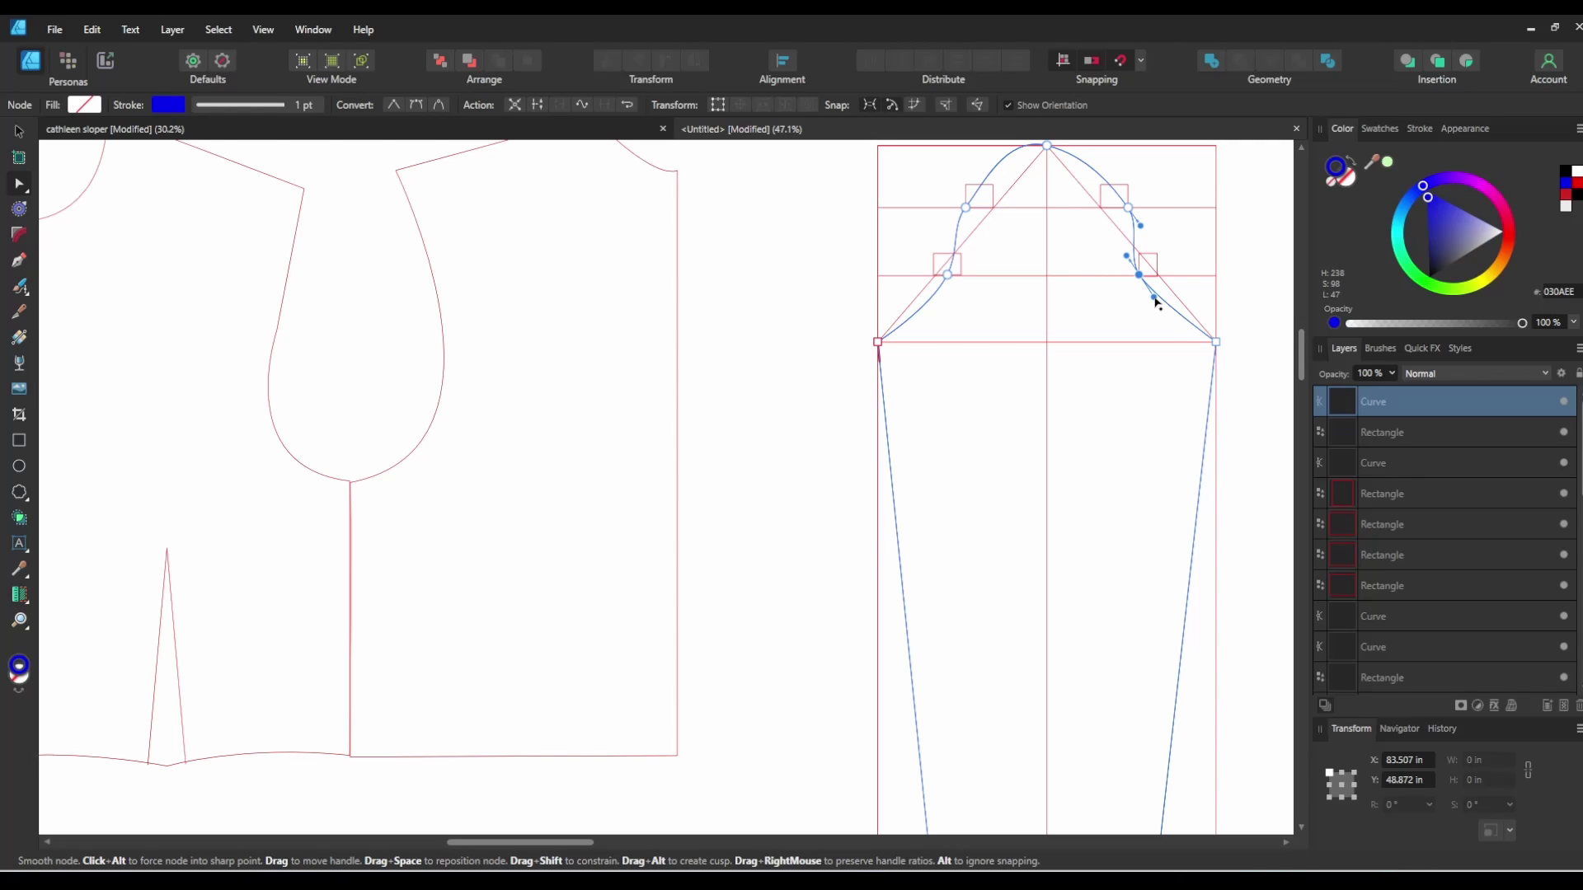
drag(1157, 302, 1170, 330)
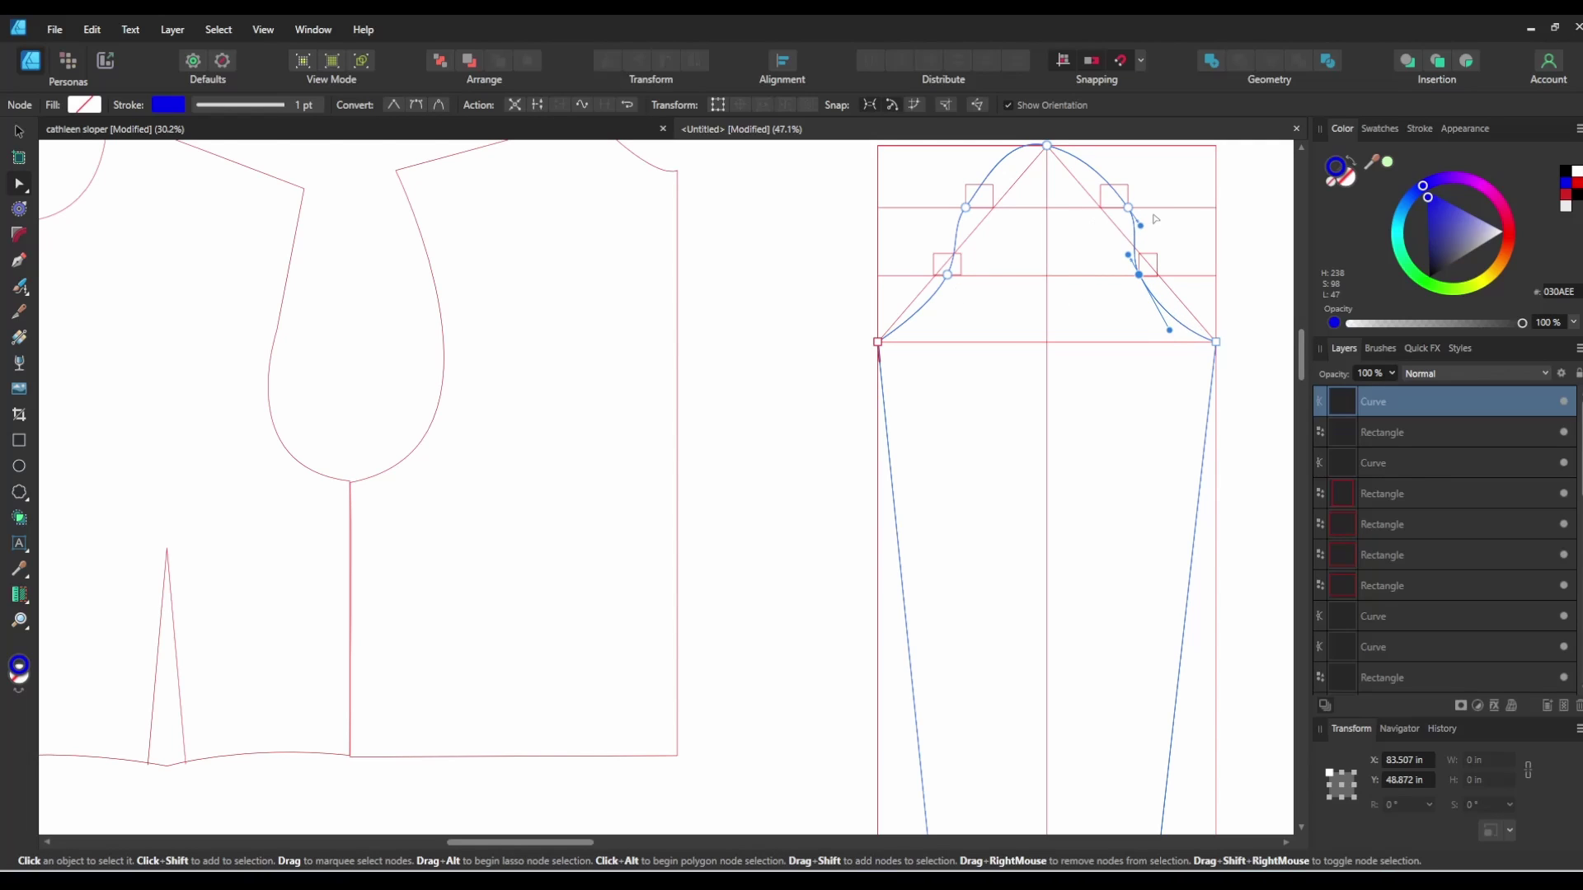
click(1128, 207)
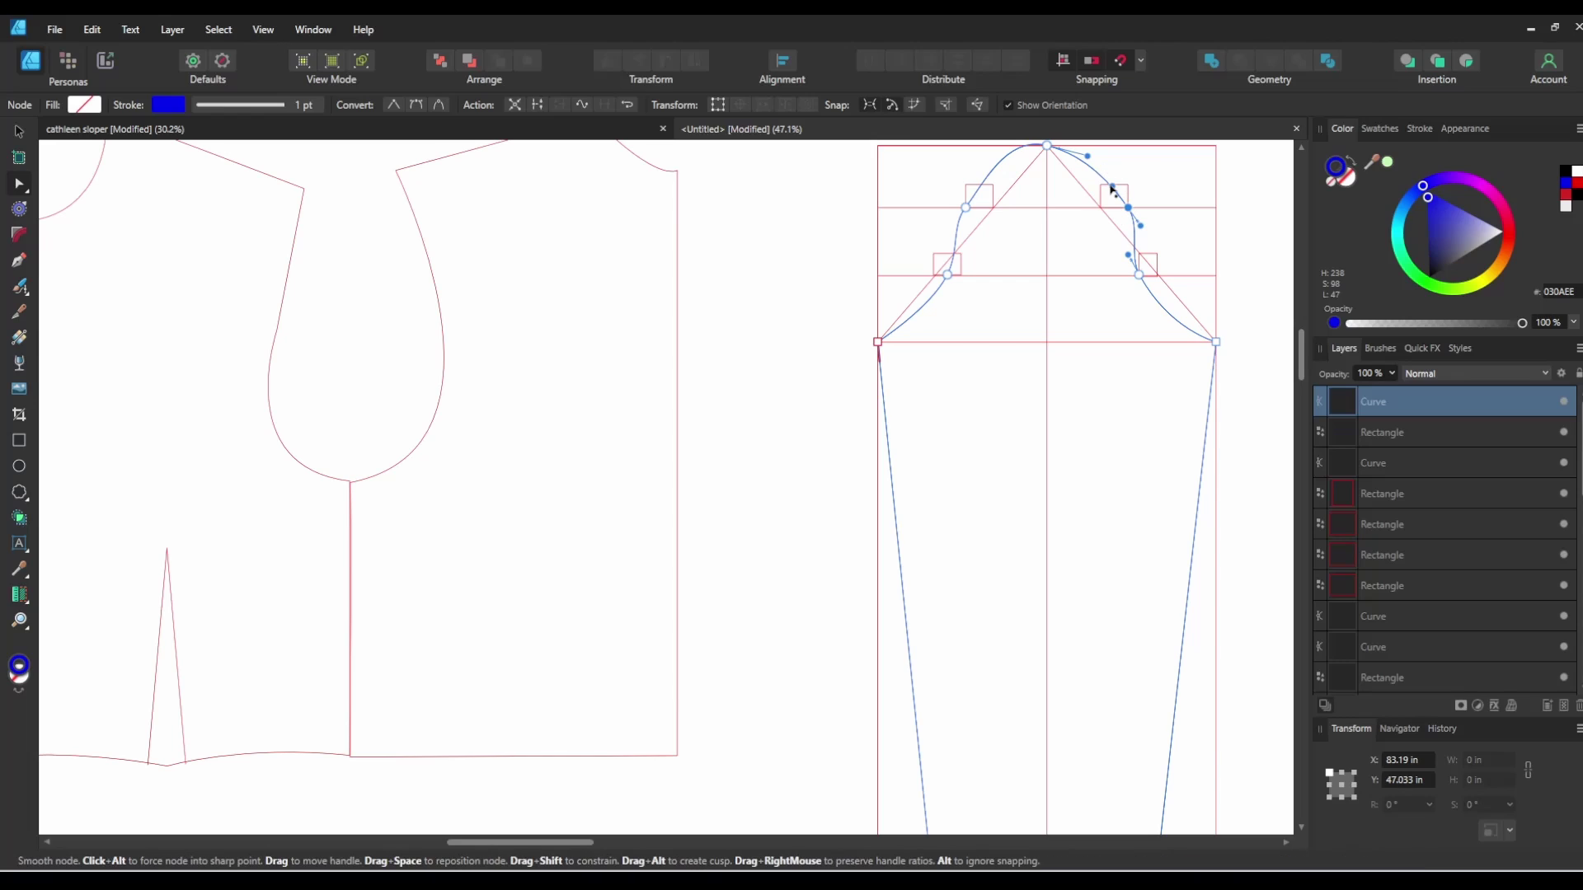
drag(1112, 190, 1114, 178)
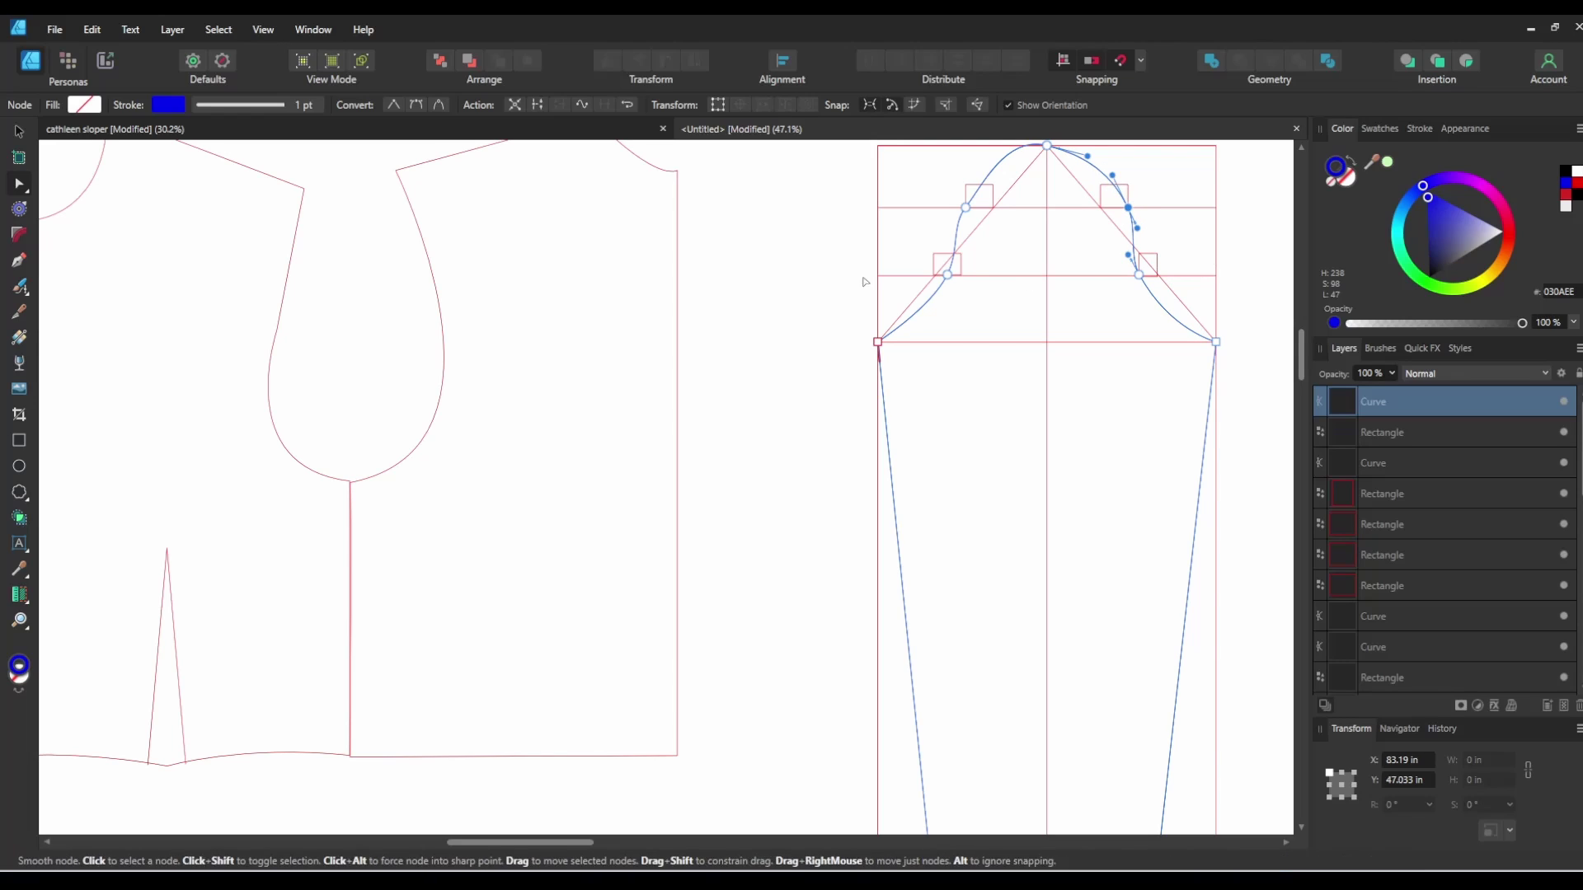
Step: Lift the upper-left and upper-right cap handles to raise the cap curve
click(946, 275)
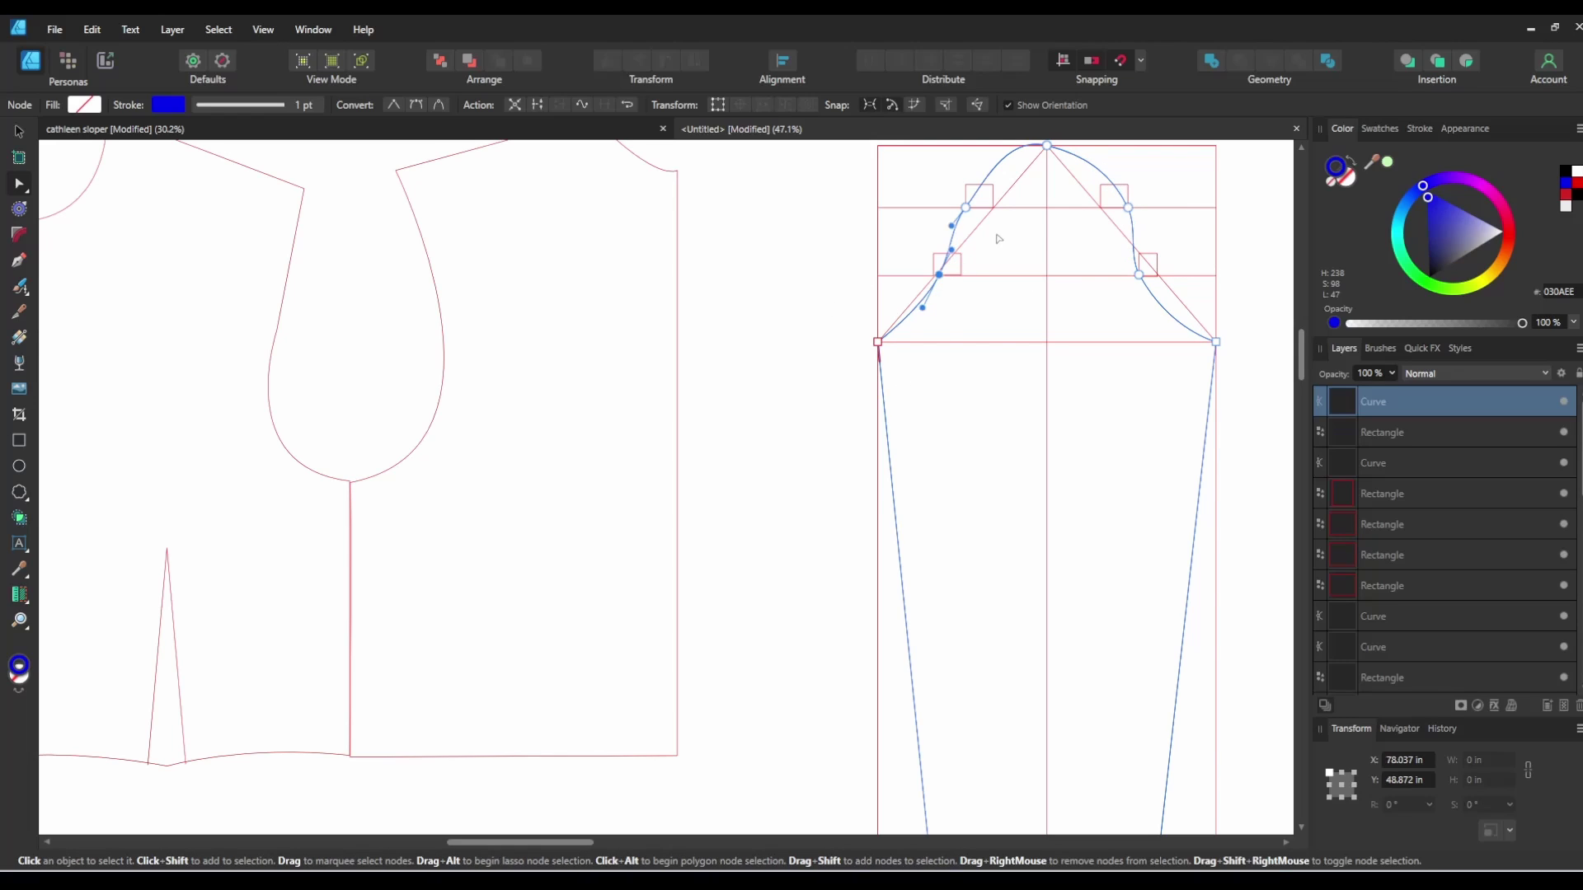
click(966, 207)
drag(977, 184, 975, 176)
scroll(989, 181, up, 1)
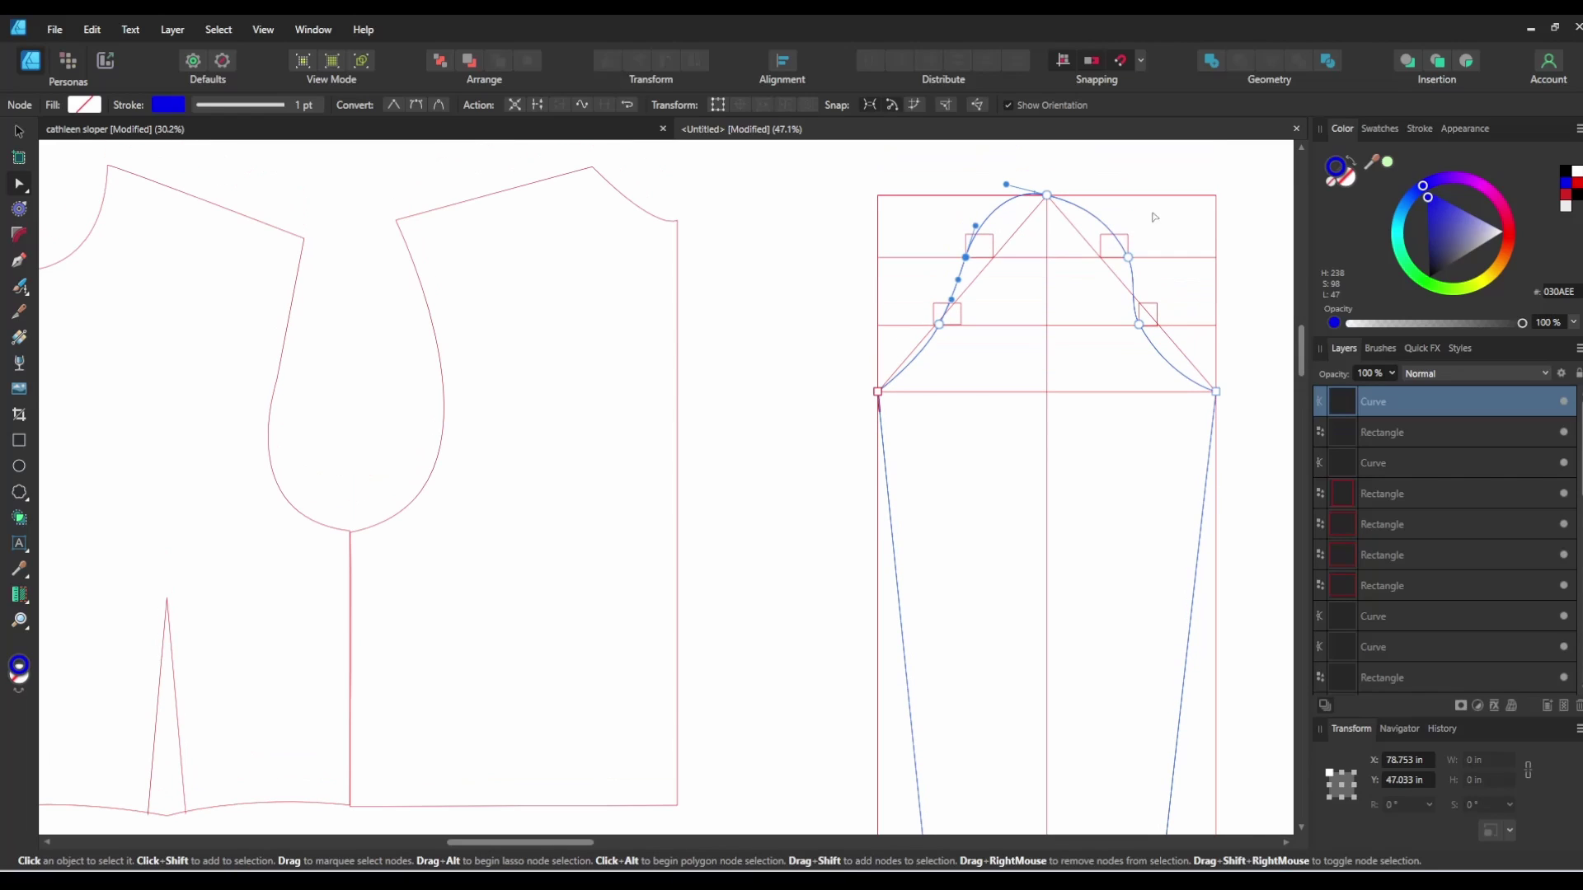
click(1128, 256)
drag(1113, 227, 1100, 202)
click(18, 132)
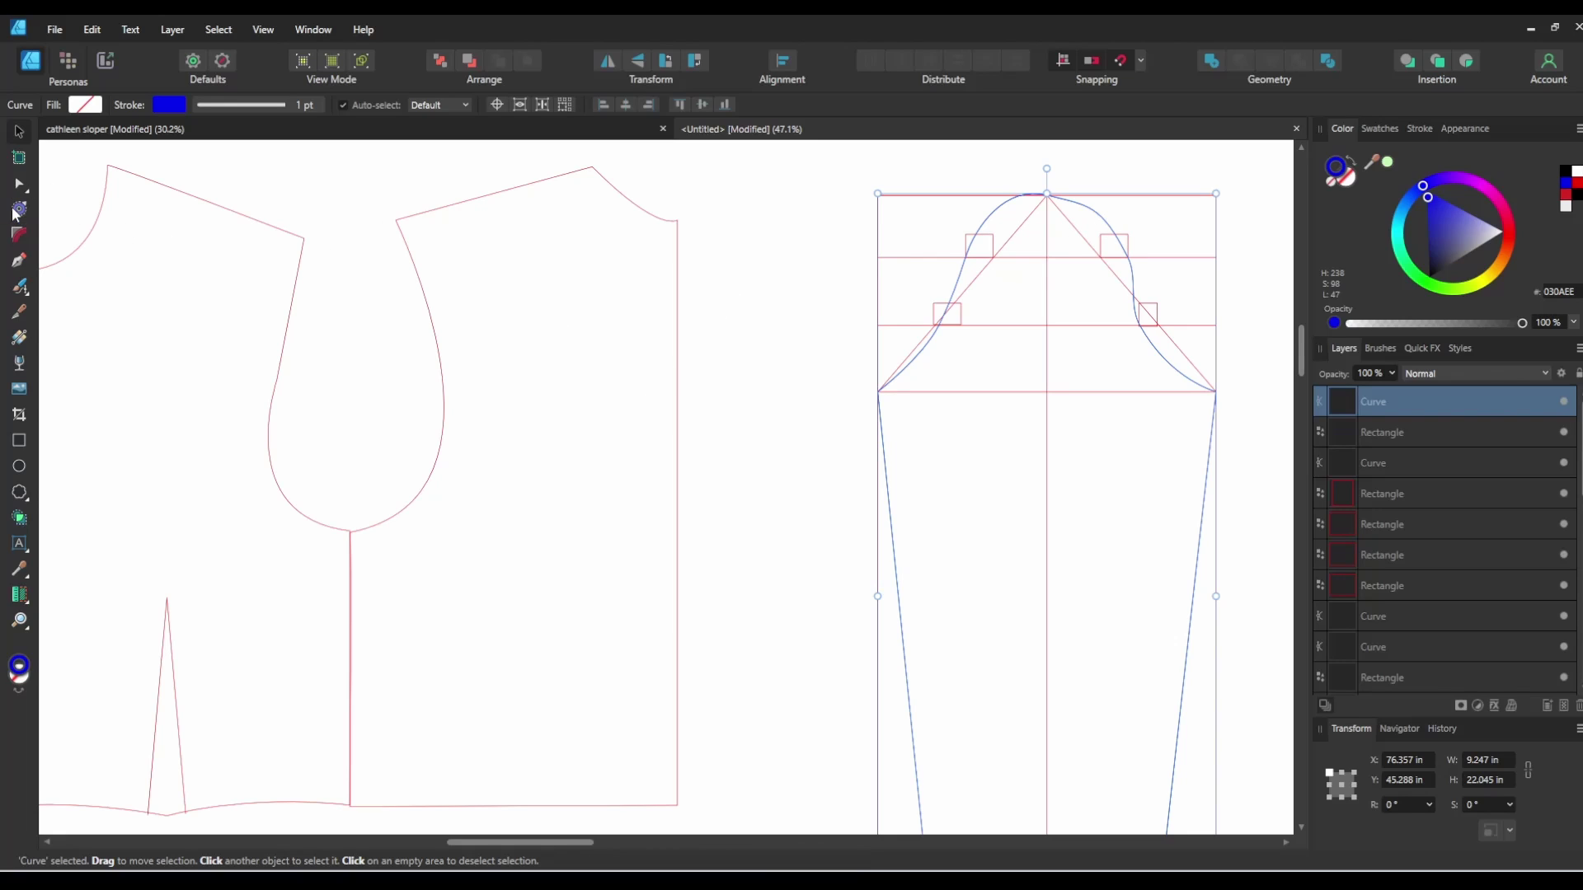
Step: Fine-tune the upper-right and lower-right cap nodes, then switch to the sloper document
click(19, 260)
click(19, 183)
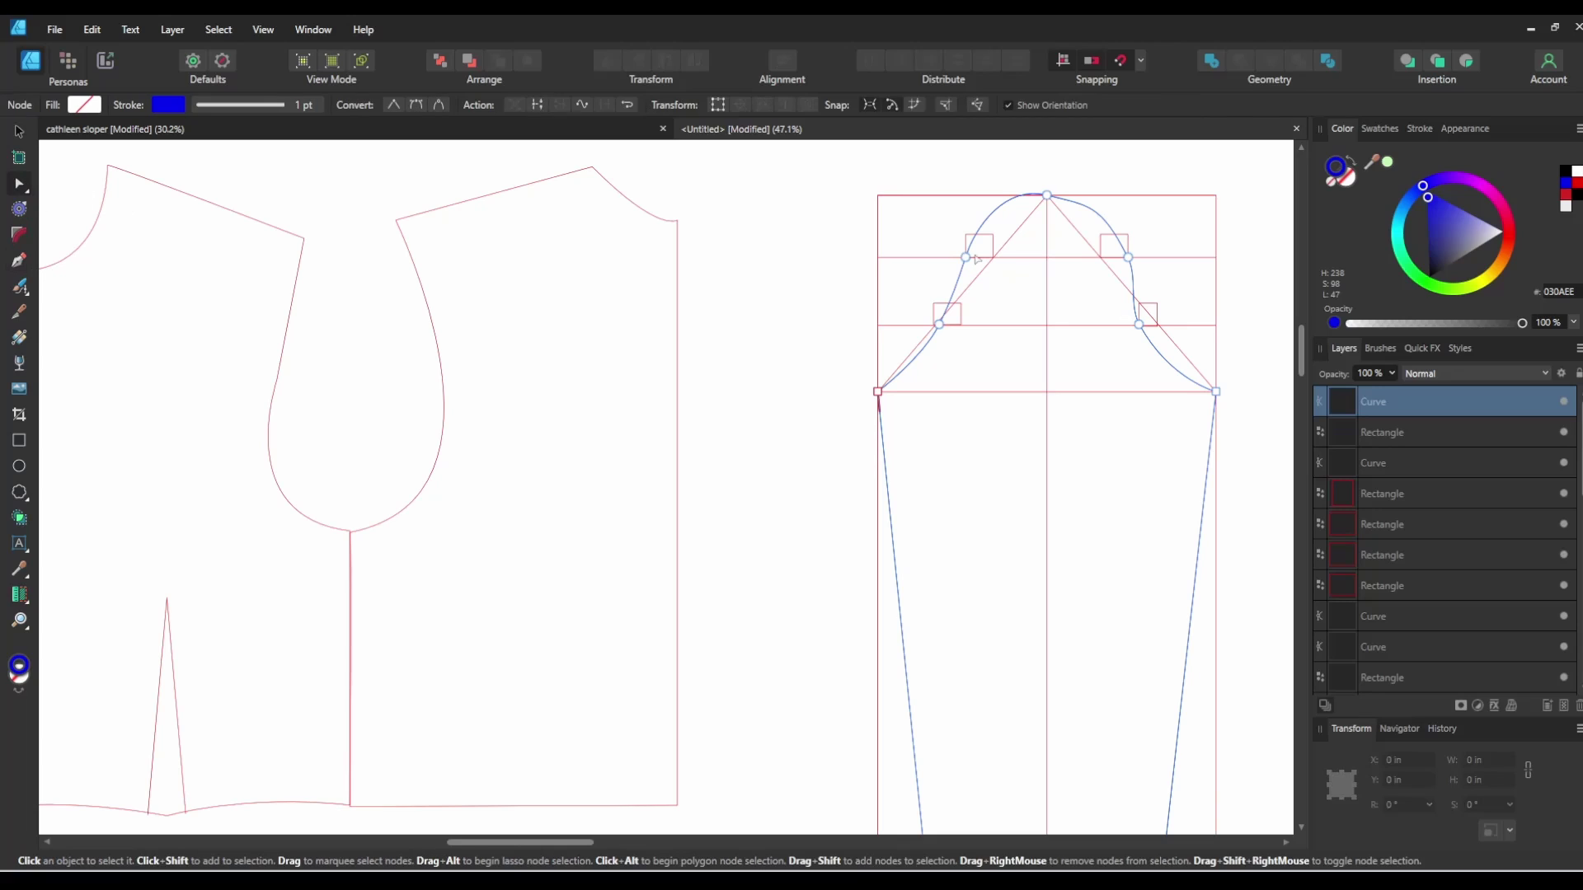
click(1128, 257)
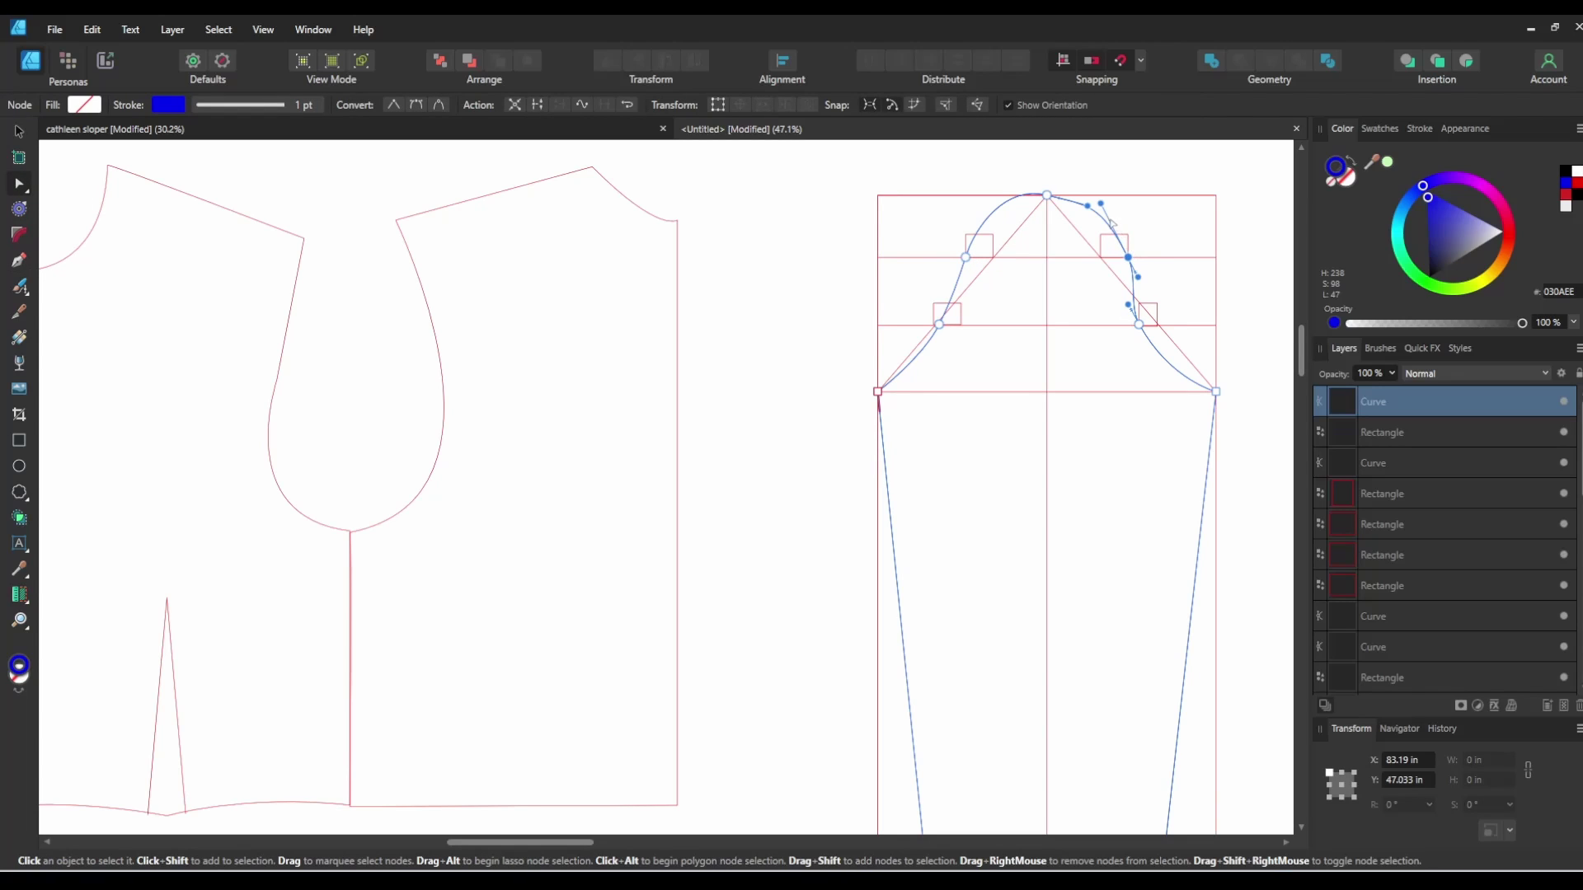
drag(1100, 202, 1093, 191)
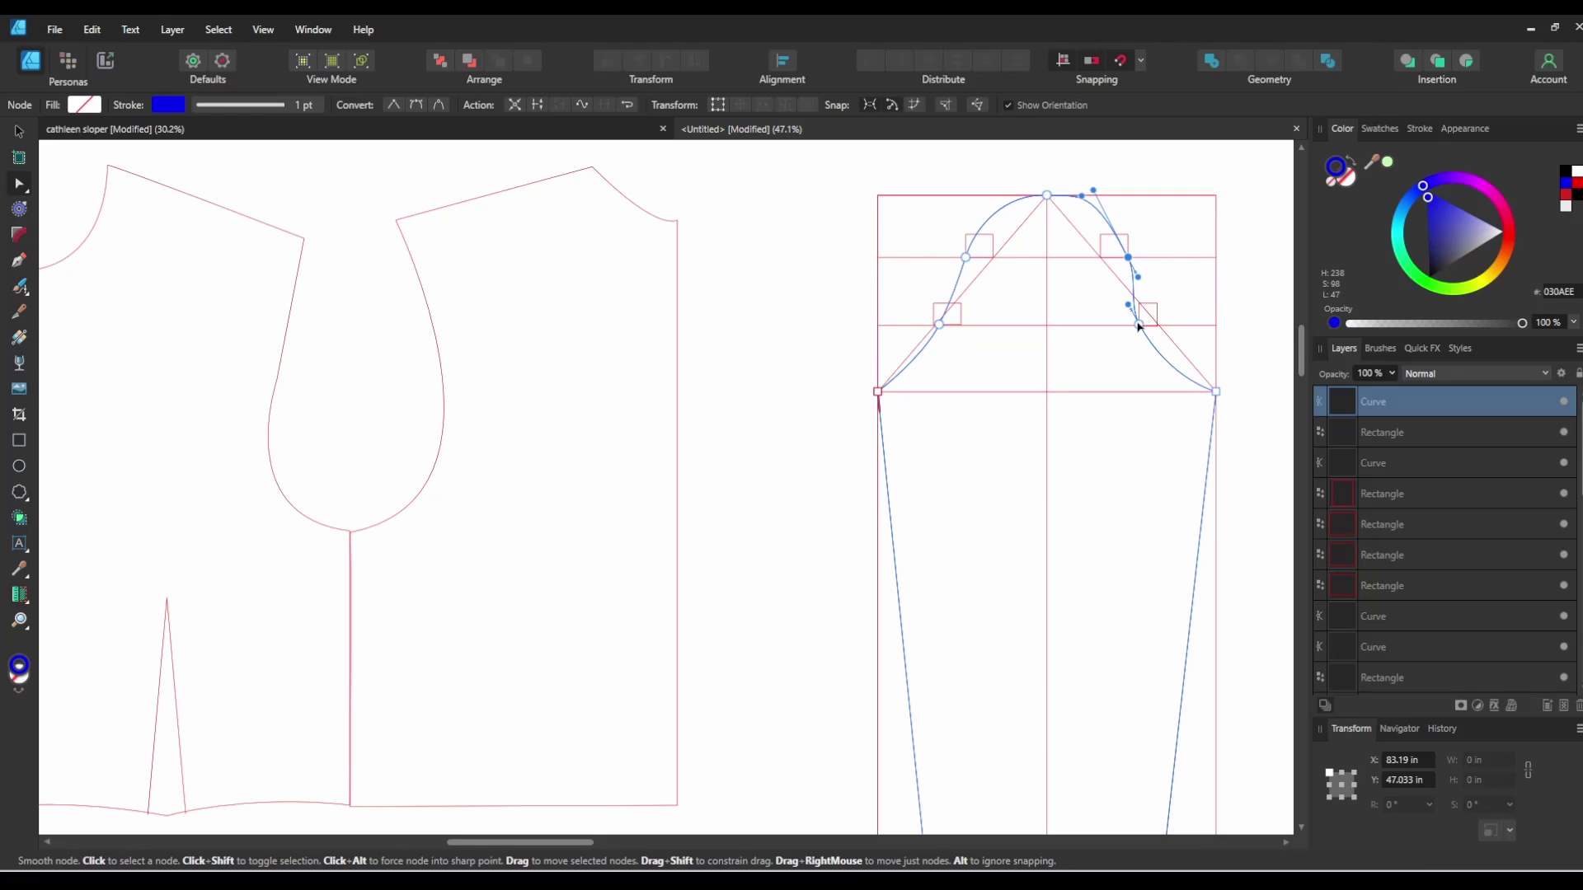
mouse_move(1138, 325)
mouse_down()
mouse_move(1141, 343)
mouse_move(1136, 324)
mouse_up()
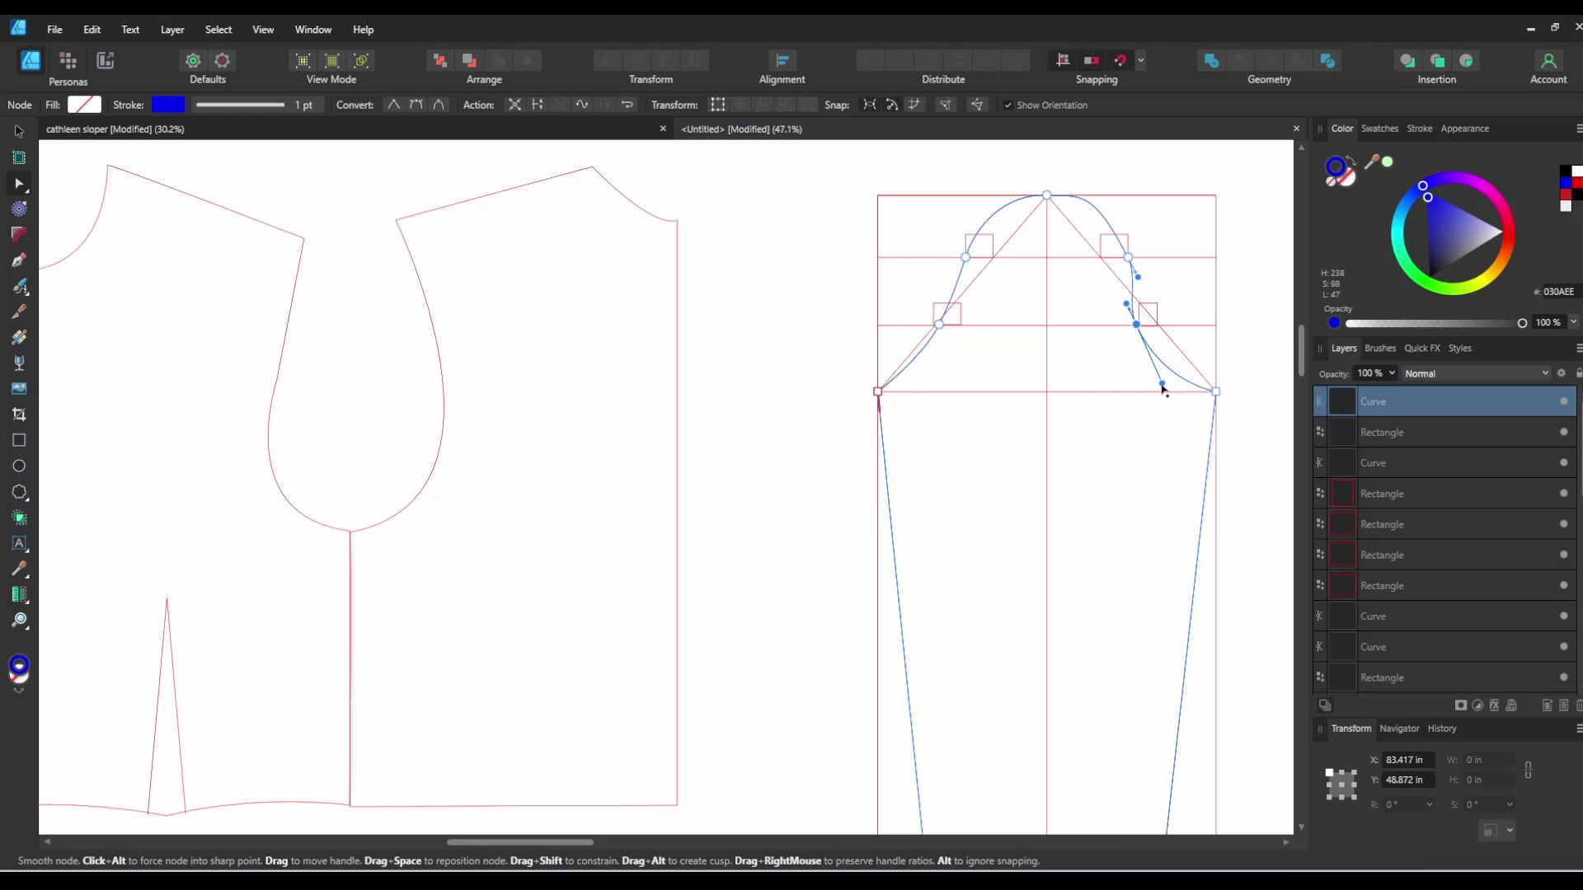
click(939, 324)
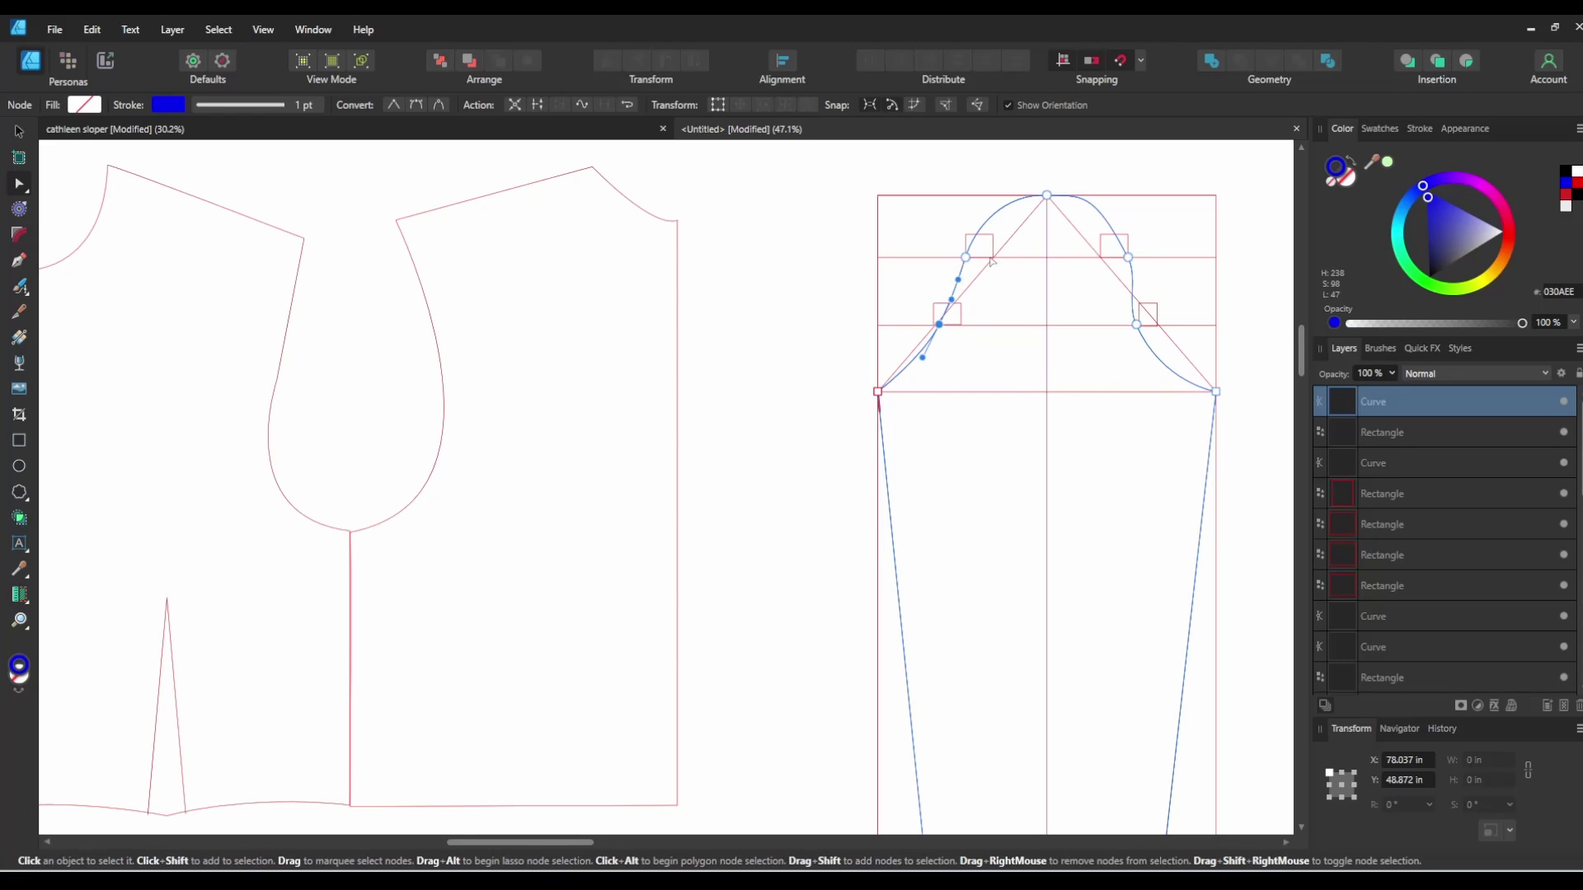
click(1127, 257)
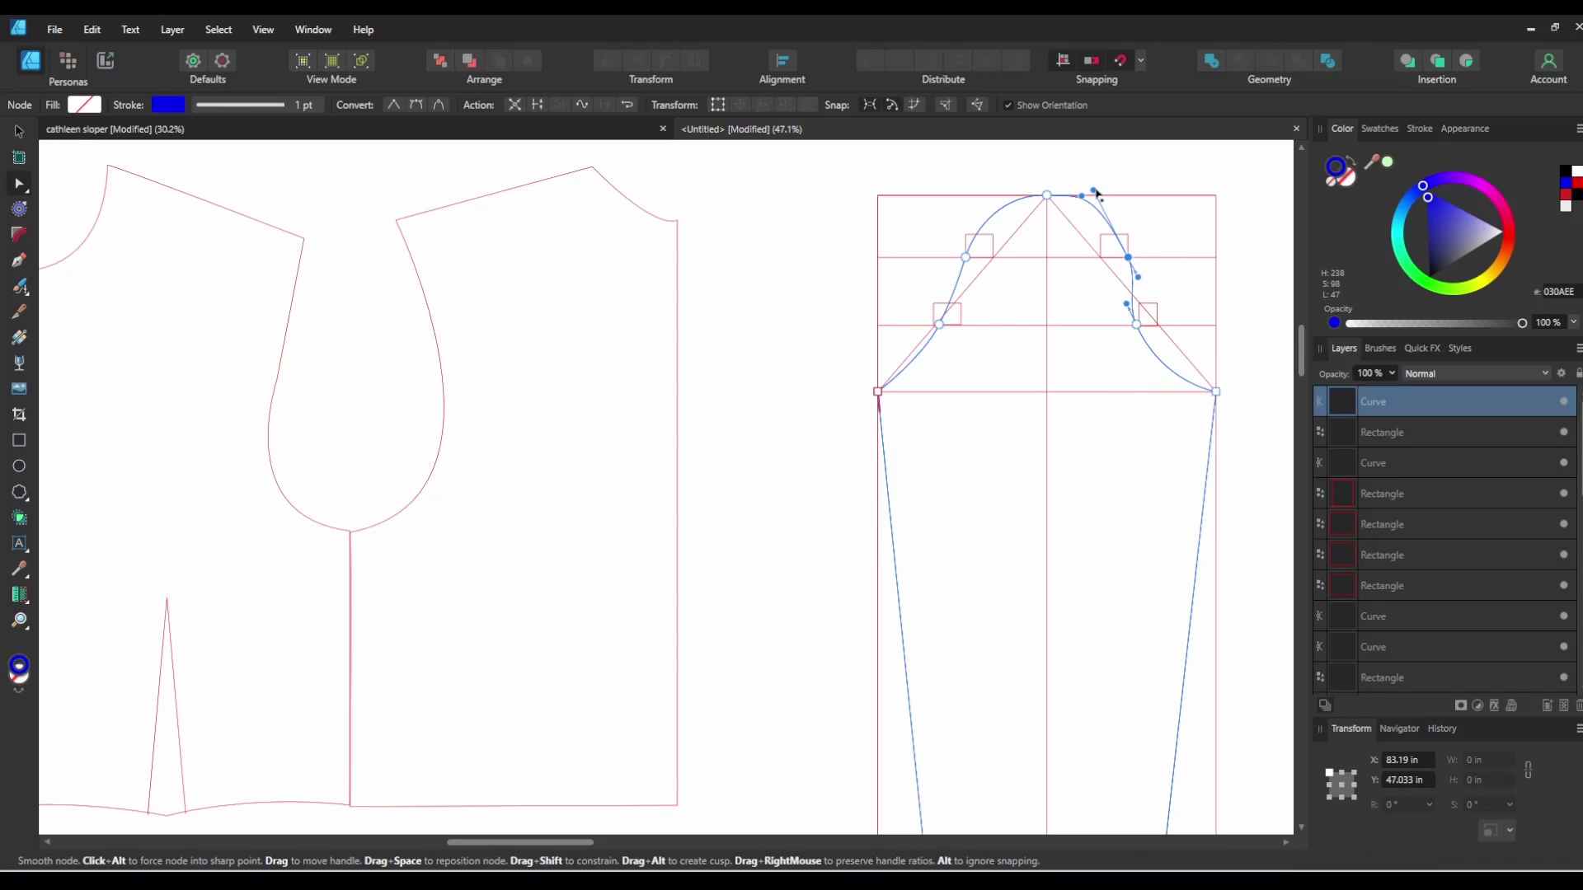
drag(1096, 193, 1105, 192)
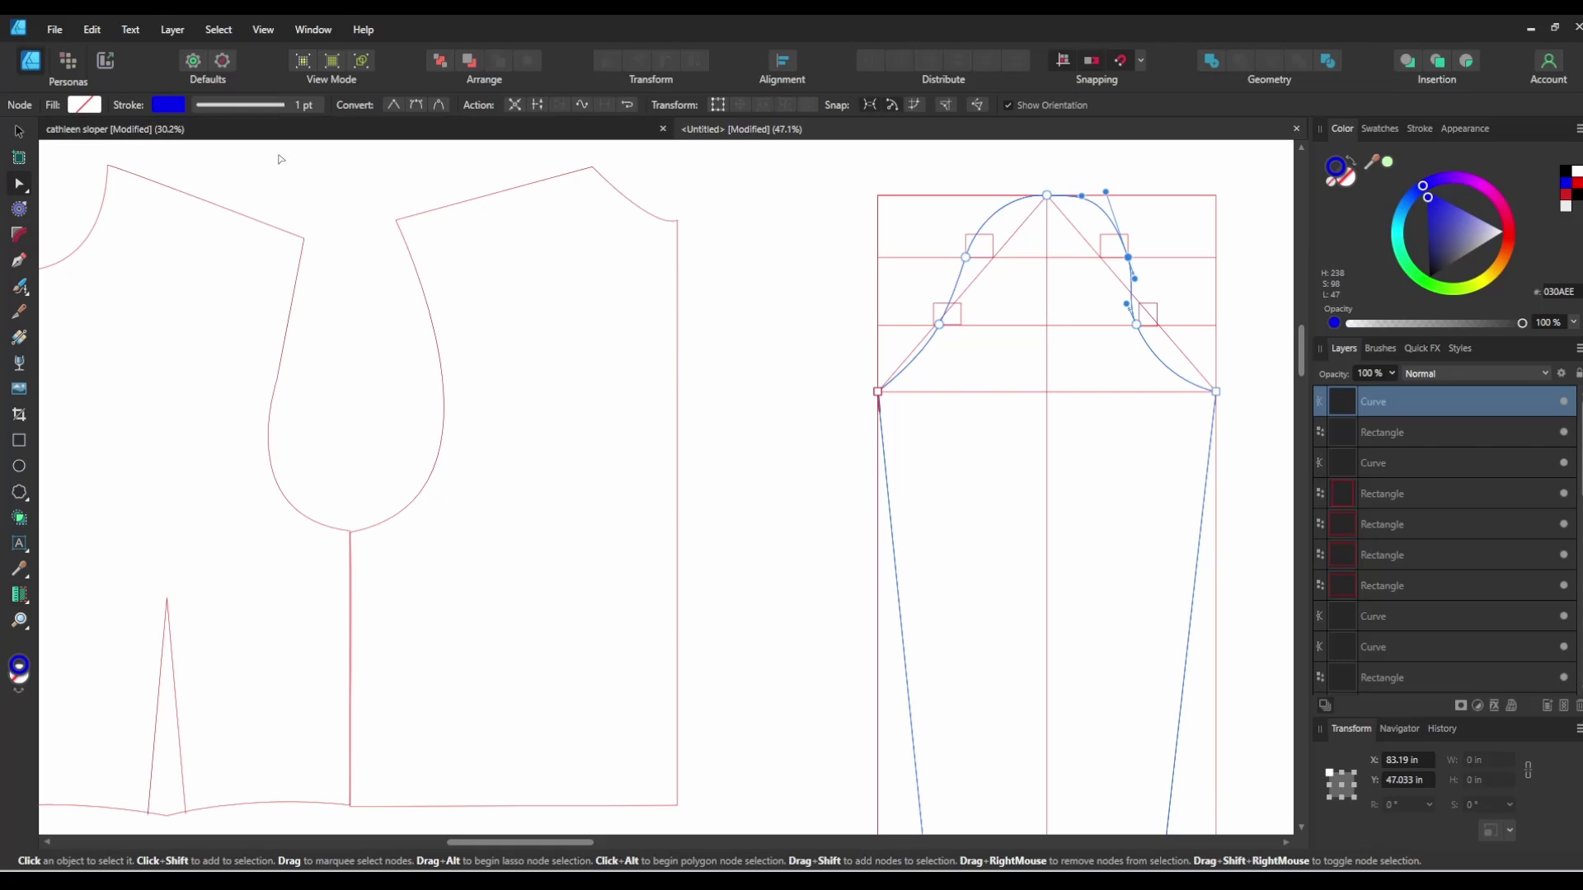
click(206, 131)
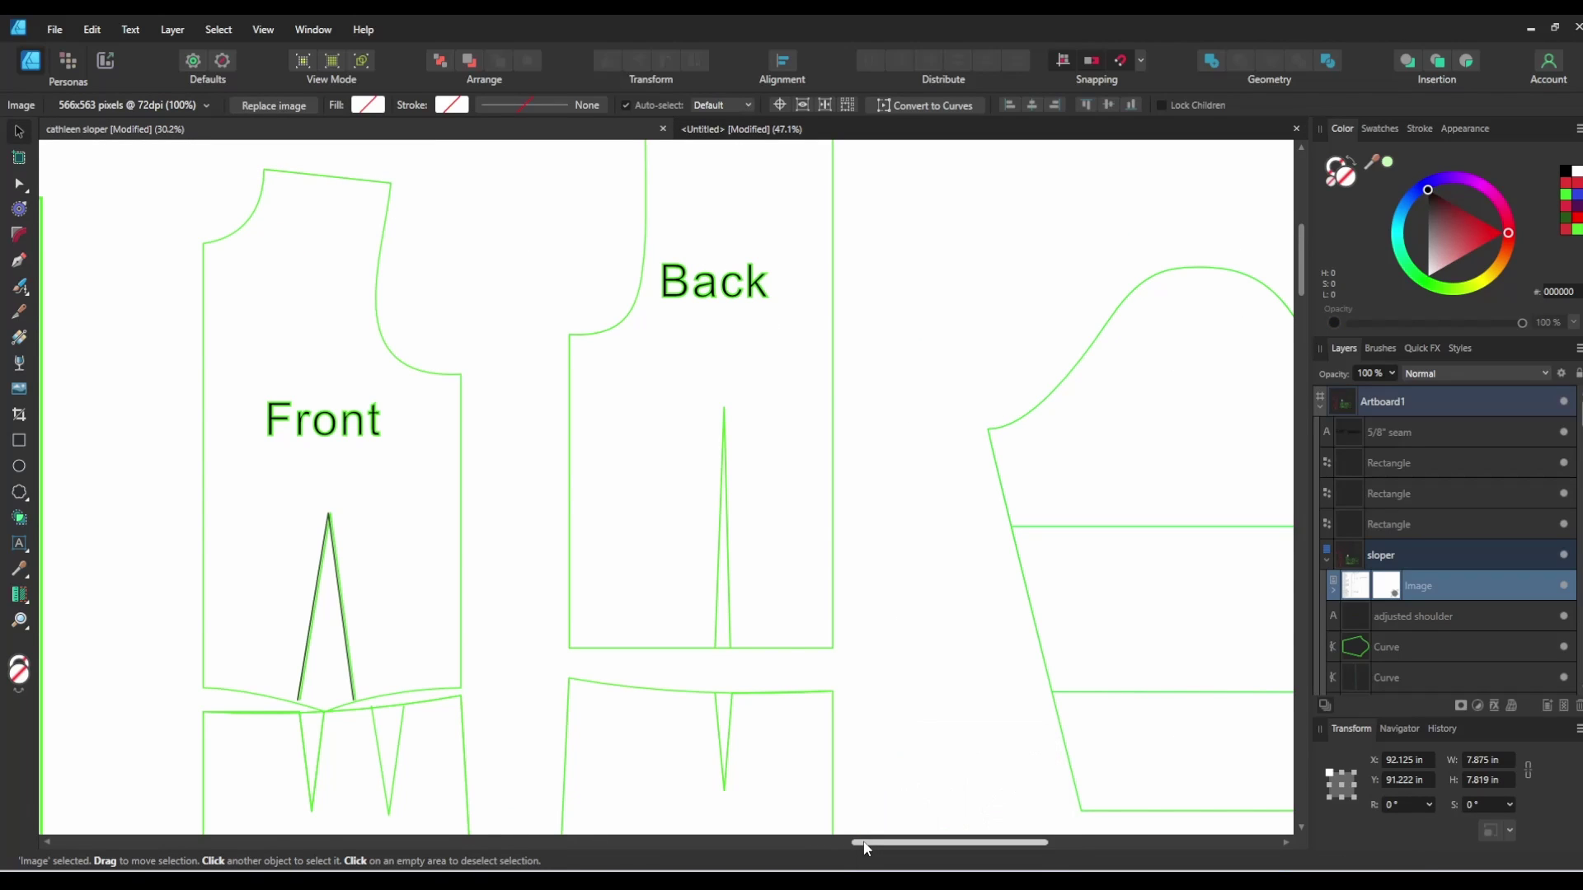
Step: Select the sleeve piece and trace a new pen curve along its cap from underarm to underarm
drag(863, 842, 902, 844)
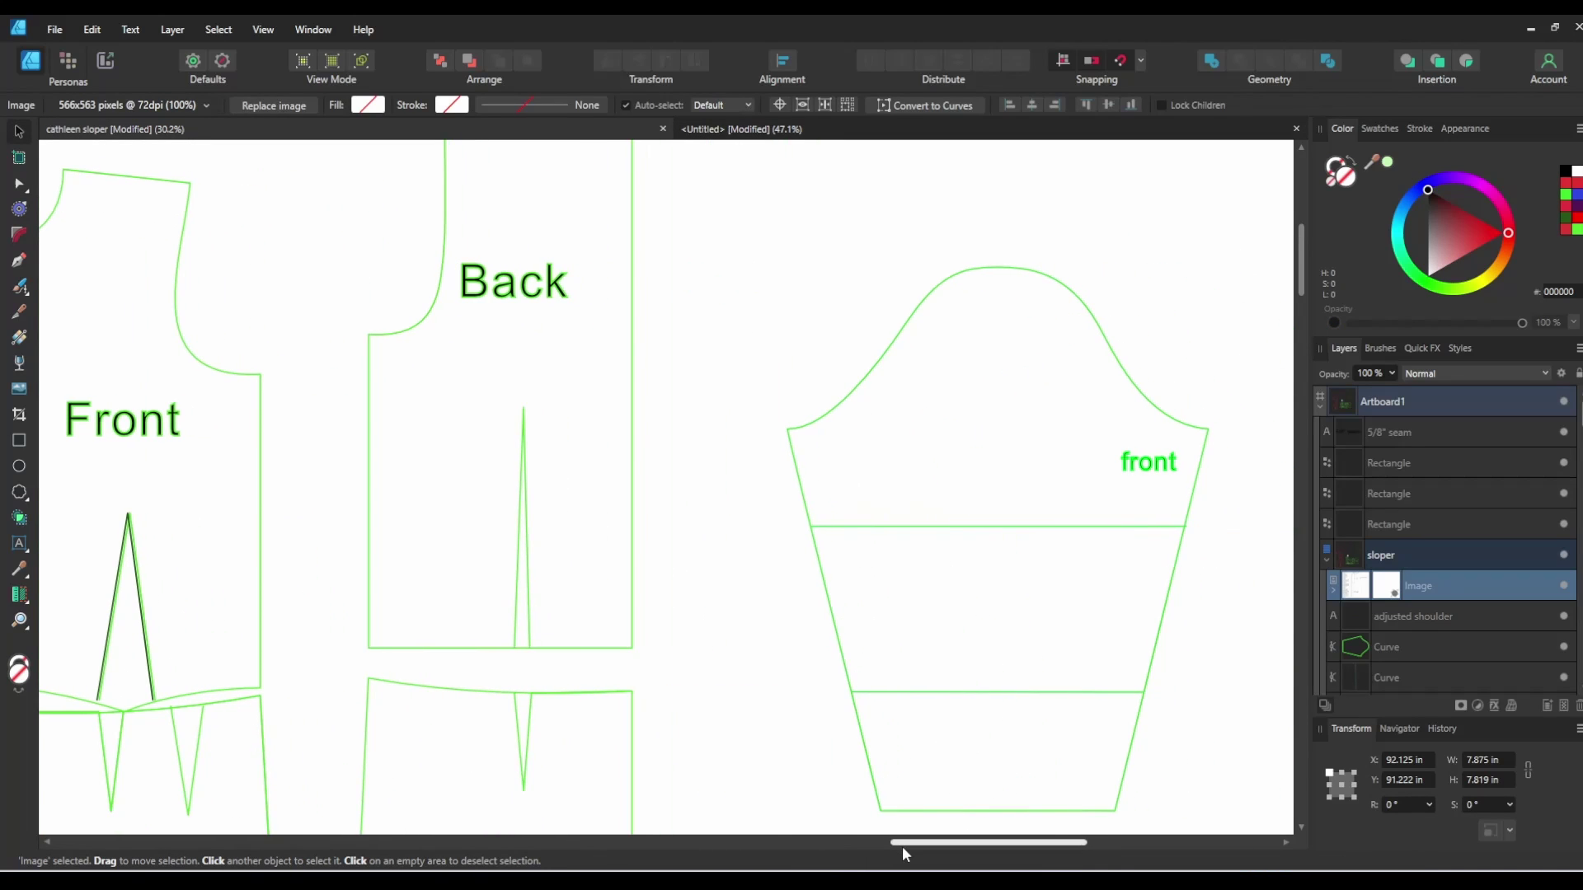
click(1082, 313)
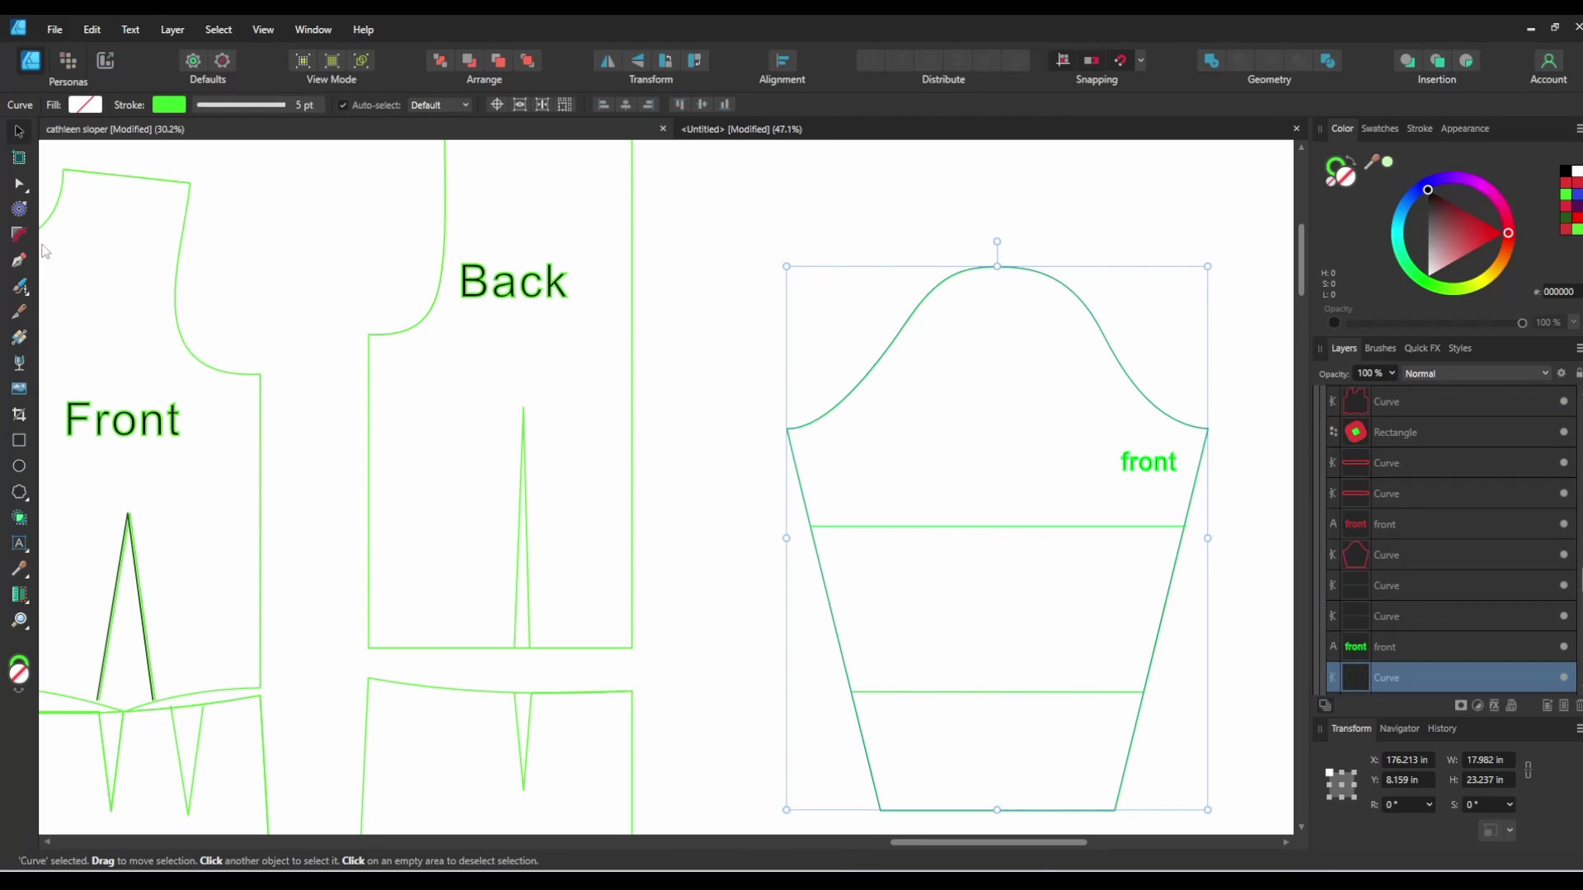
click(18, 260)
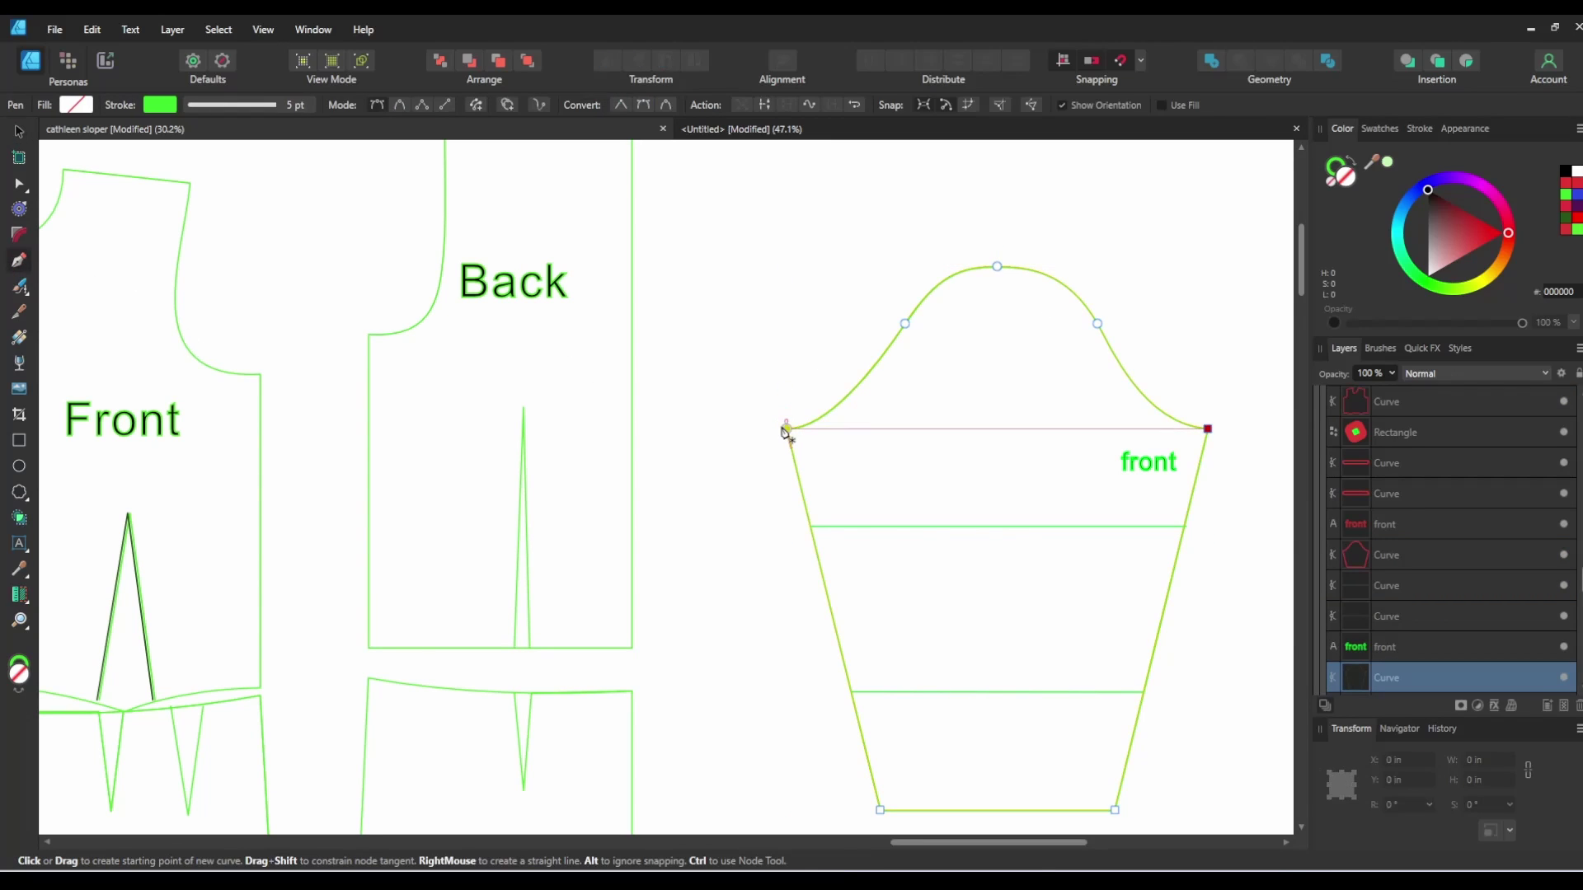
click(785, 429)
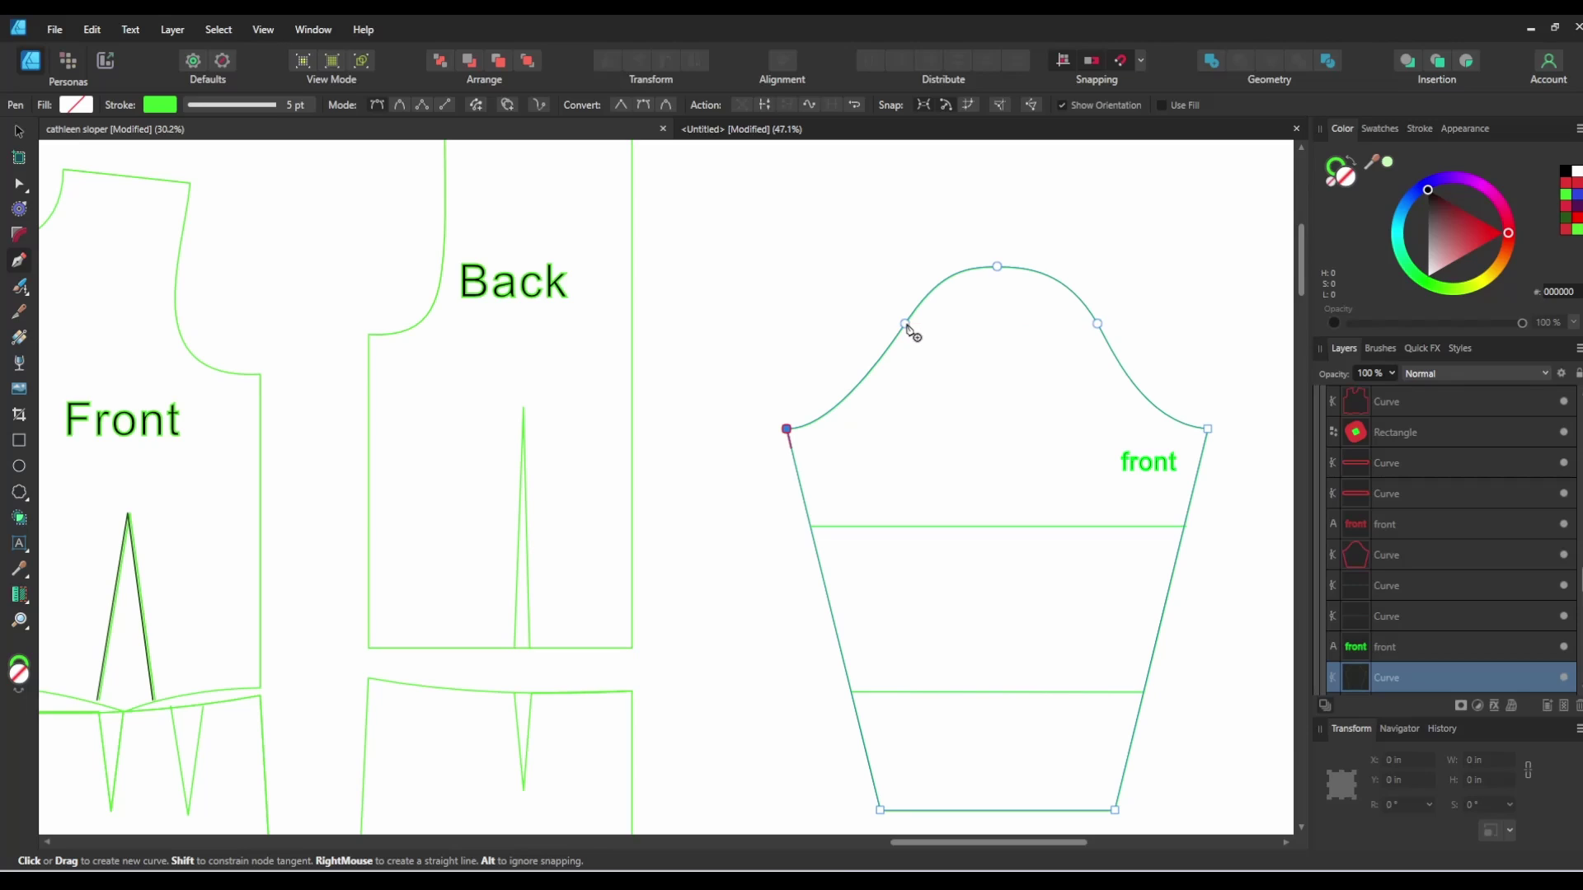
drag(905, 324, 985, 208)
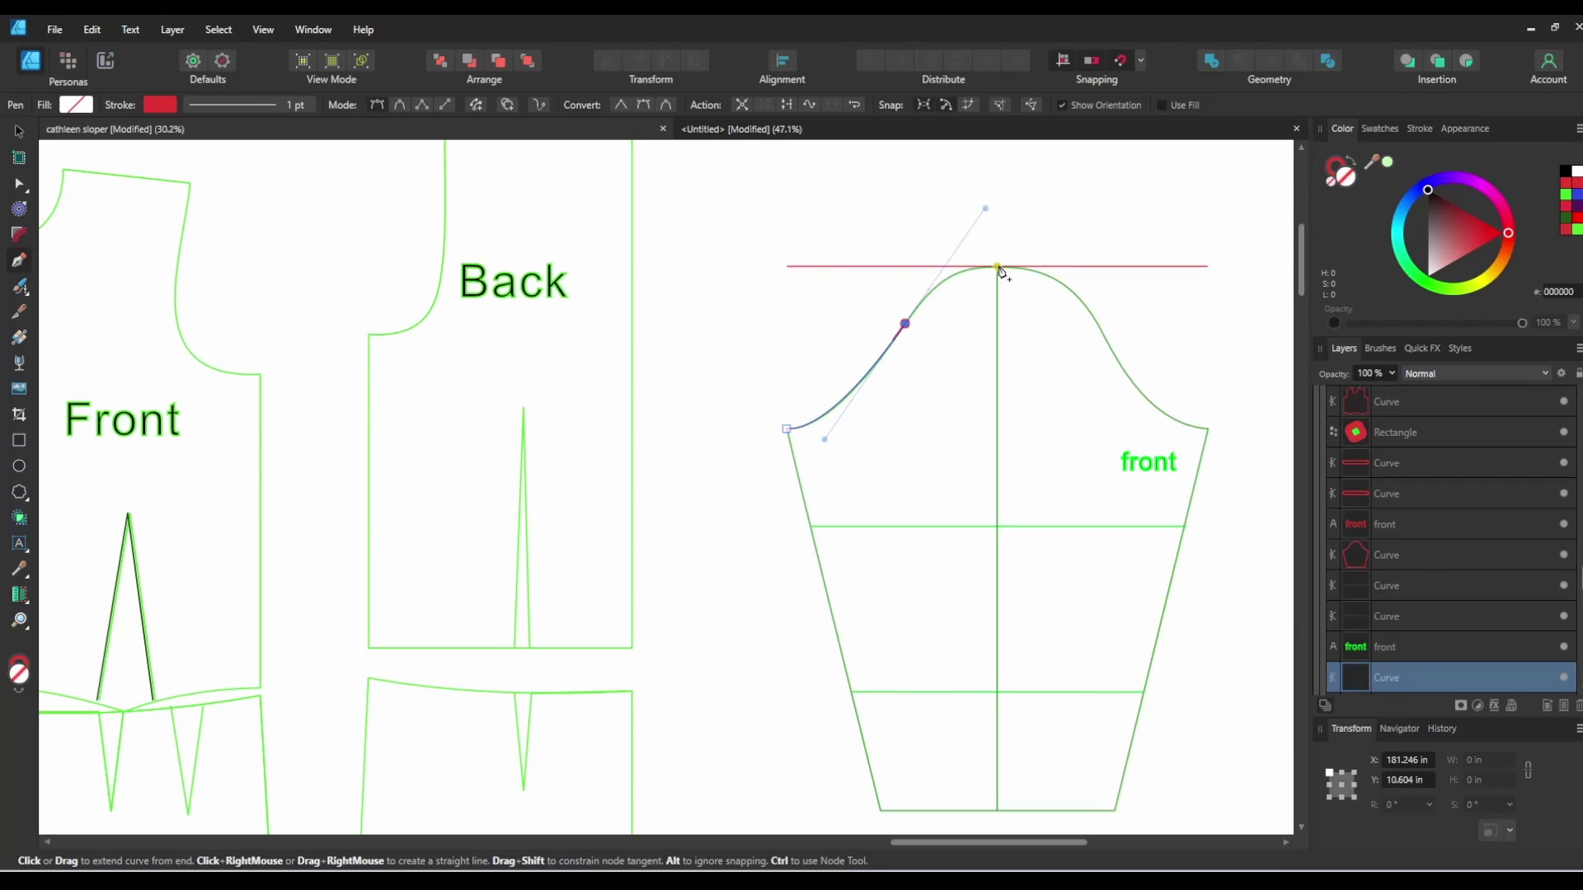
drag(1007, 269, 1030, 260)
click(1105, 339)
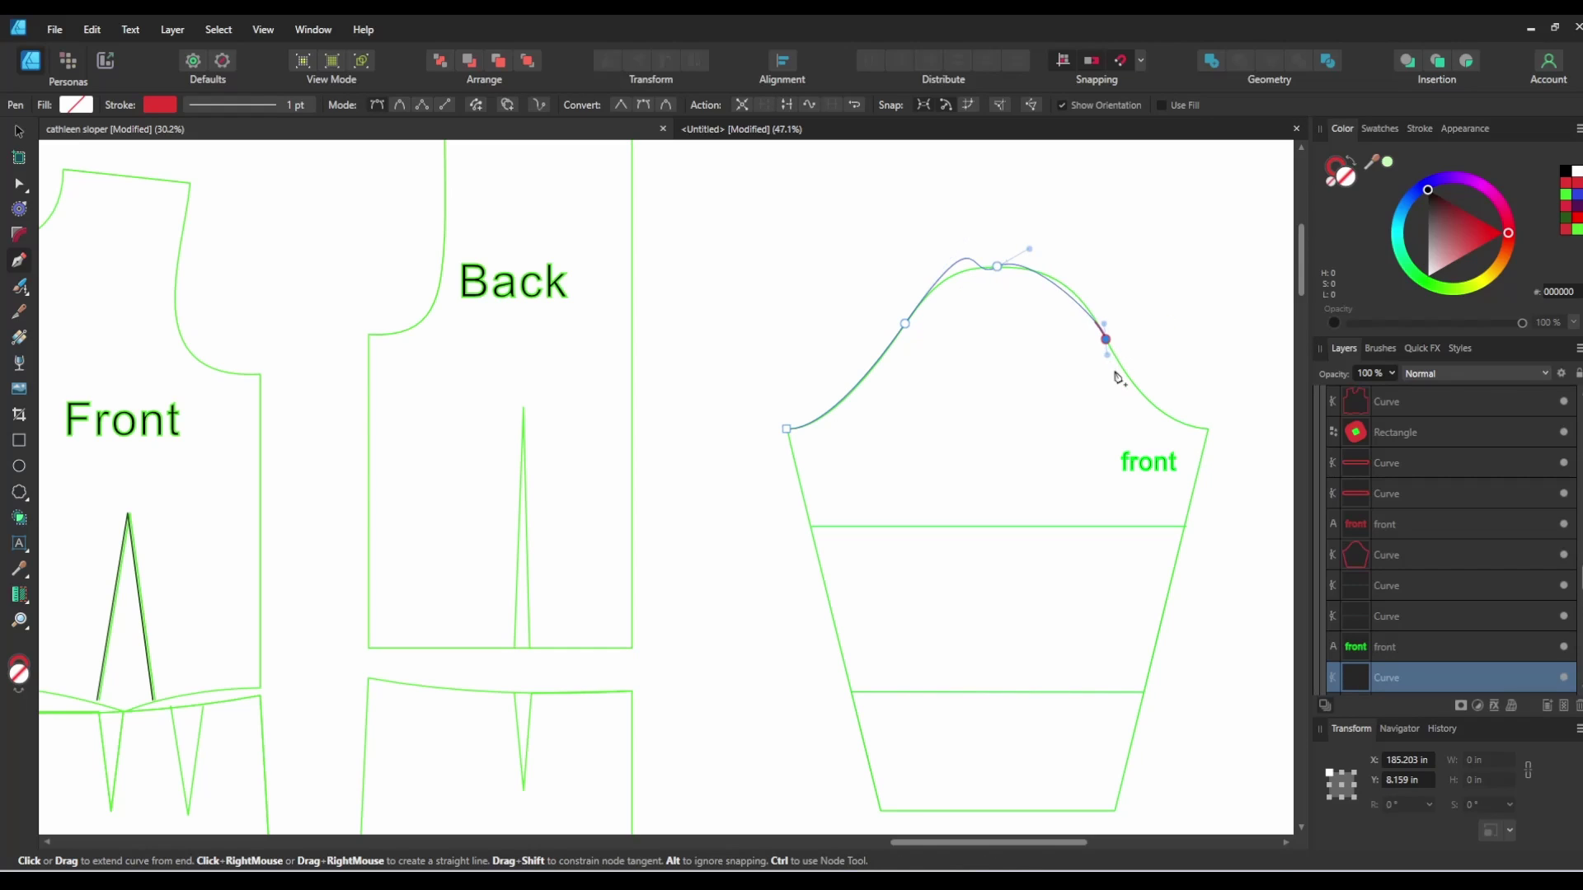
drag(1207, 429, 1247, 424)
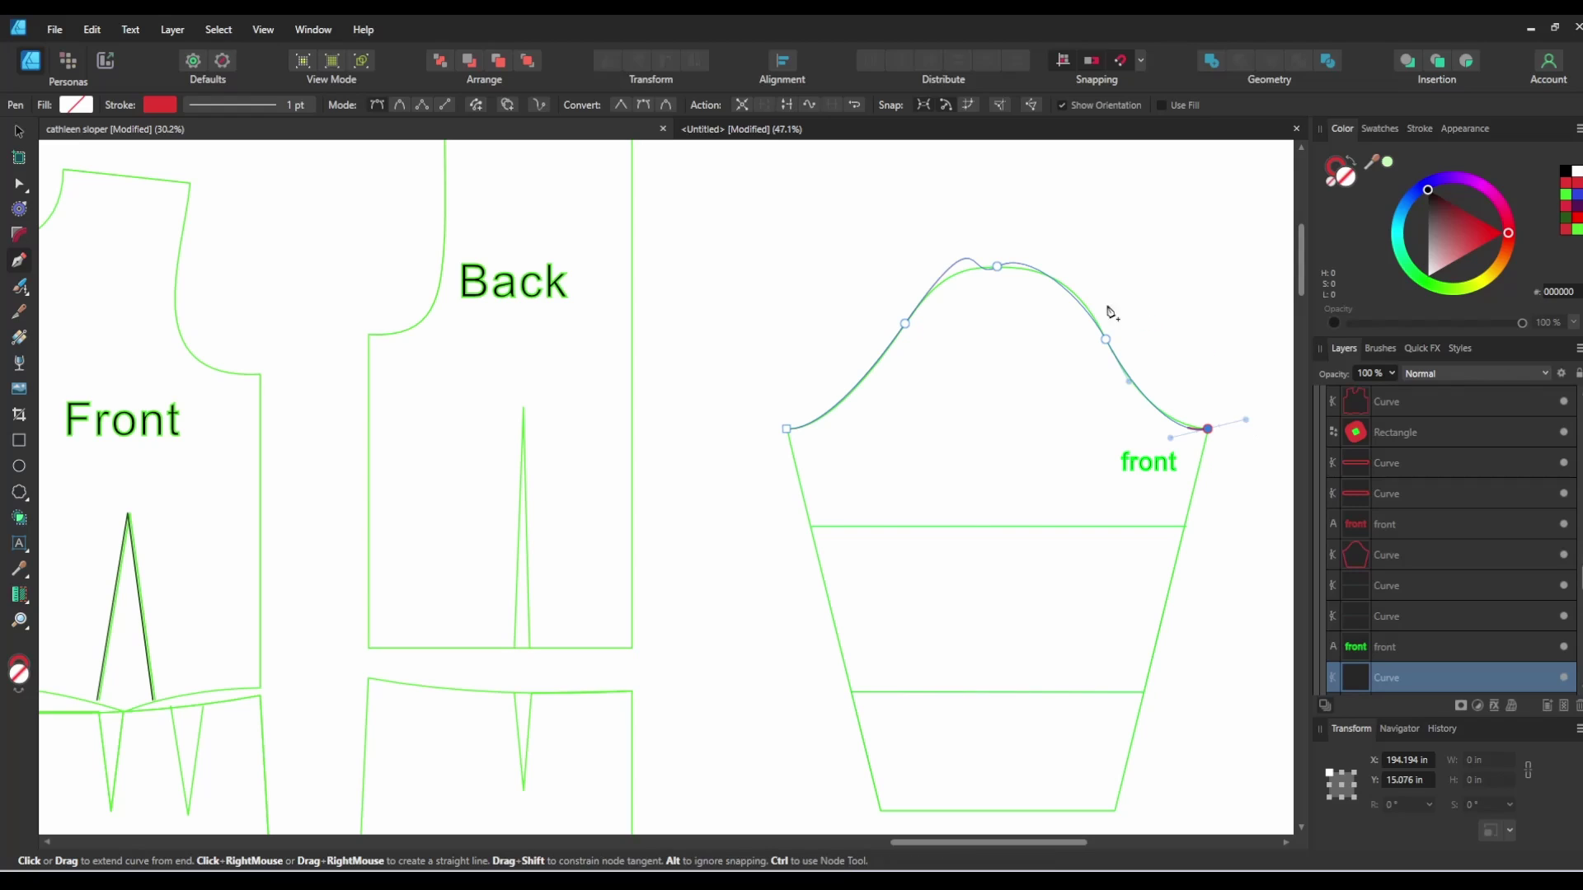
Step: Flatten the traced cap top, align its left slope with the outline, and measure it at 24.075 in
key(a)
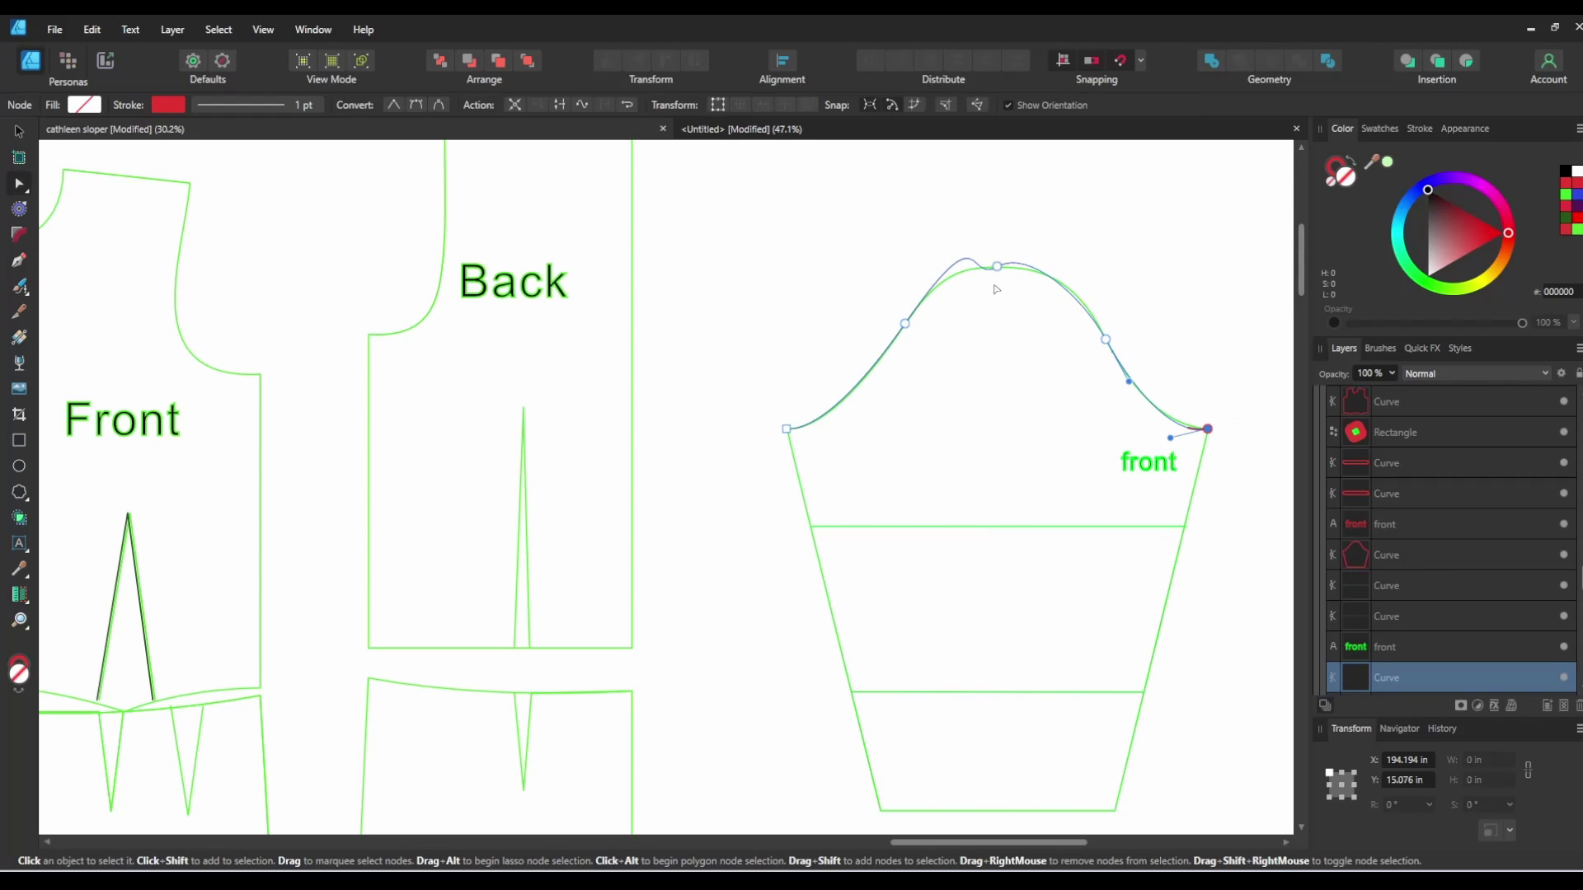
click(998, 267)
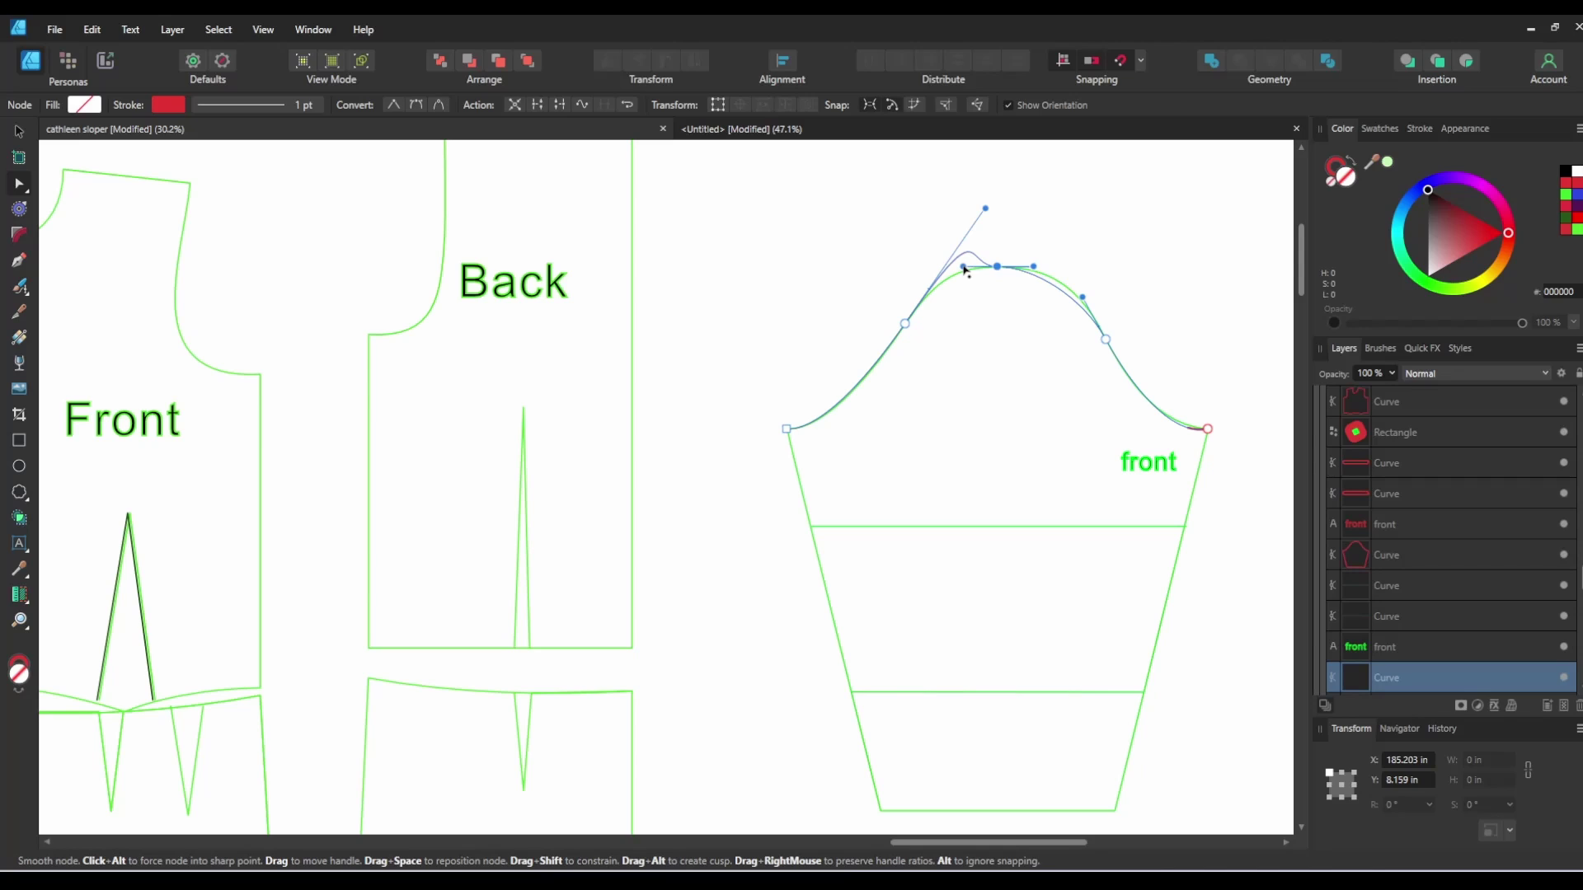
drag(985, 211, 1055, 264)
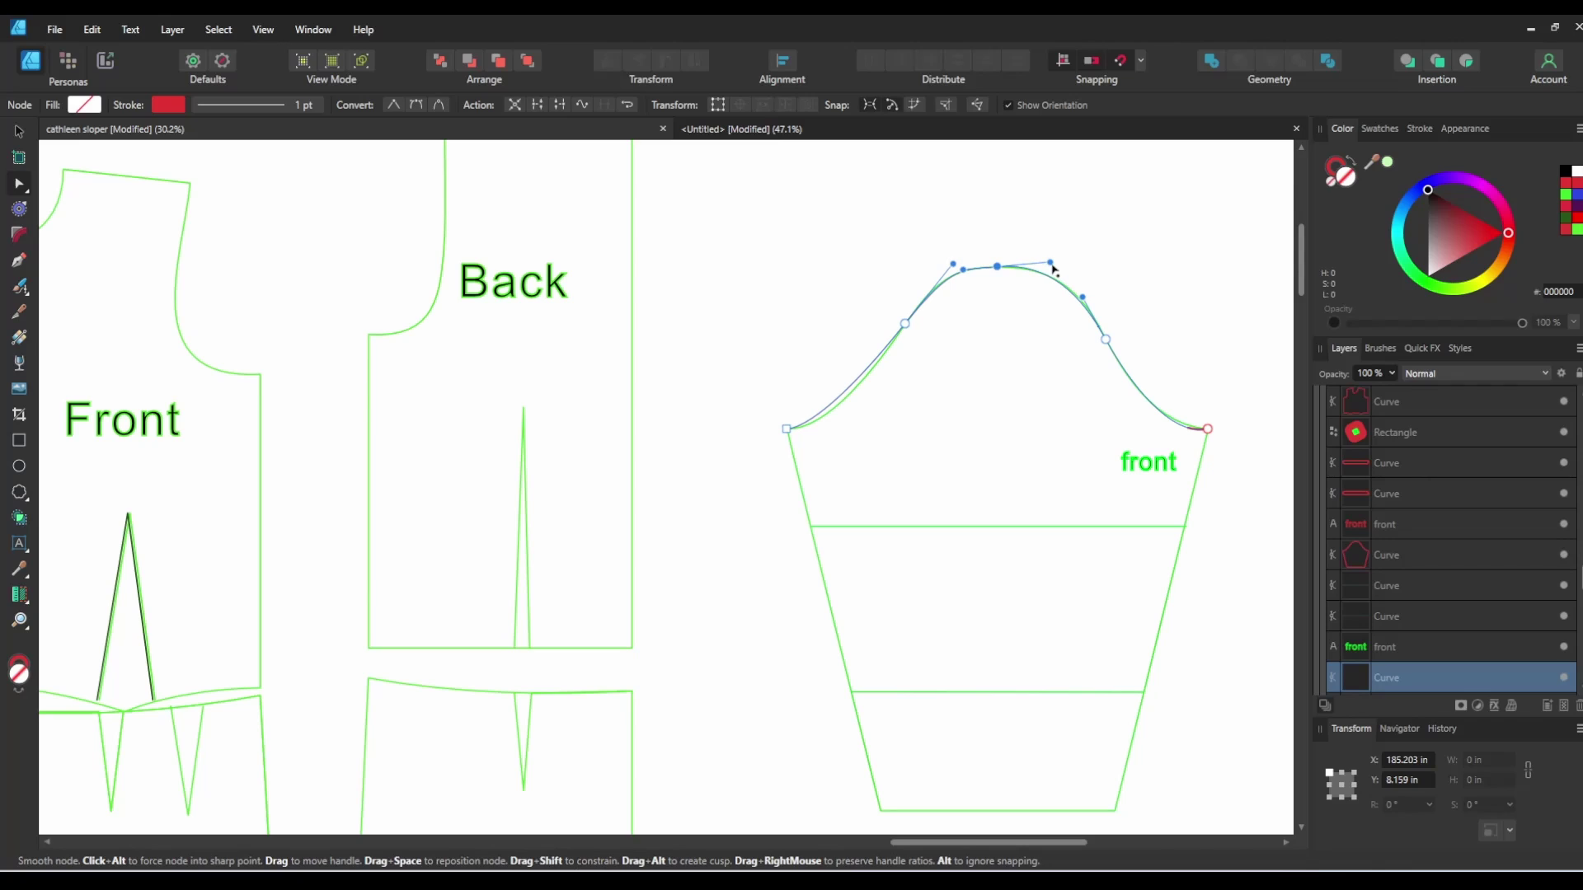
click(905, 323)
mouse_move(822, 438)
mouse_down()
mouse_move(809, 445)
mouse_move(827, 454)
mouse_up()
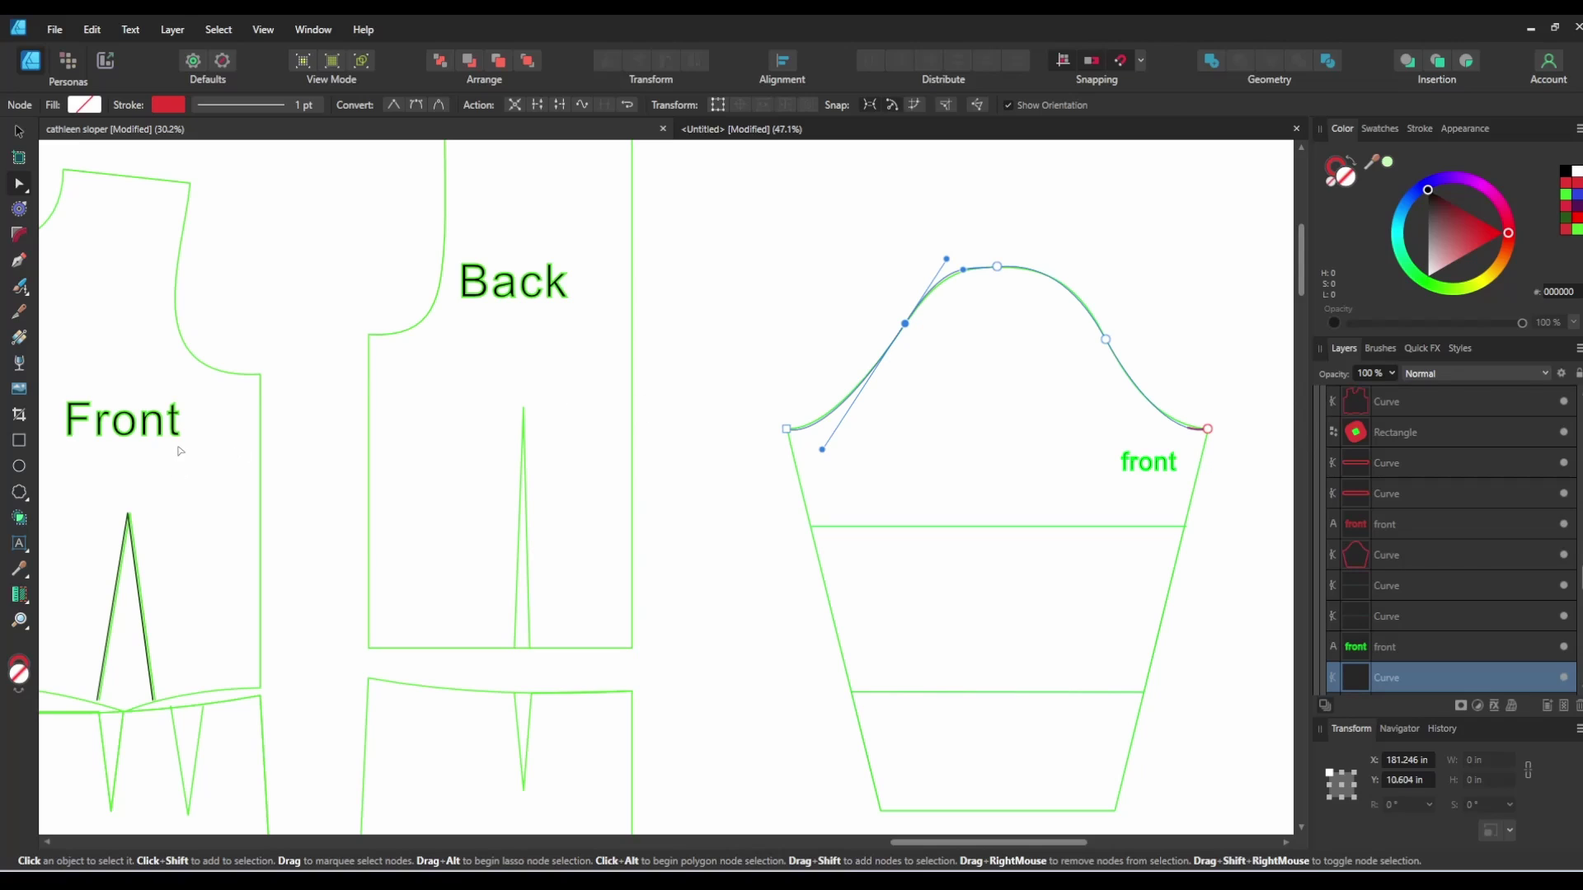
click(20, 595)
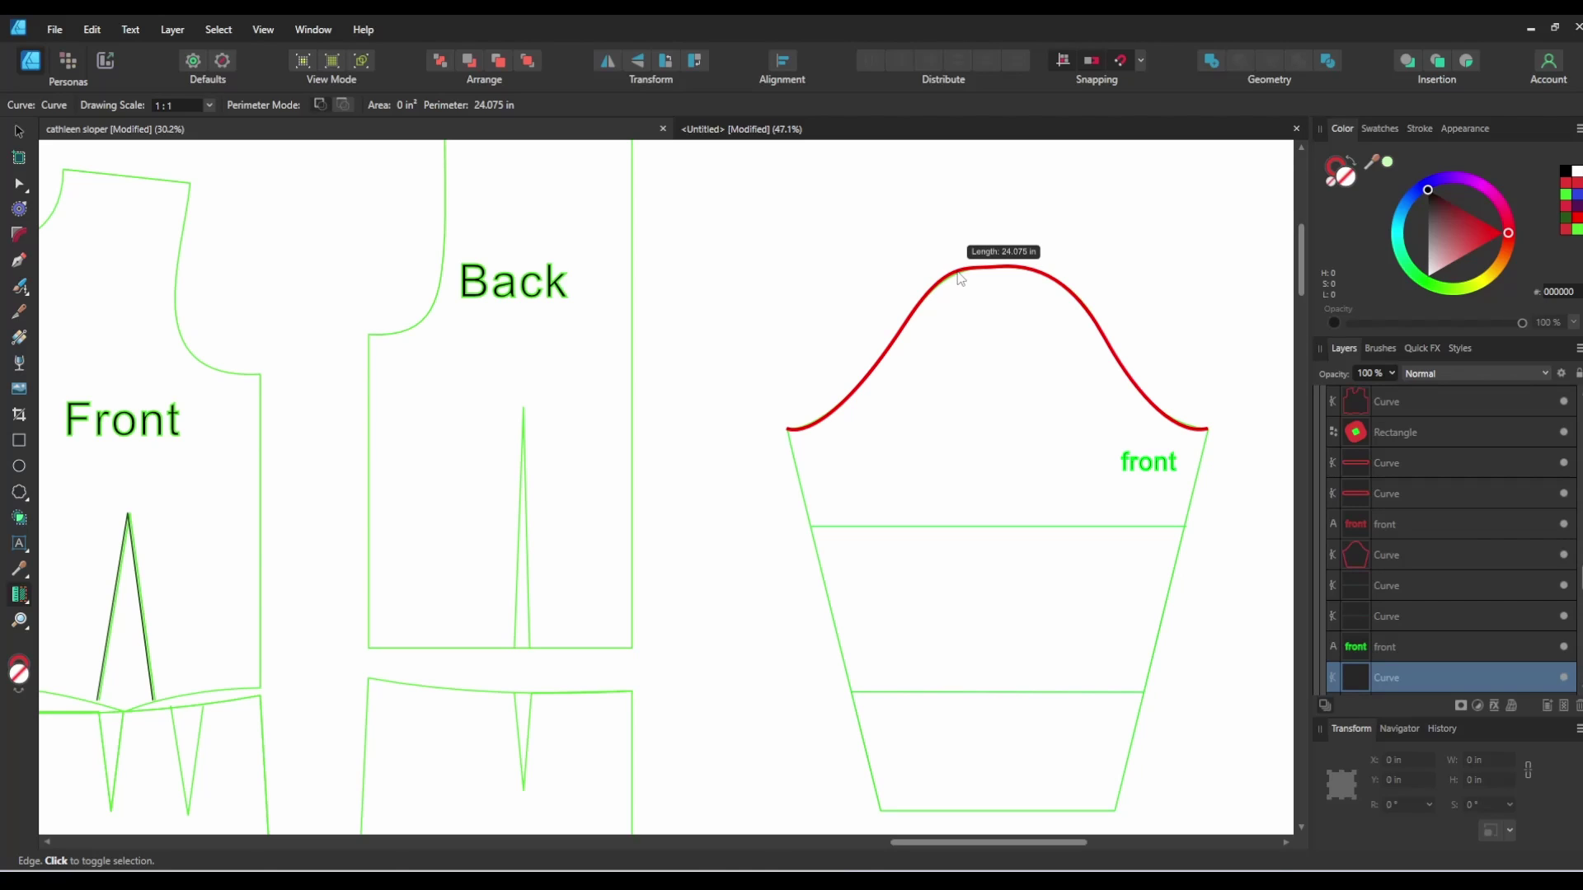
Step: Reshape the cap curve's left slope and delete the extra node near the cap top
key(a)
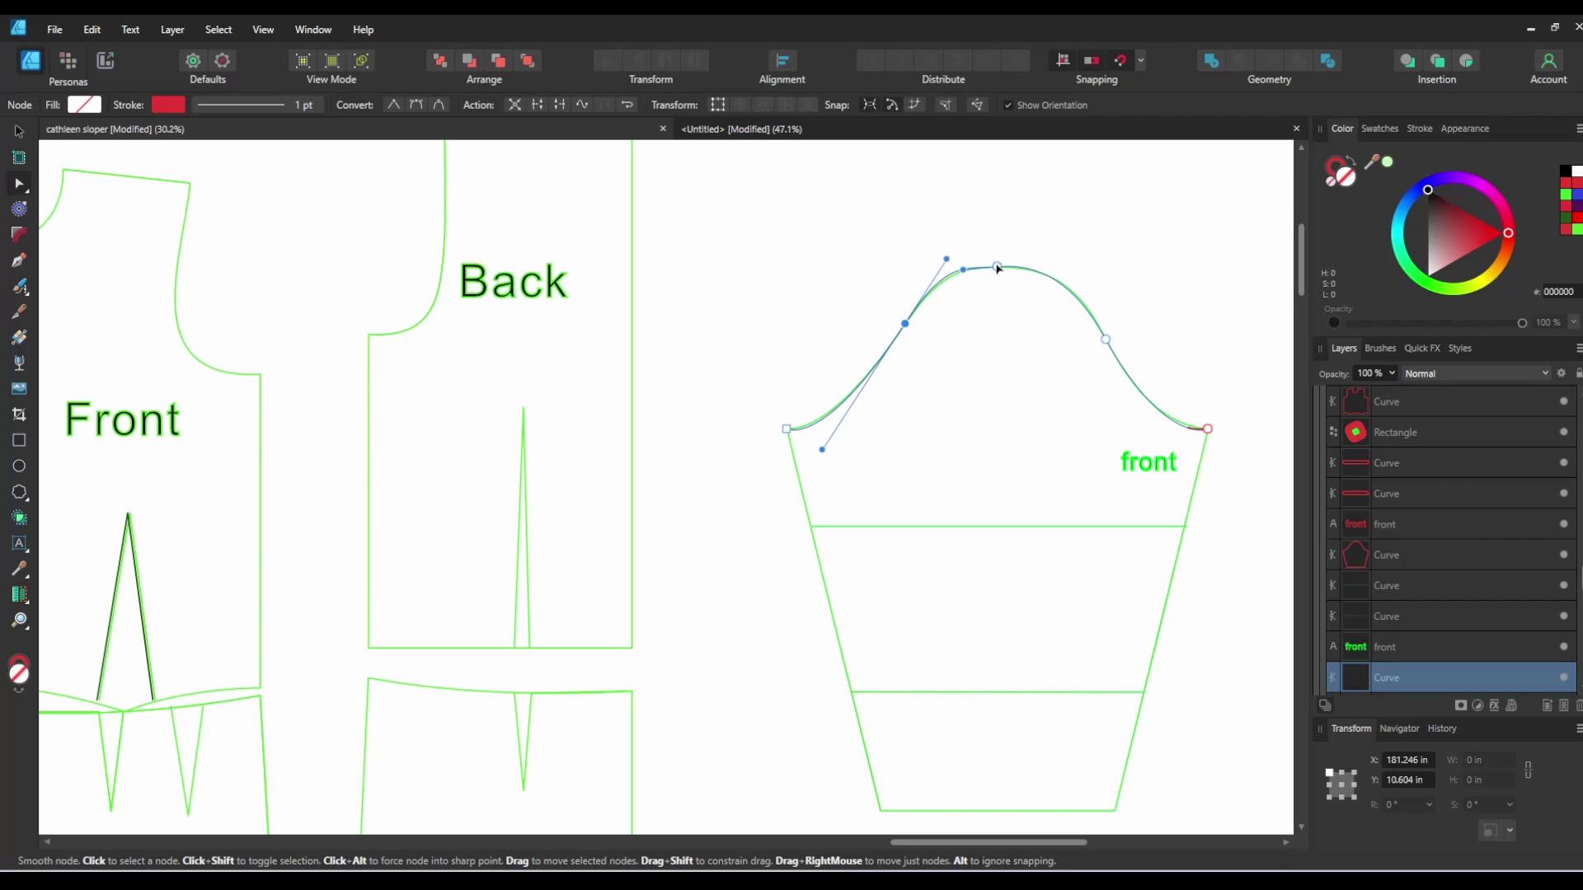
click(998, 267)
click(906, 325)
drag(820, 452, 813, 467)
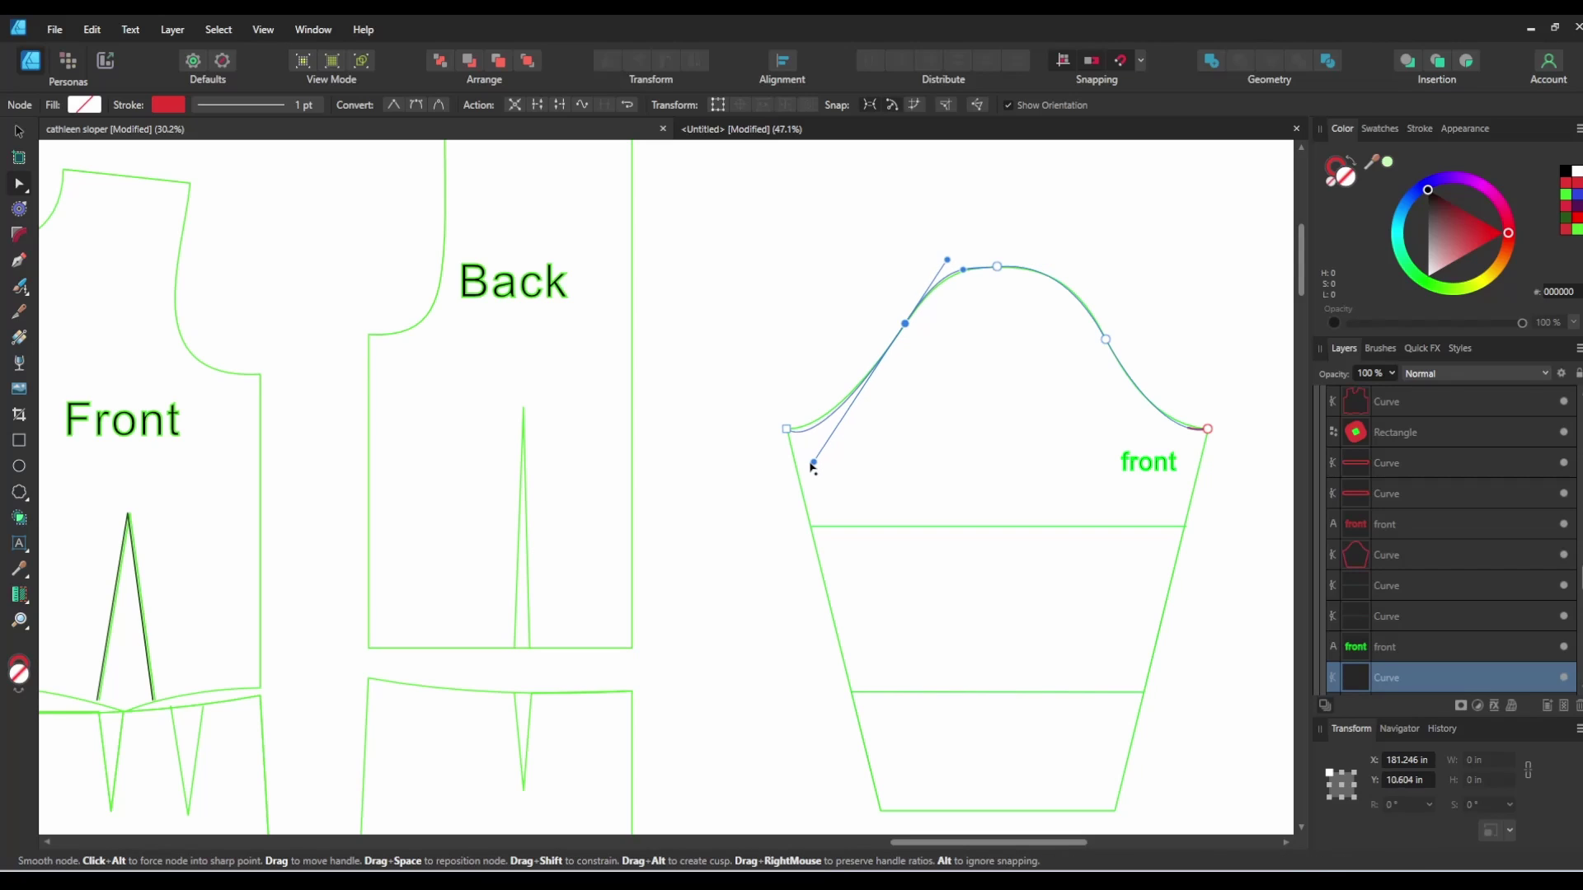
drag(947, 260, 948, 248)
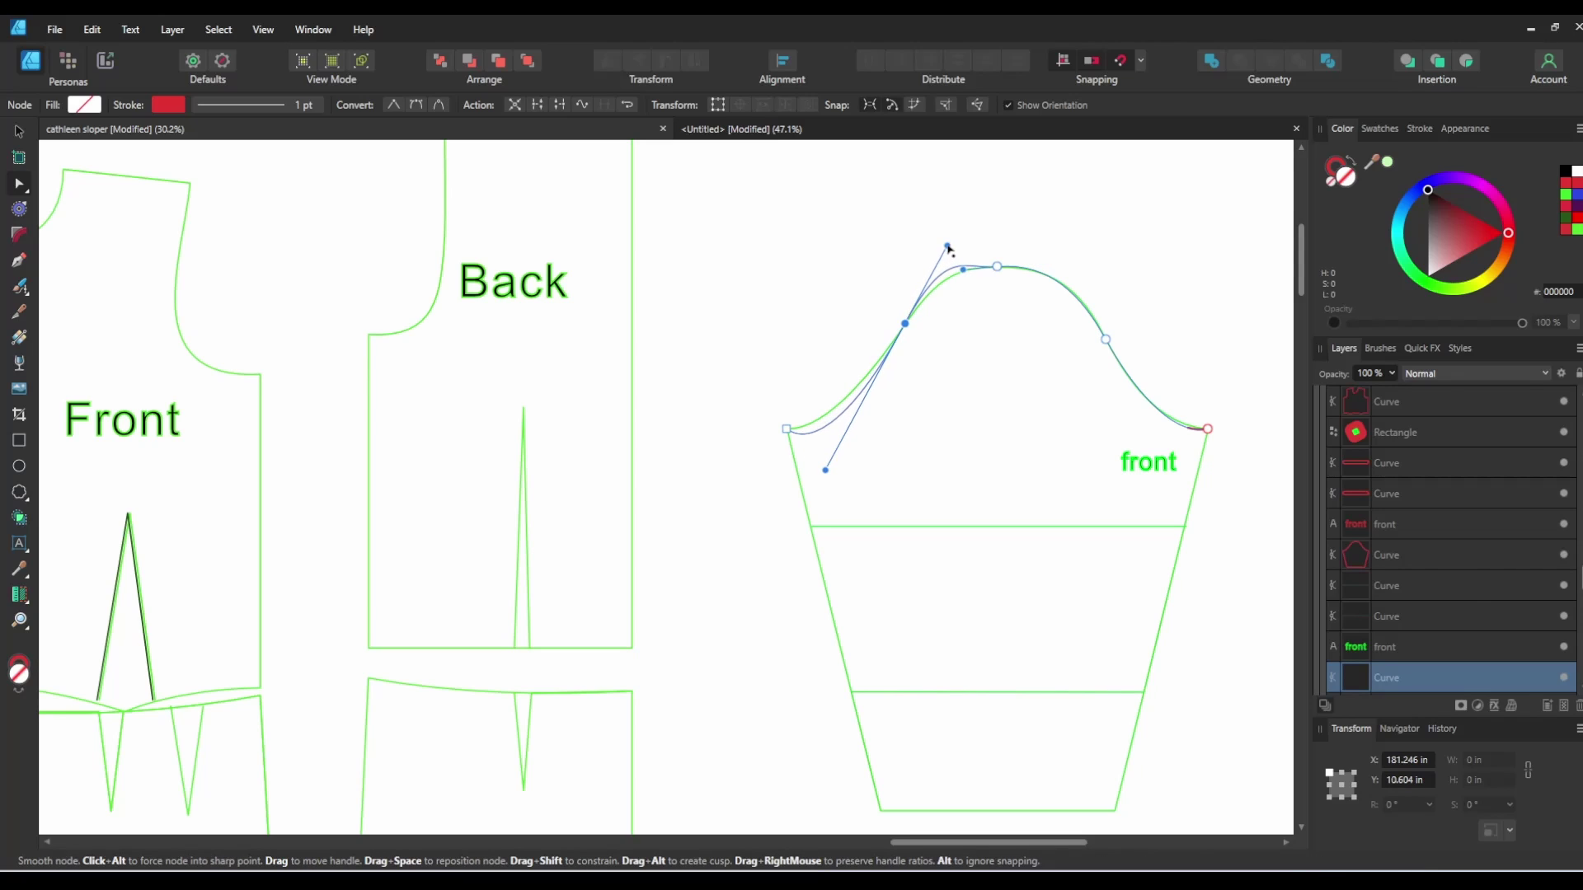
click(963, 265)
key(Delete)
Step: Reshape the cap's right slope, measure the curve at 25.049 in, and return to the sleeve draft document
click(1106, 339)
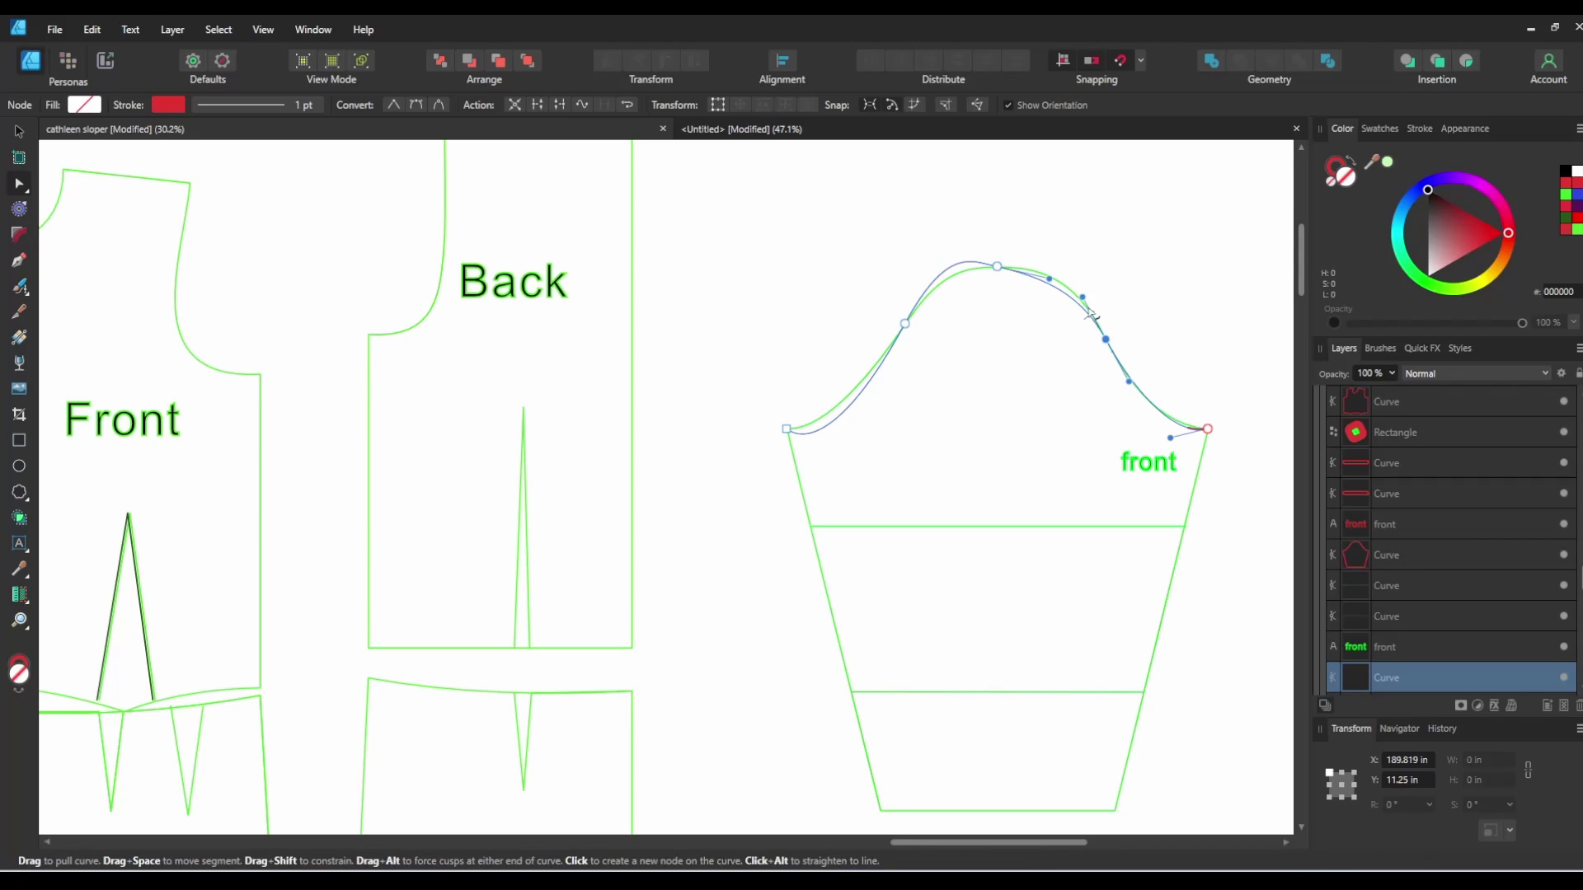
drag(1083, 293, 1084, 270)
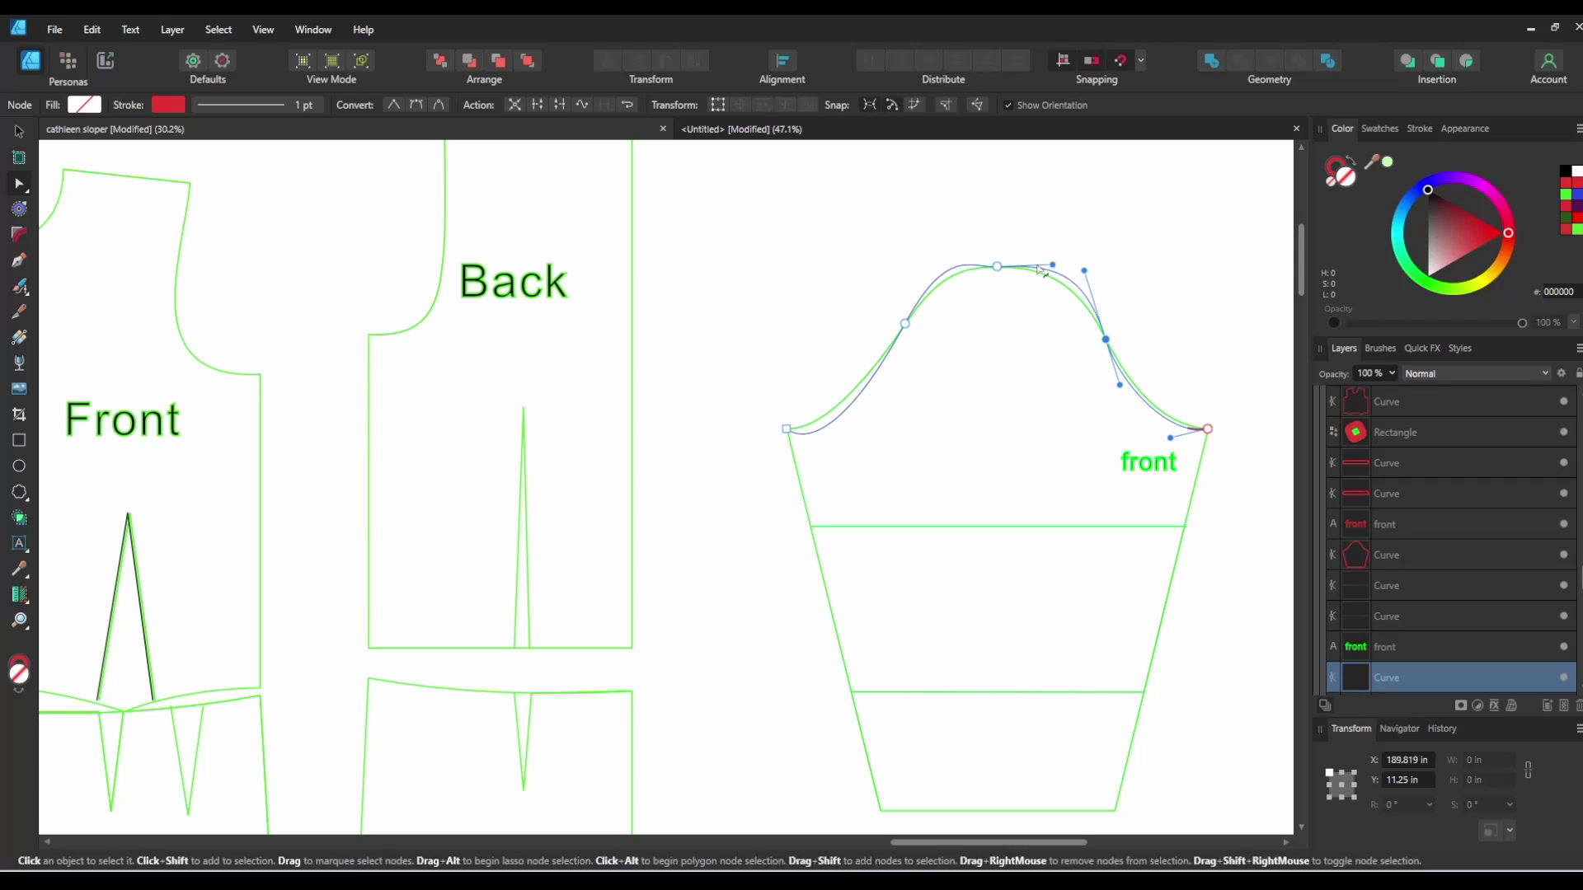
click(999, 268)
click(997, 268)
click(1106, 339)
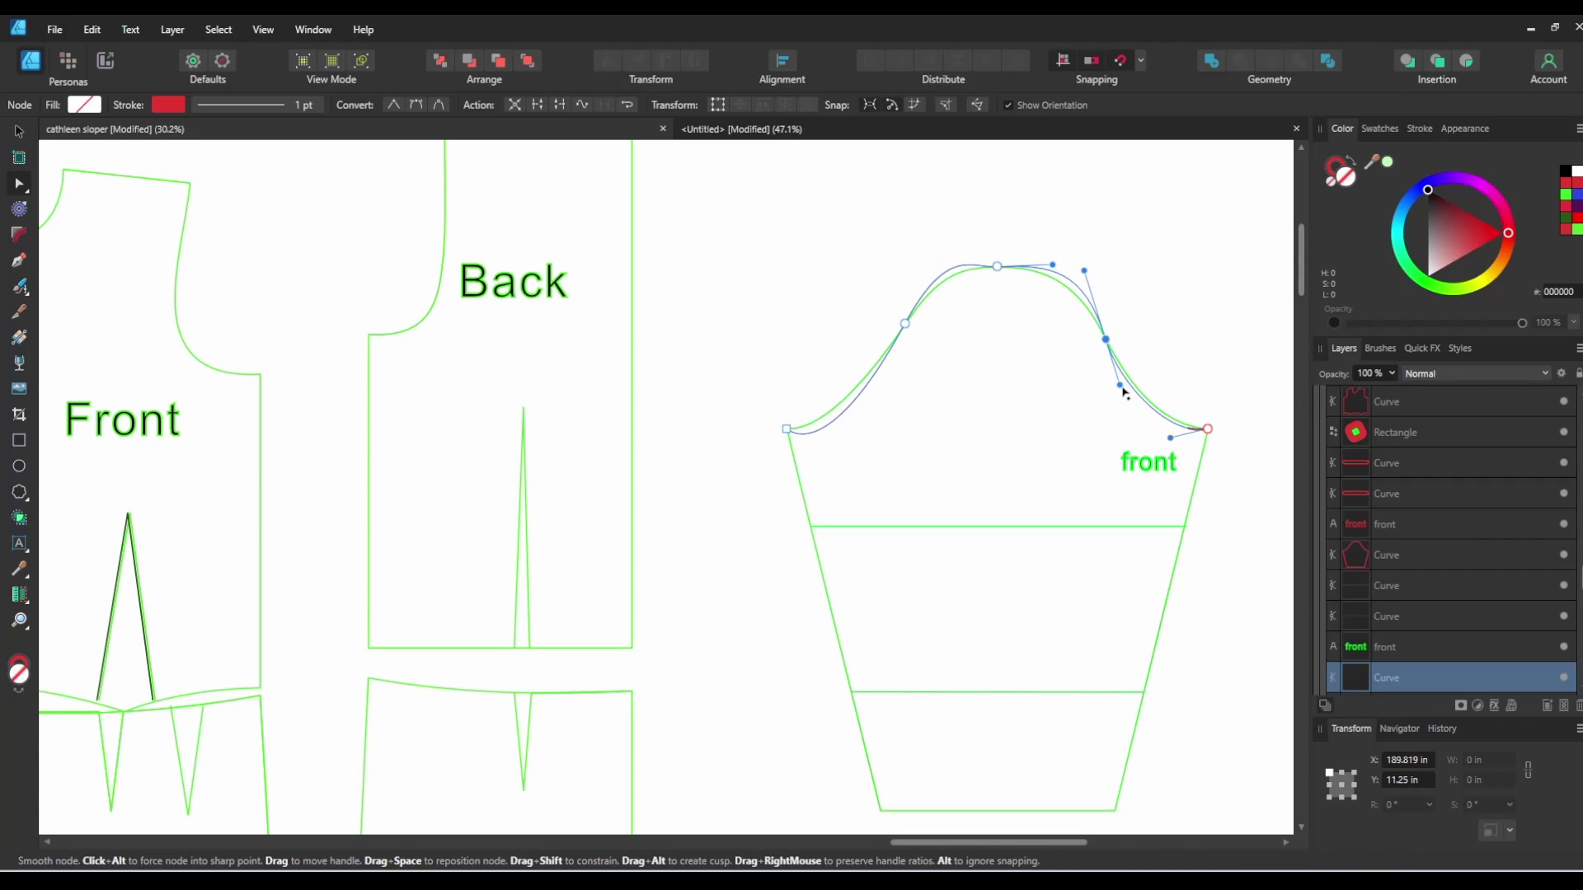
drag(1119, 385, 1135, 418)
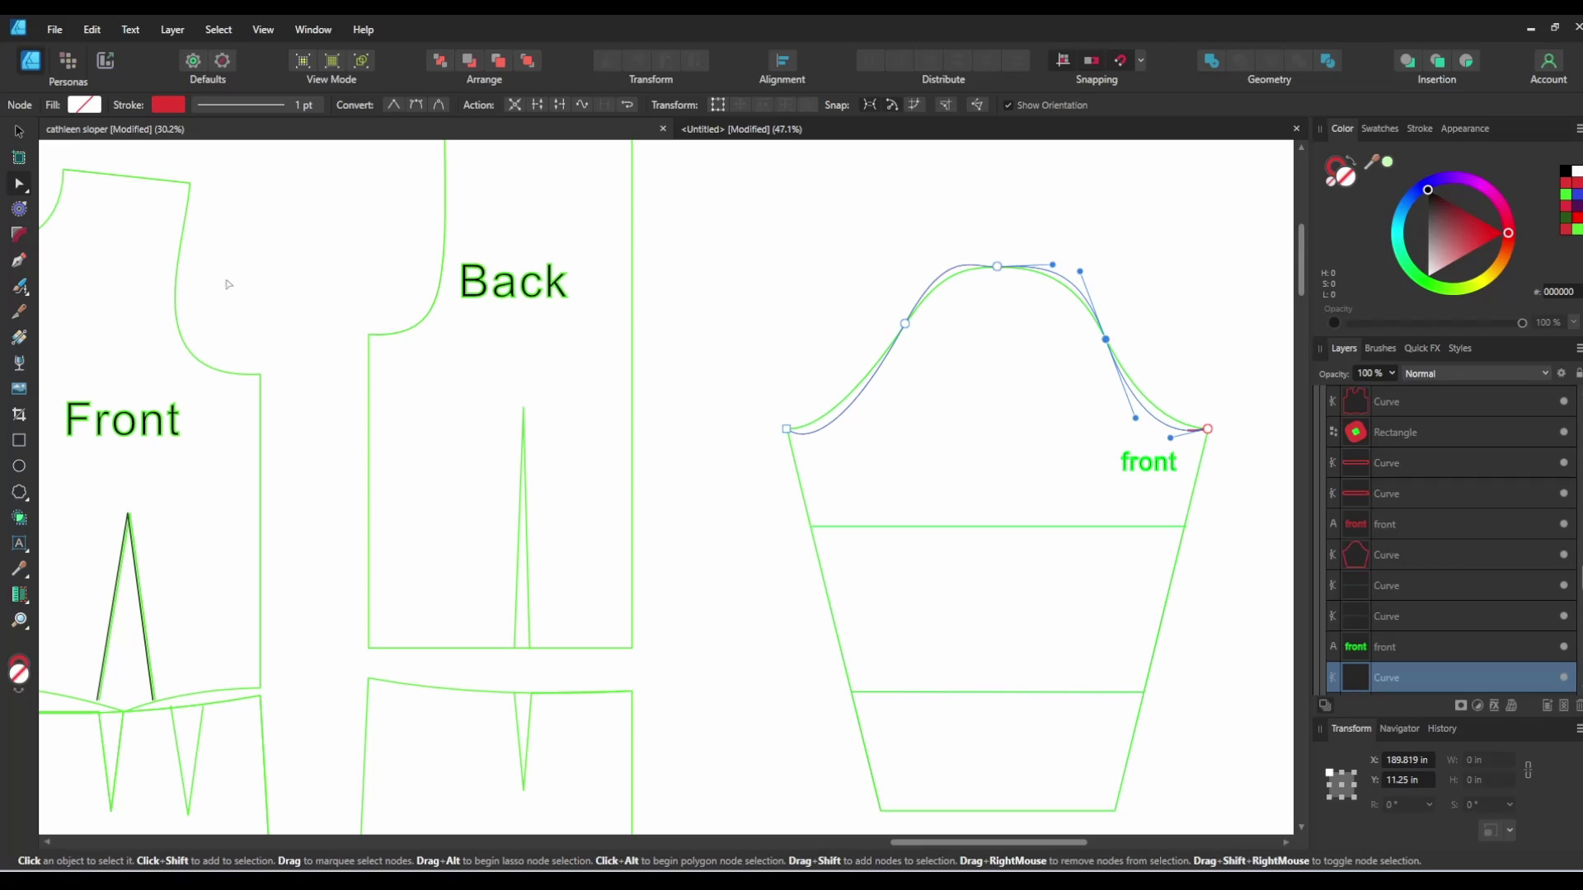
click(21, 595)
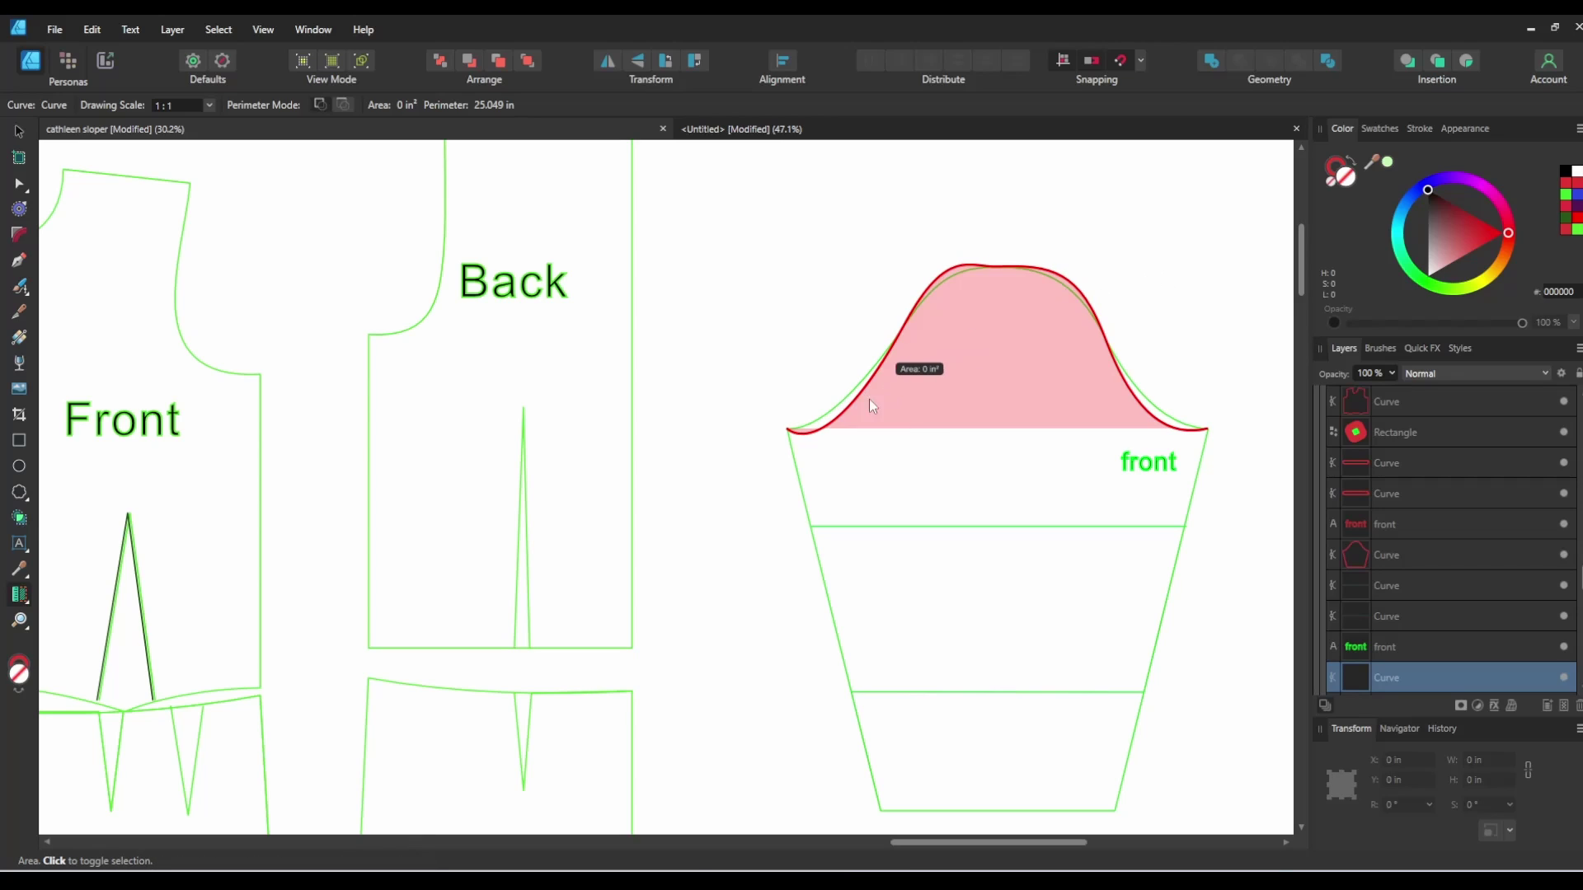
click(971, 269)
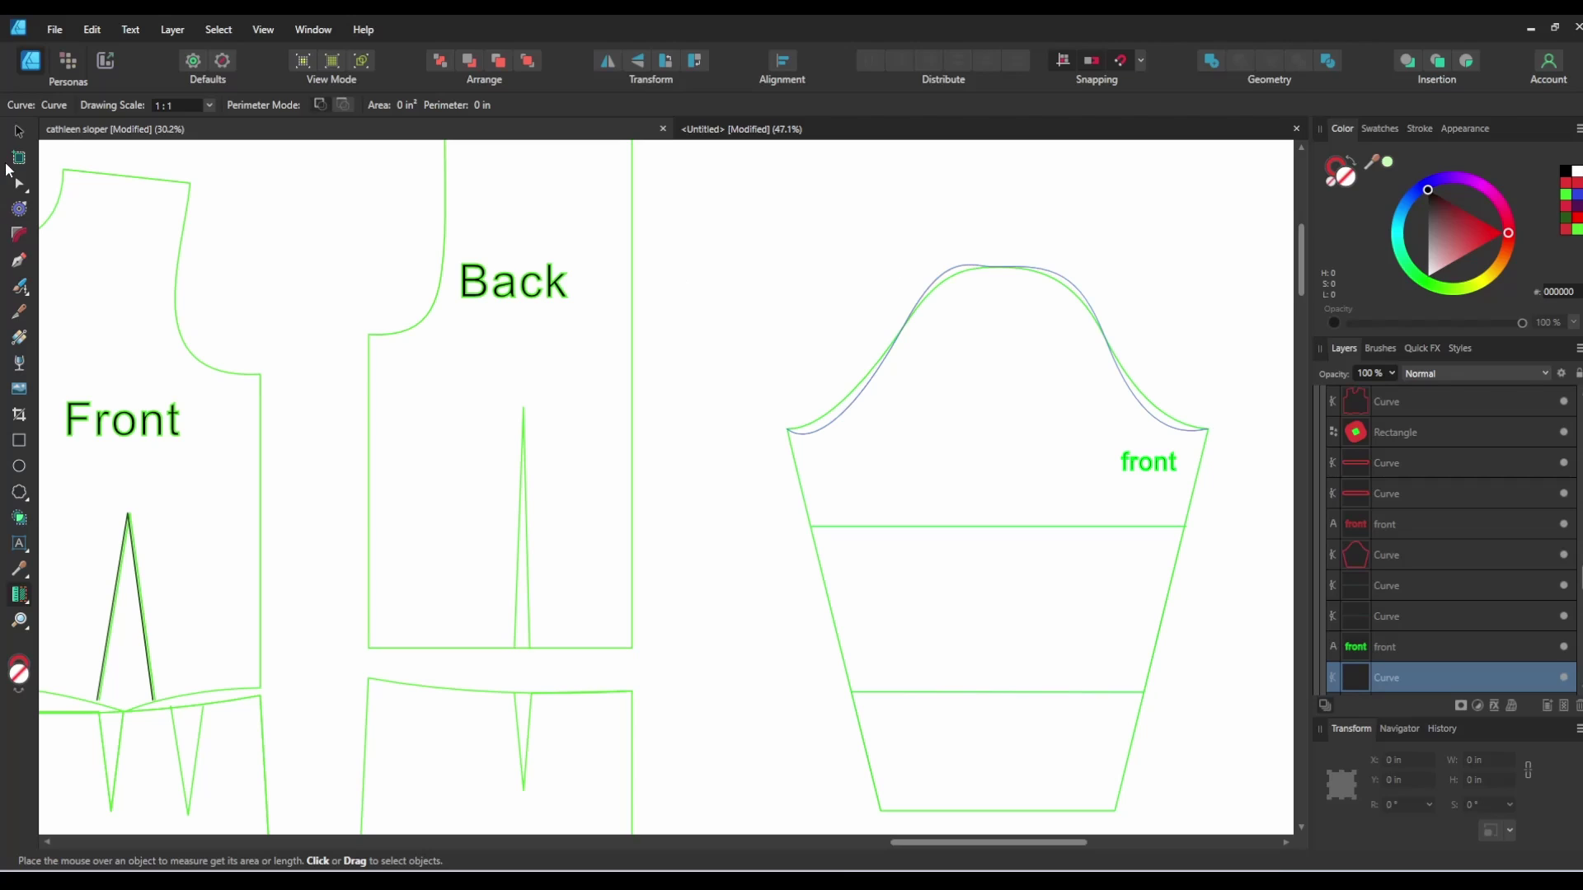
click(17, 132)
click(733, 130)
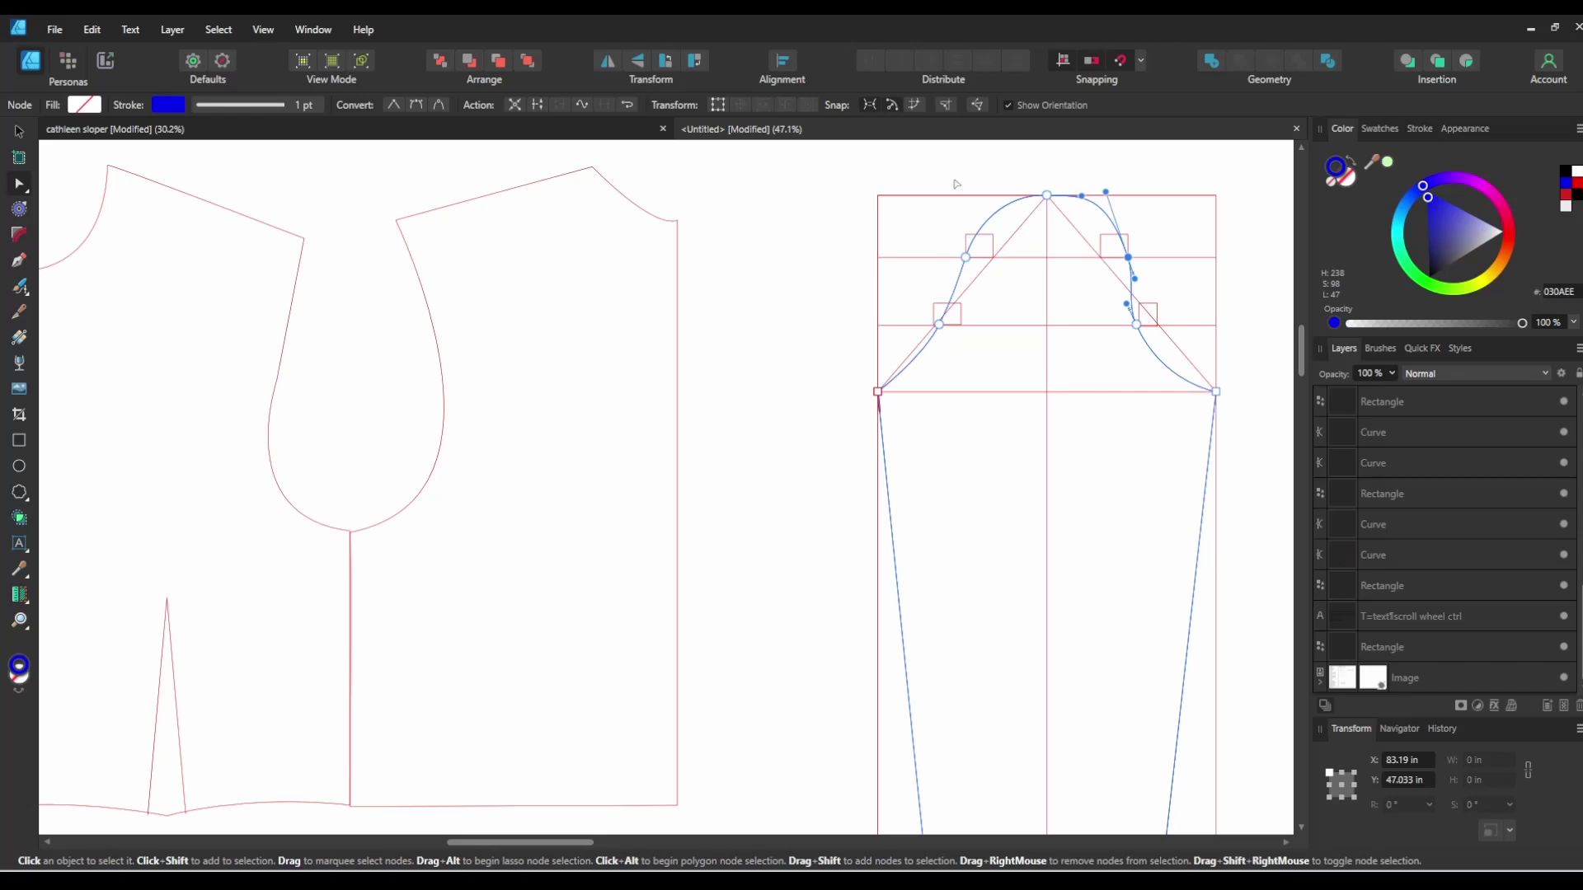
Step: Draw a helper rectangle 8 in wide and centre it on the sleeve
click(19, 440)
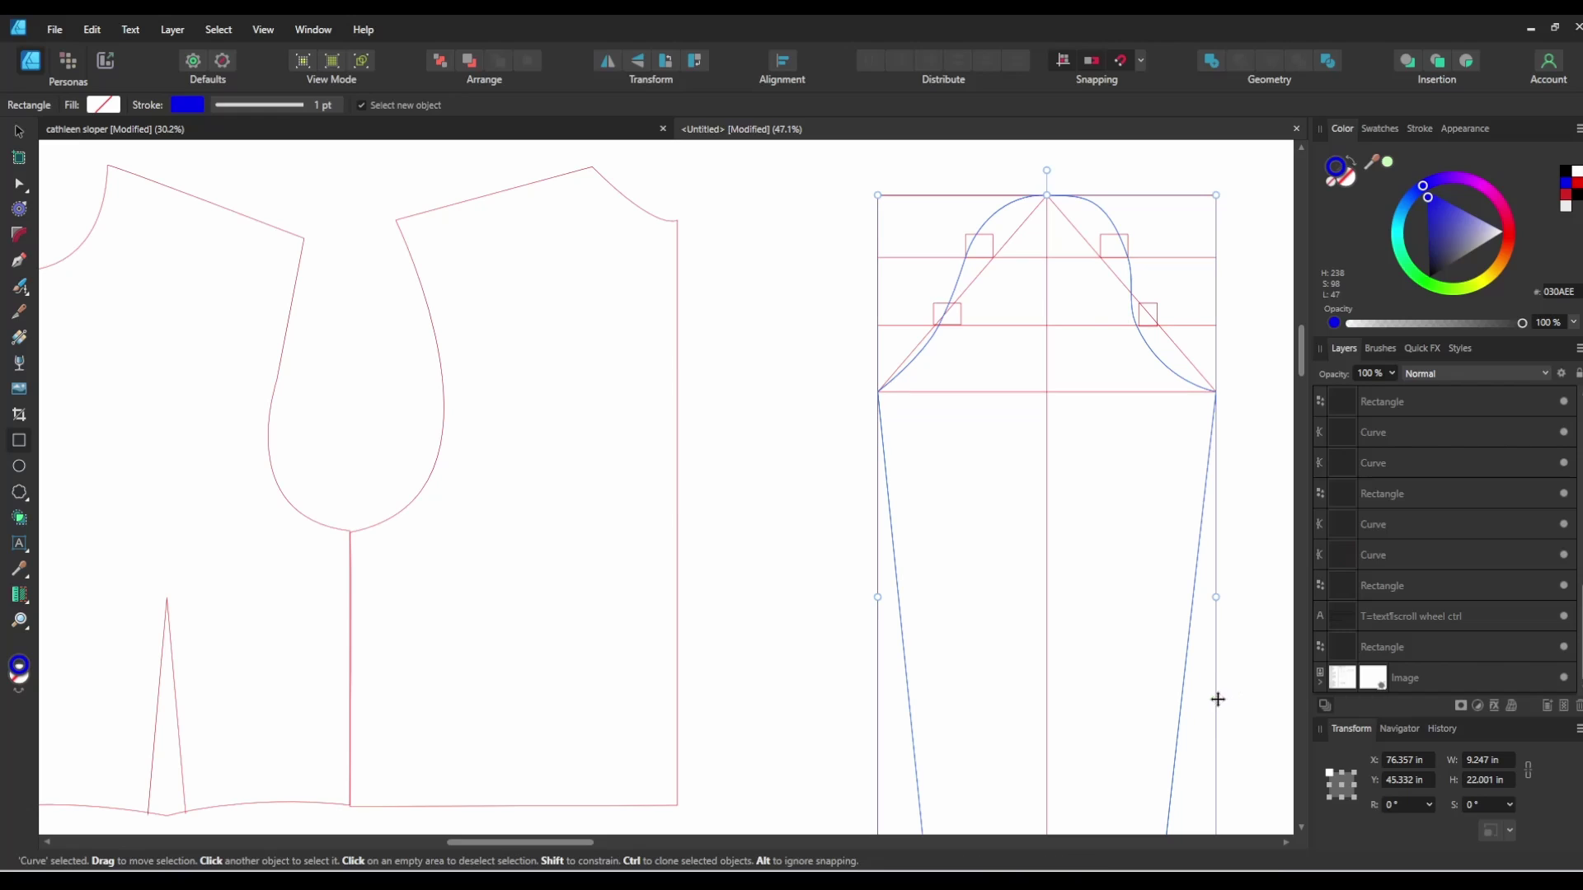
mouse_move(1218, 699)
mouse_down()
mouse_move(1011, 325)
mouse_move(989, 596)
mouse_move(1207, 671)
mouse_up()
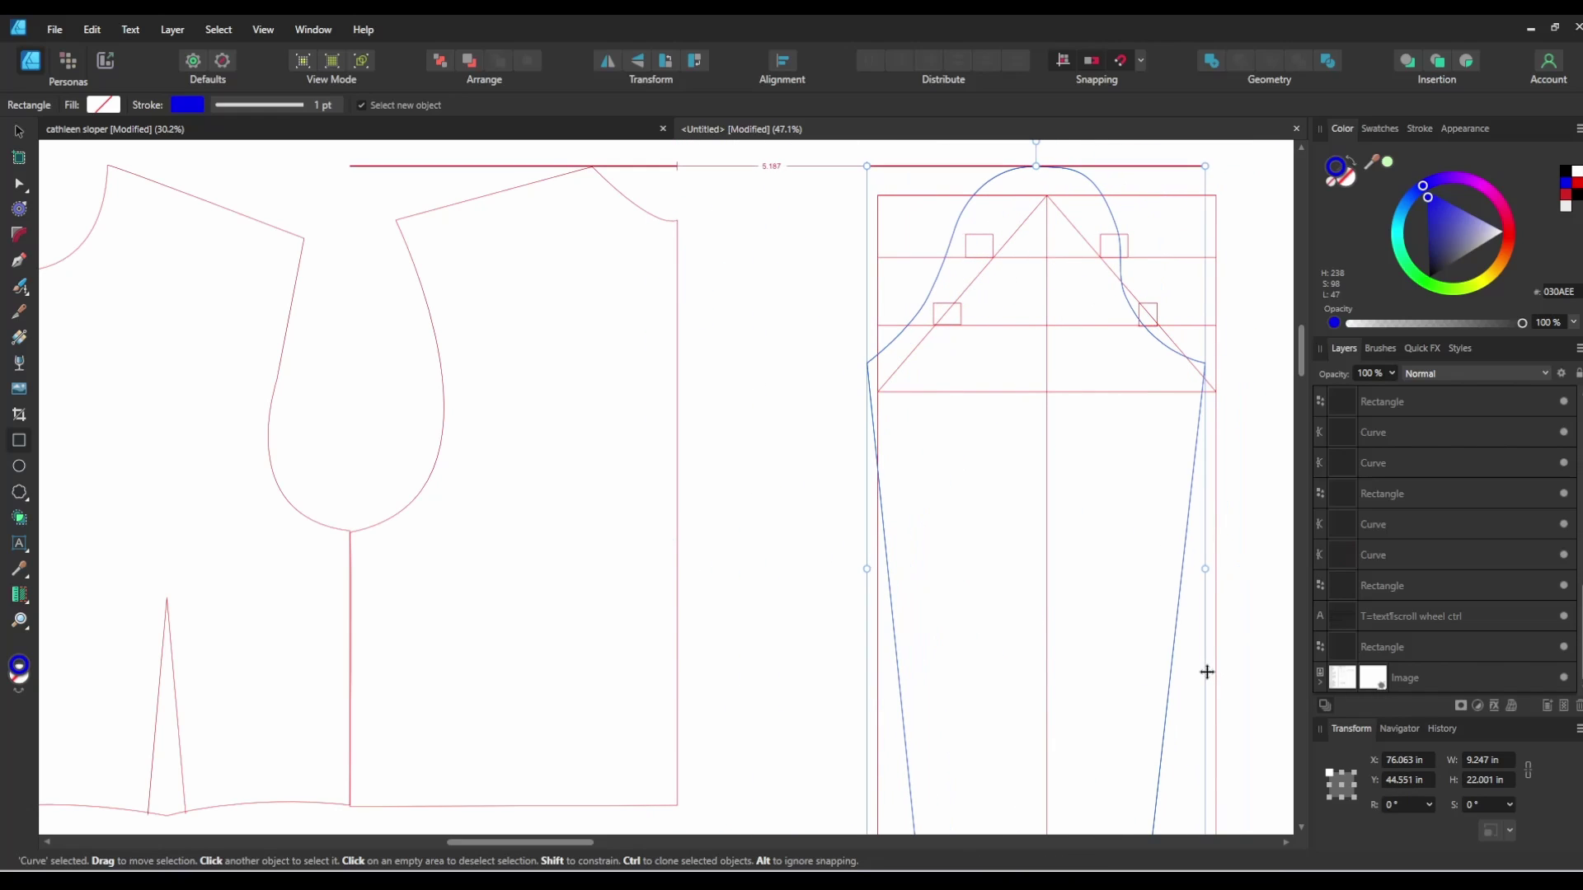
key(ctrl+z)
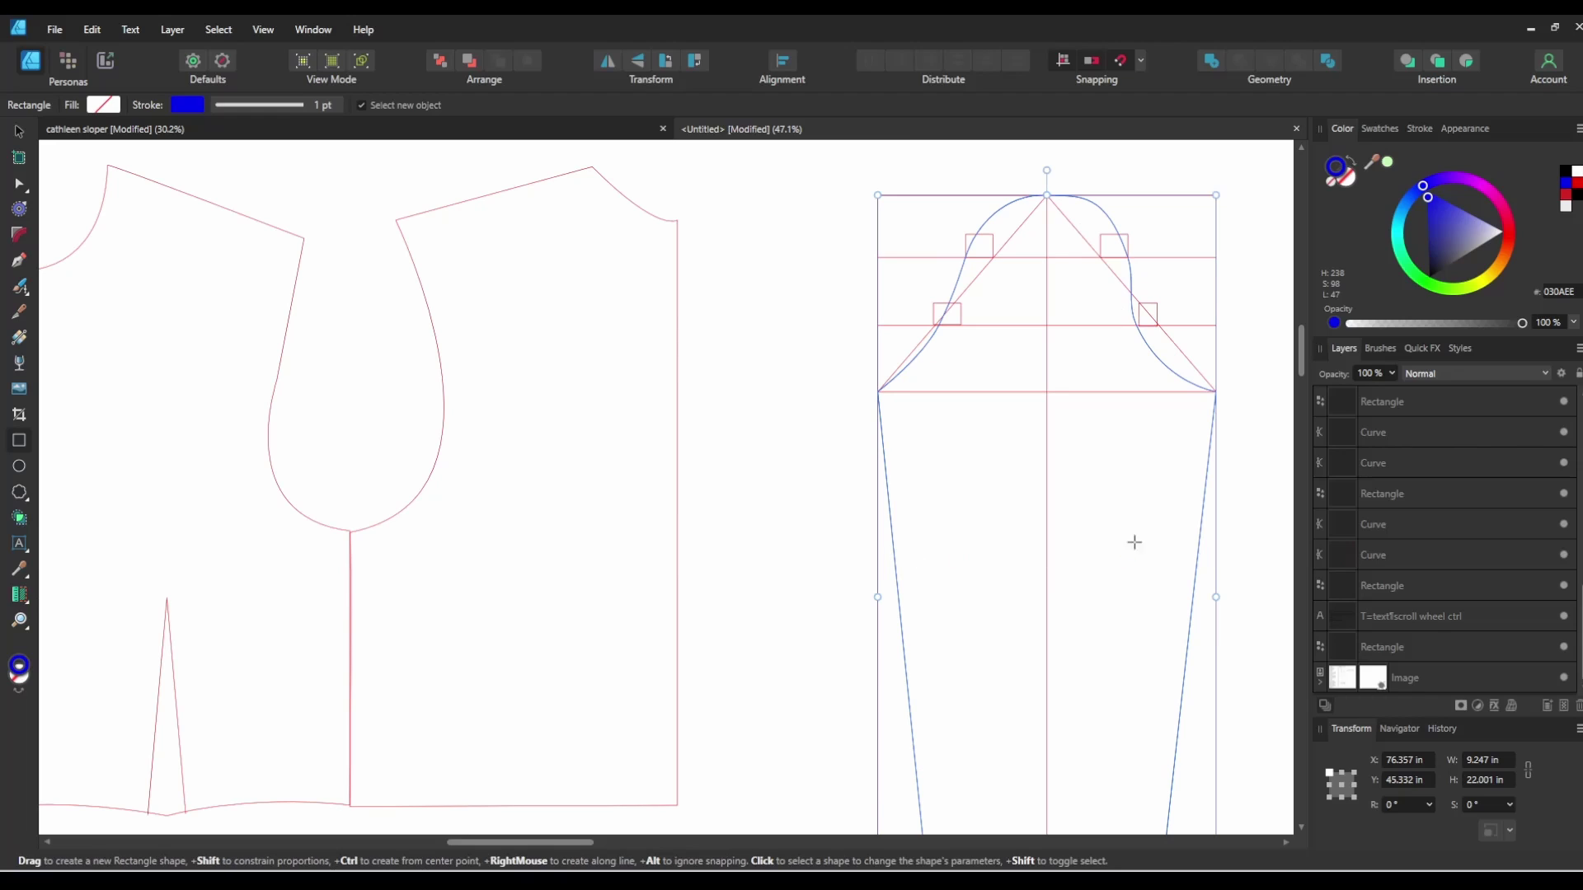
click(19, 271)
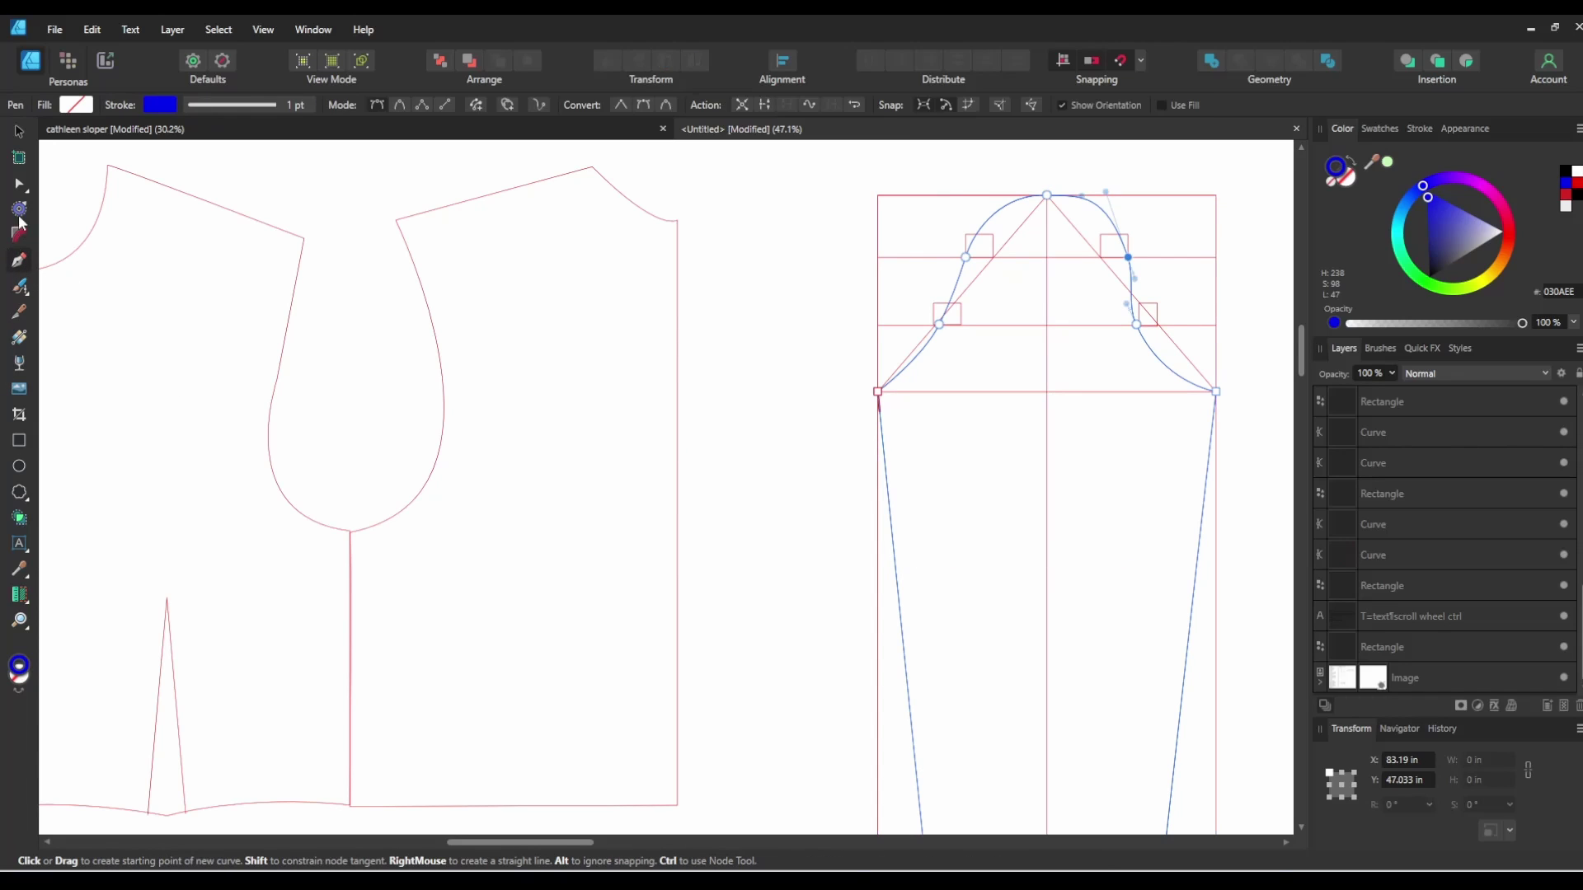
click(20, 441)
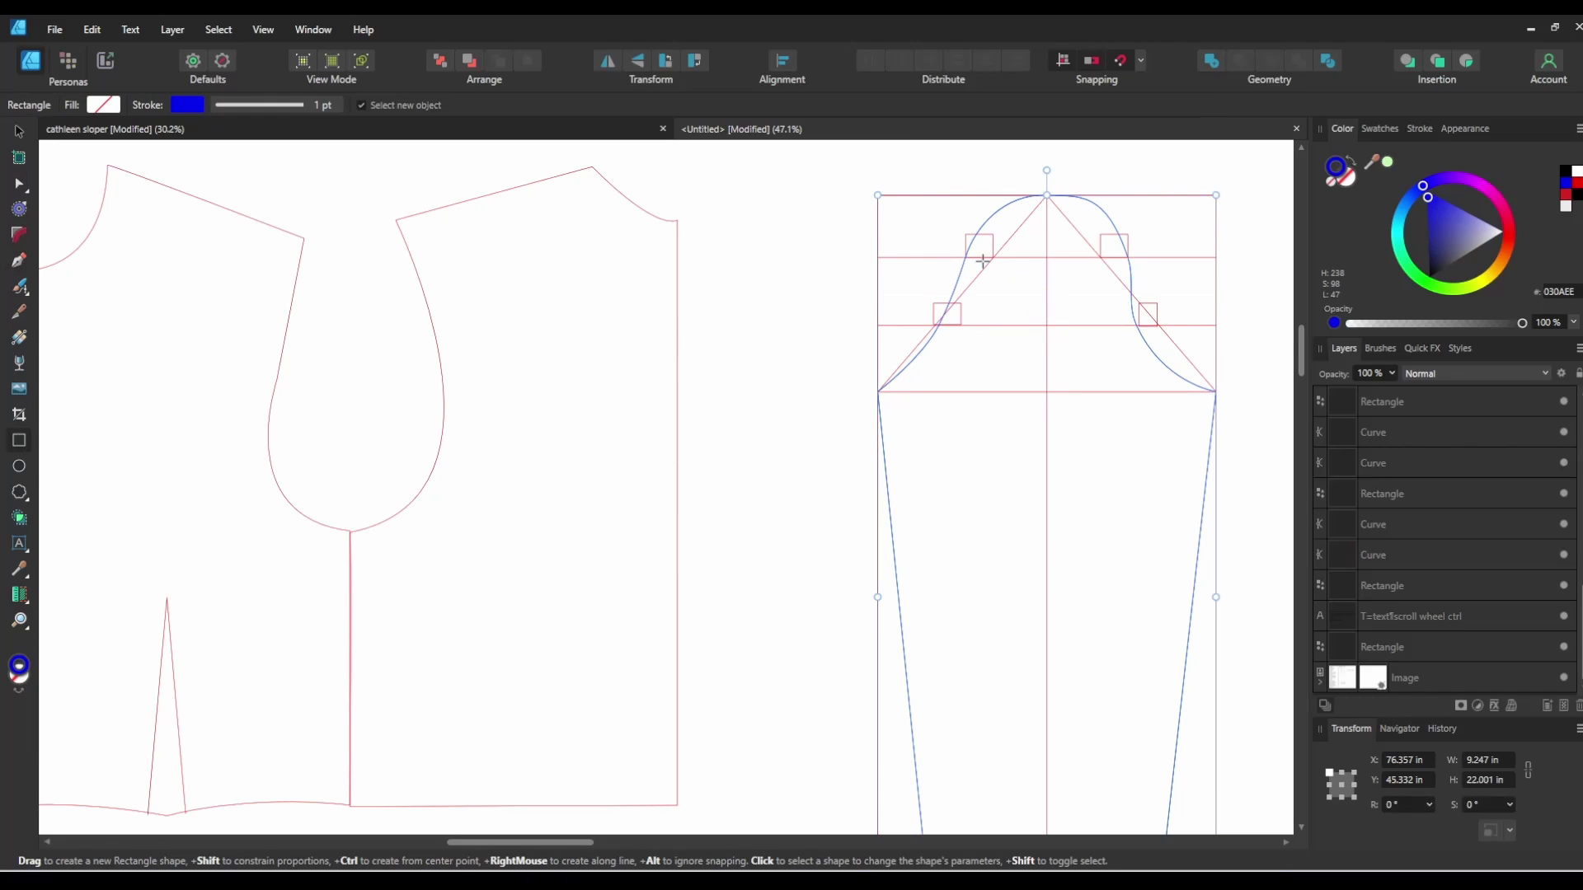
drag(831, 188, 1190, 596)
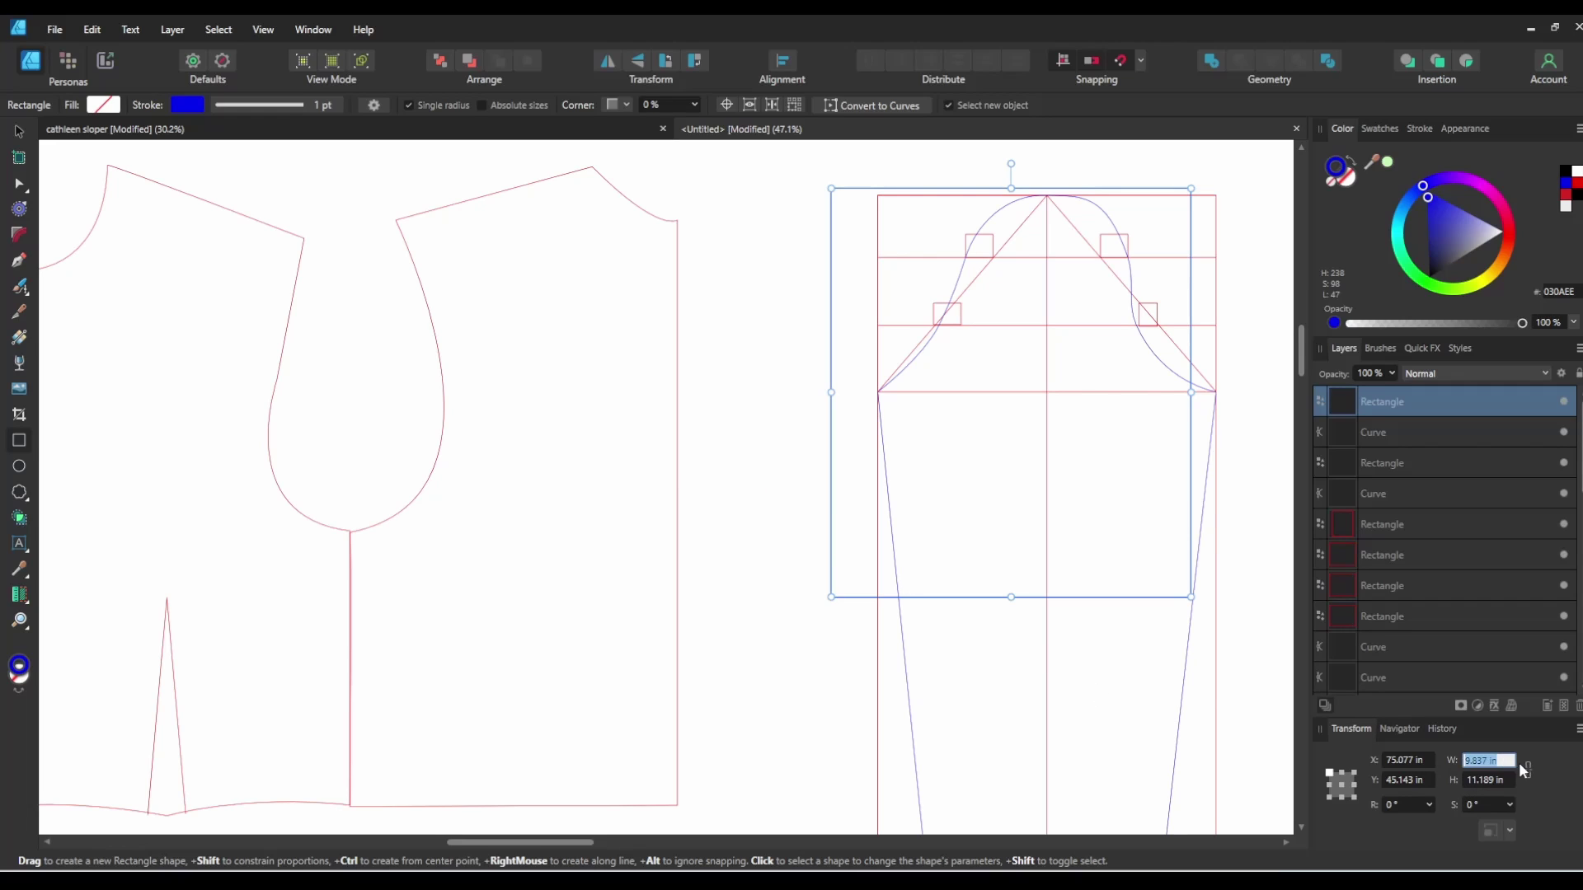
text(8)
key(Return)
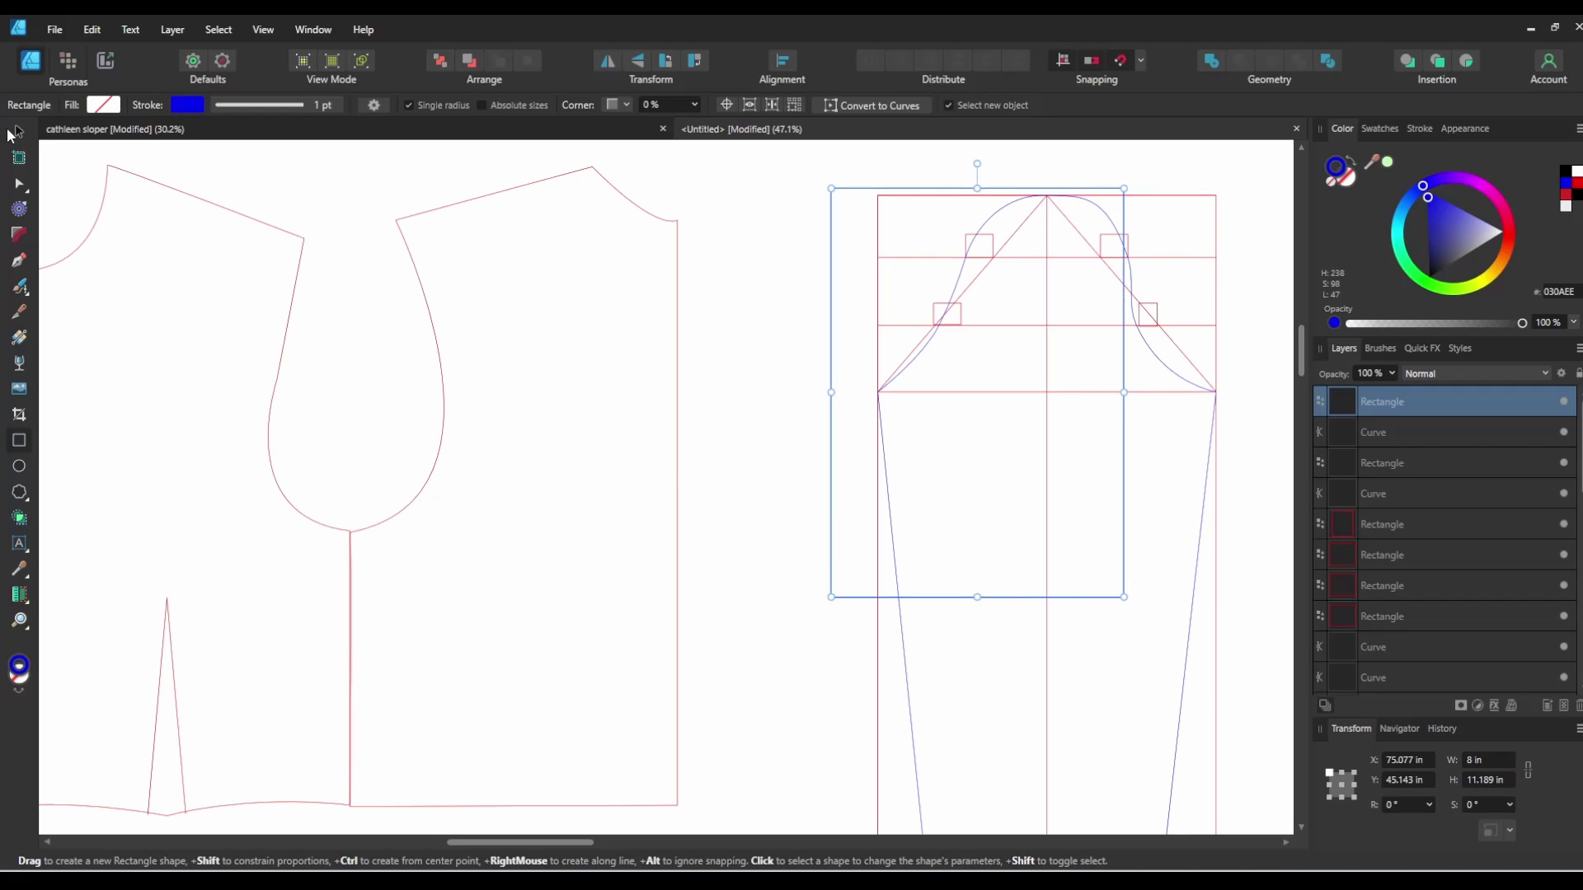
click(18, 131)
drag(1124, 436, 1203, 447)
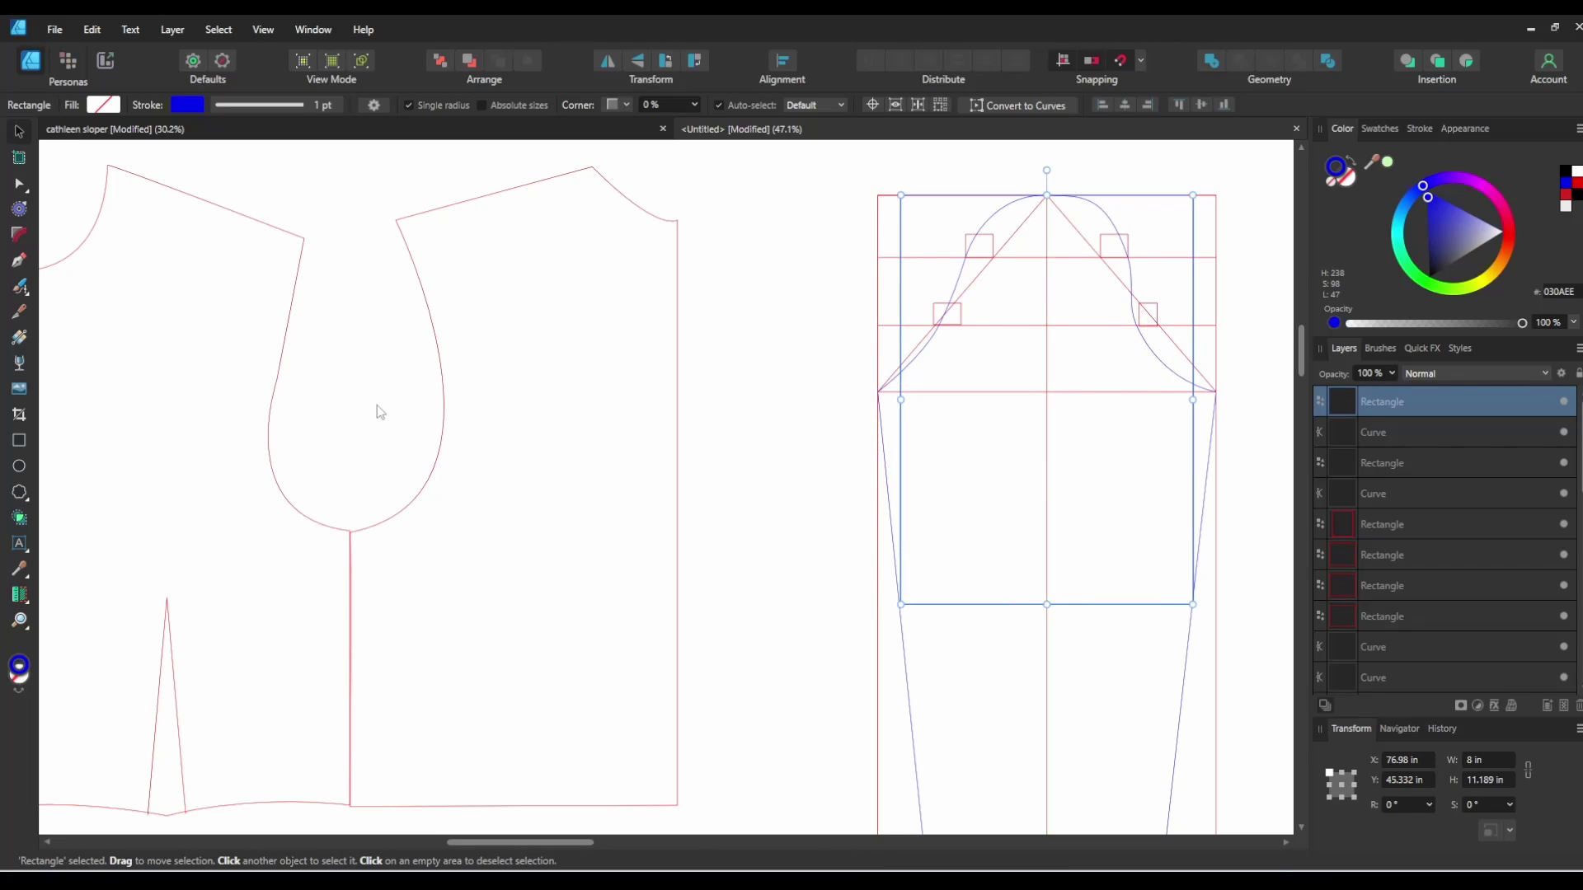
Step: Draw a pen line along the helper rectangle's bottom edge, then delete the rectangle
click(18, 260)
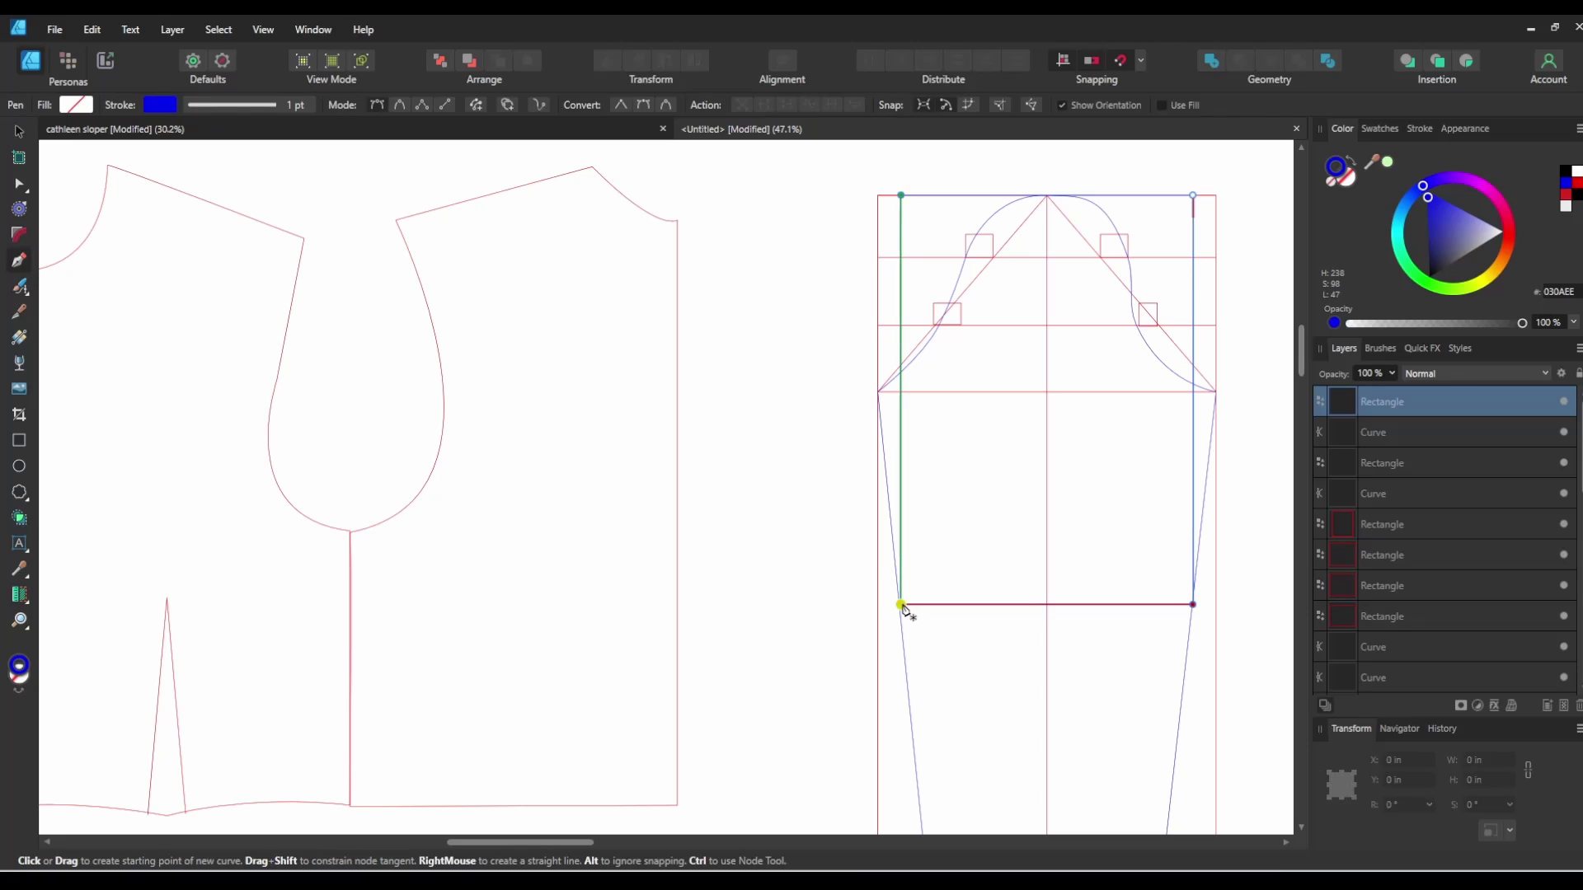
click(901, 605)
click(1193, 605)
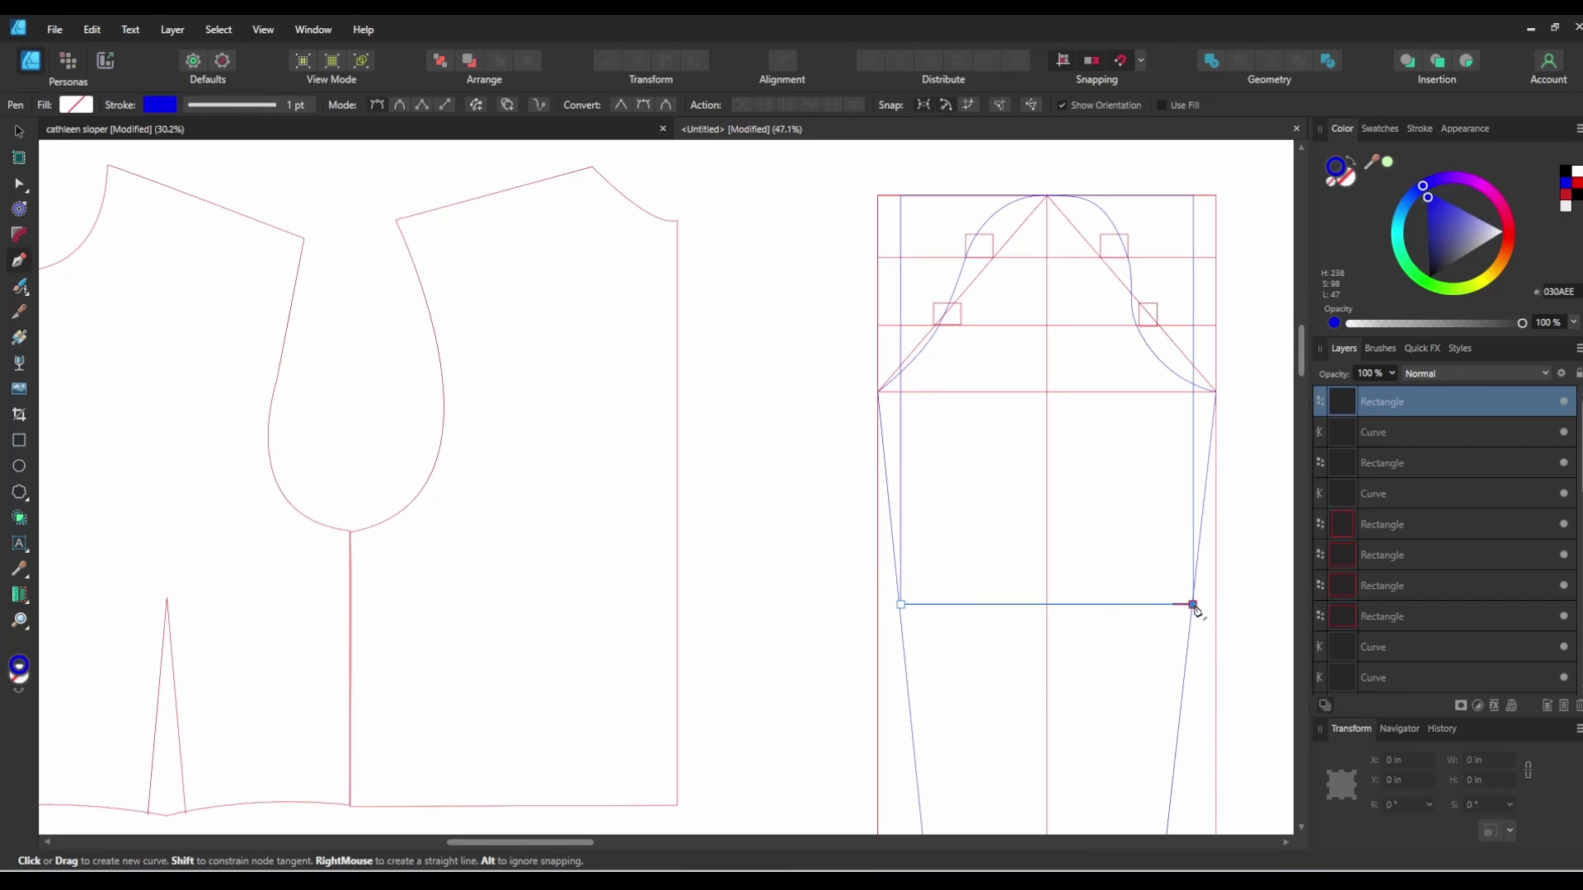
key(v)
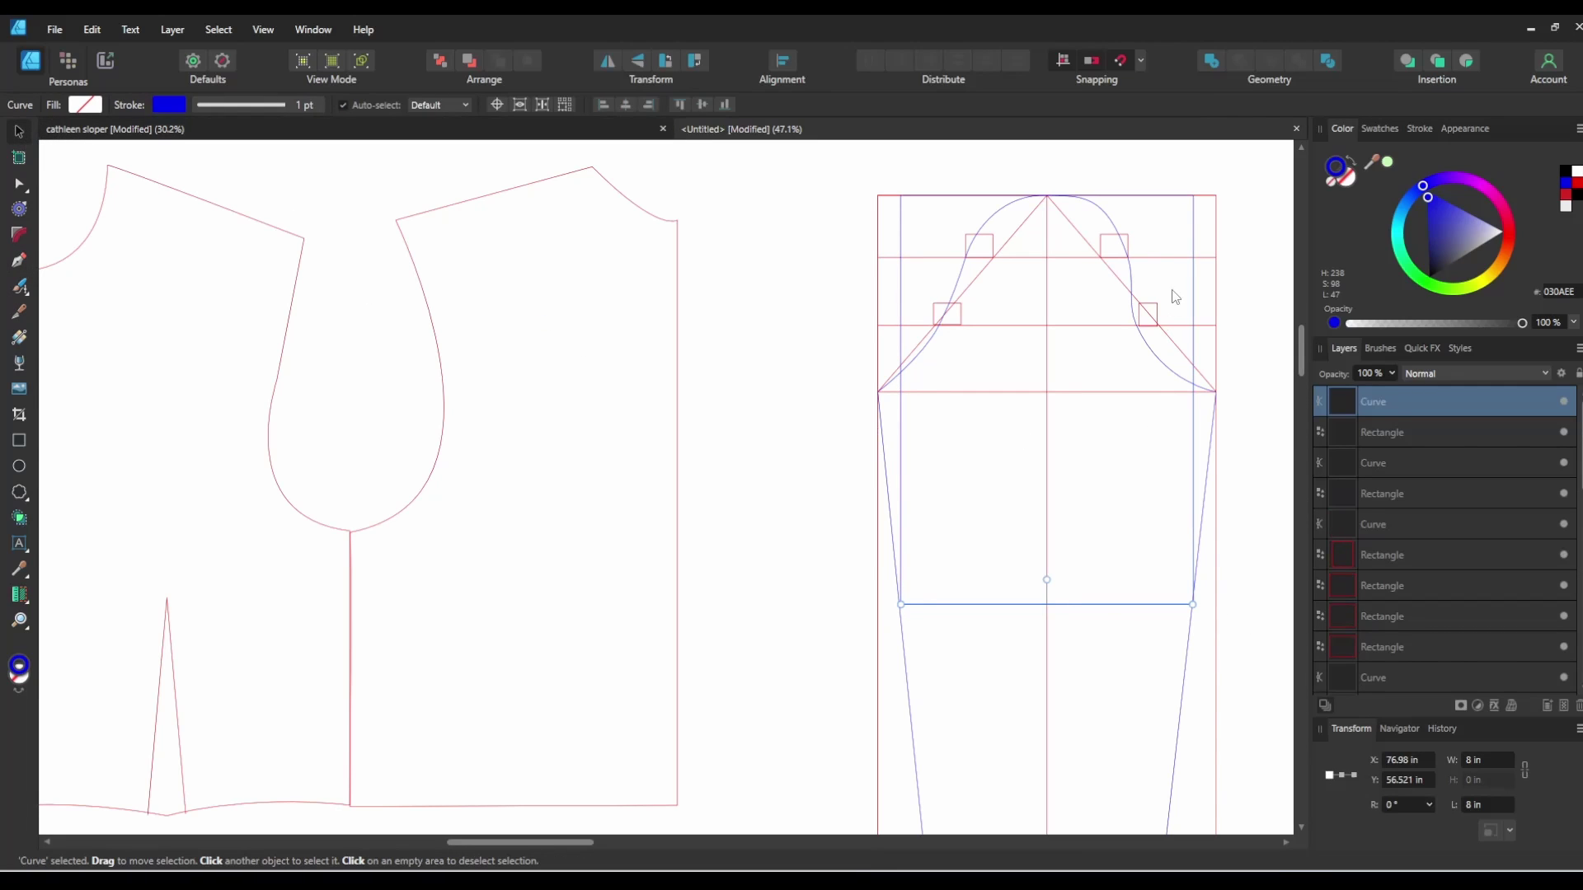
click(1196, 244)
key(Delete)
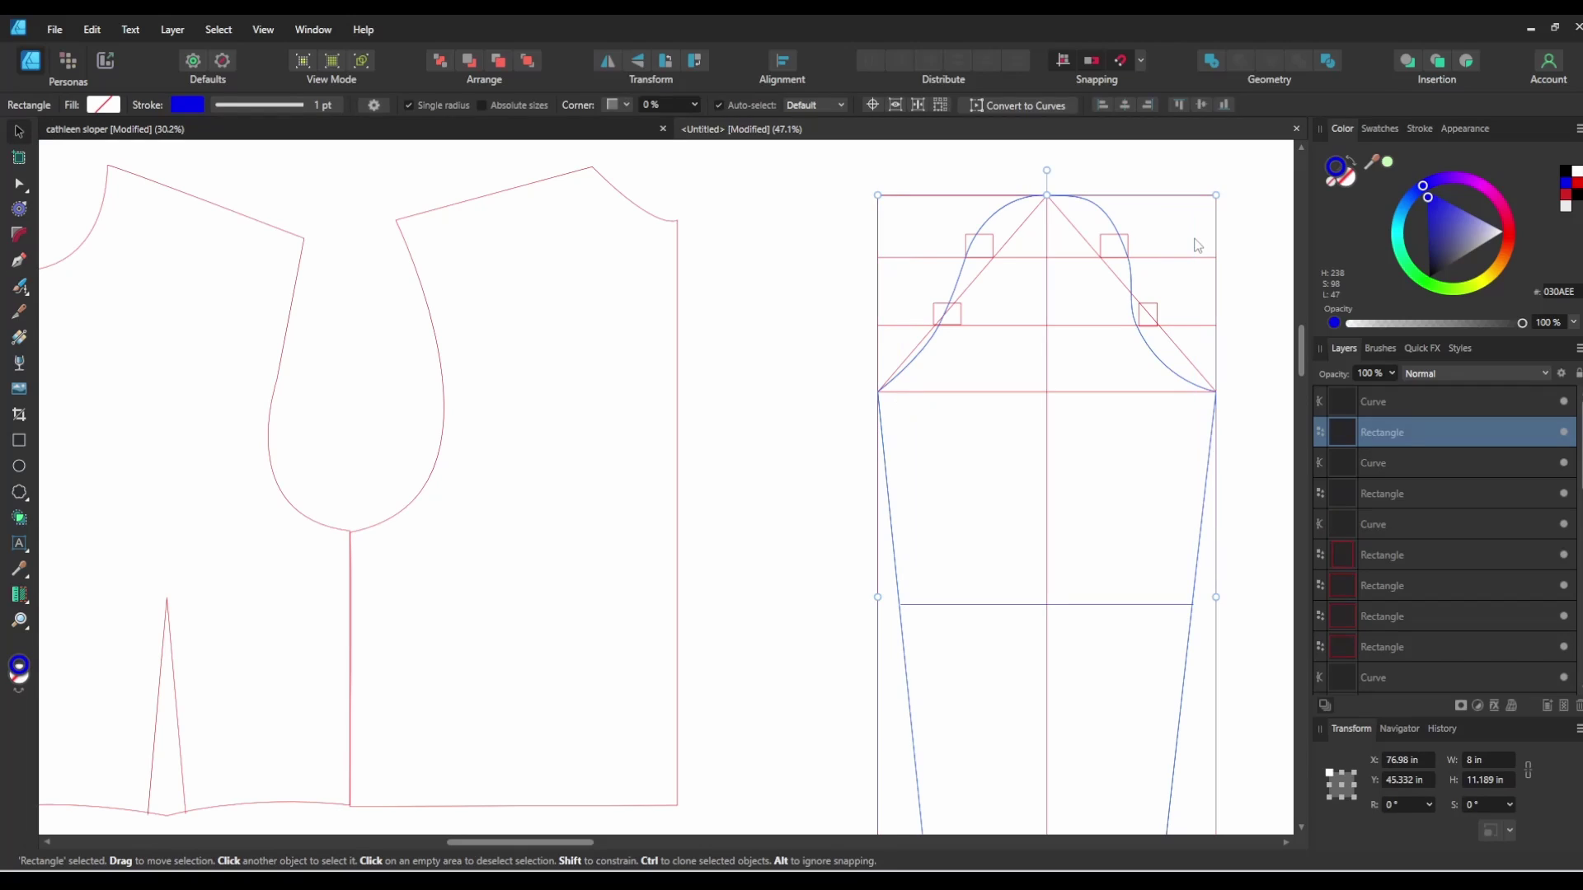
click(1158, 616)
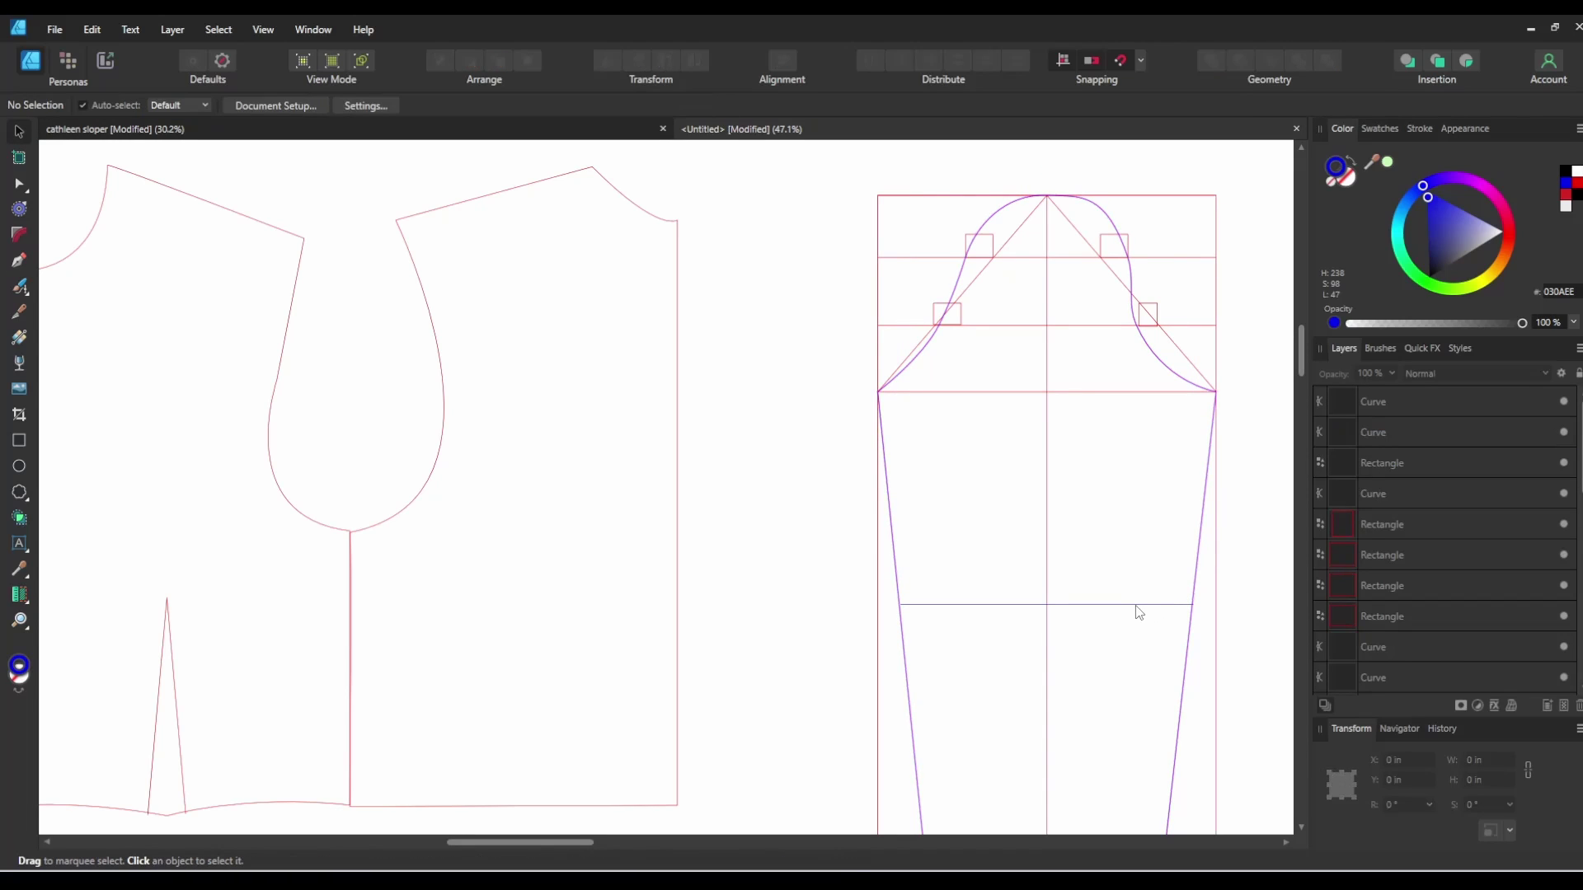
Step: Group the elbow line with the blue sleeve outline using Ctrl+G
click(1136, 605)
shift+click(1204, 515)
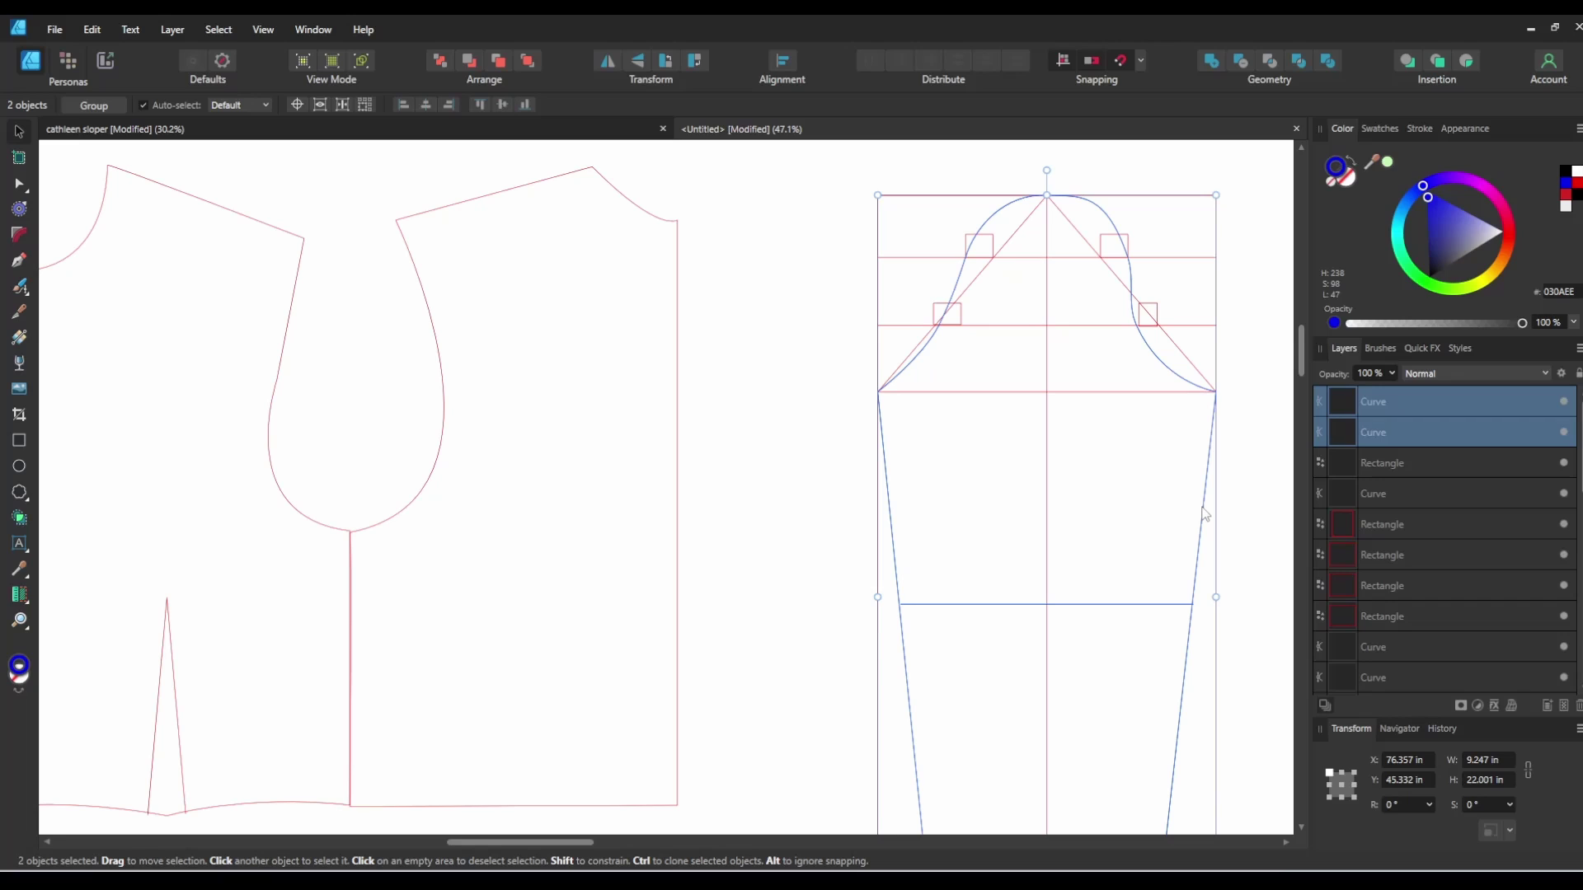
key(ctrl+g)
Step: Move the sleeve group over the bodice sloper, then bring it back onto the sleeve draft
drag(1204, 515, 815, 485)
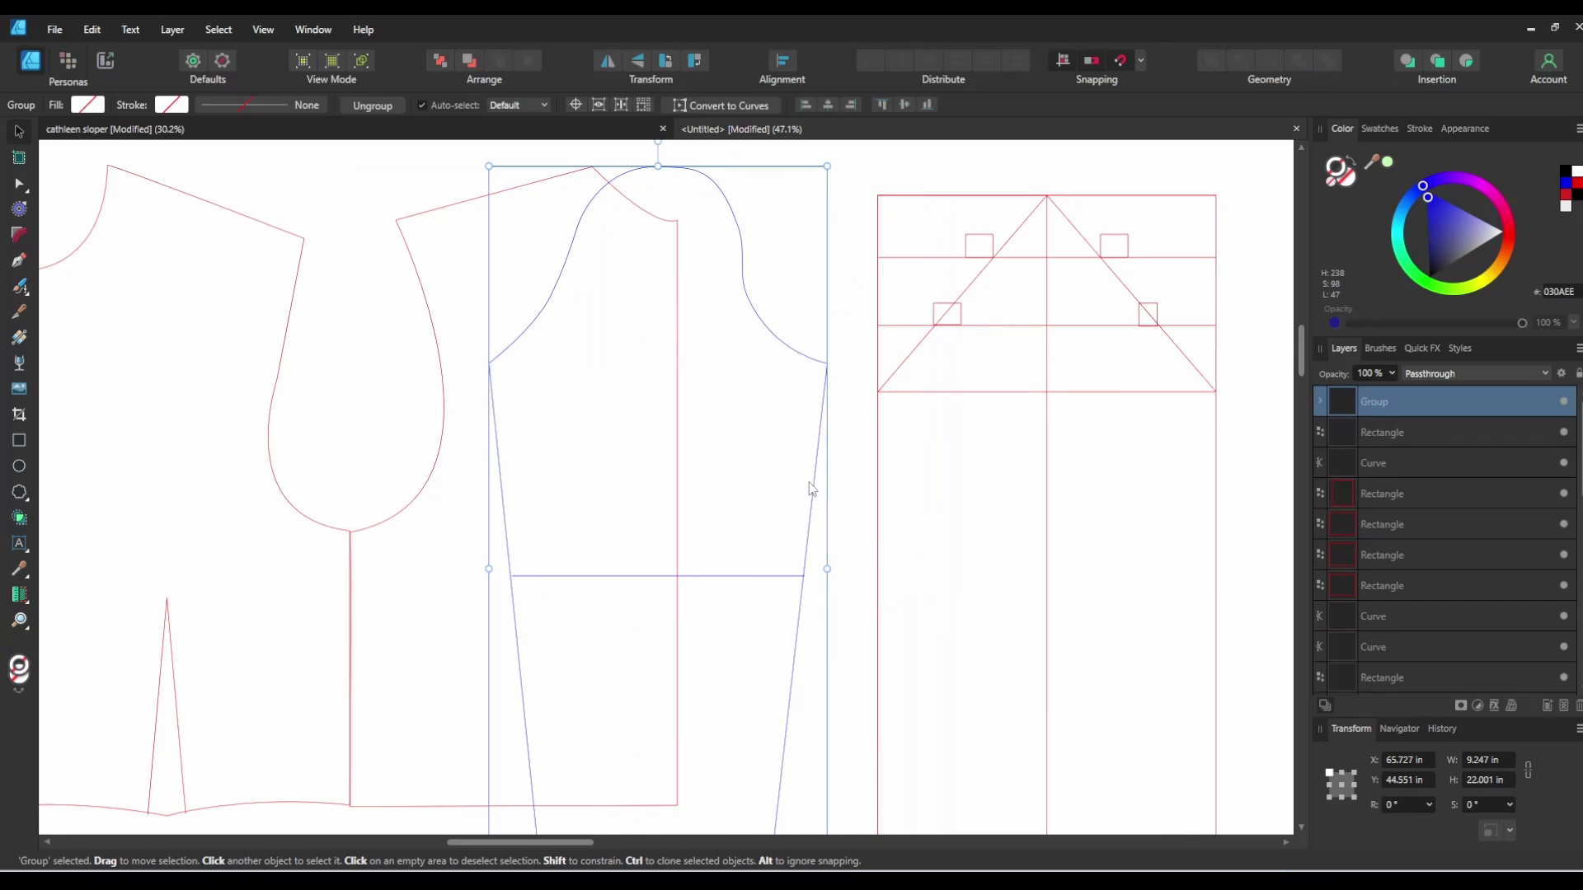
scroll(779, 577, down, 4)
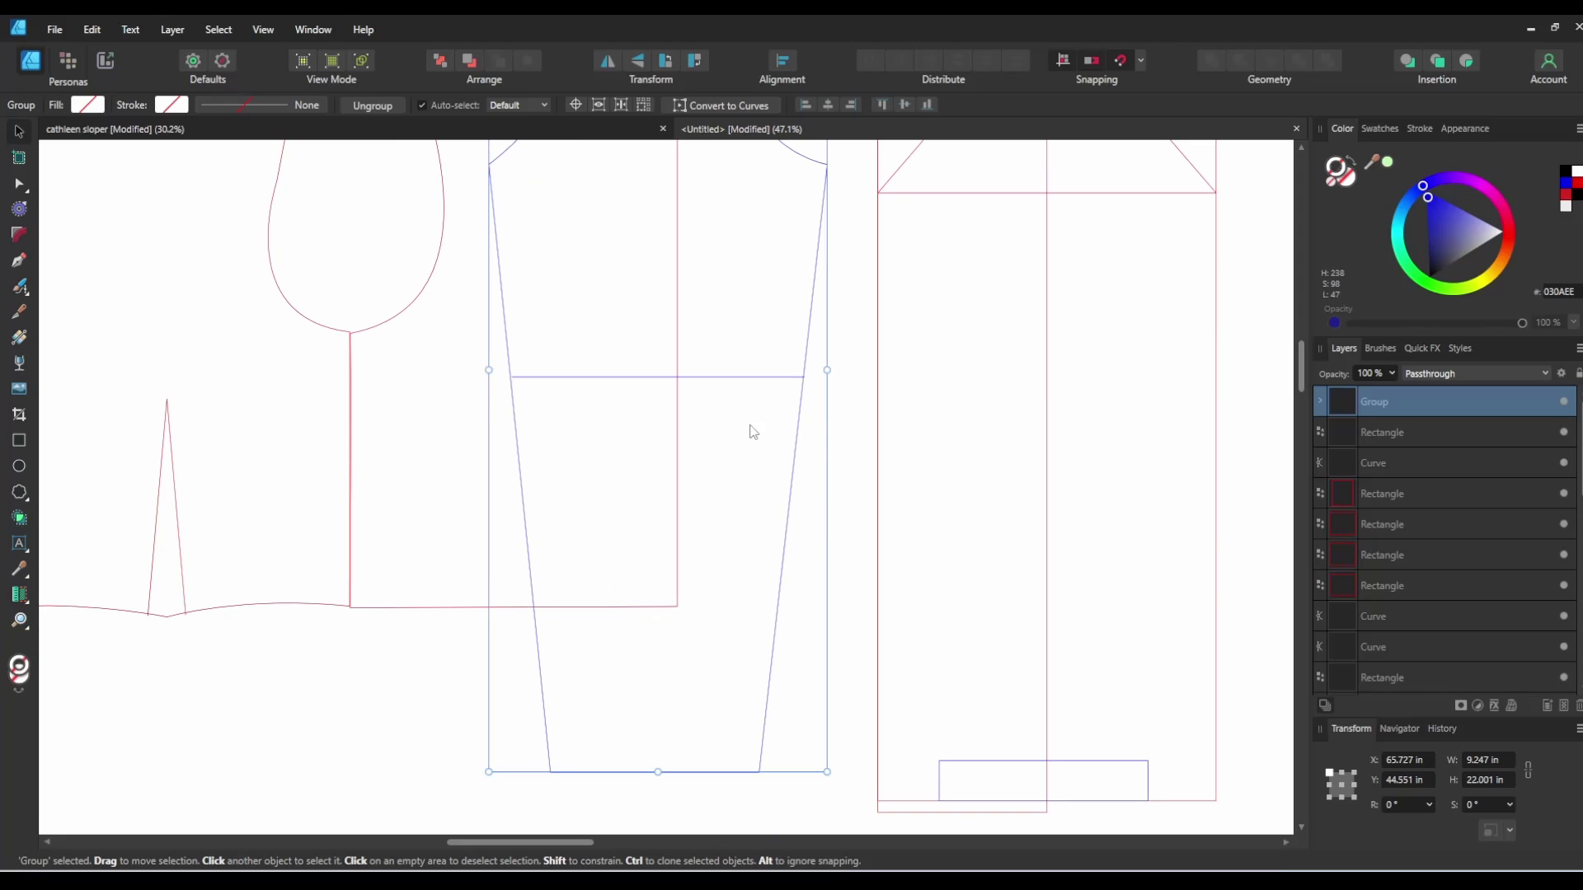
drag(732, 382, 1127, 433)
scroll(1134, 442, up, 4)
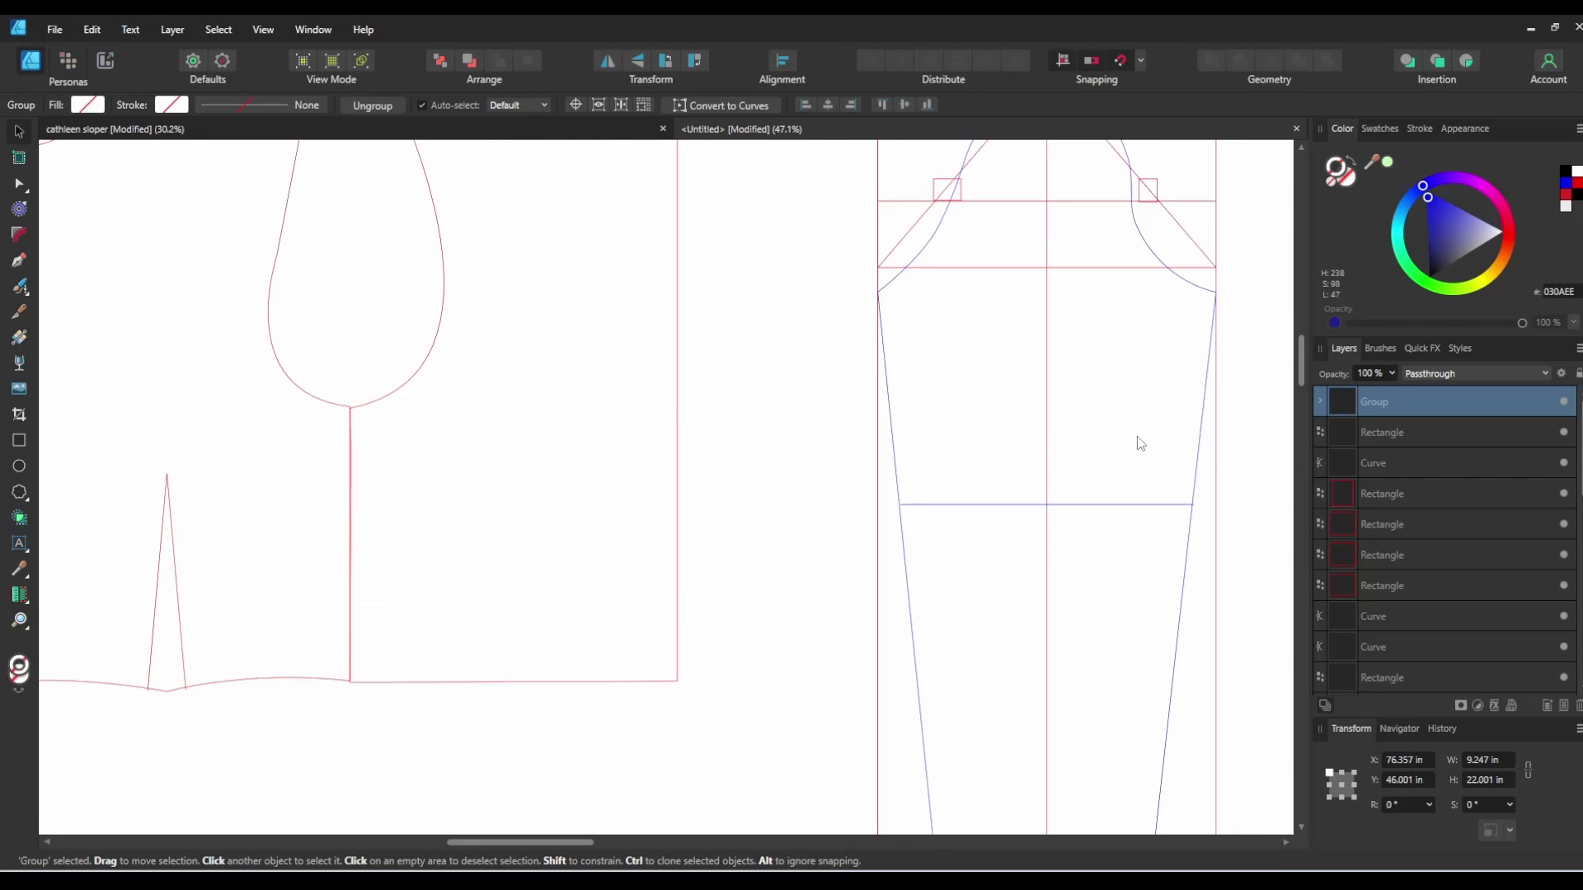